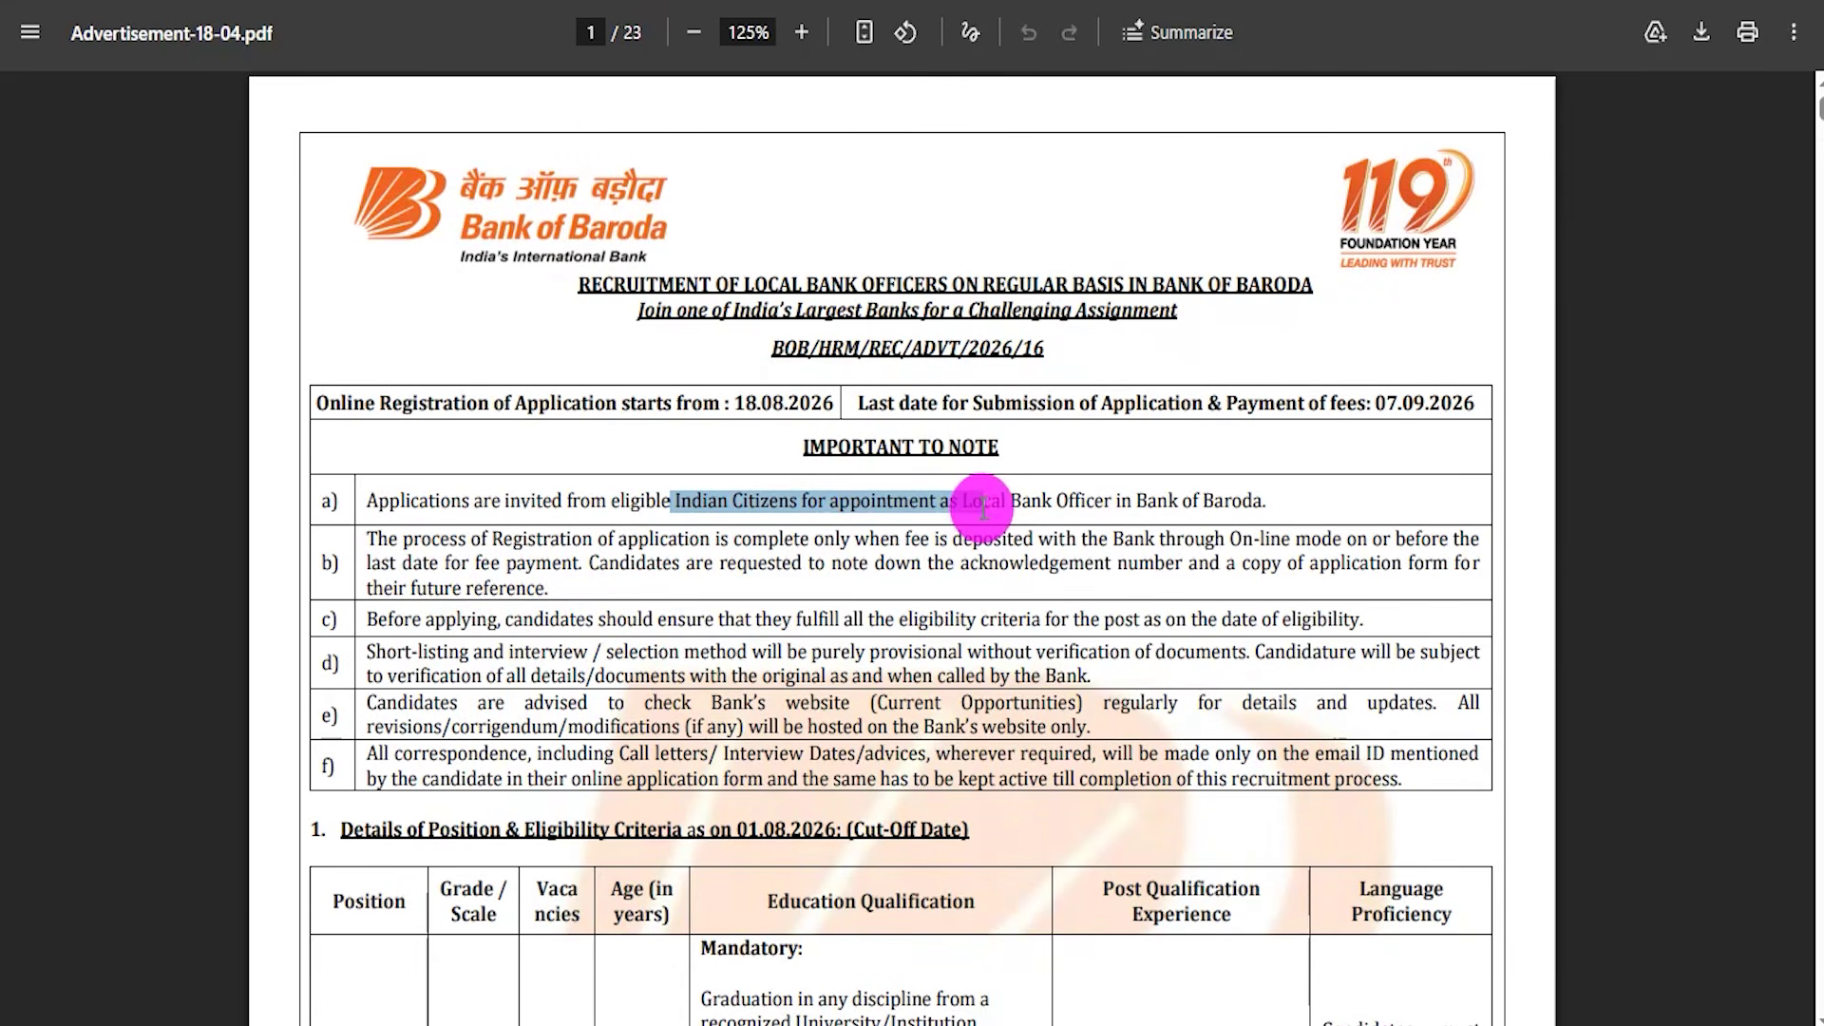
Review the Local Bank Officer position, vacancy and eligibility details in the Bank of Baroda recruitment advertisement
scroll(983, 508, "down", 9)
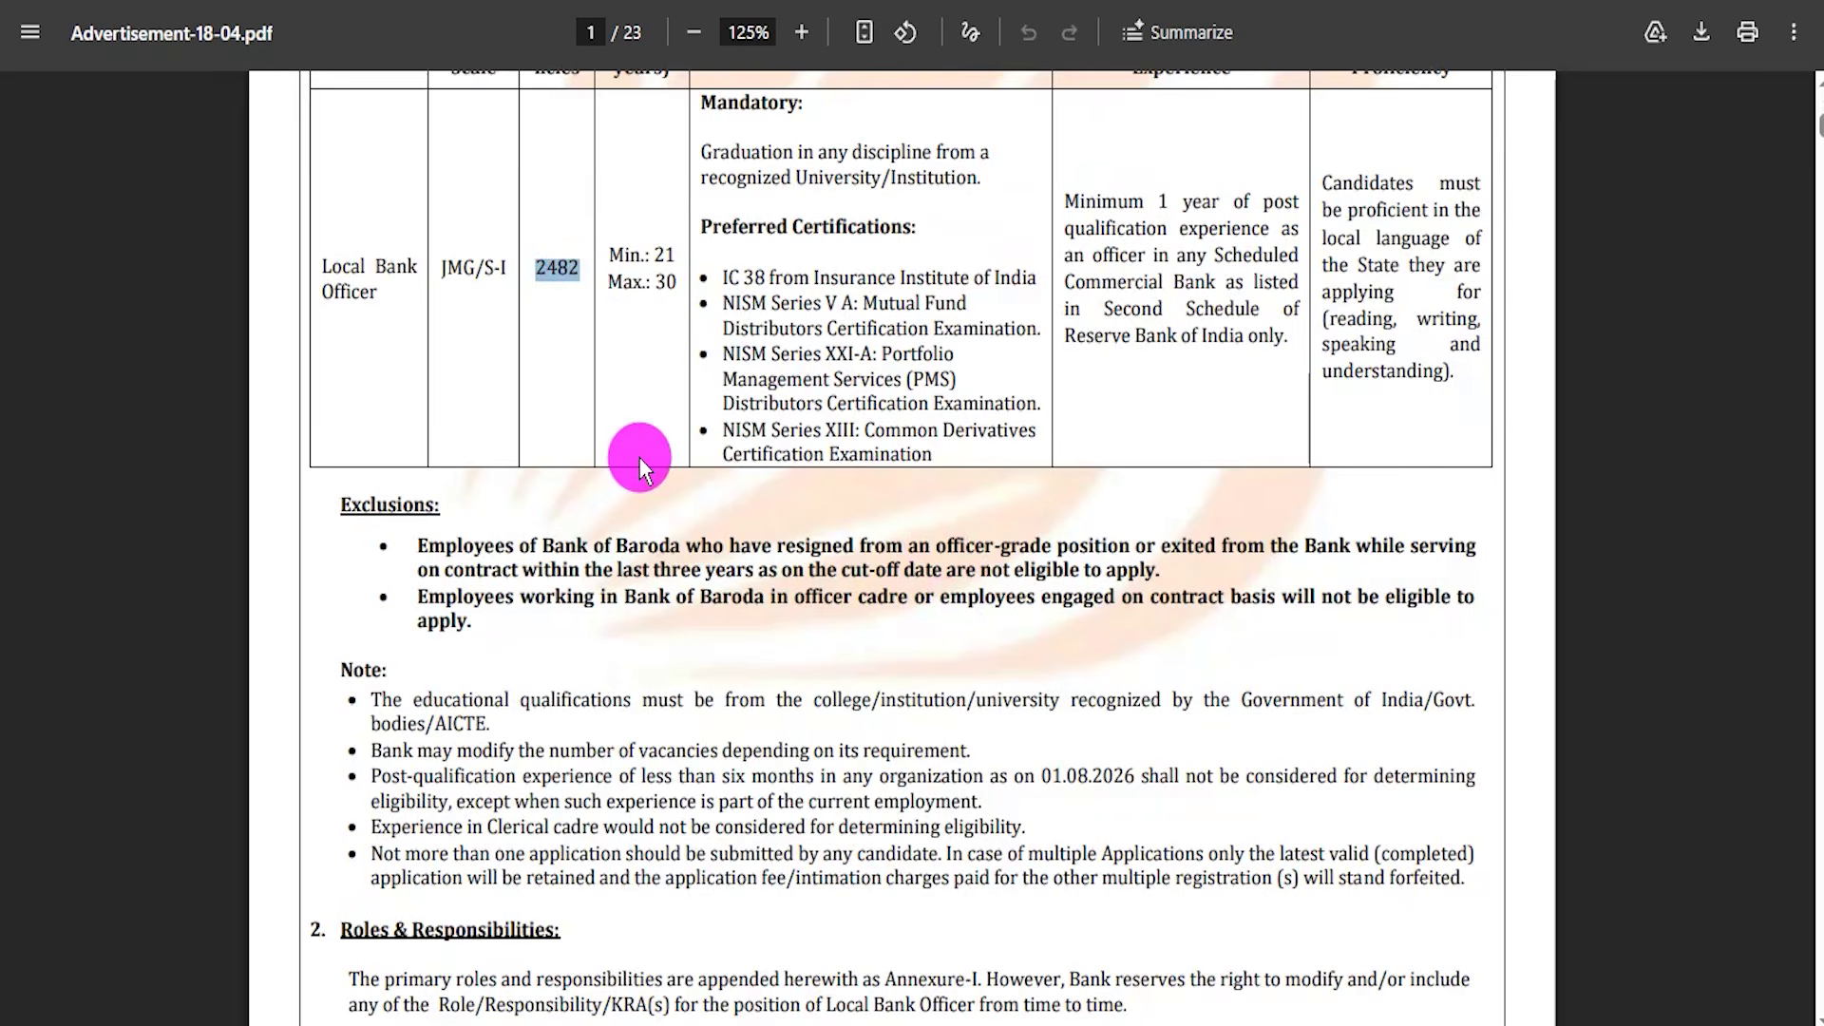
scroll(640, 458, "up", 3)
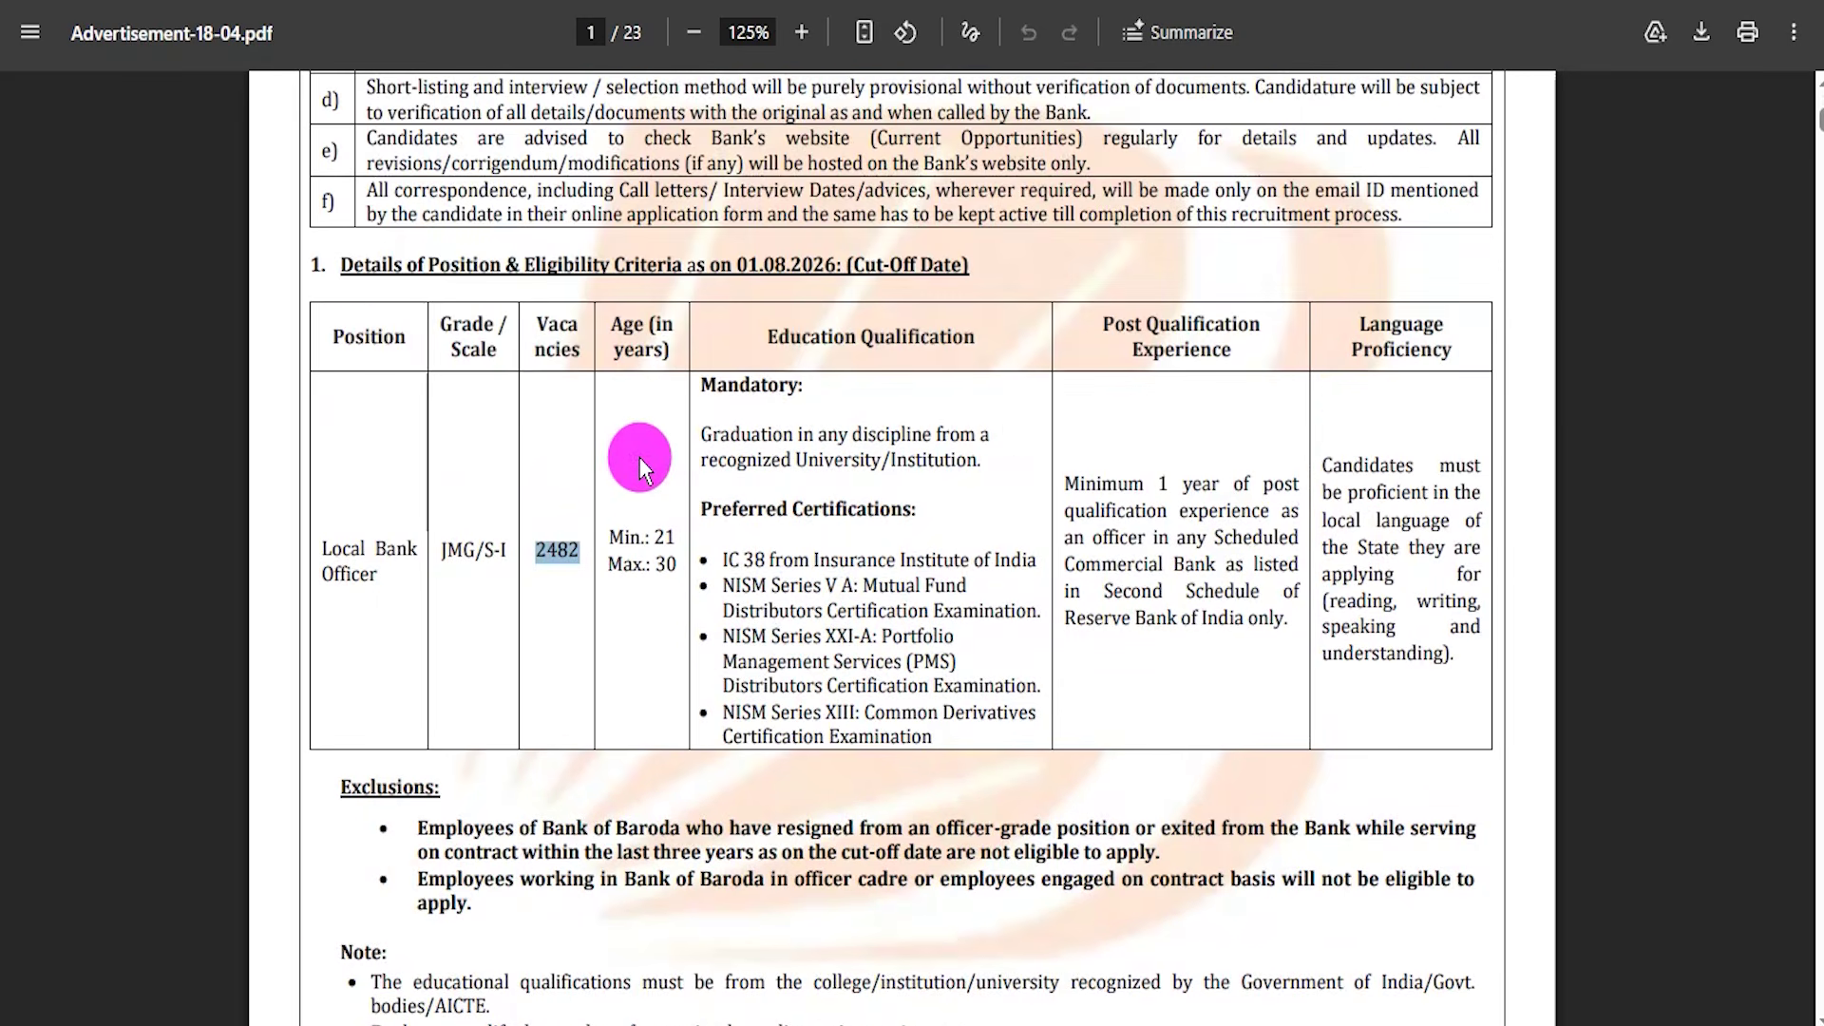
scroll(641, 458, "up", 3)
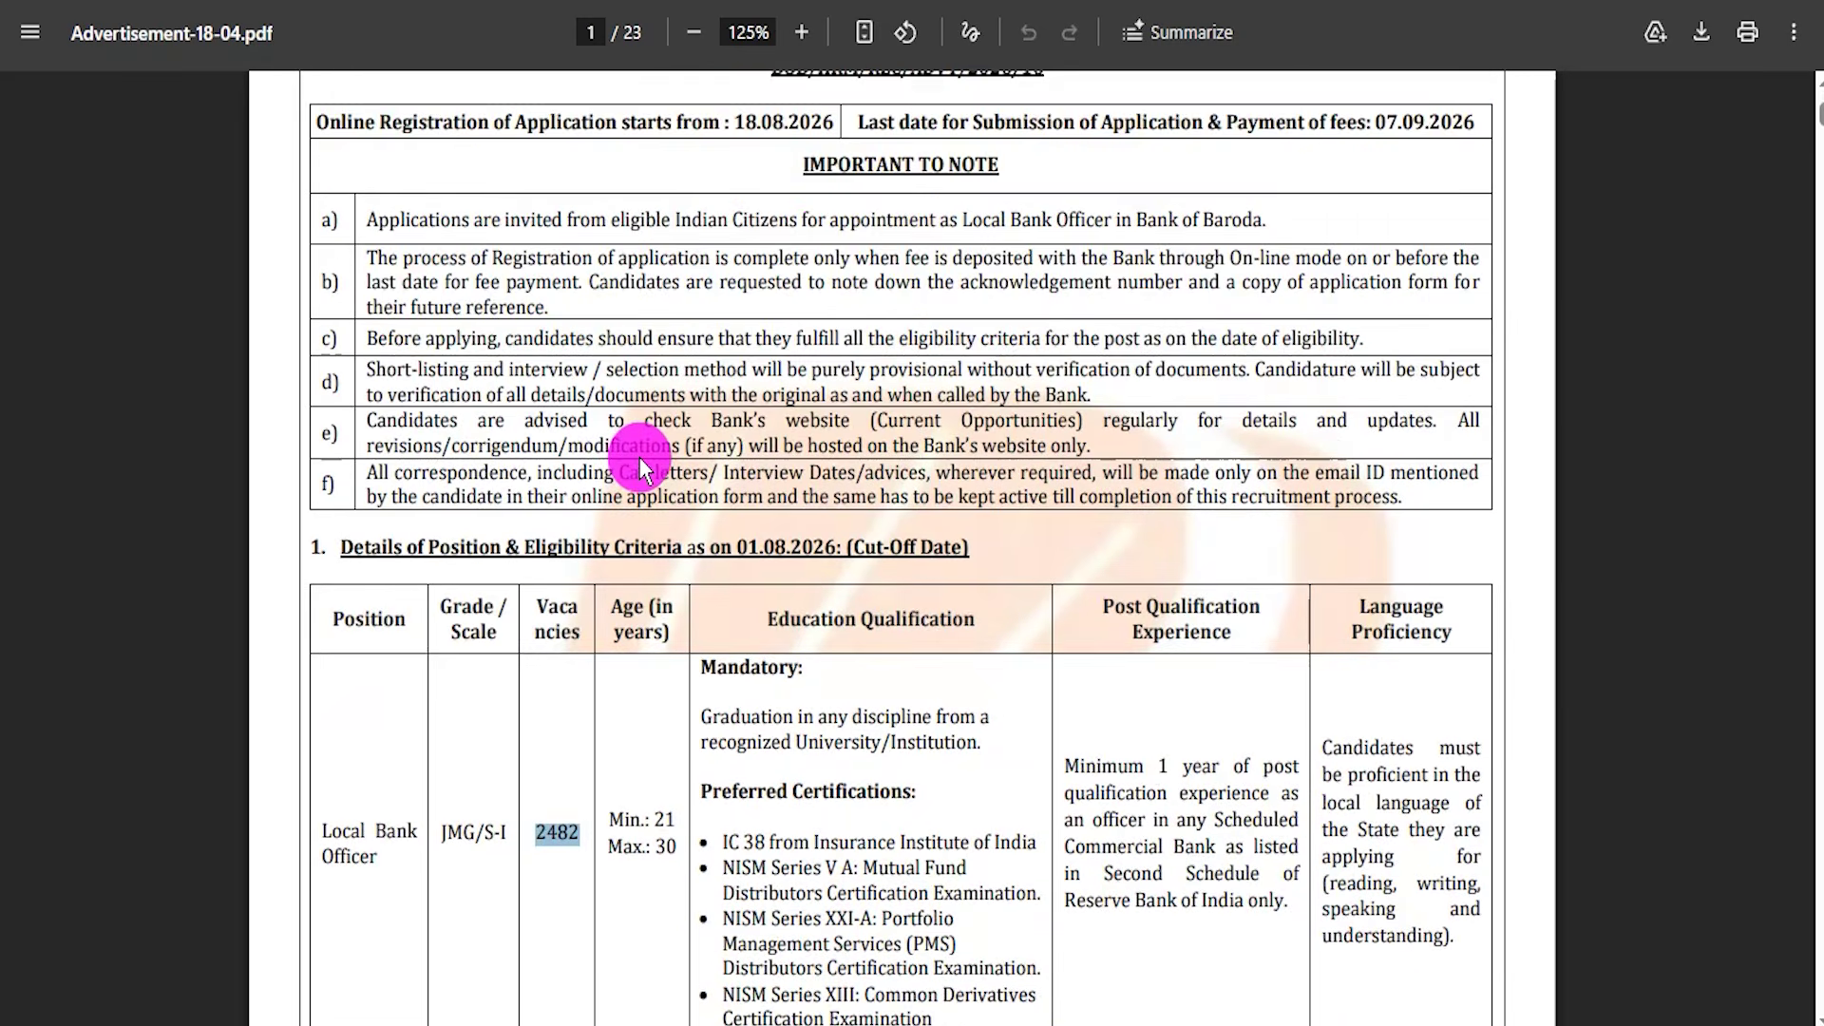
scroll(640, 458, "up", 3)
scroll(641, 458, "down", 3)
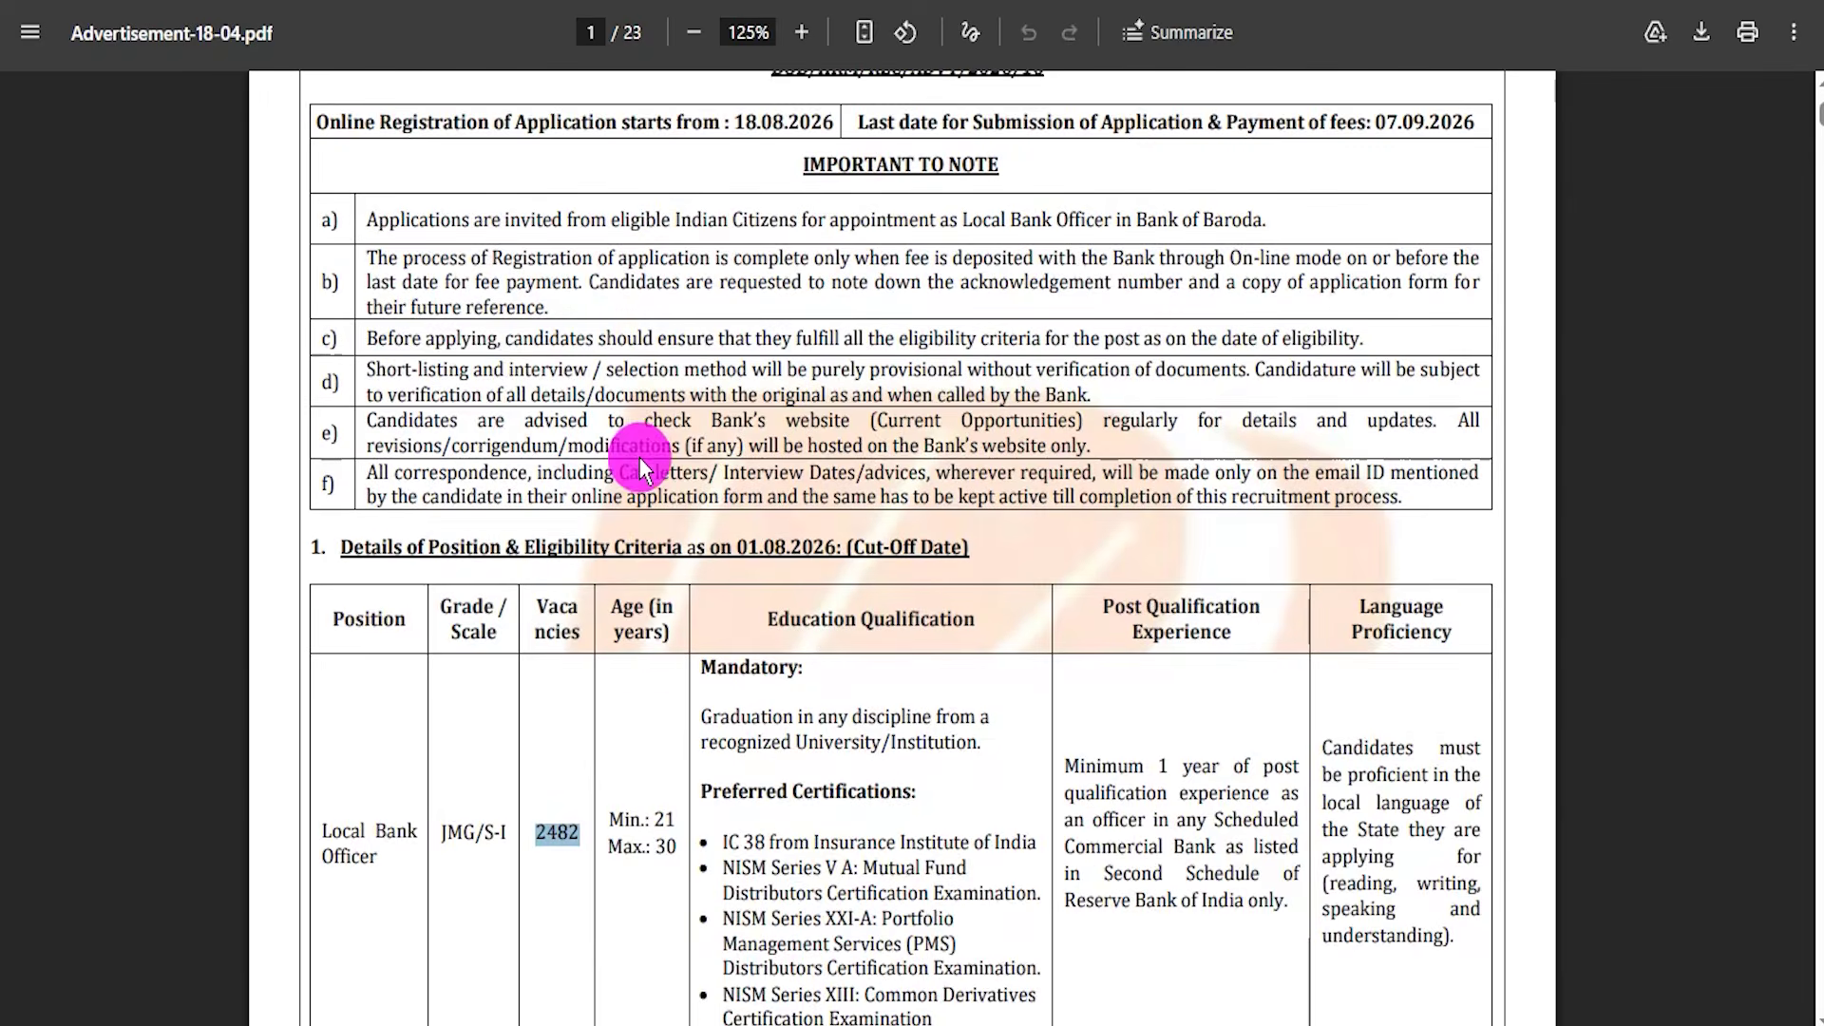
scroll(648, 691, "down", 2)
scroll(631, 680, "up", 5)
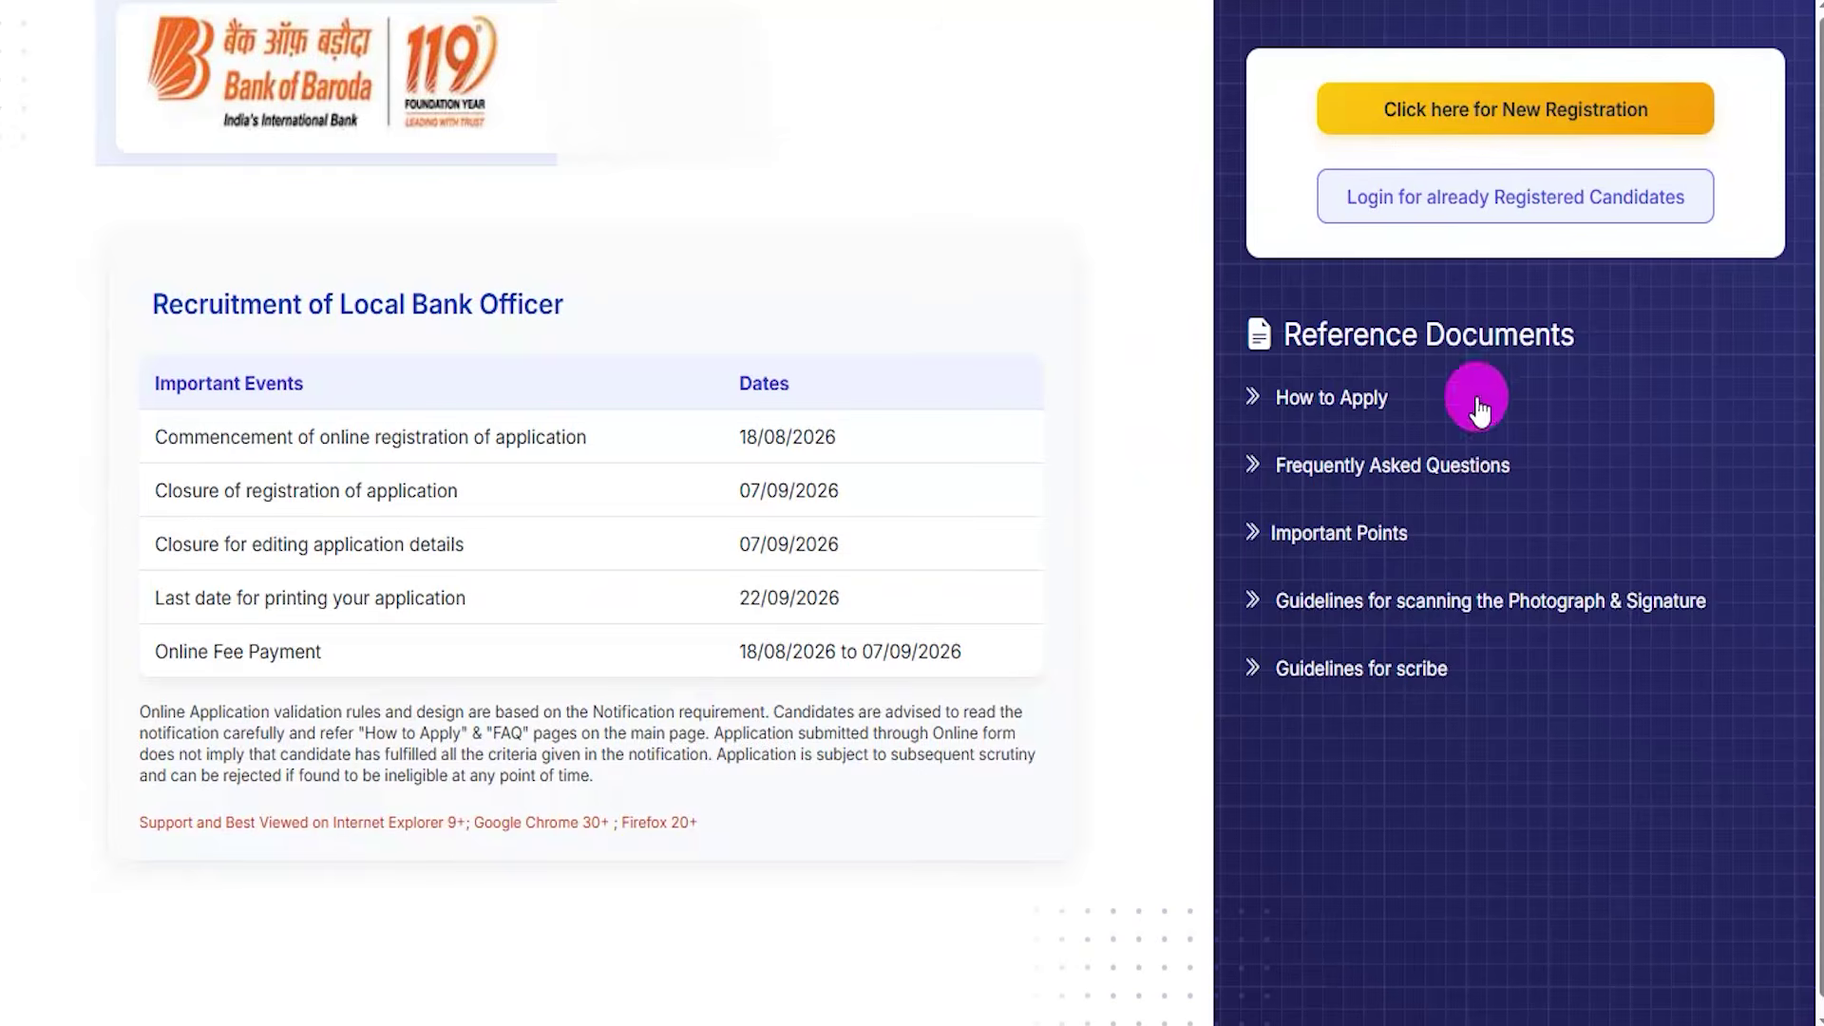
View the login form for already registered candidates on the application portal and close it
left_click(1477, 195)
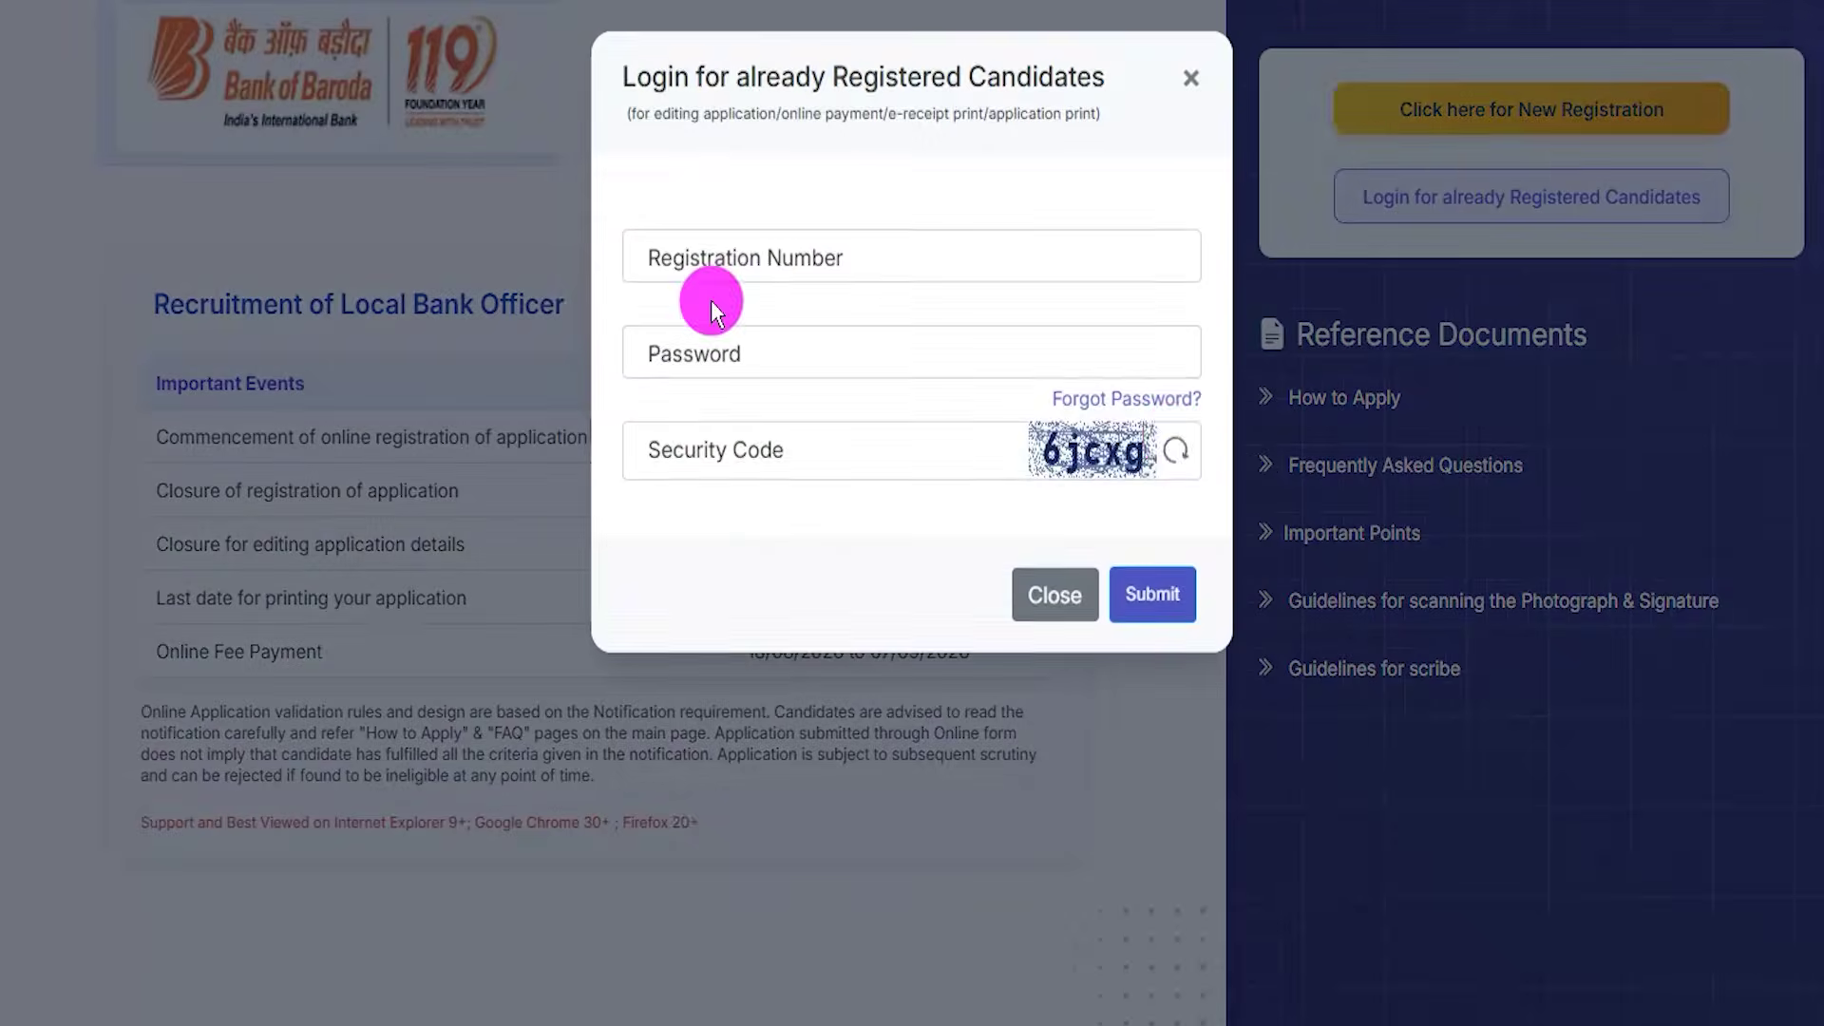
left_click(1192, 79)
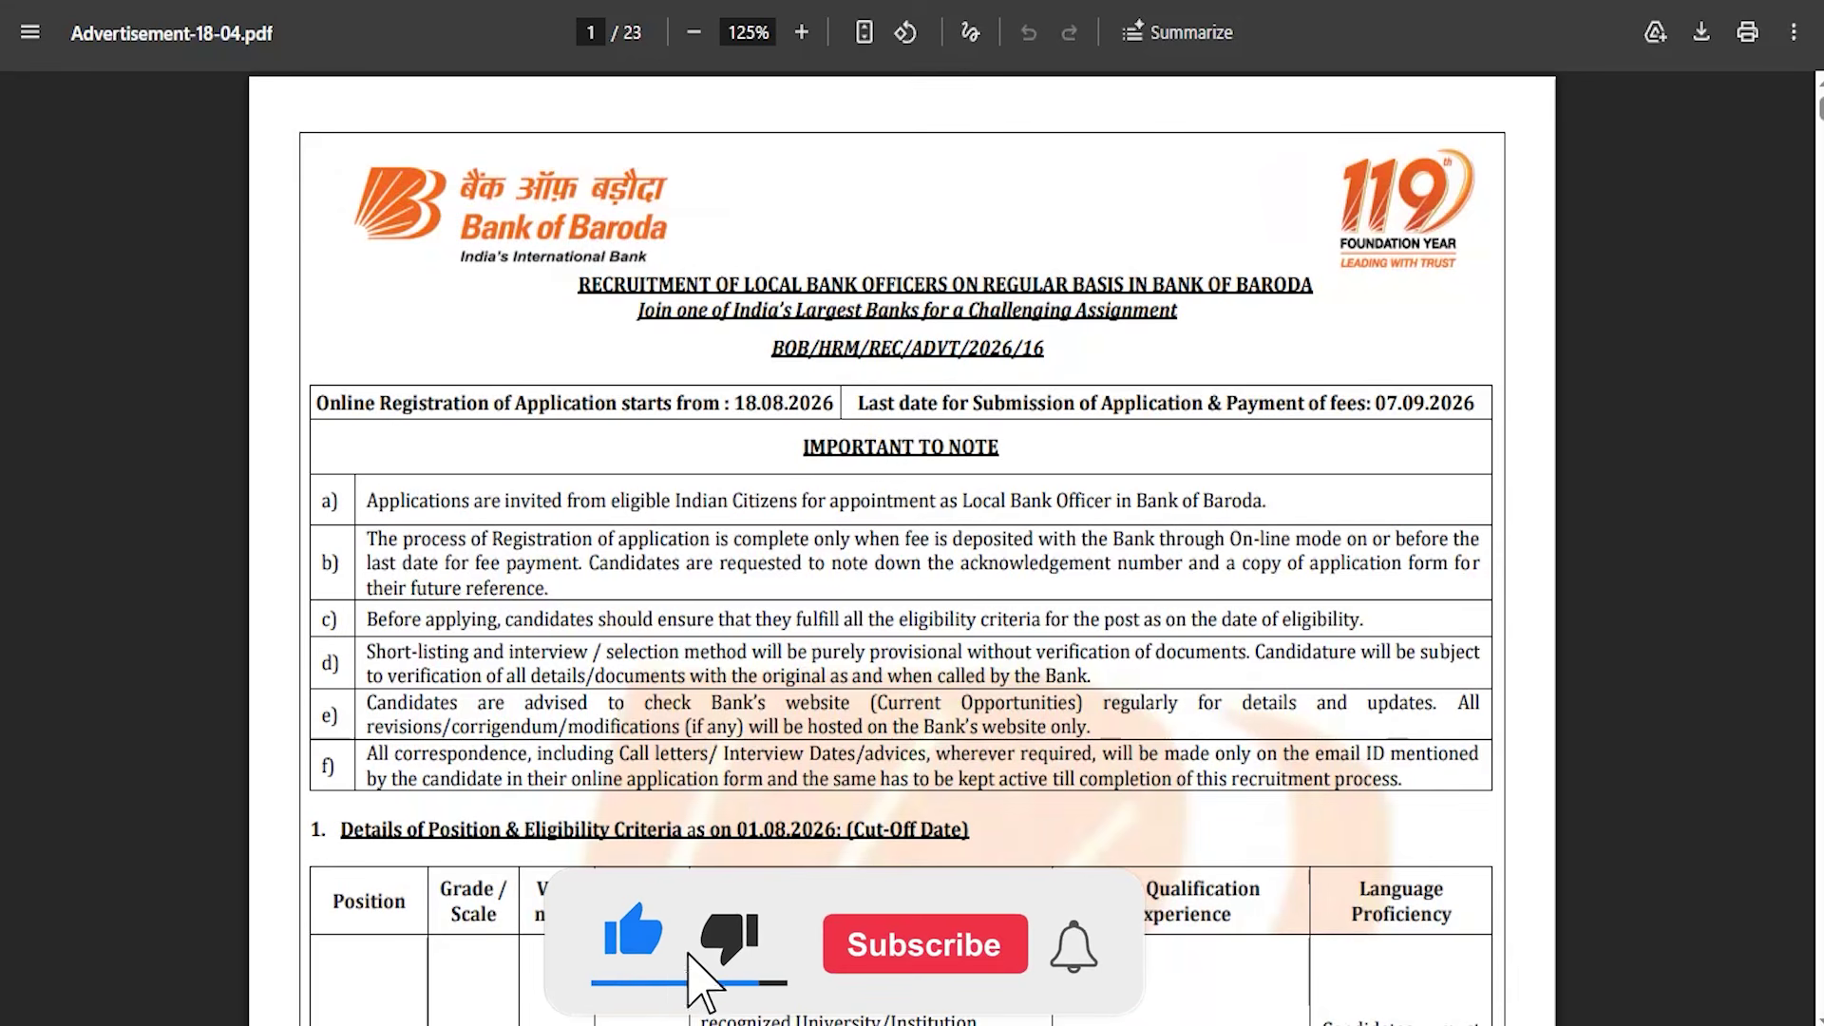
Read through the important notes b to f on the advertisement's first page, highlighting key passages on eligibility, fees and correspondence
left_click_drag(796, 620, 962, 619)
left_click(961, 620)
left_click_drag(710, 652, 872, 650)
left_click_drag(367, 703, 1091, 729)
left_click_drag(364, 757, 1386, 781)
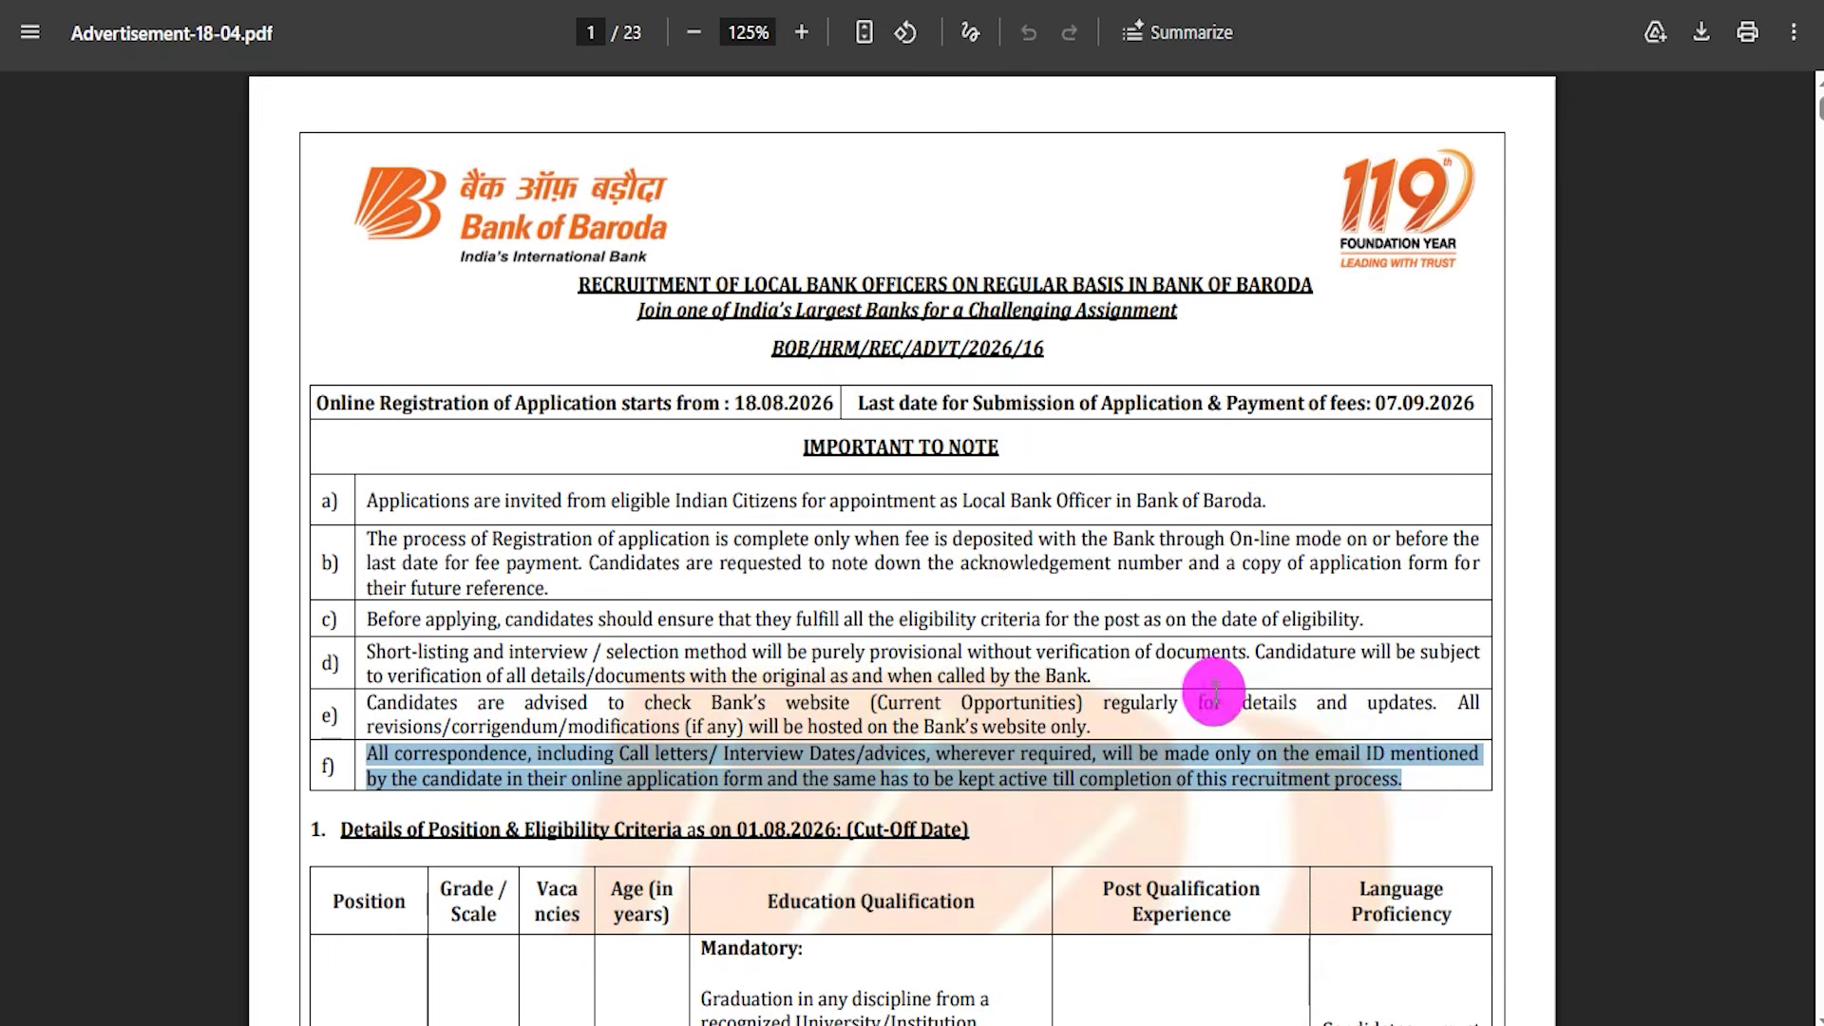
left_click_drag(708, 539, 1115, 567)
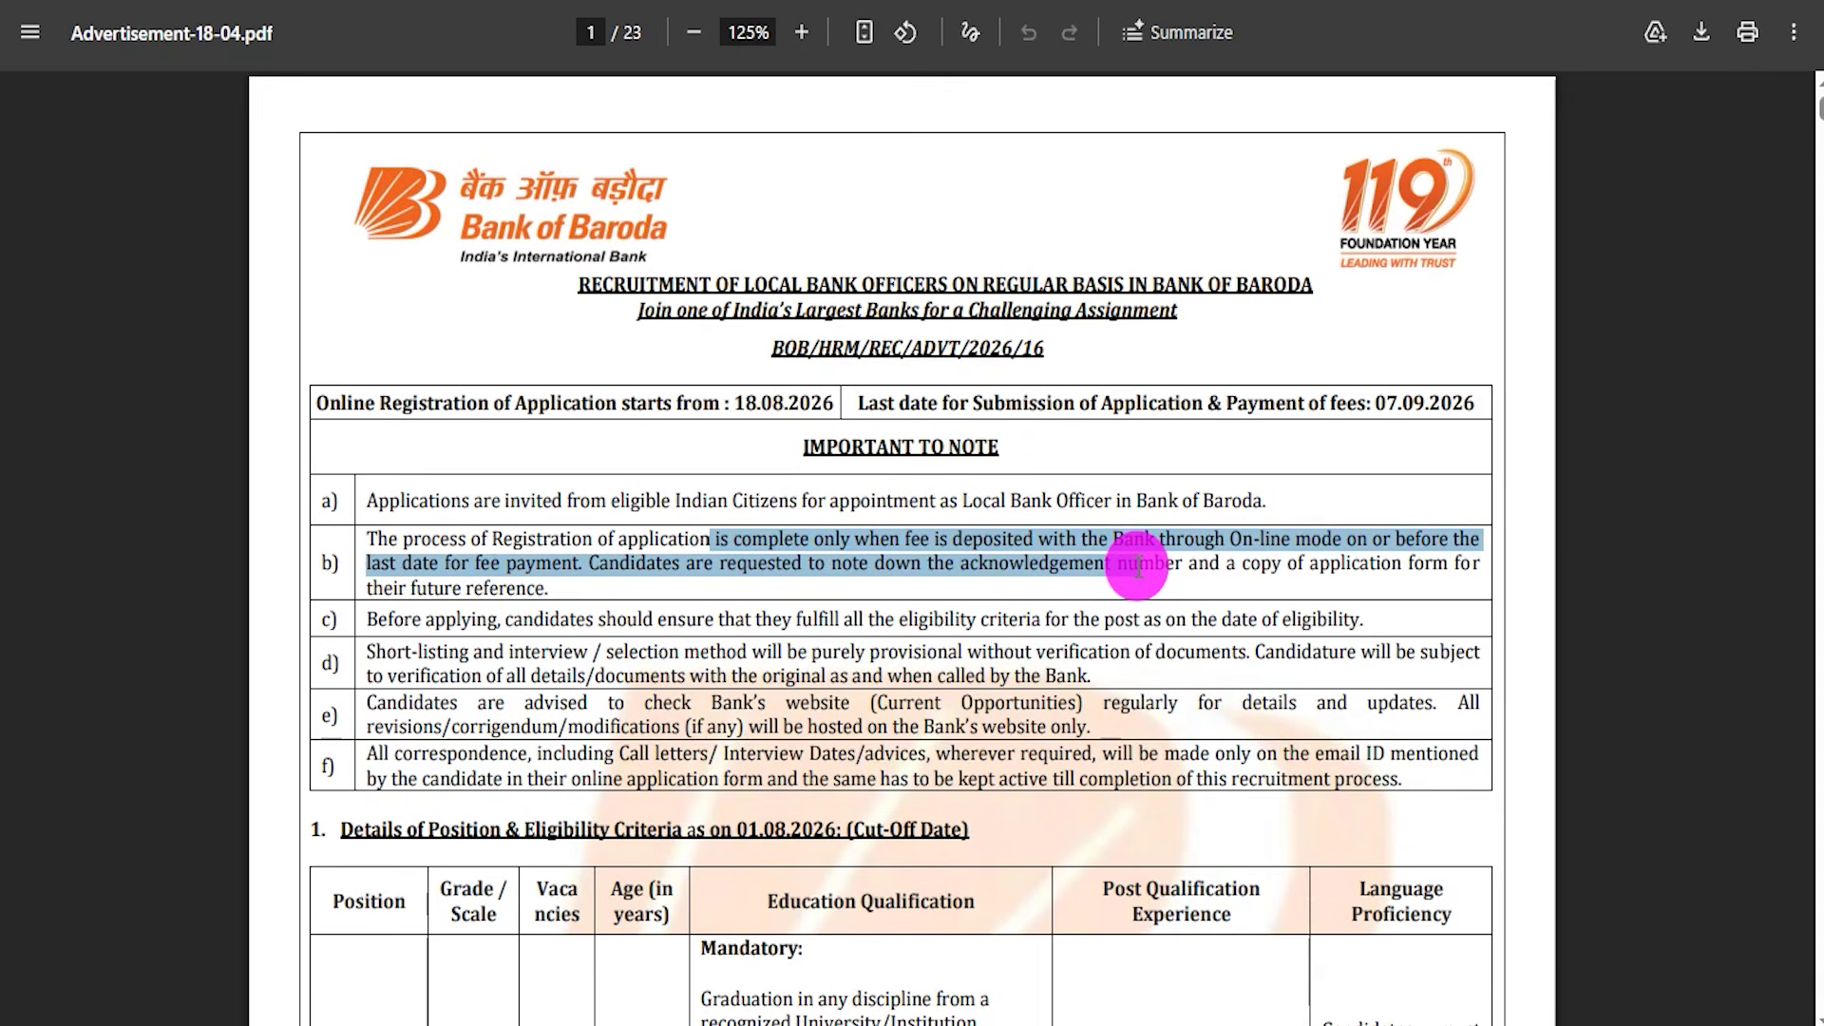
left_click(883, 628)
scroll(884, 628, "down", 4)
scroll(884, 628, "down", 2)
scroll(875, 631, "up", 6)
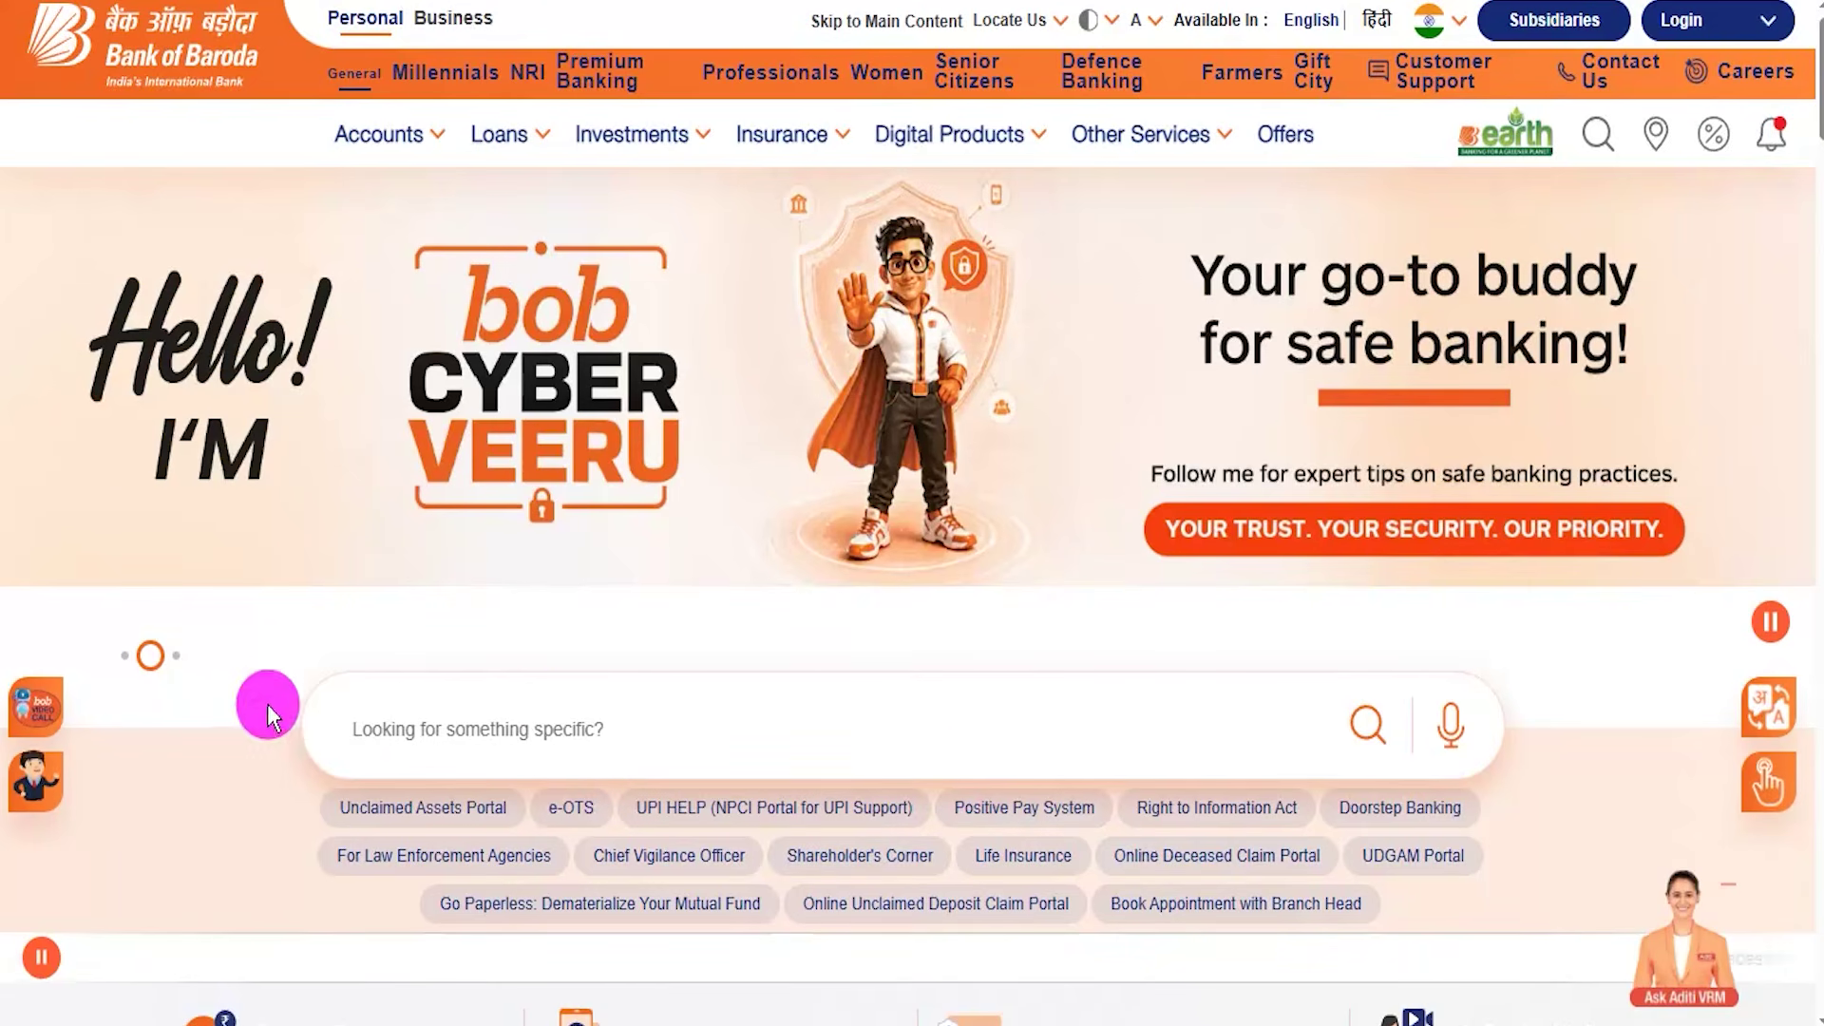
Browse the banner slides on the Bank of Baroda homepage
left_click(178, 662)
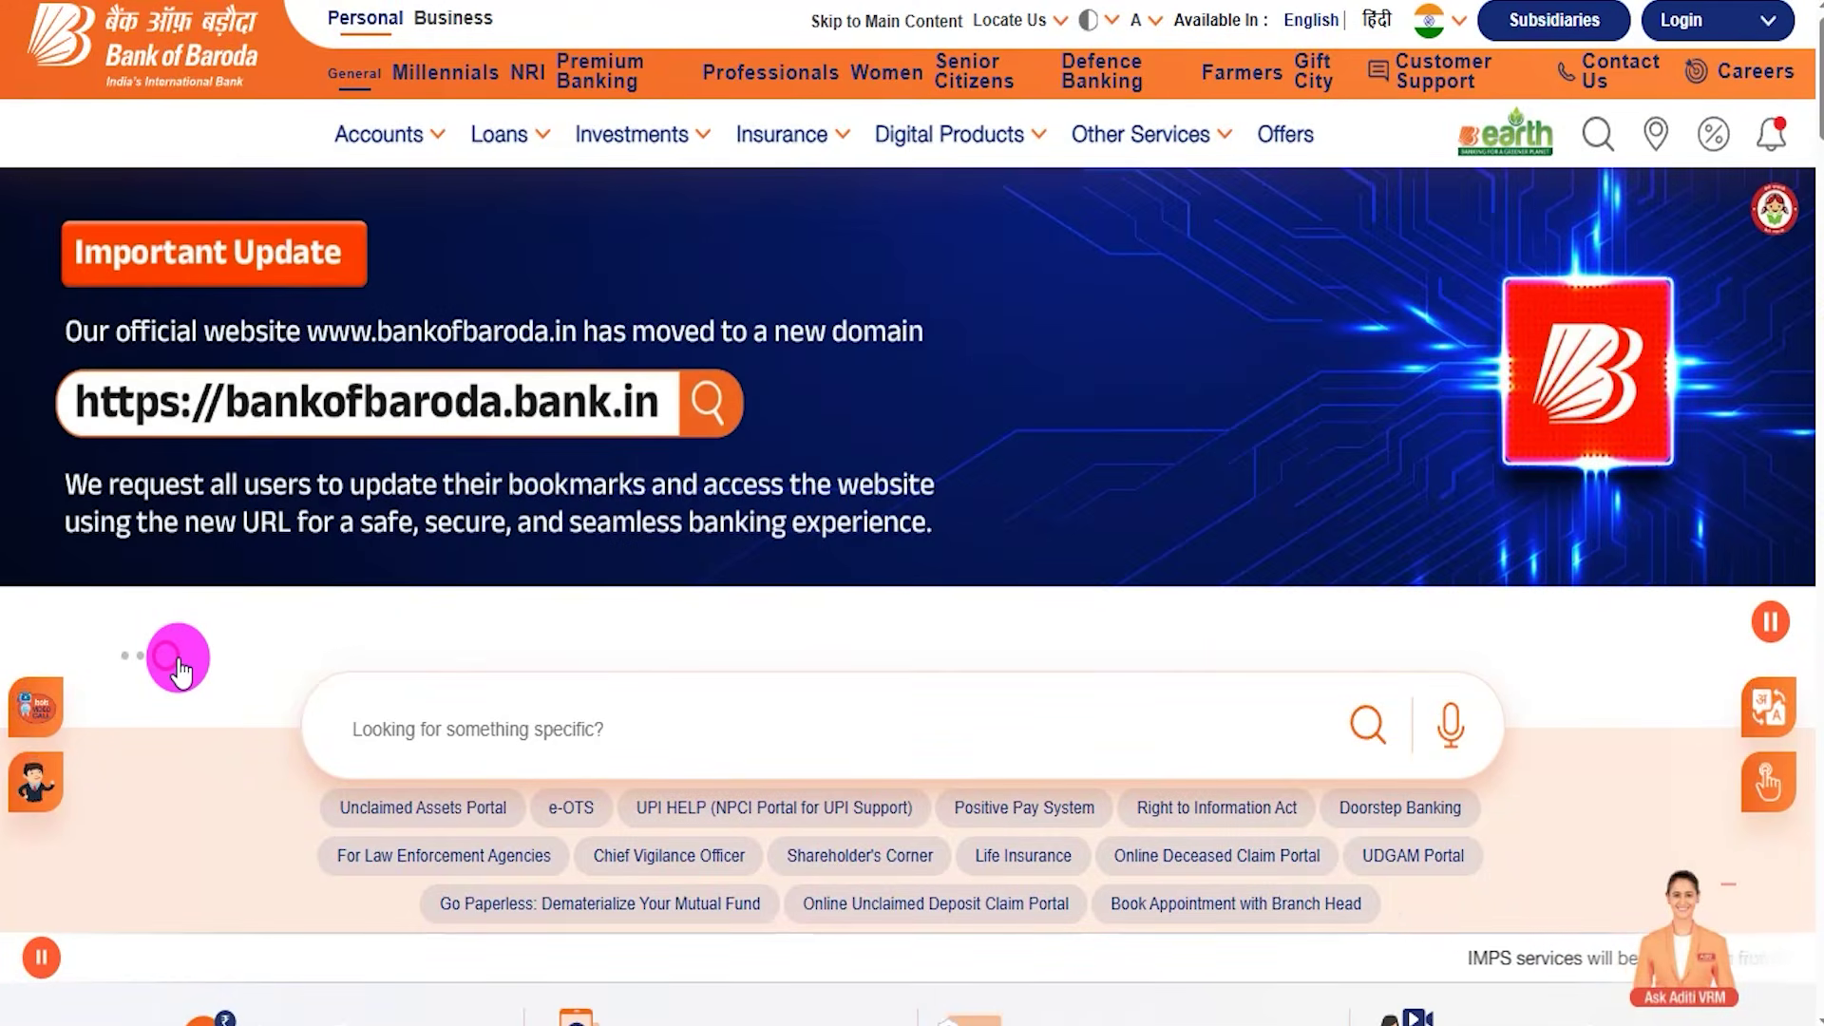
left_click(129, 660)
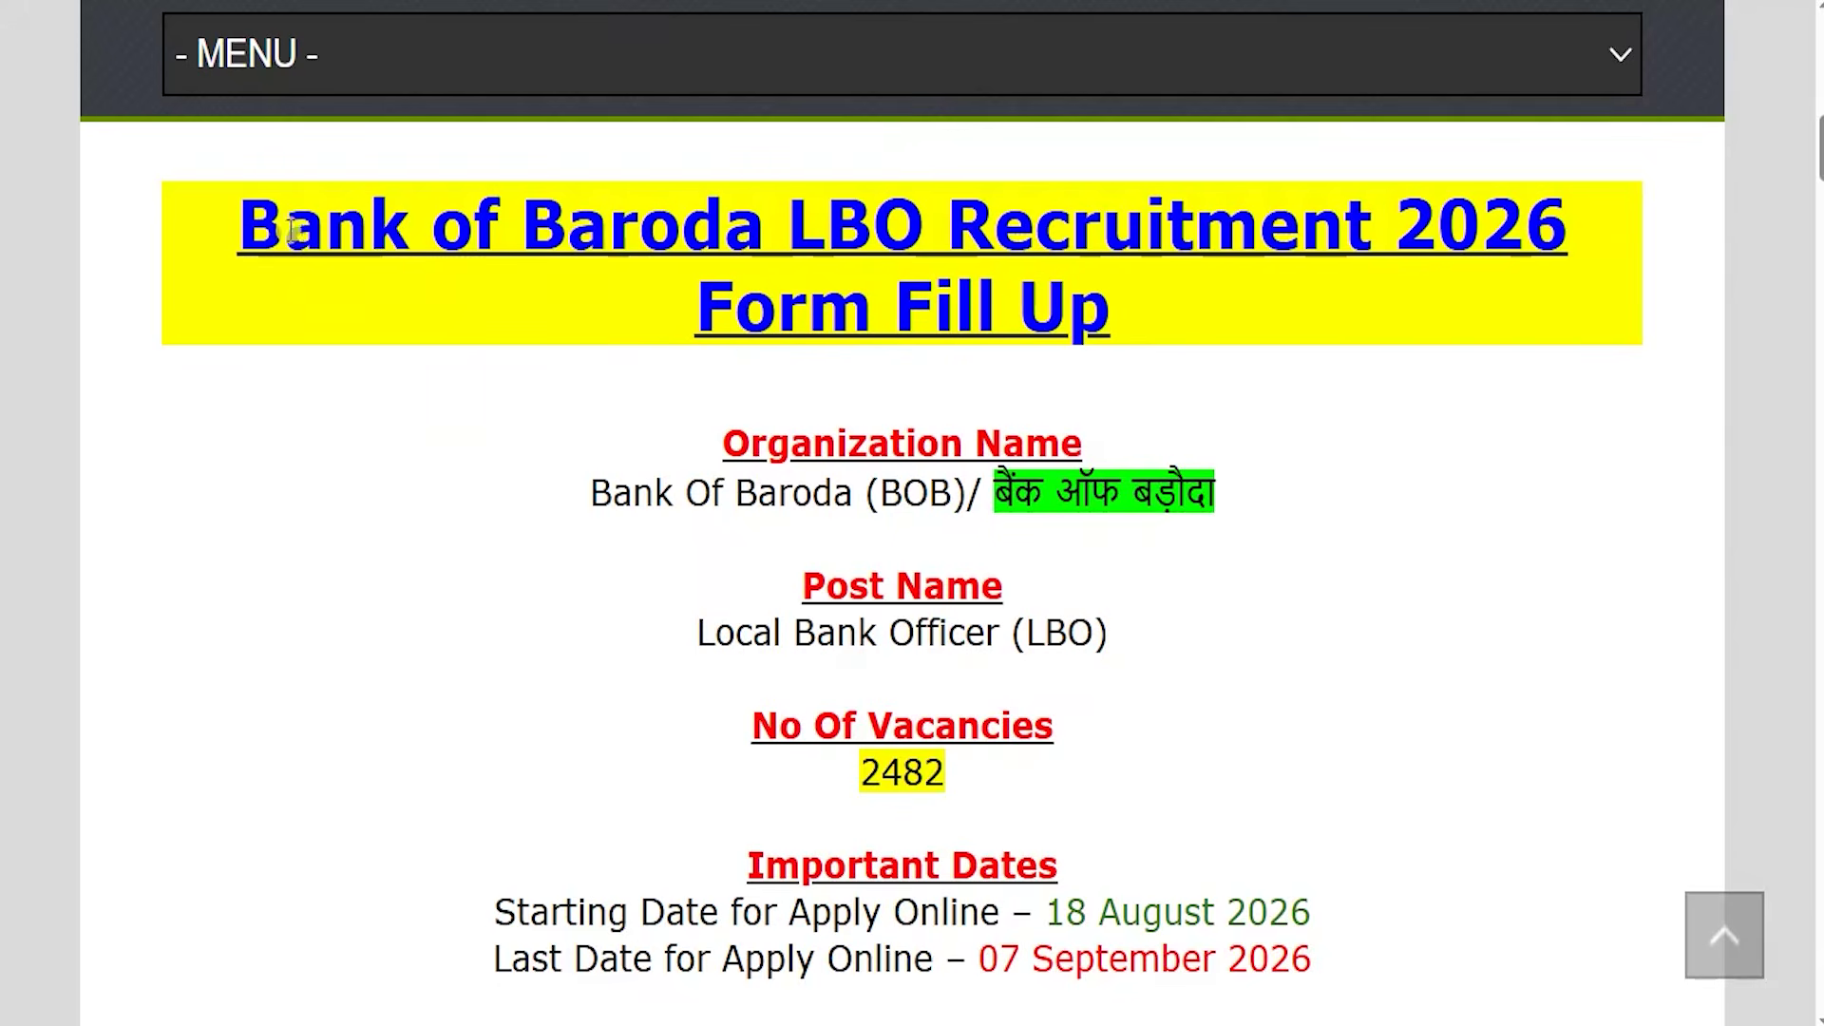
Highlight the title, organization name, post name and number of vacancies on the LBO Recruitment 2026 page
left_click_drag(285, 230, 1053, 337)
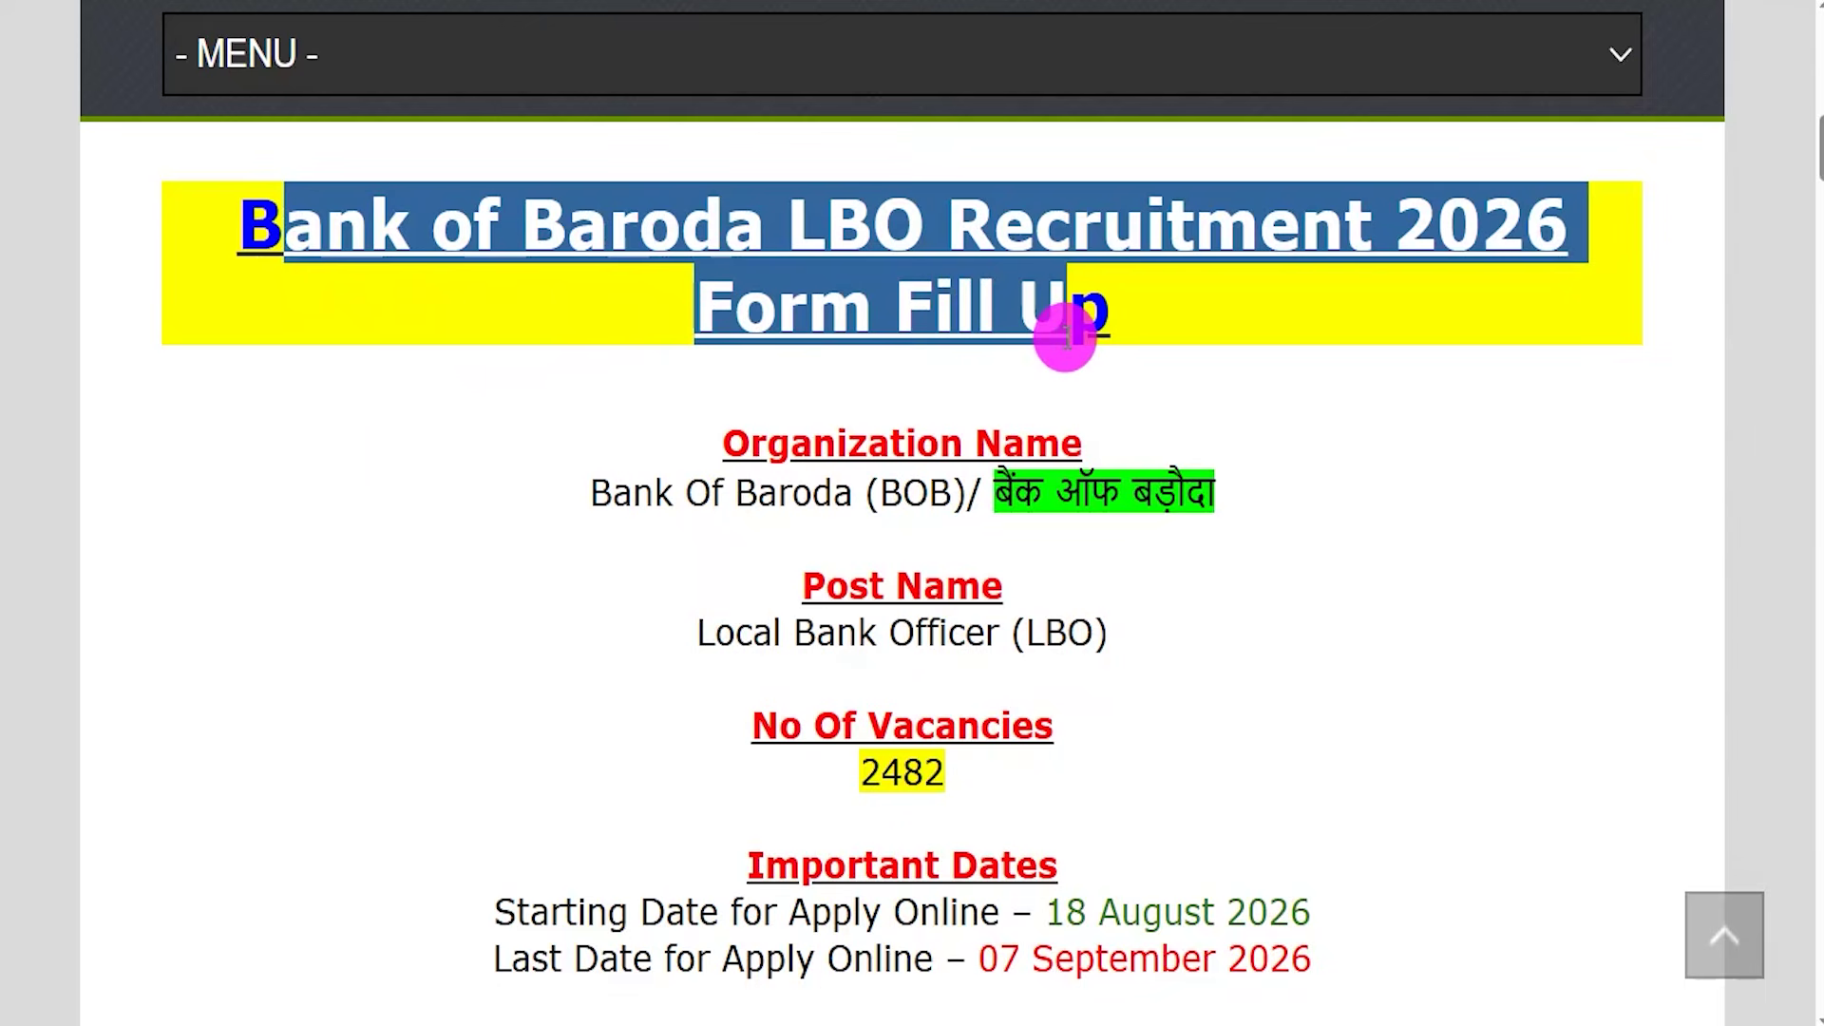
left_click_drag(593, 492, 1214, 492)
left_click_drag(685, 635, 1076, 636)
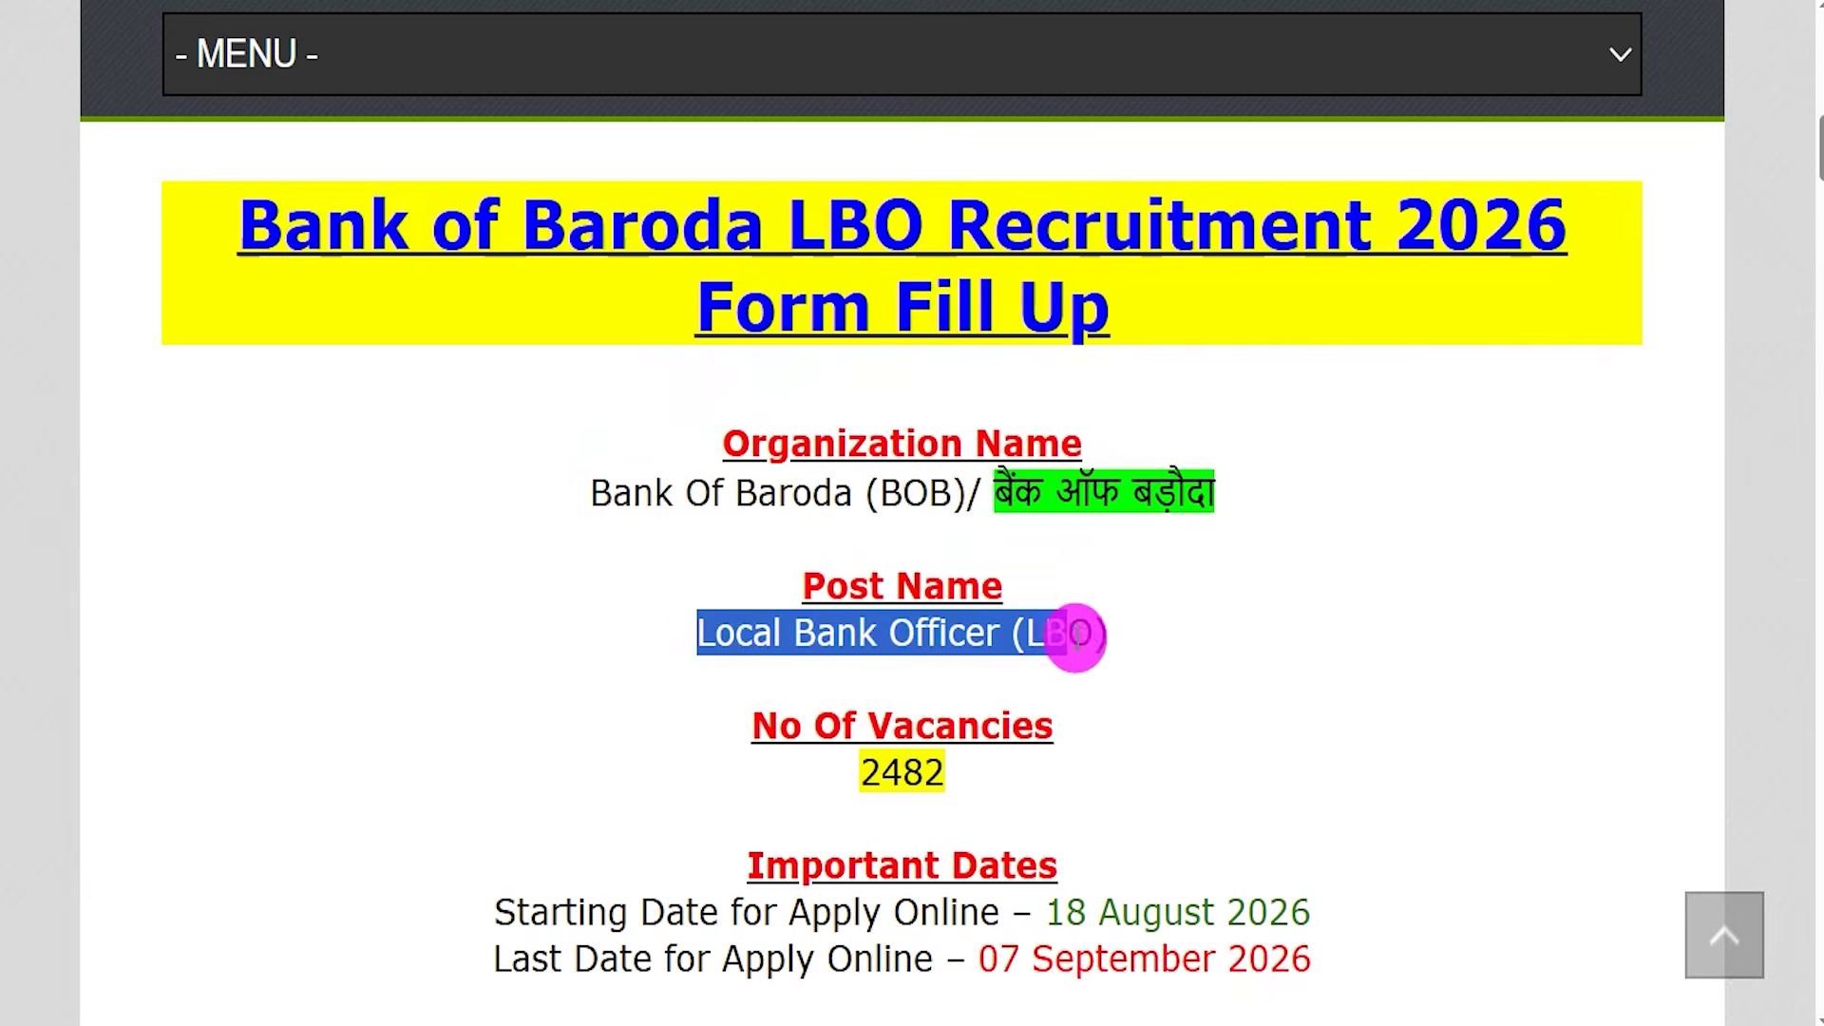
left_click_drag(859, 764, 938, 774)
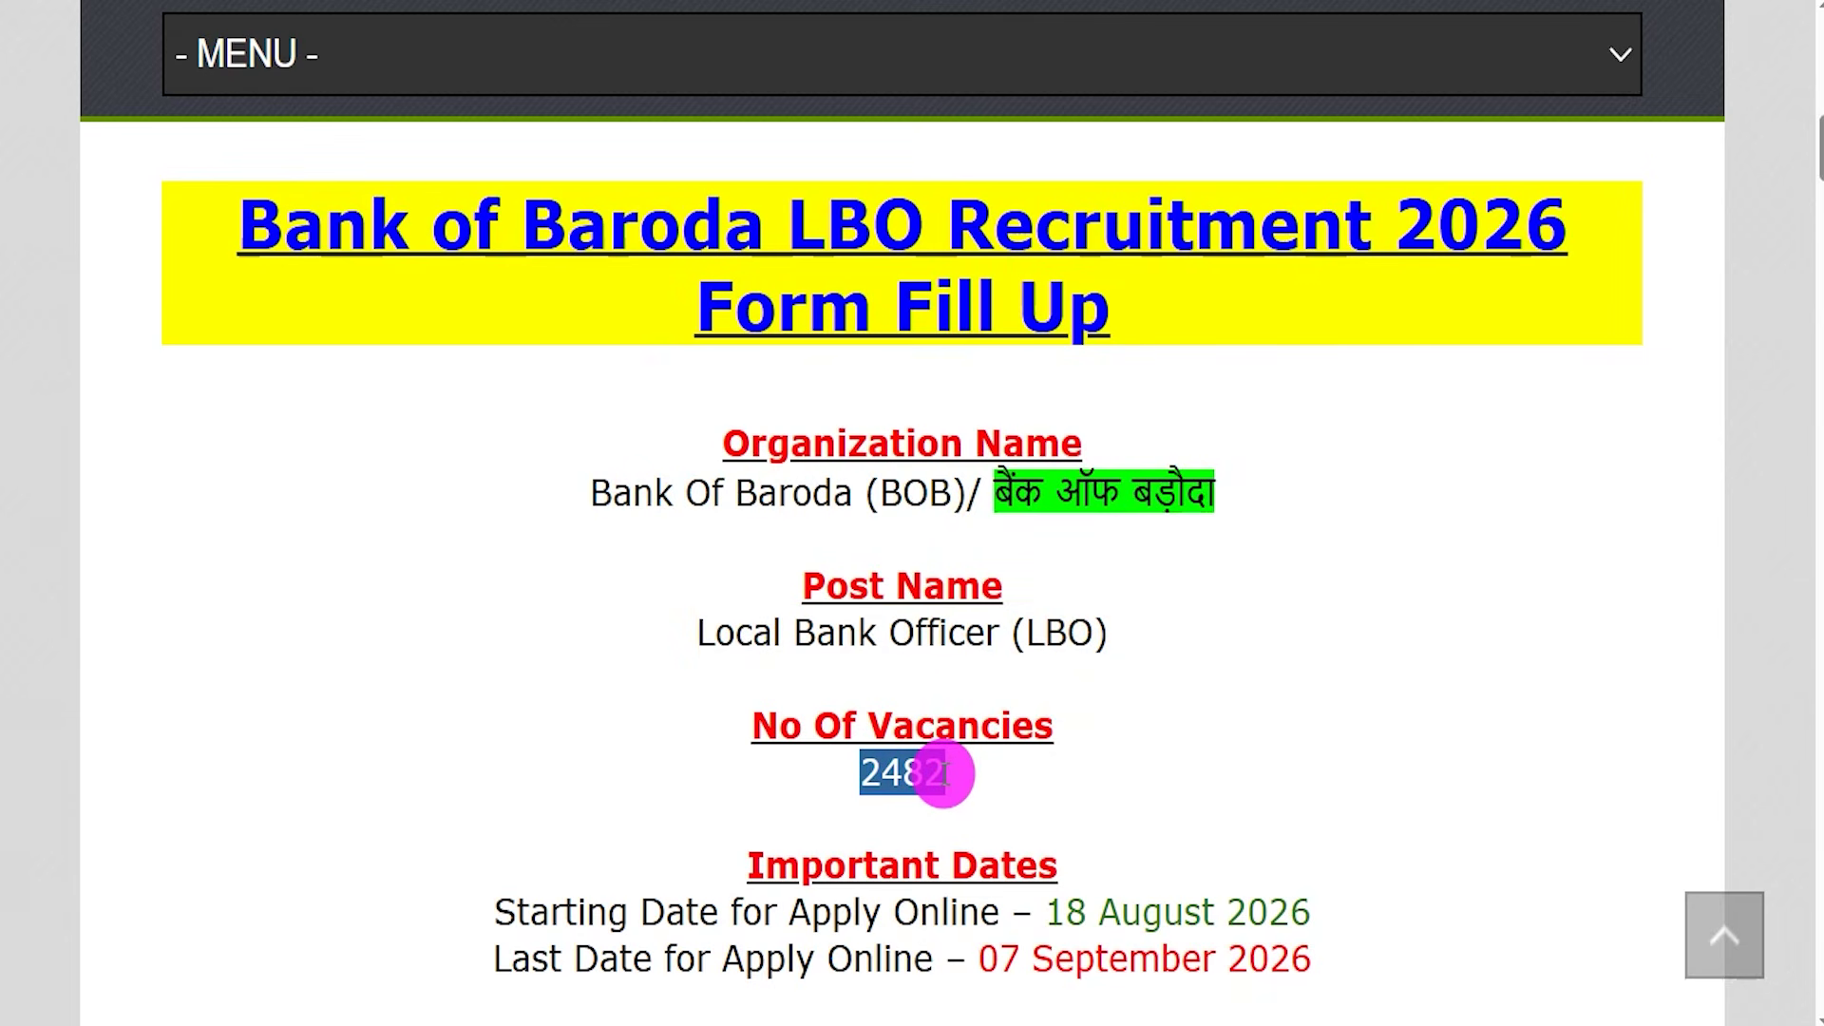
Highlight the online application start and last dates and the pay scale
scroll(943, 774, "down", 1)
left_click_drag(1046, 796, 1308, 794)
left_click_drag(979, 843, 1287, 832)
scroll(1218, 713, "down", 3)
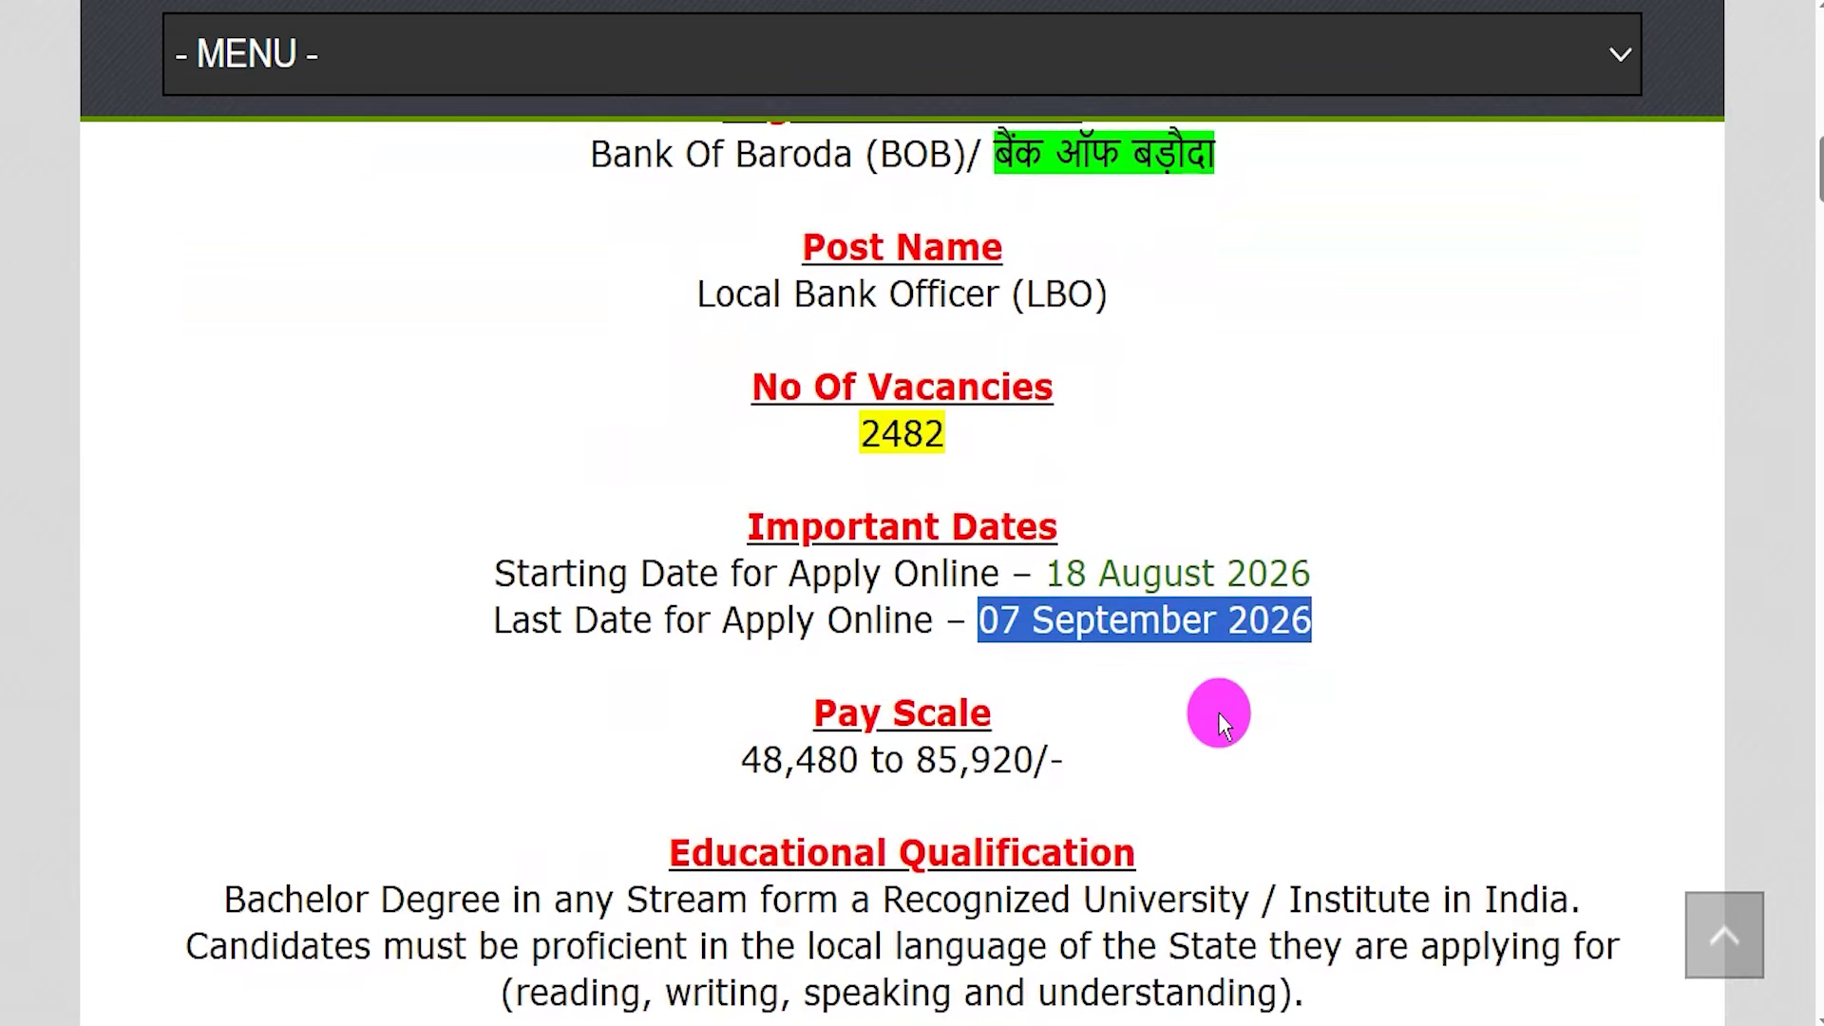
left_click_drag(740, 708, 1033, 713)
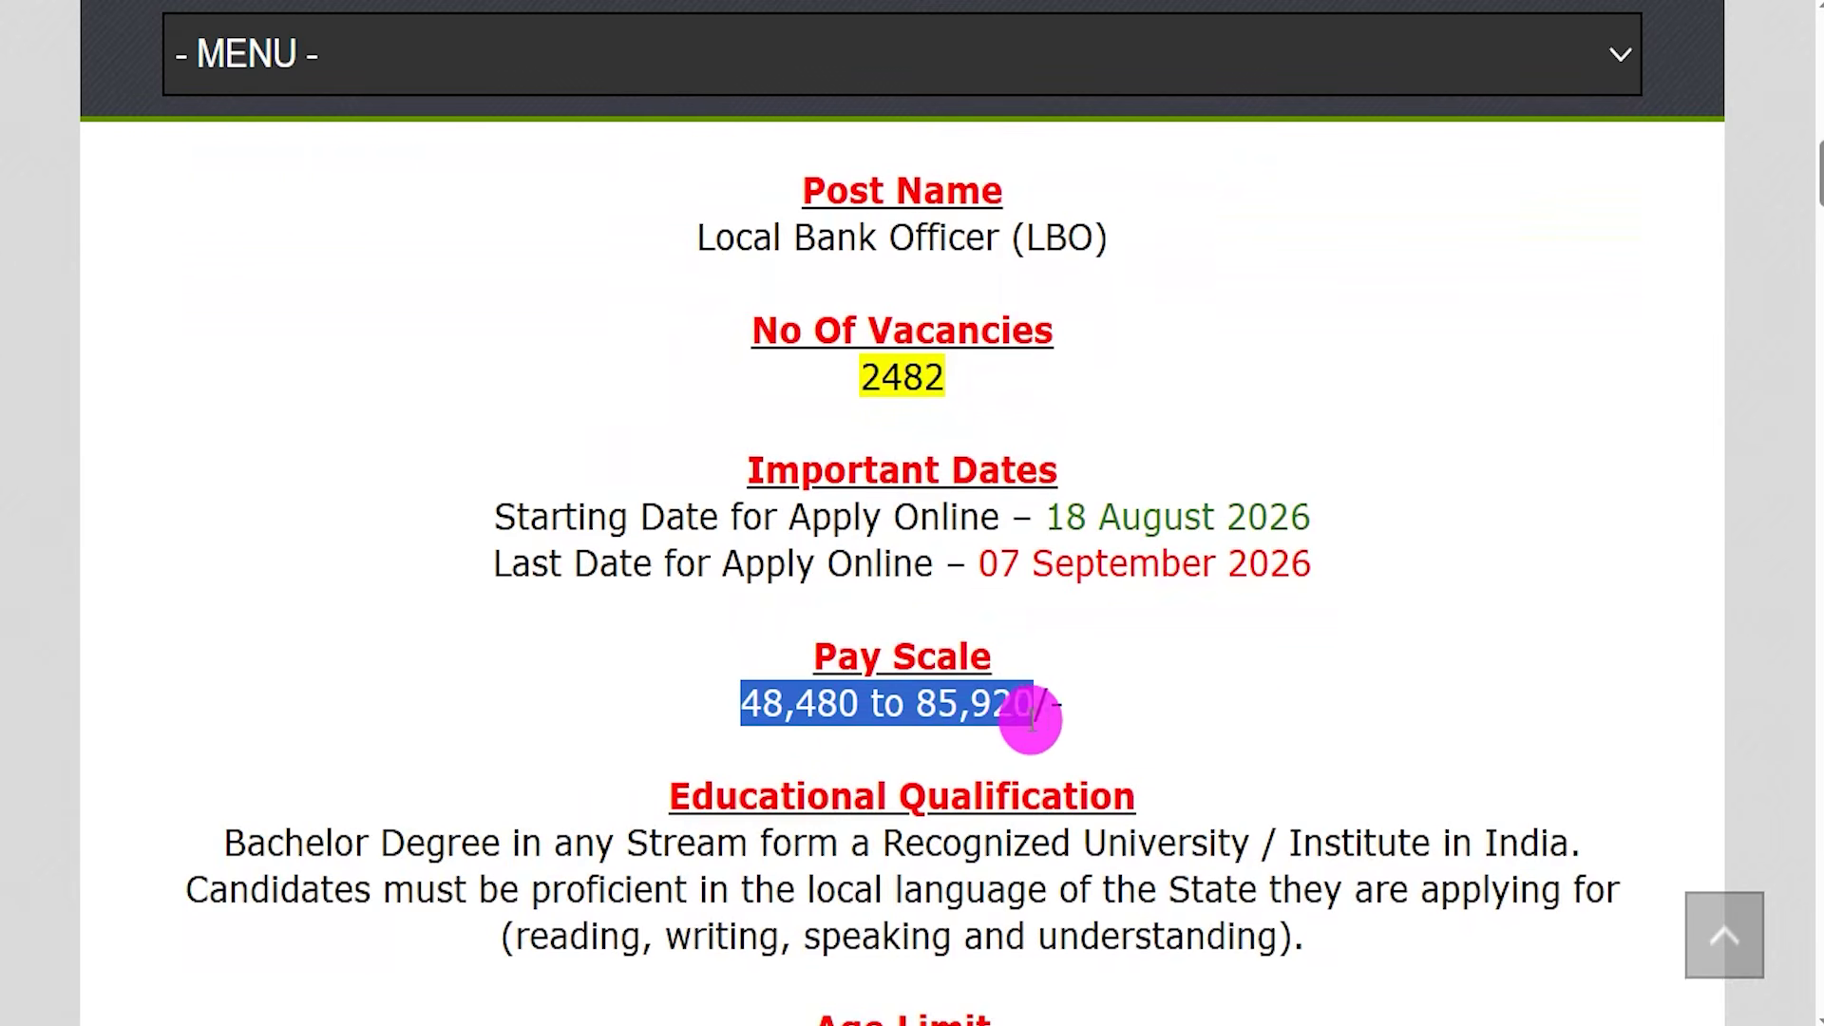
Highlight the educational qualification and the local language proficiency requirement
scroll(1061, 714, "down", 1)
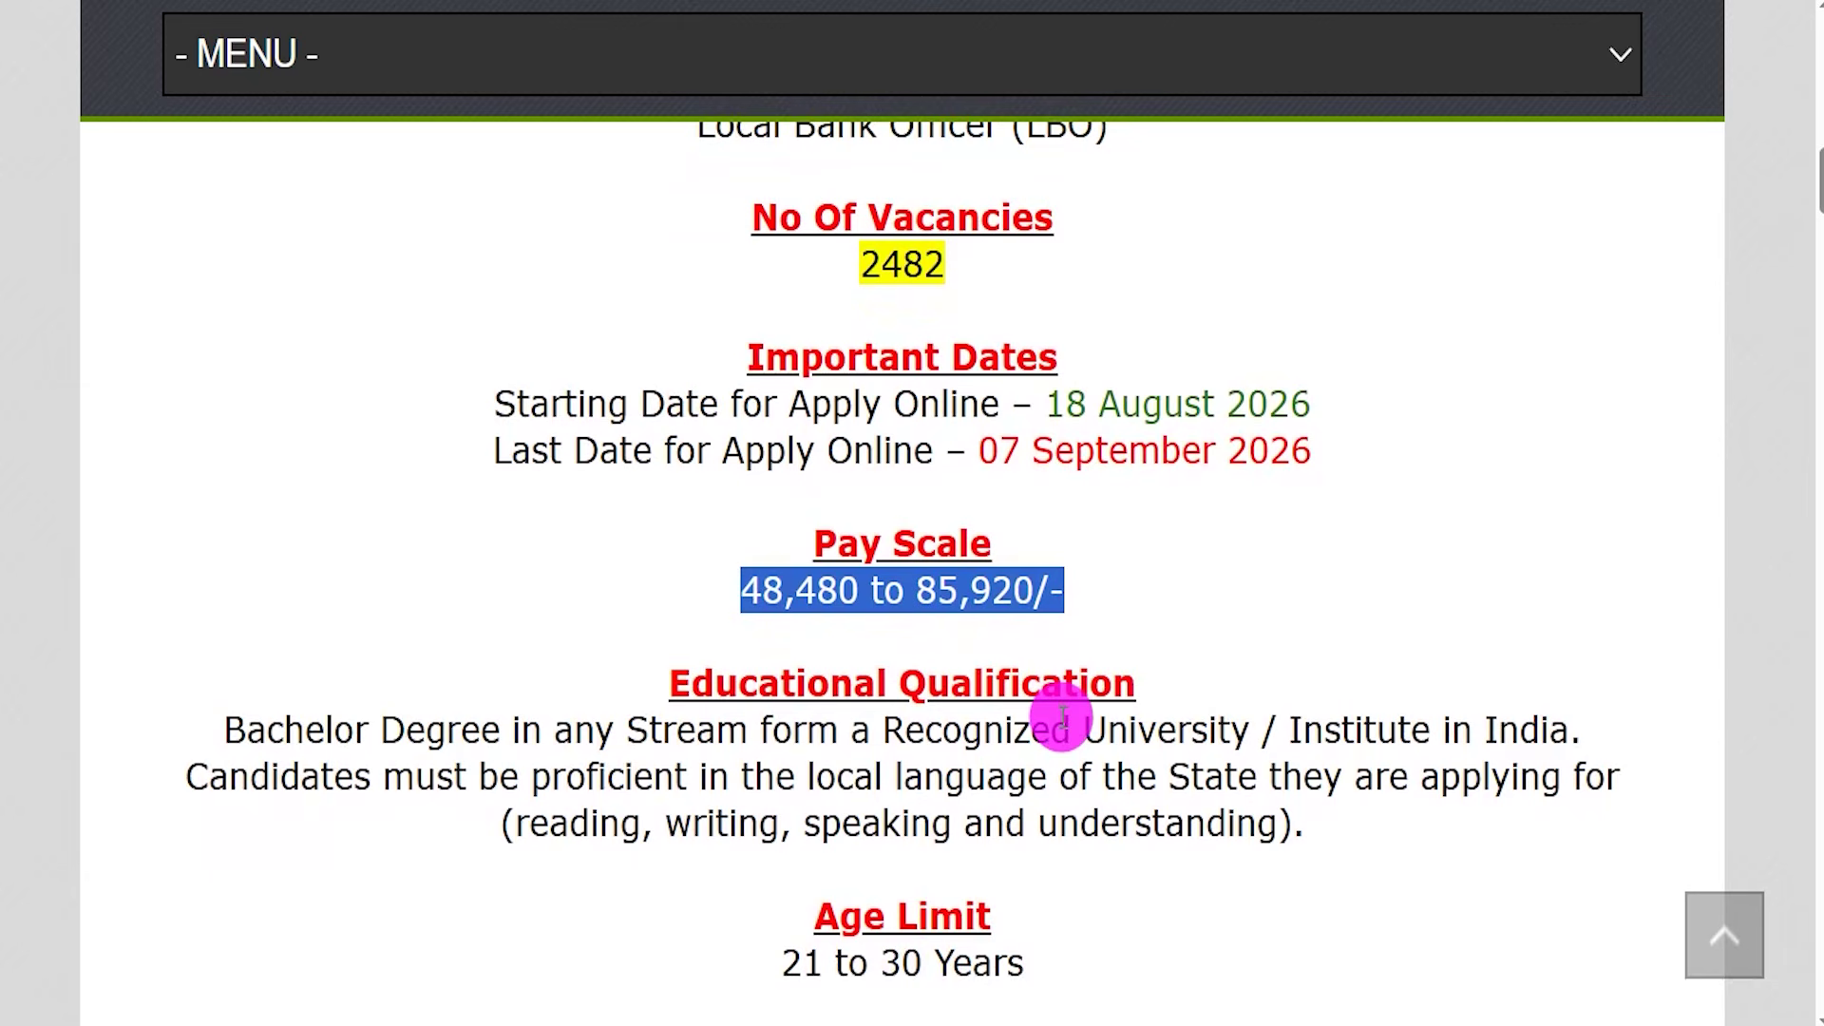
left_click_drag(285, 730, 1309, 730)
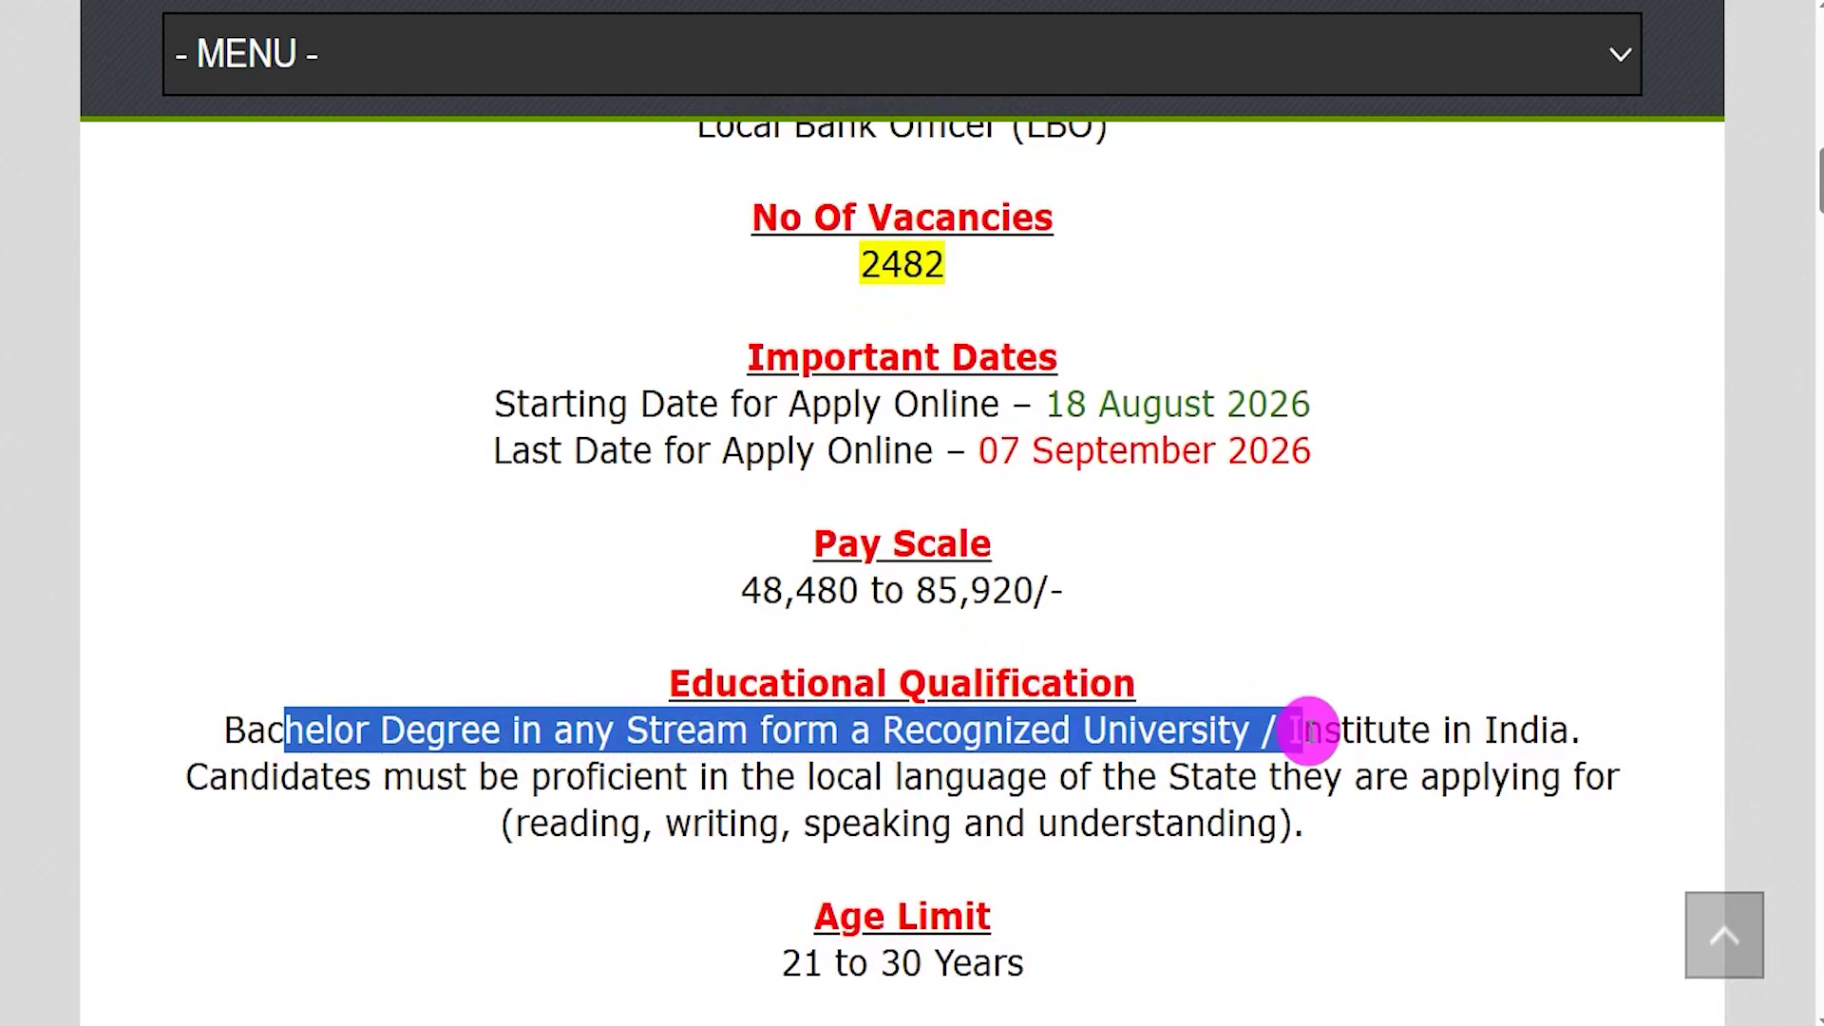
left_click_drag(271, 778, 1337, 815)
scroll(1206, 731, "down", 1)
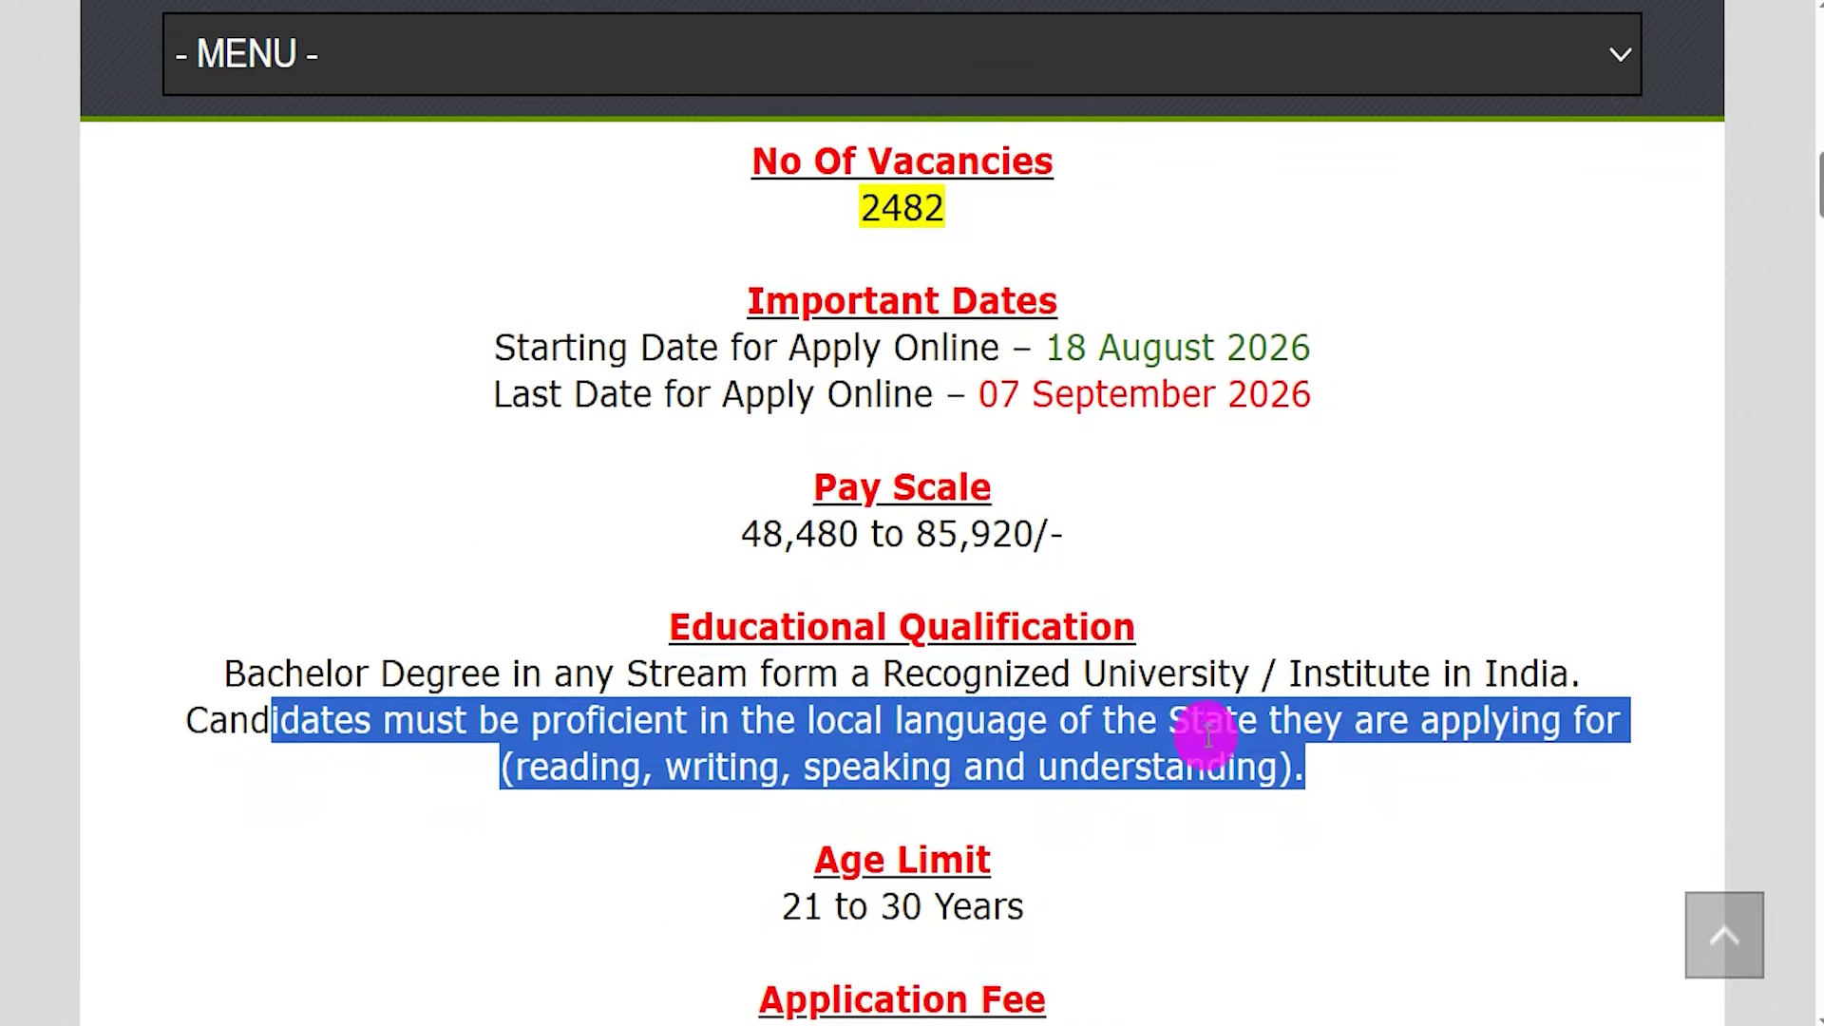
Highlight the age limit and the application fee lines for each category and payment mode
scroll(1206, 731, "down", 2)
left_click_drag(775, 787, 1028, 789)
scroll(868, 761, "down", 3)
left_click_drag(744, 707, 1113, 709)
left_click_drag(696, 756, 1128, 753)
left_click_drag(728, 801, 1111, 800)
Highlight the online test, psychometric test and interview stages of the selection process
scroll(960, 753, "down", 2)
left_click_drag(836, 770, 994, 771)
left_click_drag(772, 818, 954, 818)
left_click_drag(798, 866, 903, 858)
Highlight the job location and the apply mode
scroll(916, 855, "down", 3)
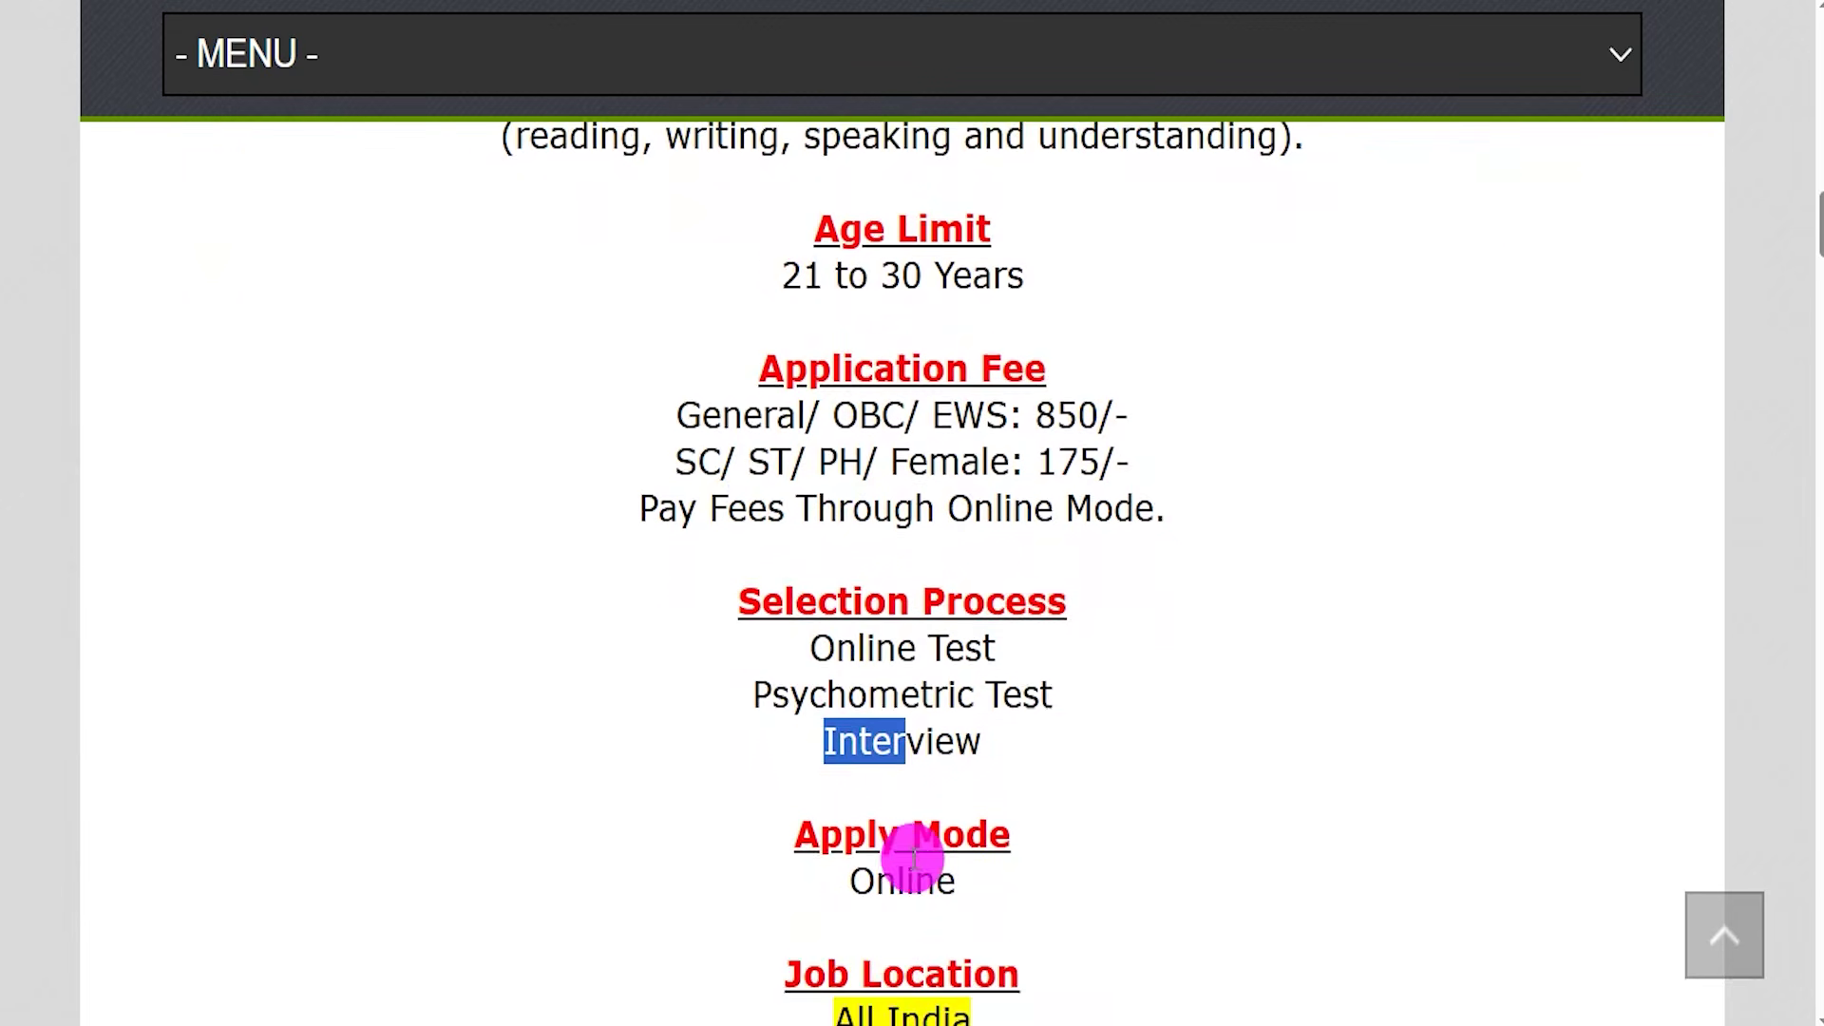
left_click_drag(834, 916, 971, 914)
left_click_drag(852, 774, 937, 773)
scroll(937, 771, "down", 2)
Open the Official Notification Pdf from the Important Links section
scroll(936, 772, "down", 5)
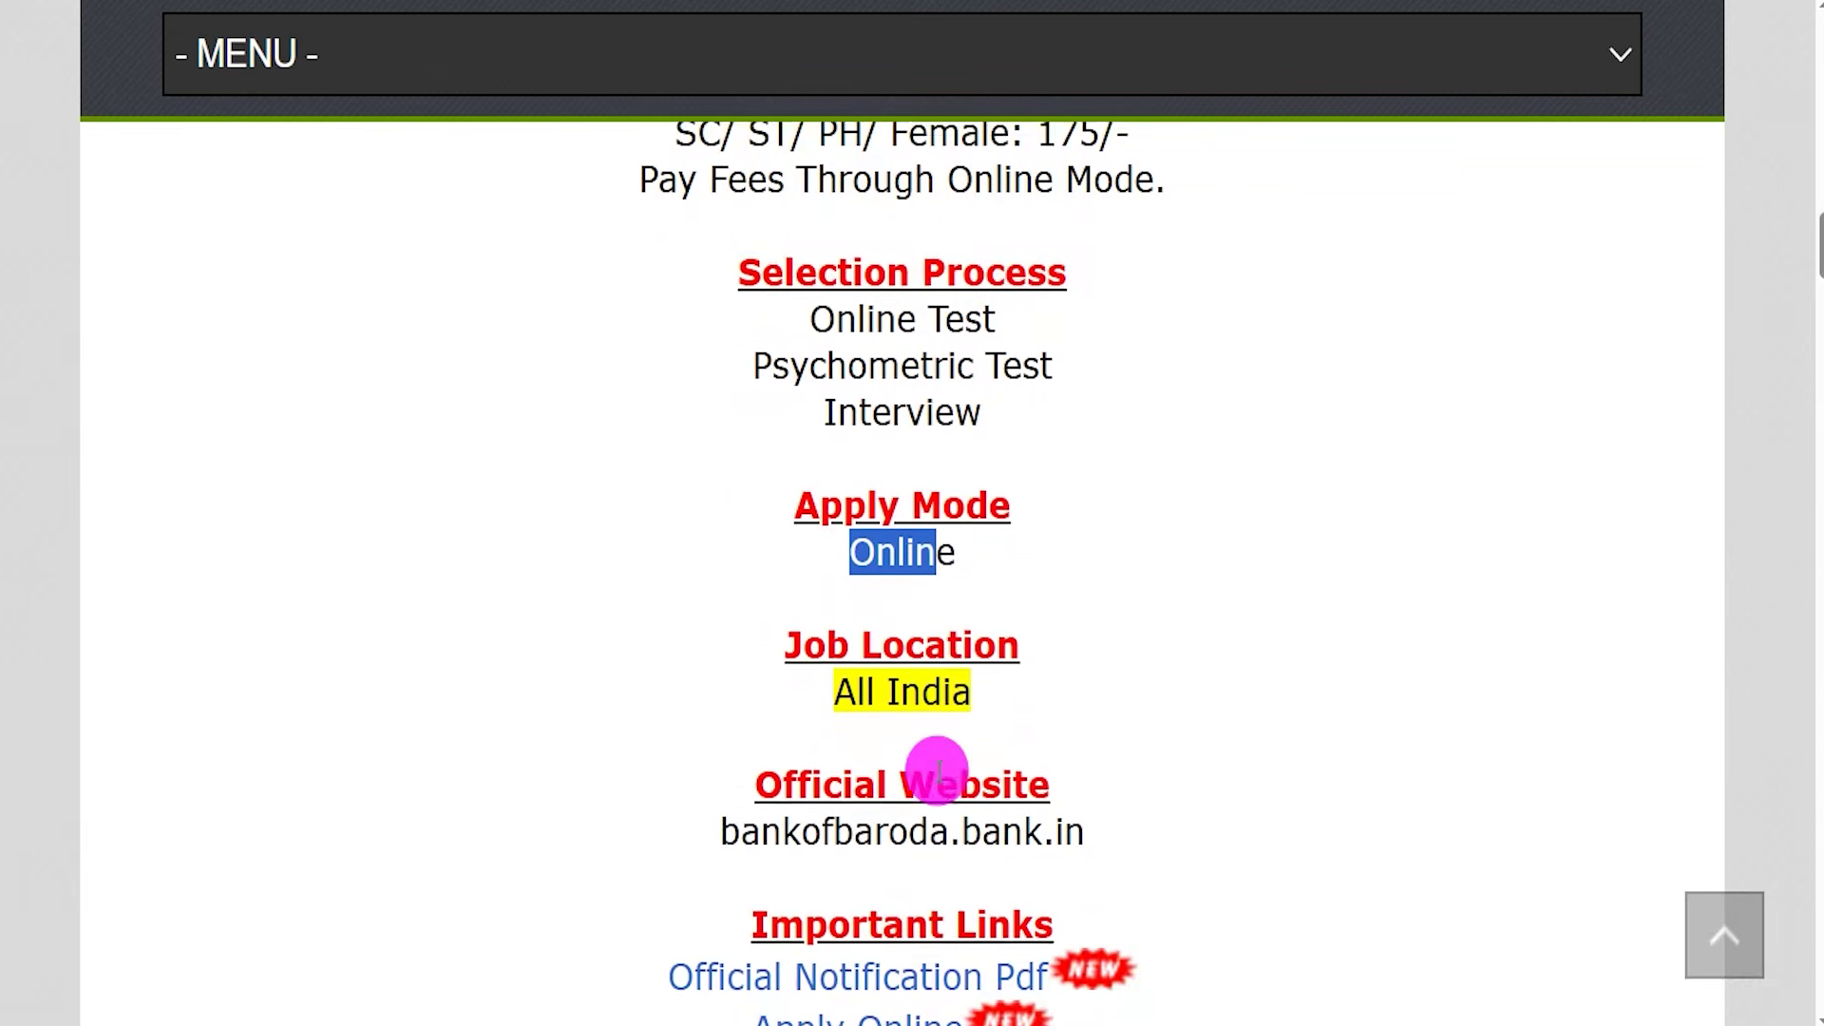
left_click_drag(766, 755, 1053, 752)
left_click_drag(643, 806, 1047, 817)
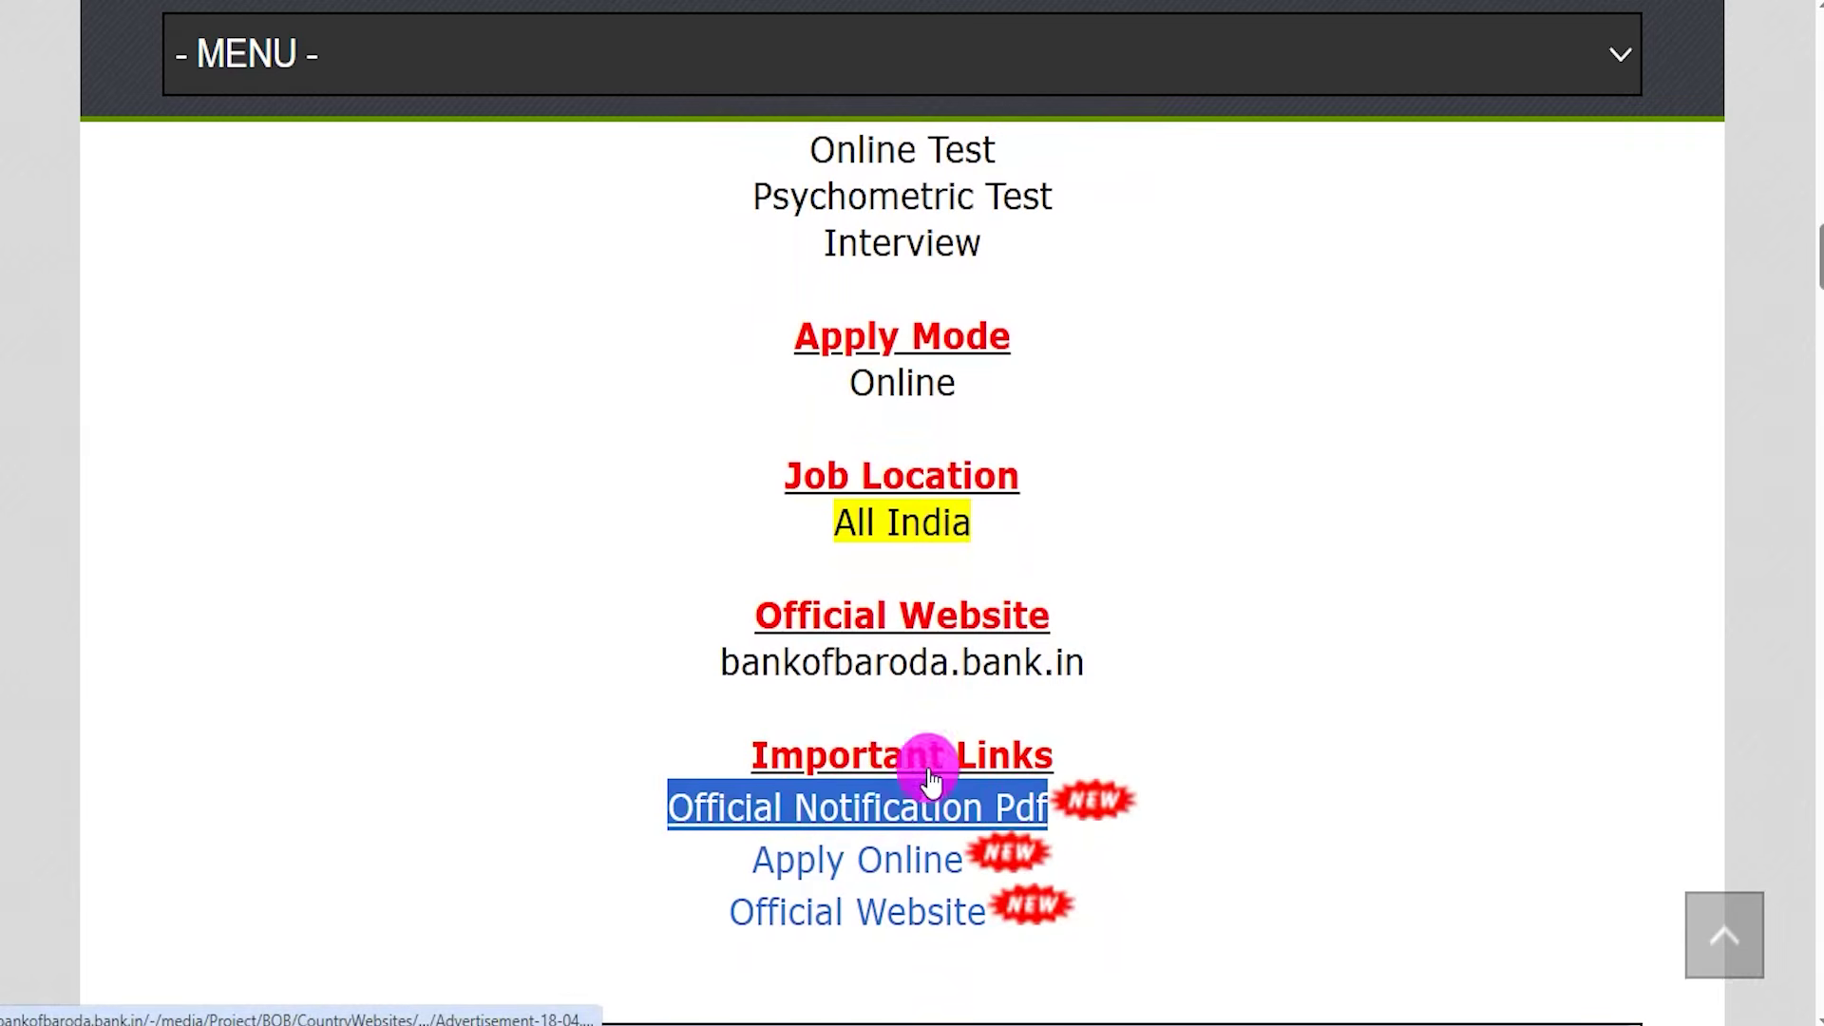
left_click(922, 807)
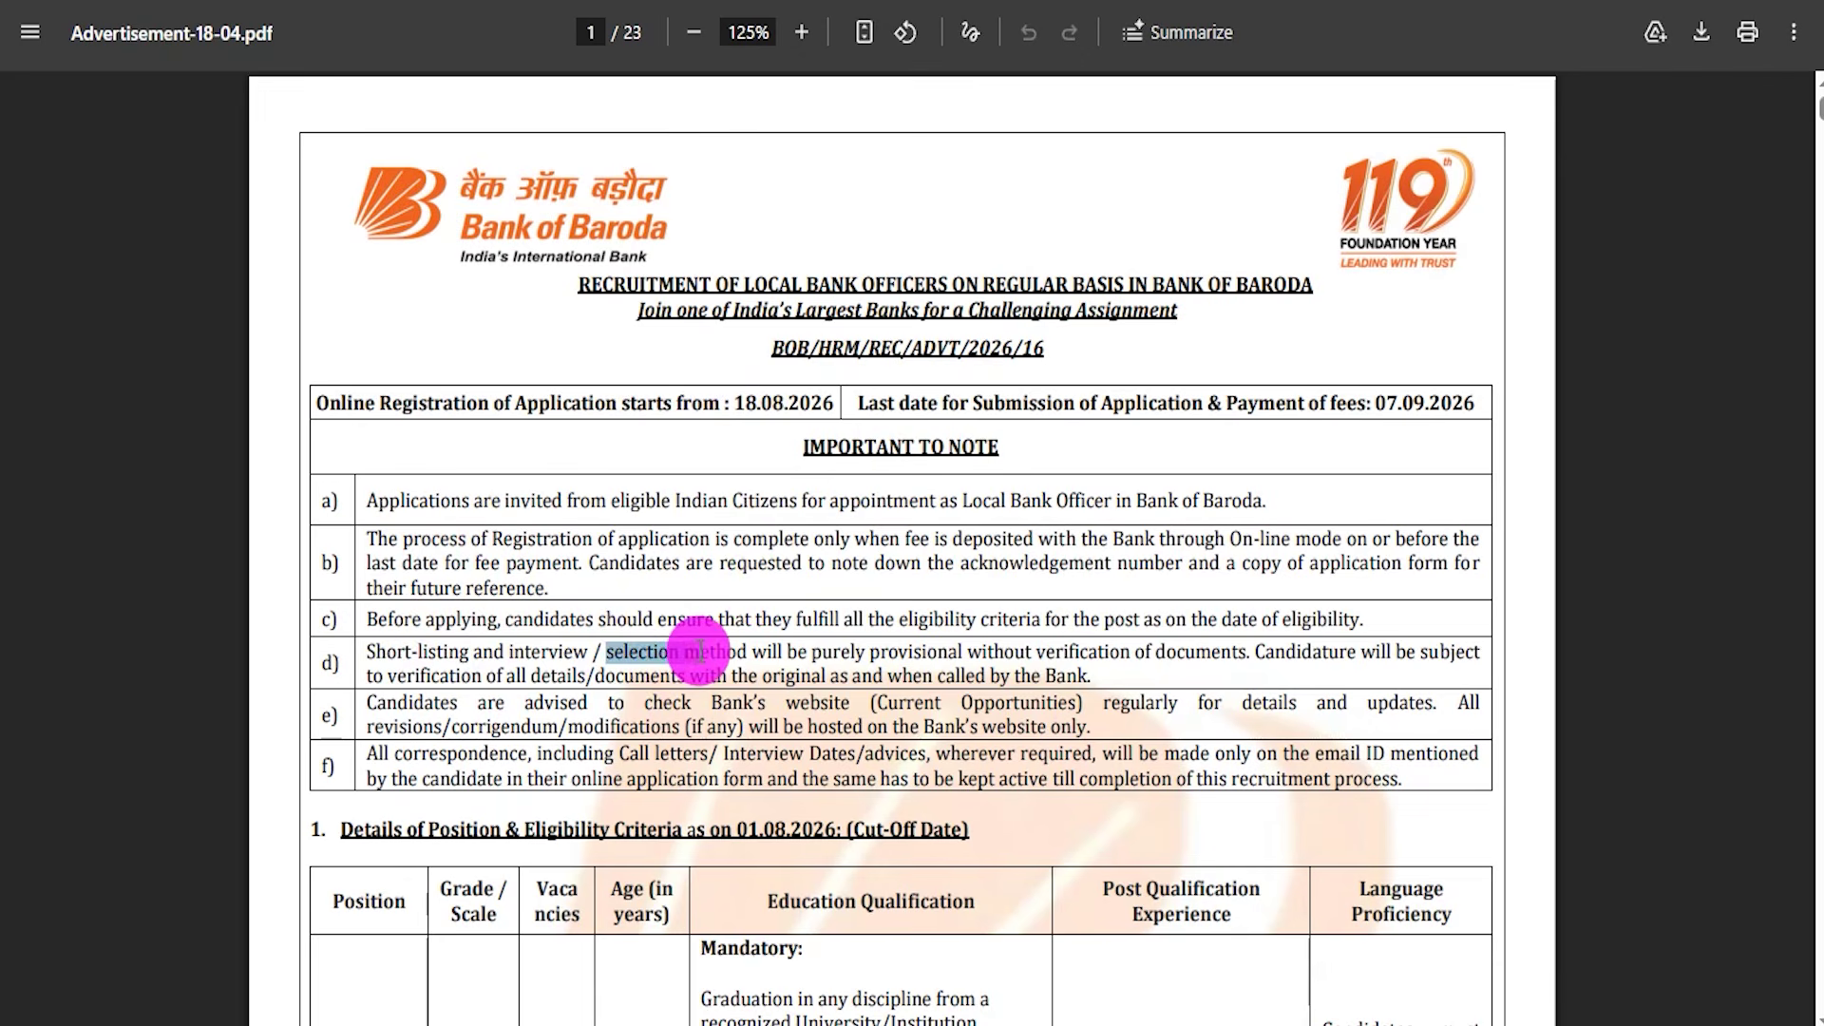
Examine the Local Bank Officer criteria table, highlighting the position, vacancies, post-qualification experience and language proficiency
scroll(641, 639, "down", 3)
scroll(641, 640, "down", 3)
left_click_drag(331, 553, 380, 576)
left_click_drag(533, 549, 564, 549)
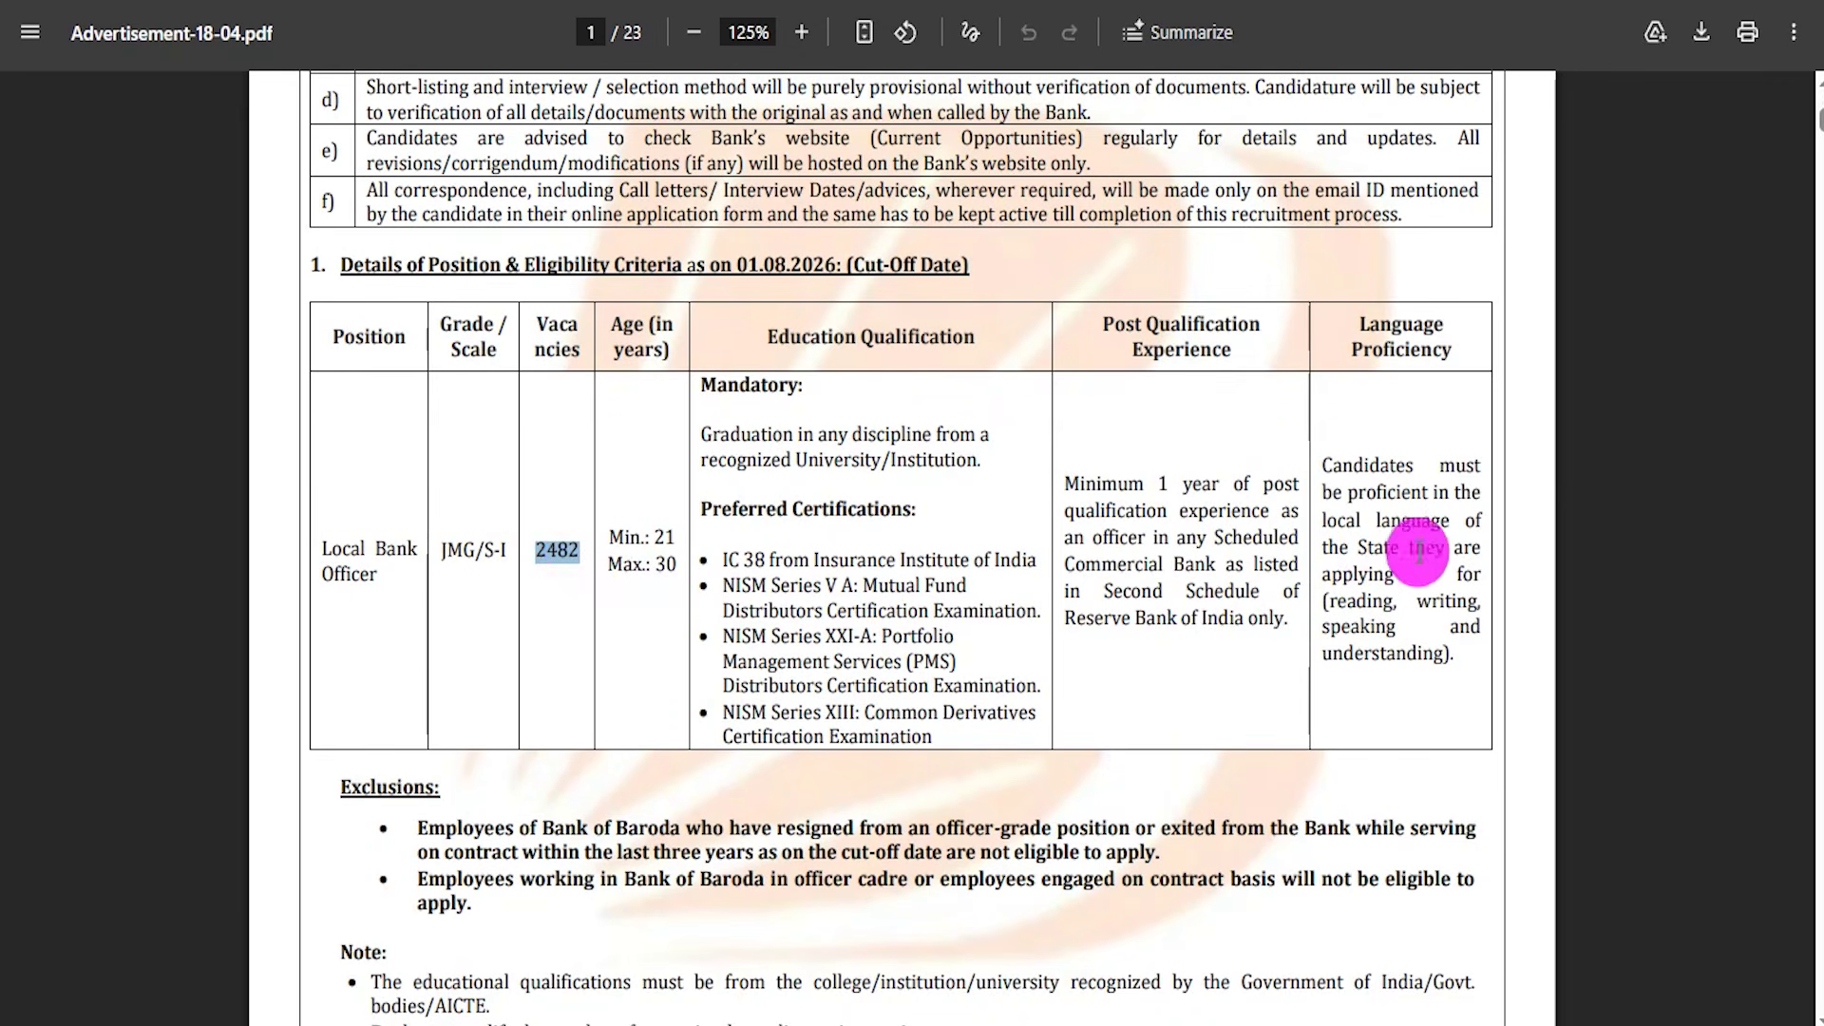
left_click_drag(1064, 484, 1256, 617)
left_click_drag(1322, 463, 1461, 654)
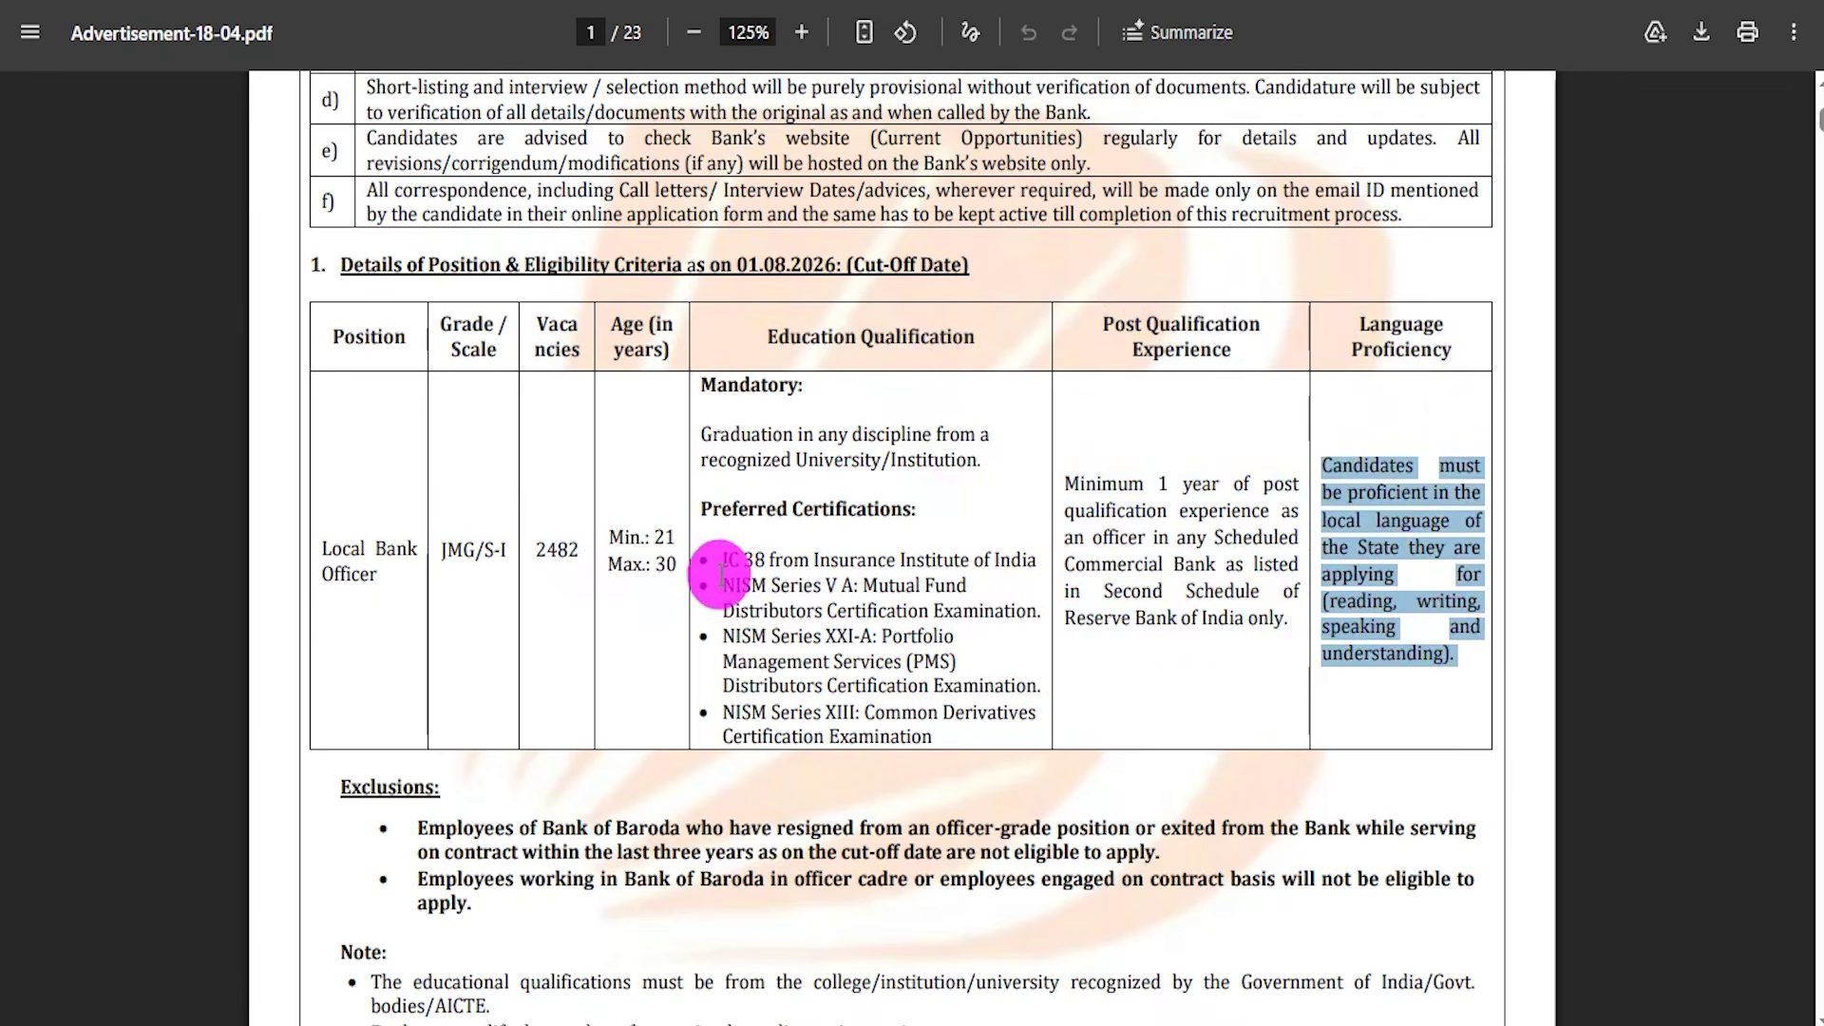
Look over the state-wise vacancies and reservation table, and return to the start of the advertisement
scroll(710, 575, "down", 5)
scroll(694, 603, "down", 10)
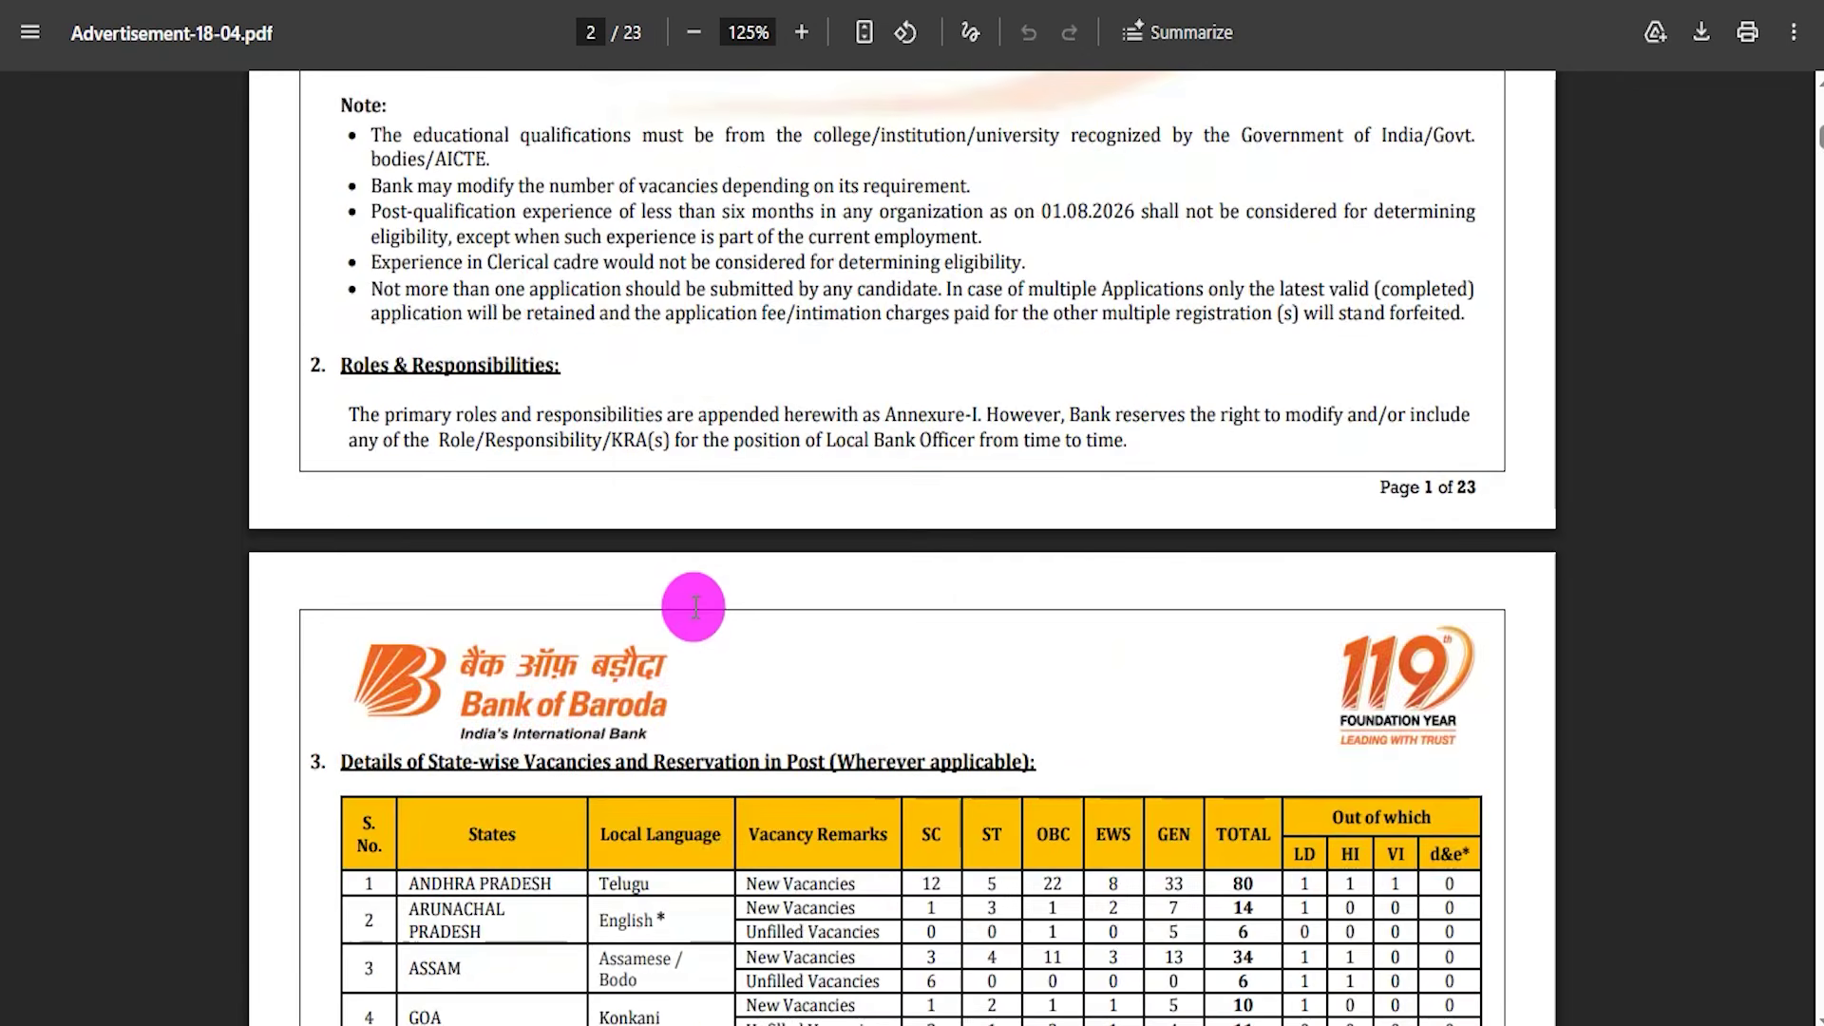
left_click_drag(750, 483, 814, 556)
left_click(840, 646)
key("Home")
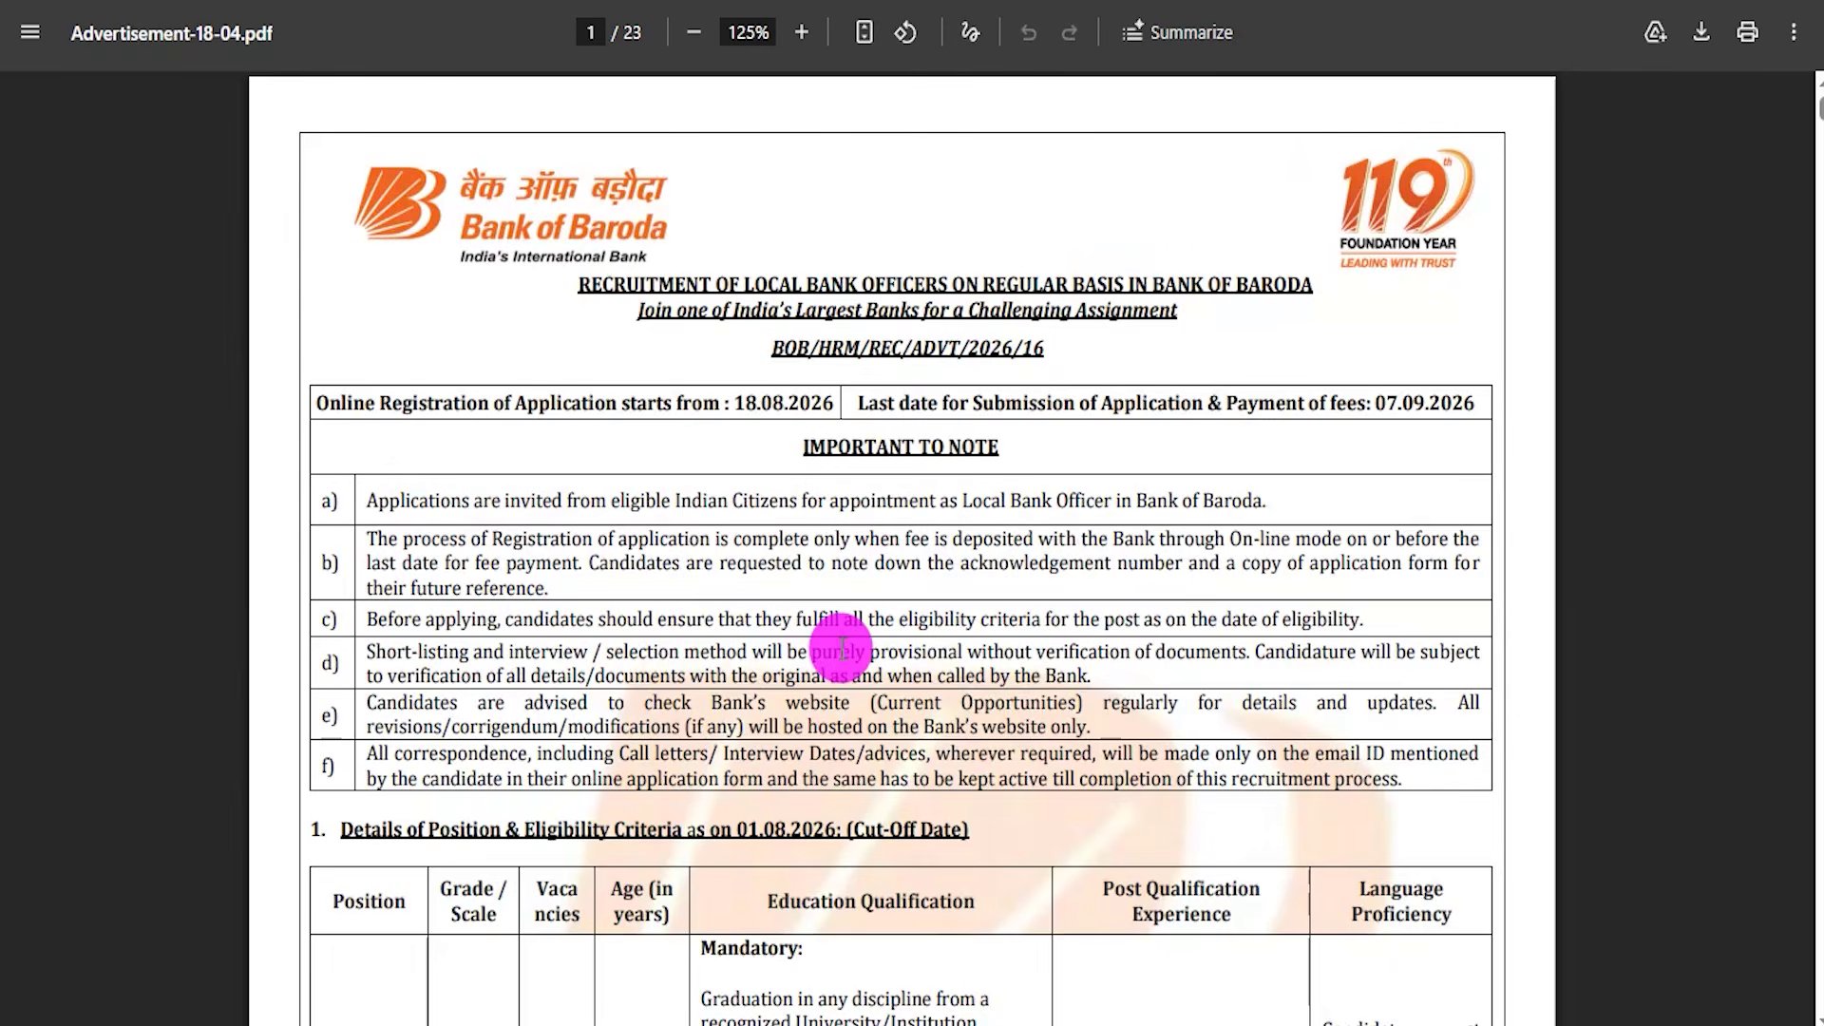
Return to the LBO Recruitment 2026 page and open the Apply Online link
left_click(521, 1)
left_click(733, 858)
left_click_drag(733, 867, 953, 859)
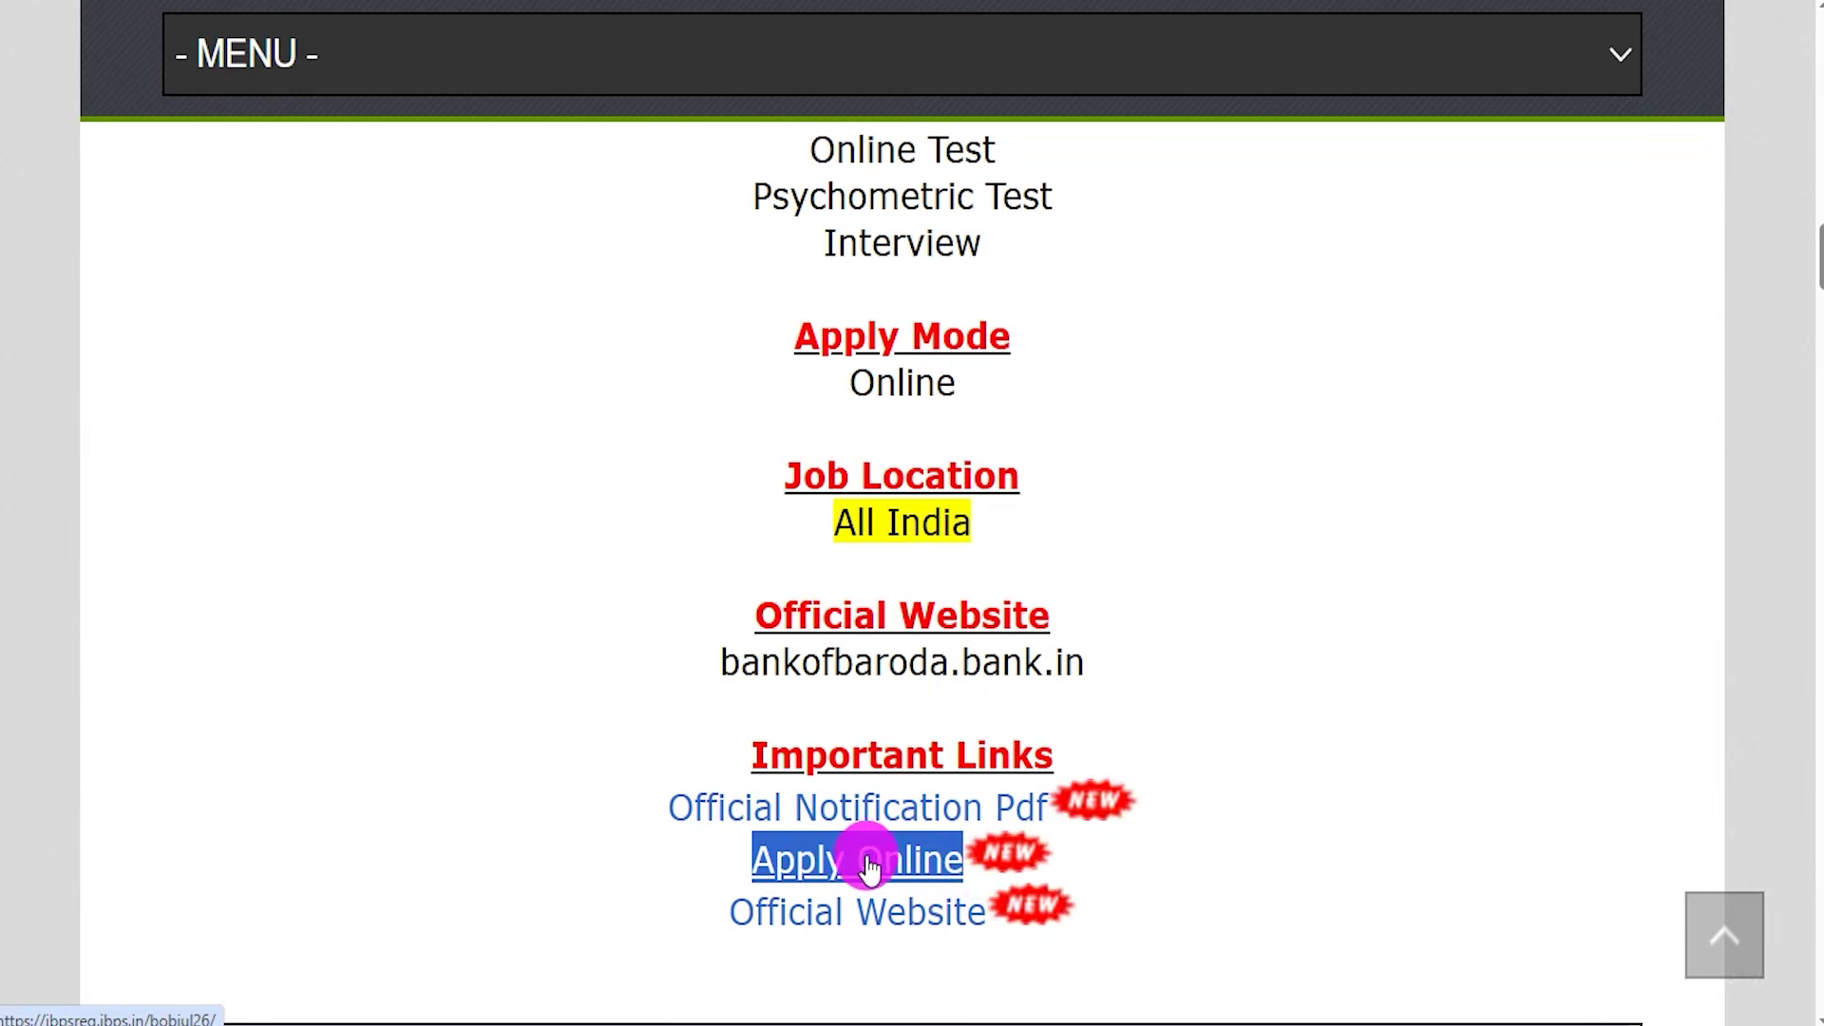
left_click(920, 866)
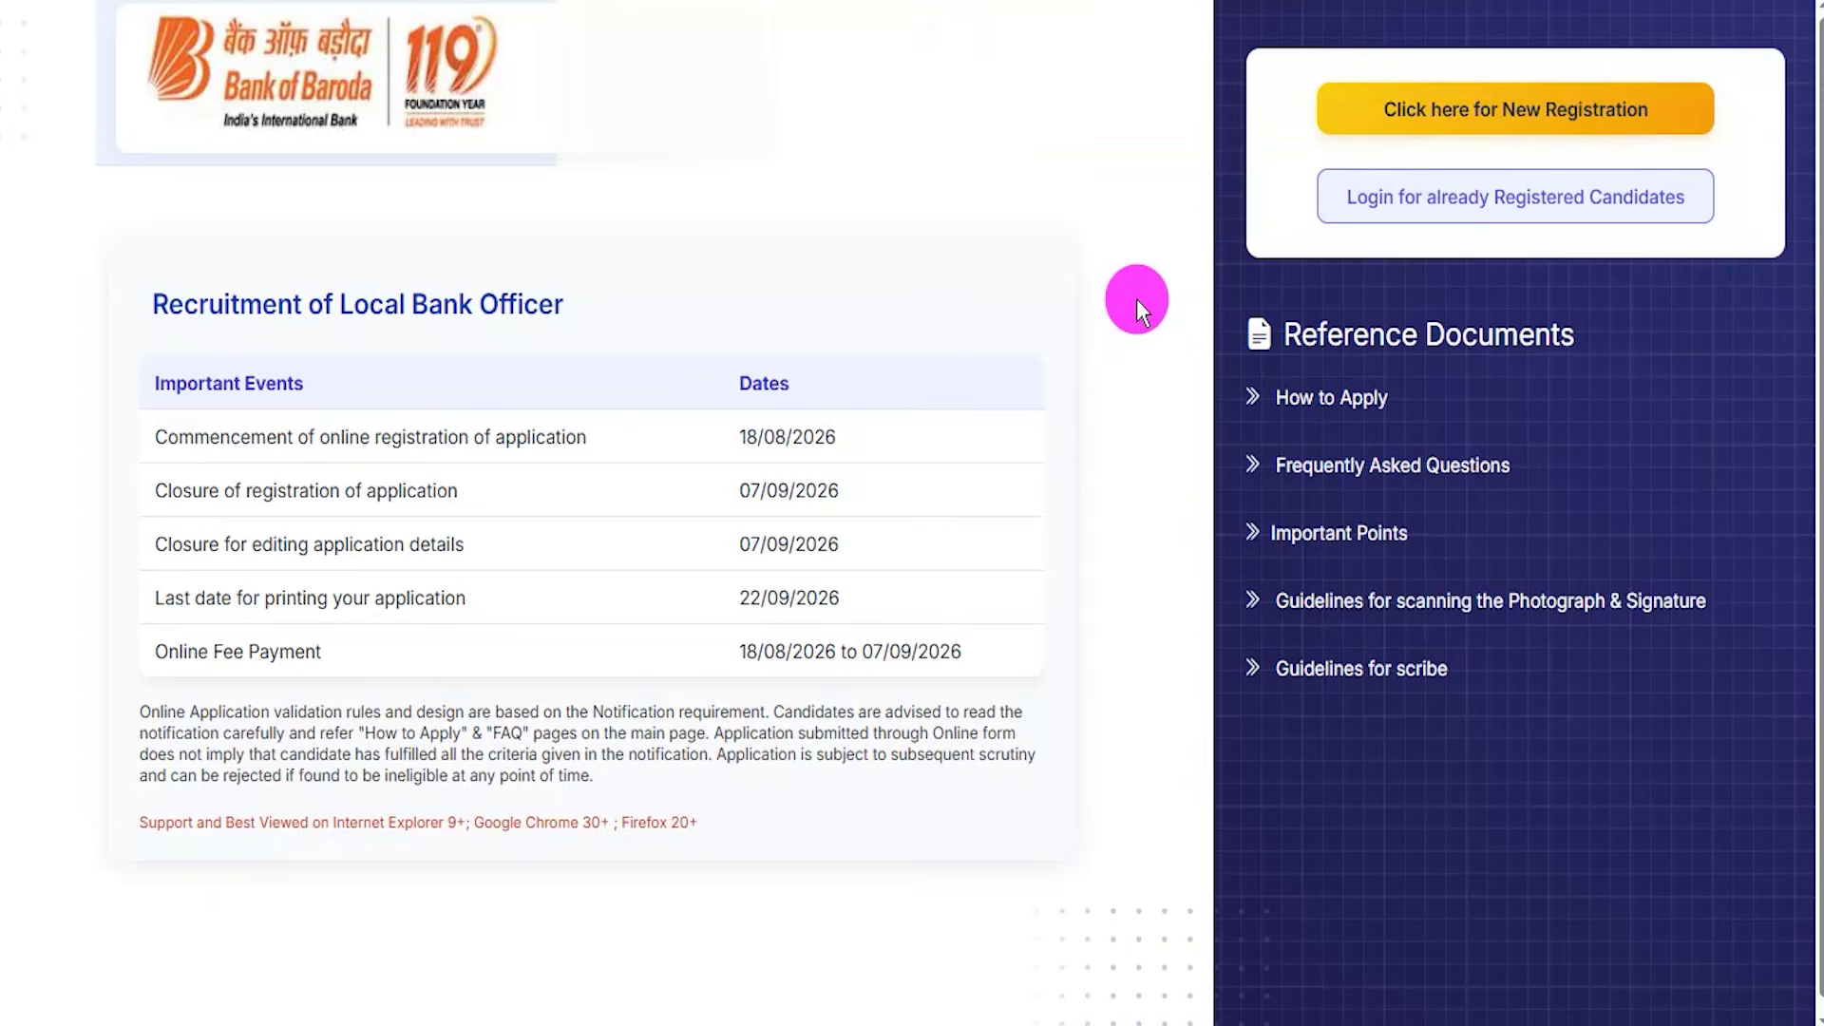
Examine the login form for registered candidates, marking its registration number, password, security code and Submit elements, and close it
left_click_drag(1047, 249, 1294, 216)
left_click(1388, 194)
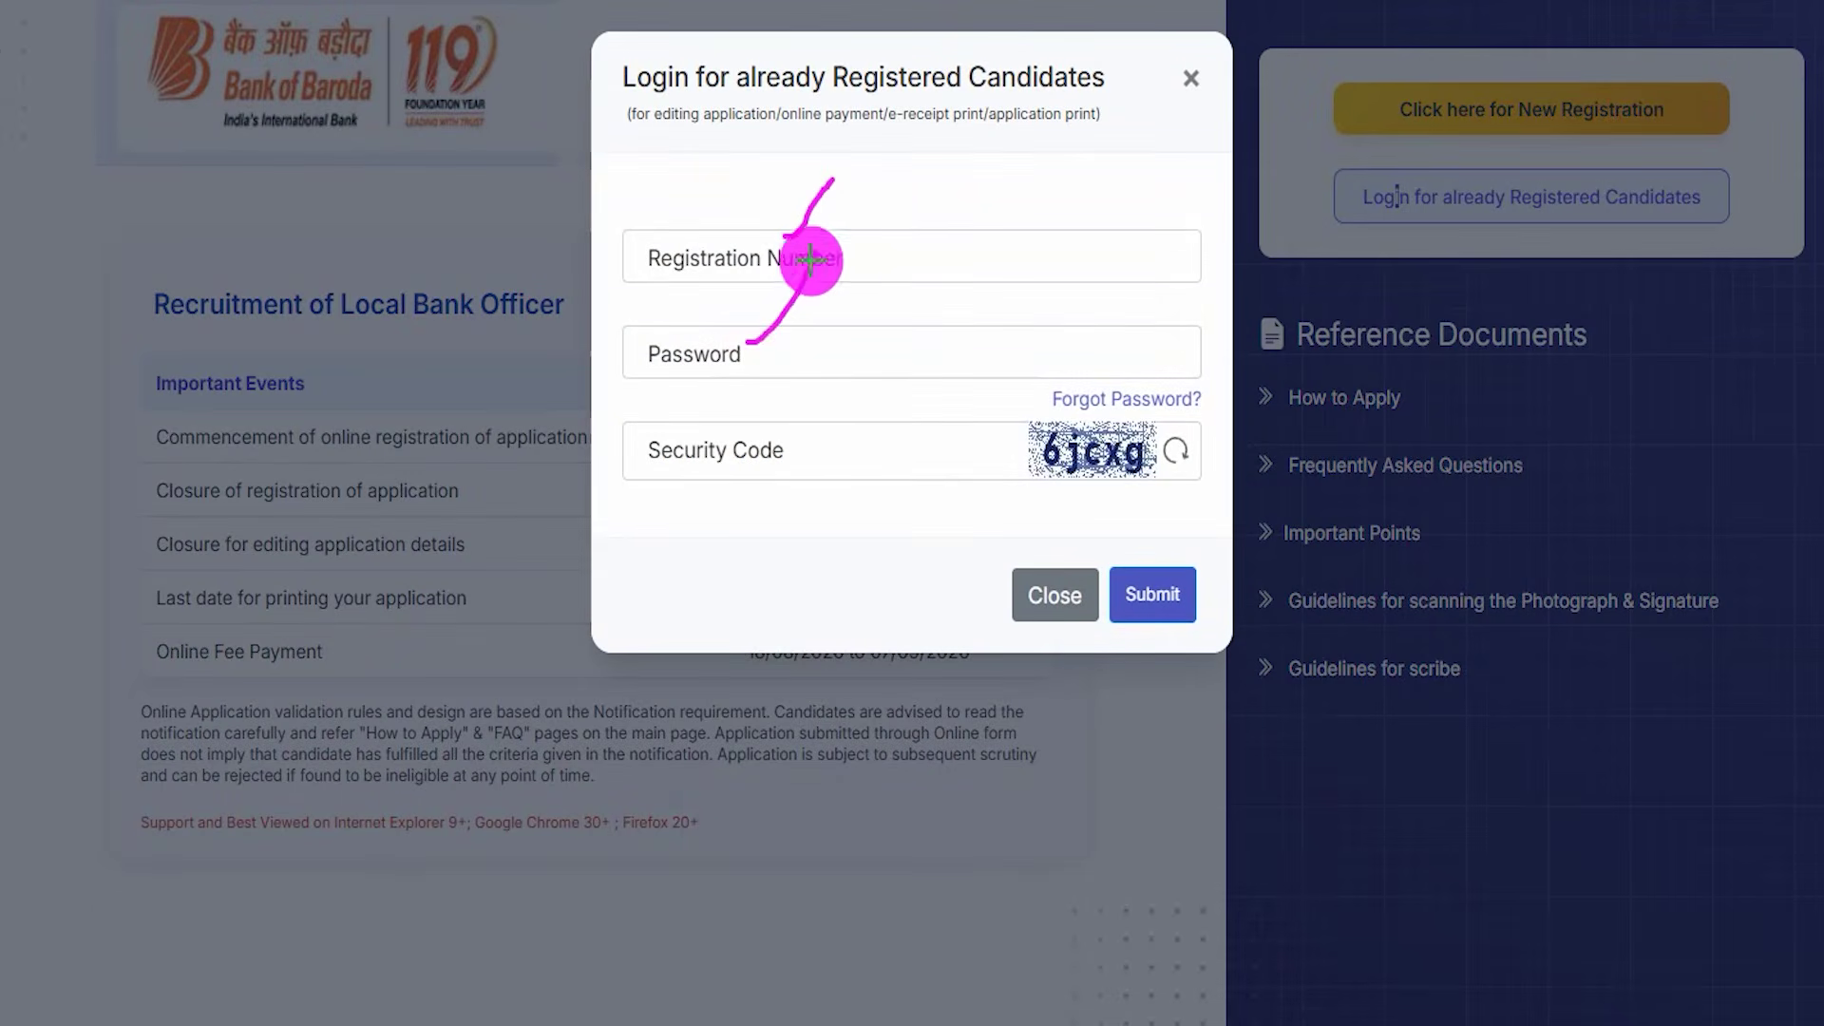
left_click_drag(1061, 487, 1147, 487)
left_click_drag(840, 457, 929, 371)
left_click_drag(1245, 344, 1190, 540)
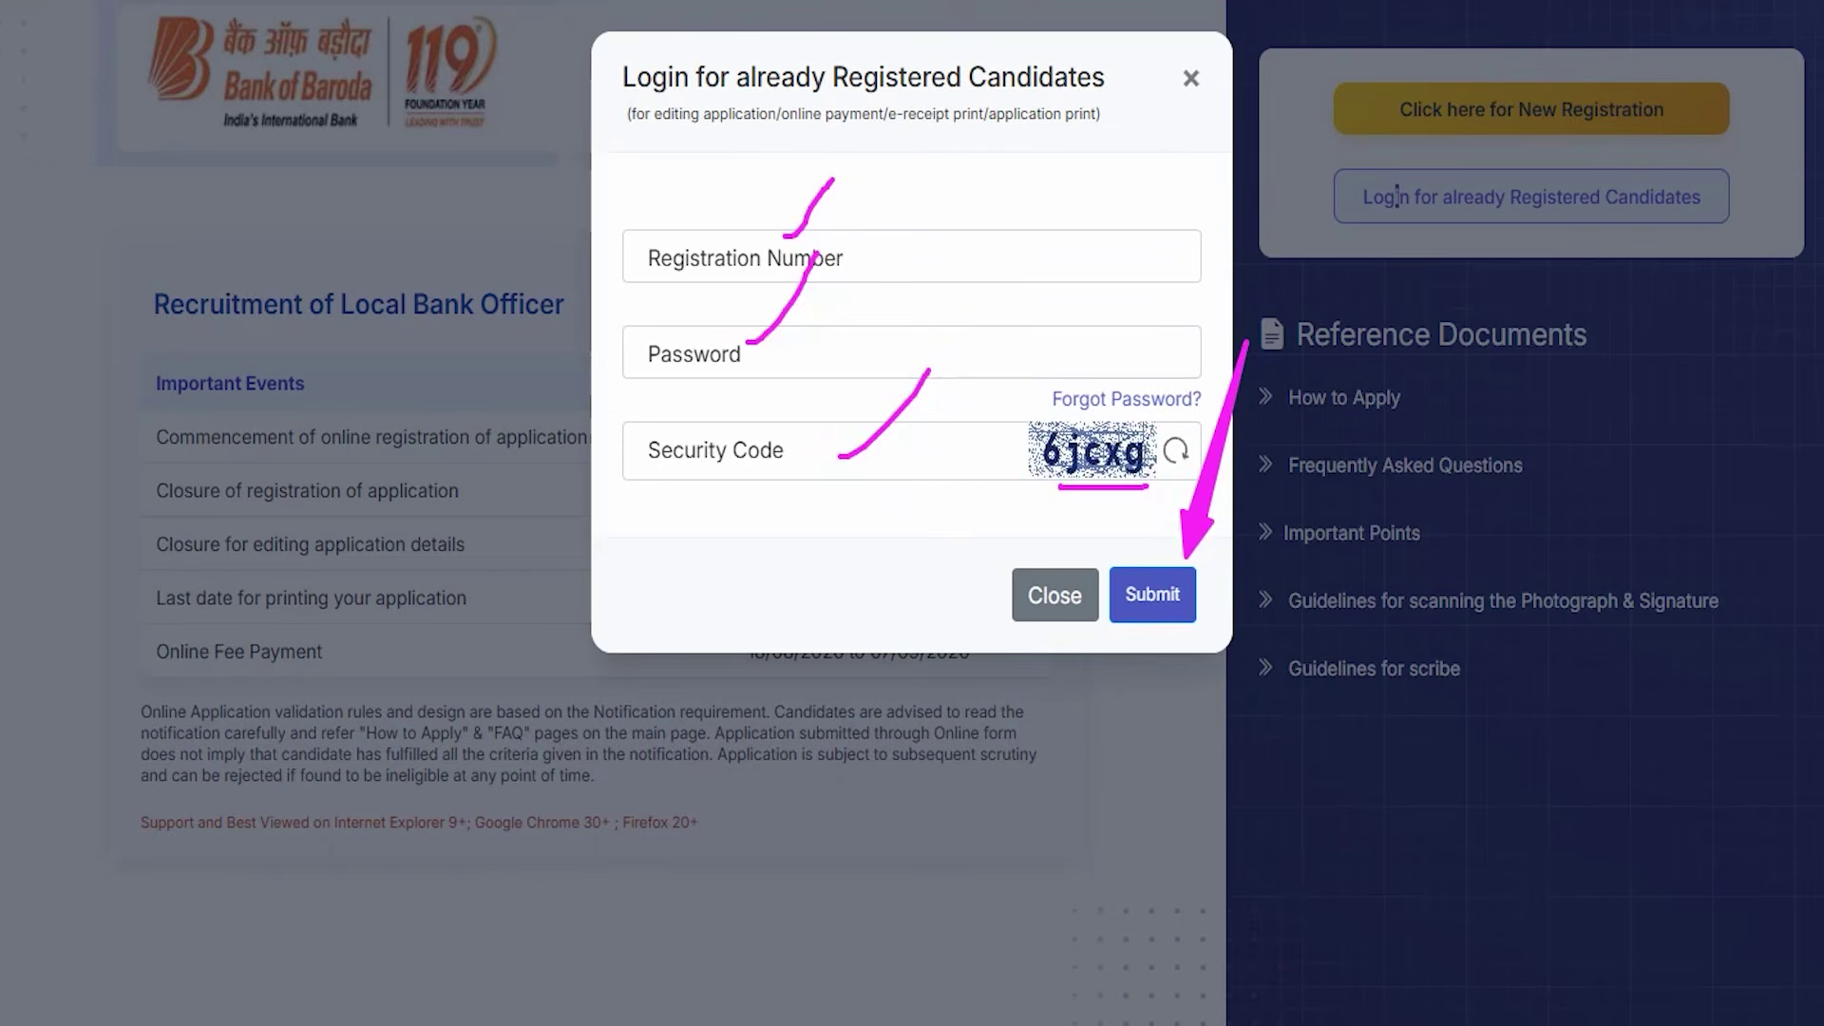
key("e")
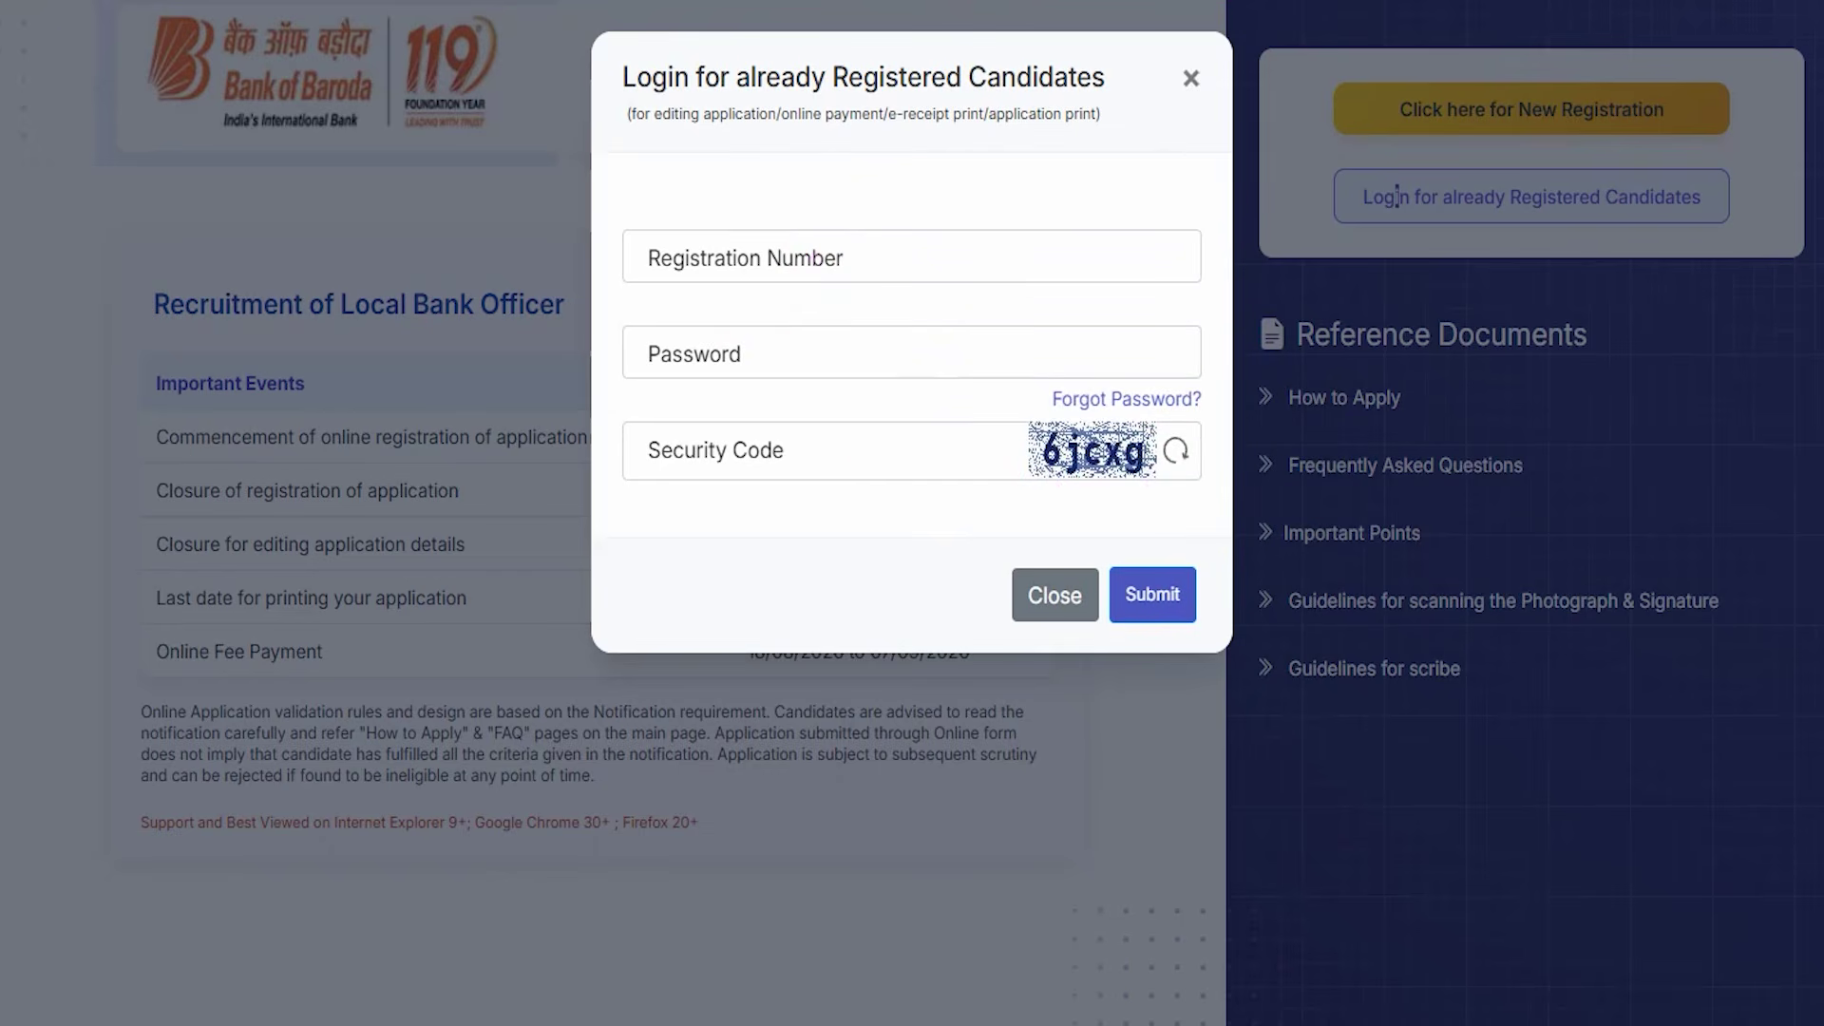
left_click(1194, 80)
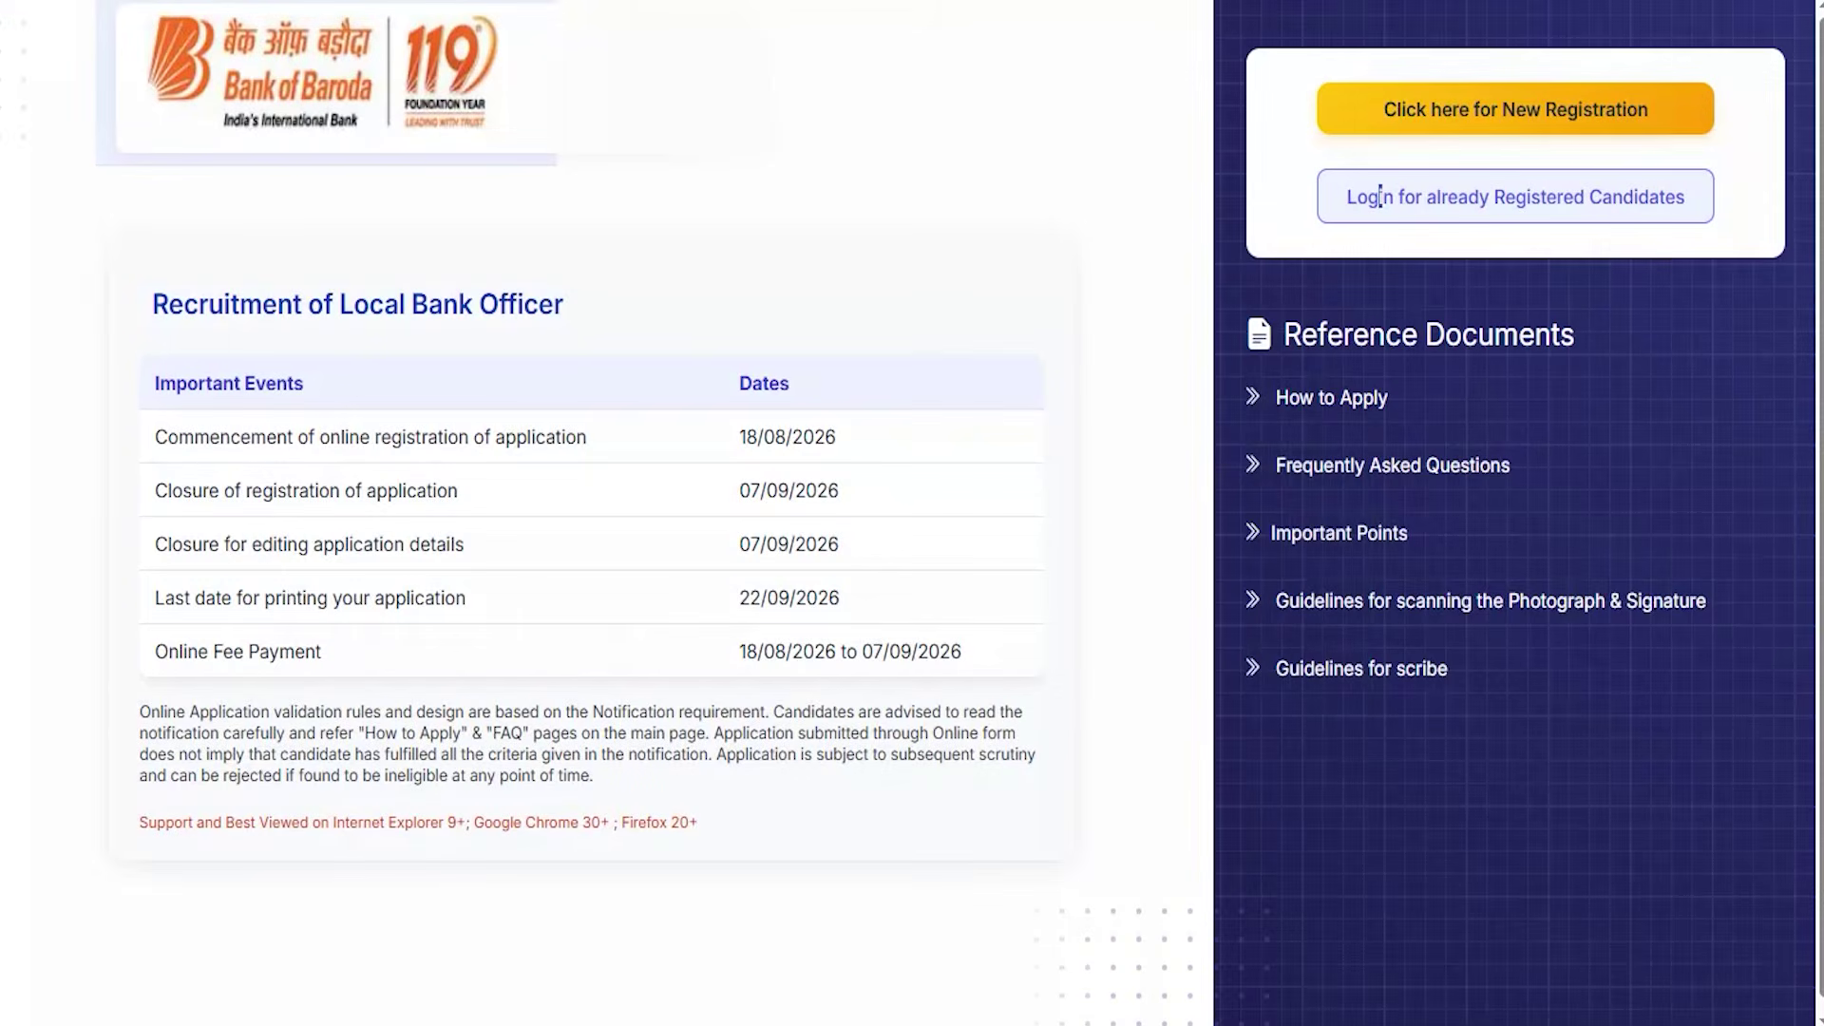
Start a new registration for the Local Bank Officer recruitment
mouse_move(1286, 65)
left_mouse_down()
mouse_move(1482, 120)
mouse_move(1755, 148)
left_mouse_up()
left_click(1287, 102)
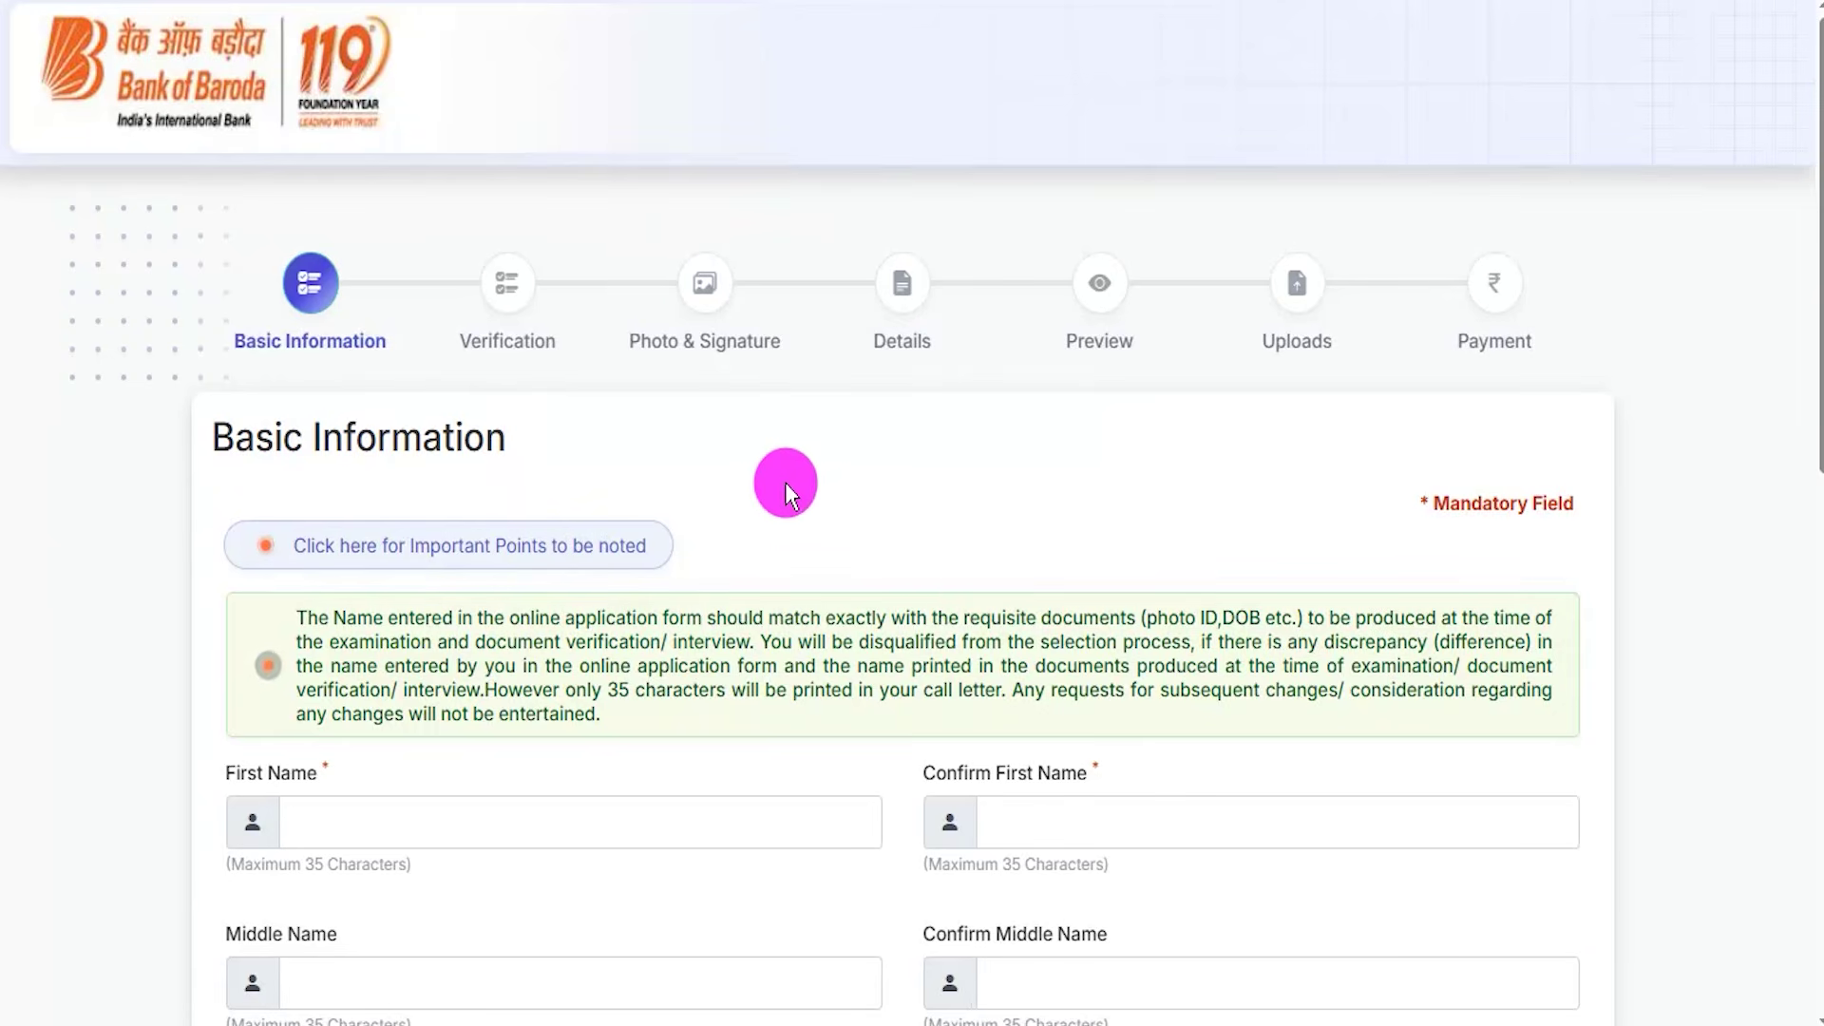
Examine the name section of the basic information form, marking the first, middle and last name fields and their confirmation fields
scroll(785, 482, "down", 4)
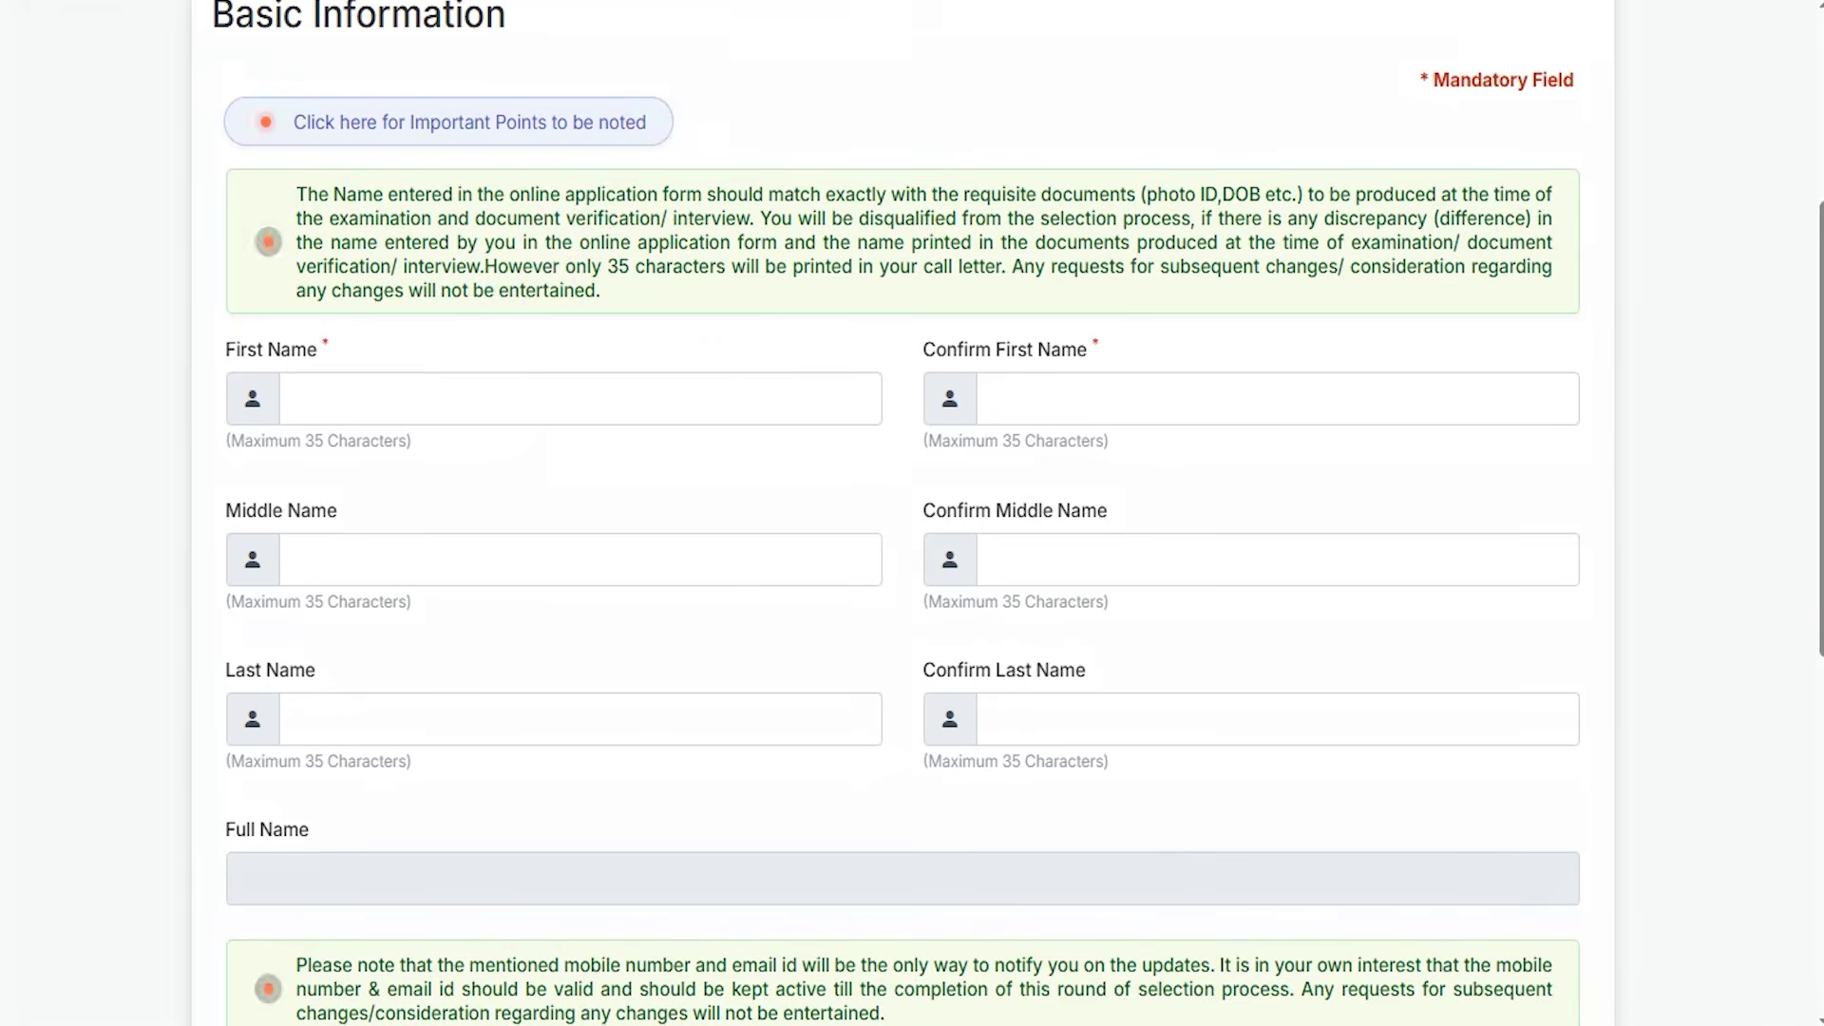
left_click_drag(1108, 387, 1169, 312)
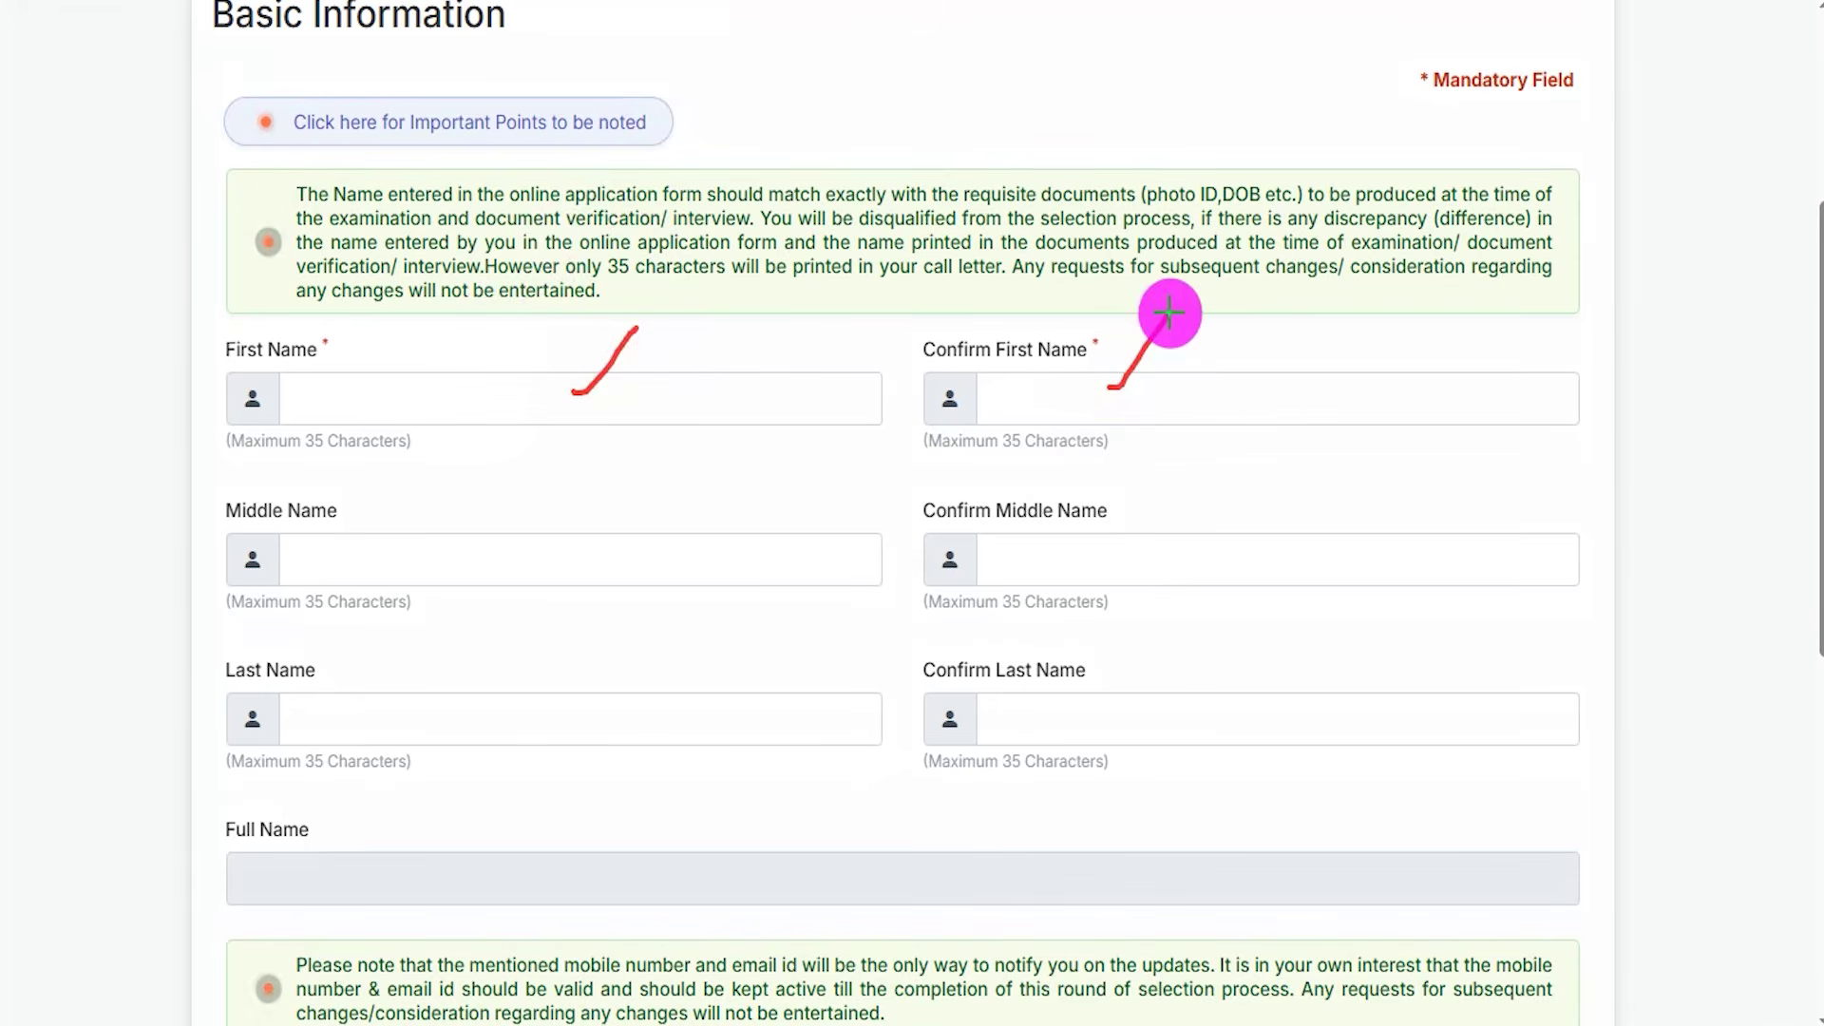
left_click_drag(486, 569, 575, 567)
left_click_drag(462, 715, 532, 716)
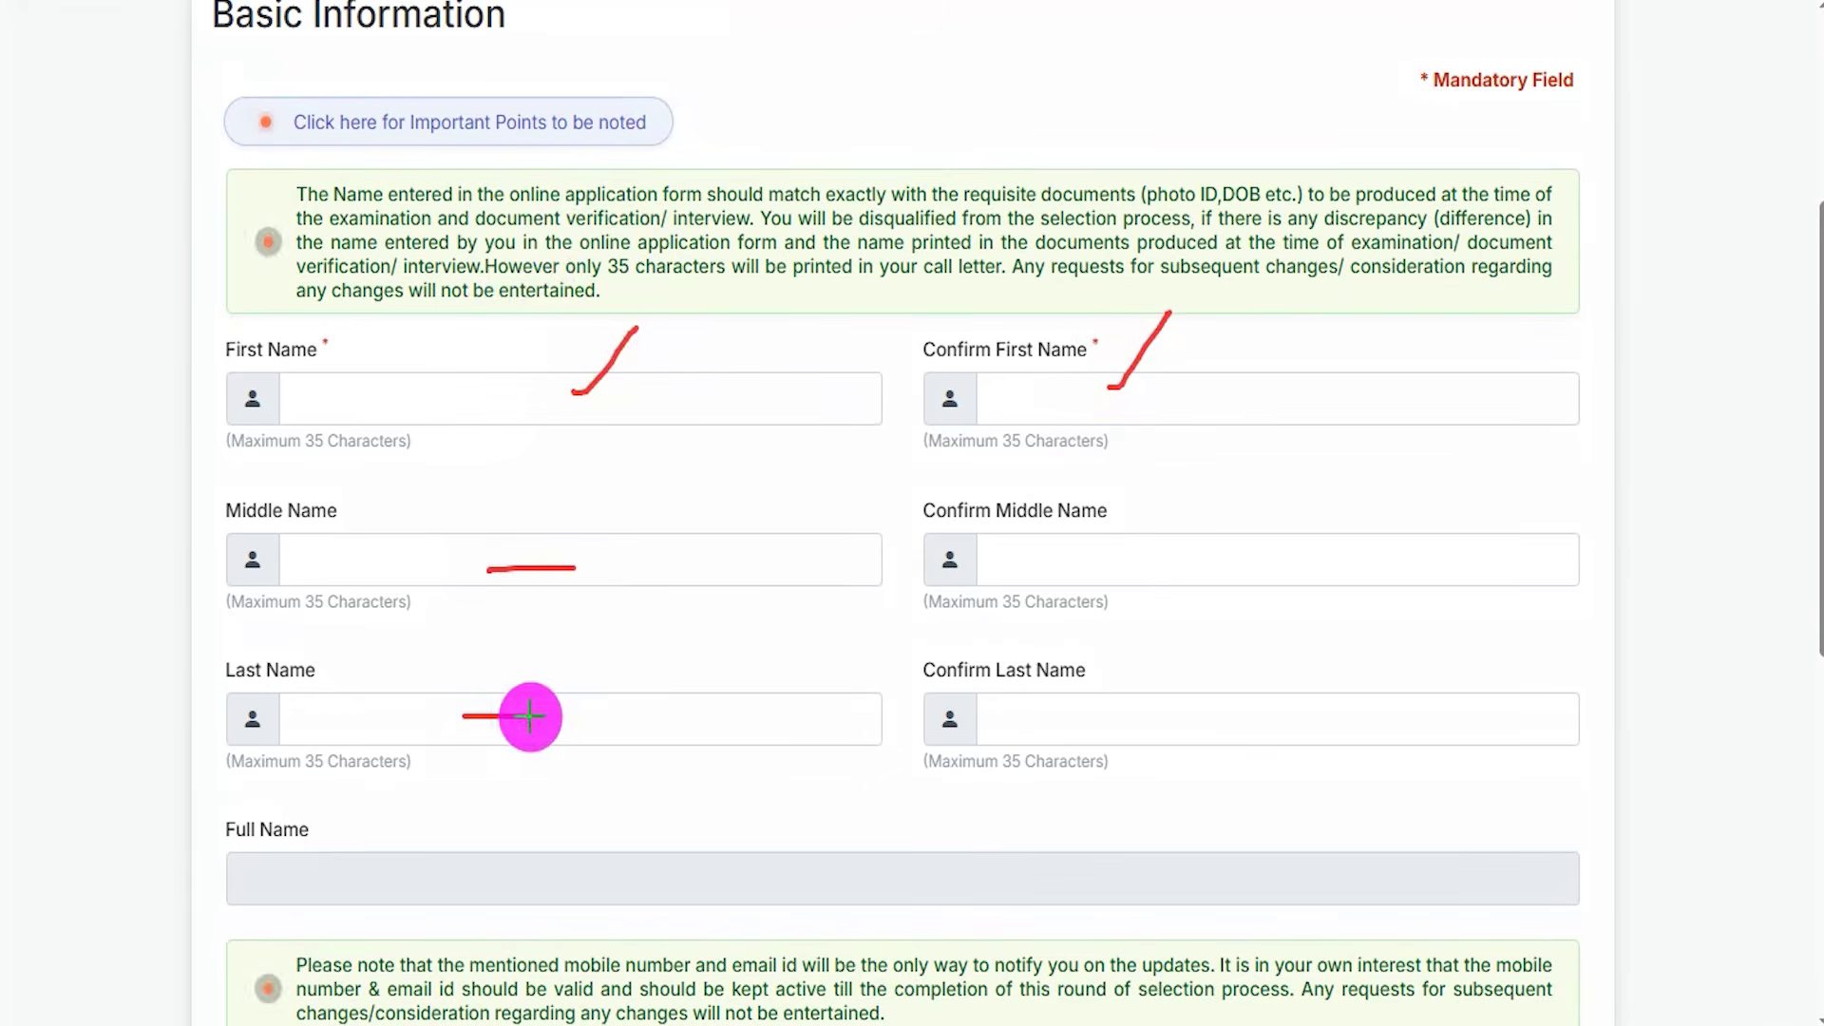
left_click_drag(1062, 720, 1159, 716)
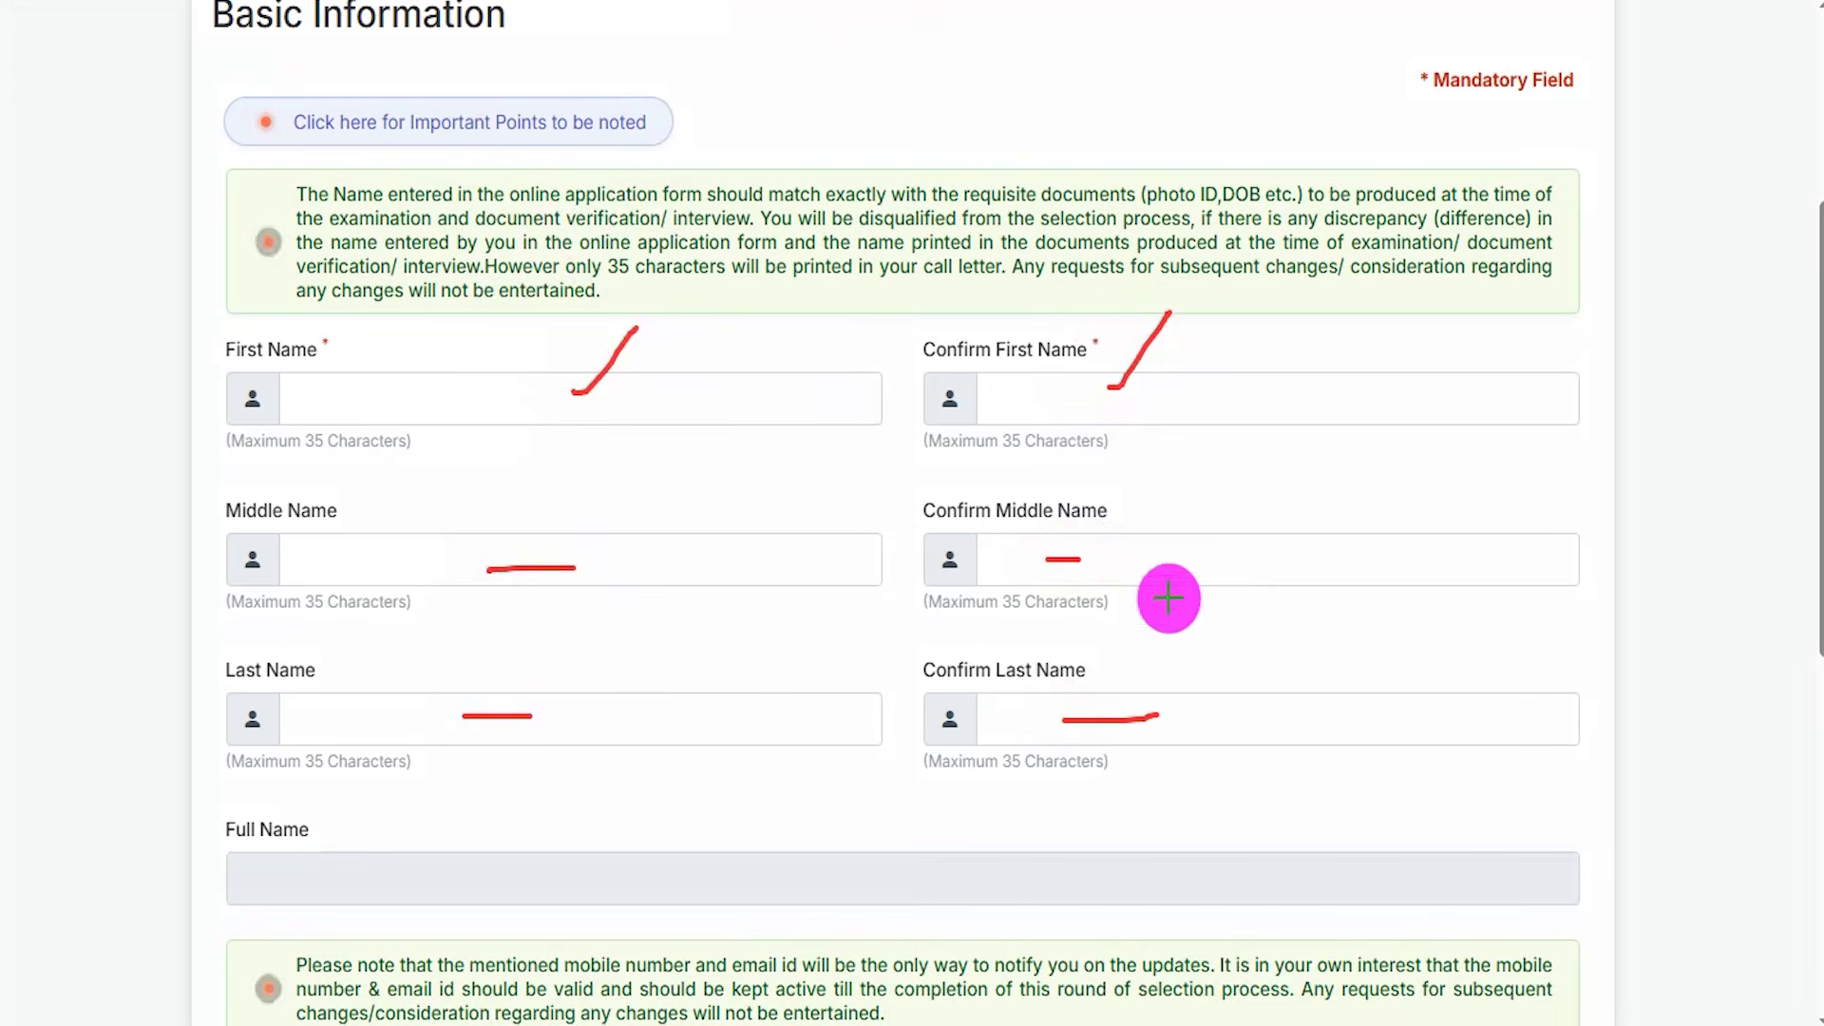
left_click_drag(1103, 560, 1206, 560)
left_click_drag(651, 715, 750, 715)
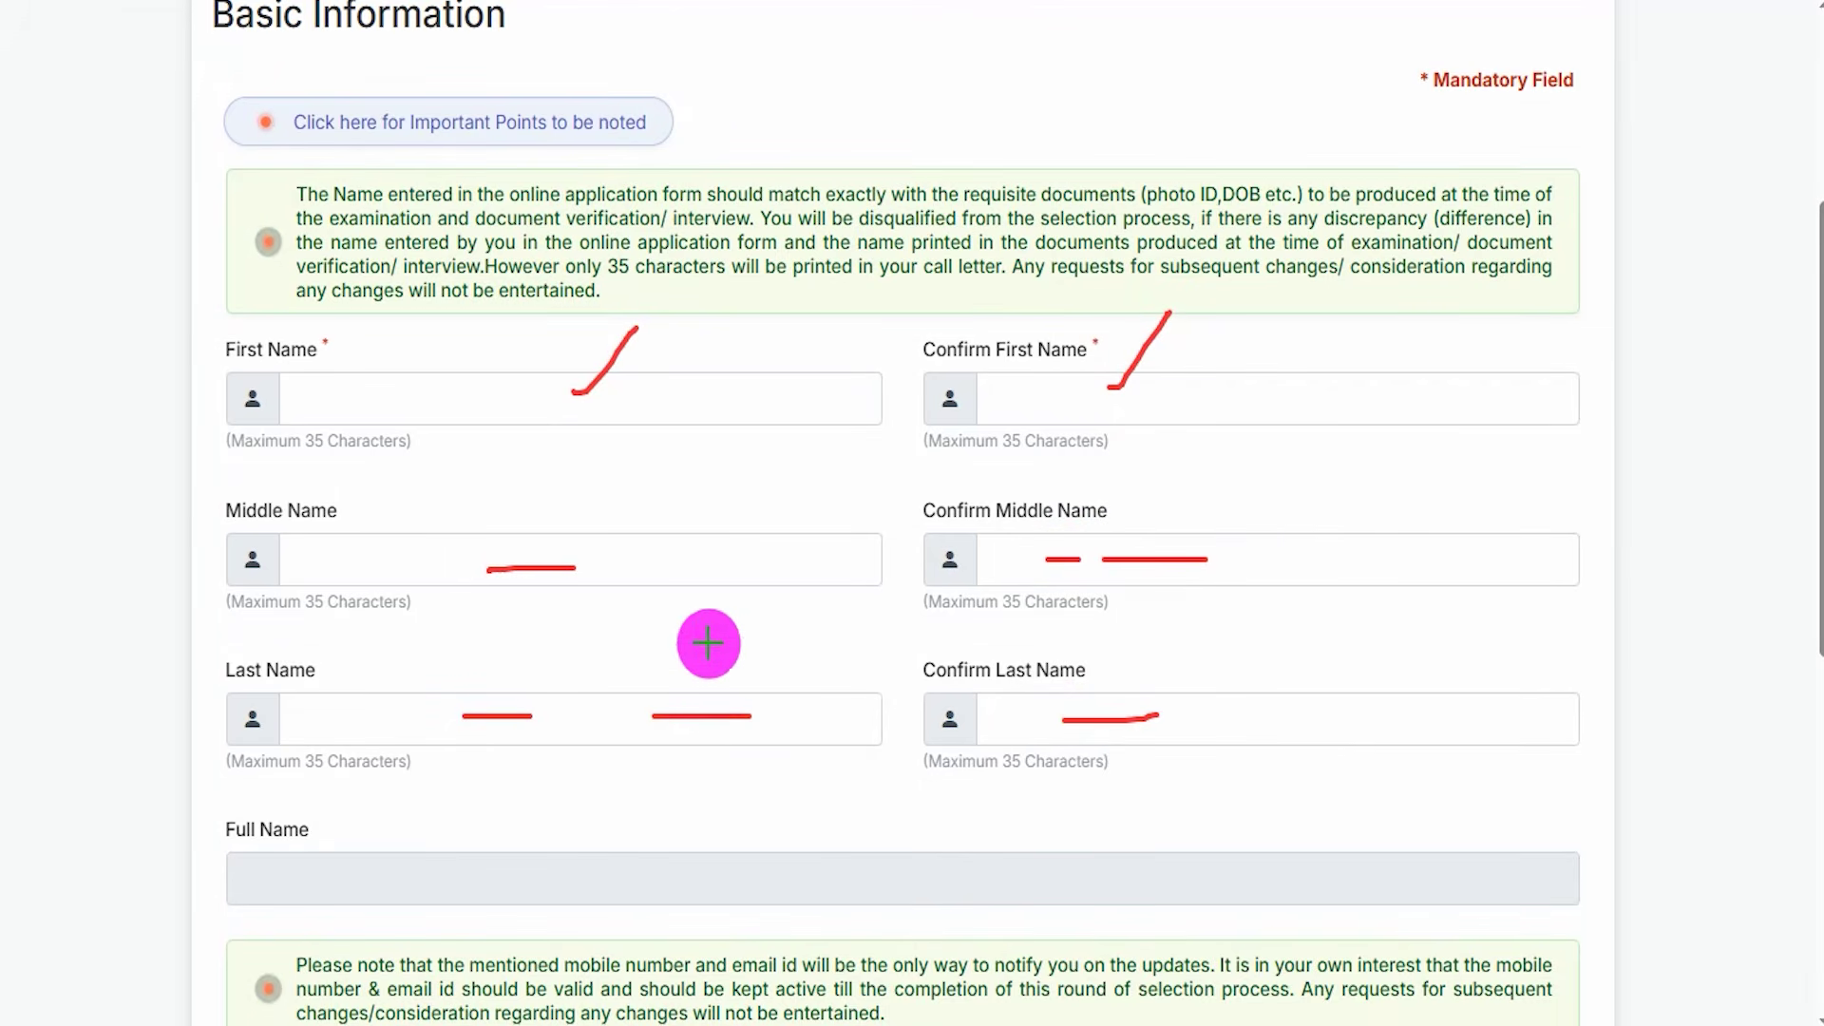
left_click_drag(663, 573, 723, 573)
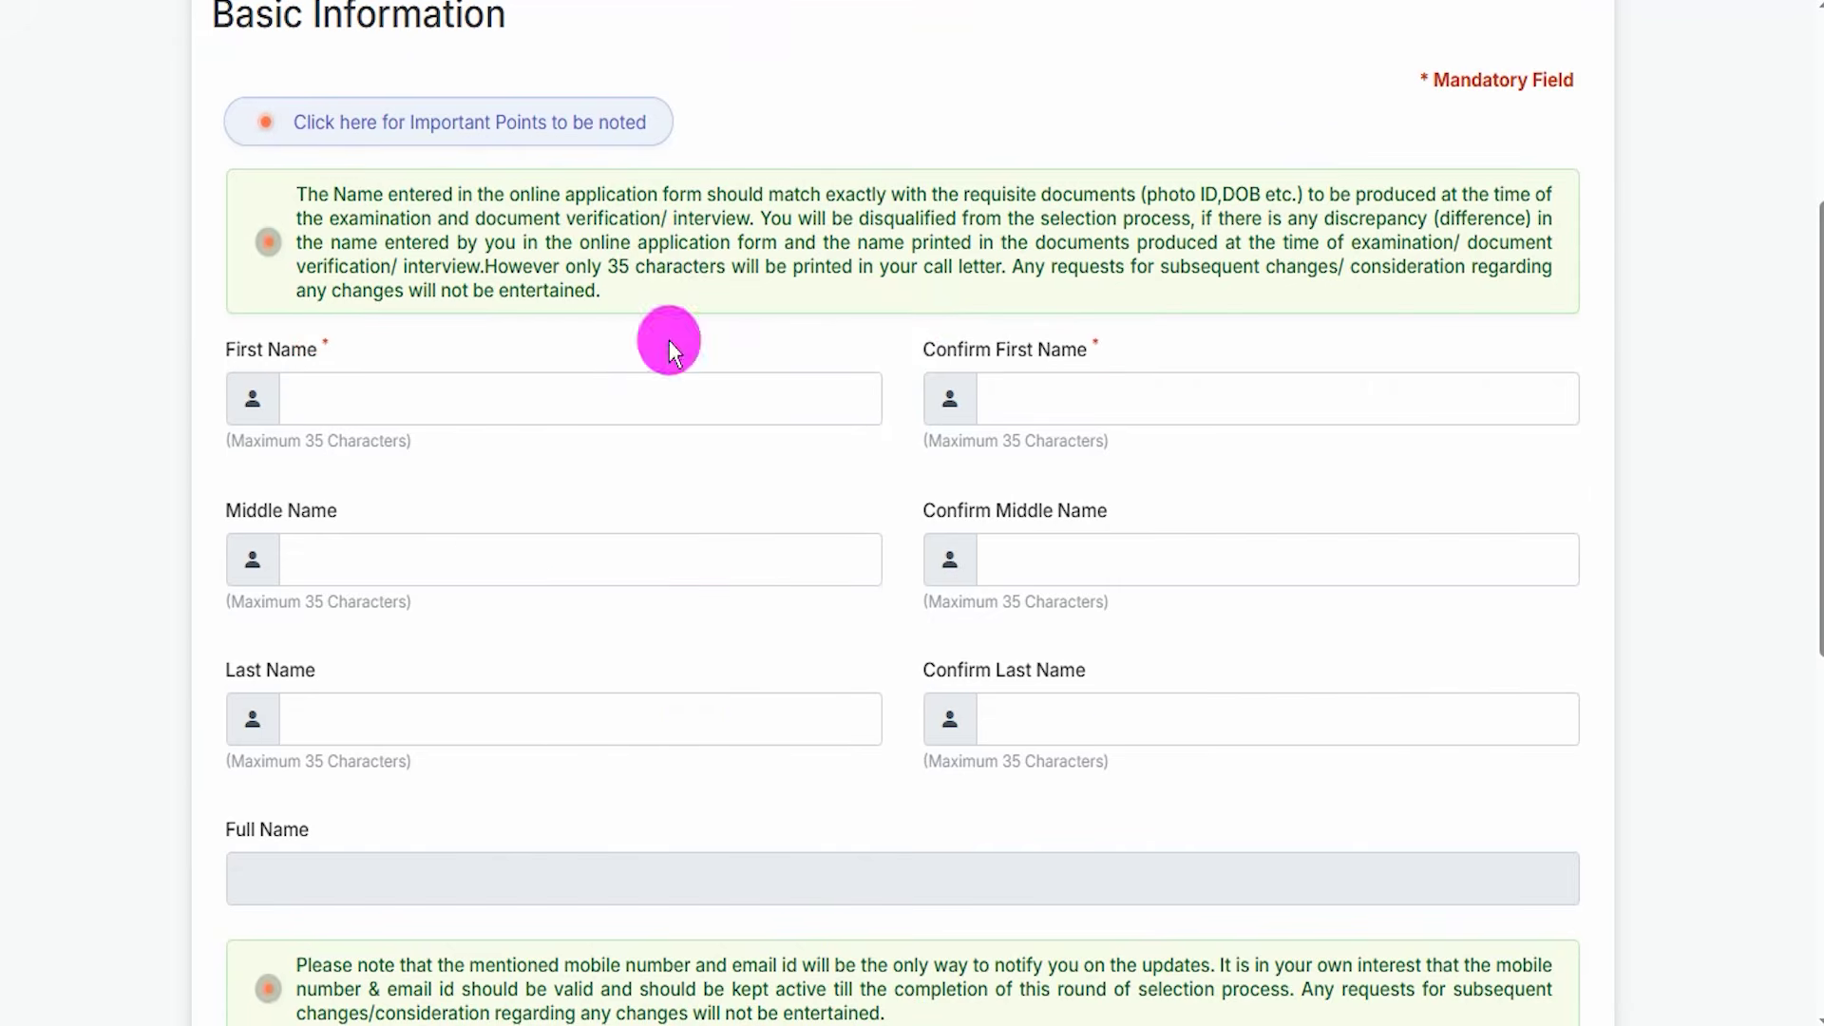
Examine the contact section, marking the mobile number, confirm mobile number, alternative number and email ID fields, and clear the marks
scroll(570, 428, "down", 8)
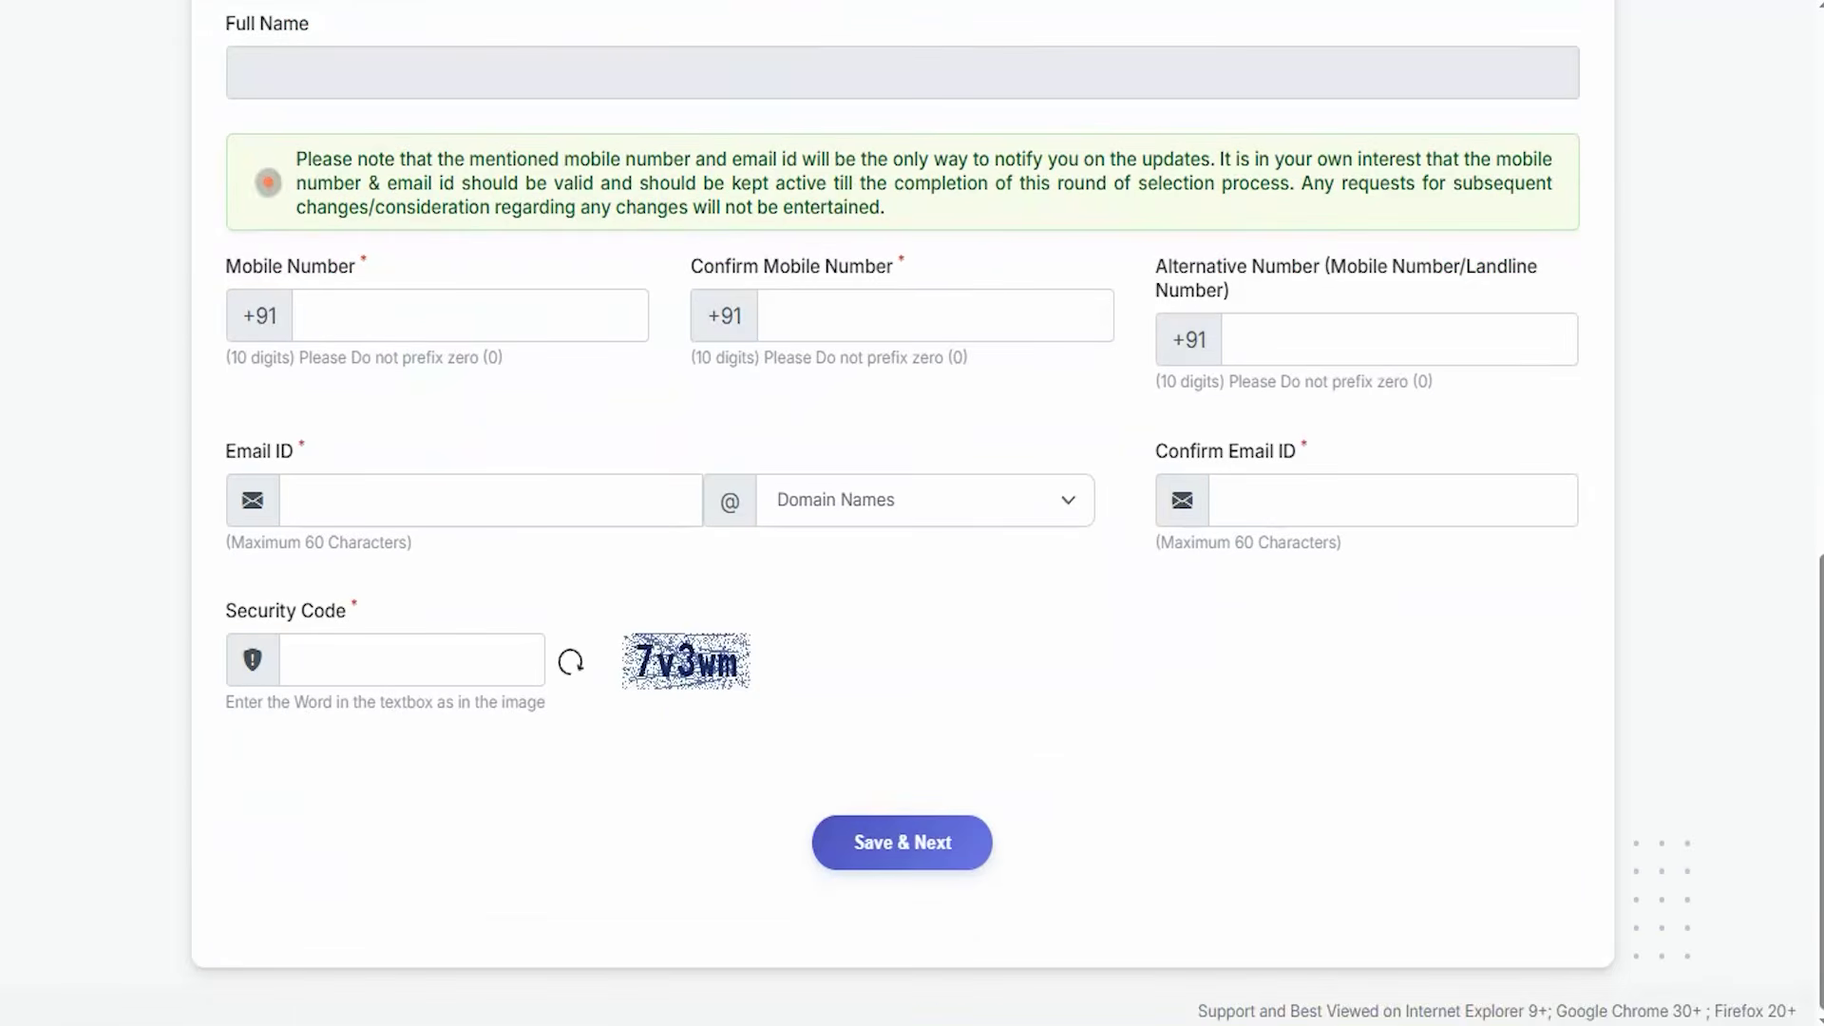
left_click_drag(424, 311, 492, 250)
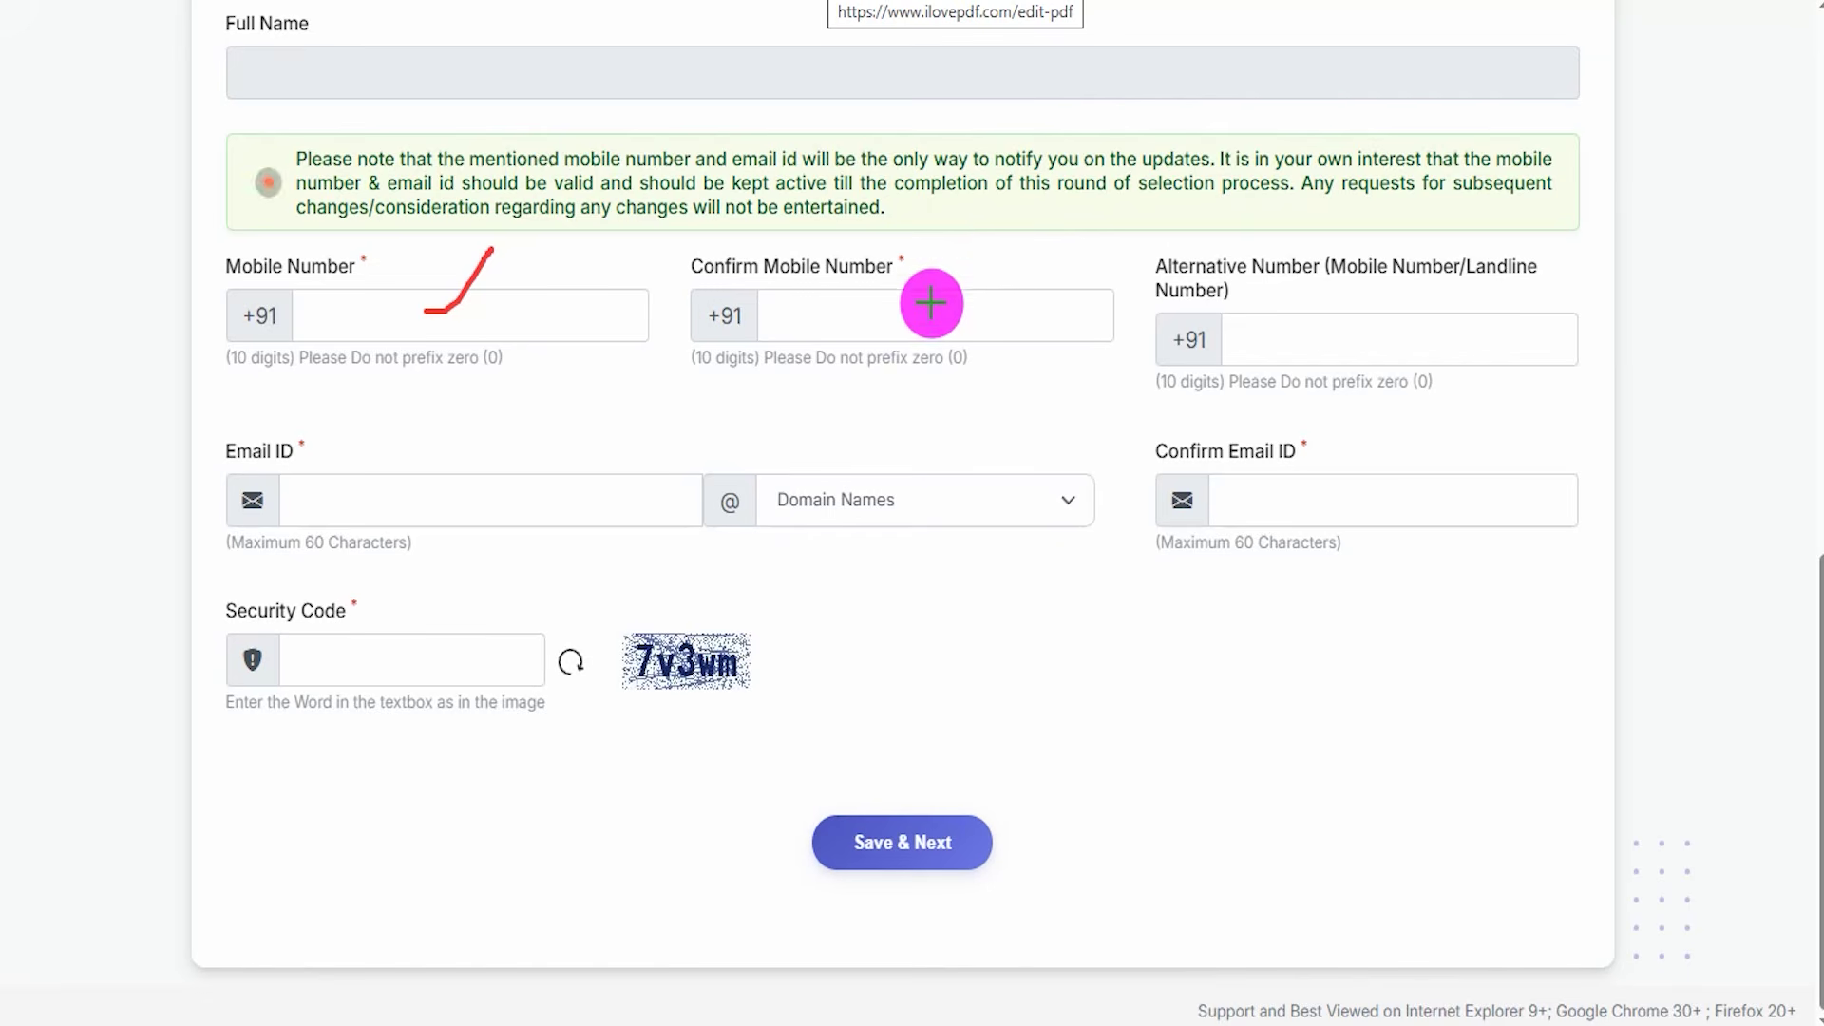
left_click_drag(930, 303, 1001, 229)
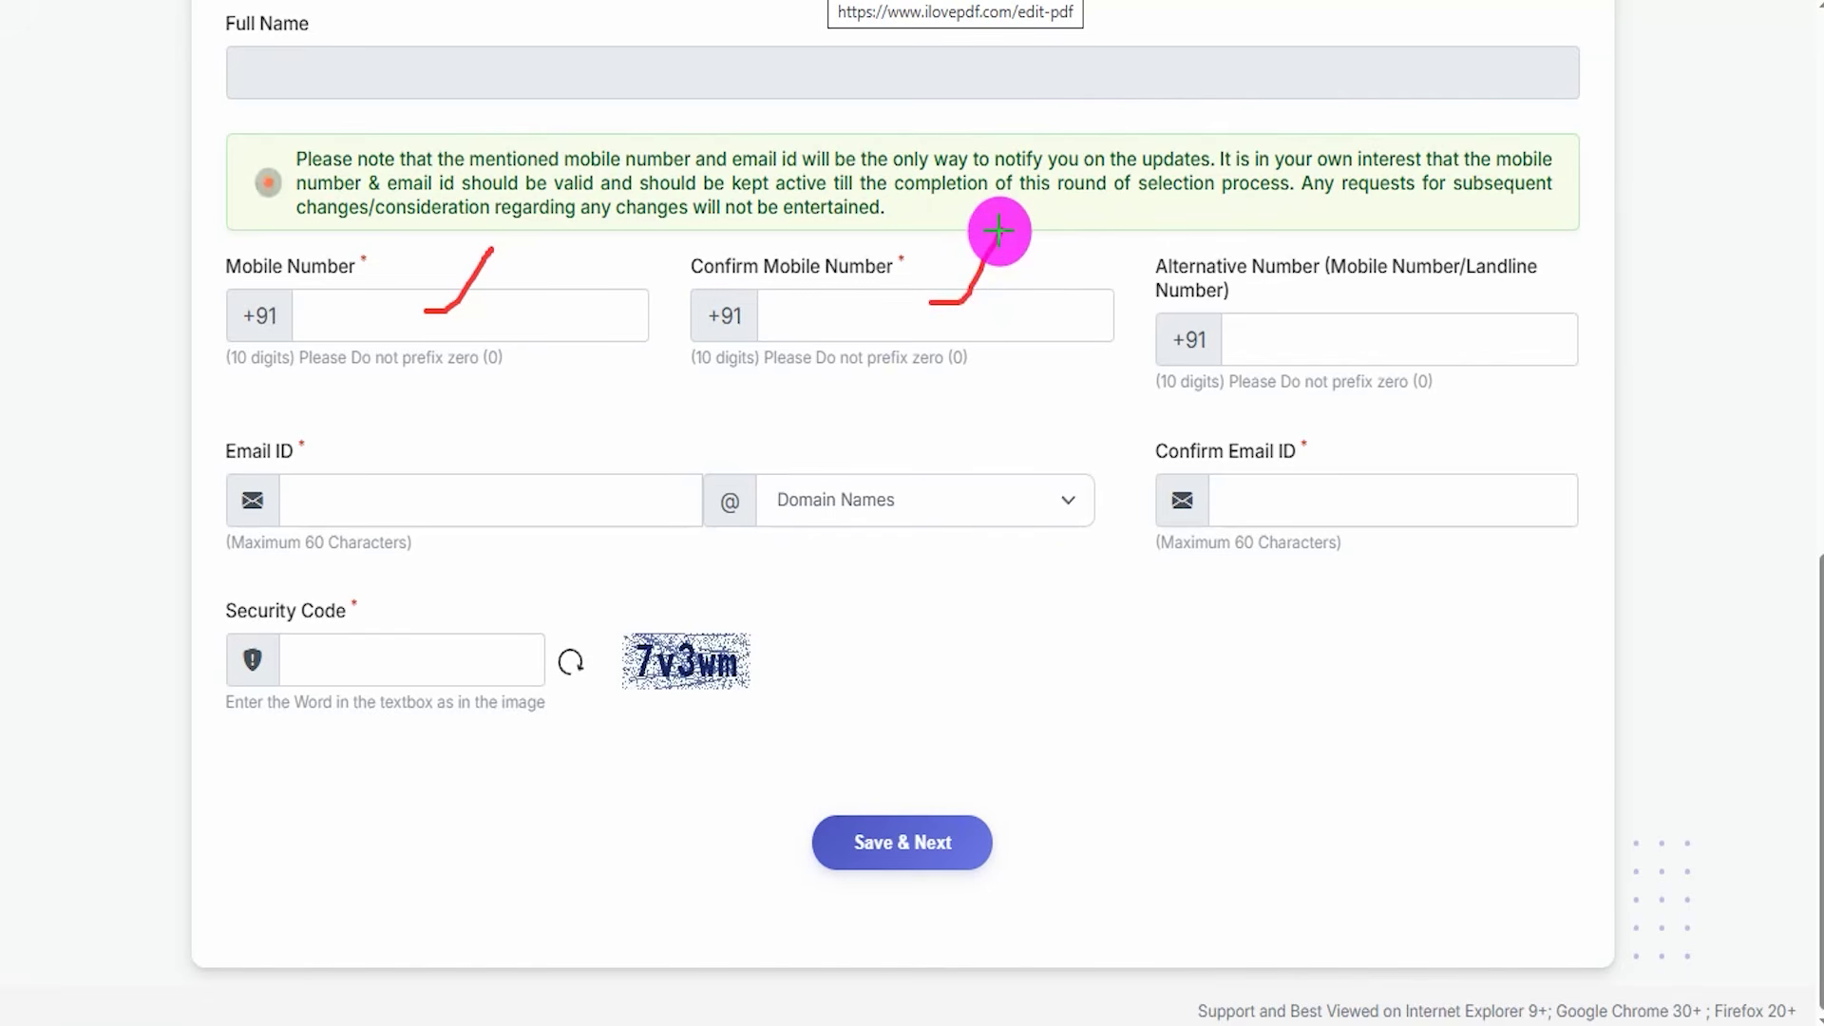
mouse_move(1262, 342)
left_mouse_down()
mouse_move(1353, 338)
mouse_move(1451, 279)
left_mouse_up()
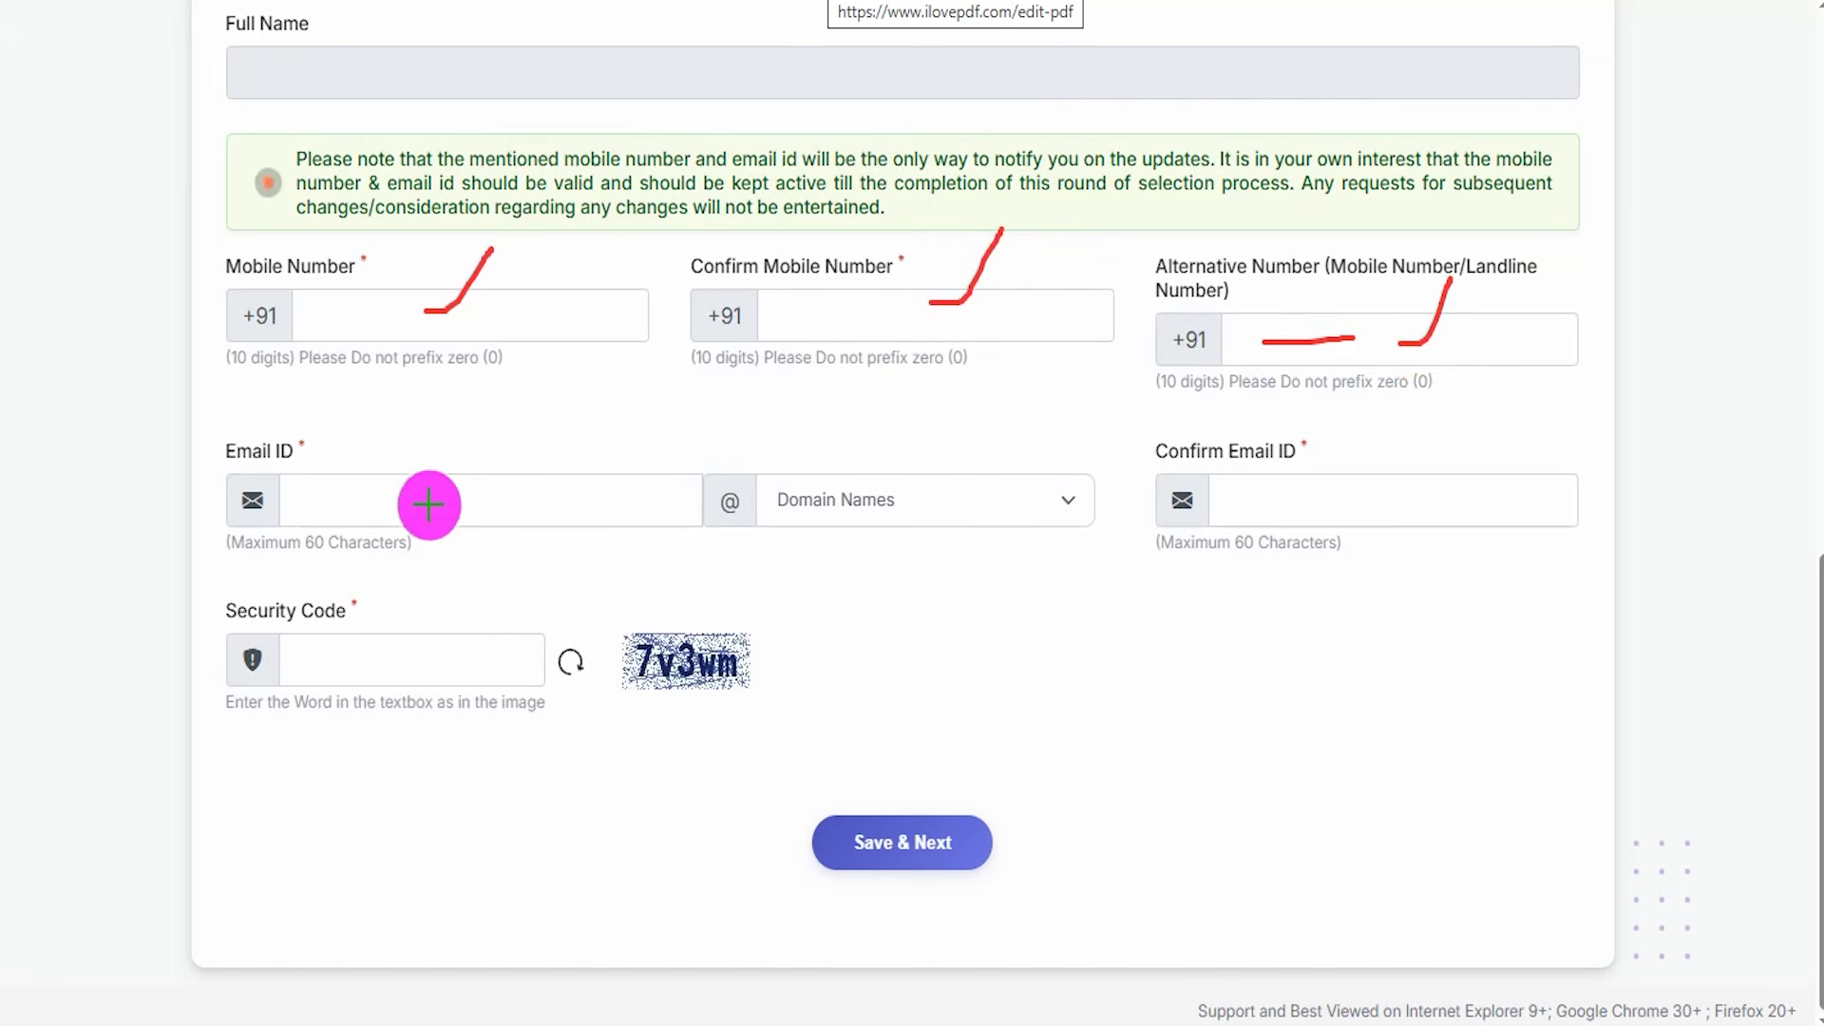
left_click_drag(427, 501, 493, 414)
key("Escape")
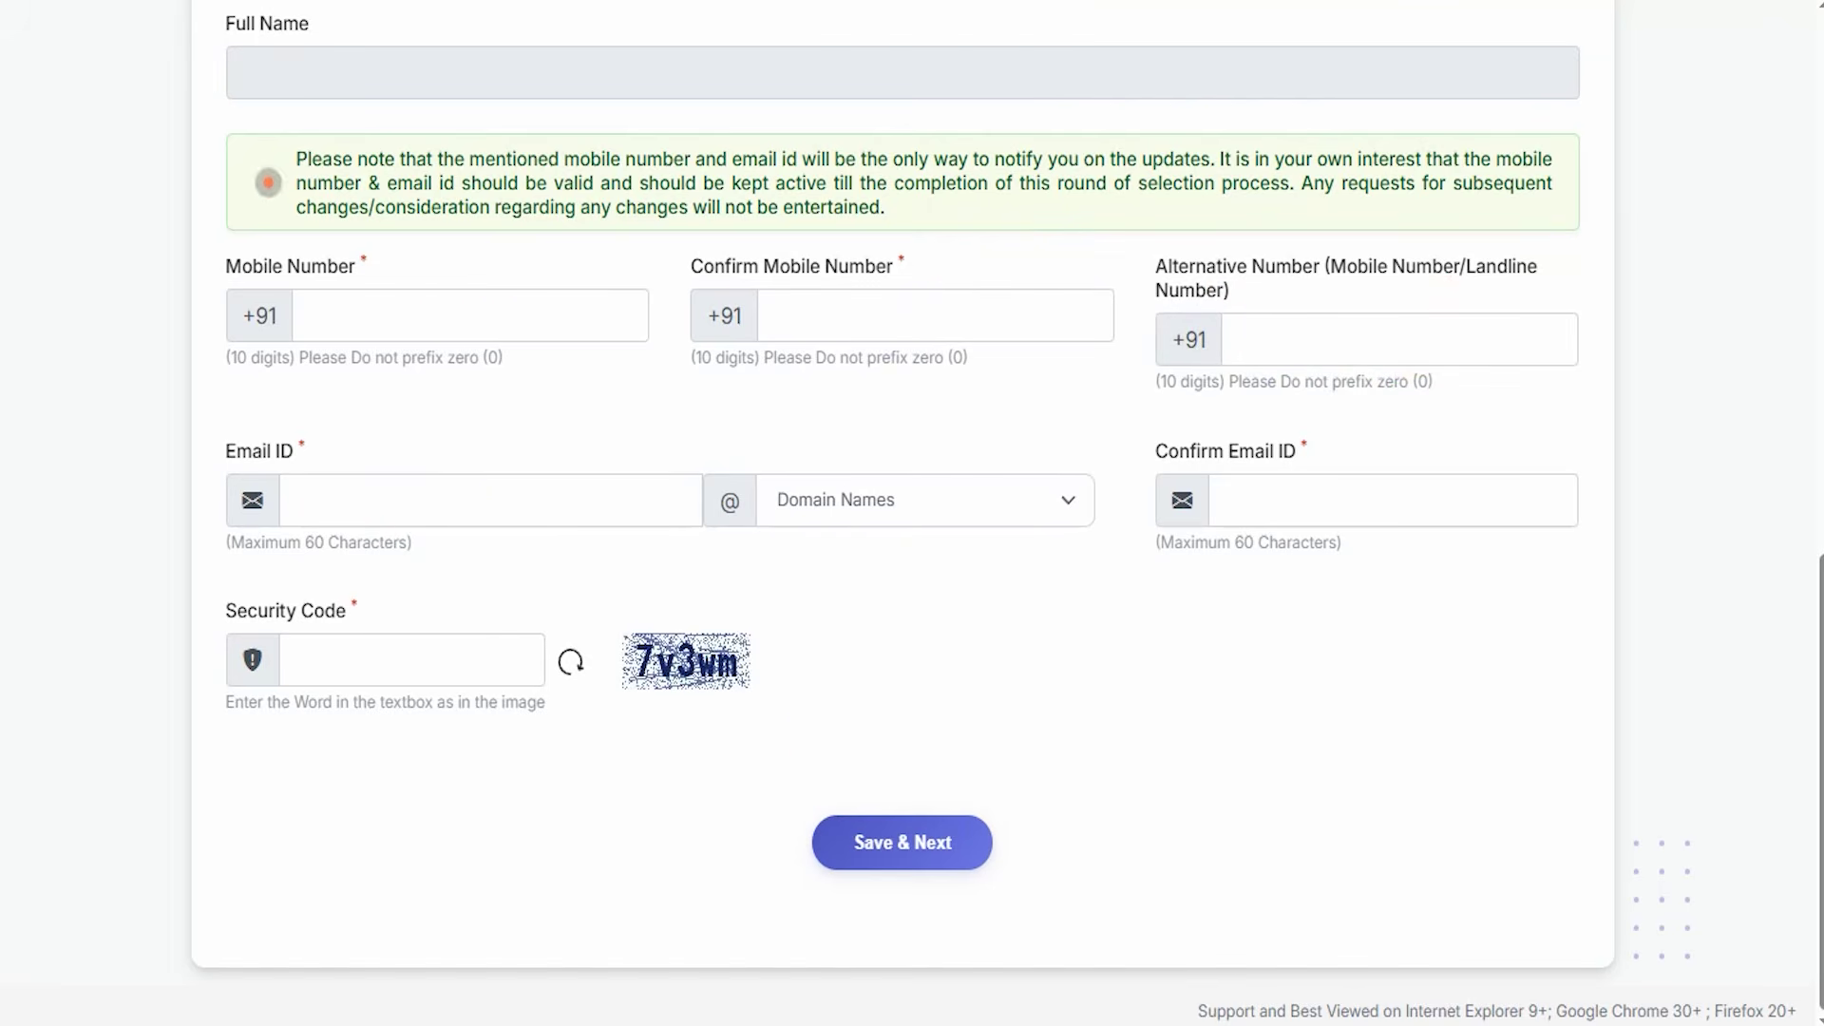
Set the email domain to gmail.com and mark the Confirm Email ID field, the security code elements and Save & Next
left_click(814, 499)
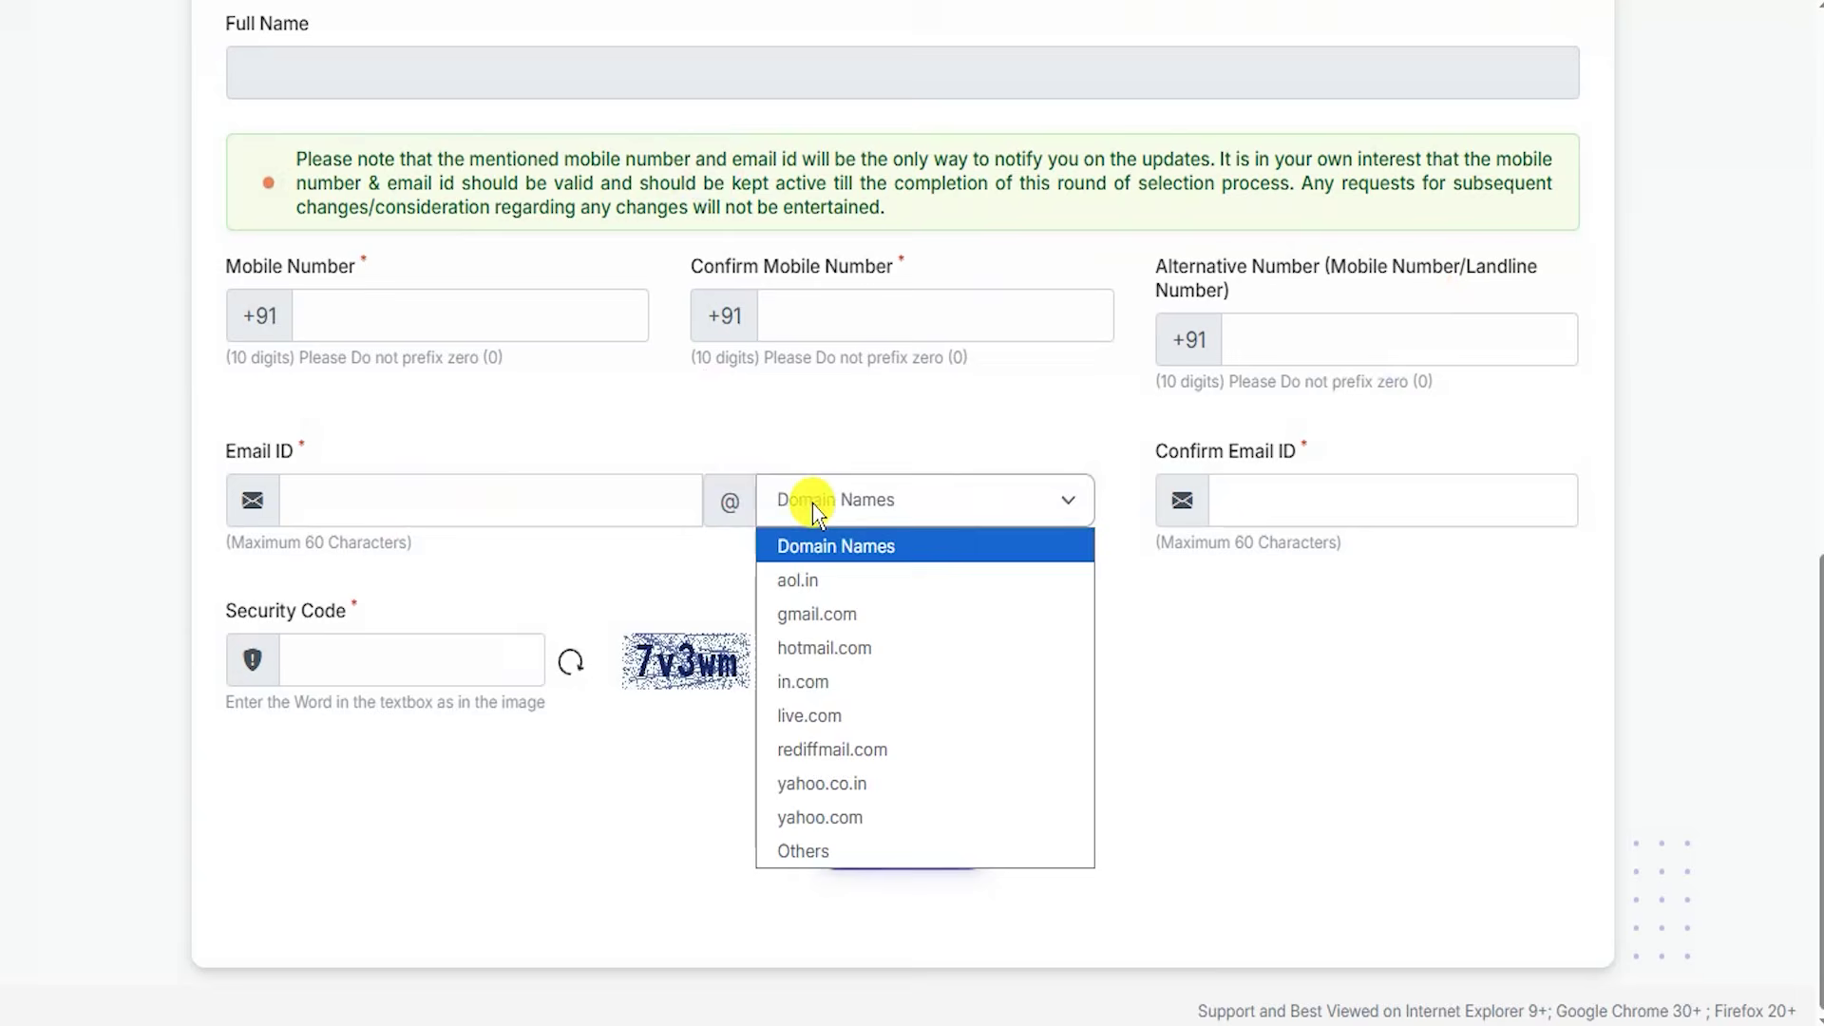
left_click(822, 616)
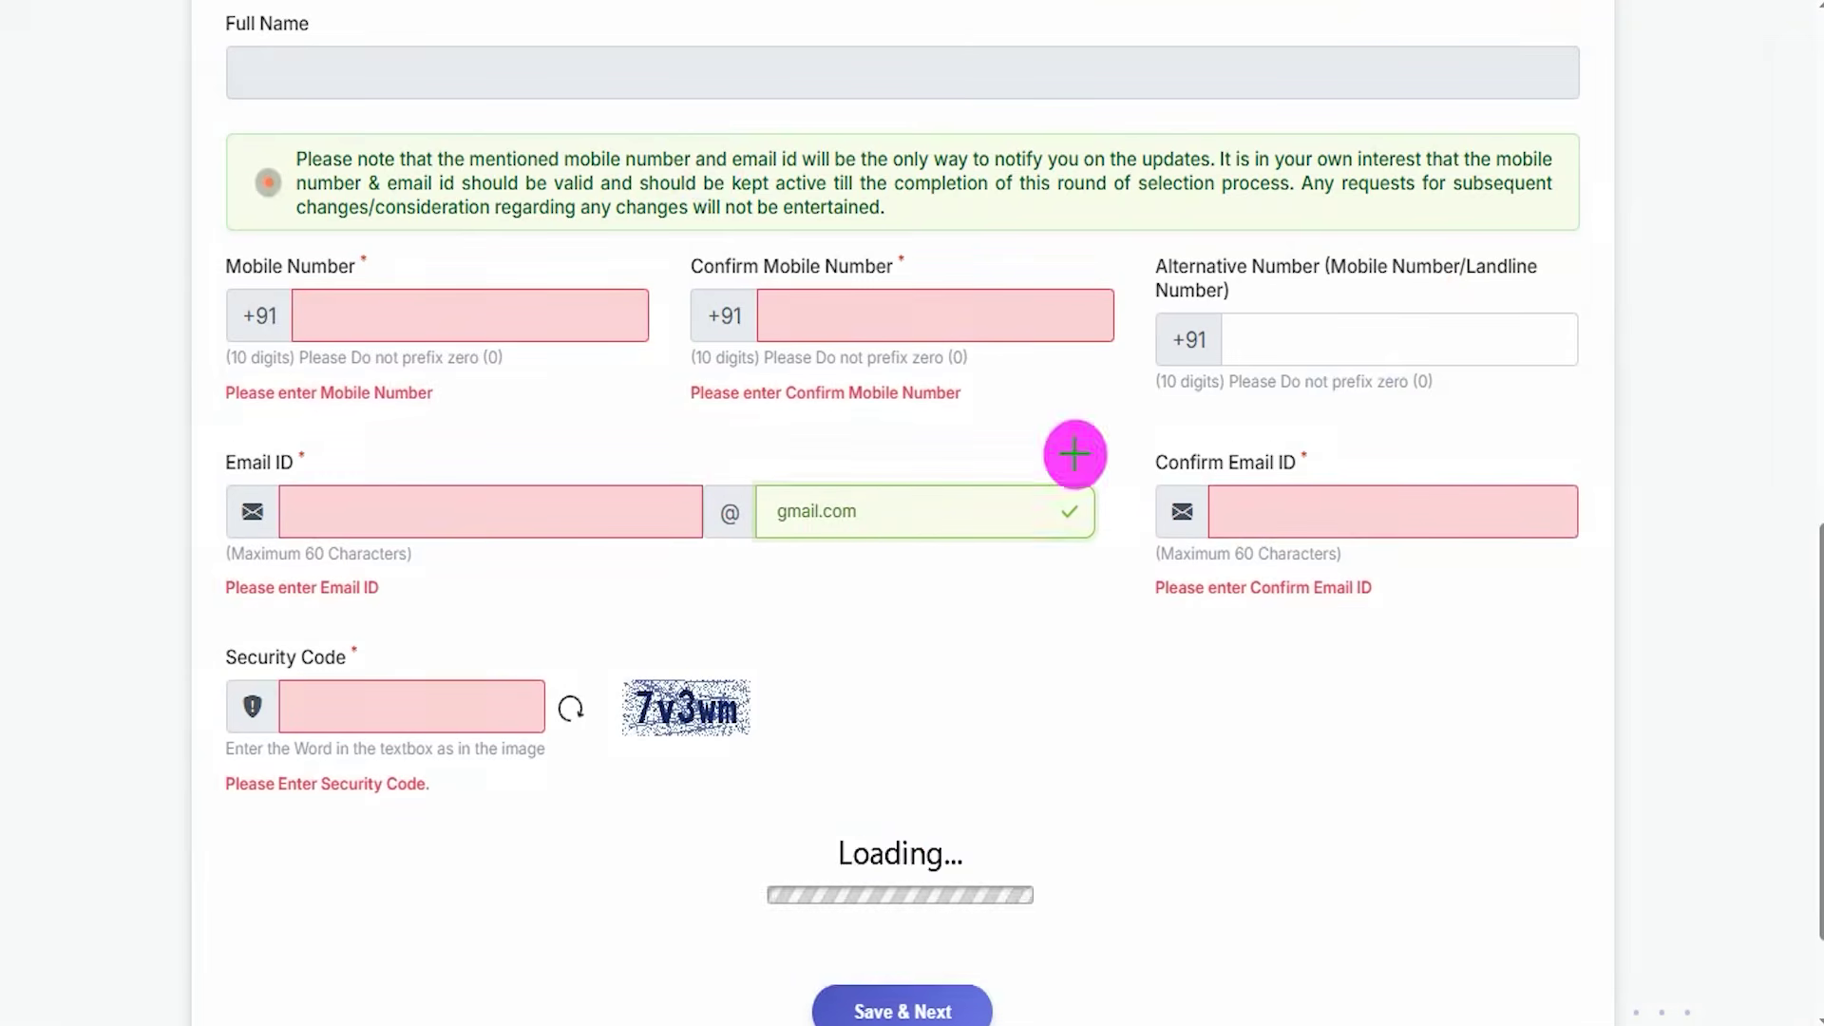
left_click_drag(1334, 510, 1385, 415)
left_click_drag(635, 736, 776, 724)
left_click_drag(472, 717, 548, 597)
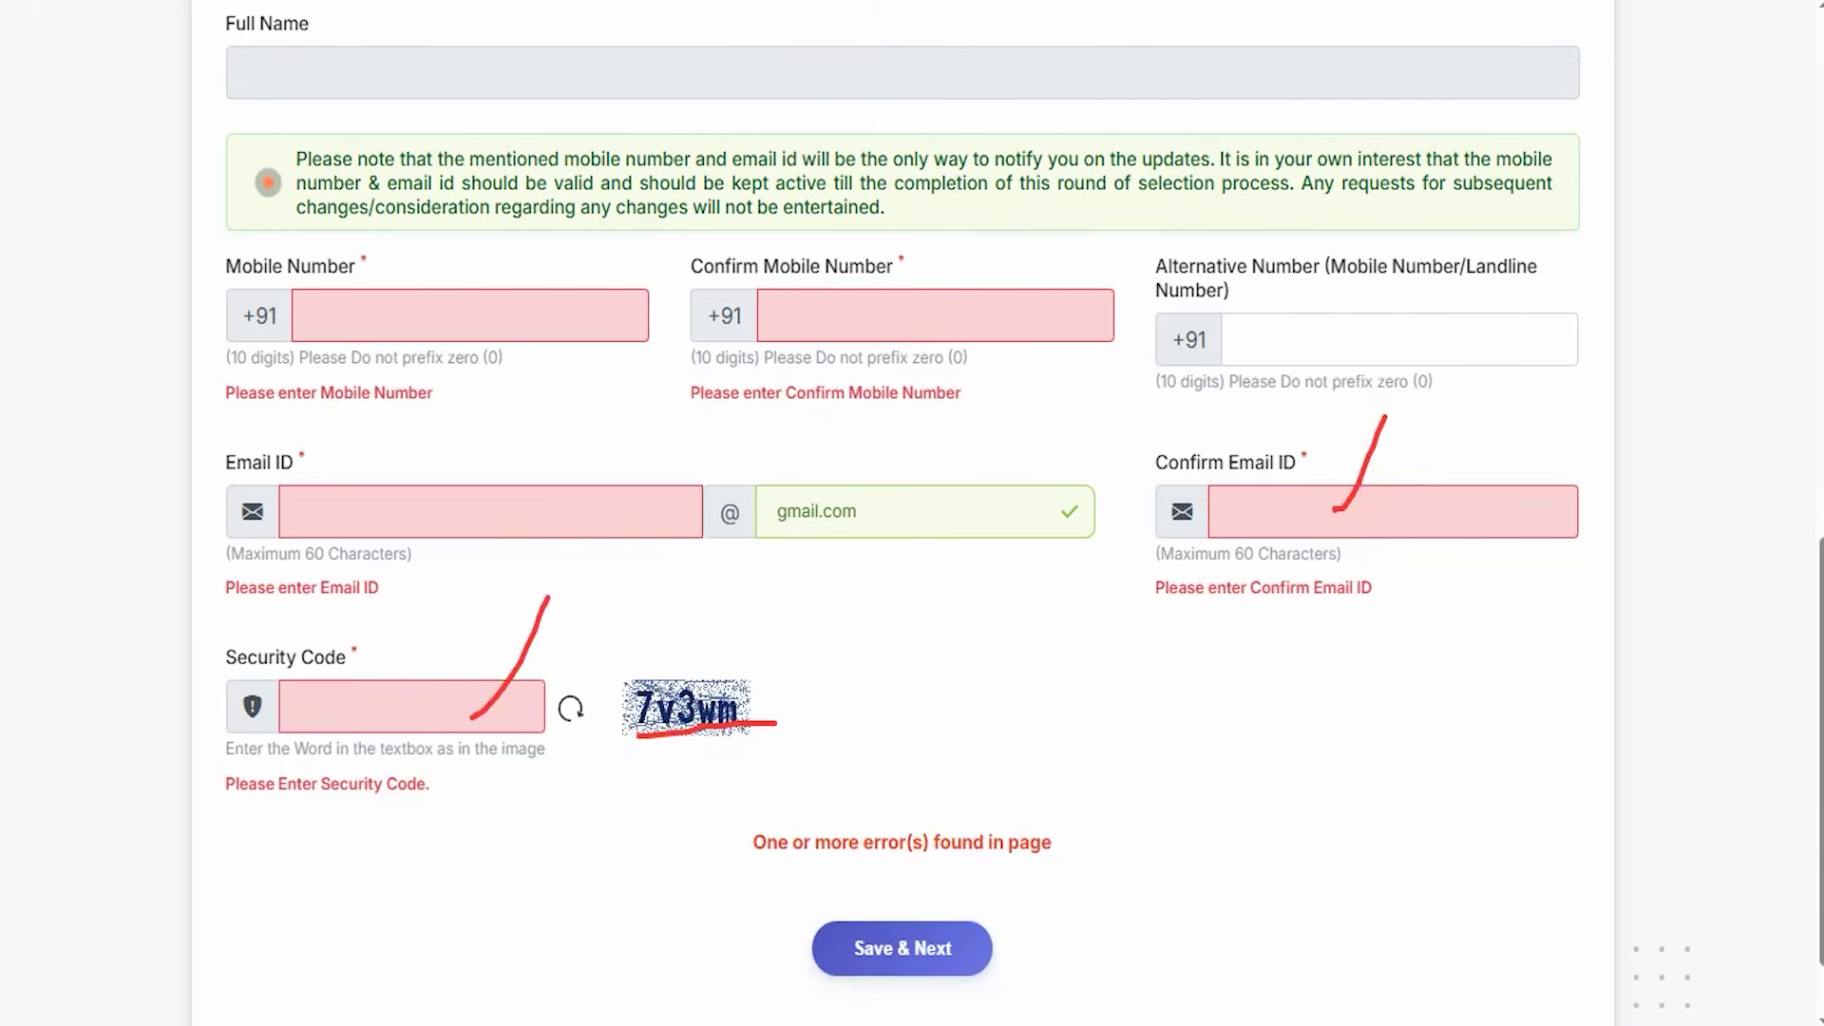
left_click_drag(1164, 668, 976, 929)
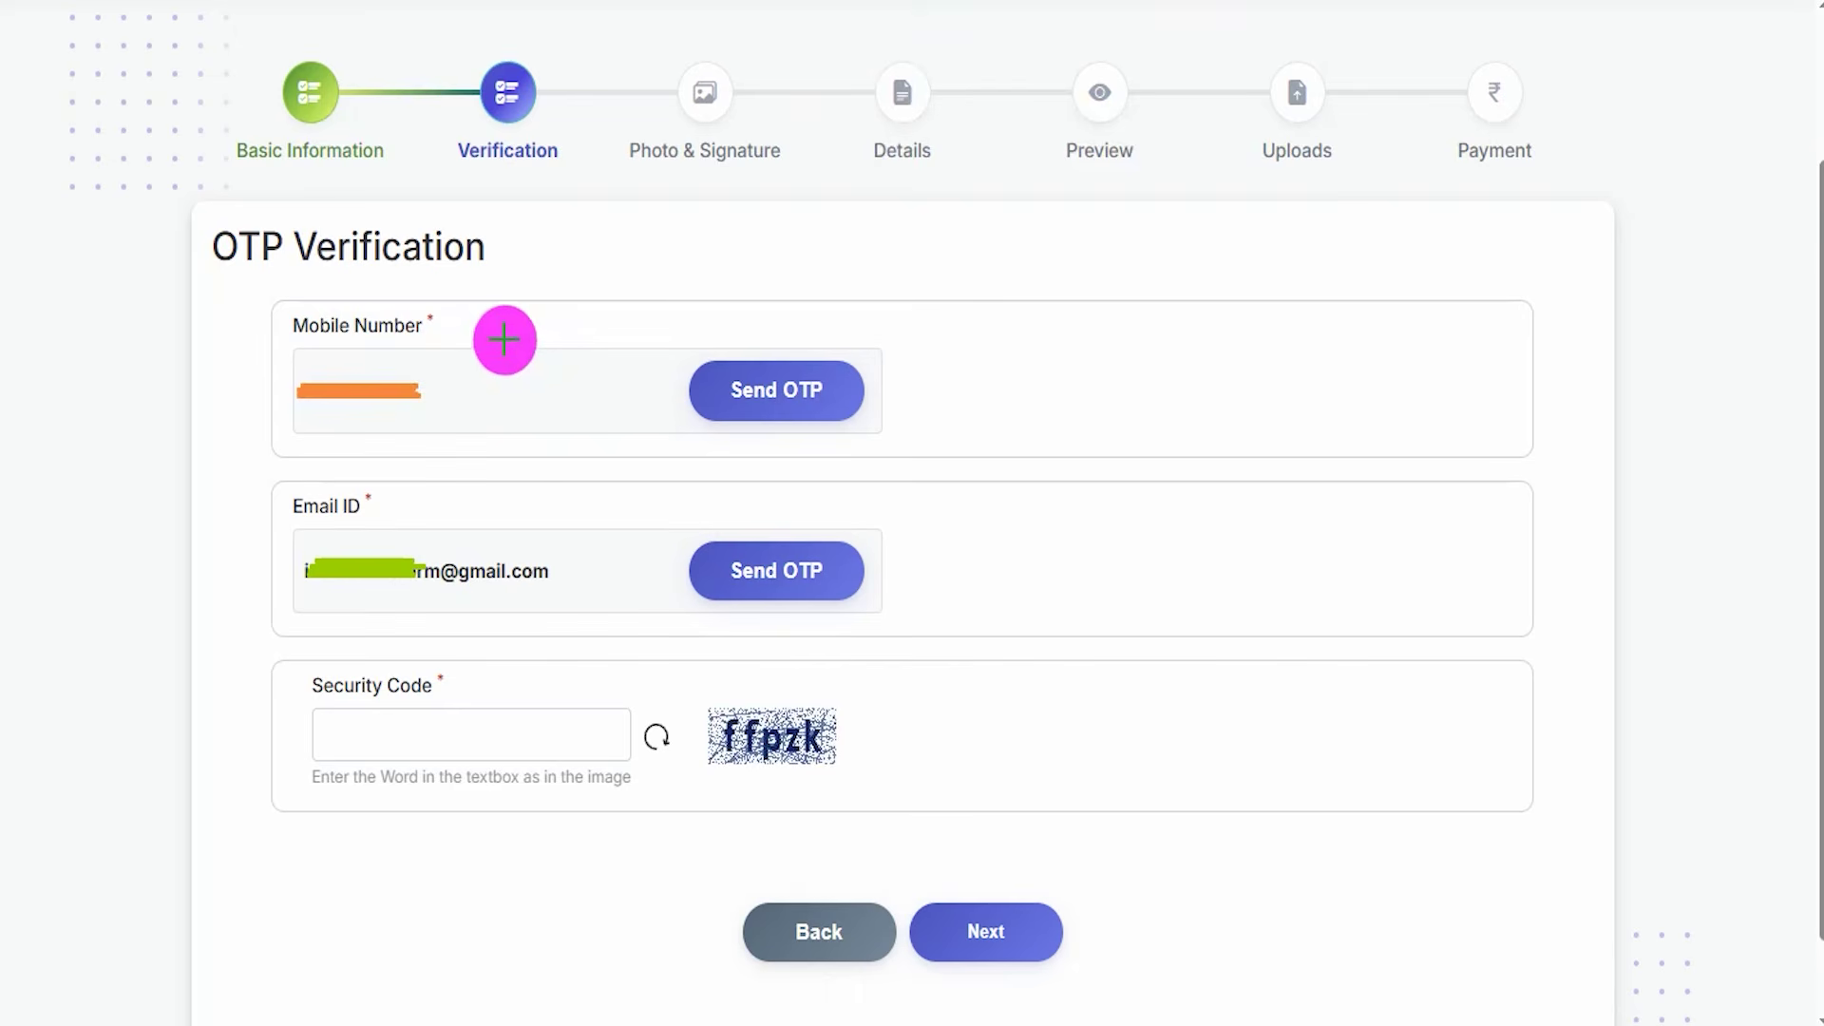
Examine the OTP Verification page, marking the mobile number, email ID and security code elements and the mobile number's Send OTP option
left_click_drag(452, 333, 485, 281)
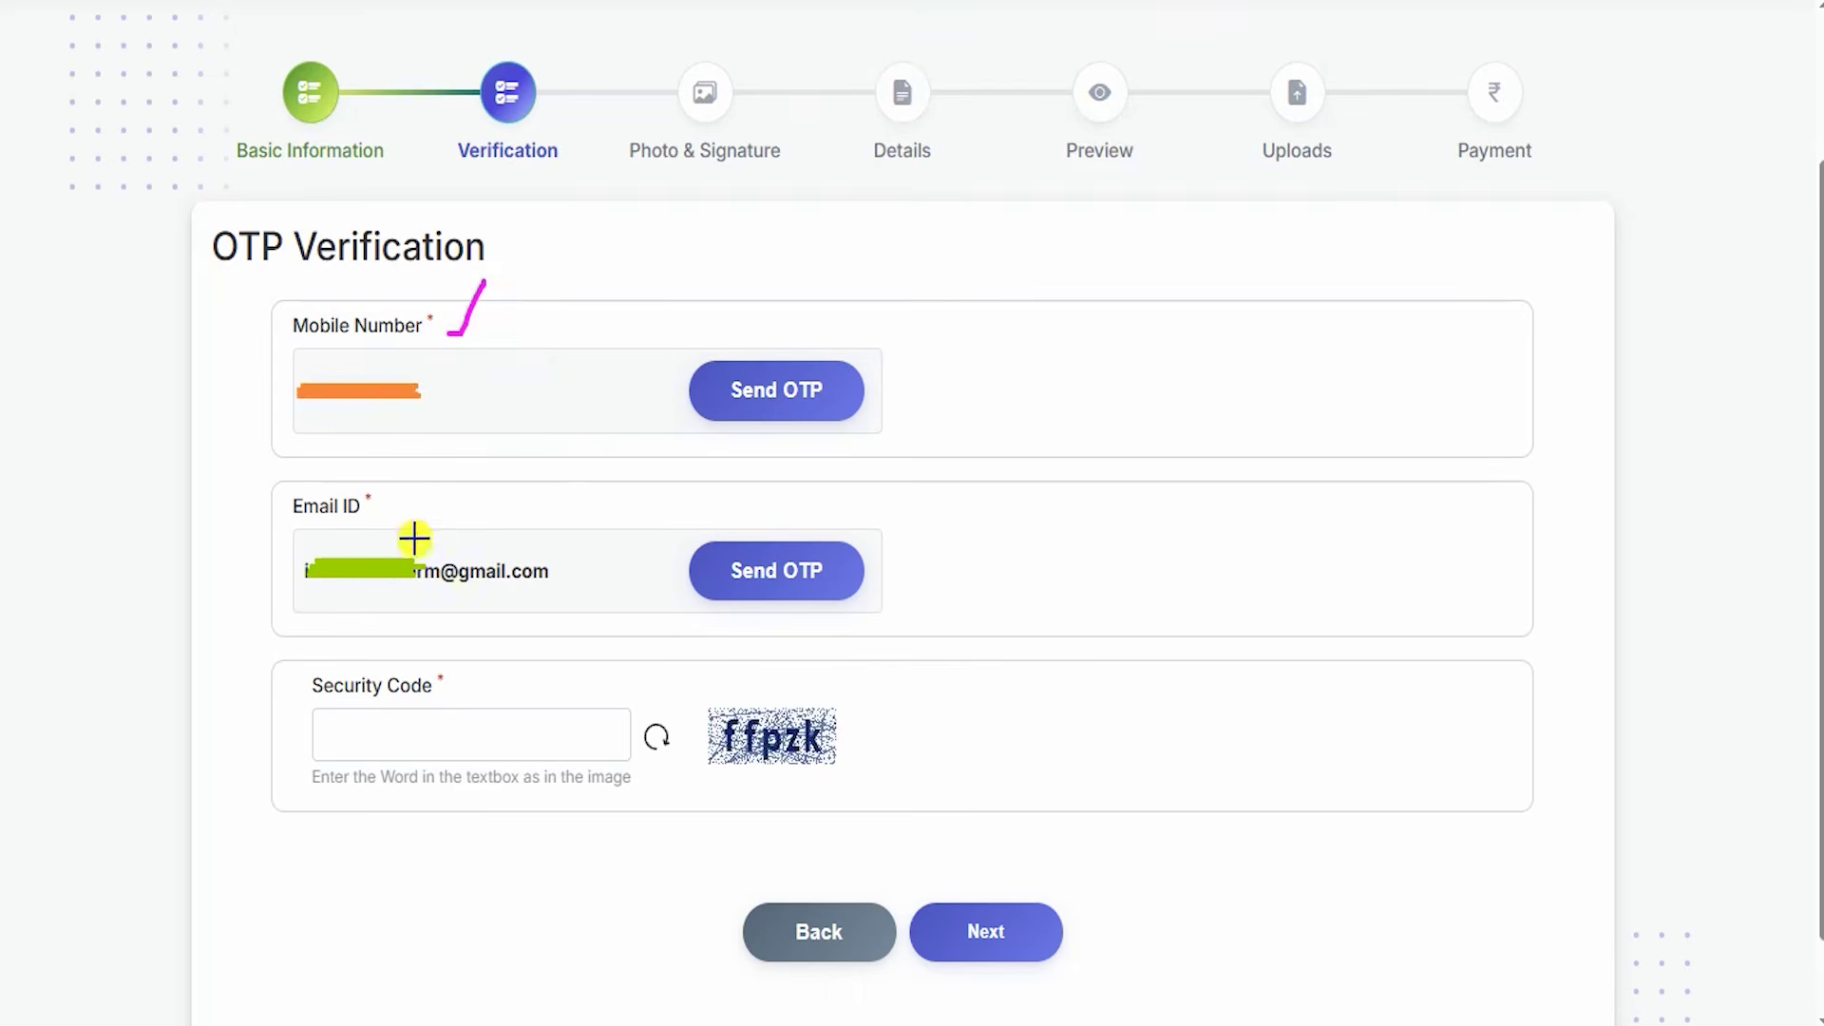
left_click_drag(414, 538, 440, 491)
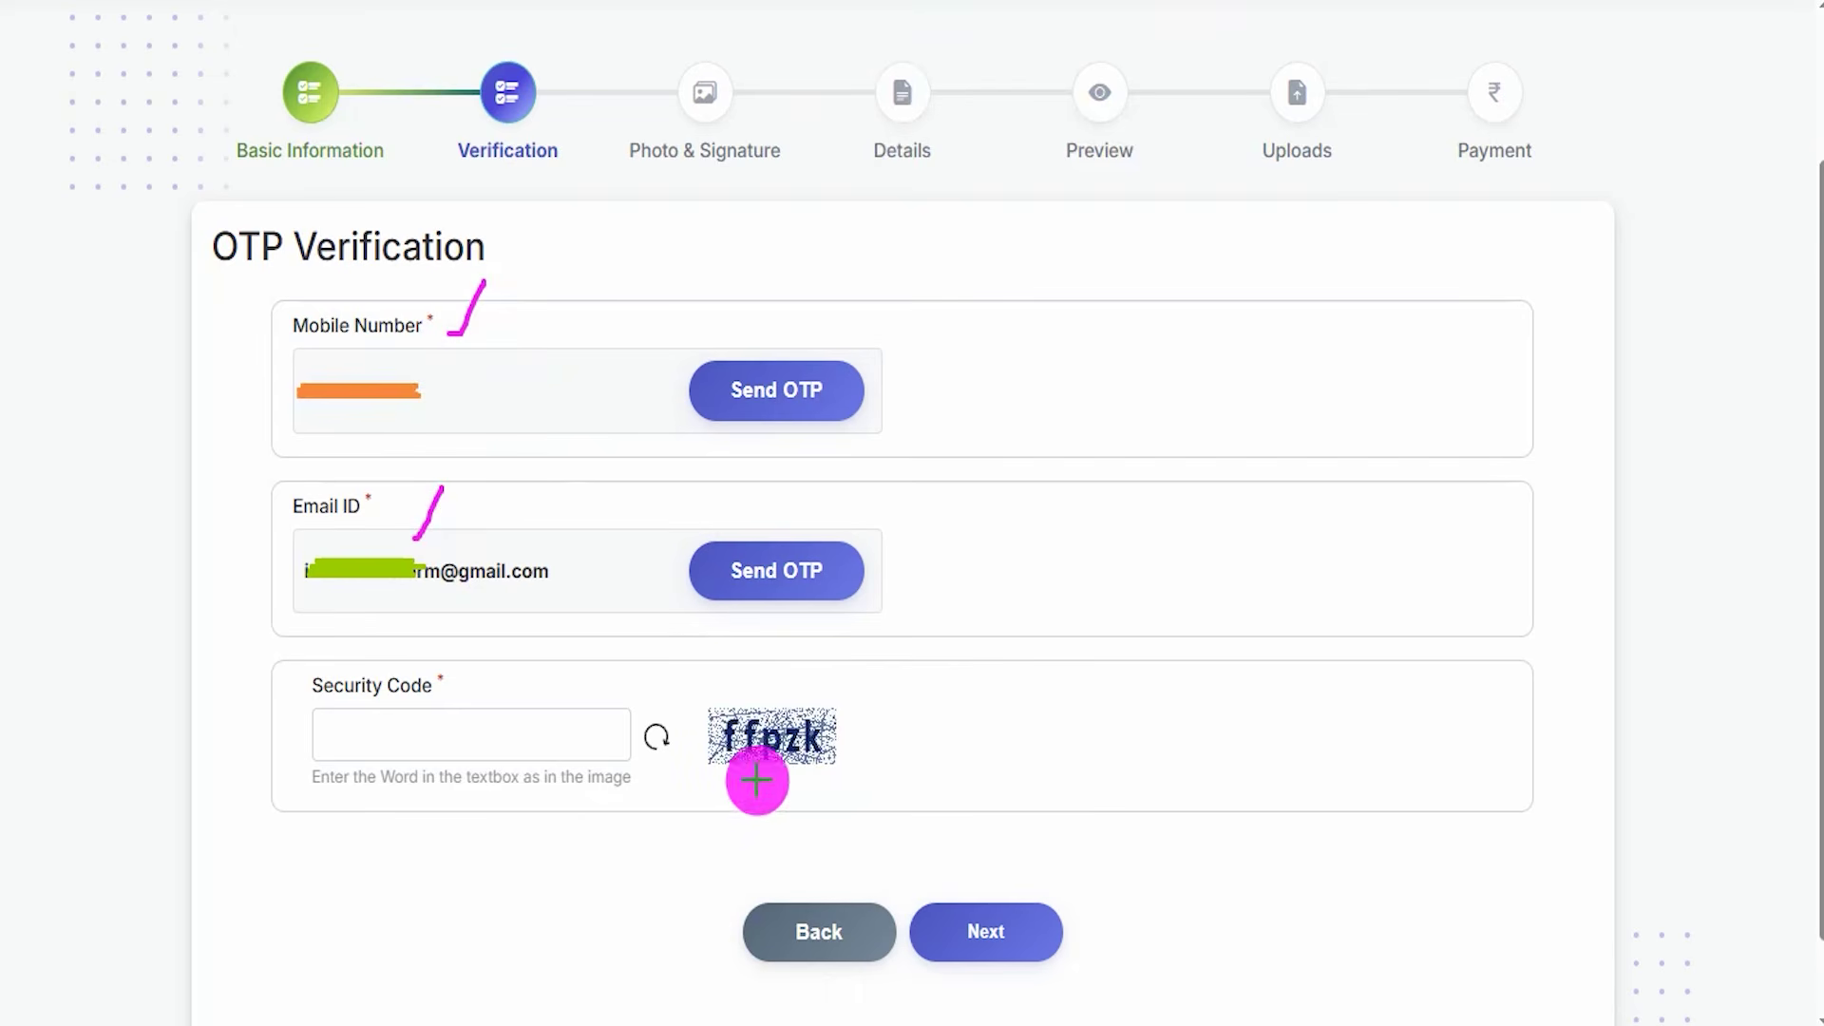
left_click_drag(739, 774, 817, 763)
left_click_drag(552, 736, 590, 680)
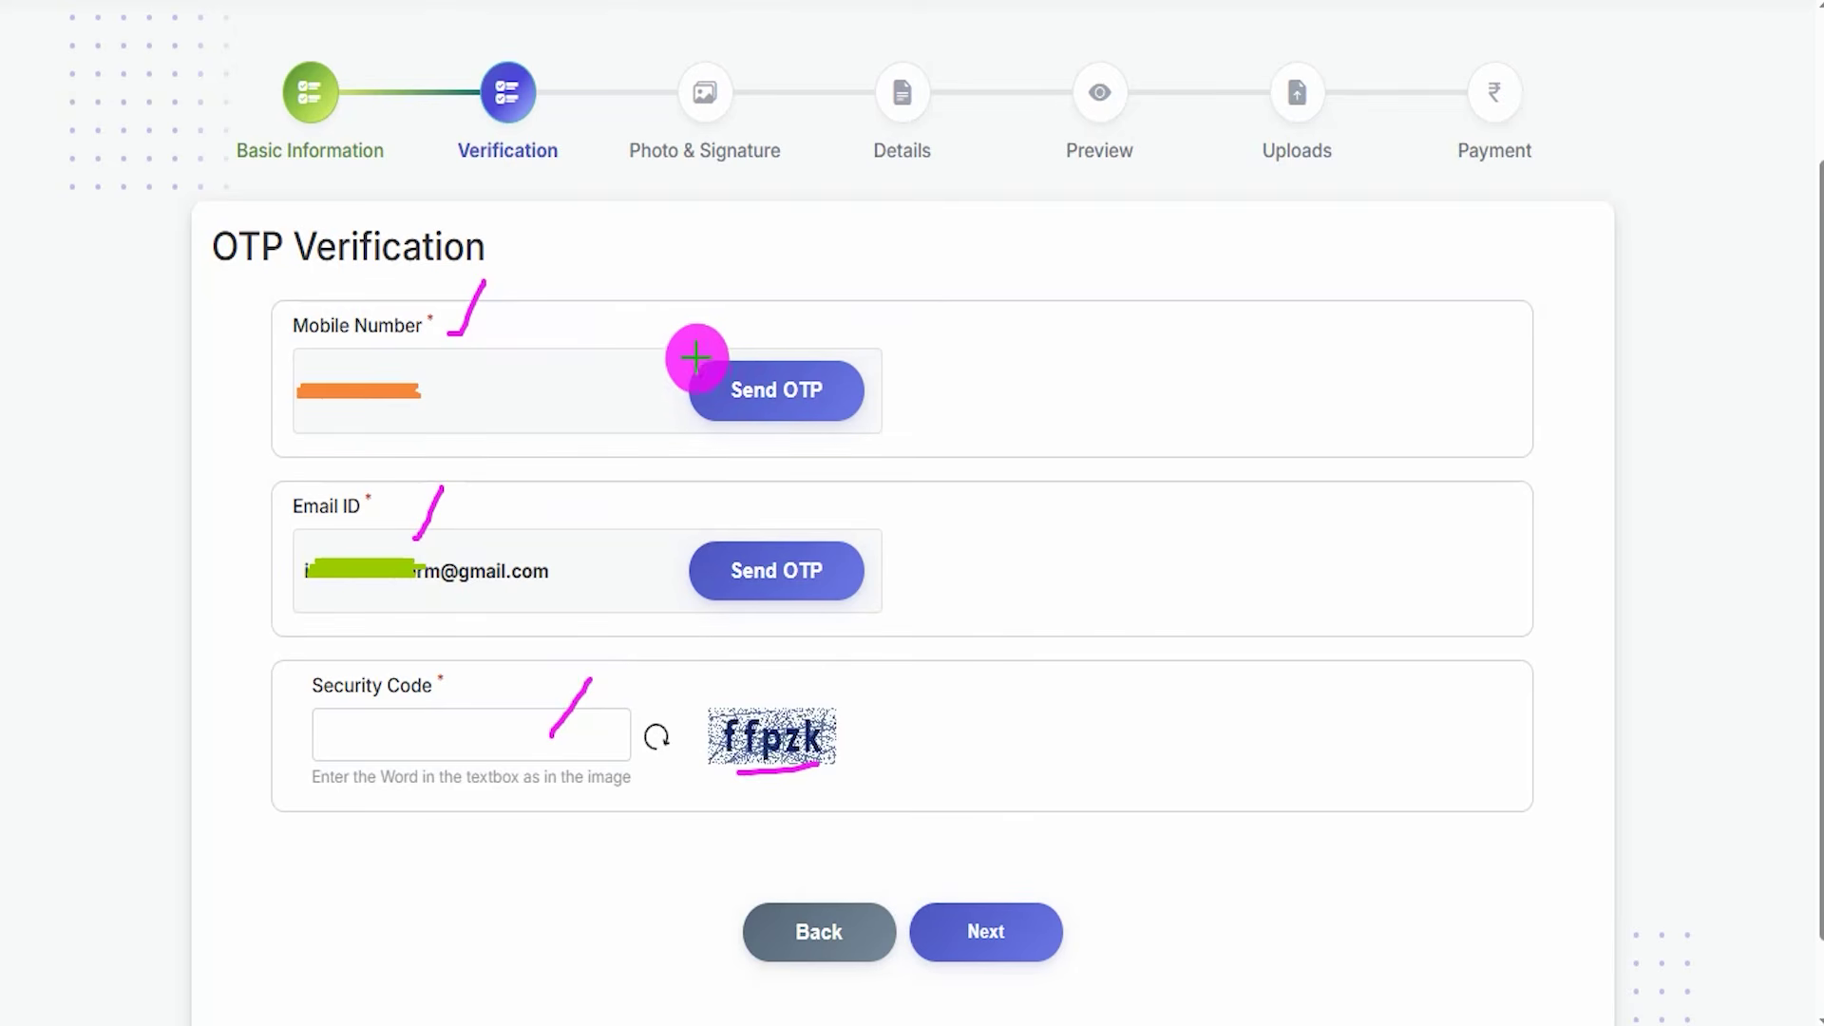
left_click_drag(666, 349, 880, 432)
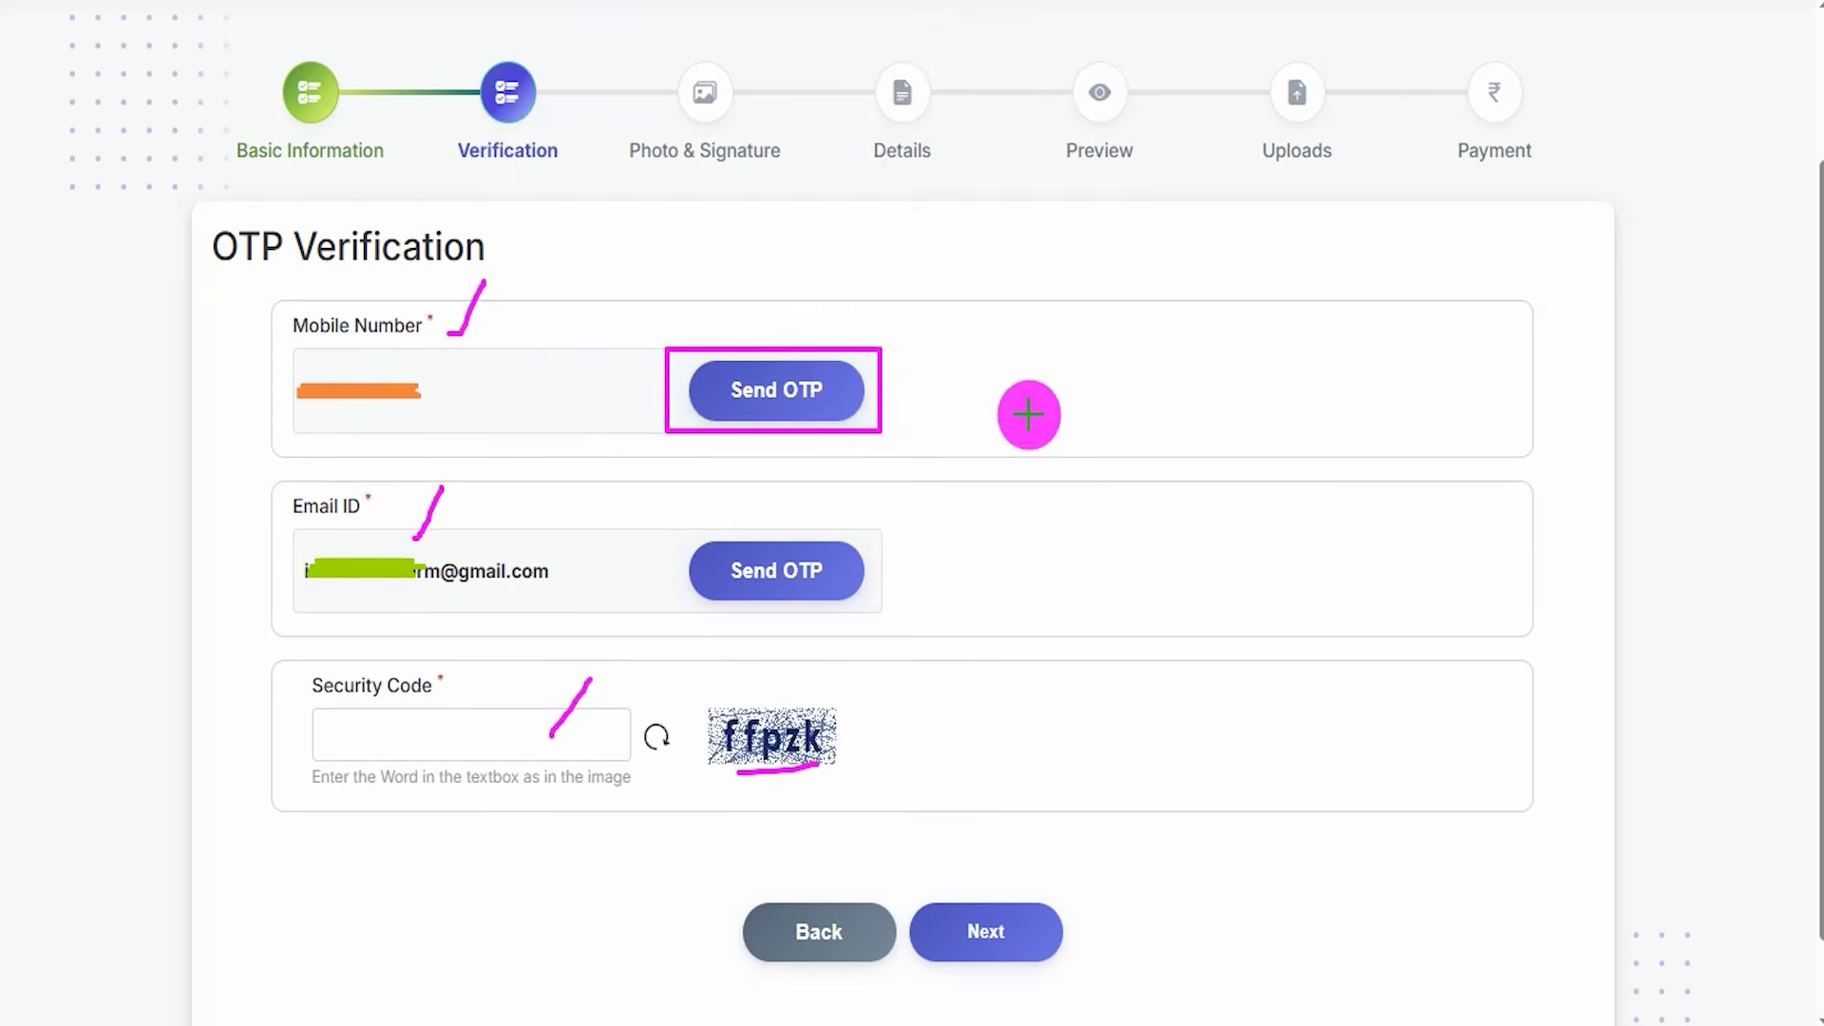
left_click_drag(999, 392, 1119, 392)
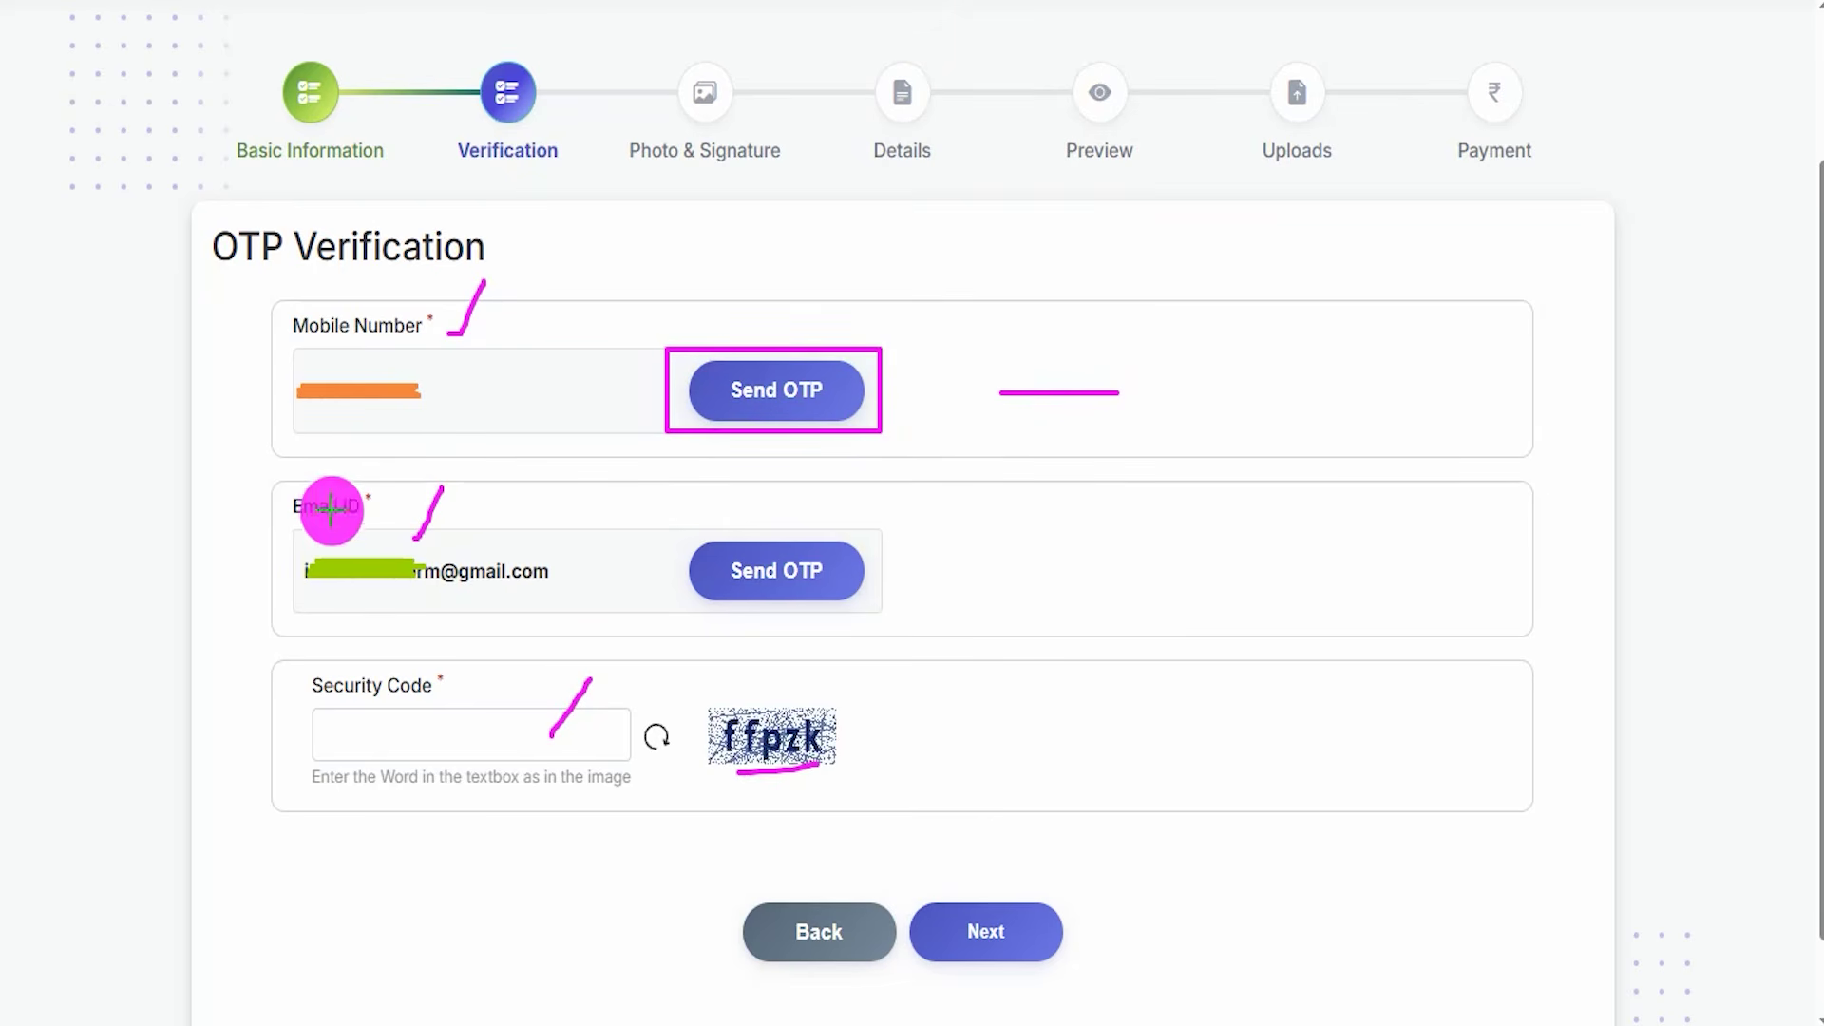
Mark the email ID label, the security code elements, the email's Send OTP option and the Next option on the verification page
left_click_drag(299, 524, 343, 525)
left_click_drag(736, 793, 829, 789)
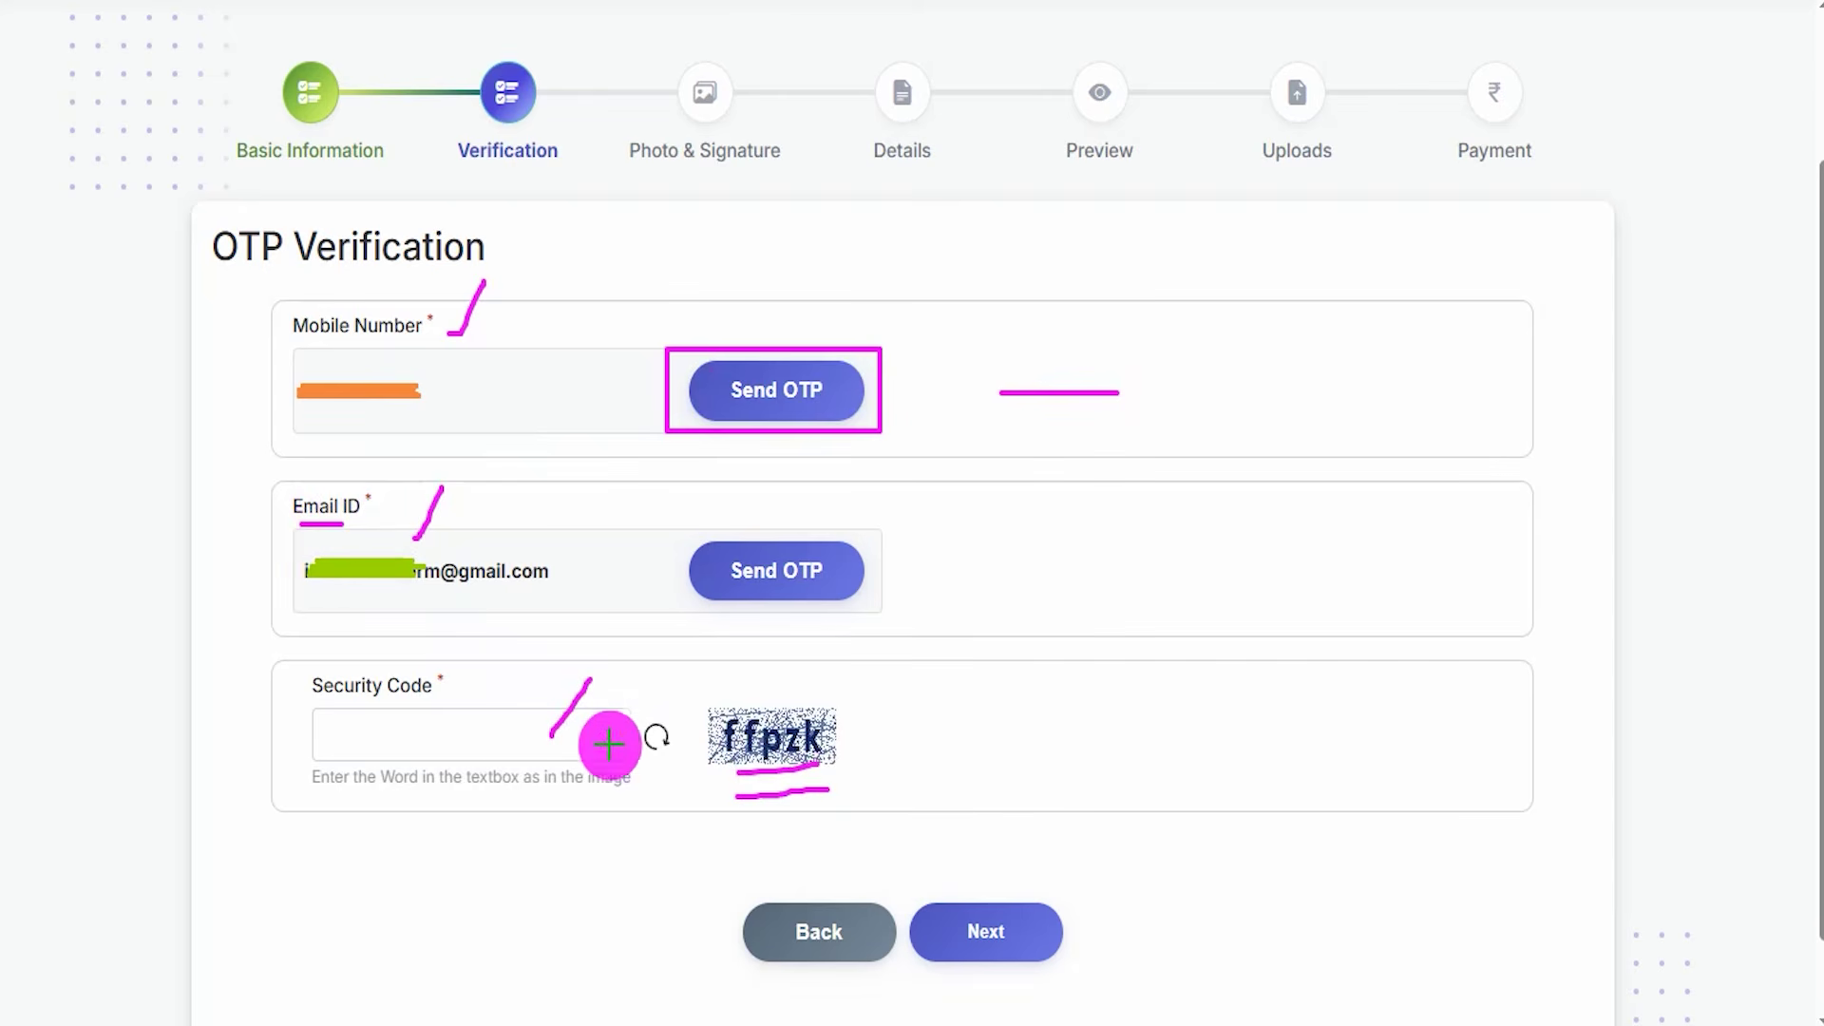
left_click_drag(475, 730, 512, 668)
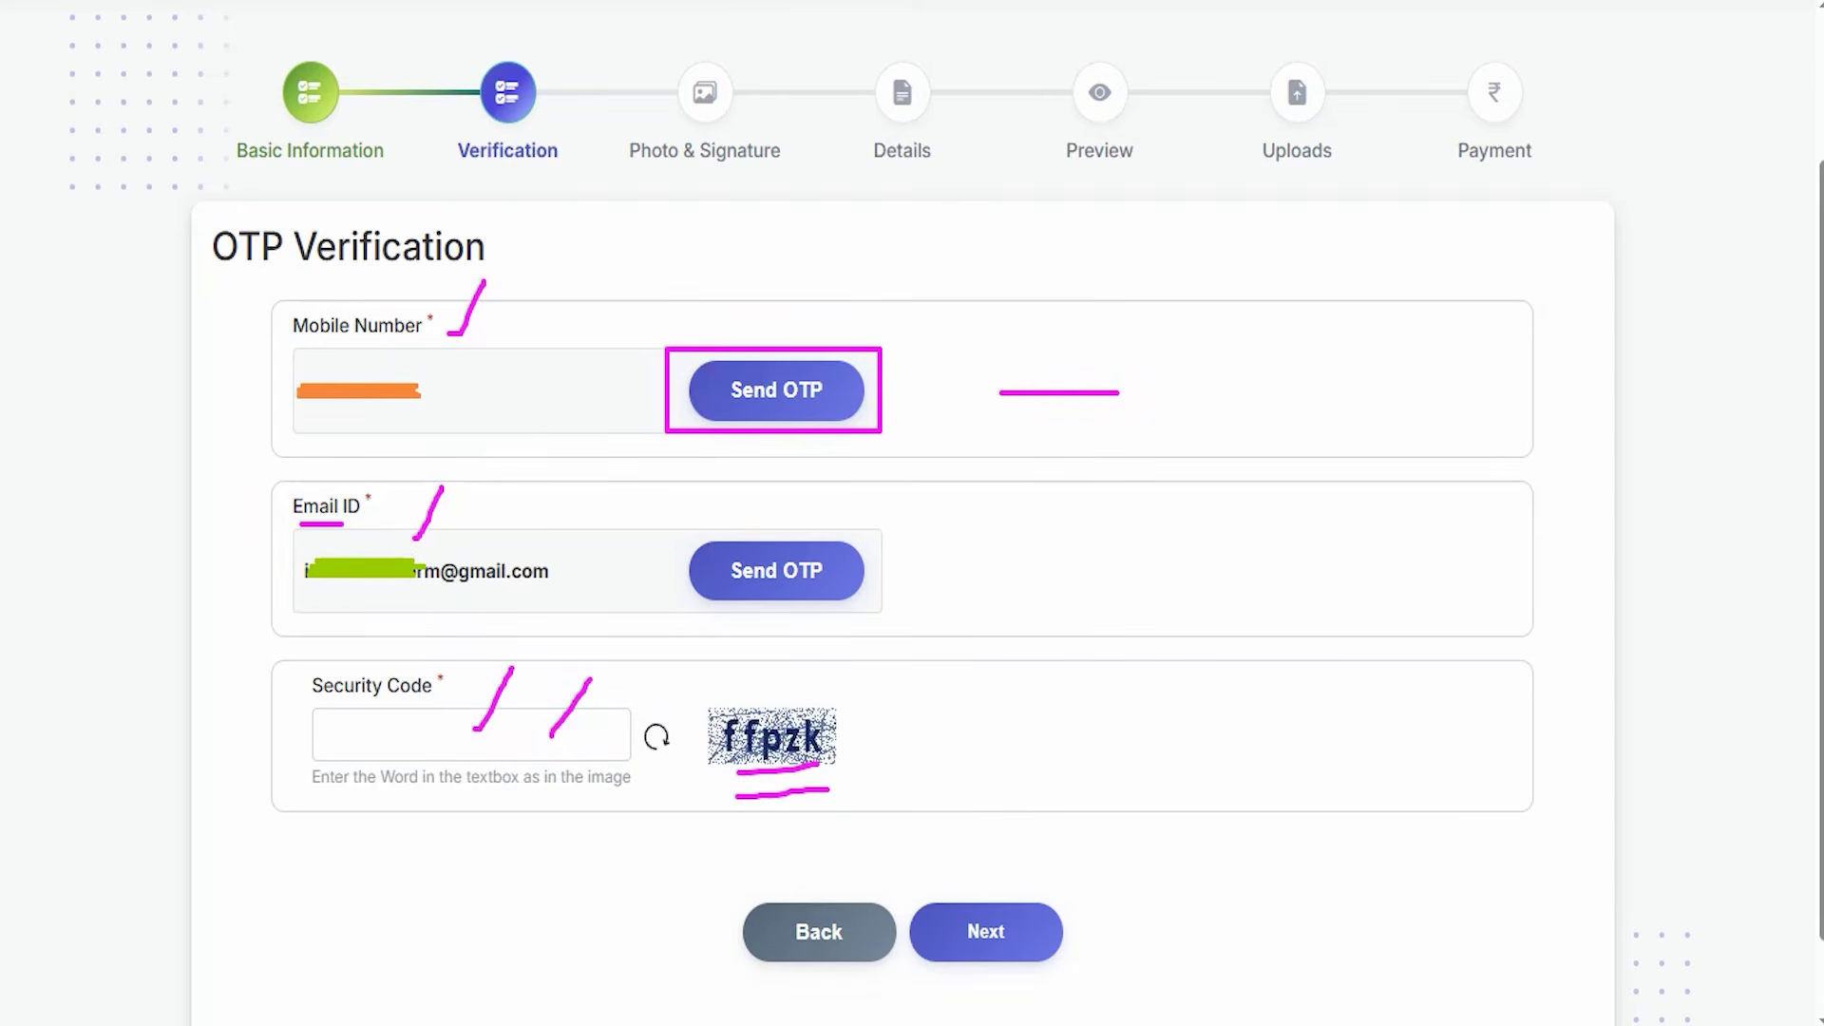
mouse_move(671, 525)
left_mouse_down()
mouse_move(807, 534)
mouse_move(881, 581)
mouse_move(882, 613)
left_mouse_up()
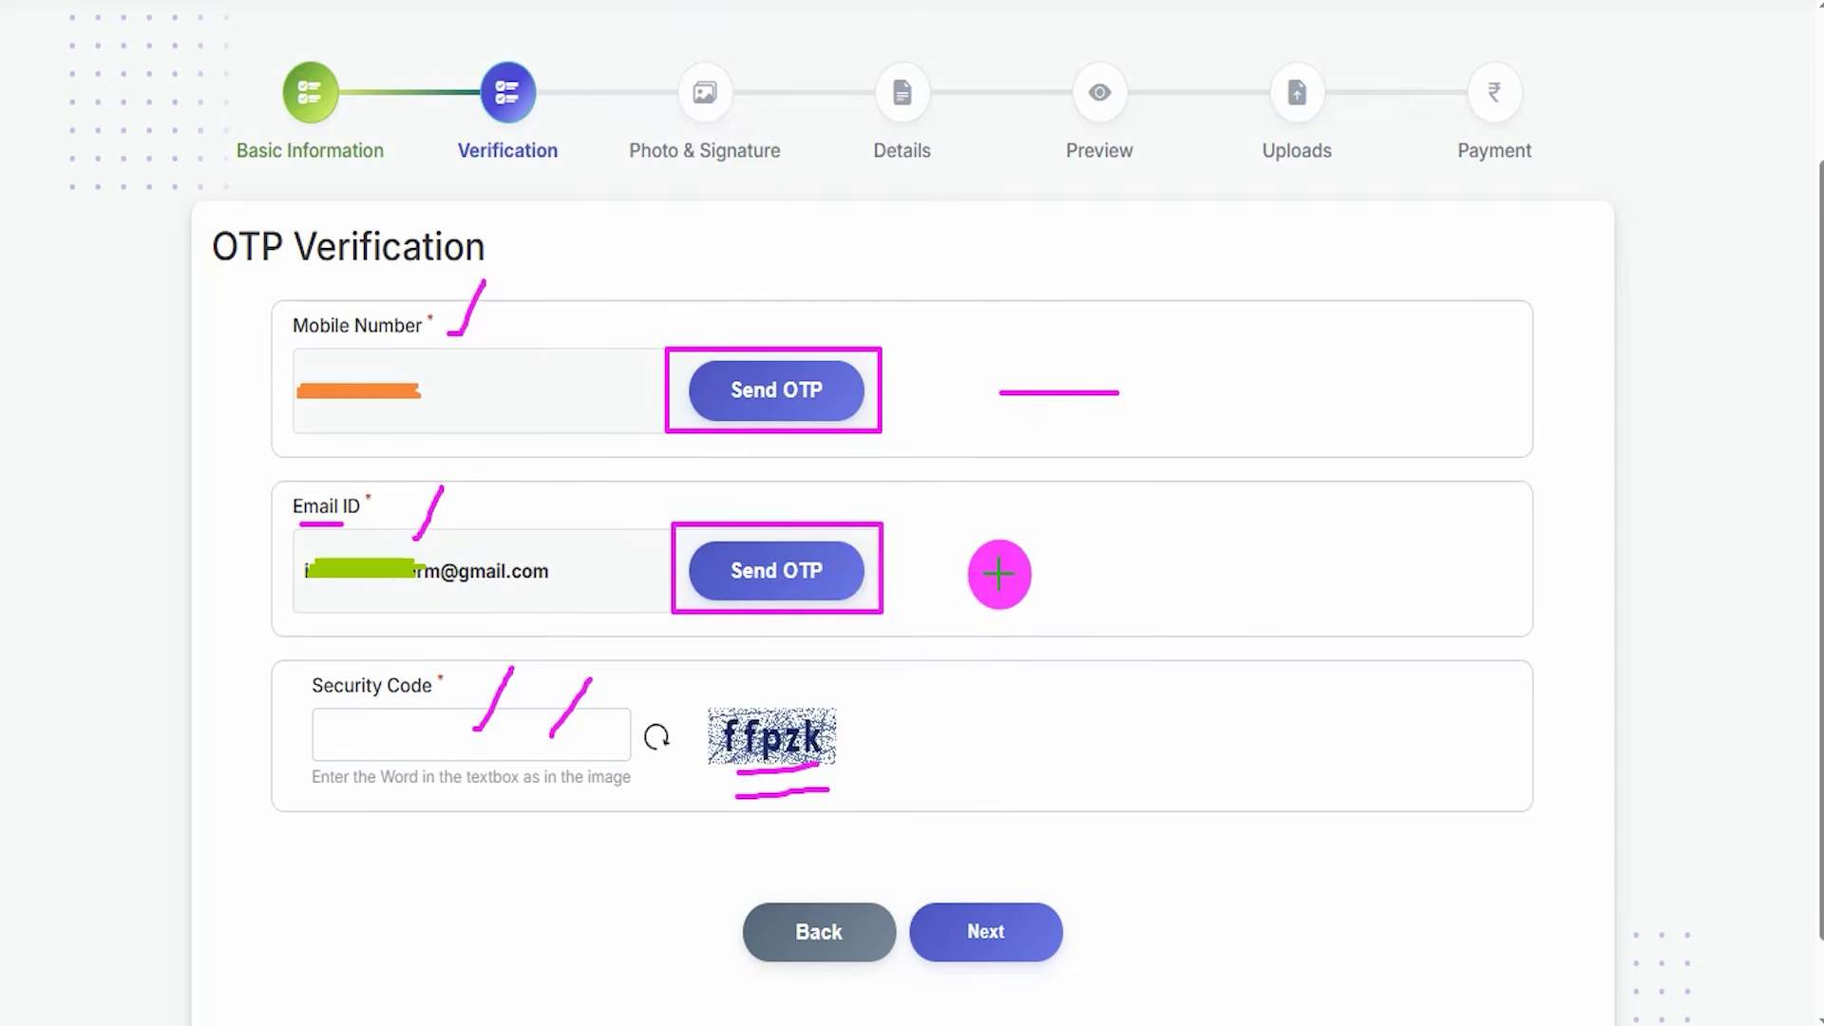
left_click_drag(999, 574, 1161, 574)
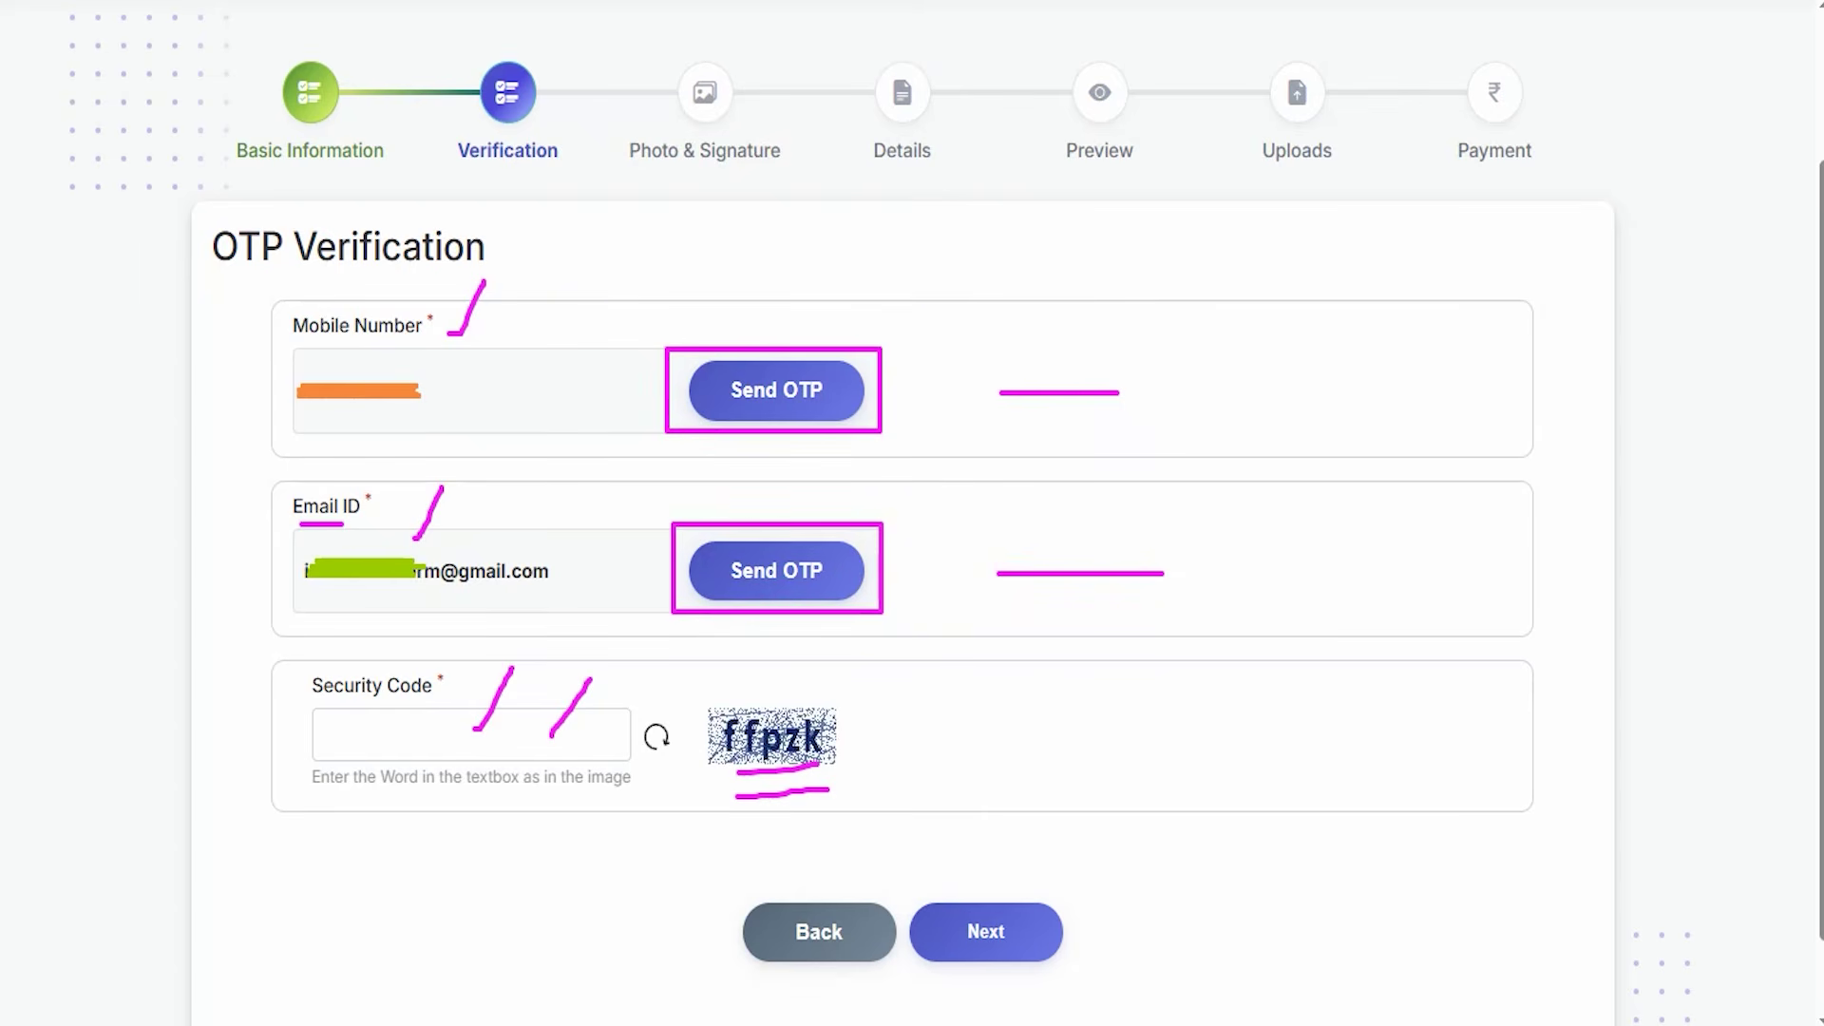
mouse_move(1256, 637)
left_mouse_down()
mouse_move(1124, 761)
mouse_move(1054, 900)
left_mouse_up()
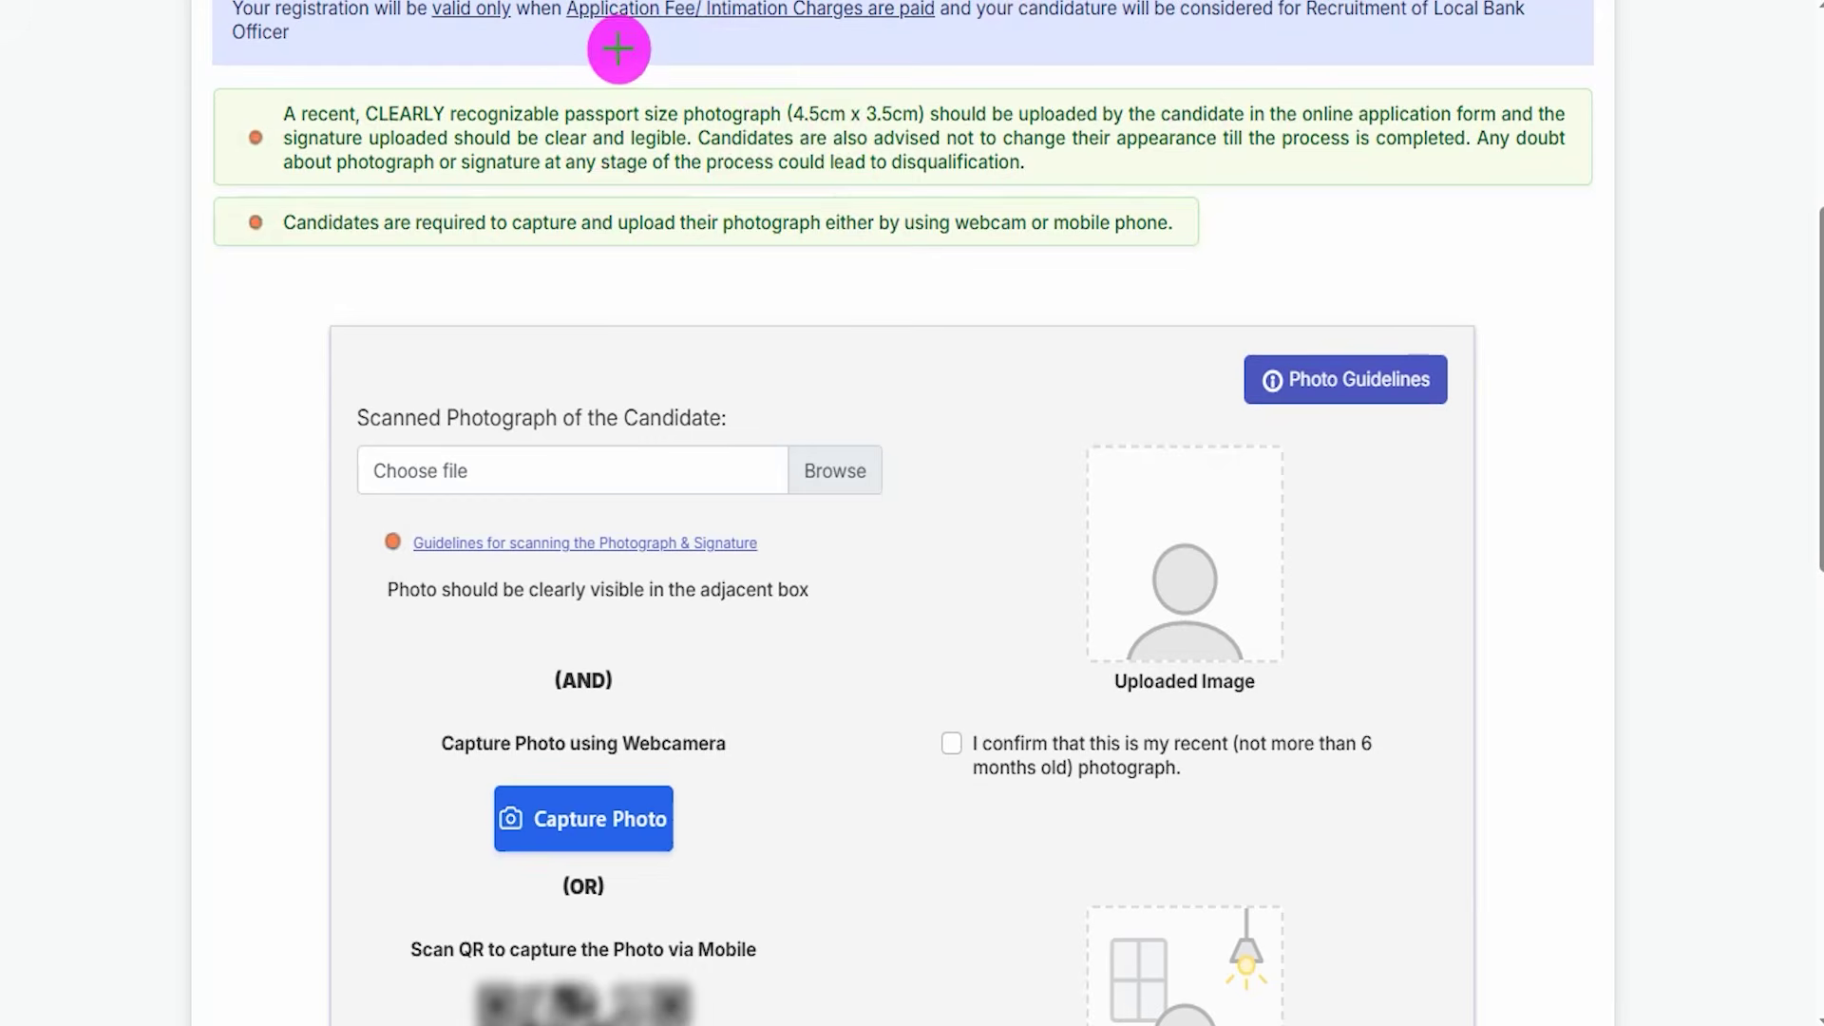
Examine the Photo & Signature page, marking the application fee note and both photograph preview boxes, and clear the marks
left_click_drag(576, 31, 604, 6)
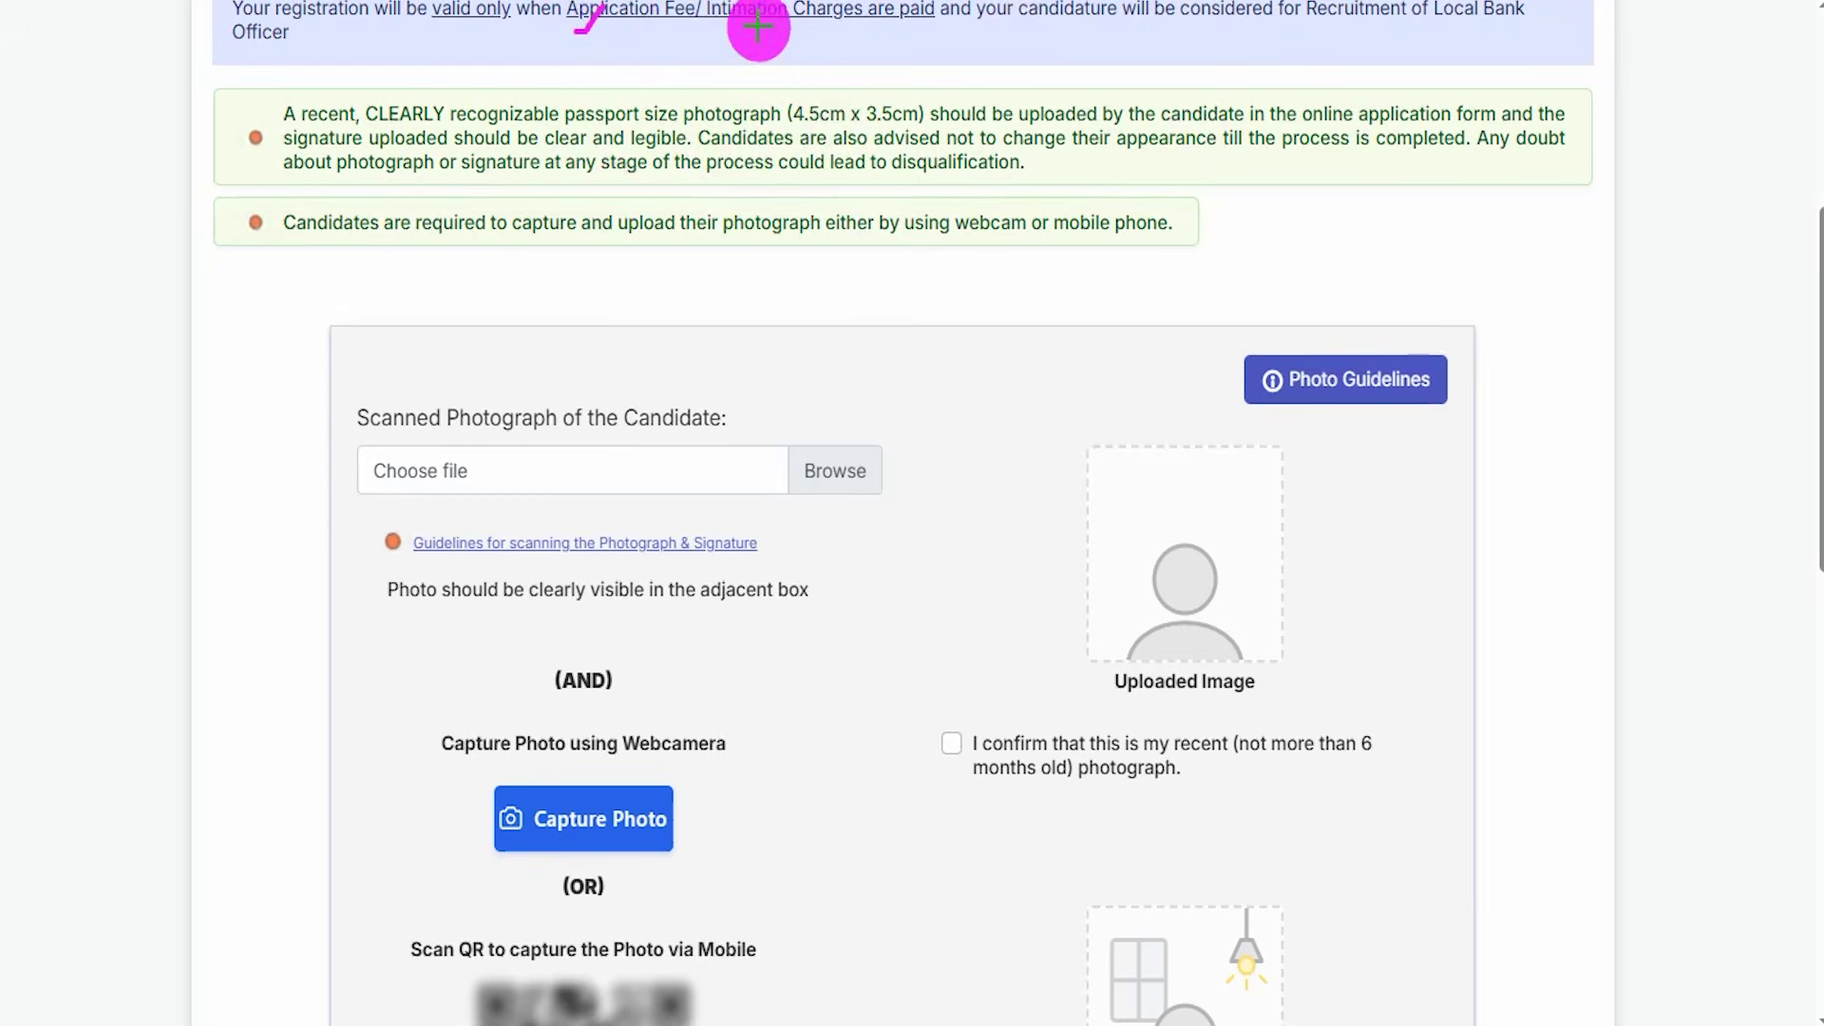
left_click_drag(757, 28, 840, 9)
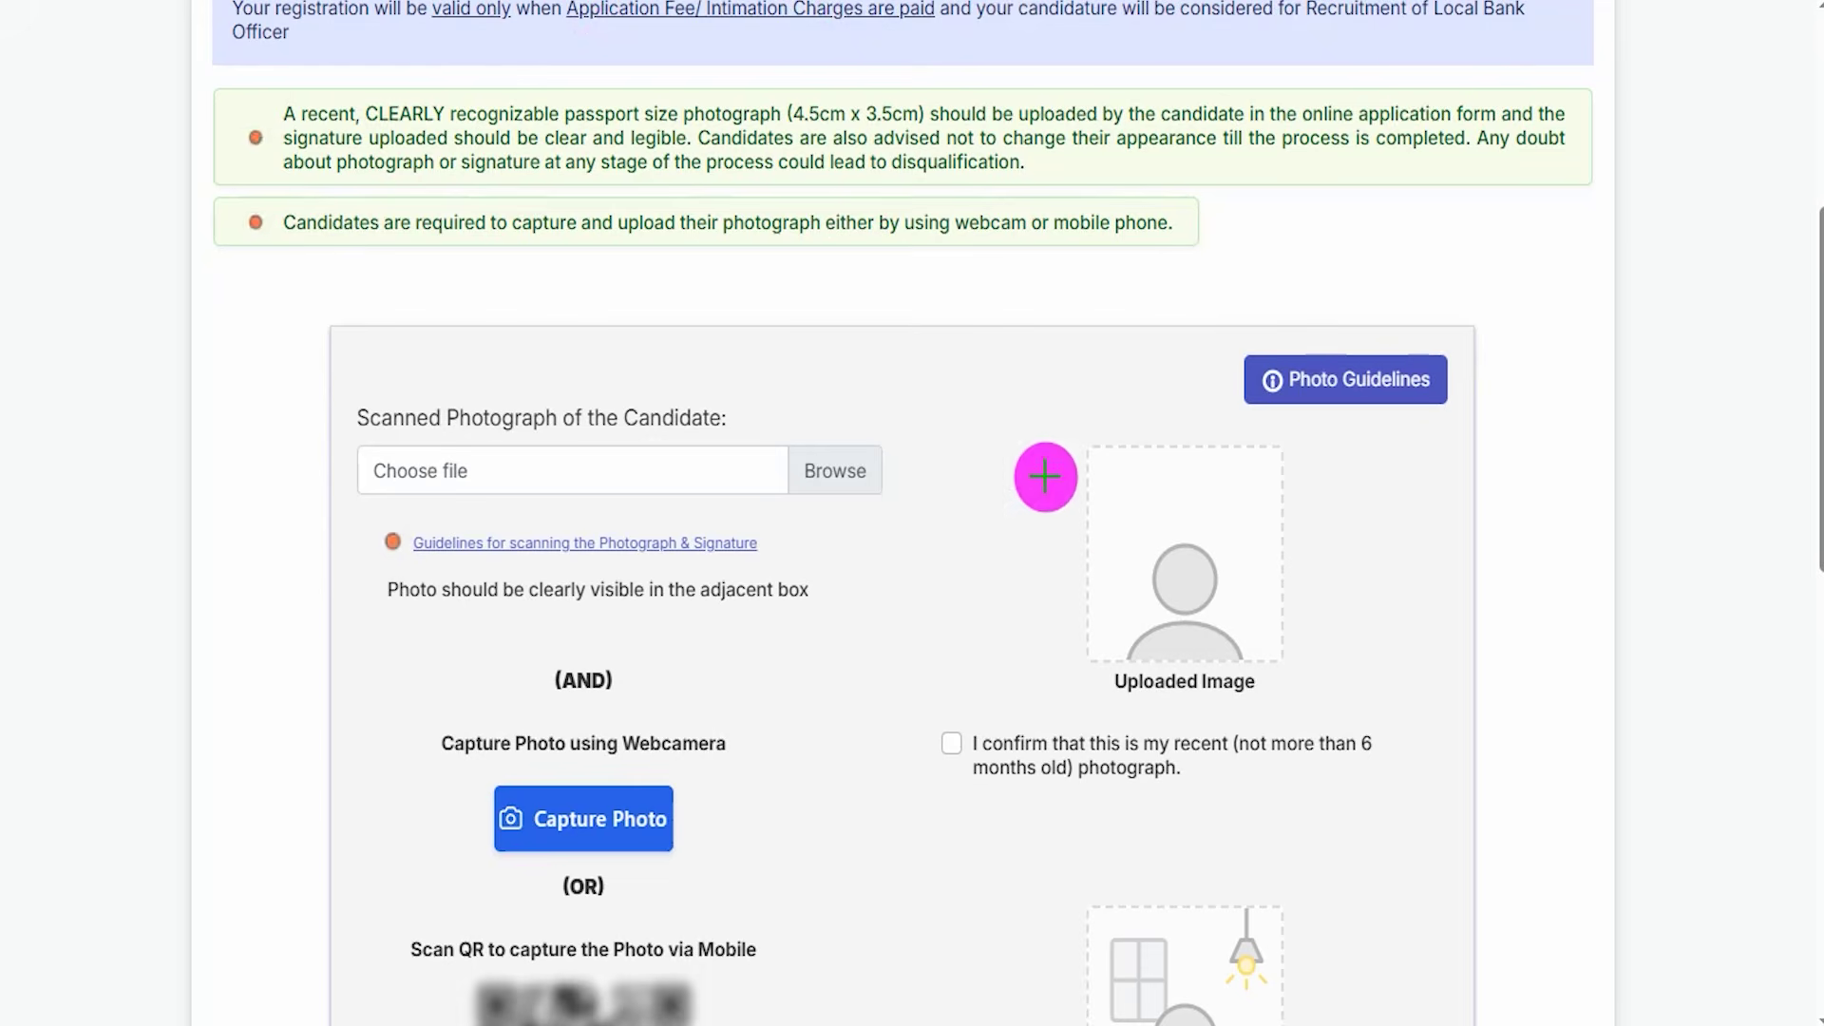
left_click_drag(1219, 533, 1274, 450)
left_click_drag(1233, 950, 1301, 885)
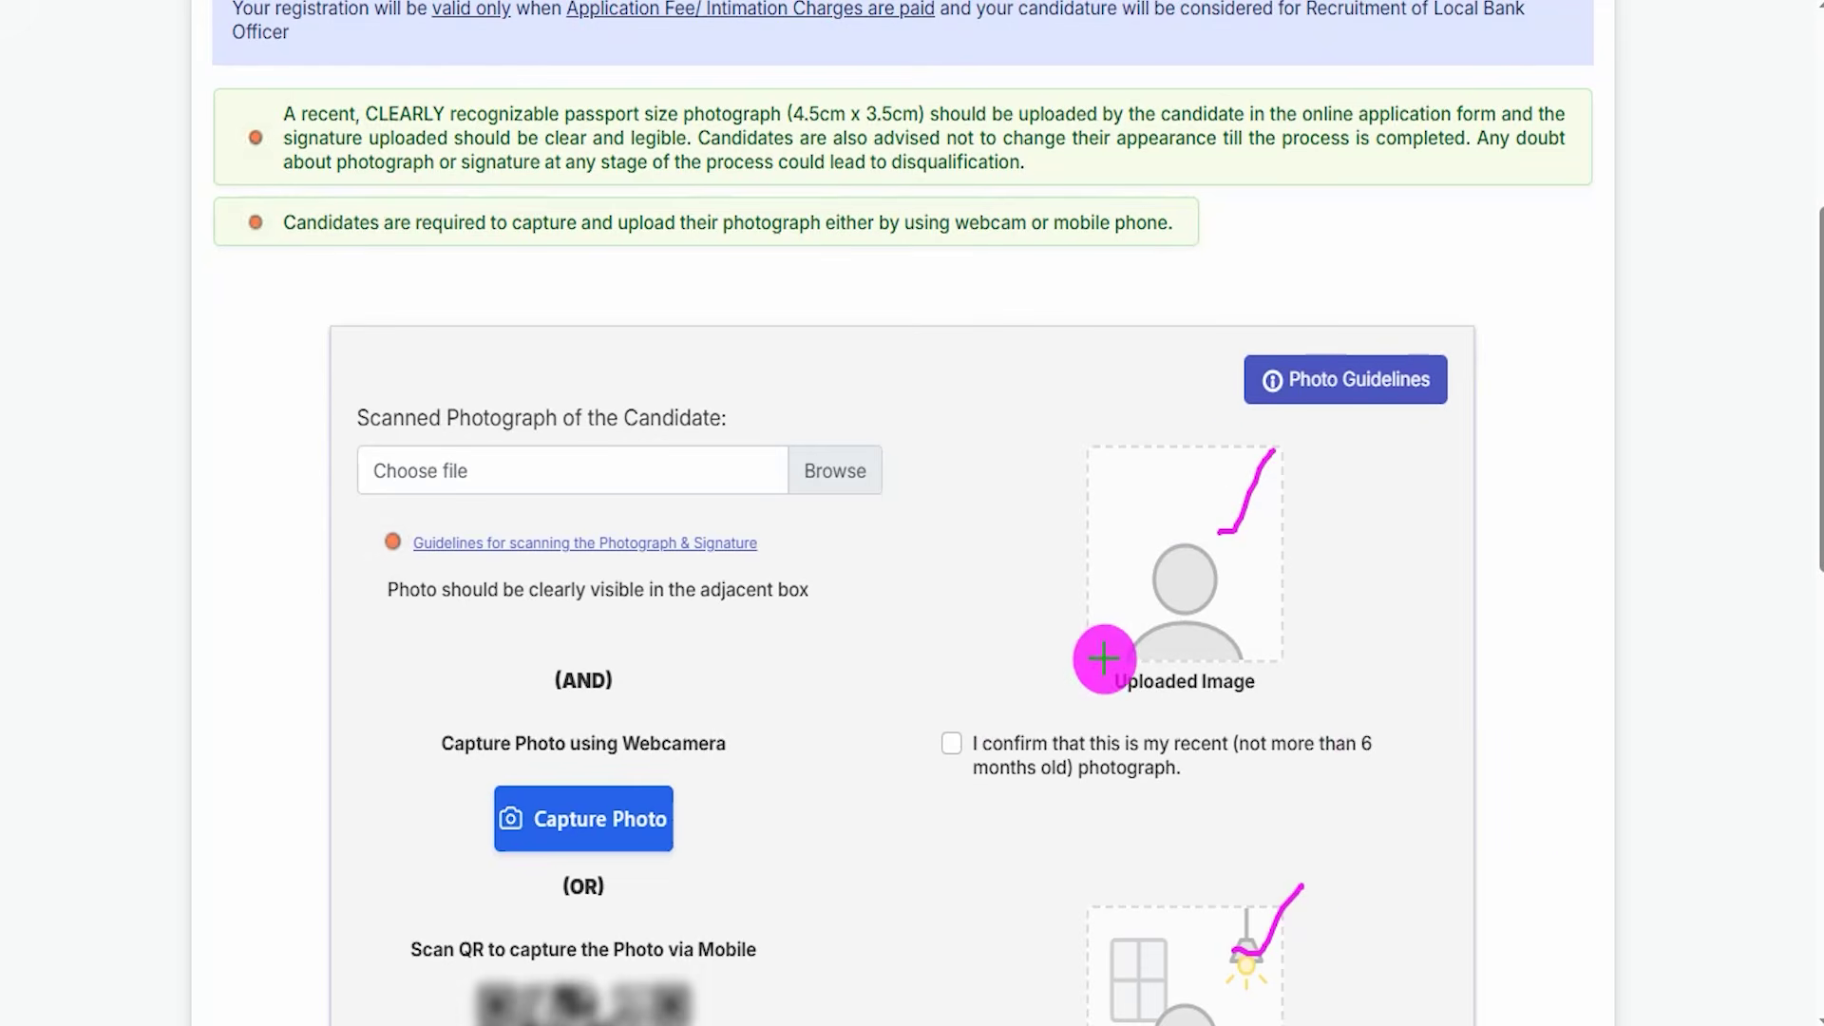
key("e")
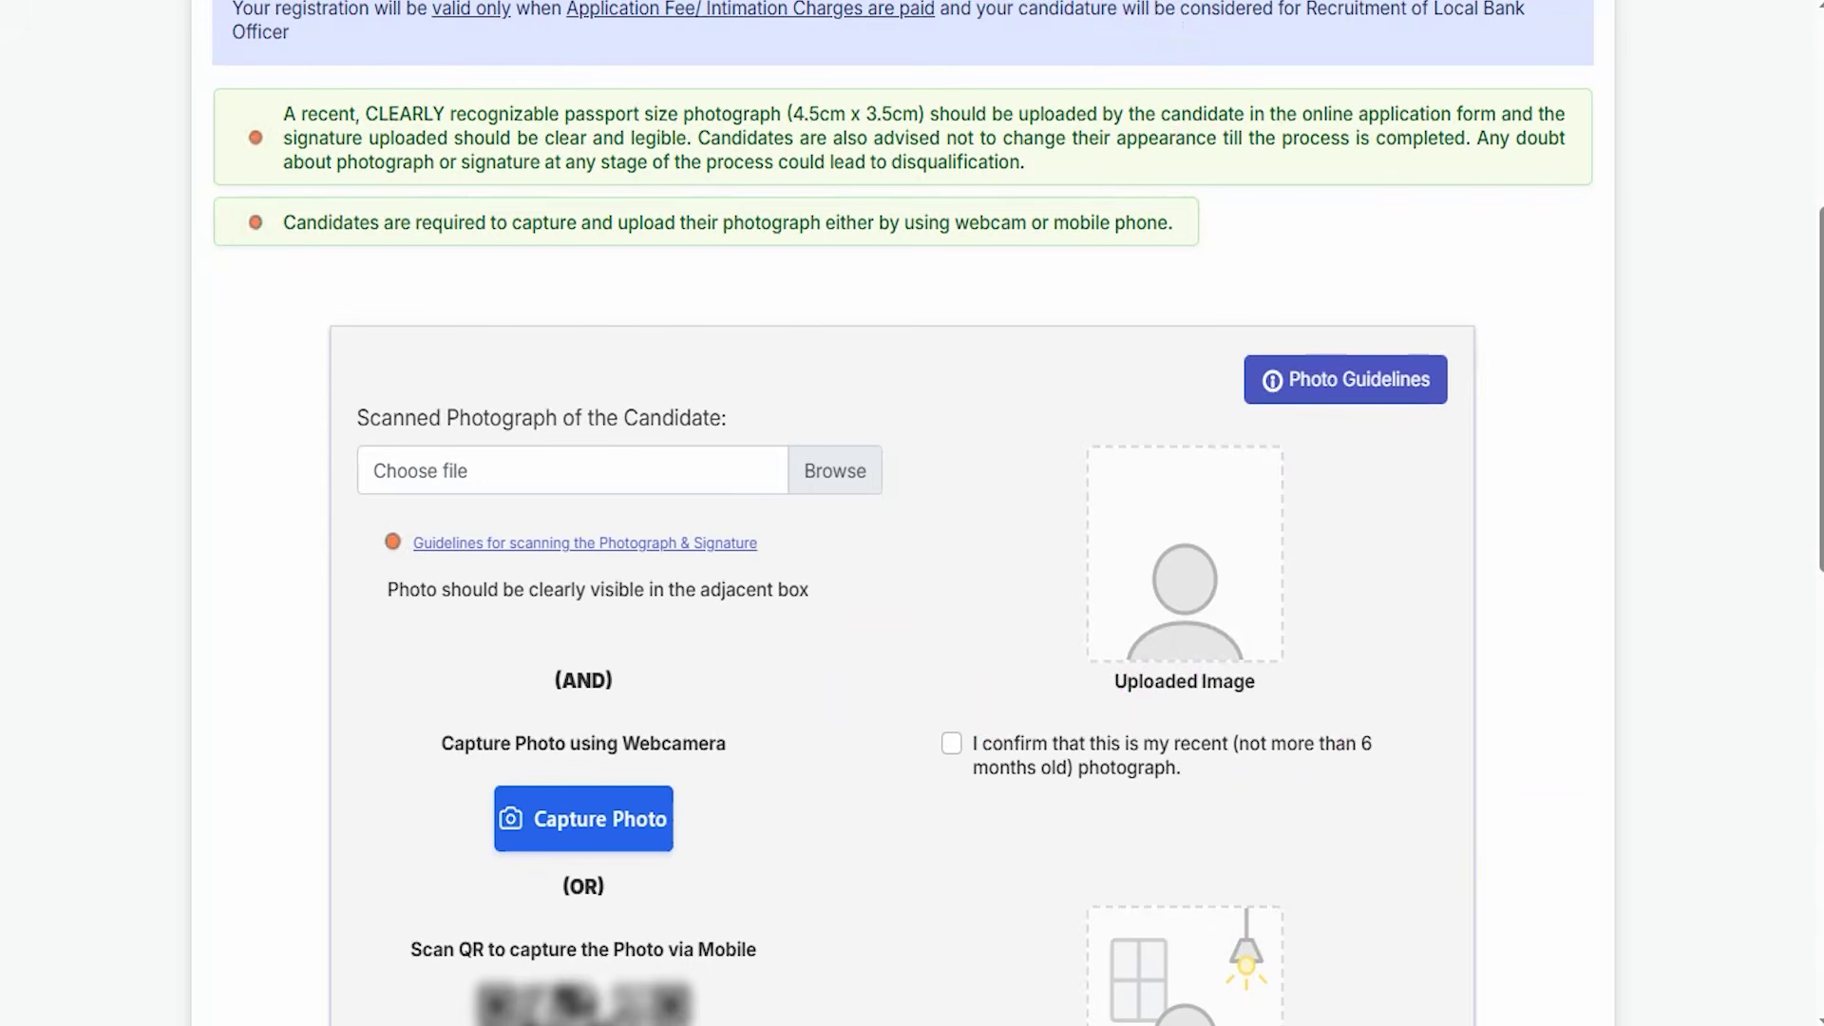
Open the guidelines for scanning the photograph and signature, and highlight the photograph's dimensions in centimetres and its file size range
mouse_move(358, 507)
left_mouse_down()
mouse_move(488, 511)
mouse_move(806, 574)
left_mouse_up()
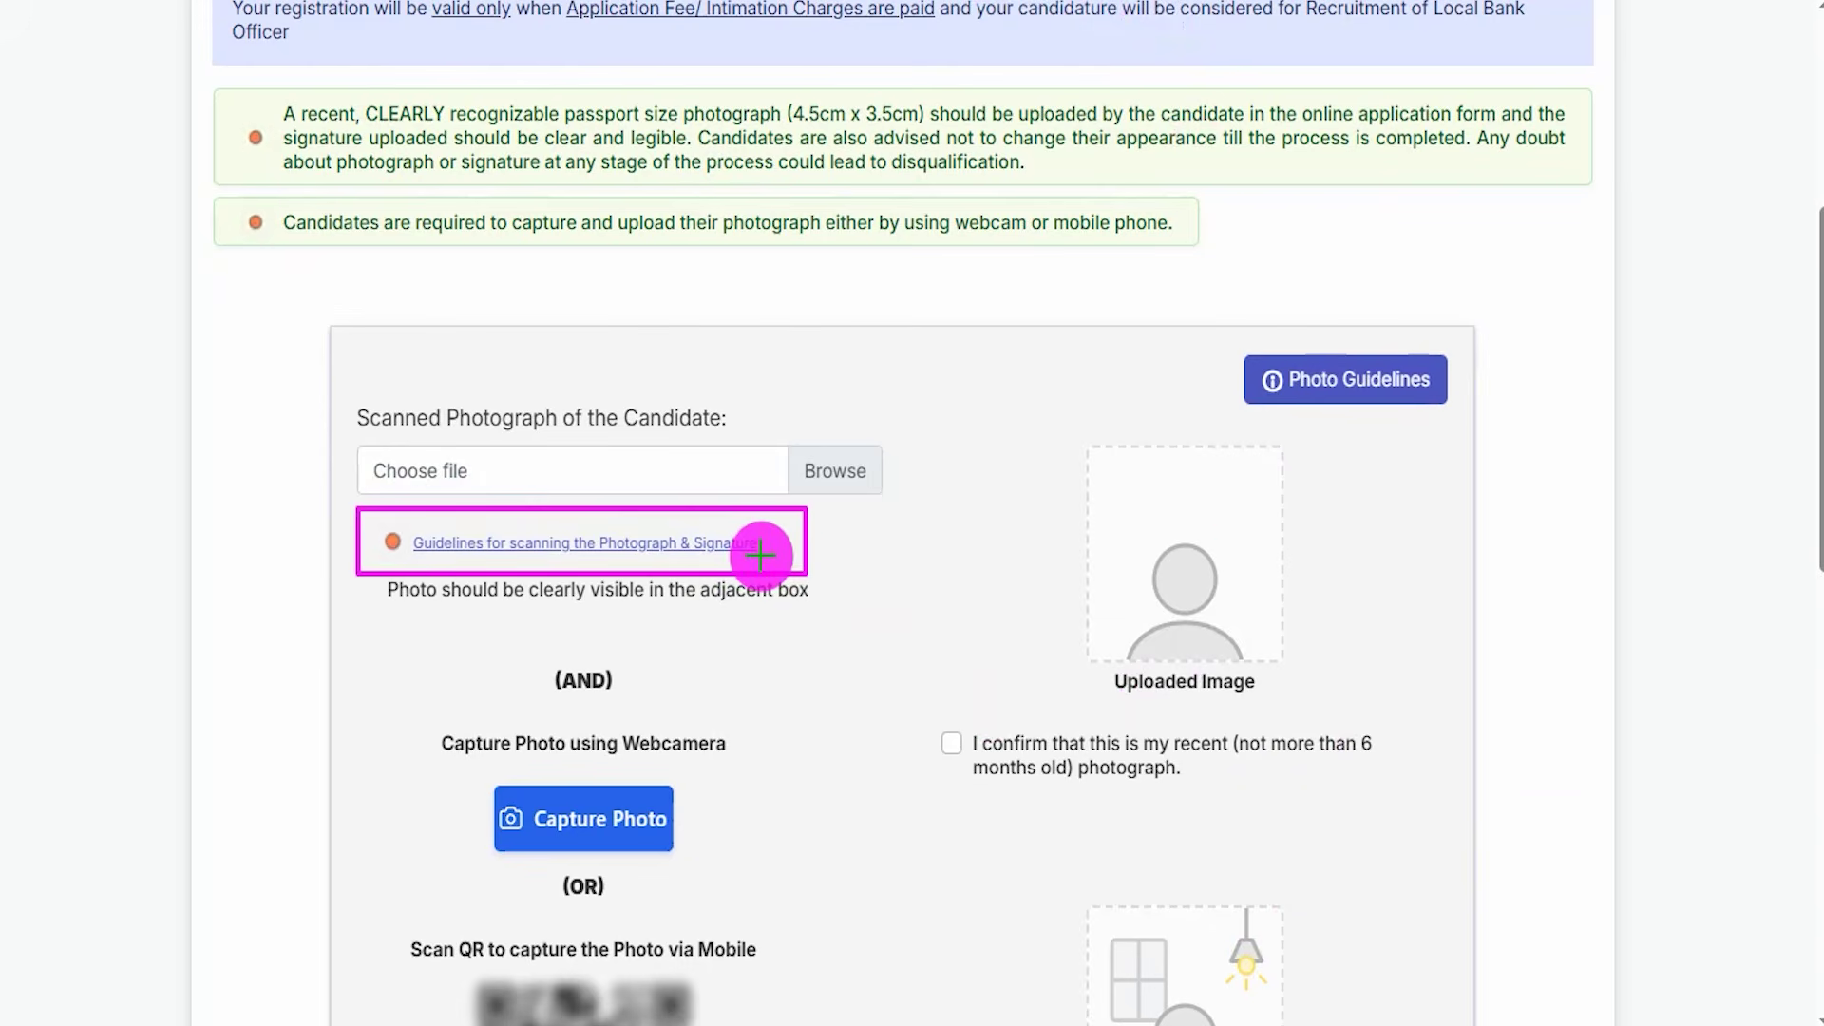
key("e")
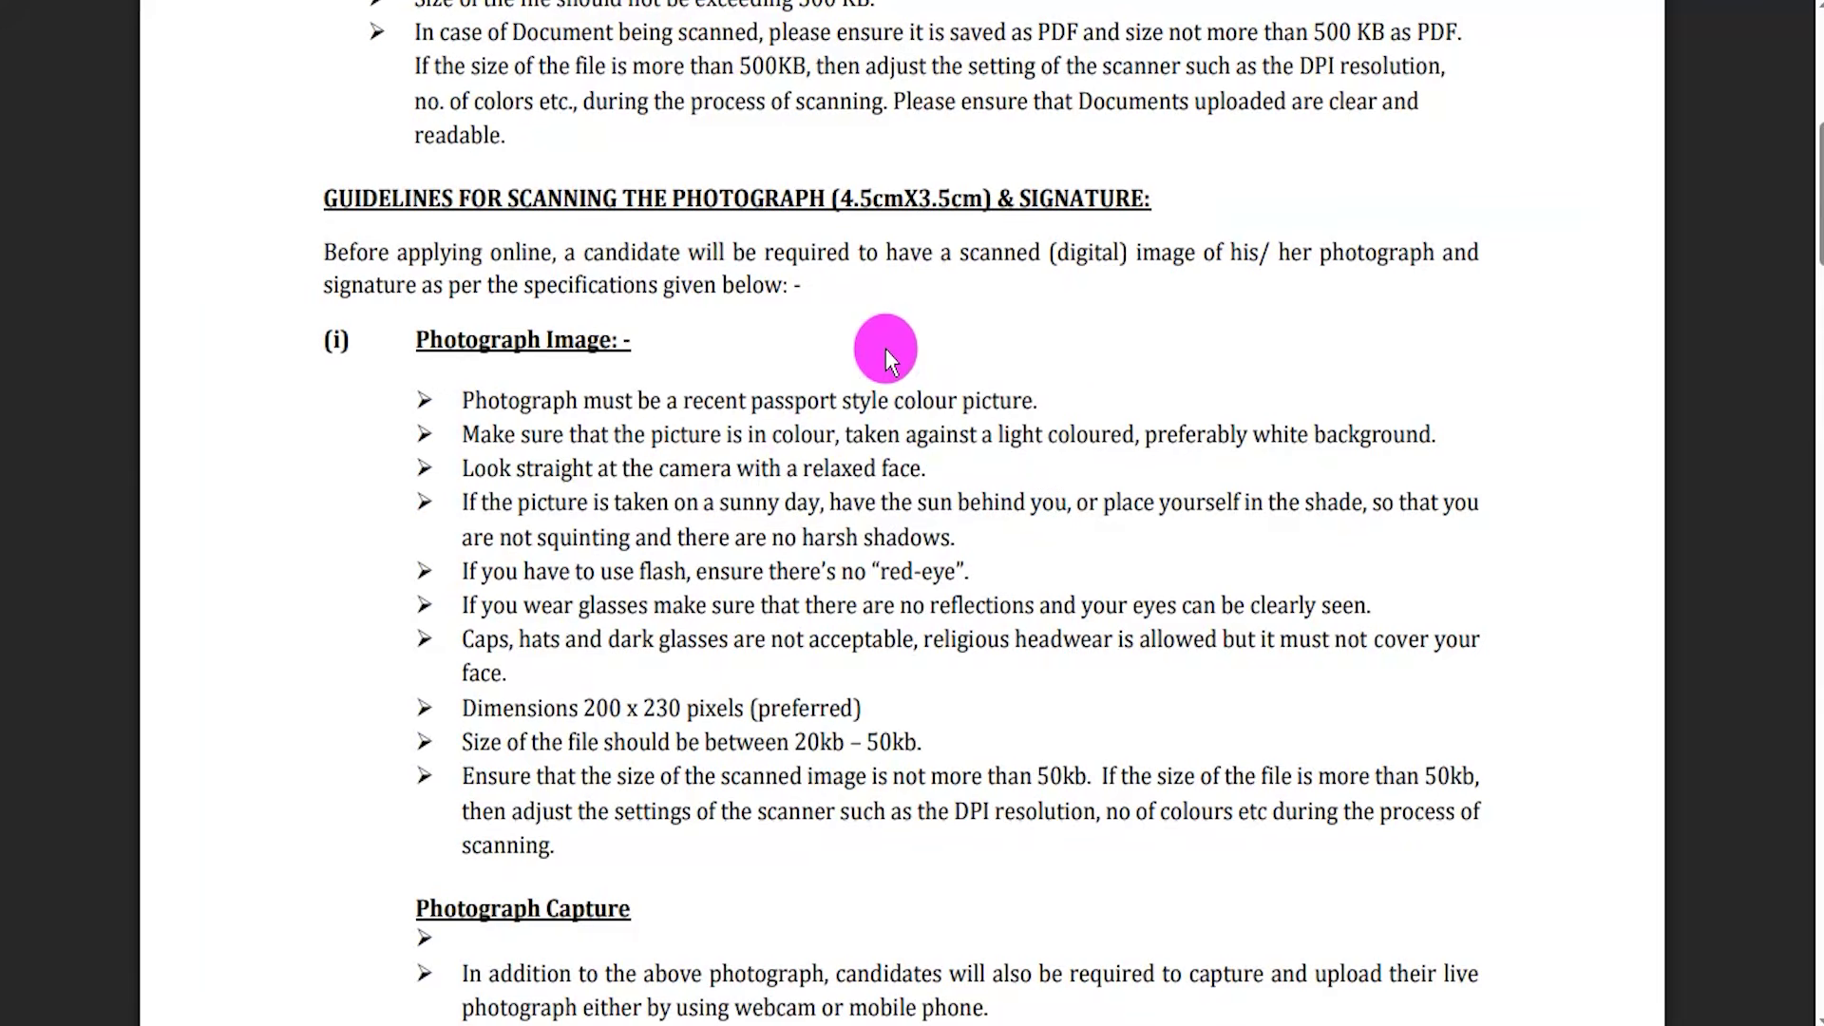
left_click_drag(839, 199, 972, 194)
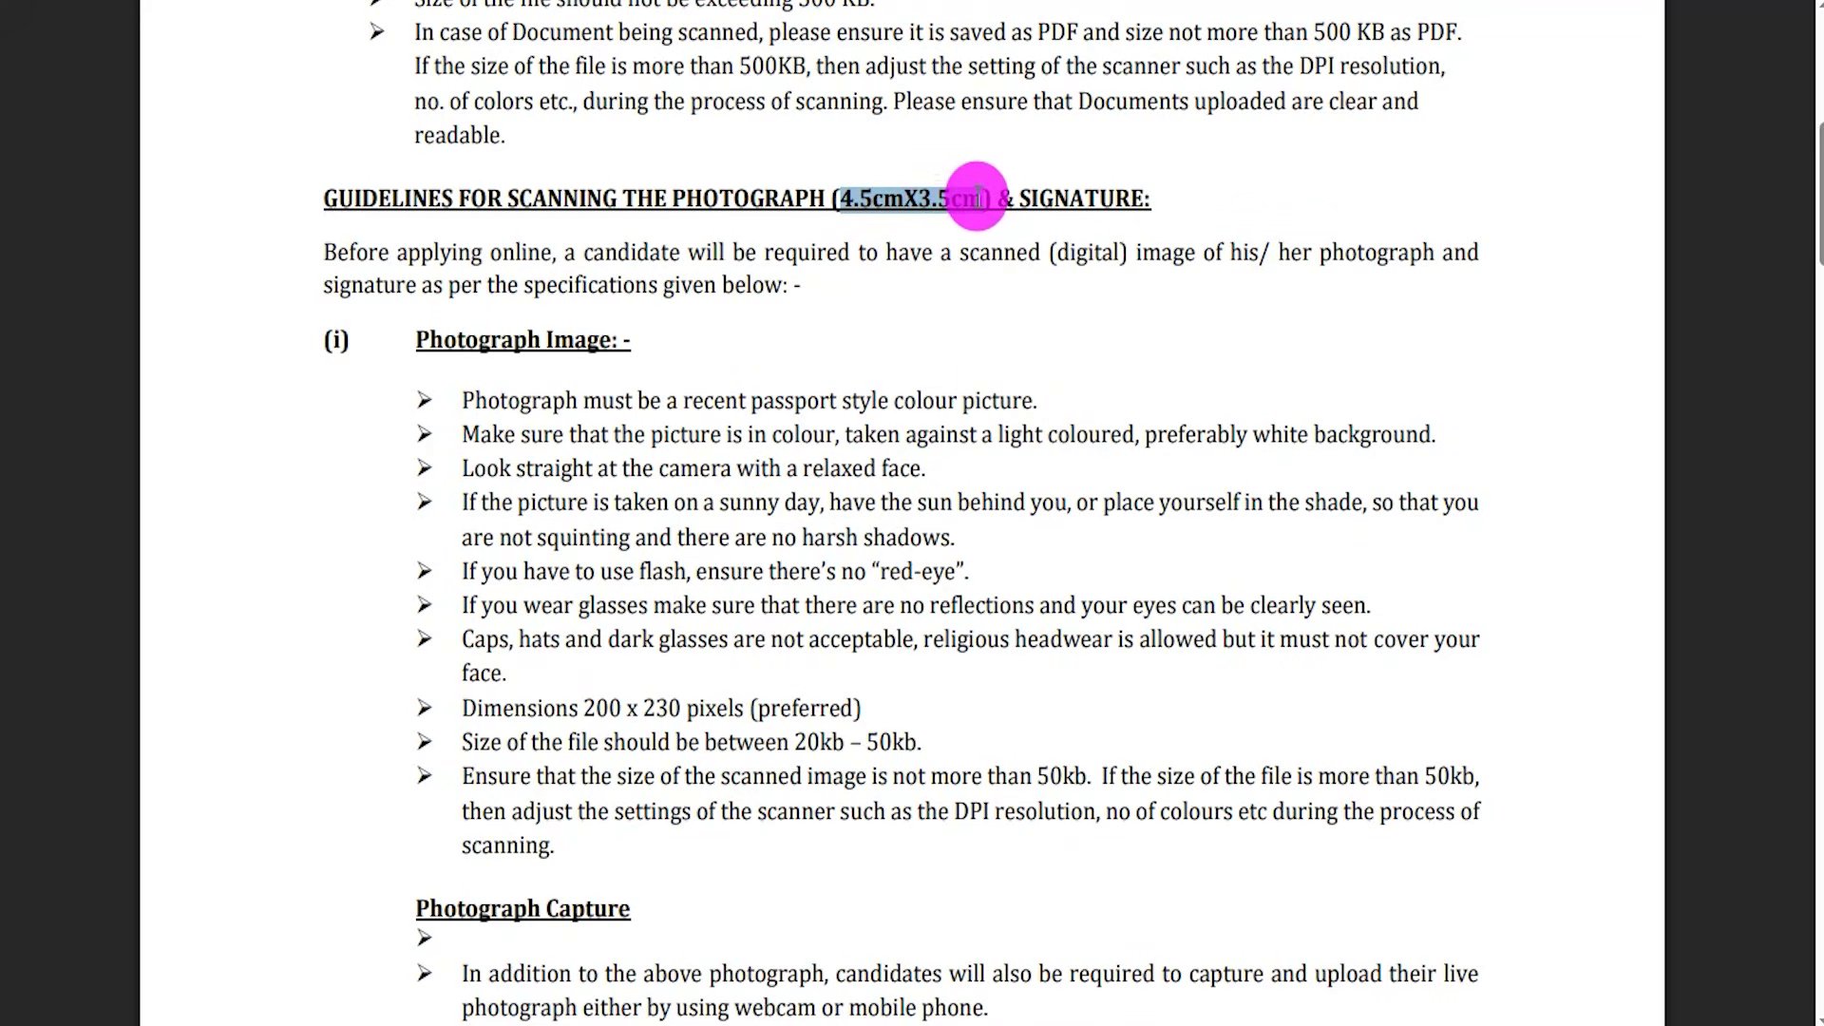
left_click_drag(794, 742, 920, 742)
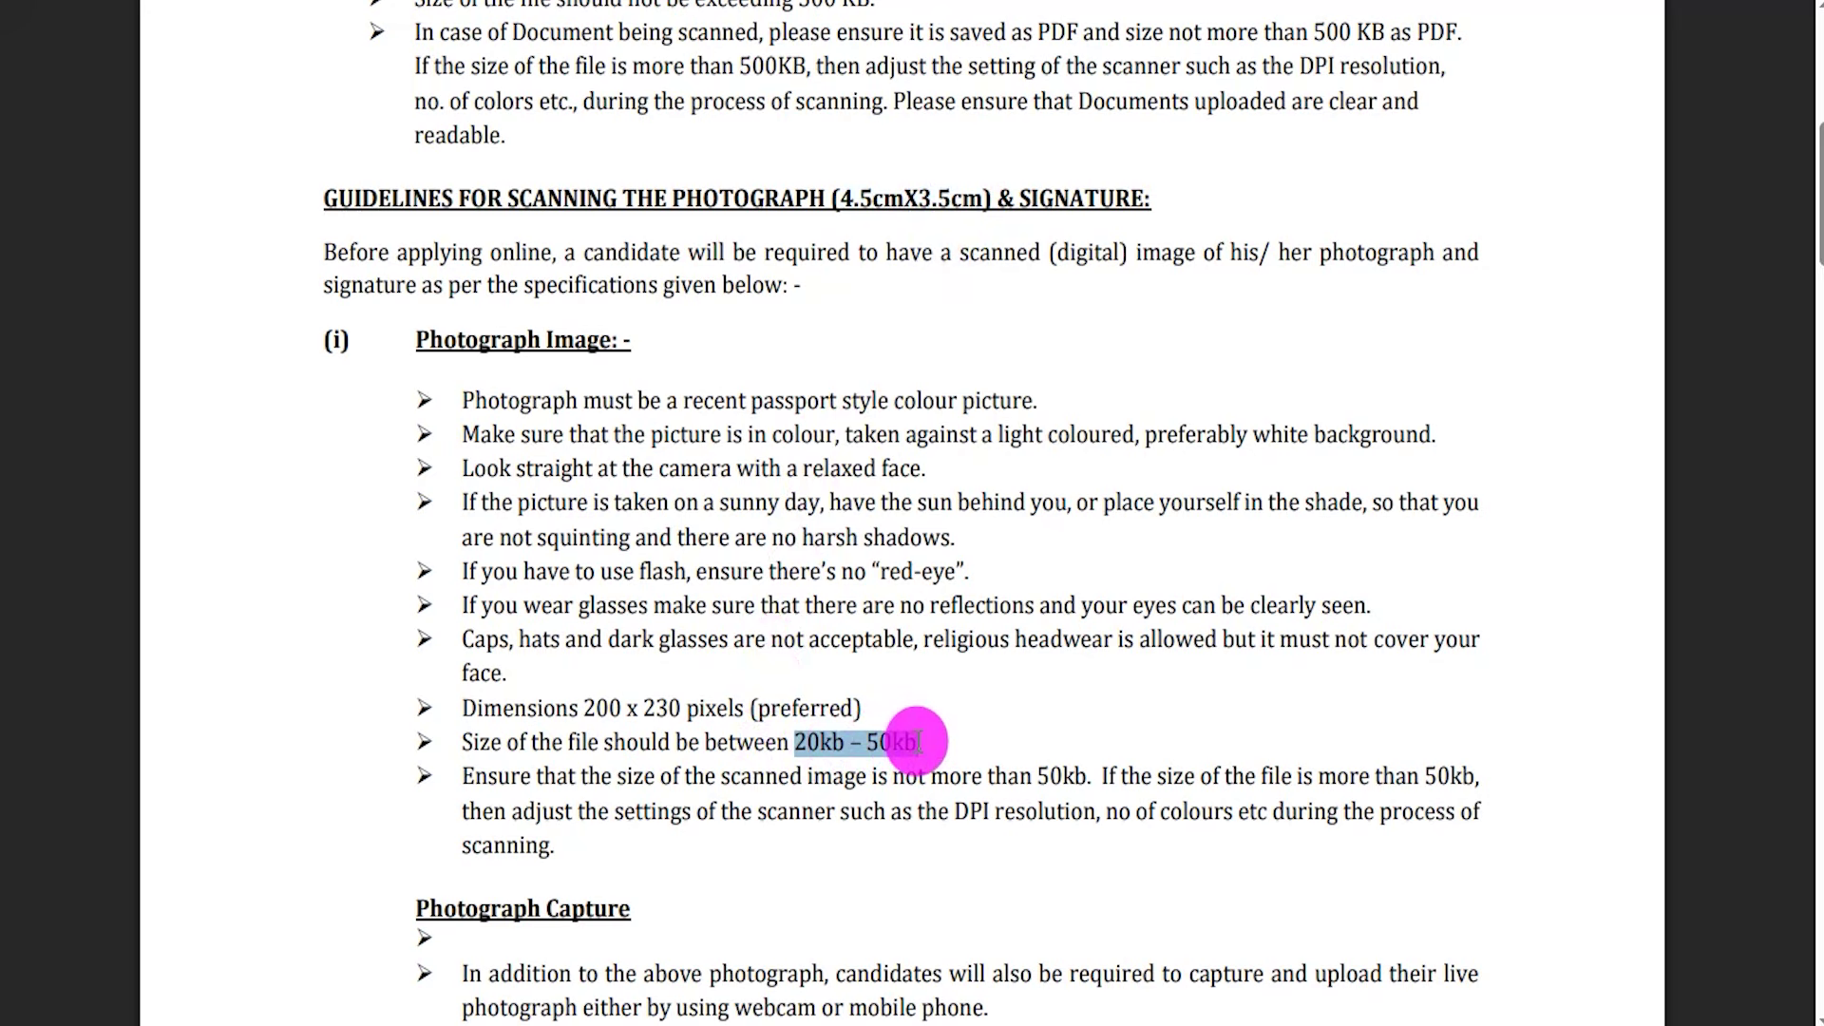
Highlight the Photograph Capture heading in the guidelines and read its instructions for capturing a live photo by webcam or mobile phone
scroll(631, 481, "down", 4)
left_click_drag(457, 485, 629, 477)
scroll(646, 619, "down", 3)
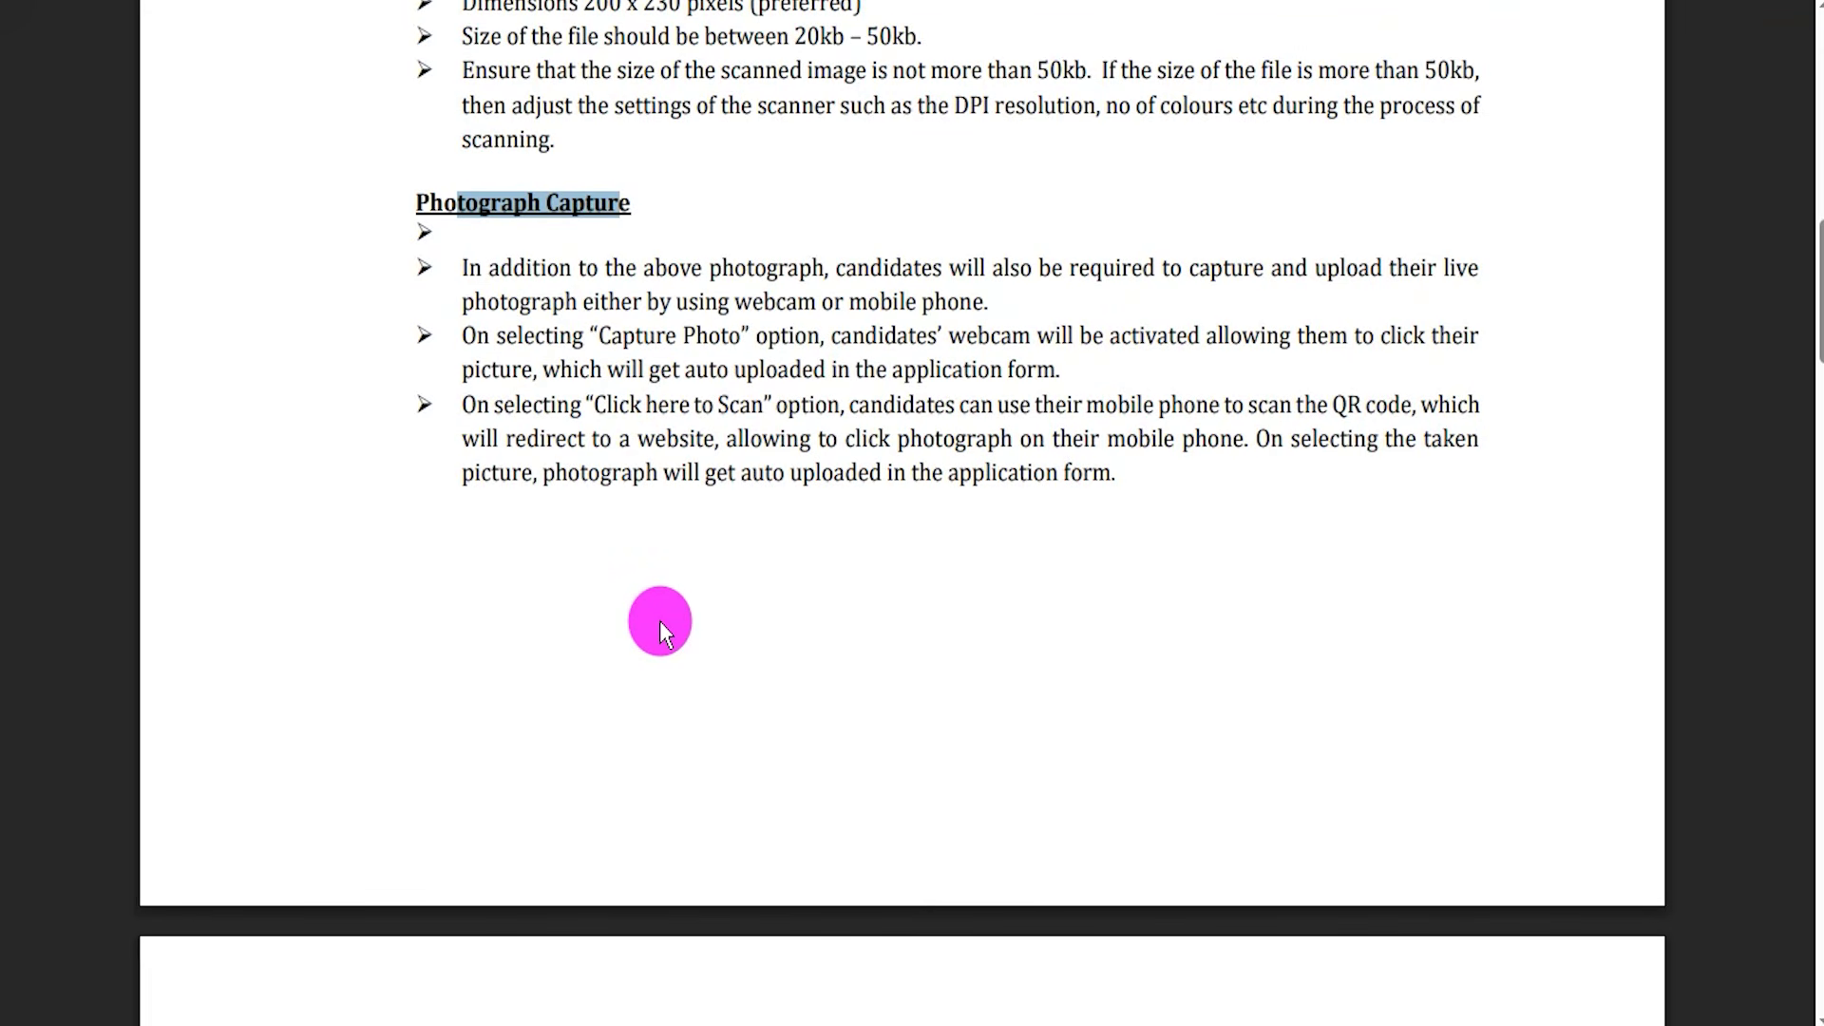
scroll(659, 619, "down", 4)
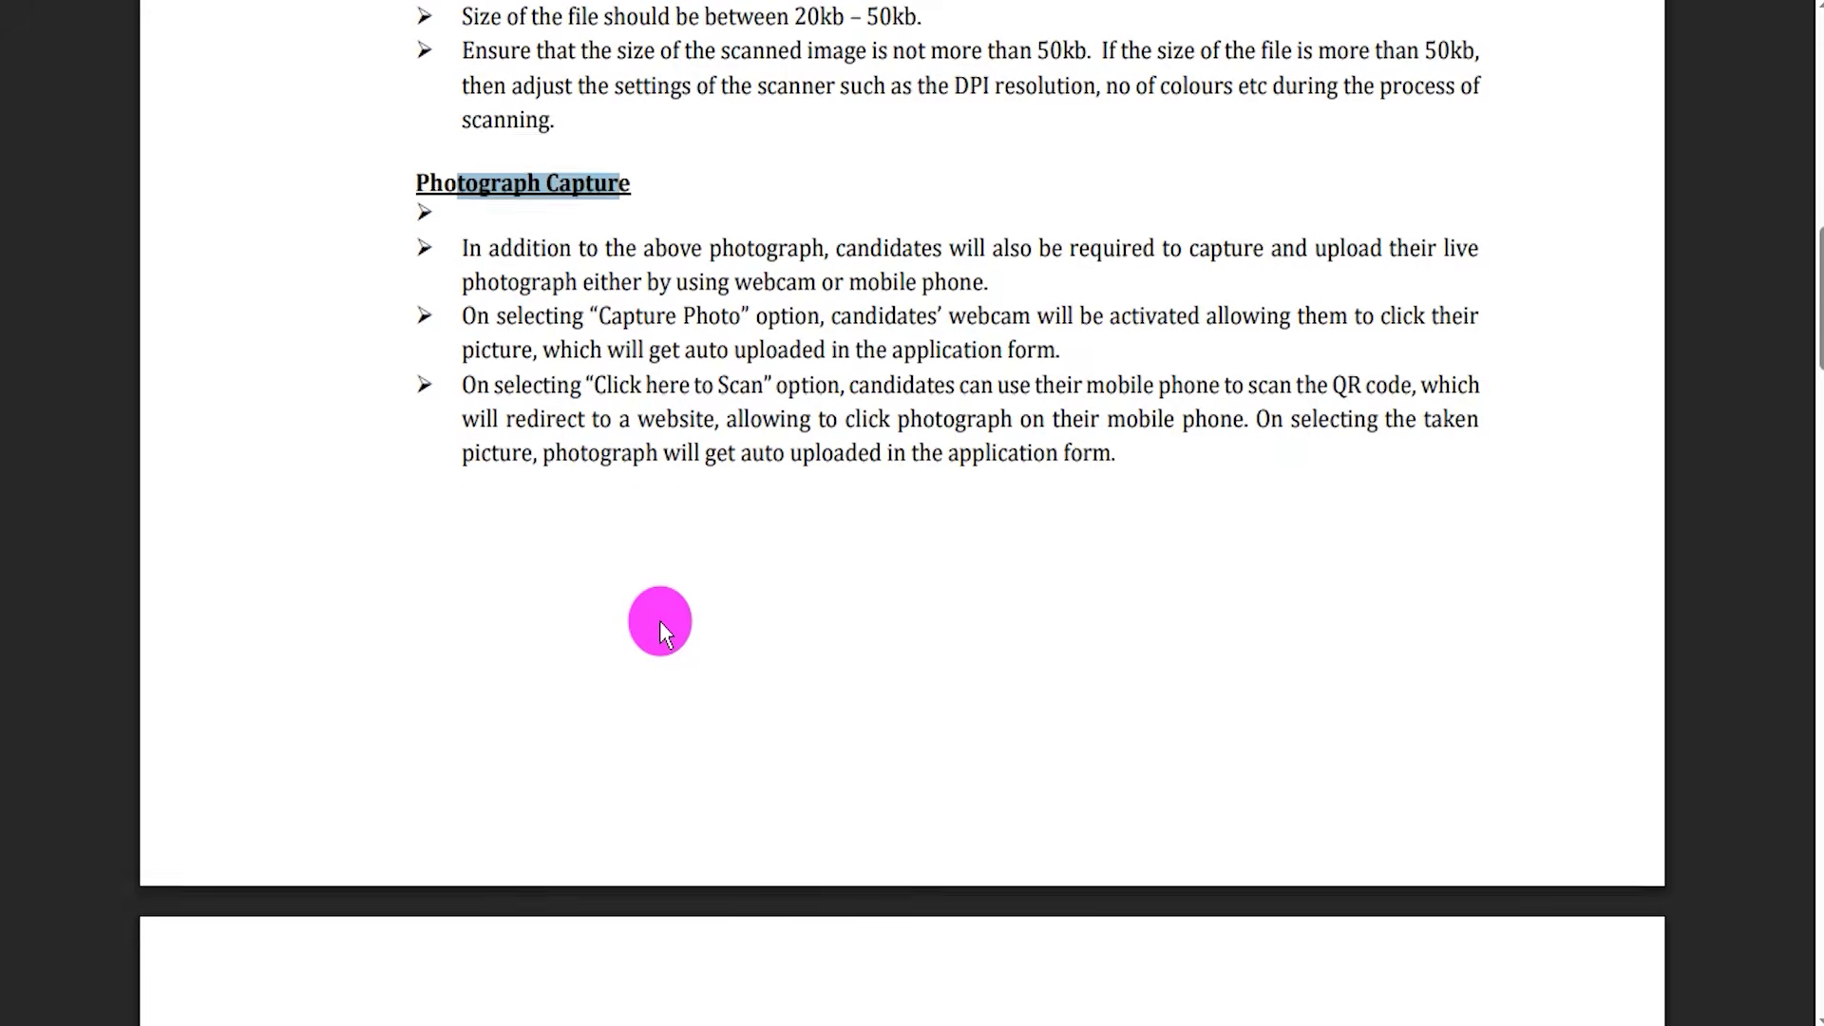
Read the Do's and Don'ts of Photo Capture table and highlight the Signature Imaging heading in the guidelines
scroll(660, 620, "down", 2)
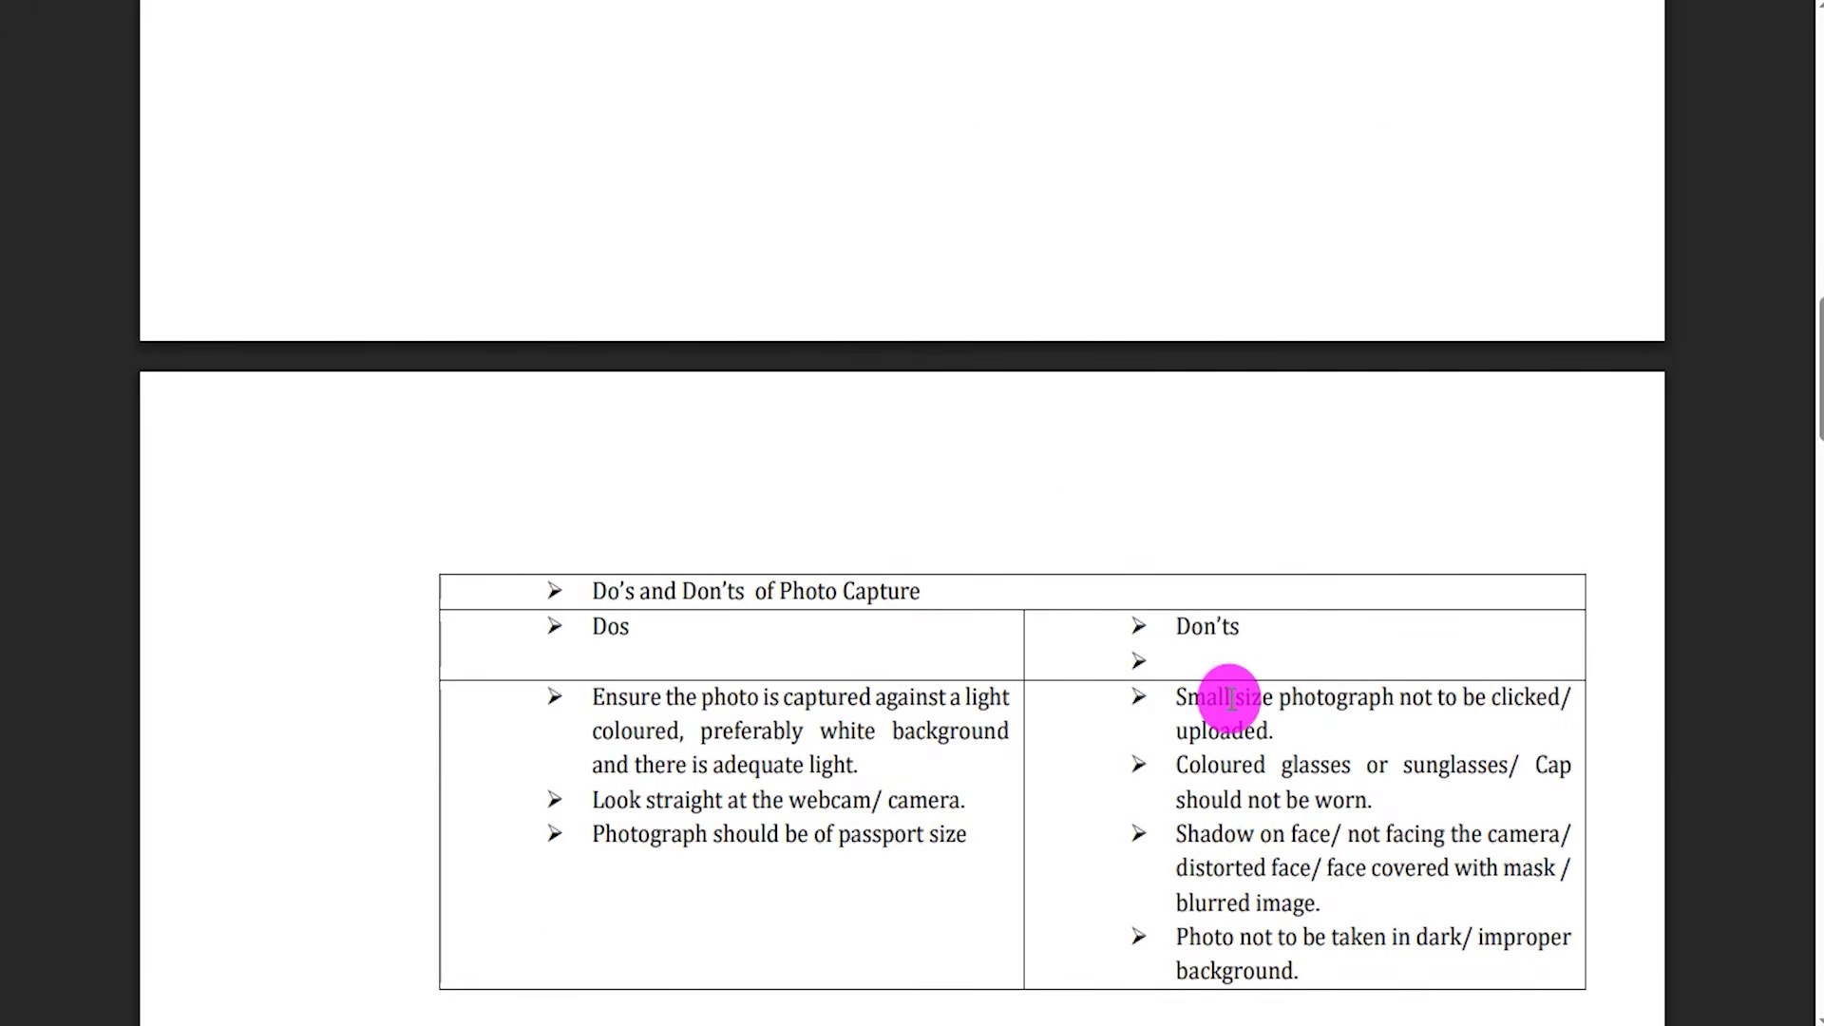
scroll(836, 684, "down", 4)
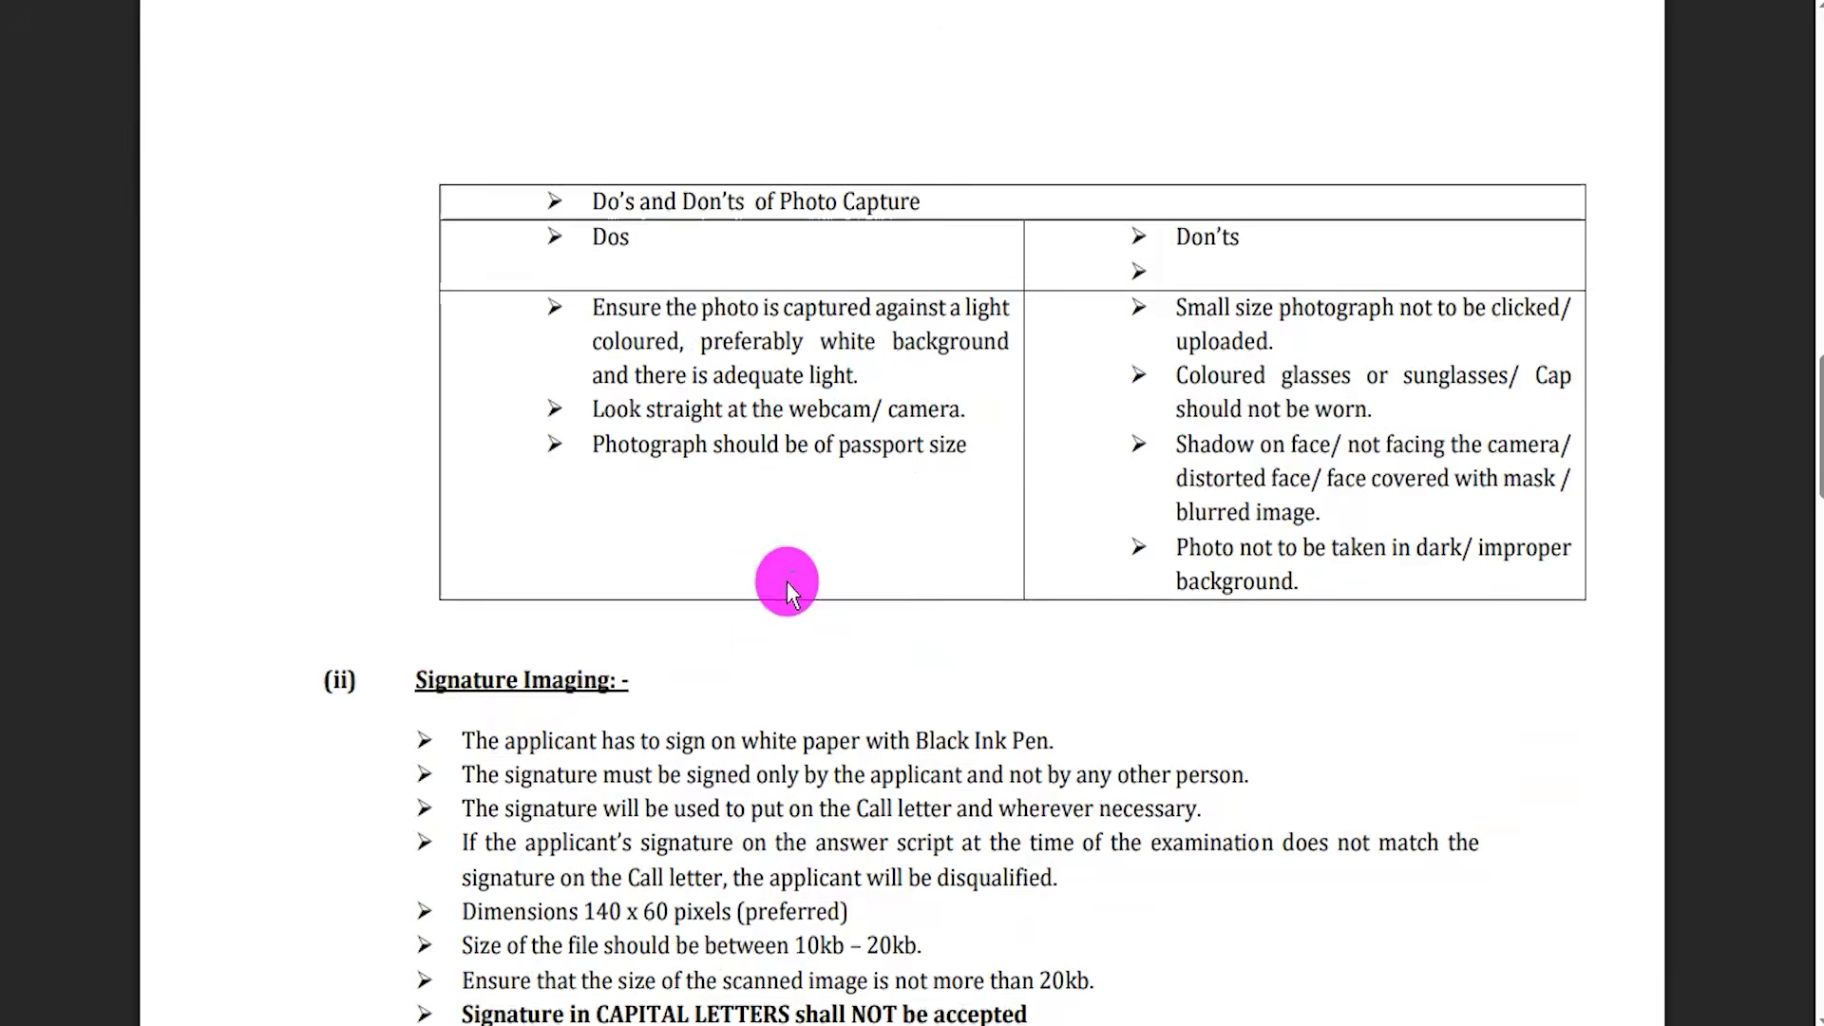
left_click_drag(416, 649, 554, 648)
scroll(556, 665, "down", 3)
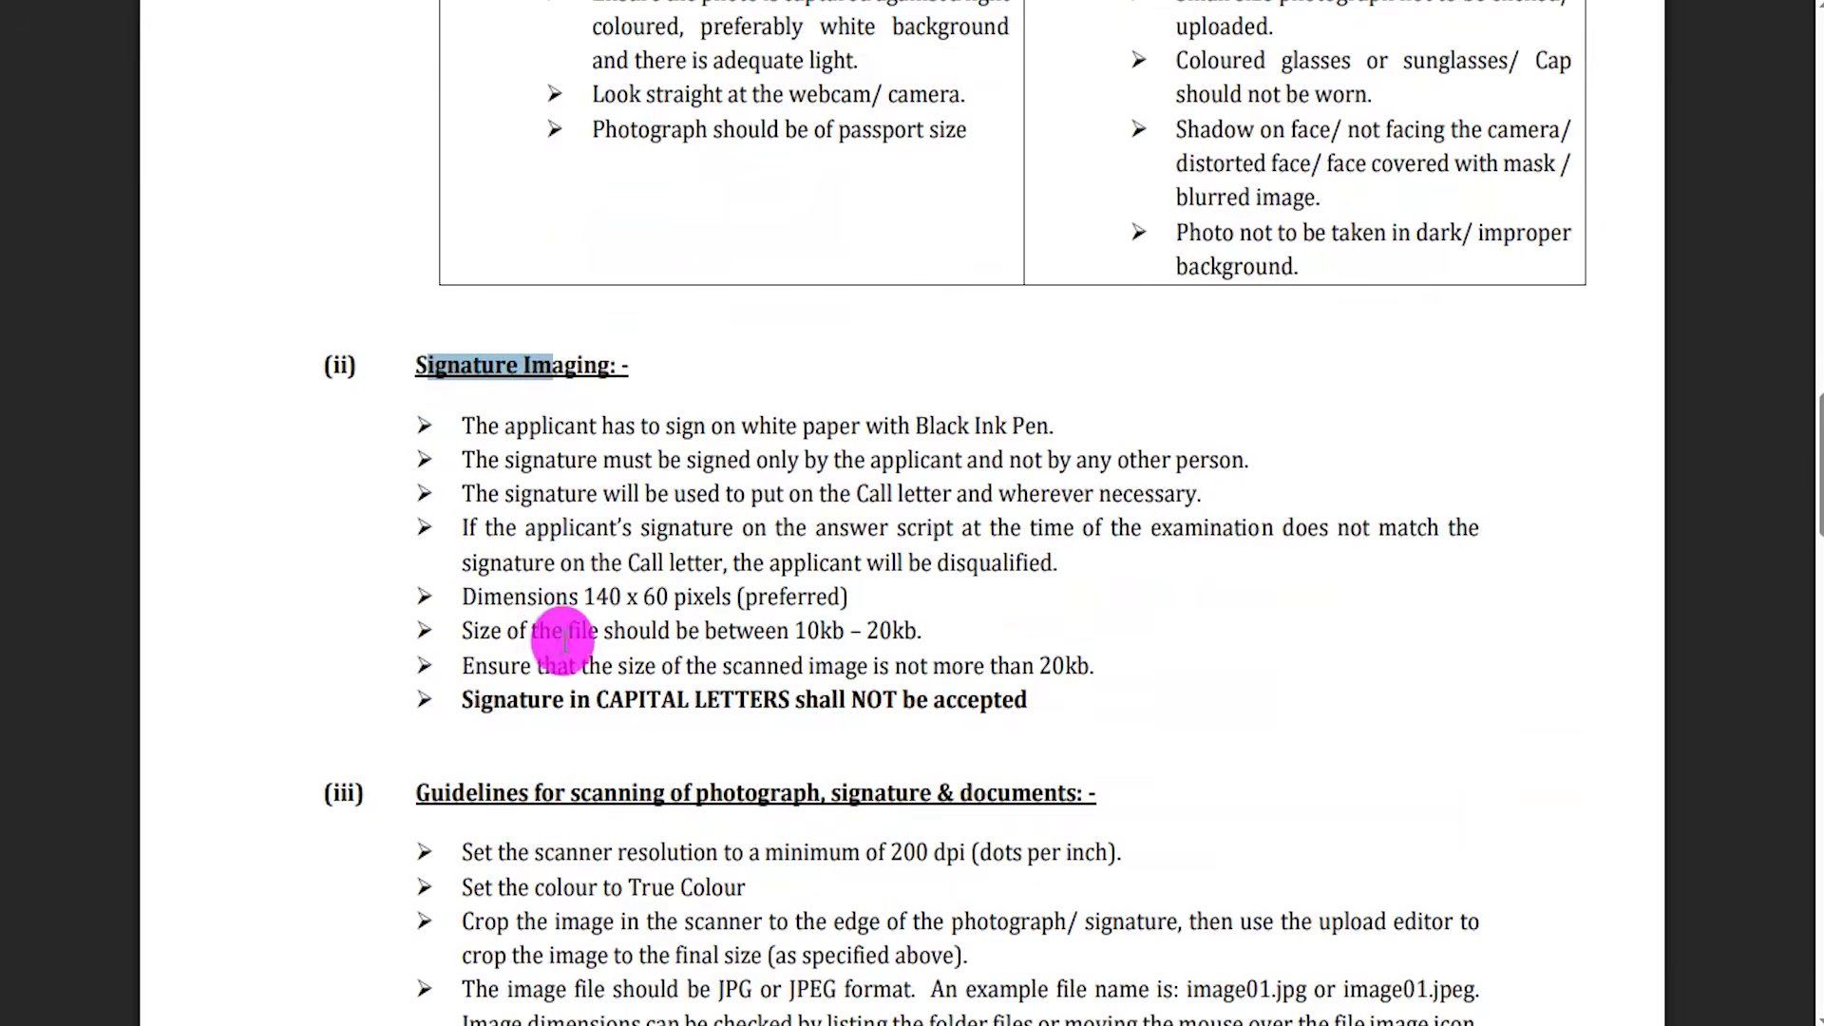
Highlight the signature's black ink pen requirement, its file size range and the rule against capital letters
left_click_drag(808, 424, 998, 425)
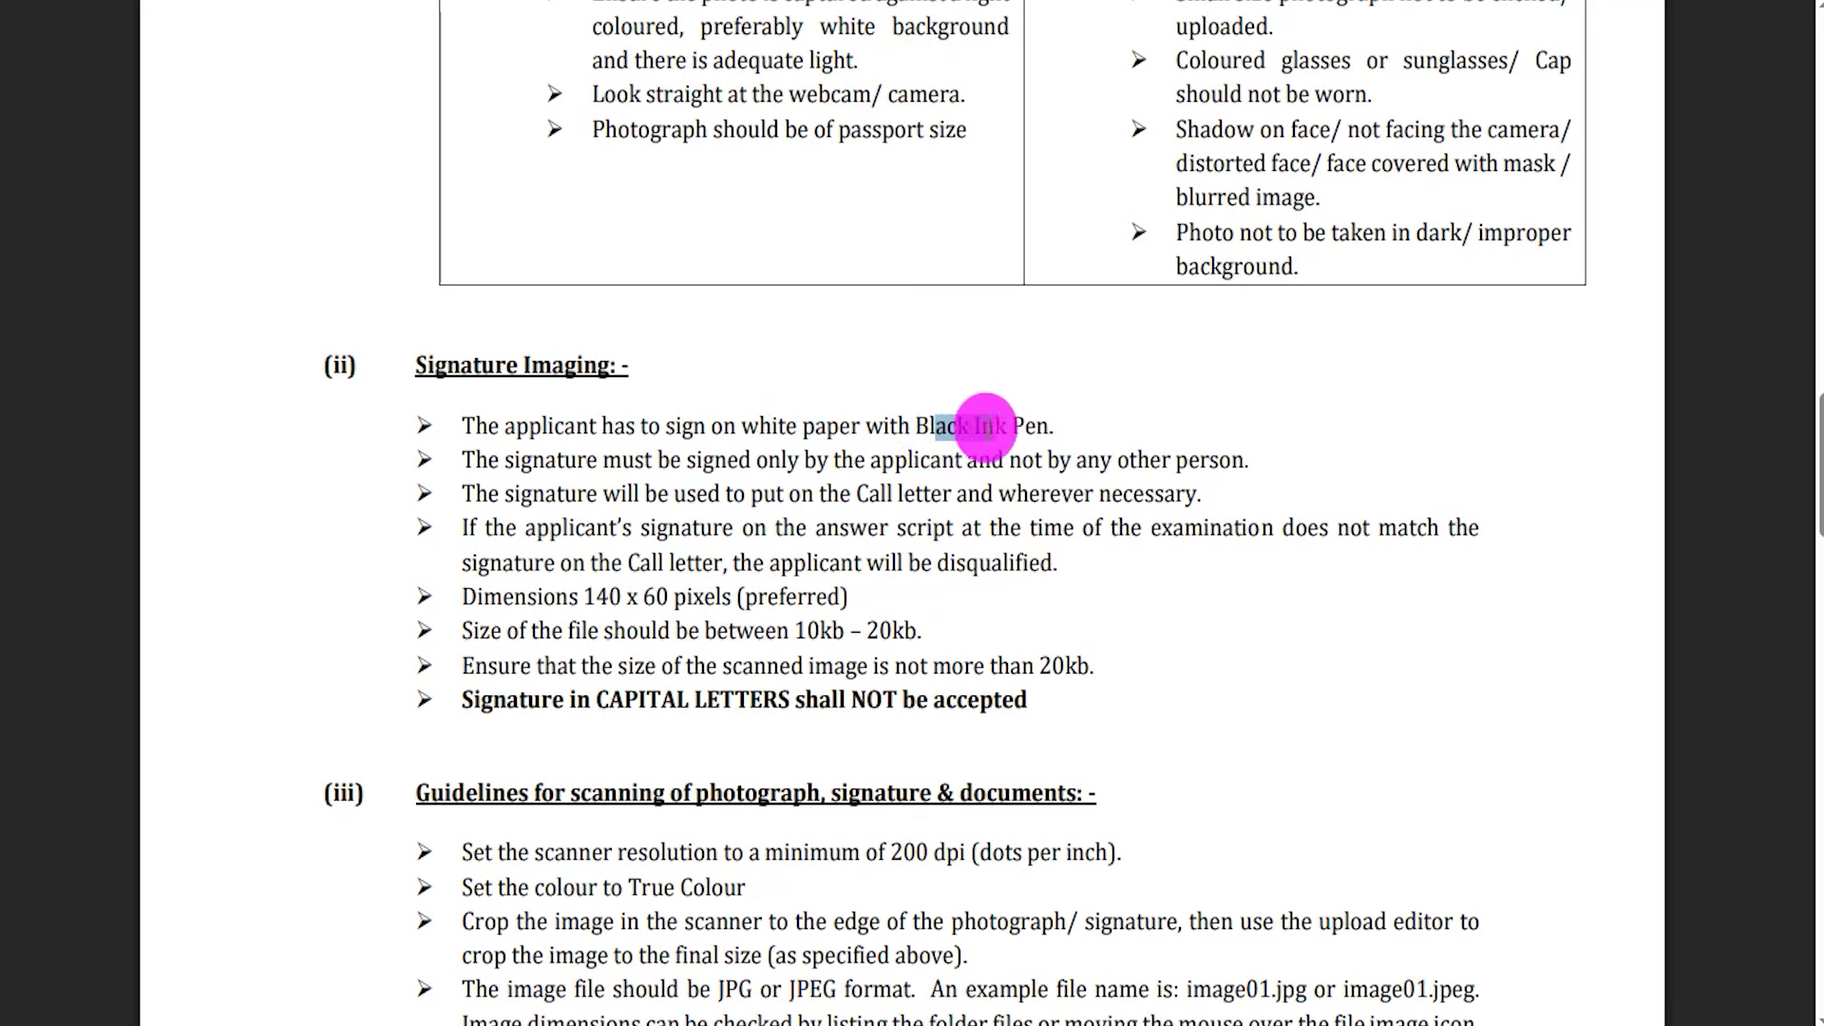
left_click_drag(583, 597, 912, 627)
left_click(799, 629)
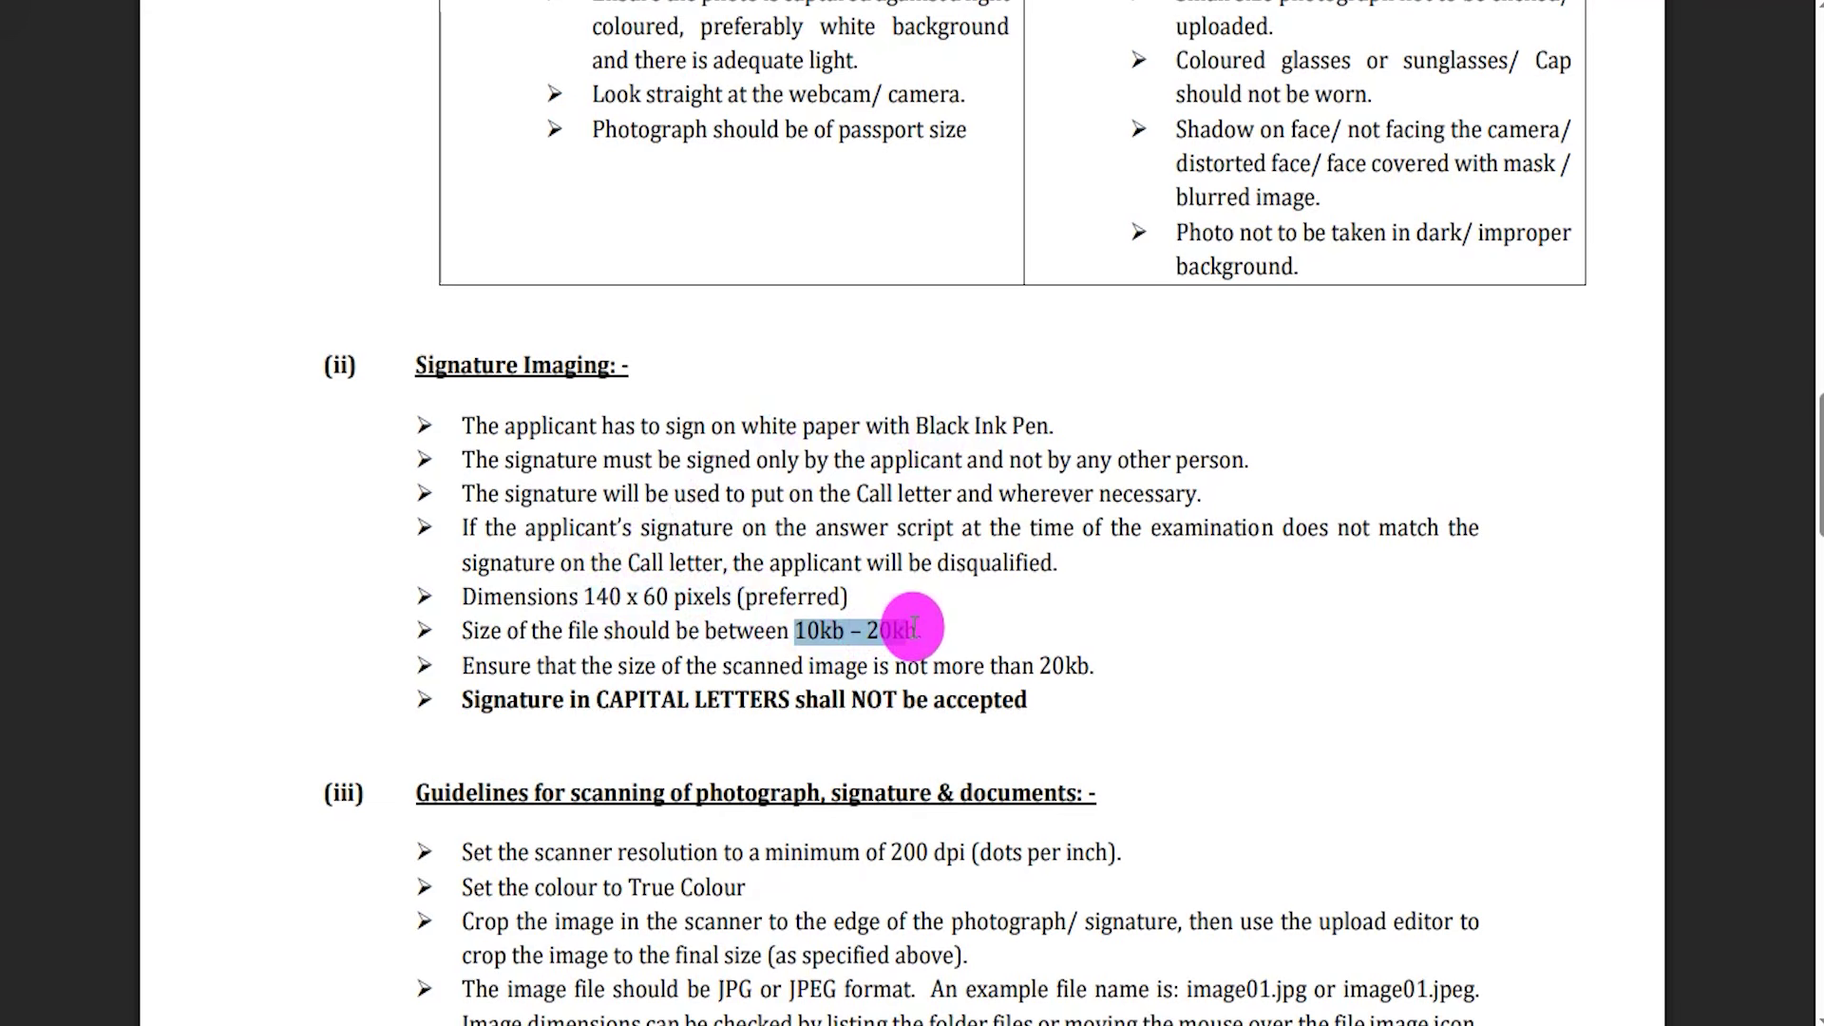
left_click_drag(609, 700, 893, 701)
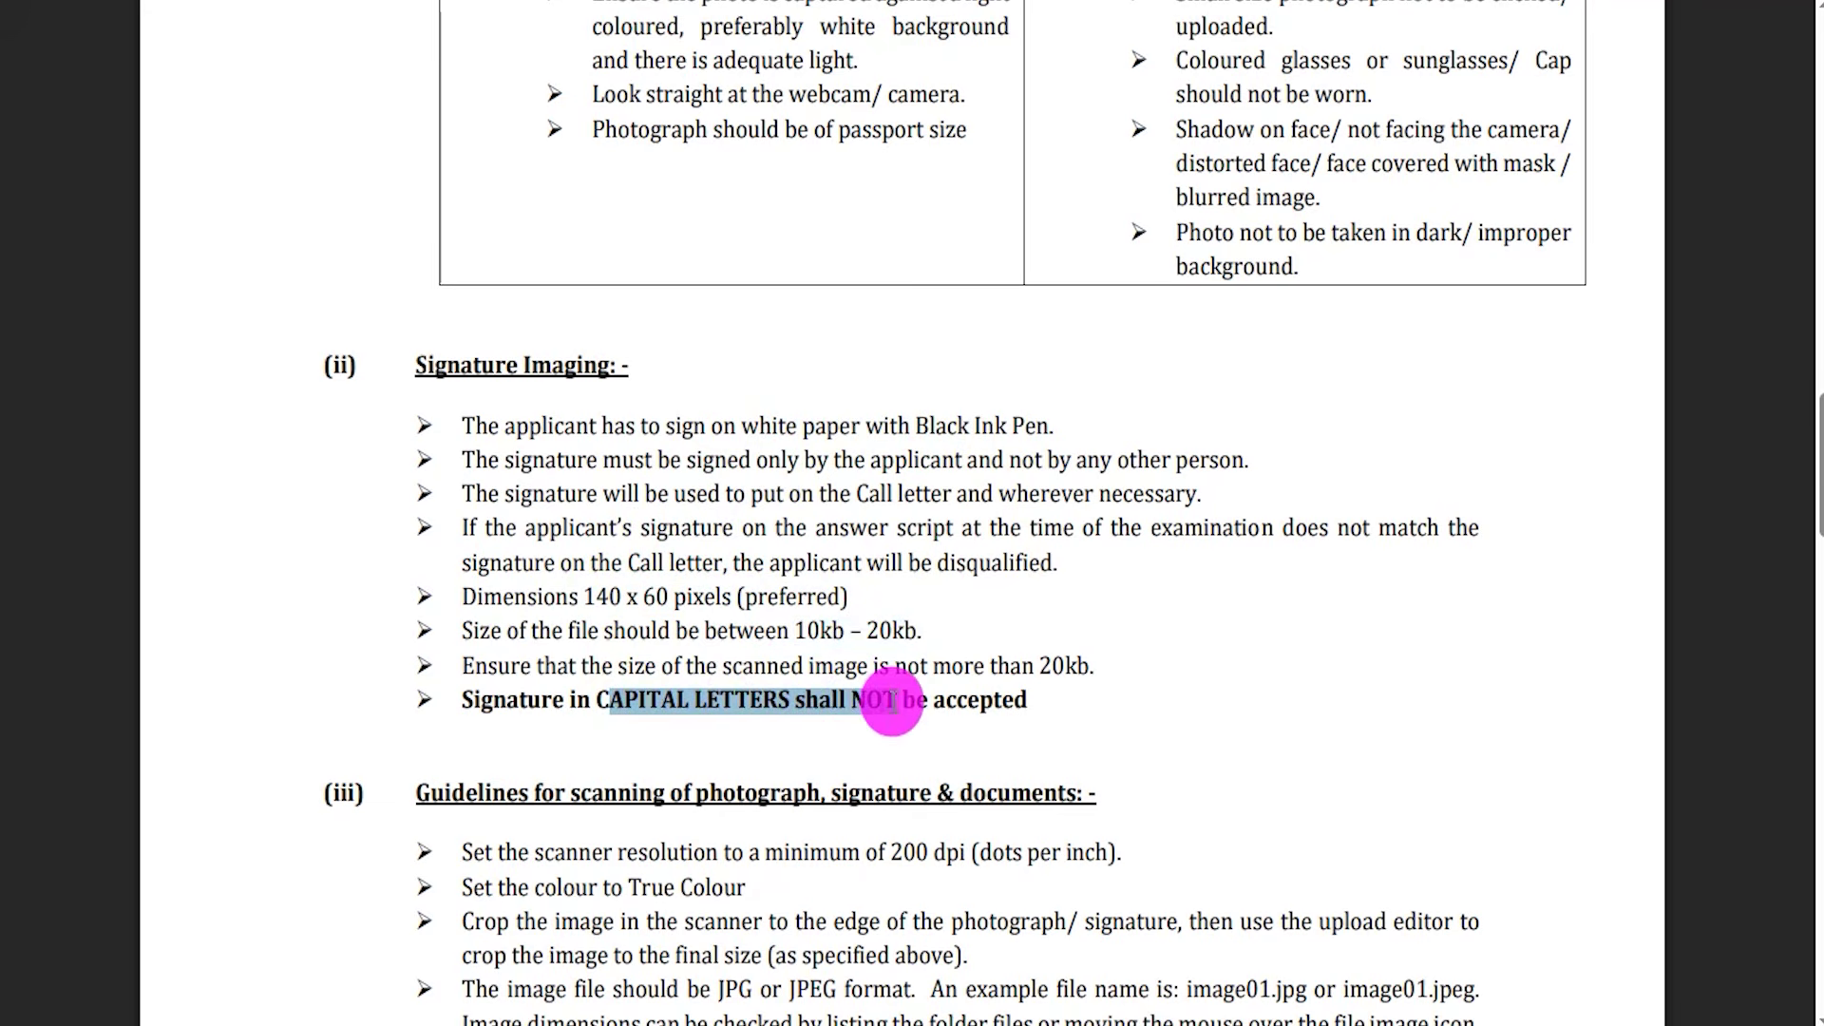
left_click(819, 631)
Return to the application page, review the invalid and valid examples in the Photo Guidelines, and close them
scroll(834, 631, "up", 10)
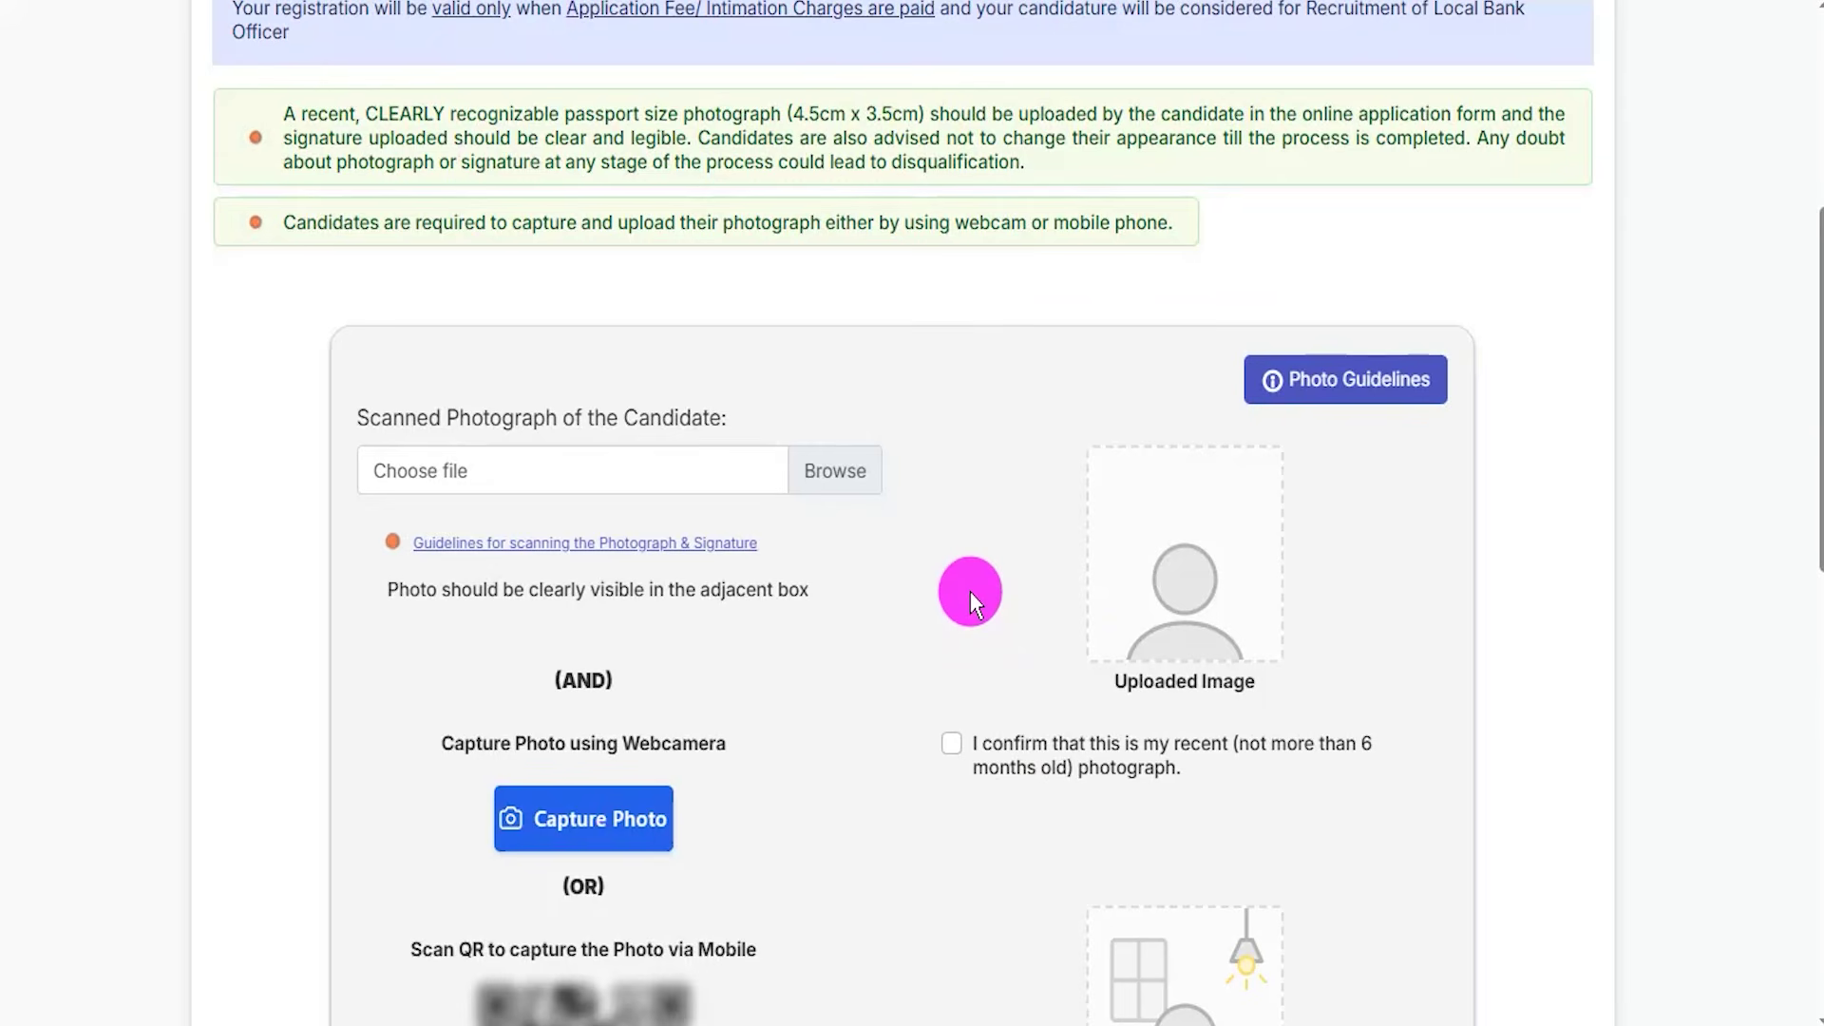
left_click(1356, 405)
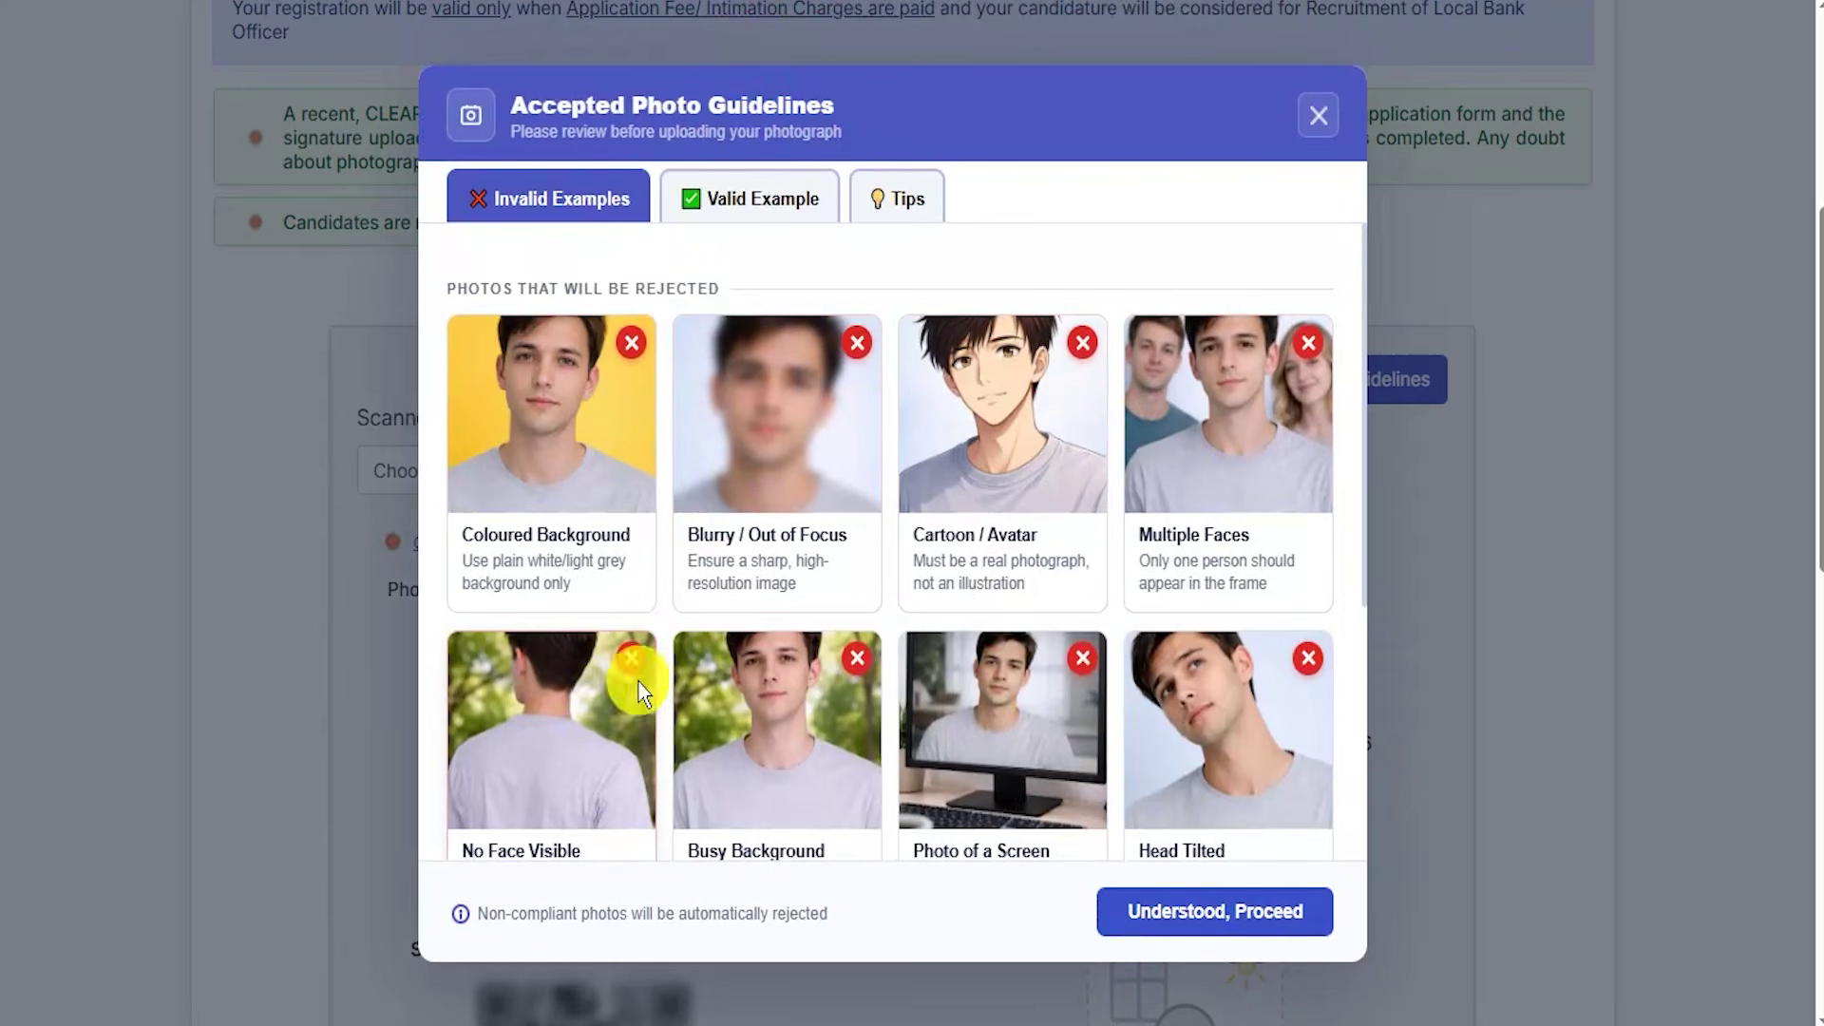
left_click(741, 192)
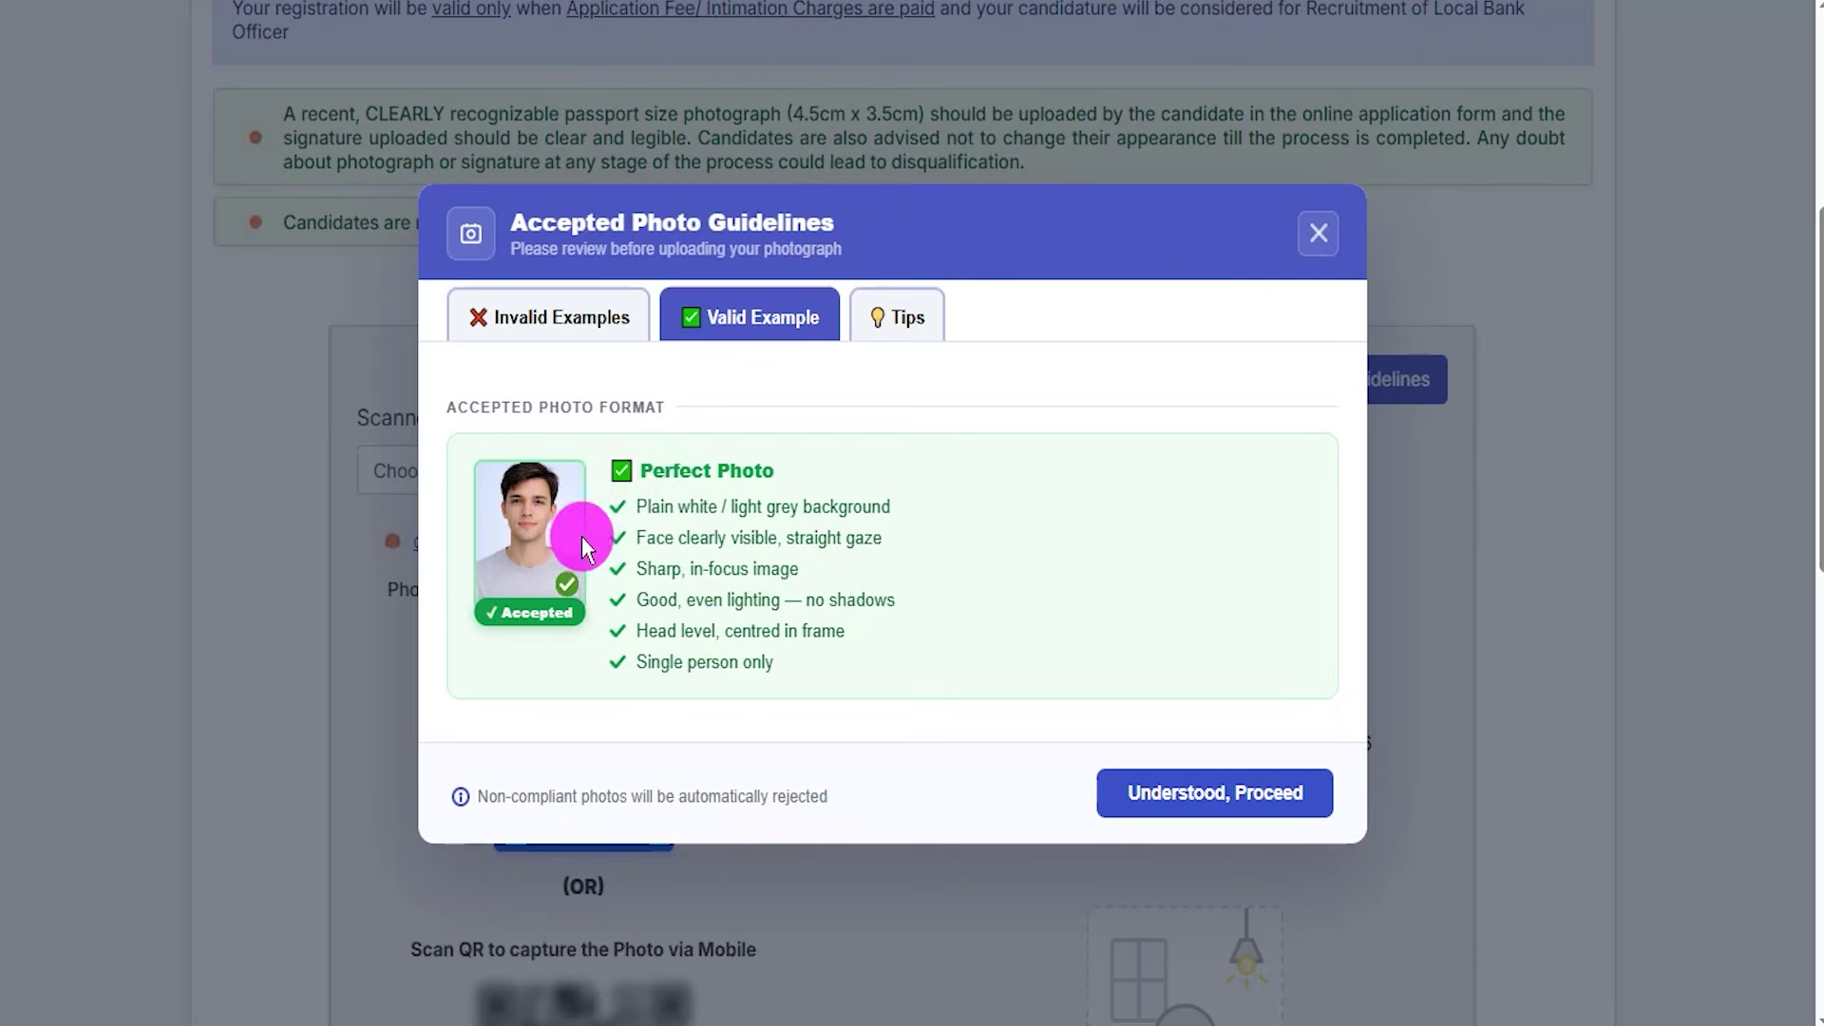
left_click(1315, 236)
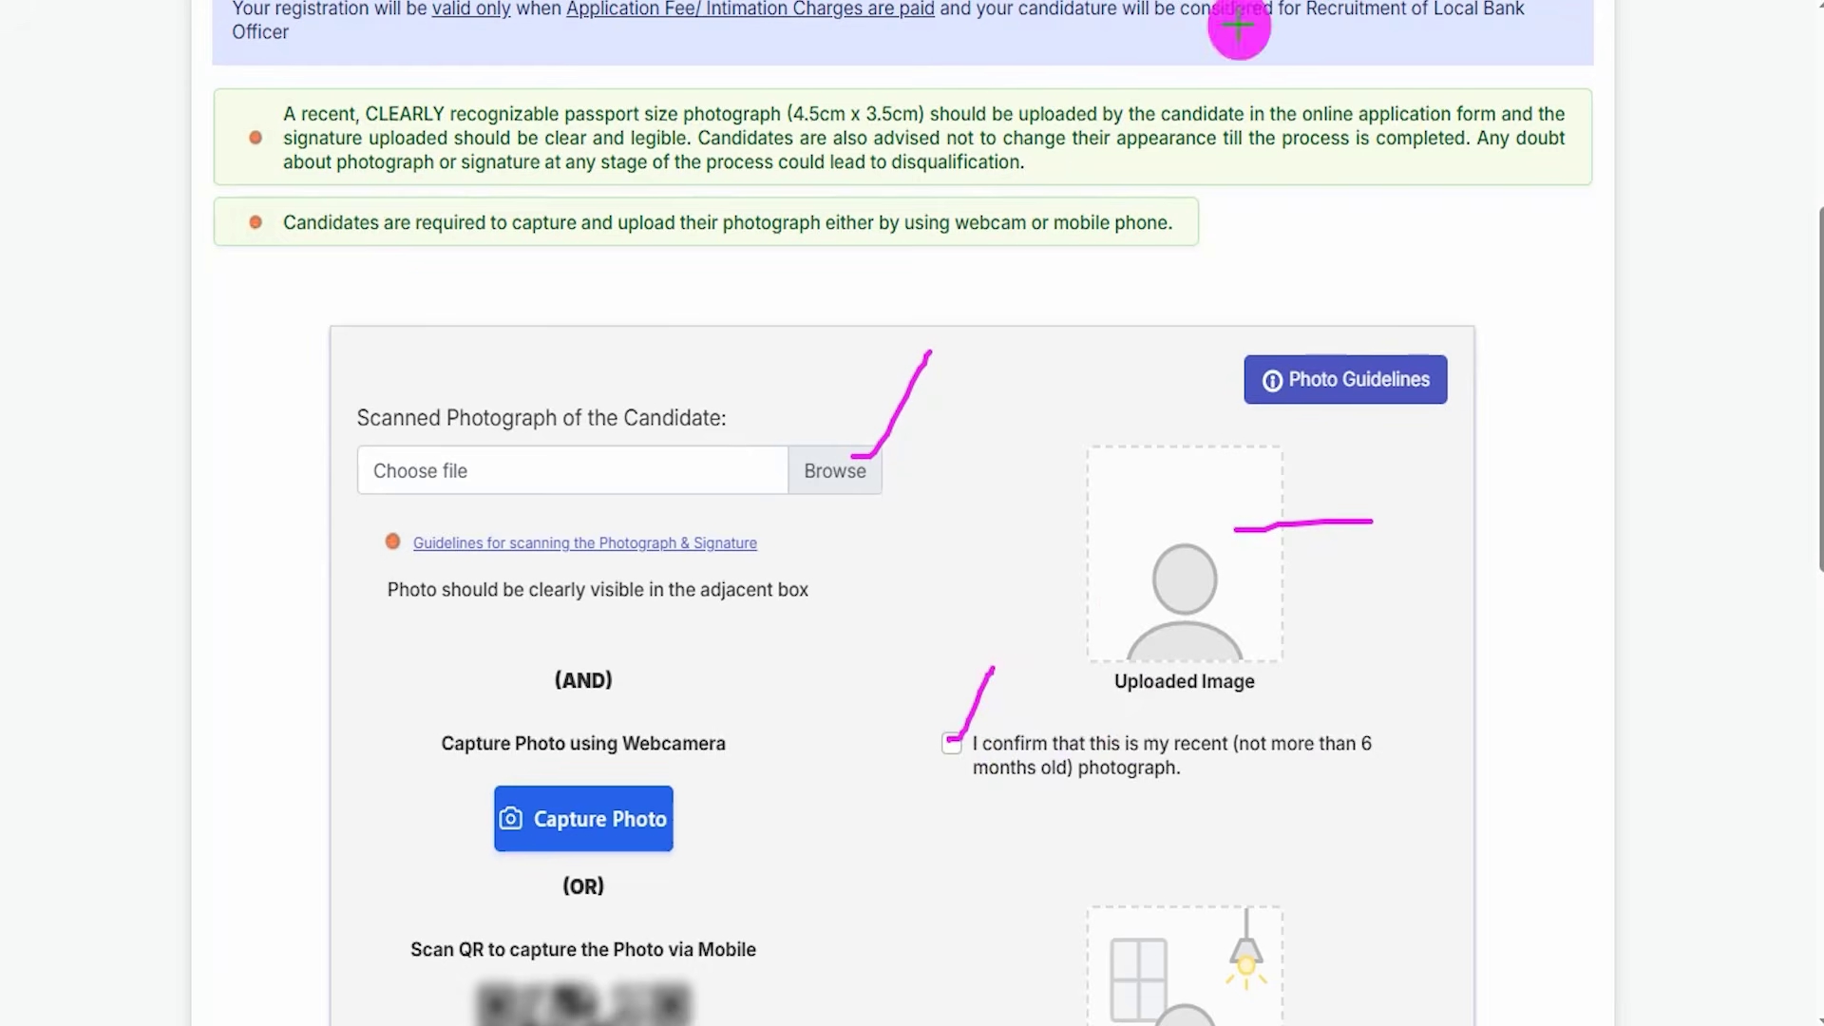
Mark the Capture Photo option for webcam capture with freehand strokes and examine the mobile QR scan option
scroll(631, 566, "down", 5)
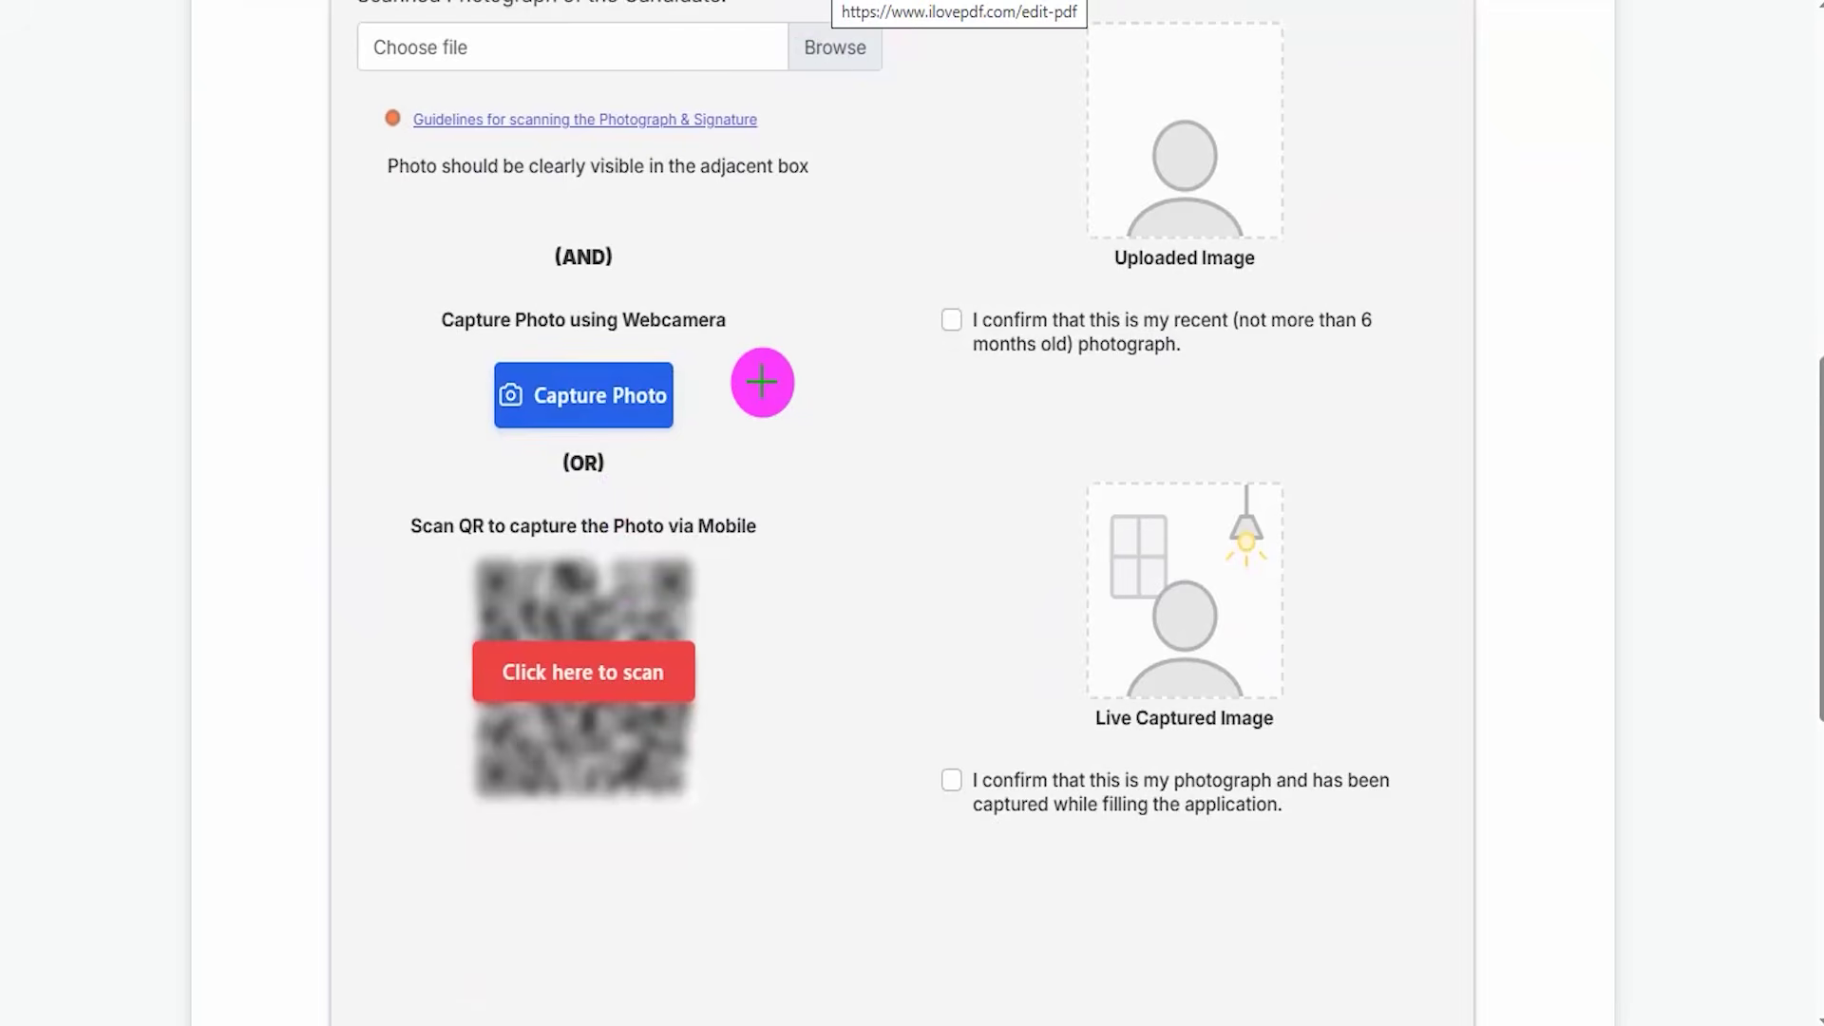
left_click_drag(696, 393, 793, 303)
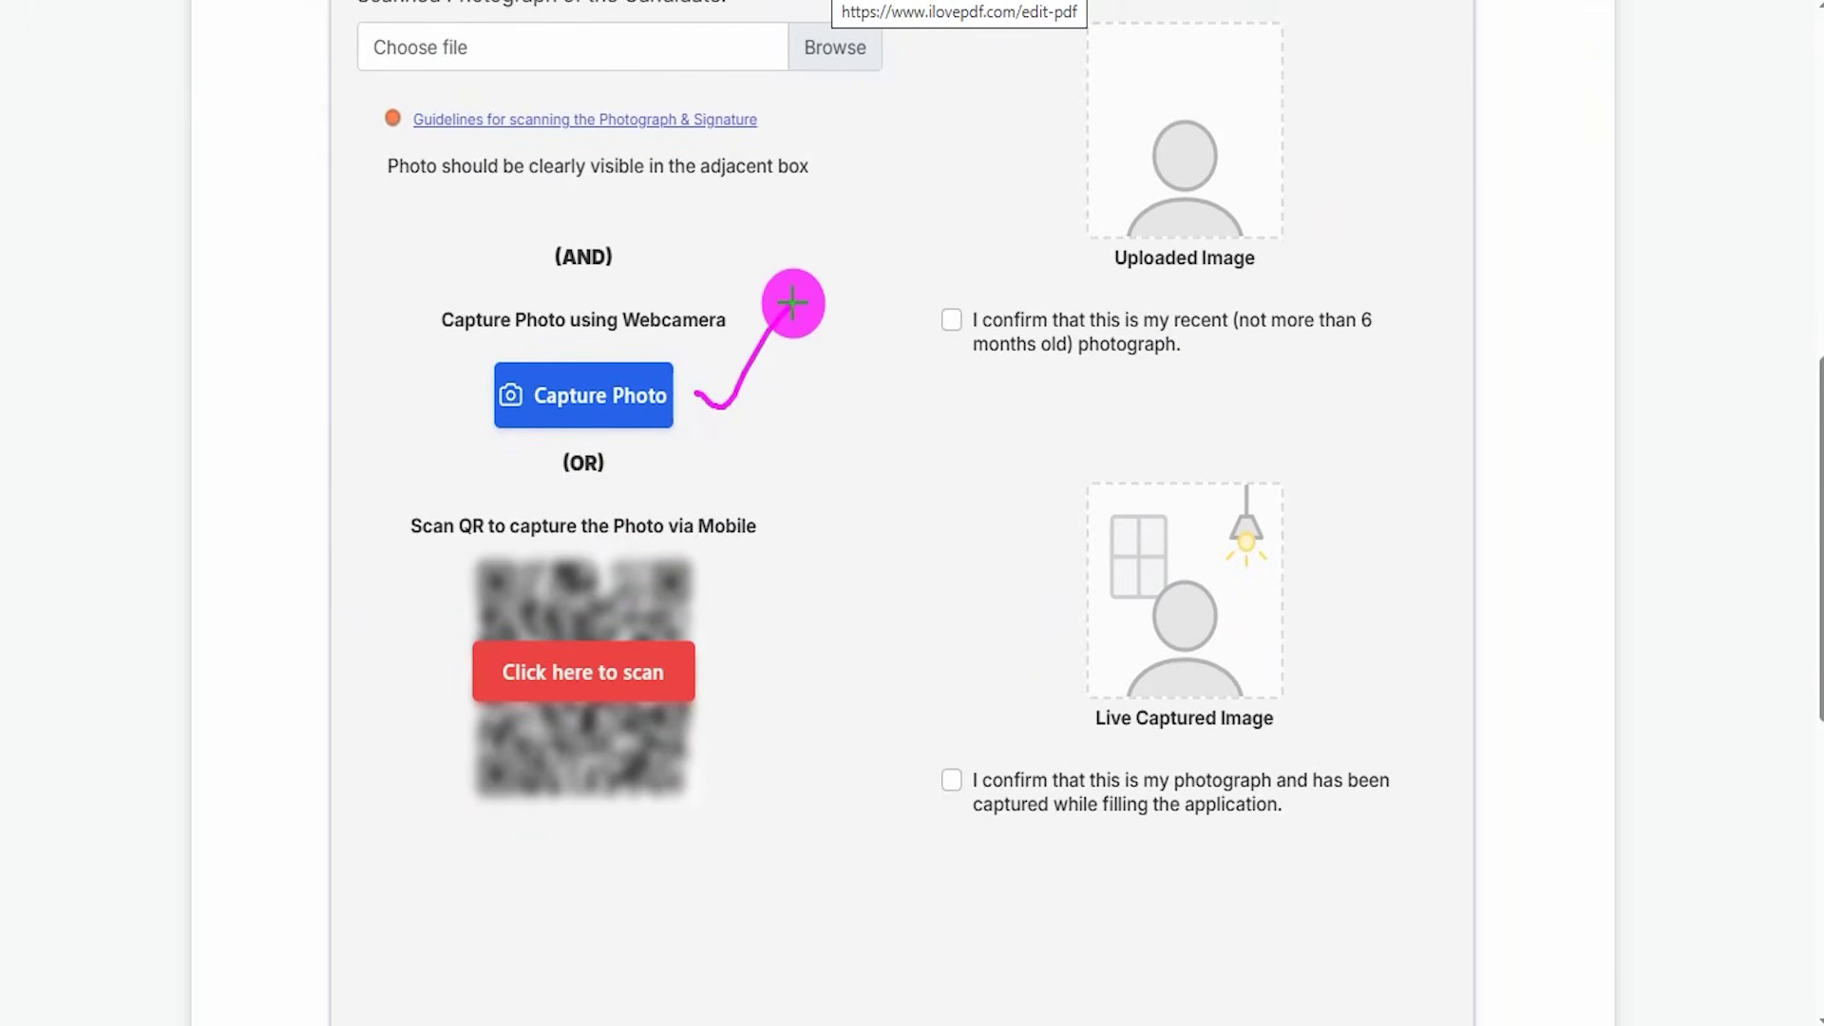
left_click_drag(696, 371, 793, 295)
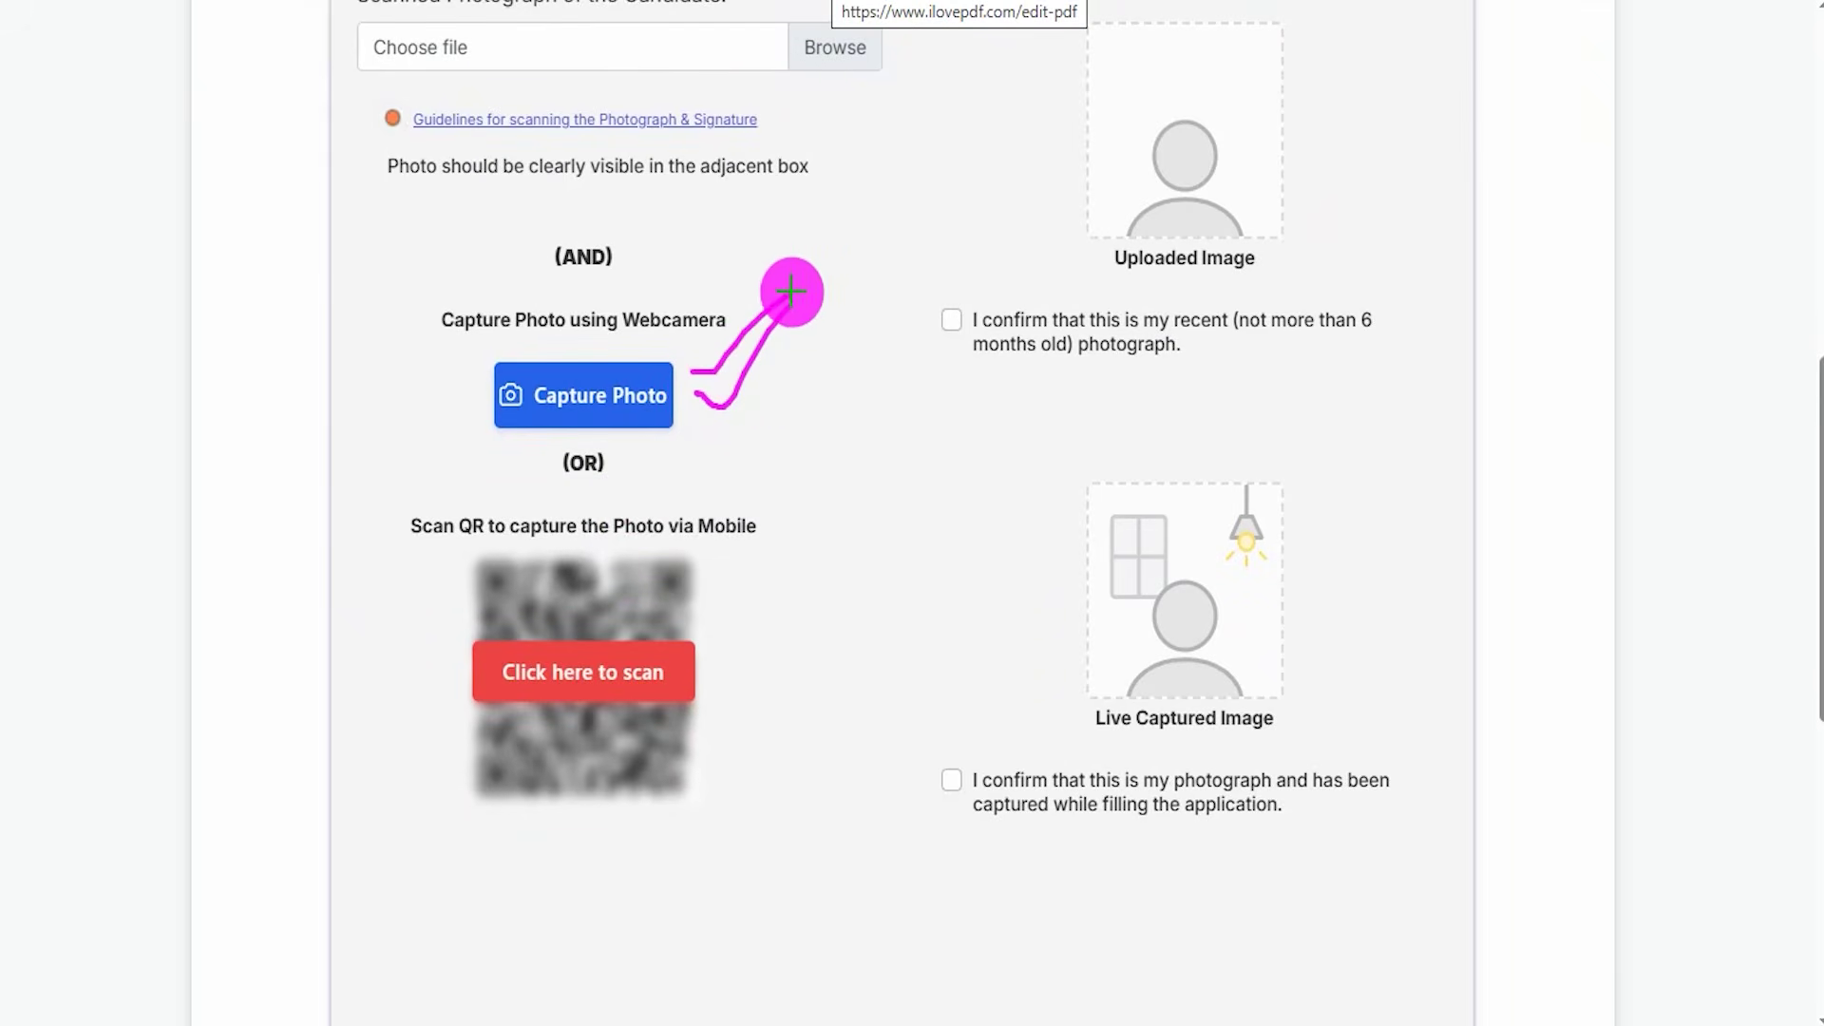
left_click_drag(671, 421, 777, 351)
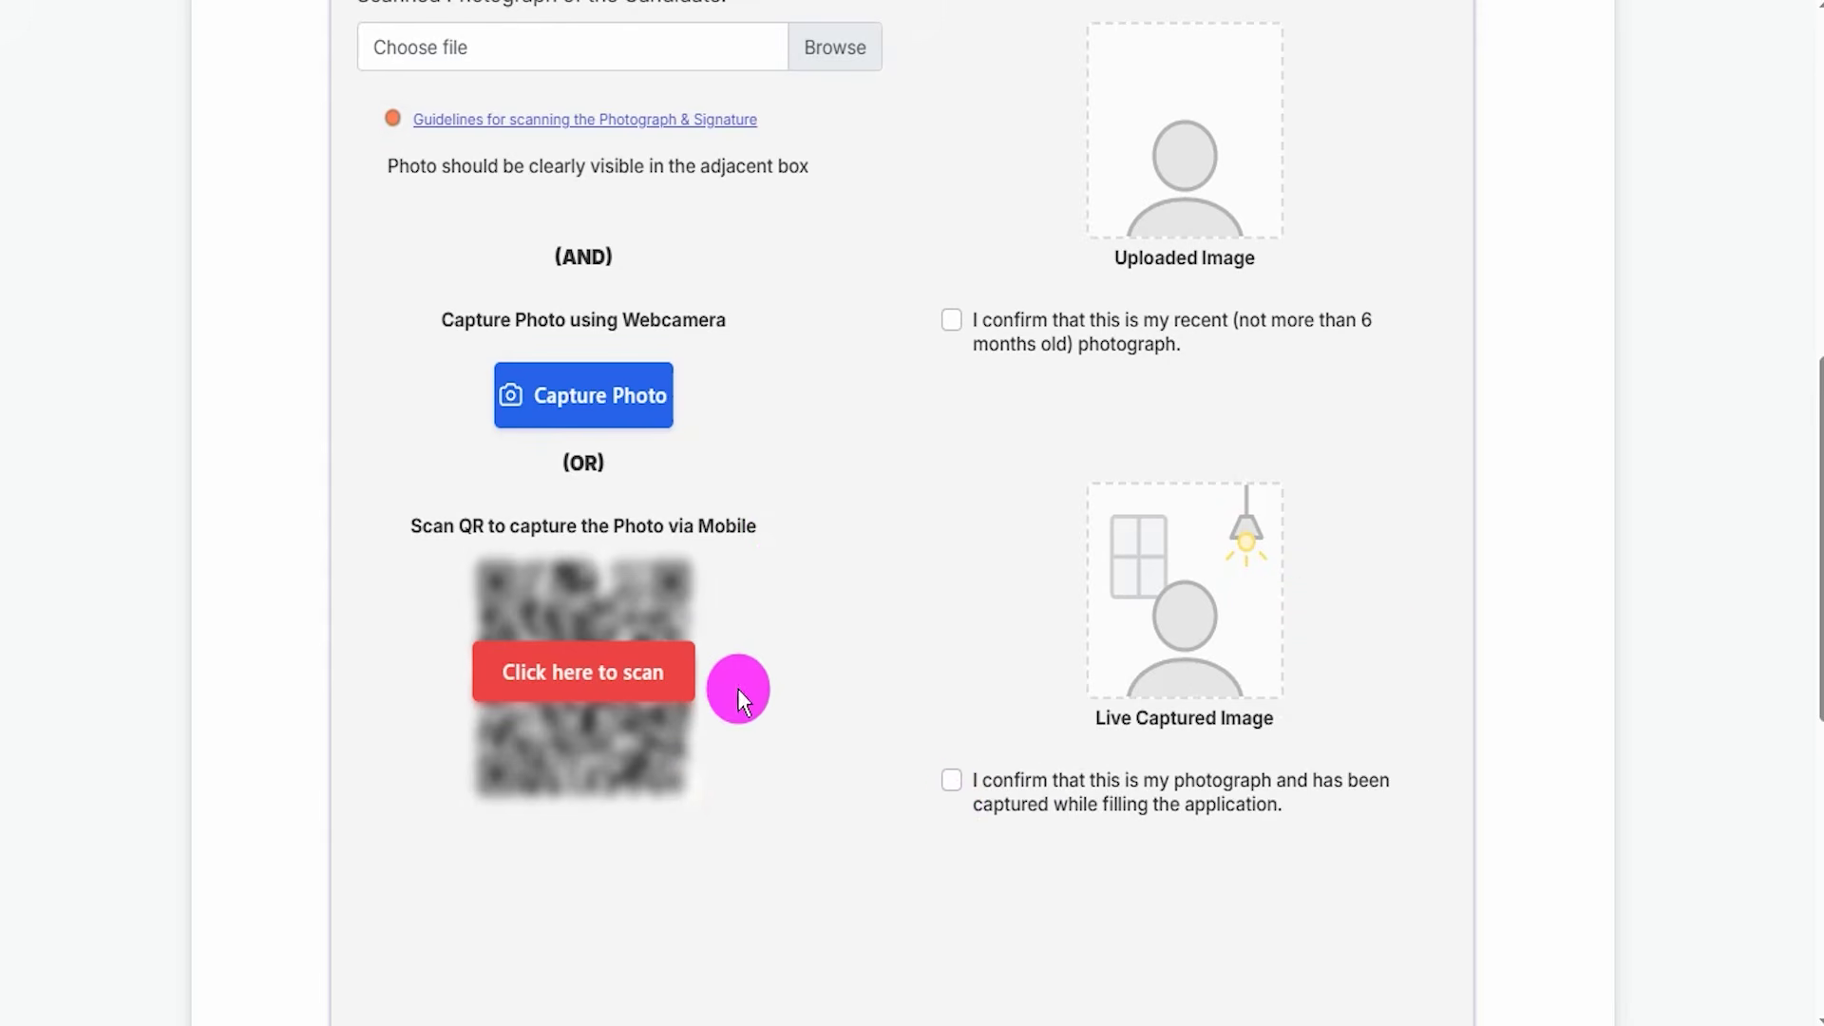
Mark the scanned signature section's heading, Browse option, empty preview area and confirmation checkbox, and the page's Next option
scroll(751, 617, "down", 7)
mouse_move(447, 411)
left_mouse_down()
mouse_move(456, 393)
mouse_move(627, 401)
left_mouse_up()
left_click(627, 401)
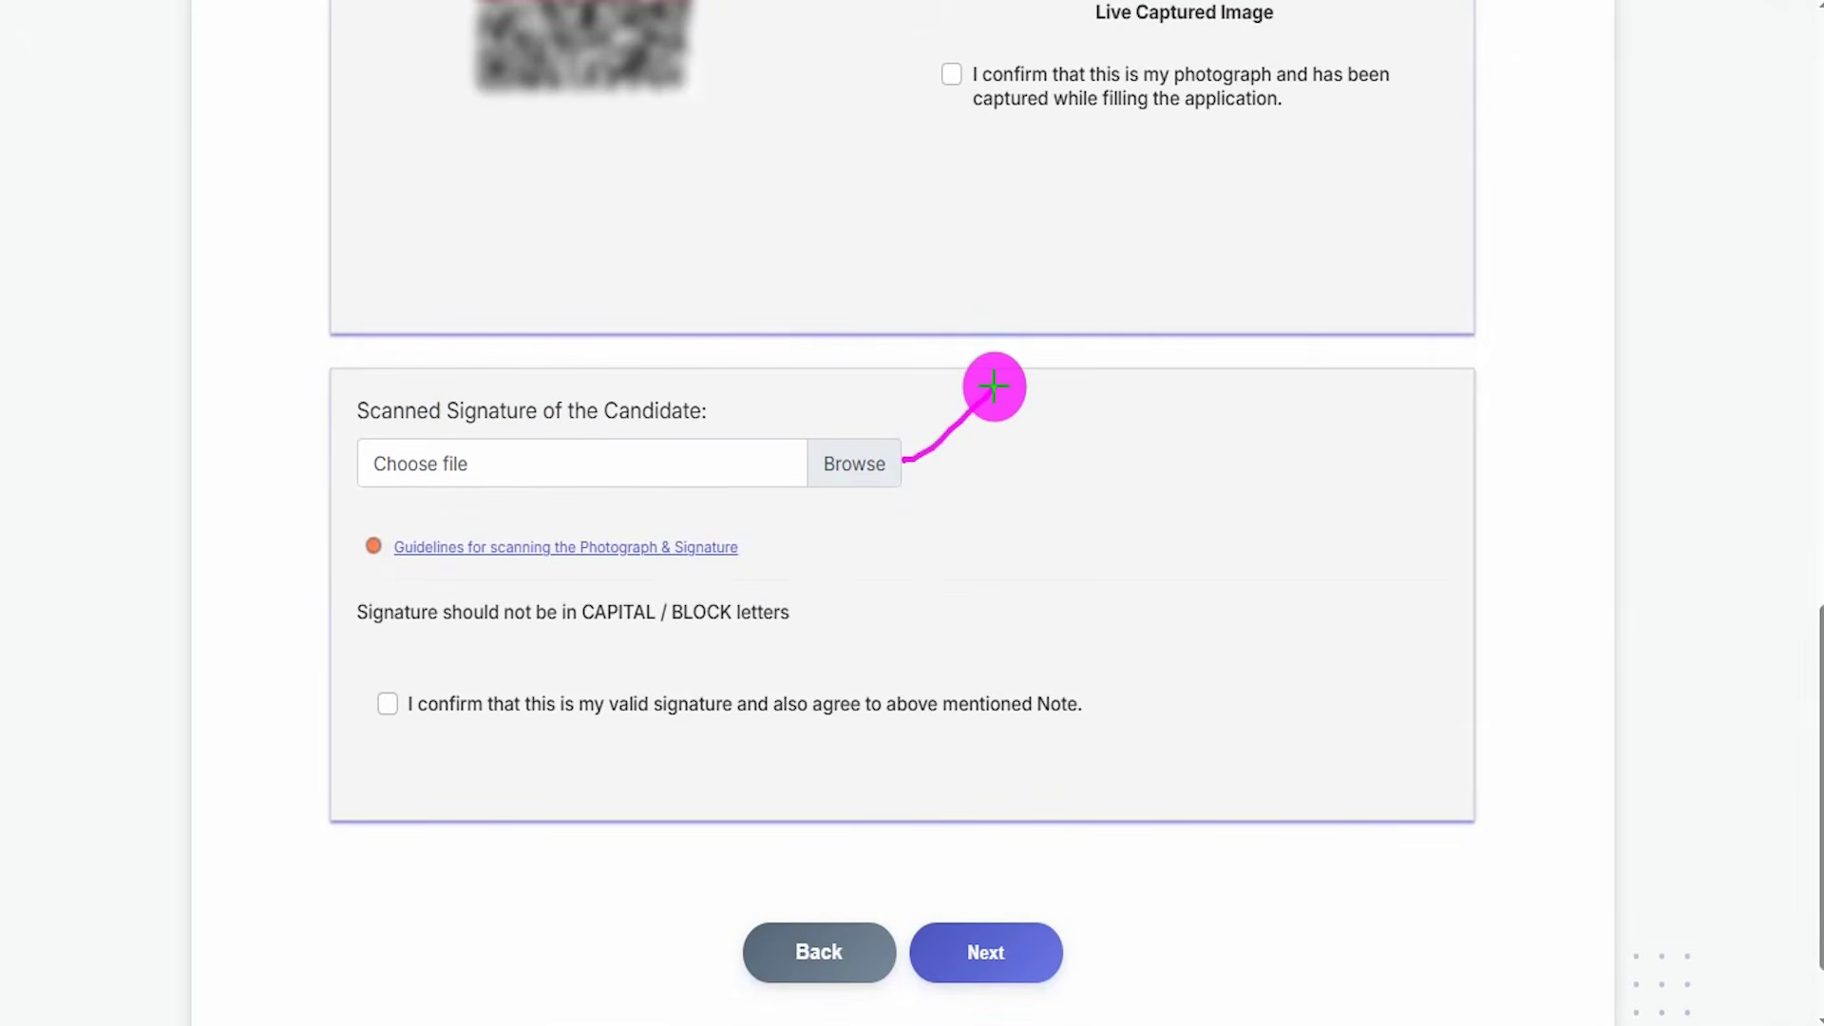
left_click_drag(1009, 548, 1299, 548)
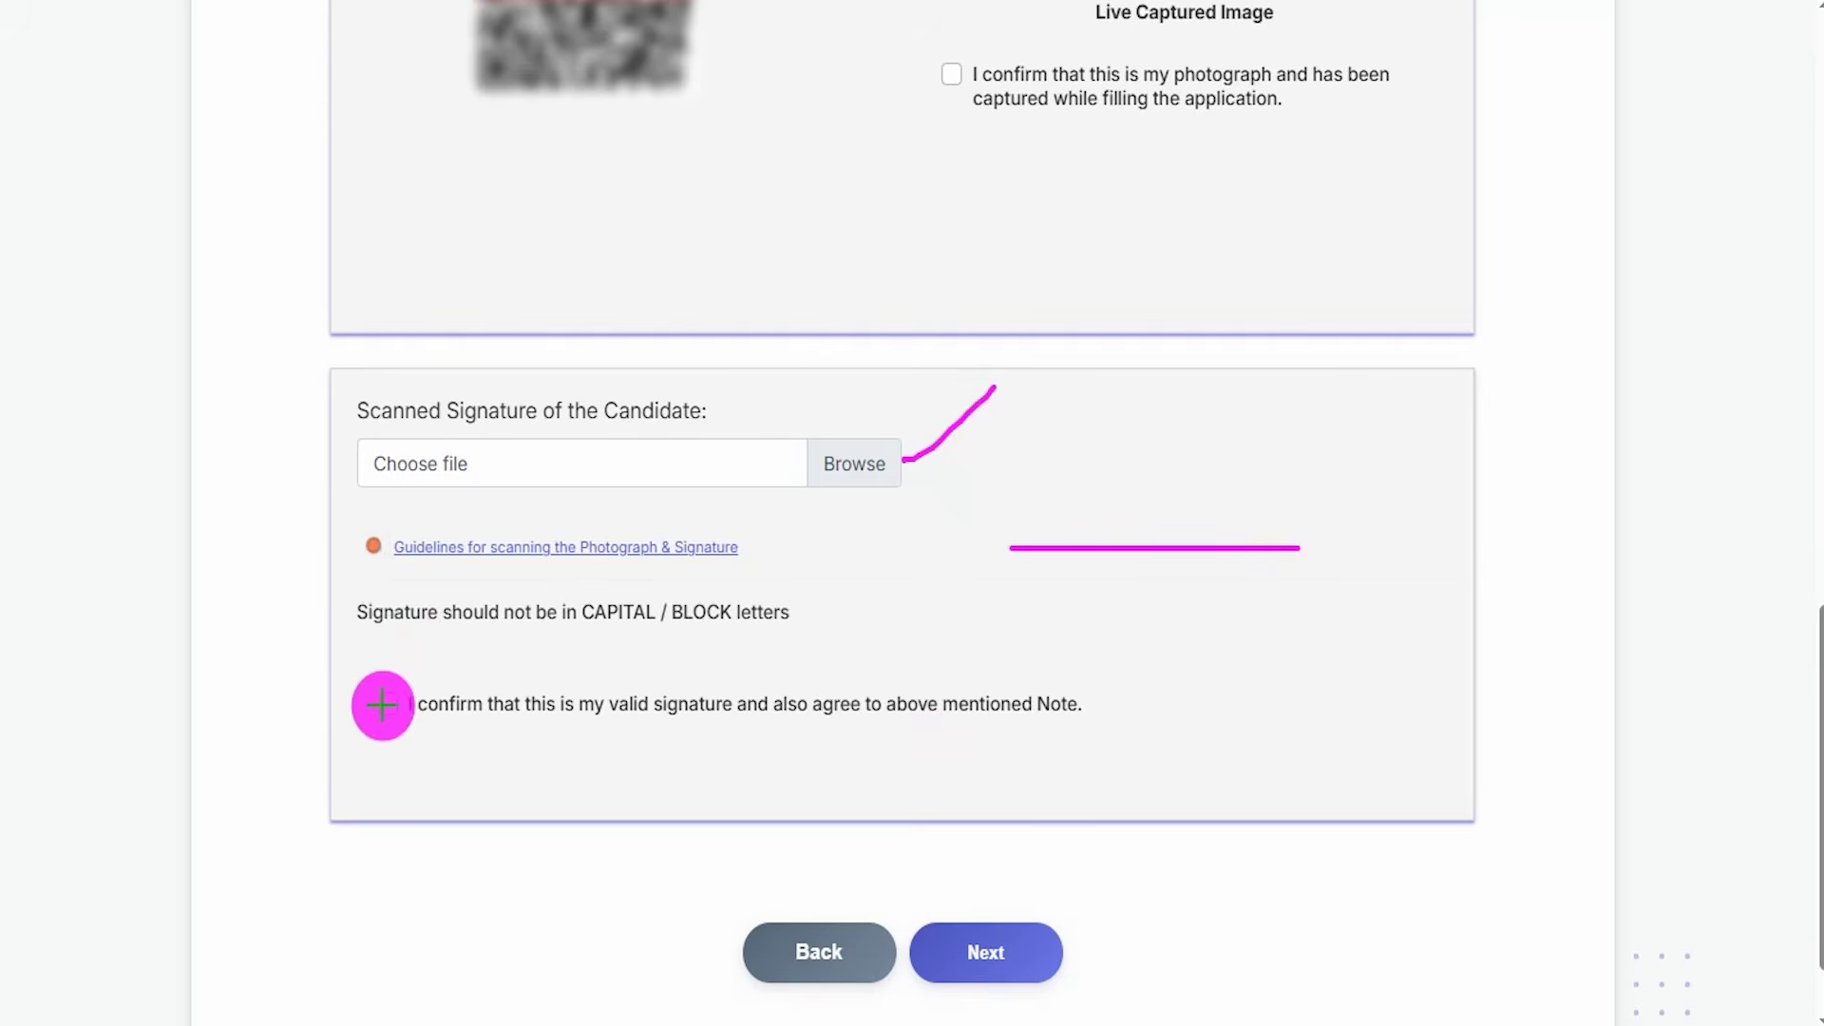
left_click_drag(382, 705, 430, 643)
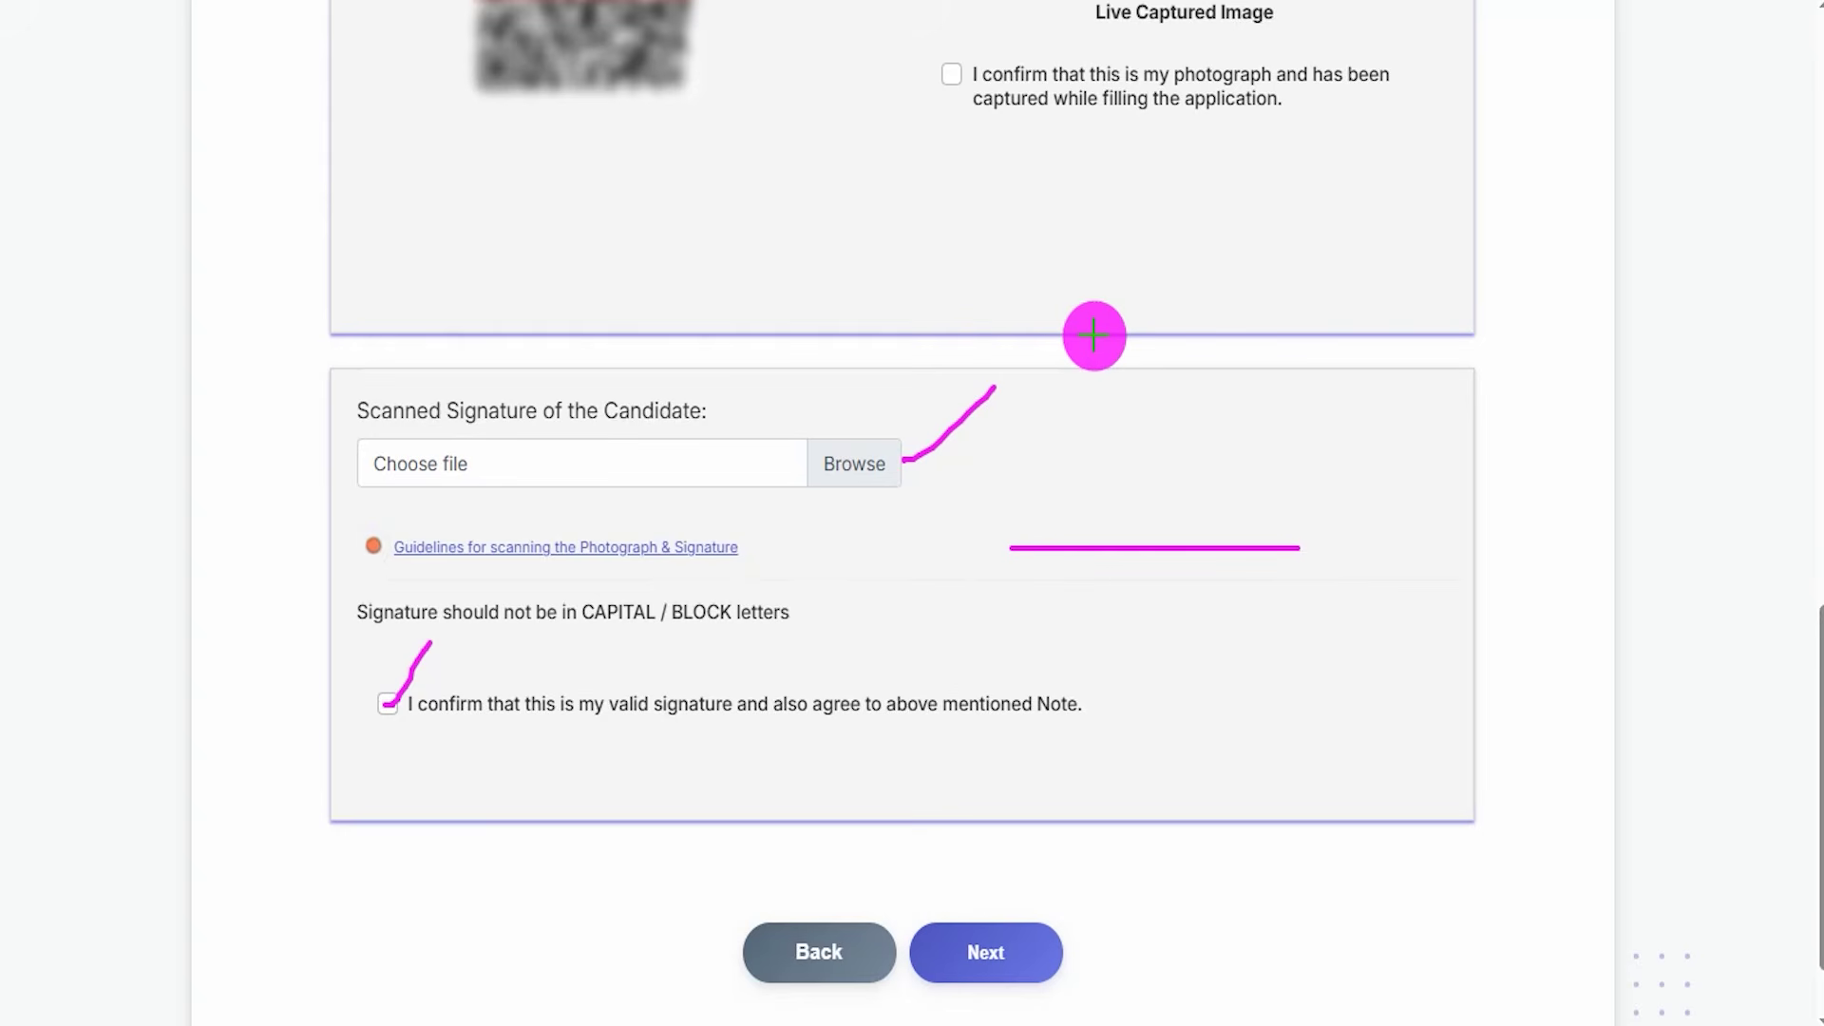
left_click_drag(1059, 305, 1140, 199)
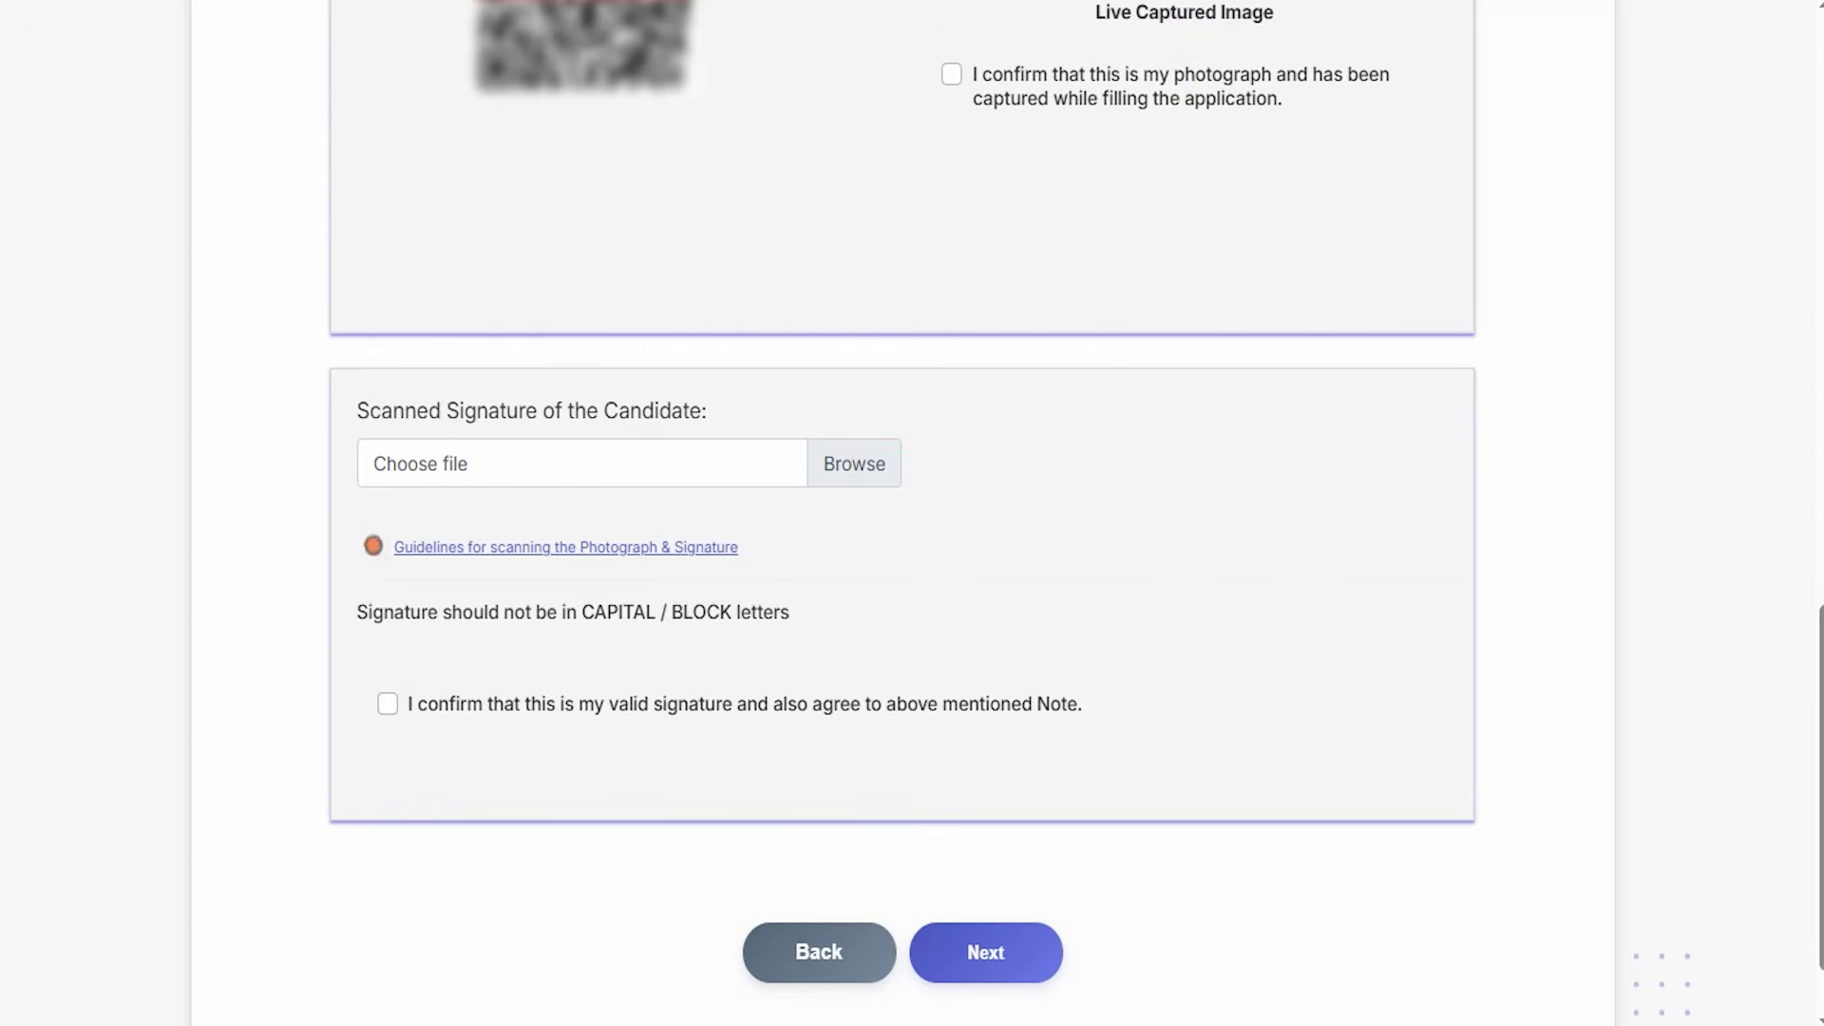
left_click_drag(1226, 619, 1038, 929)
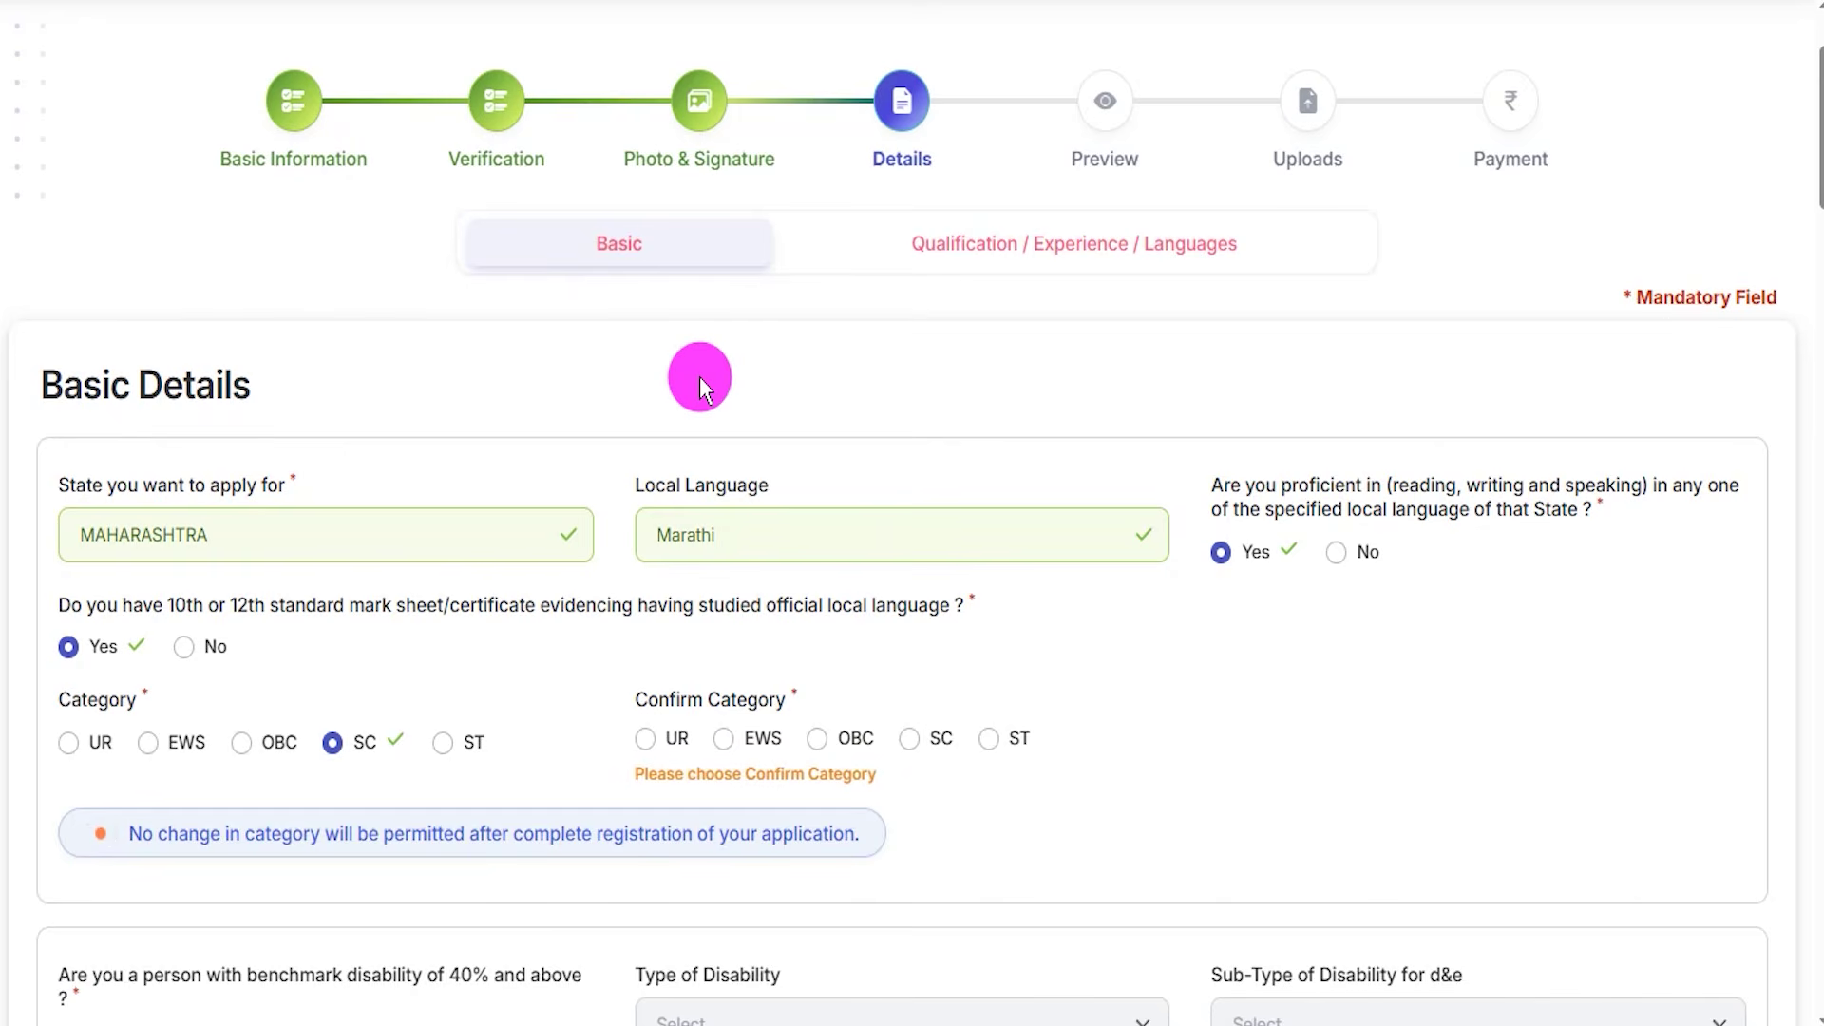
Choose MAHARASHTRA as the state and Marathi as the local language, and answer Yes to the proficiency and mark sheet questions
left_click(253, 540)
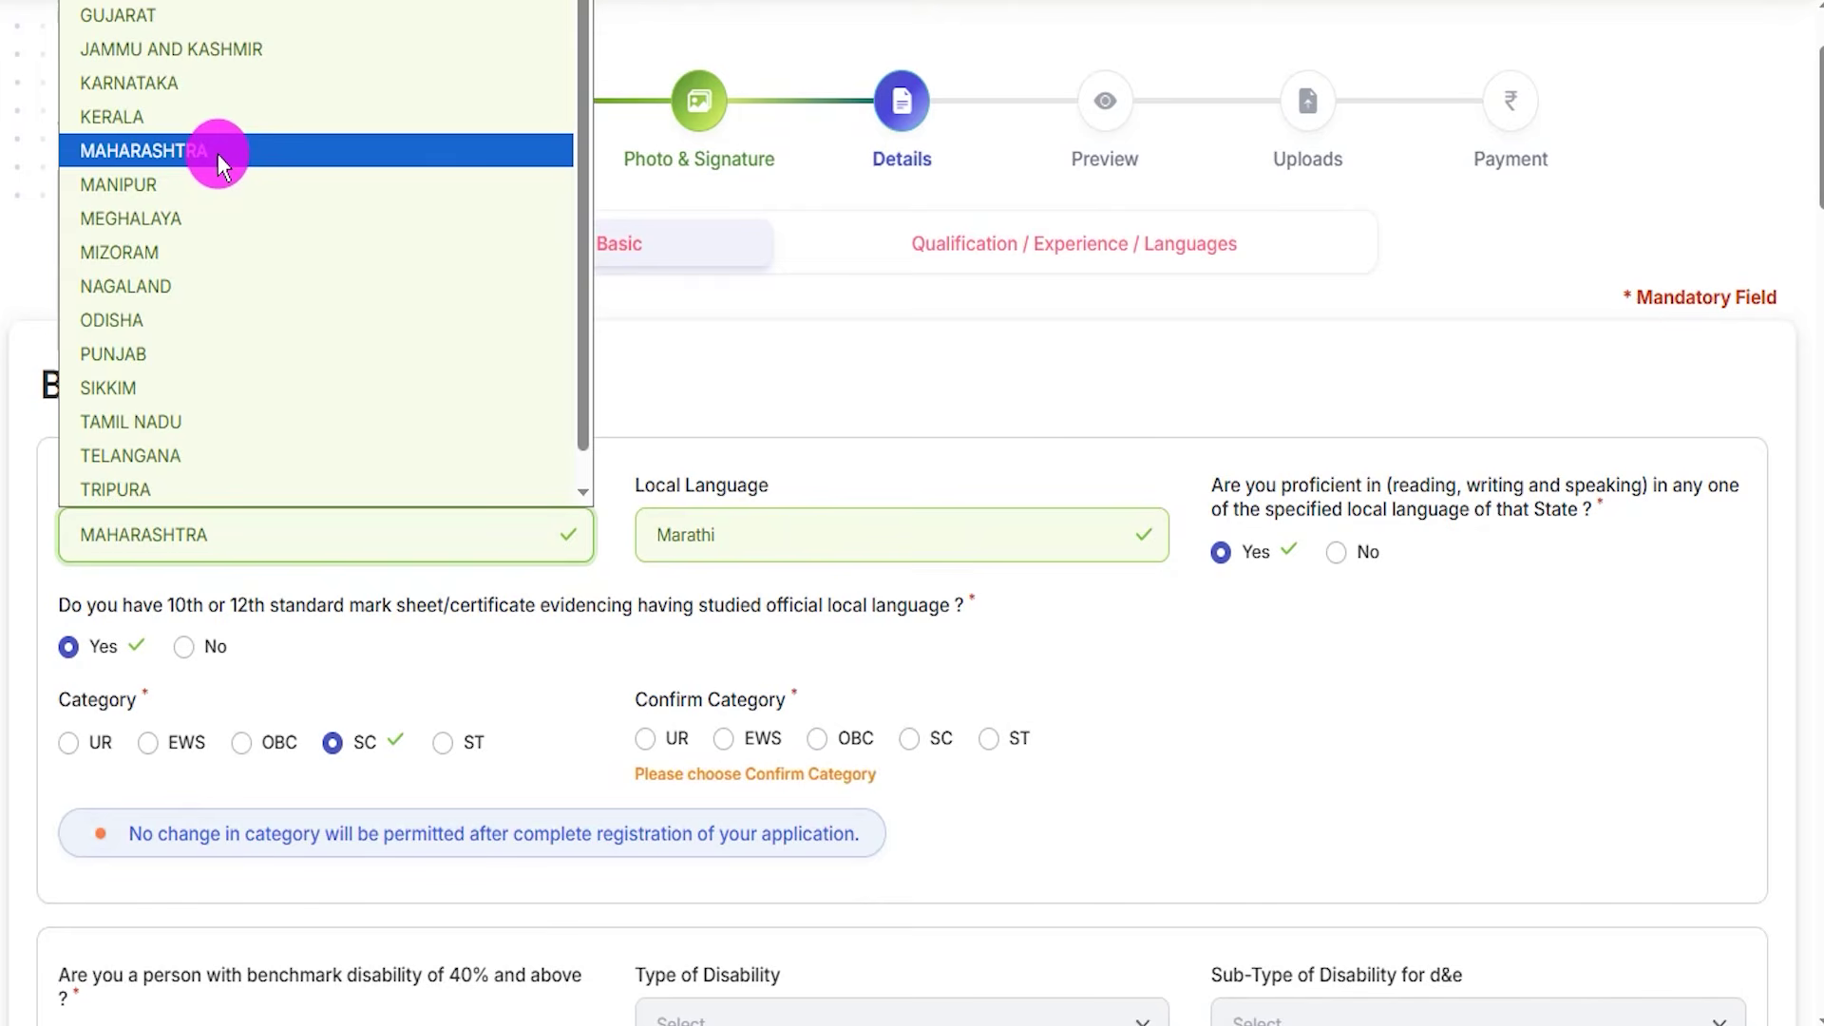
left_click(221, 164)
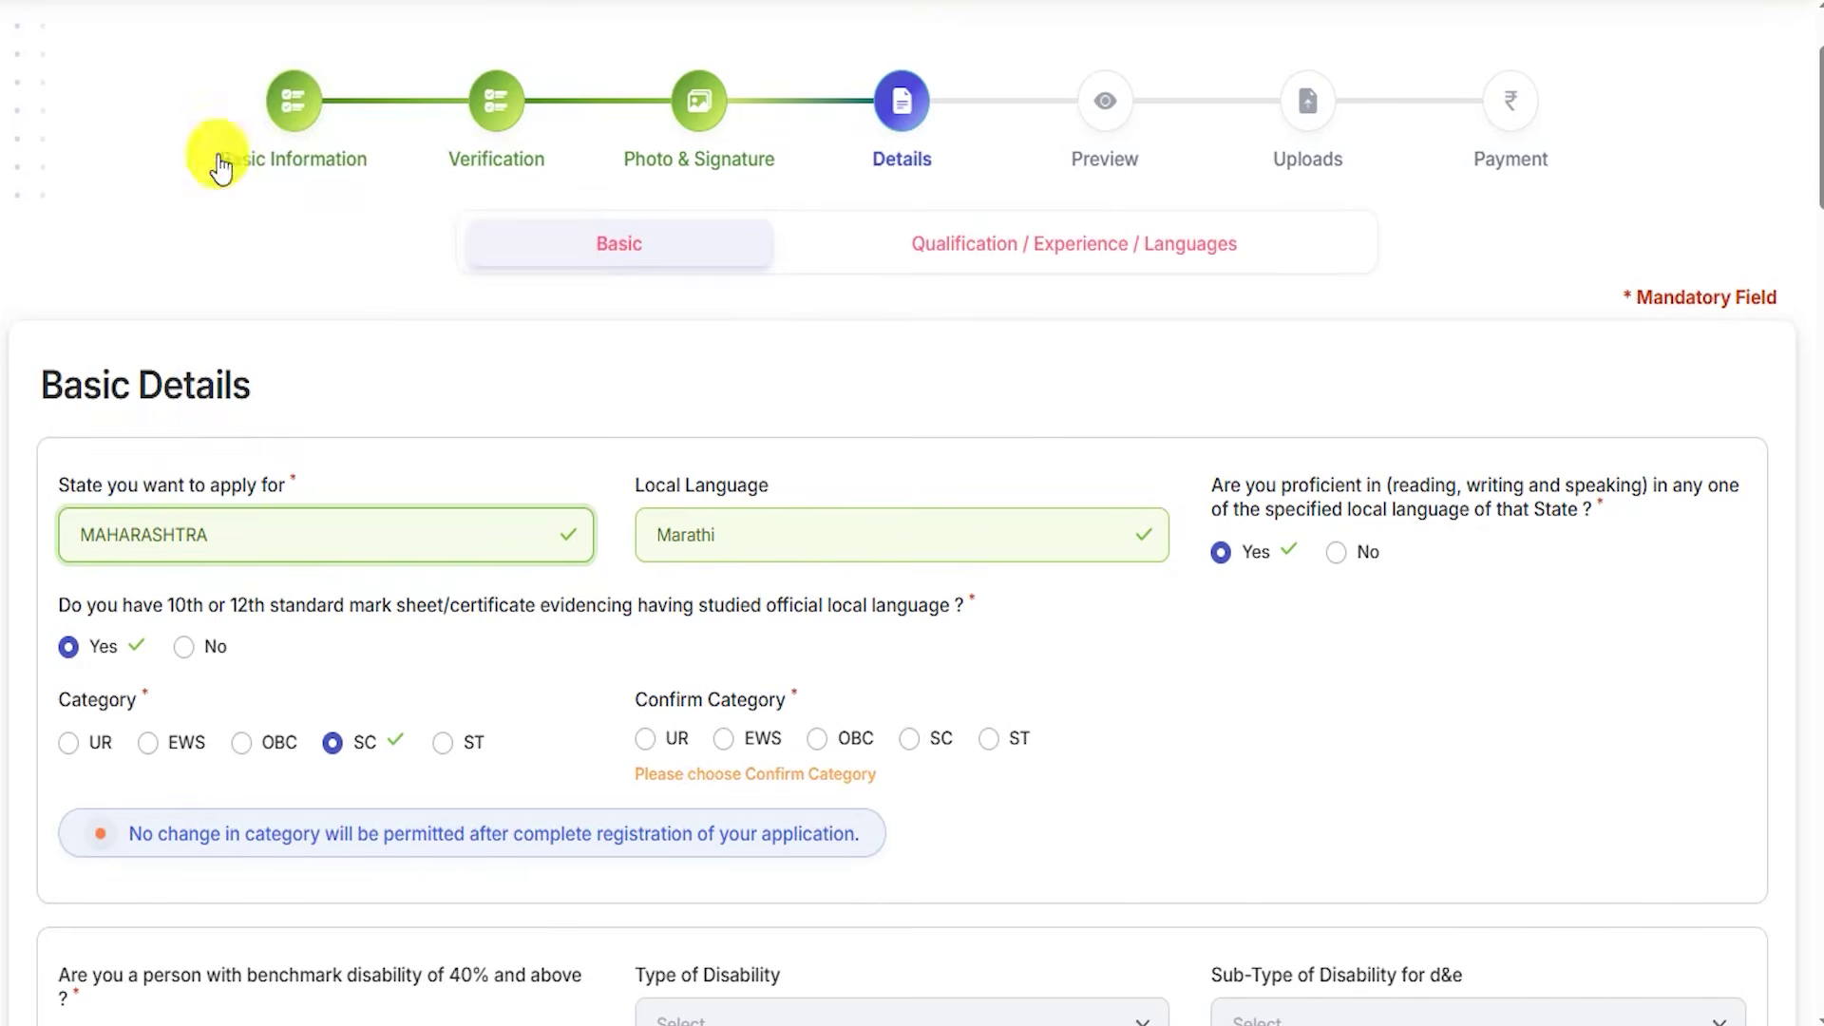
left_click(751, 543)
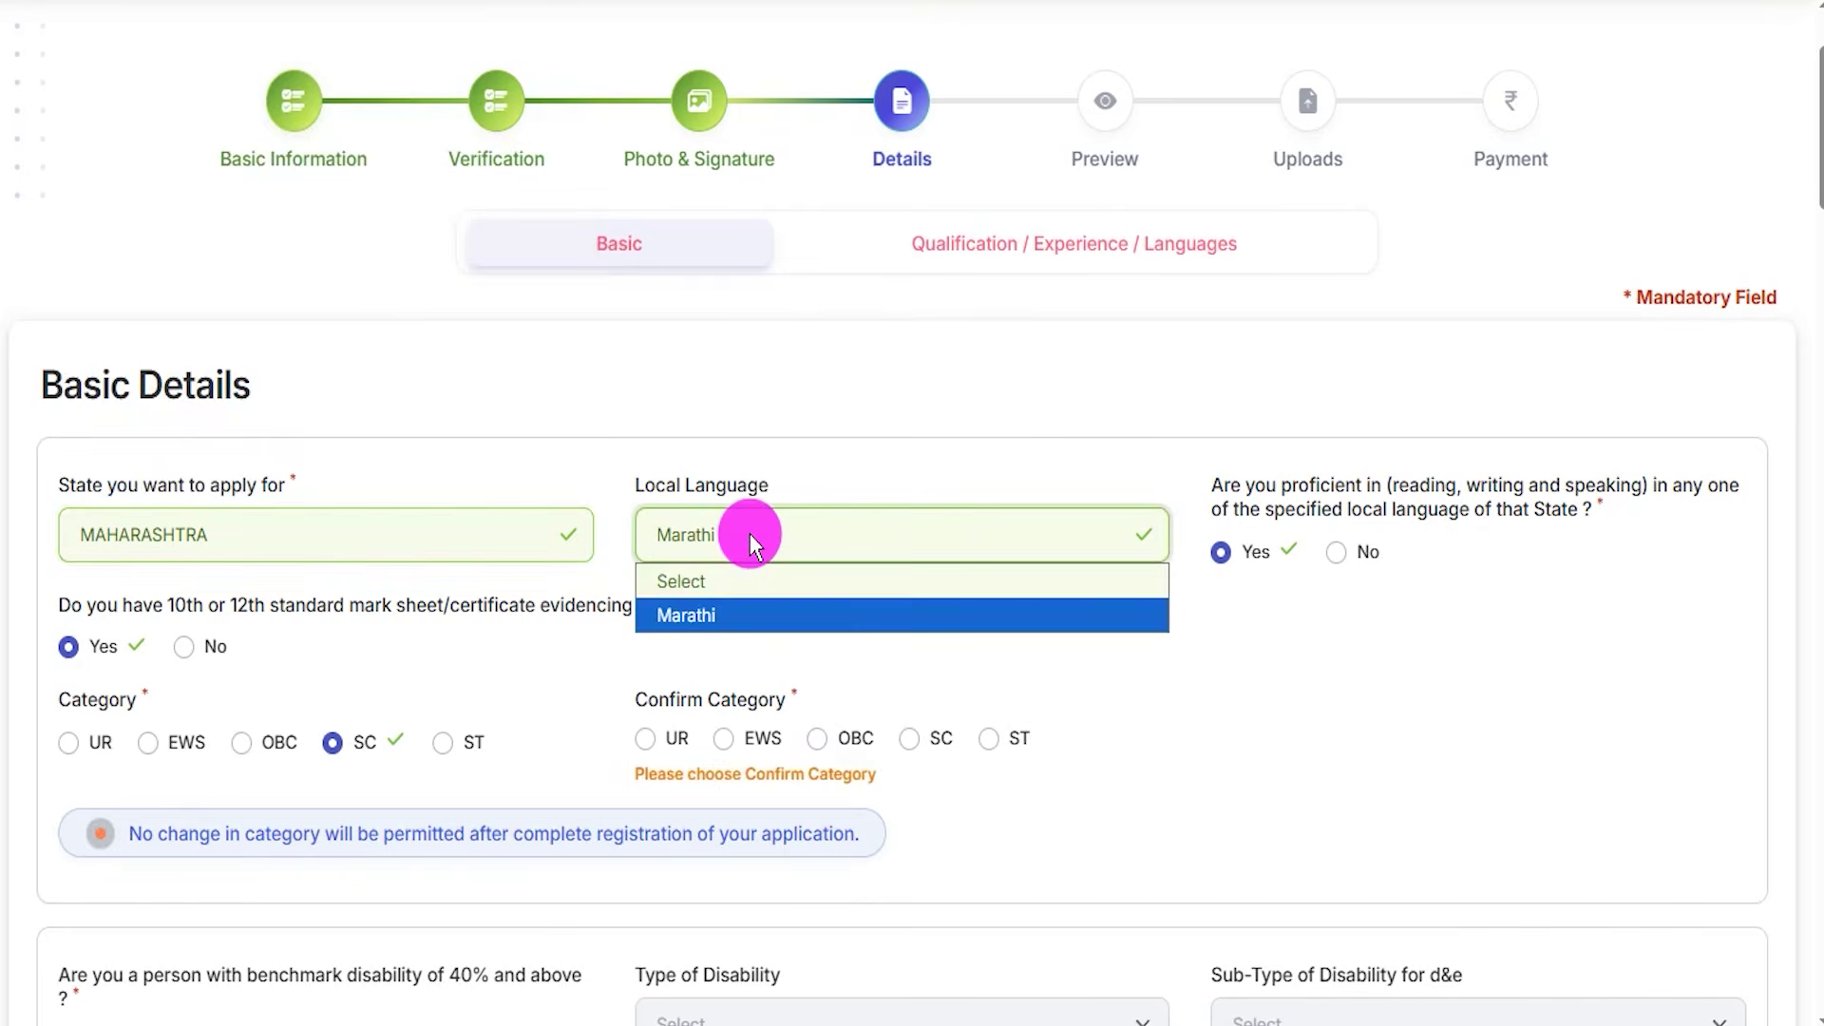
left_click(728, 618)
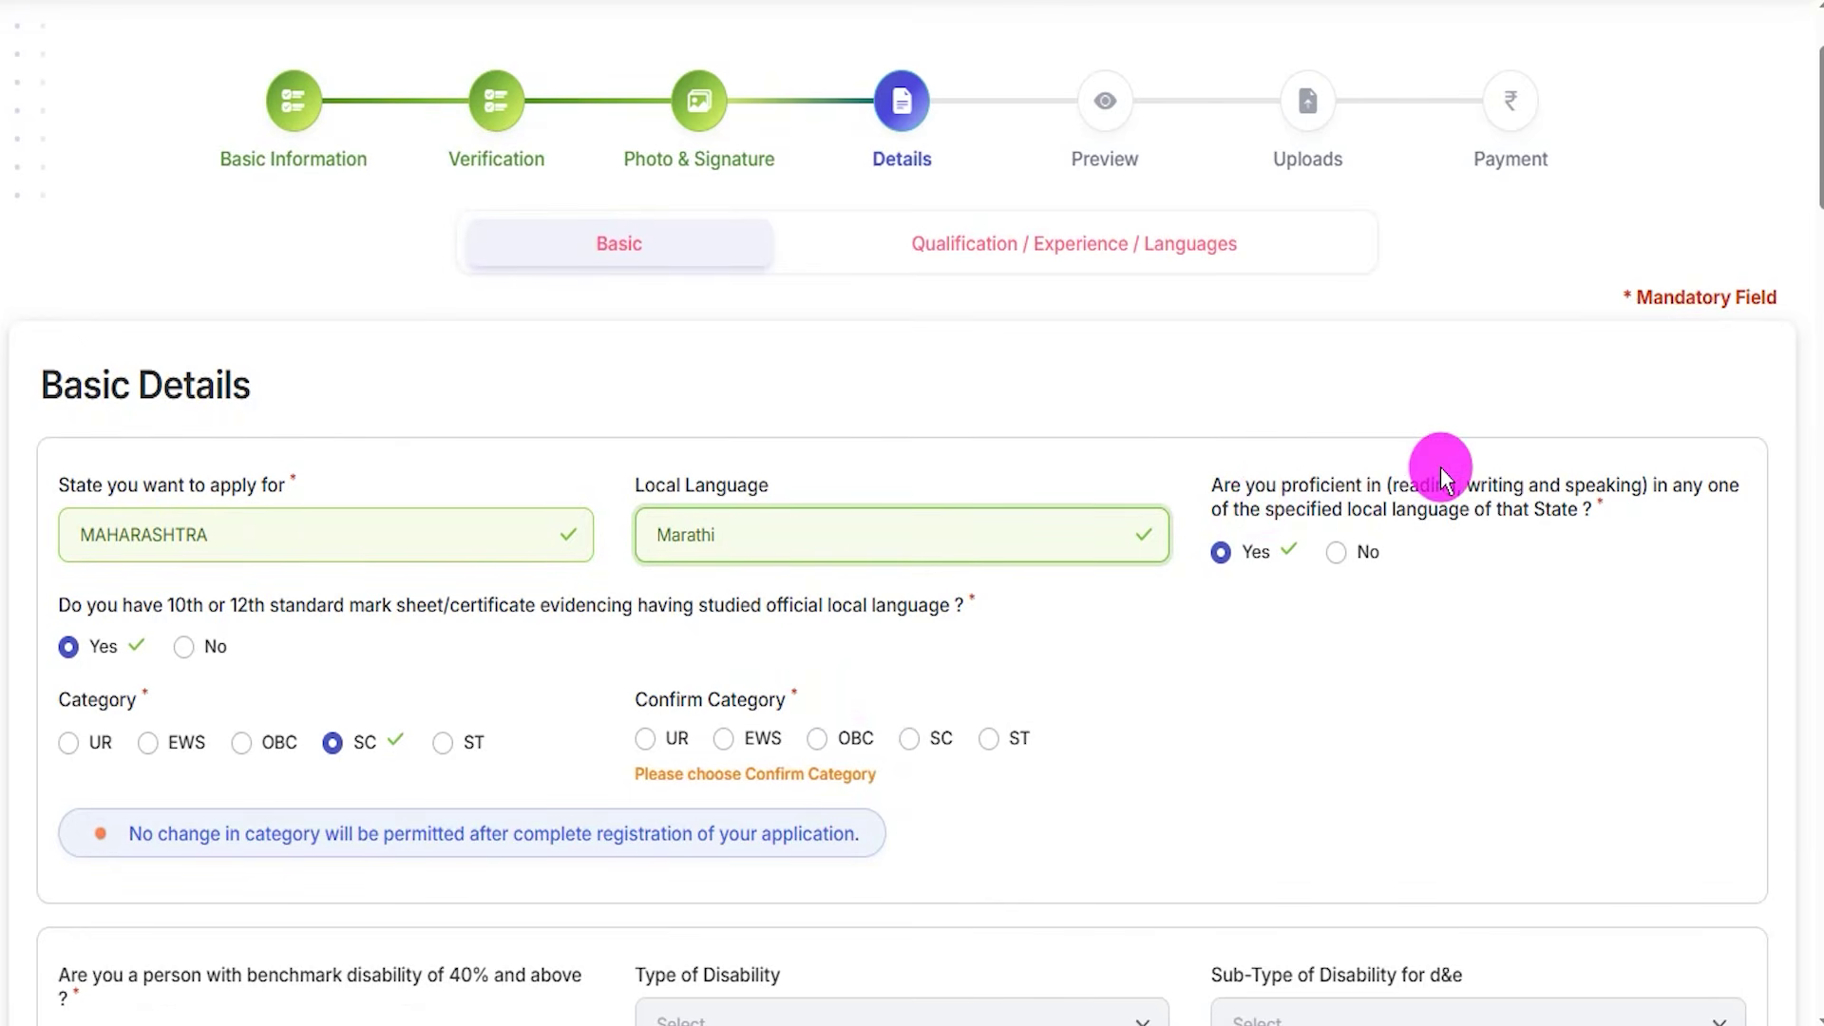
left_click(1223, 551)
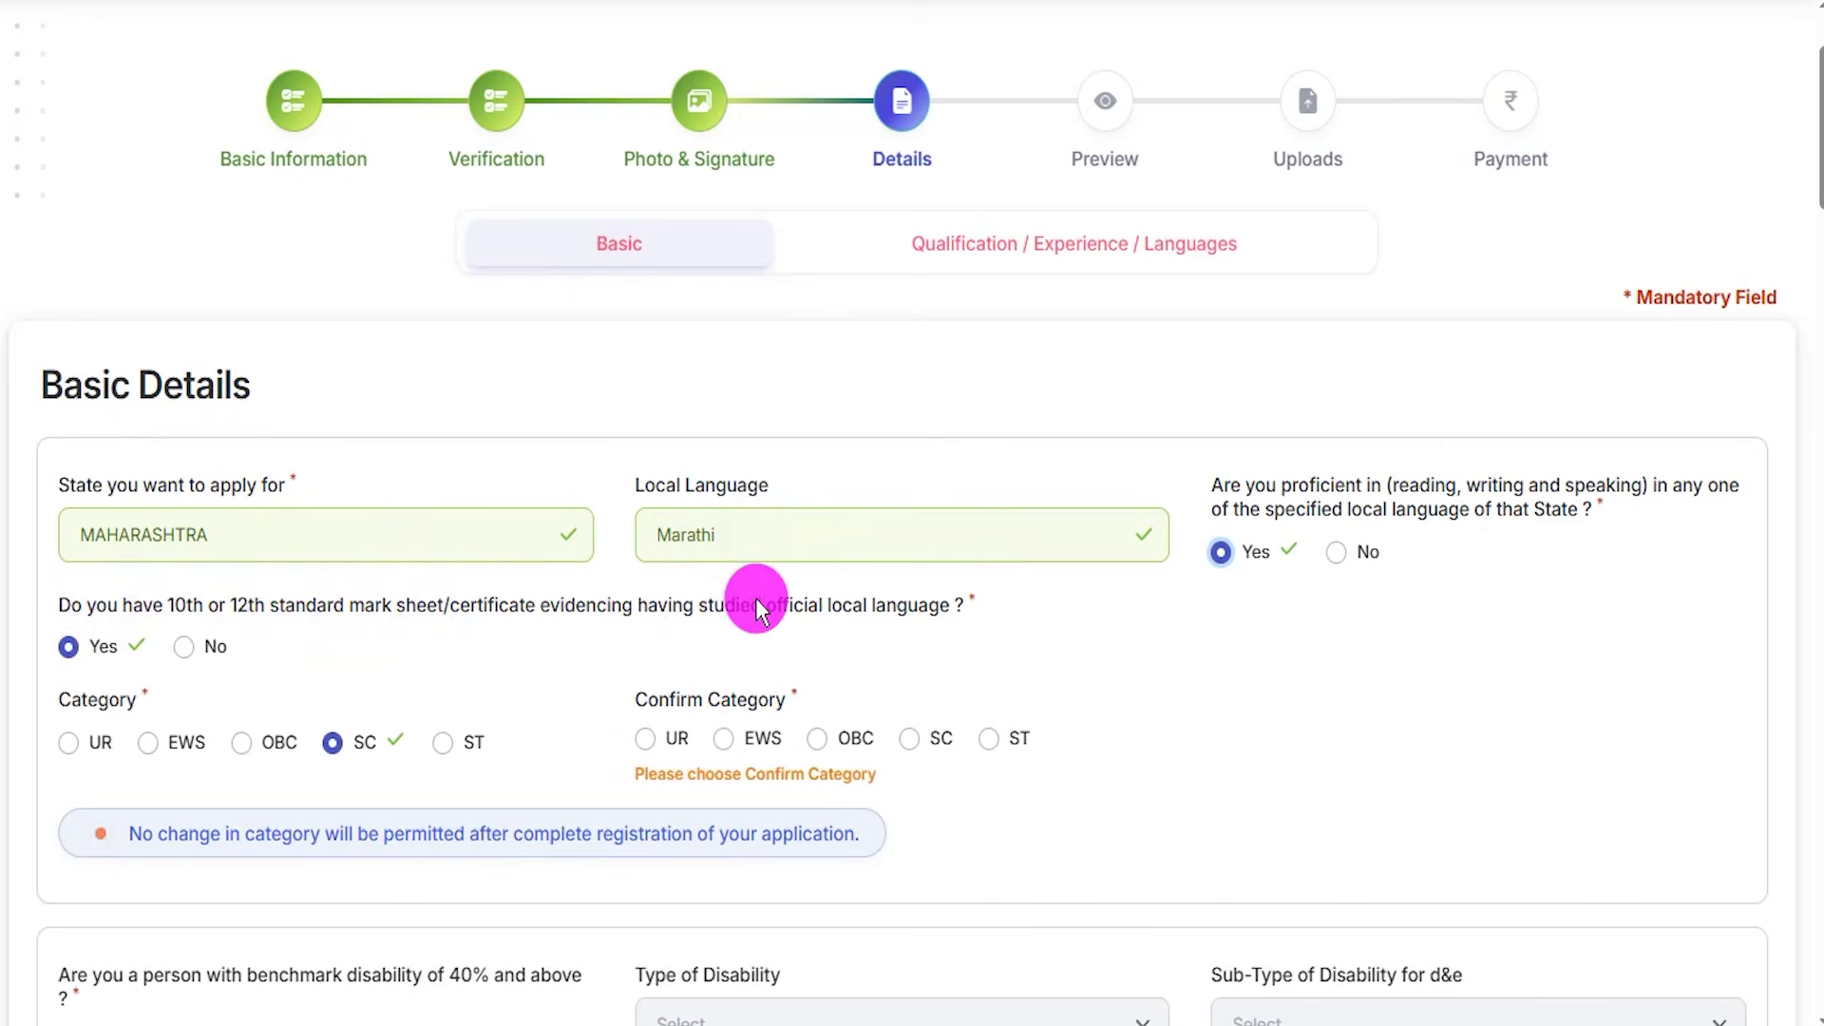
left_click(72, 644)
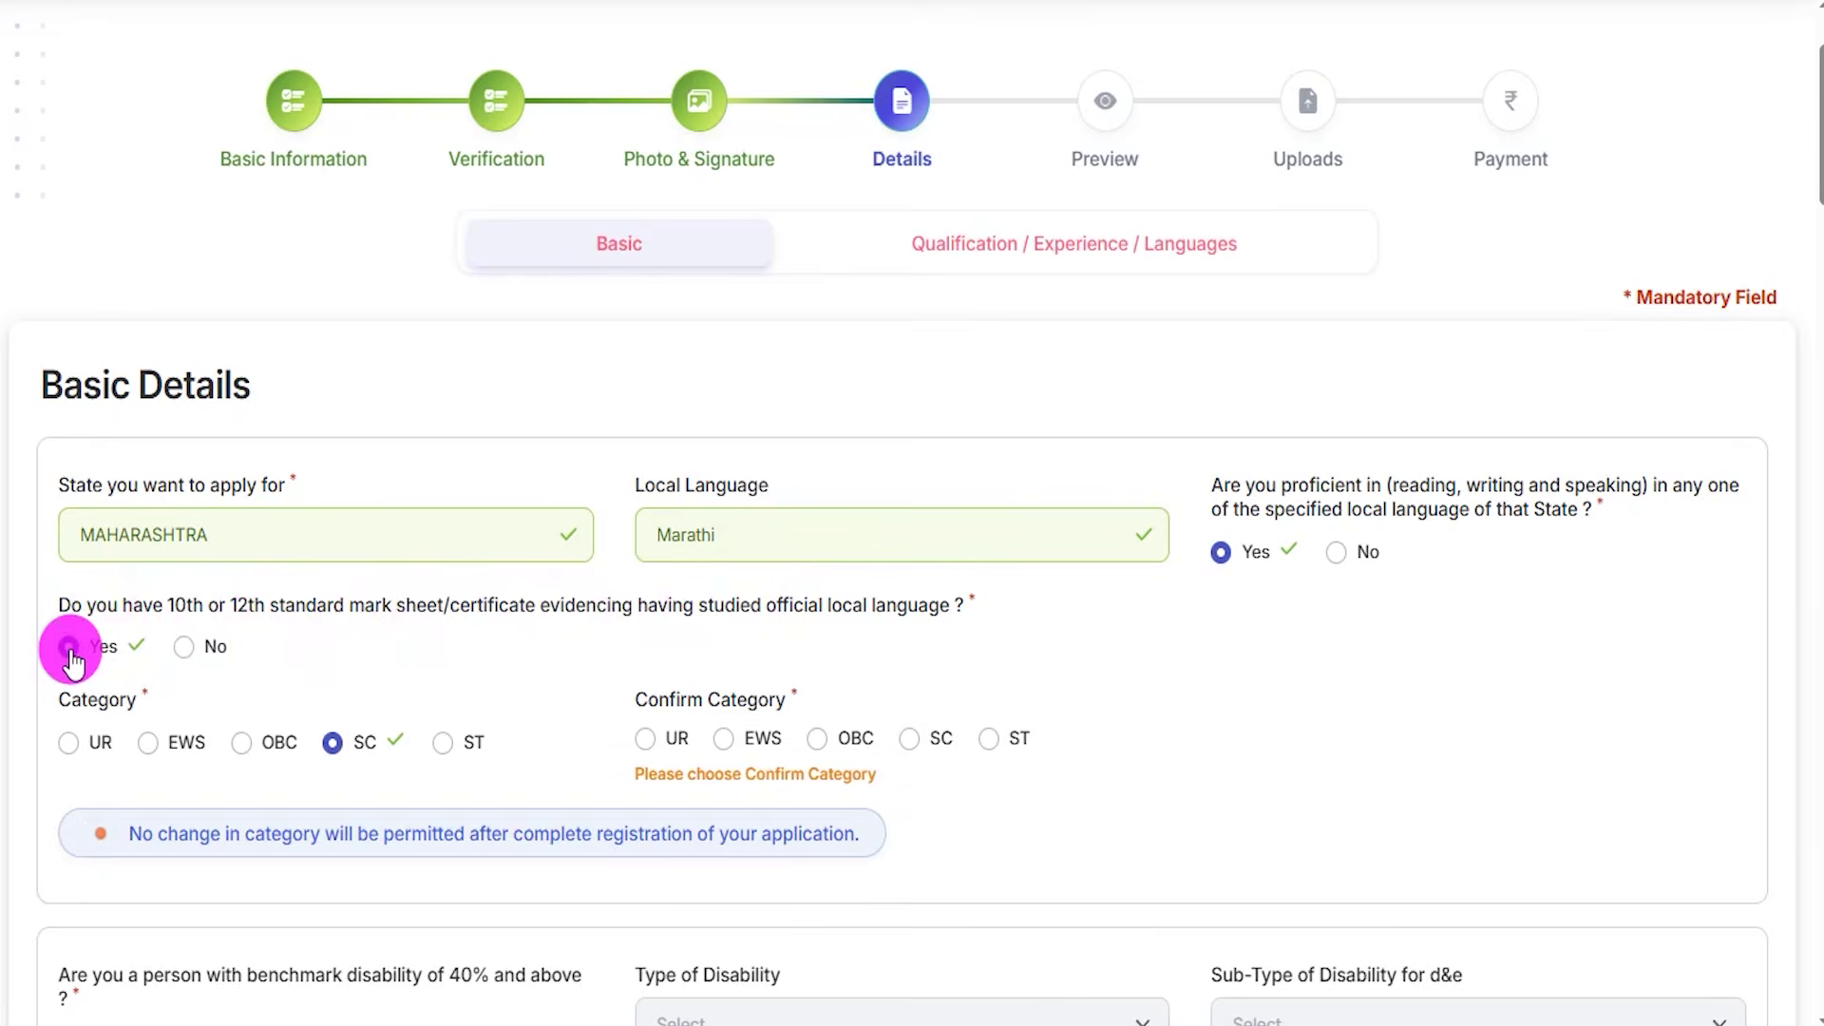
Set both Category and Confirm Category to SC, acknowledging the category instructions
scroll(150, 619, "down", 3)
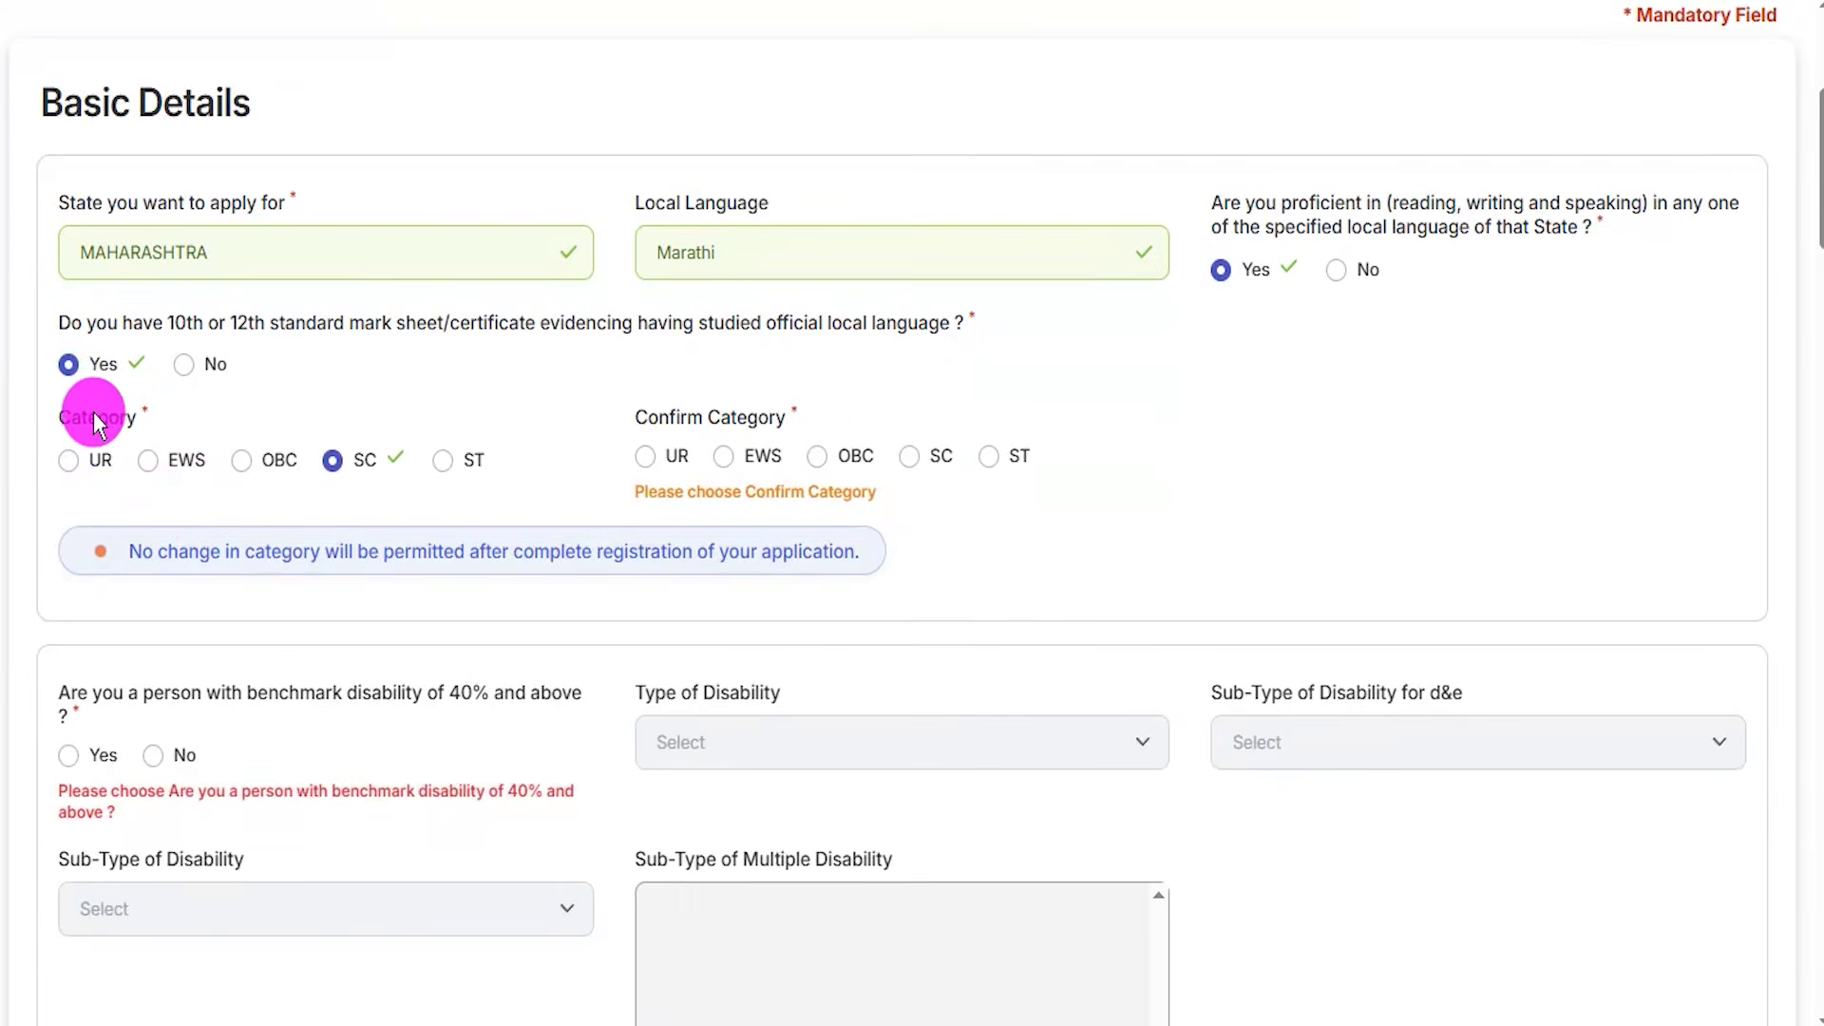
left_click(331, 462)
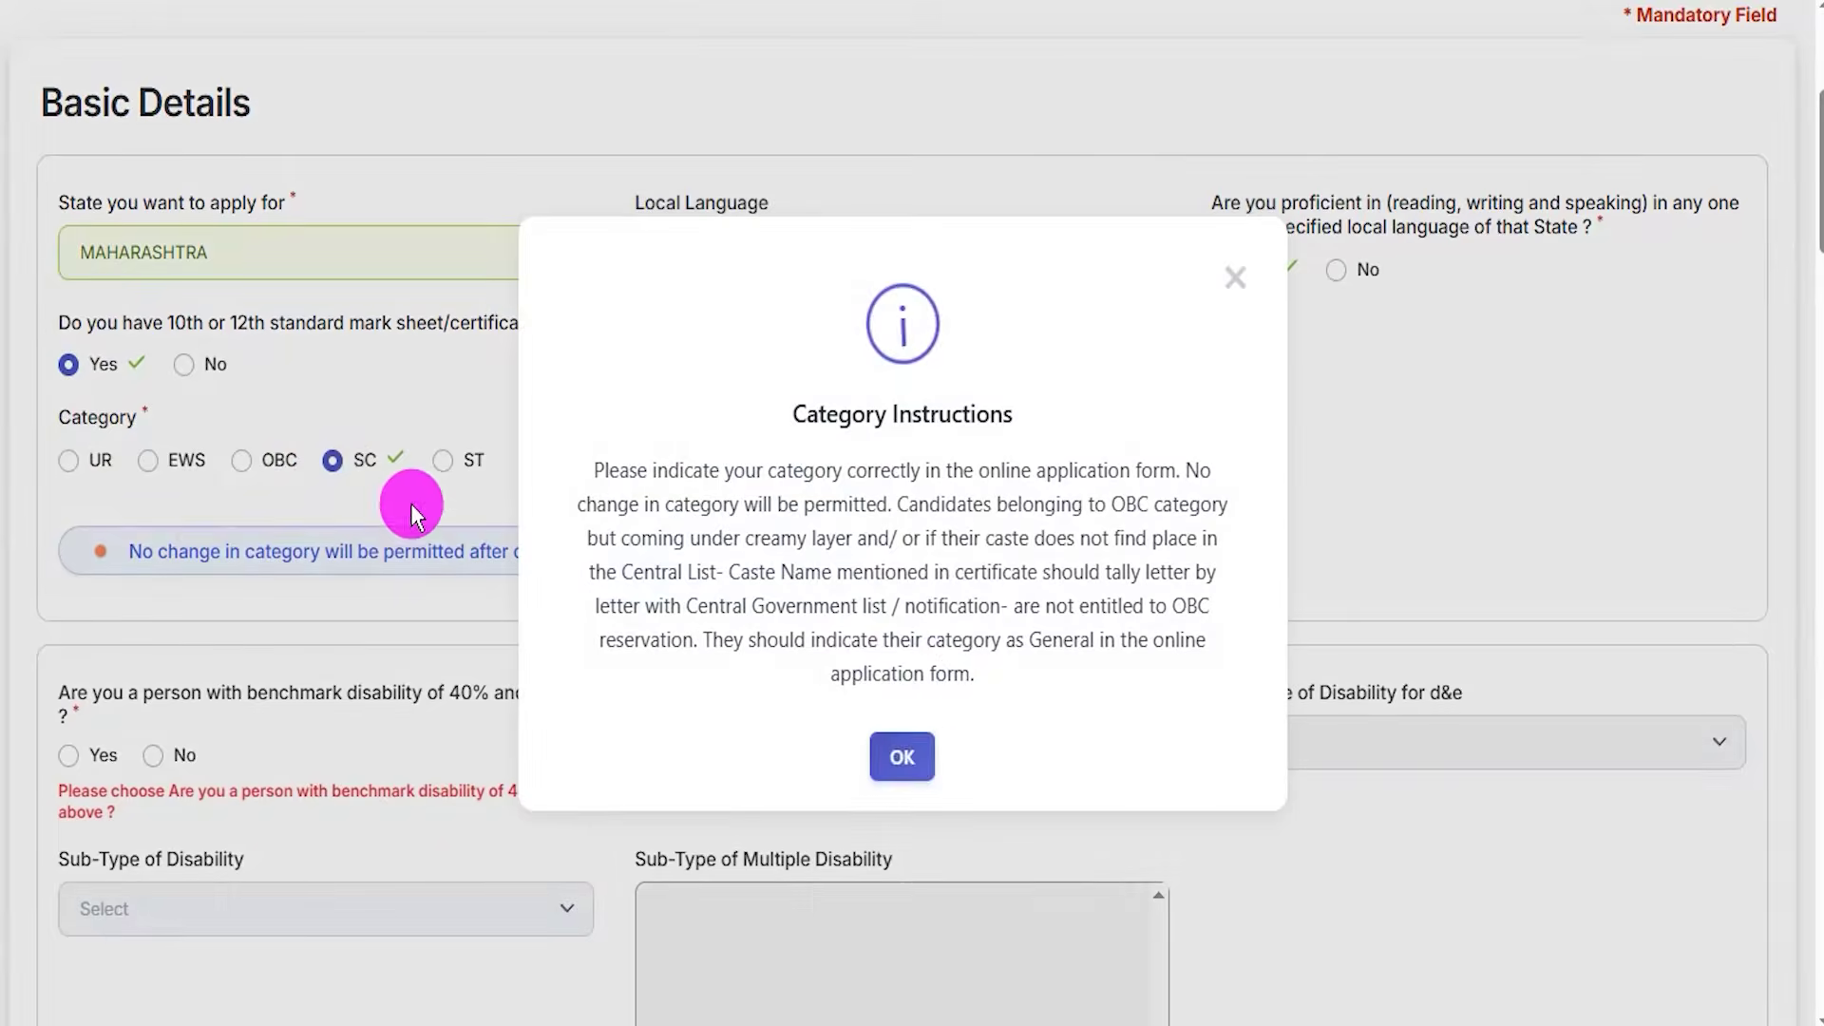
left_click(904, 753)
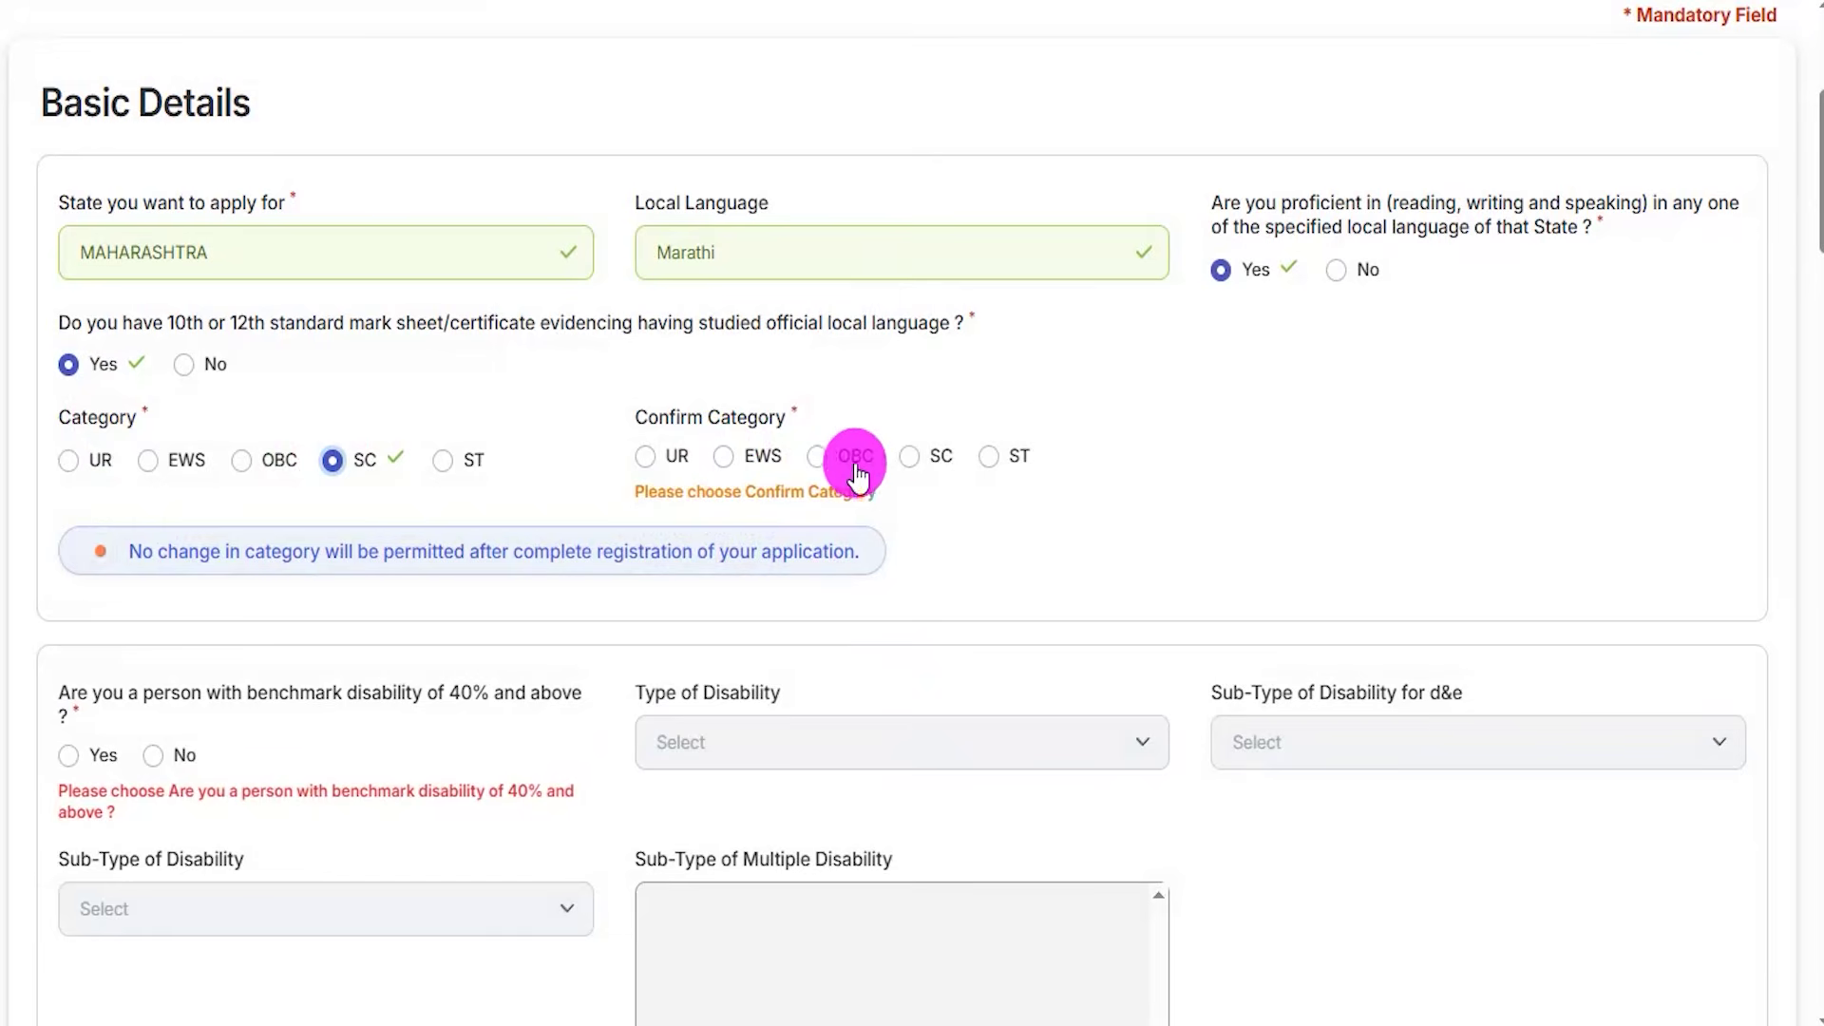
left_click(909, 459)
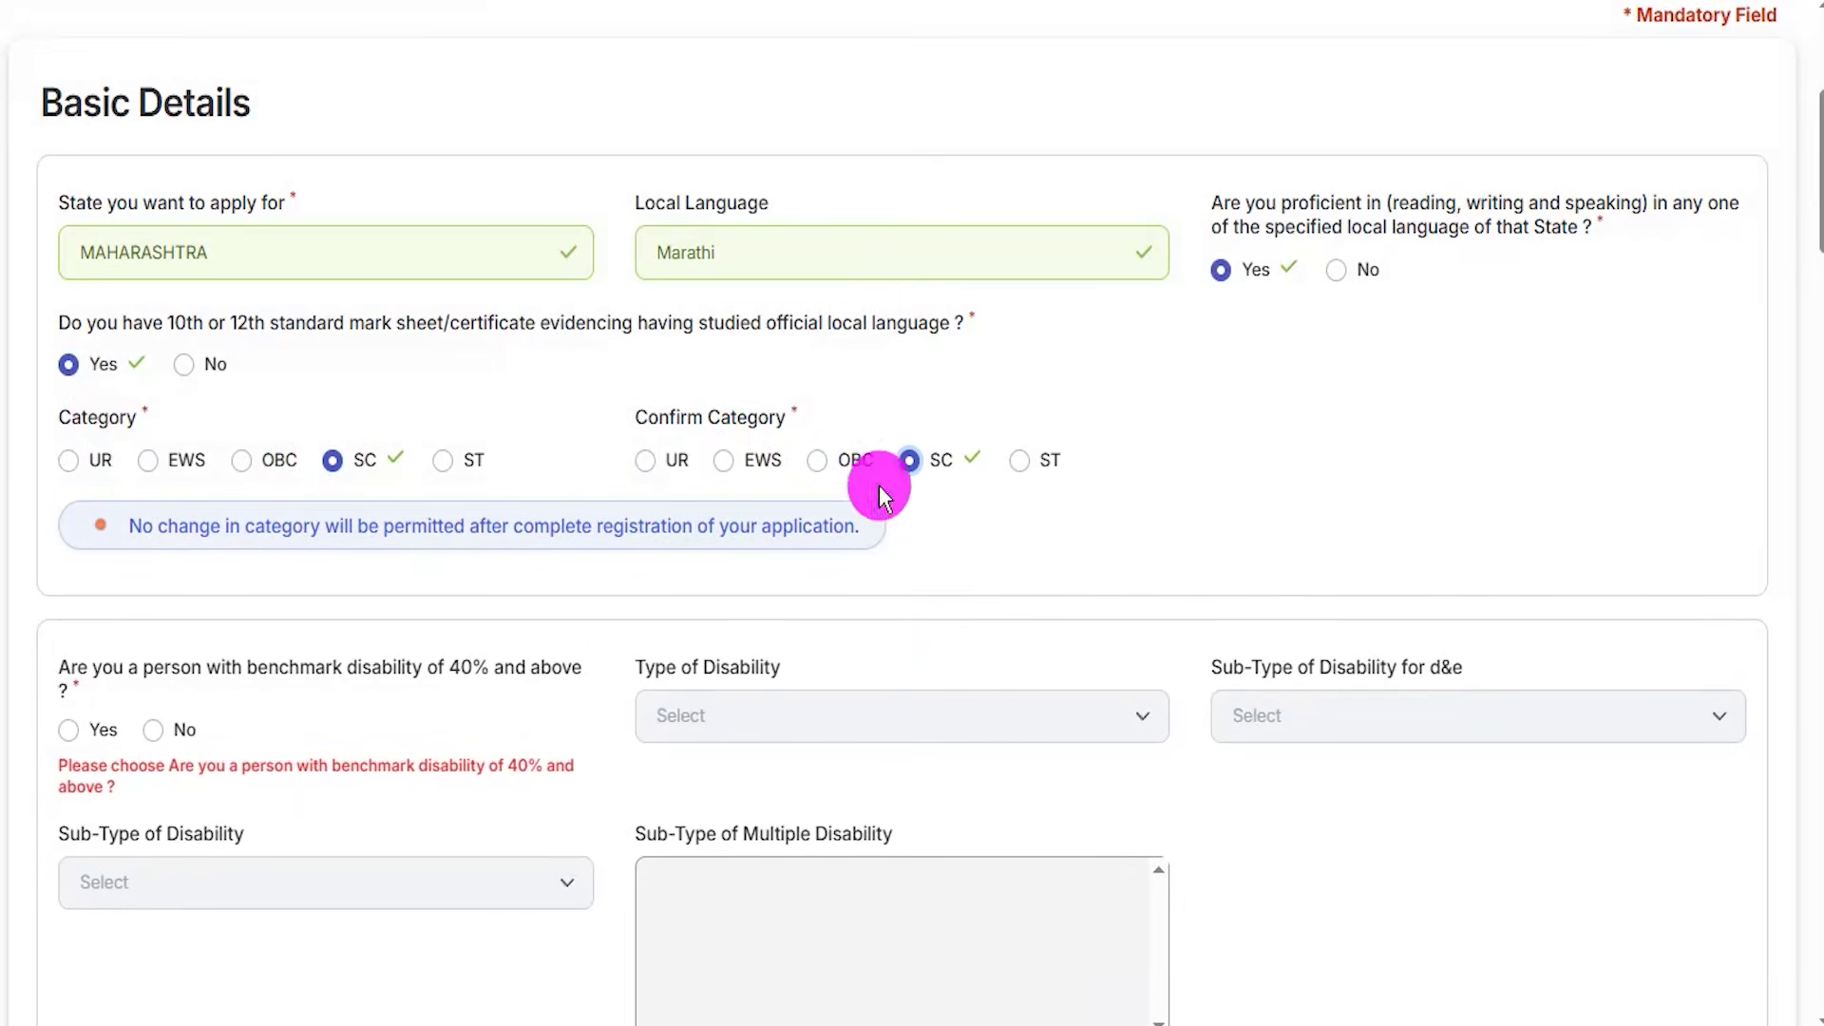
Answer Yes to the benchmark disability question, choosing VI as the type and Blindness as the sub-type
scroll(409, 625, "down", 5)
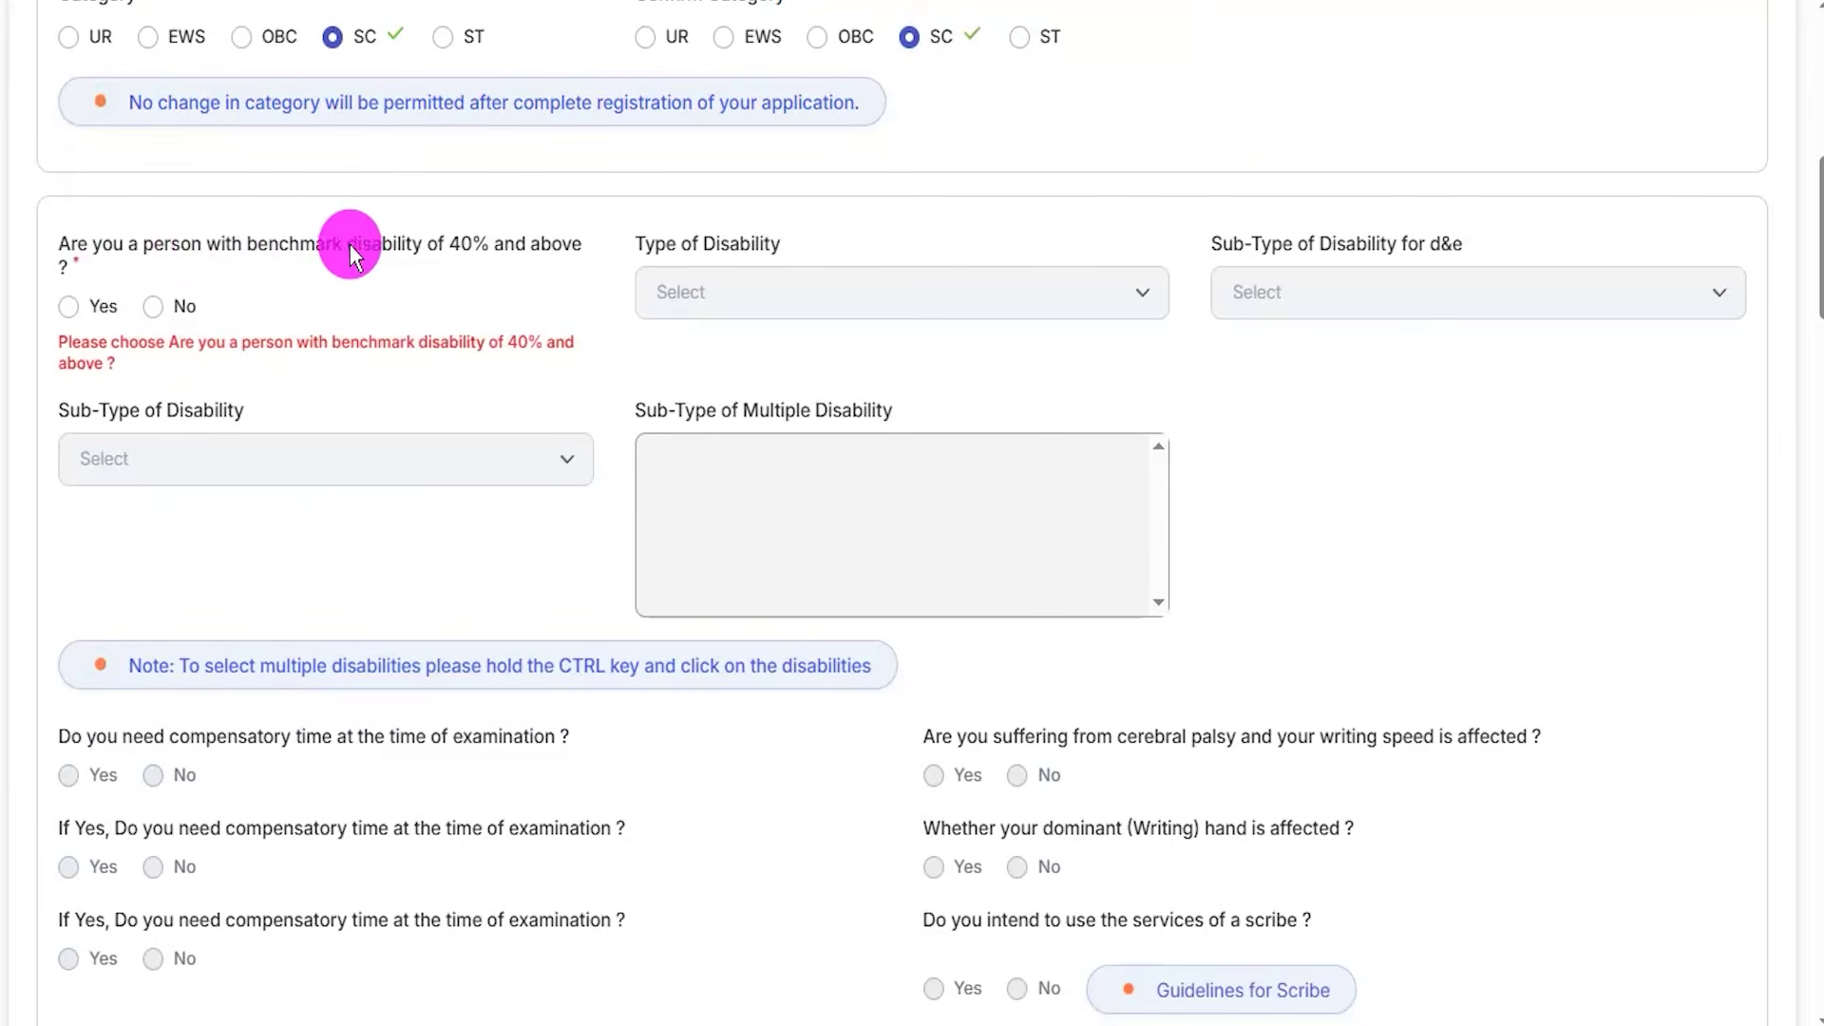
left_click(69, 305)
left_click(782, 294)
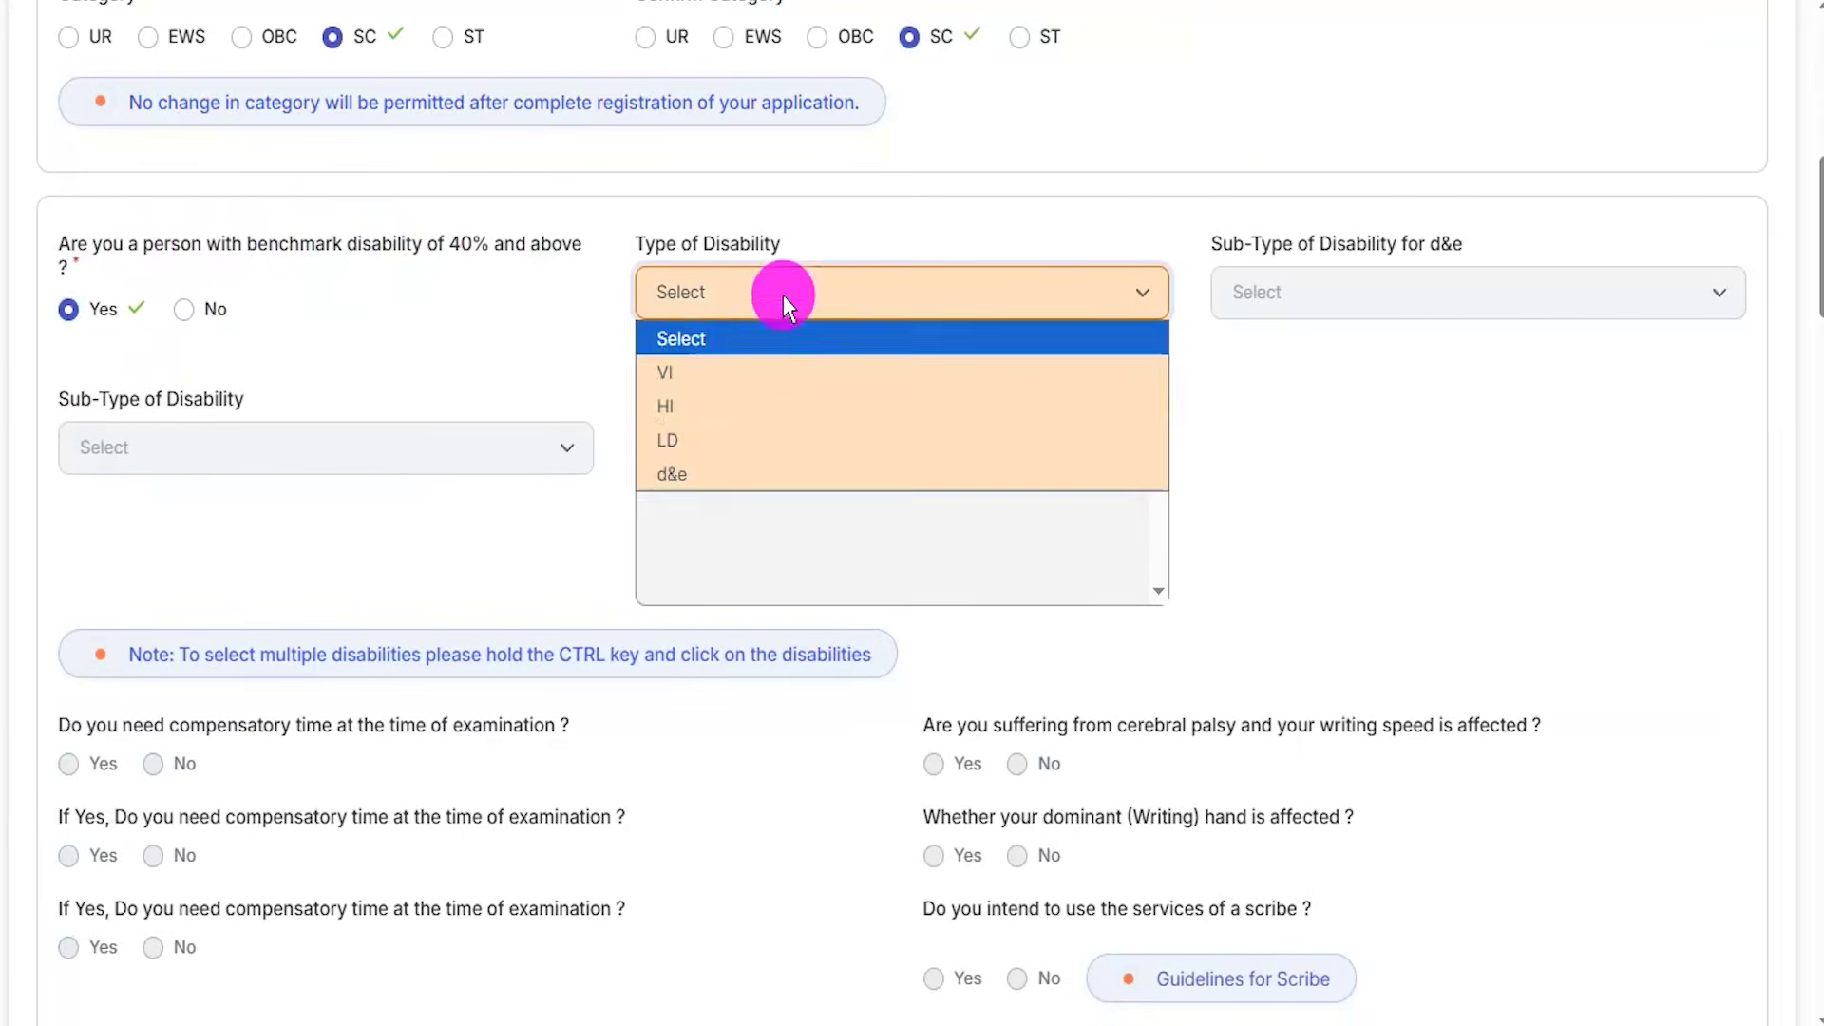
left_click(719, 372)
left_click(901, 721)
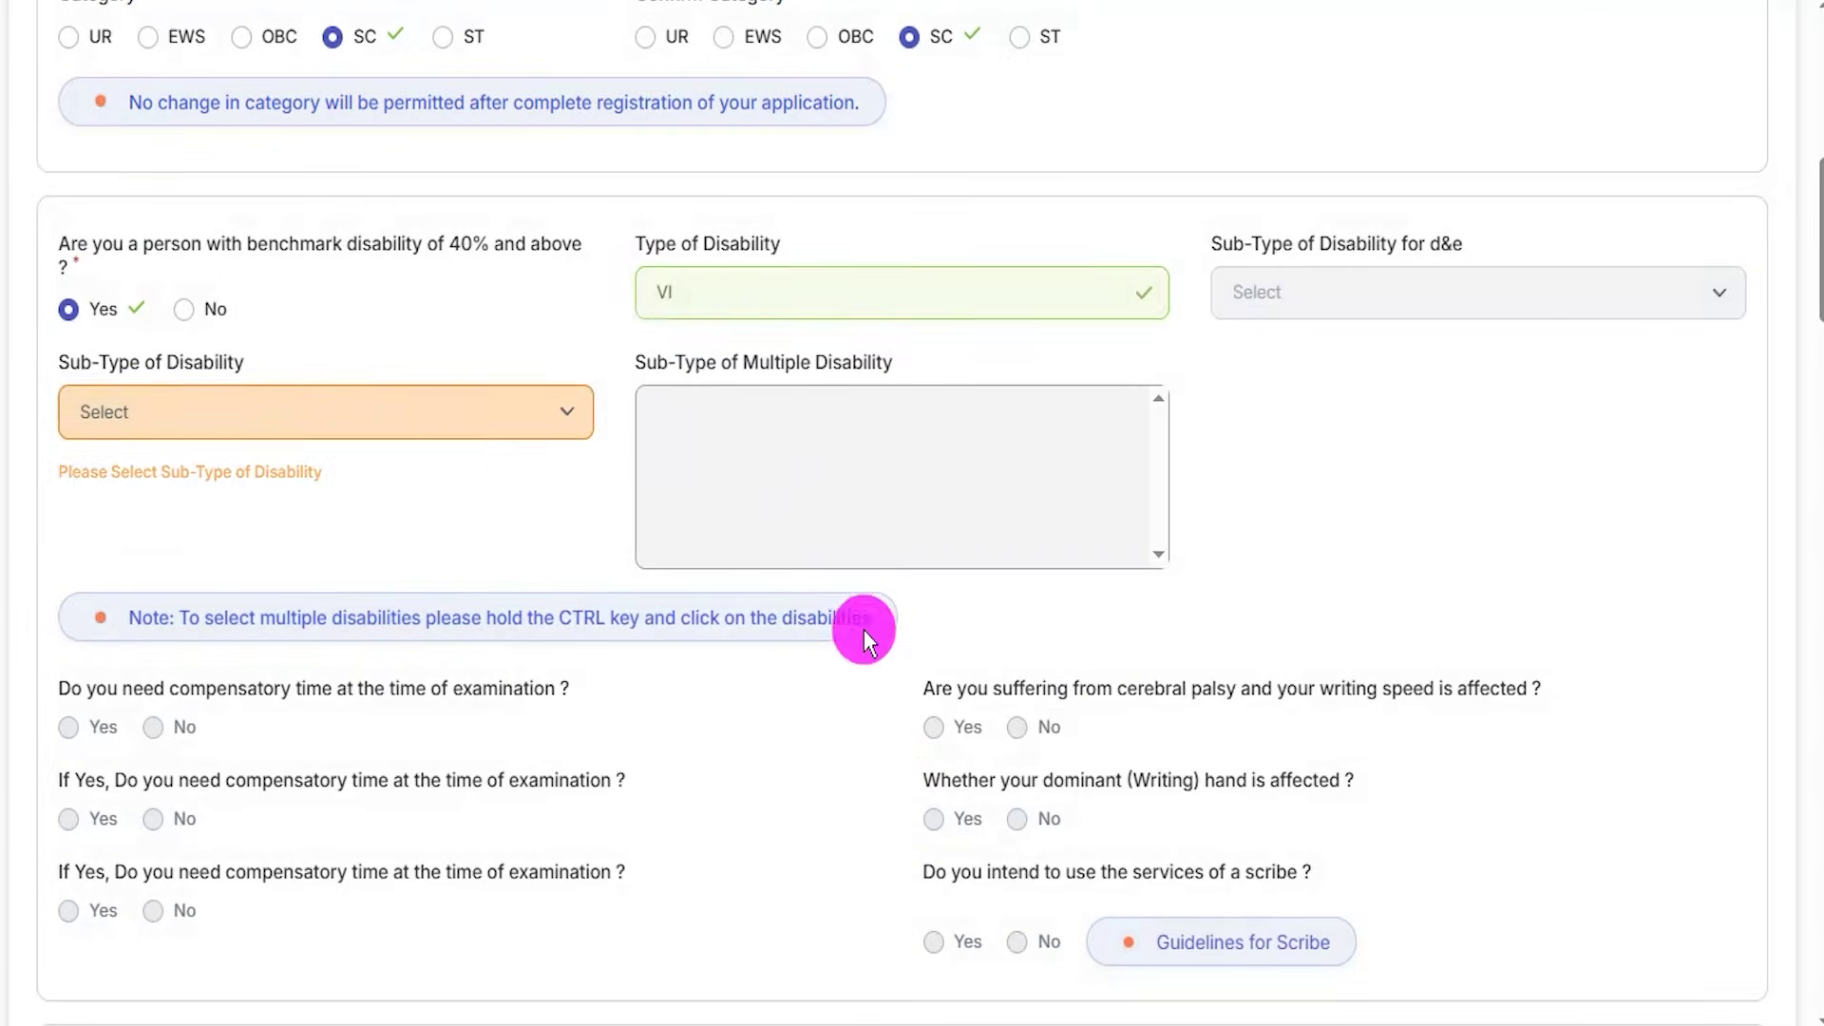
left_click(305, 407)
left_click(183, 489)
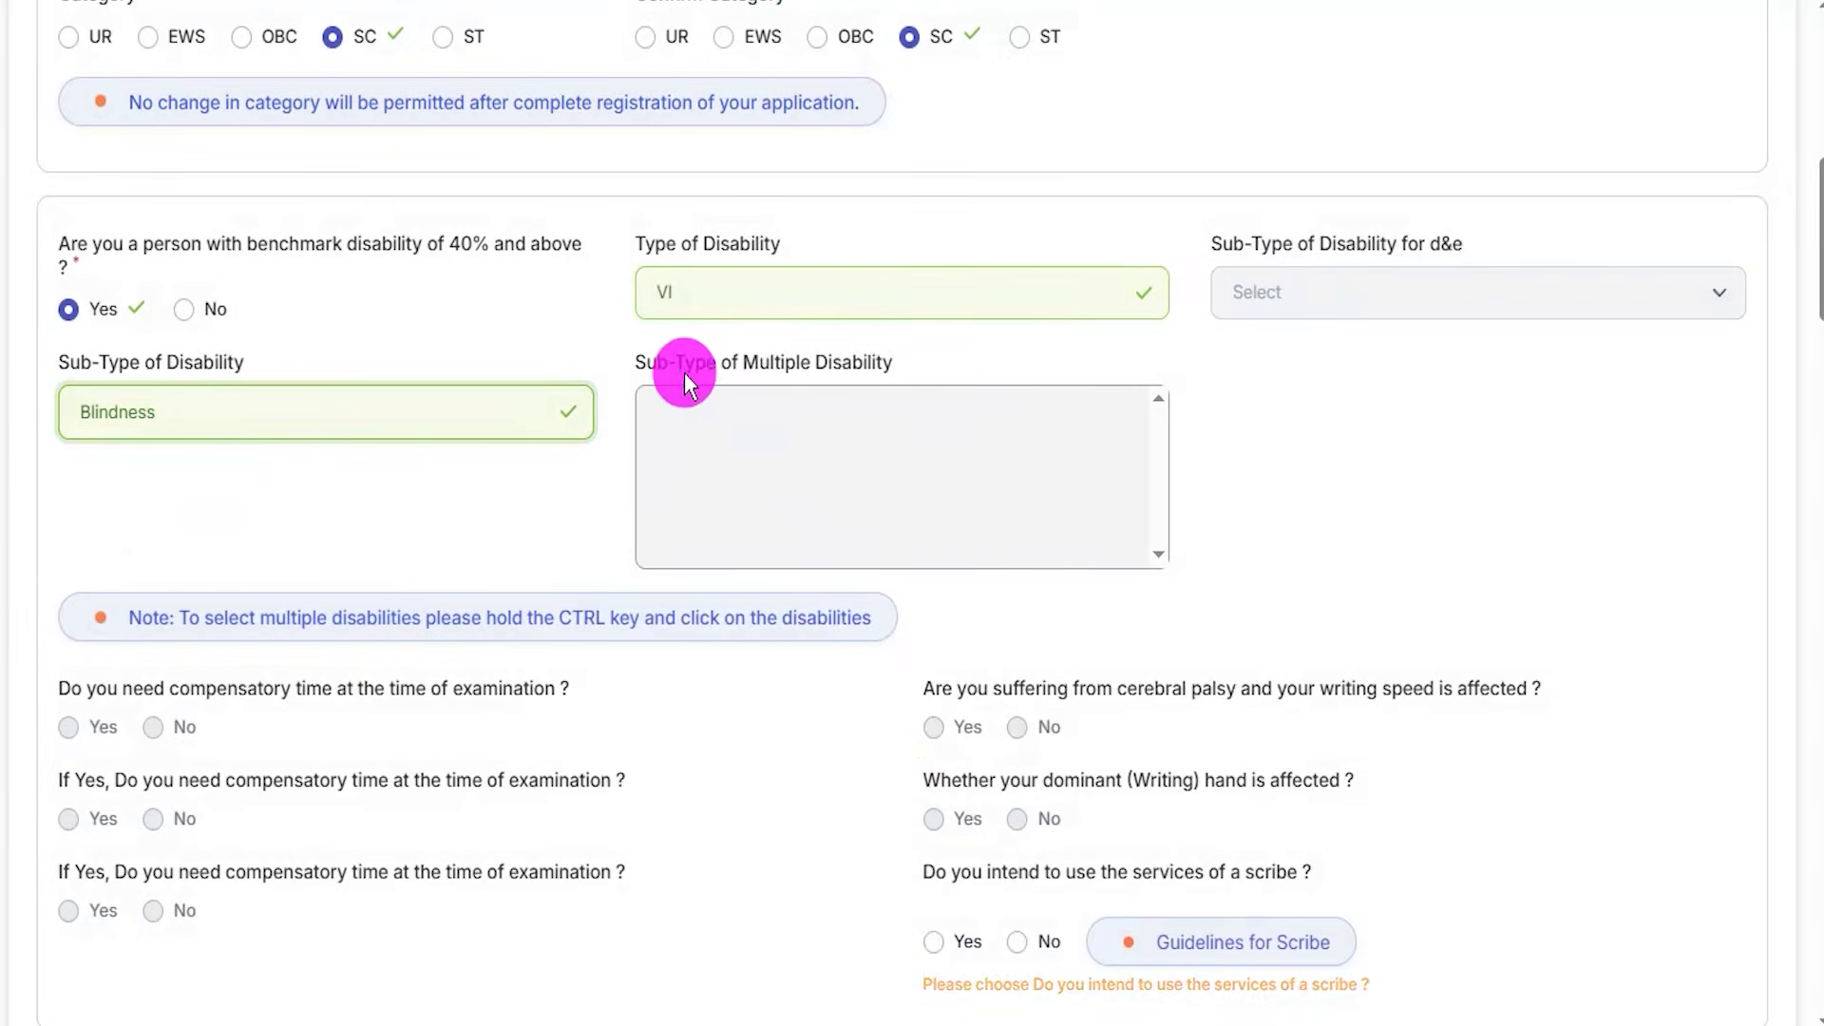
left_click(865, 378)
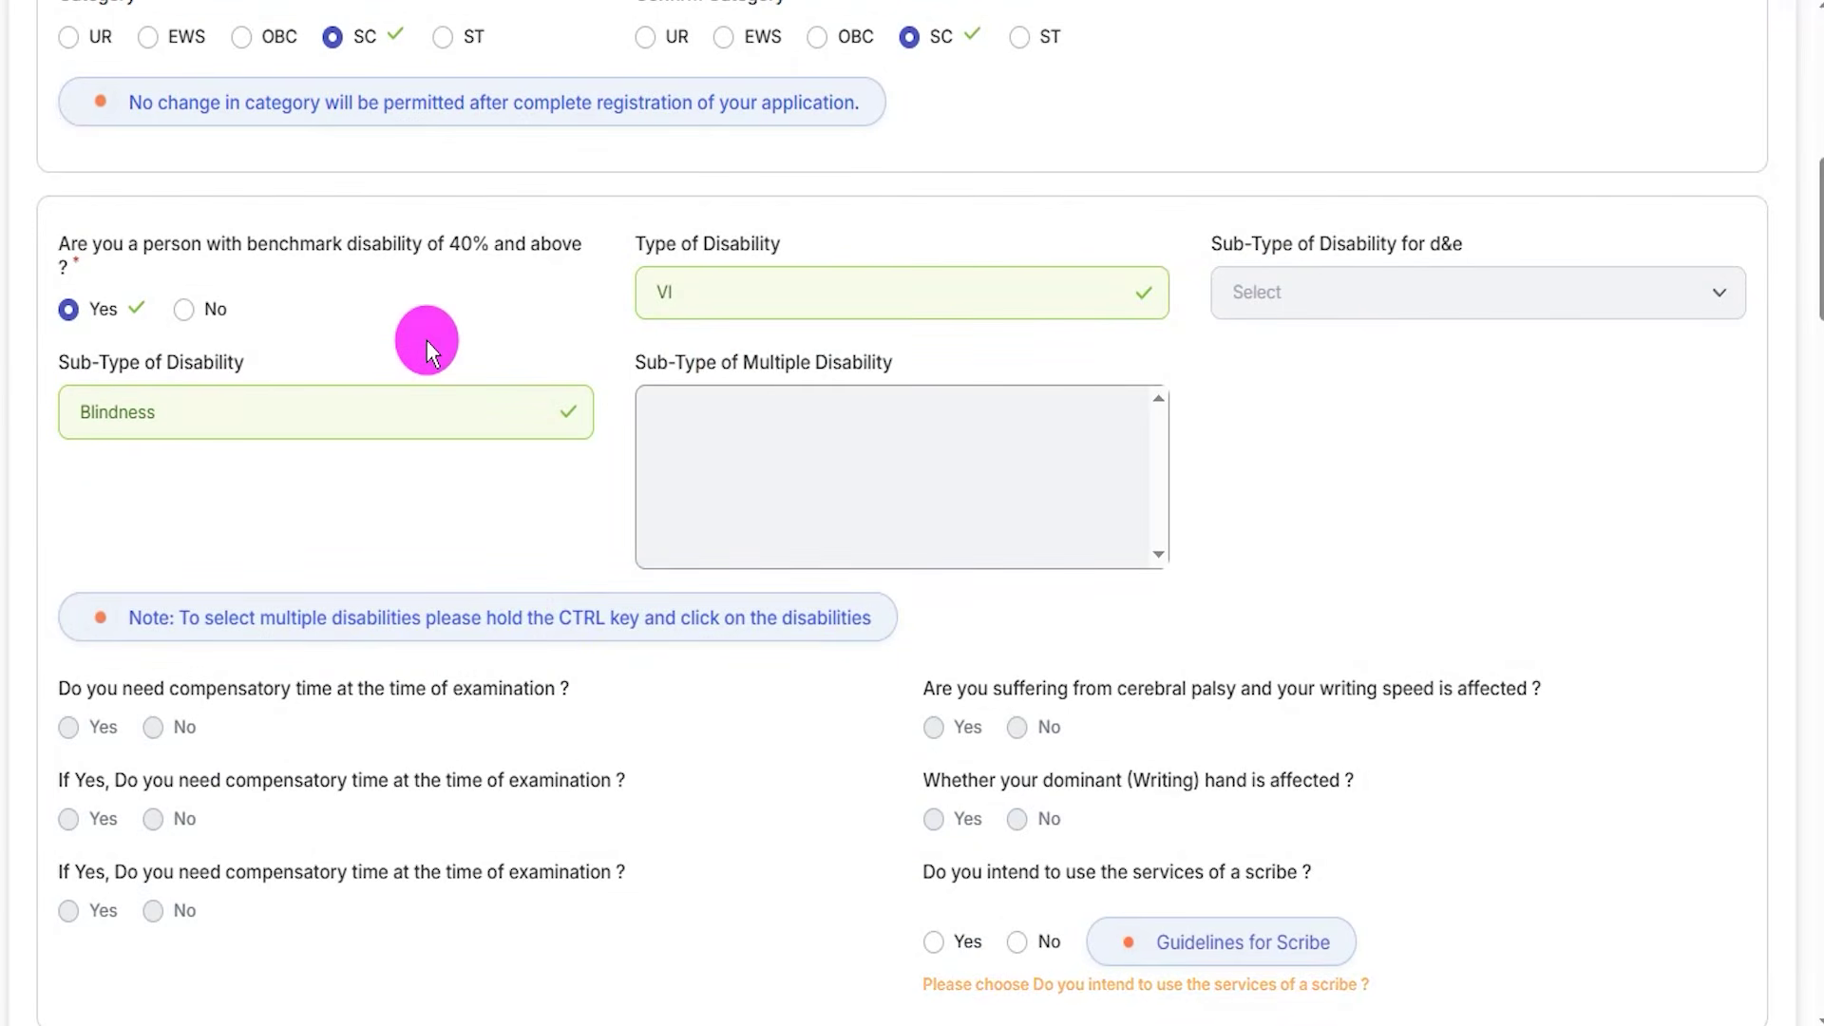
Answer No to the question about a benchmark disability of 40% and above
left_click(182, 319)
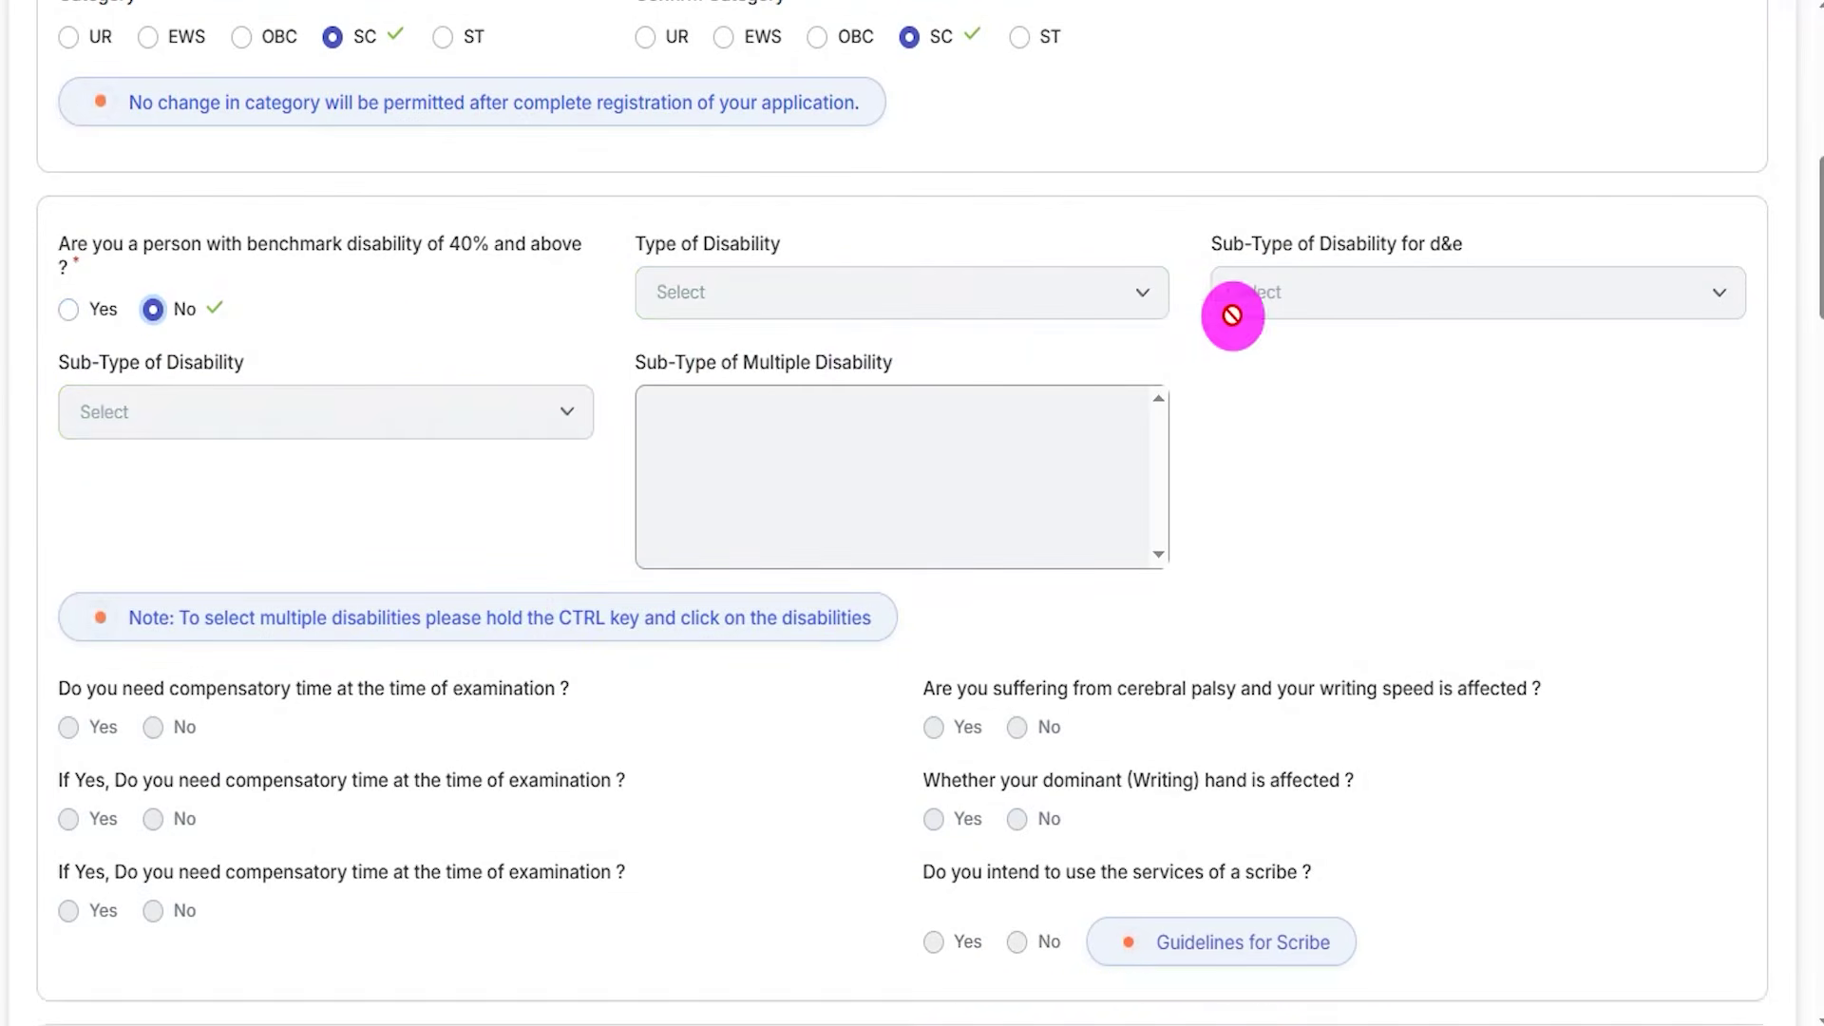
Answer No to the question about a specified disability under sec 2(s) of the RPwD Act with difficulty in writing
scroll(705, 762, "down", 3)
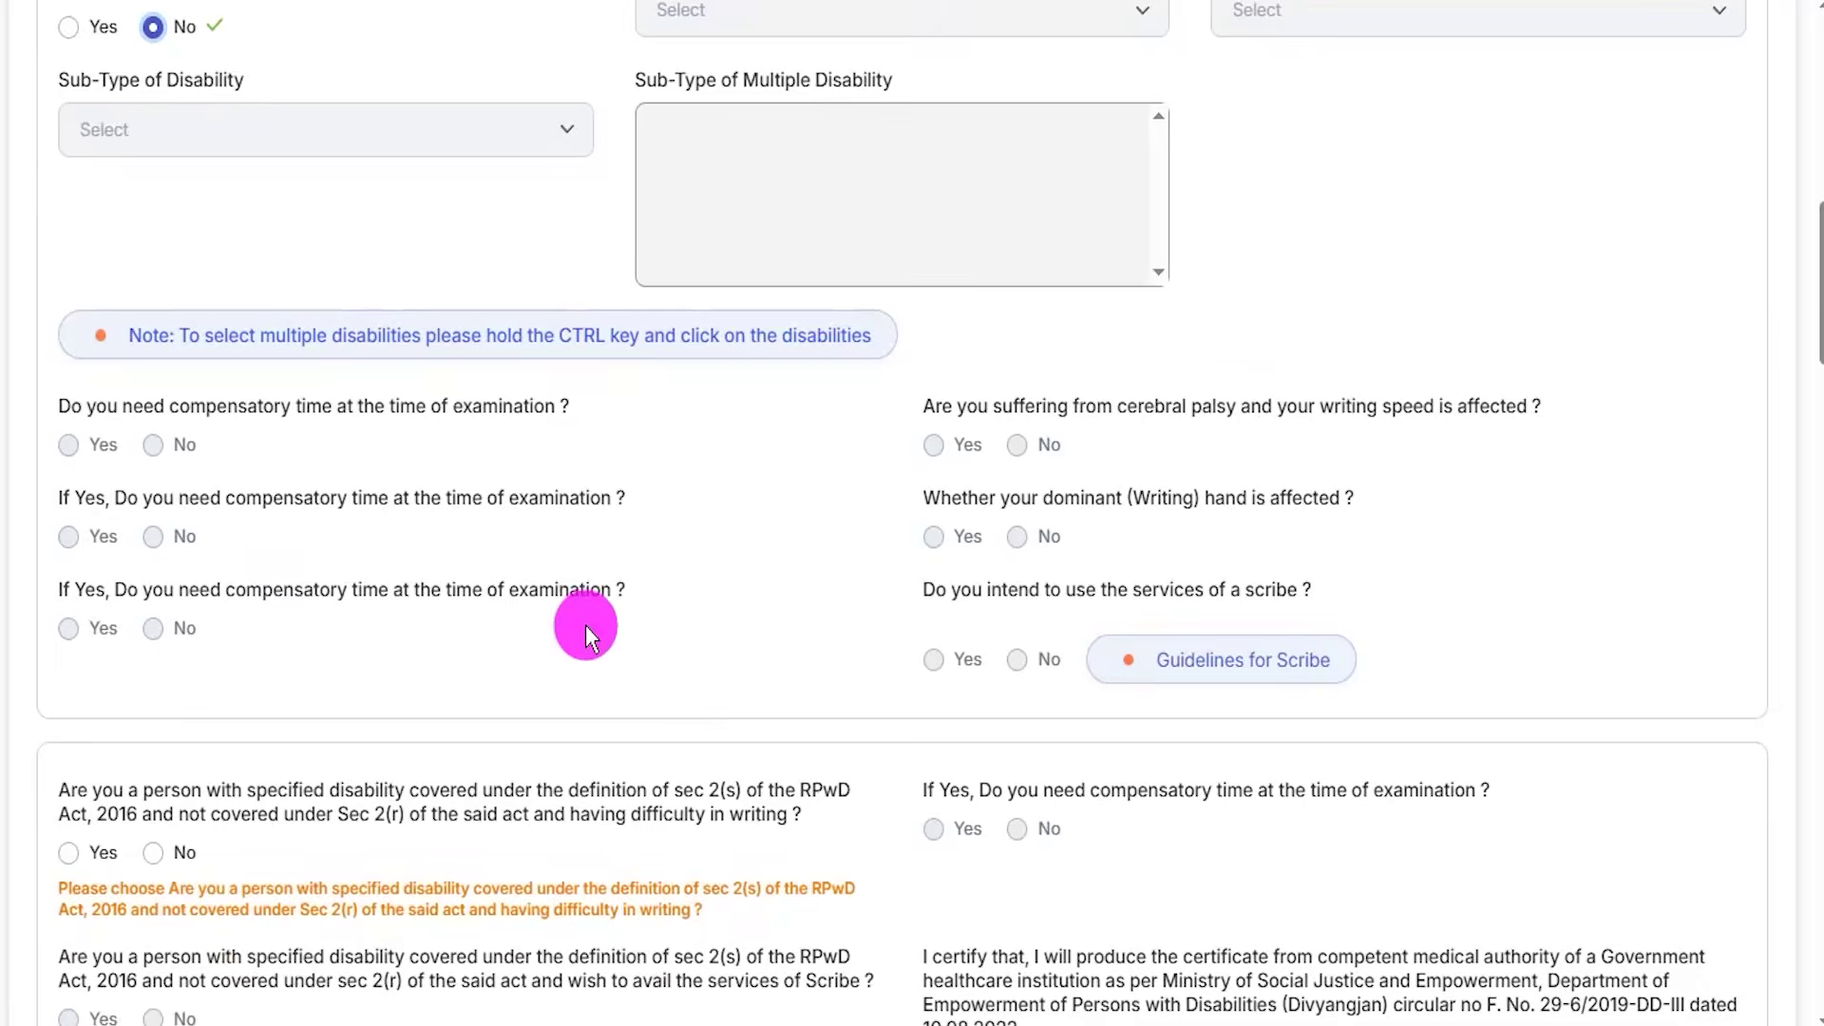
scroll(585, 625, "down", 3)
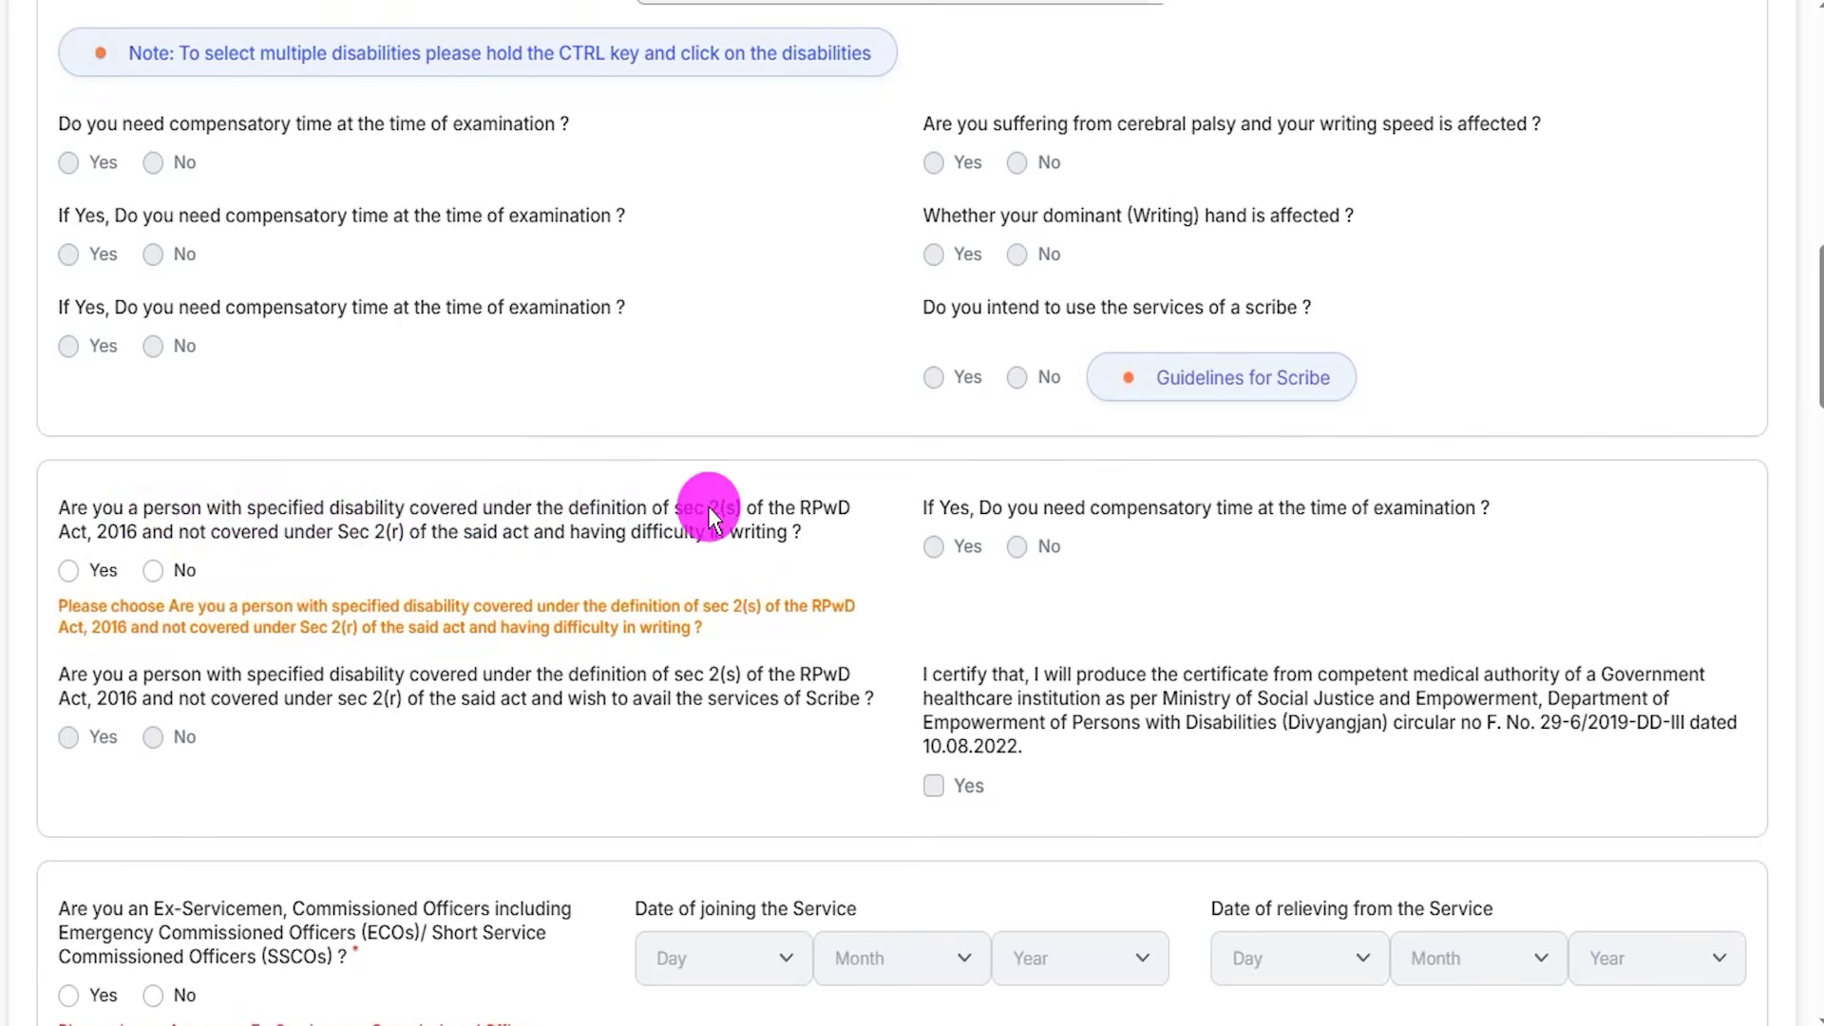
left_click(69, 570)
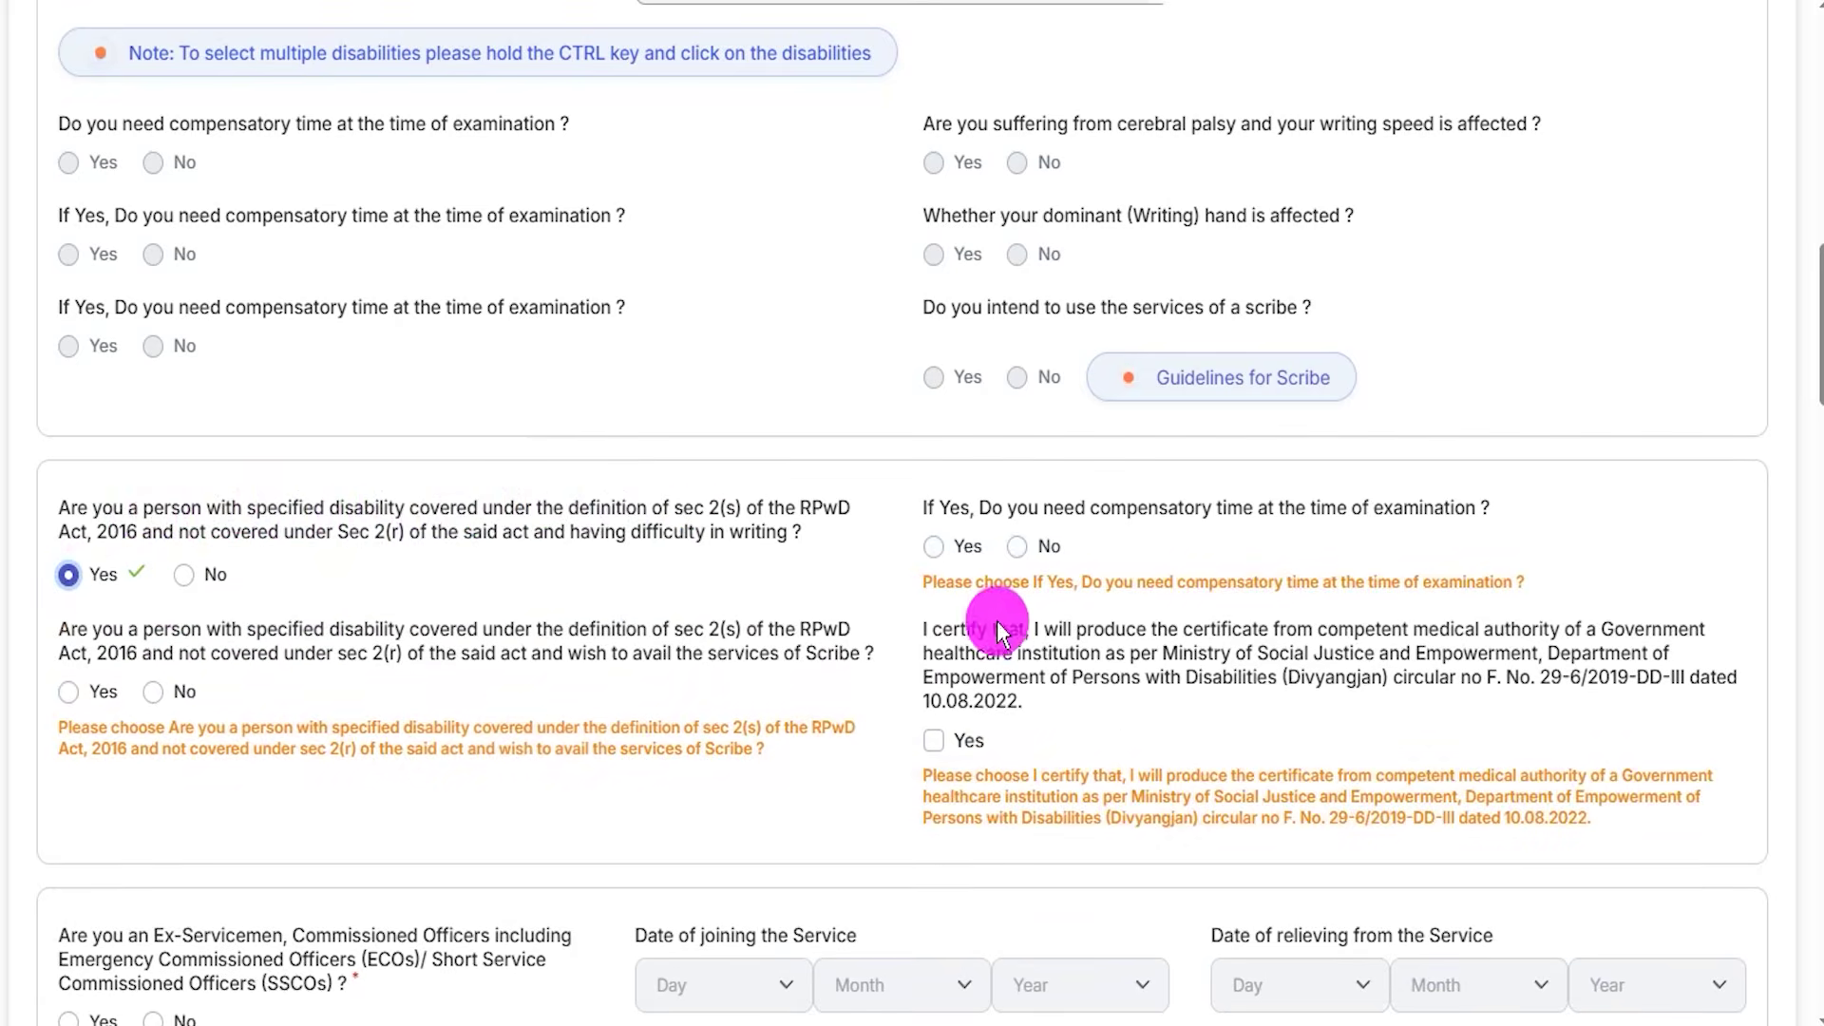
left_click(187, 576)
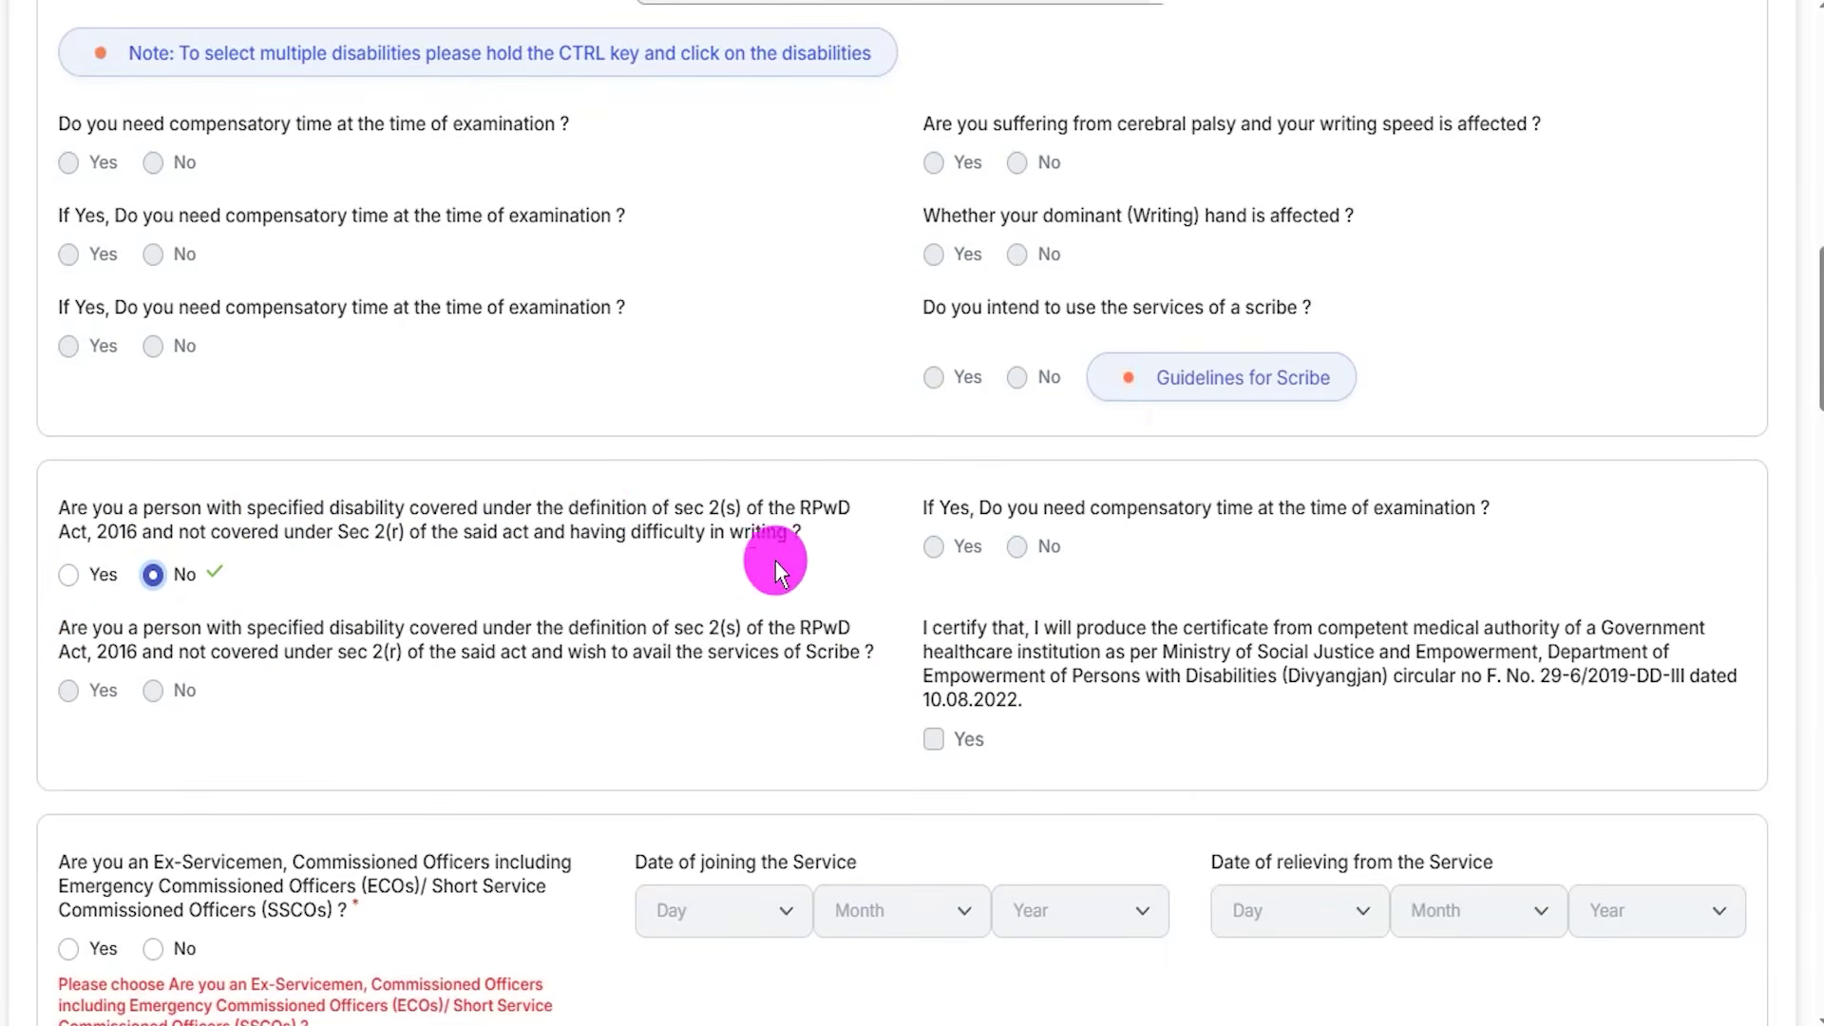
Answer Yes to the ex-serviceman question and look through the service joining and relieving date lists and the service period field
scroll(664, 618, "down", 4)
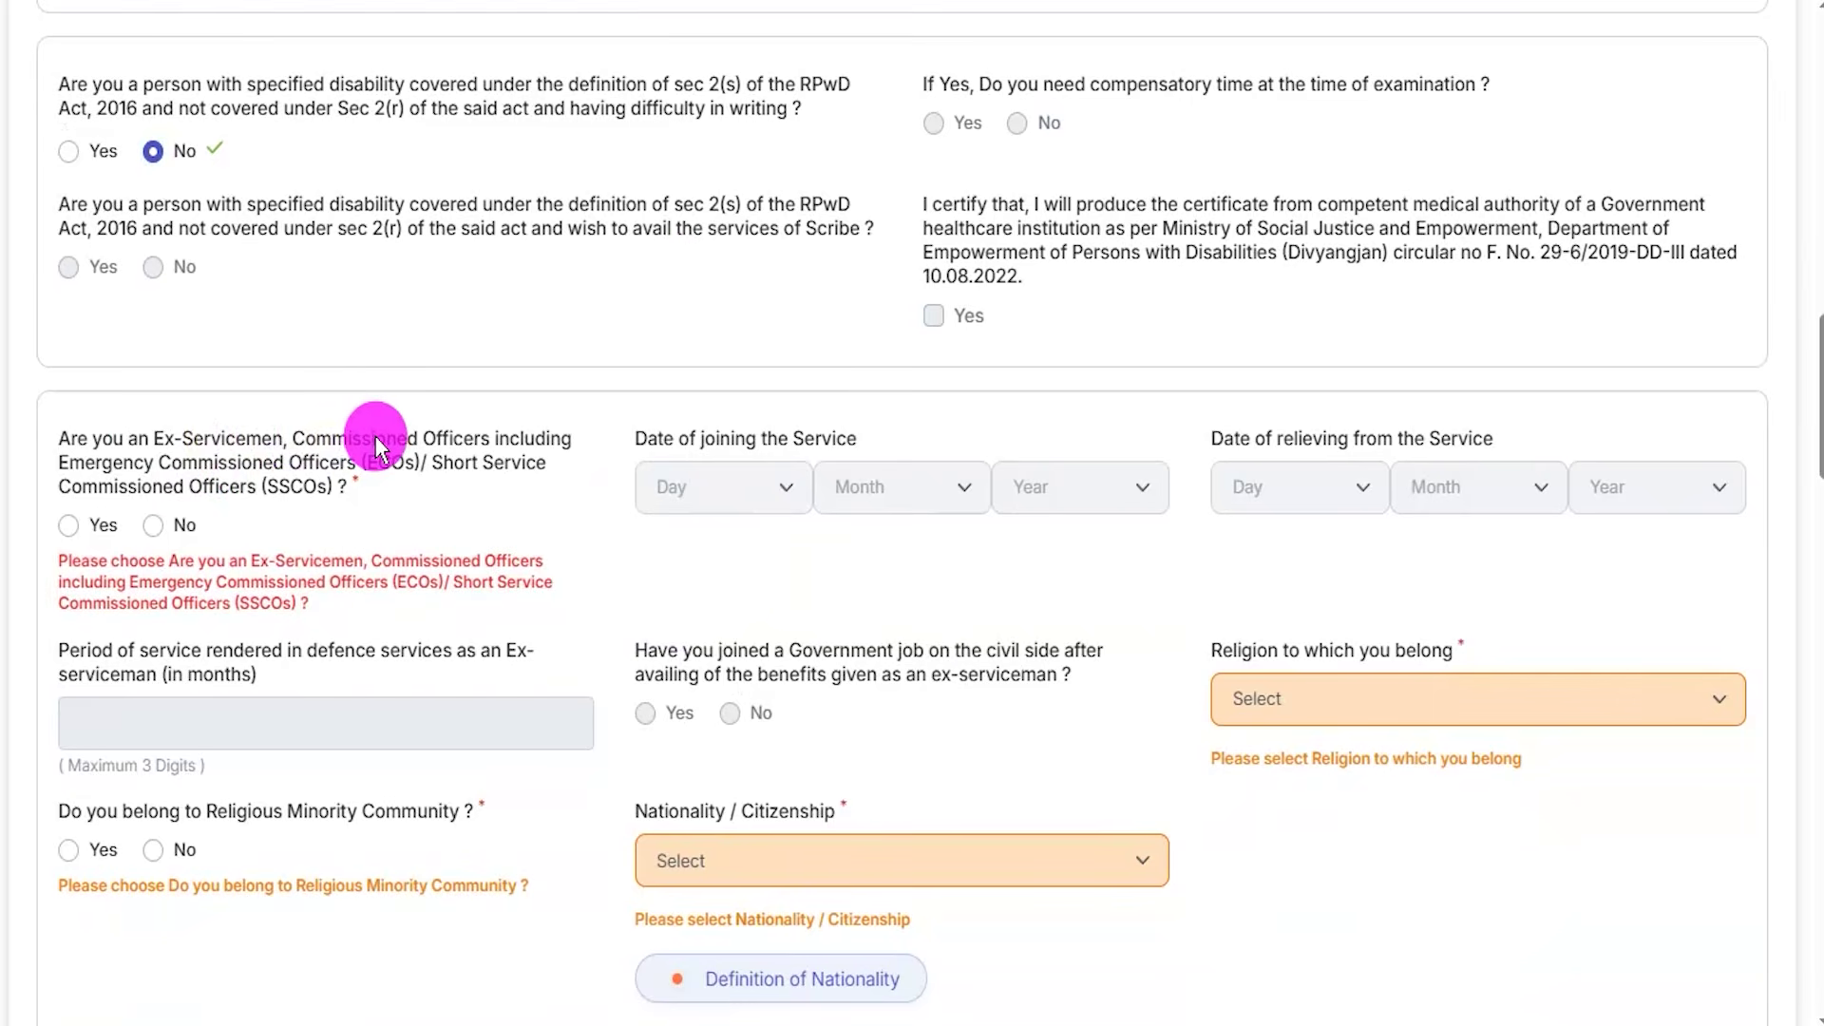
left_click(70, 525)
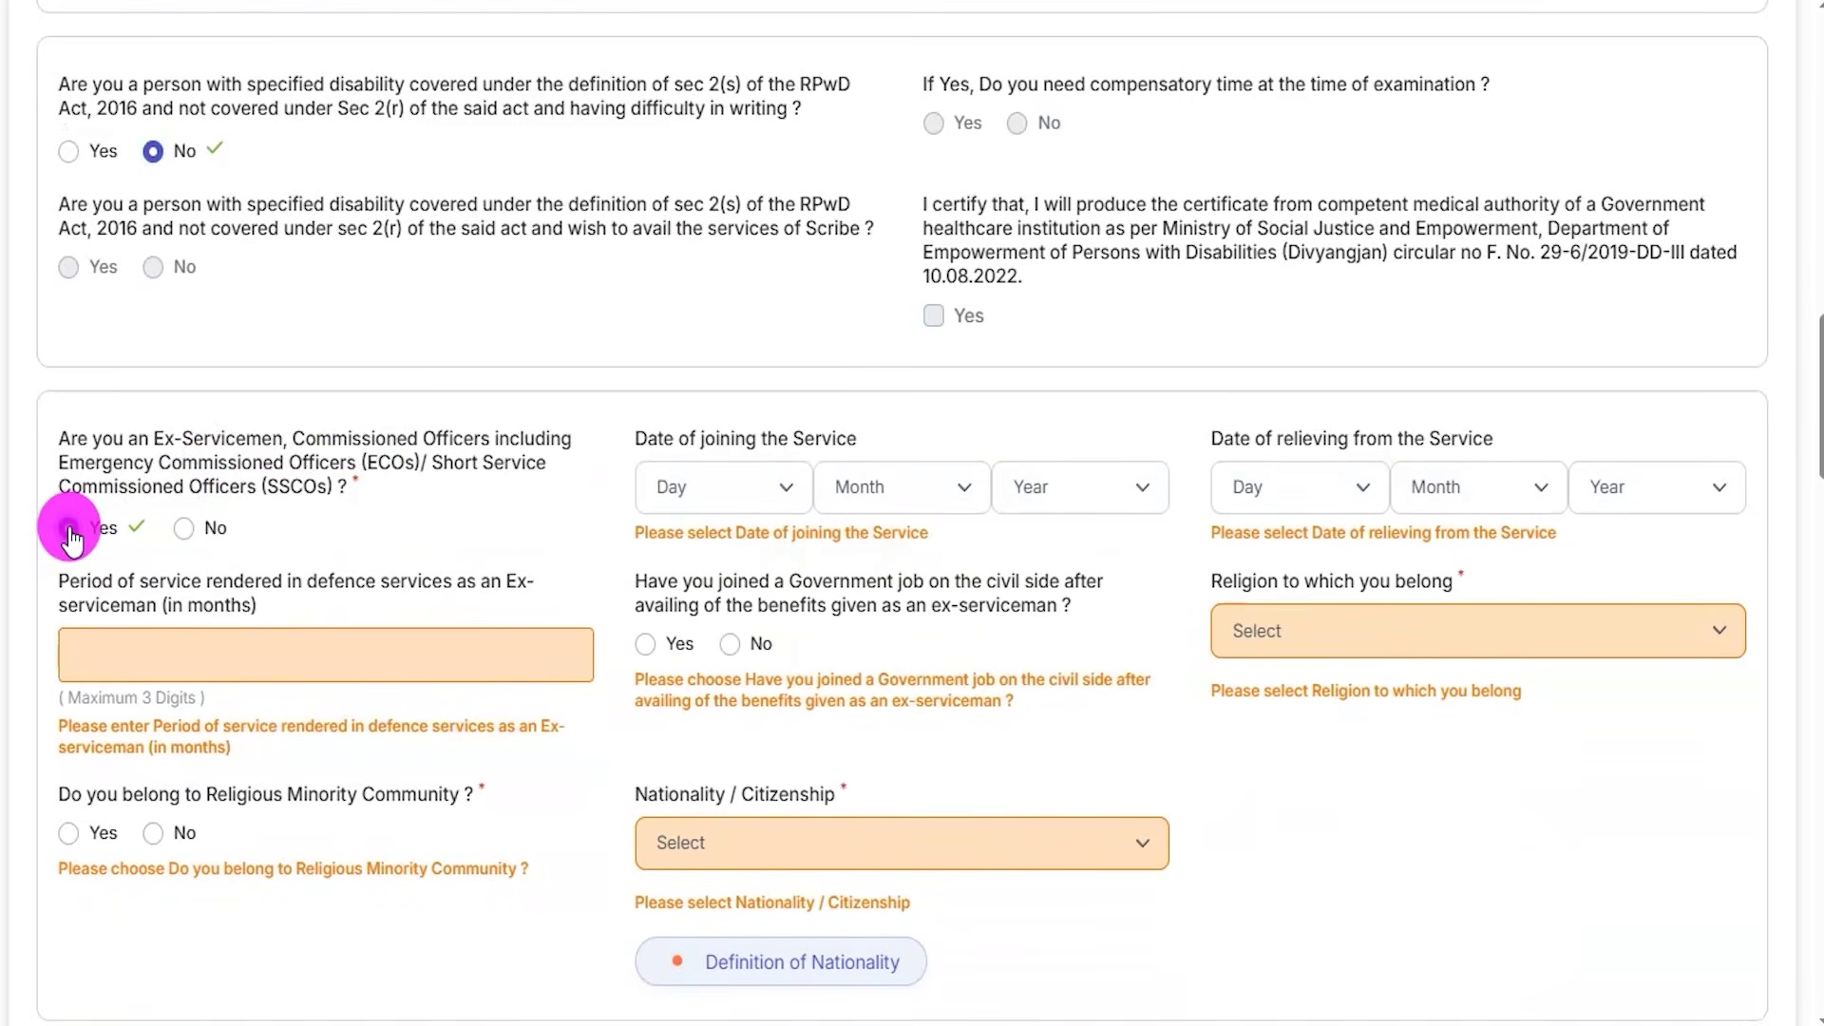
left_click(750, 488)
left_click(972, 488)
left_click(1081, 484)
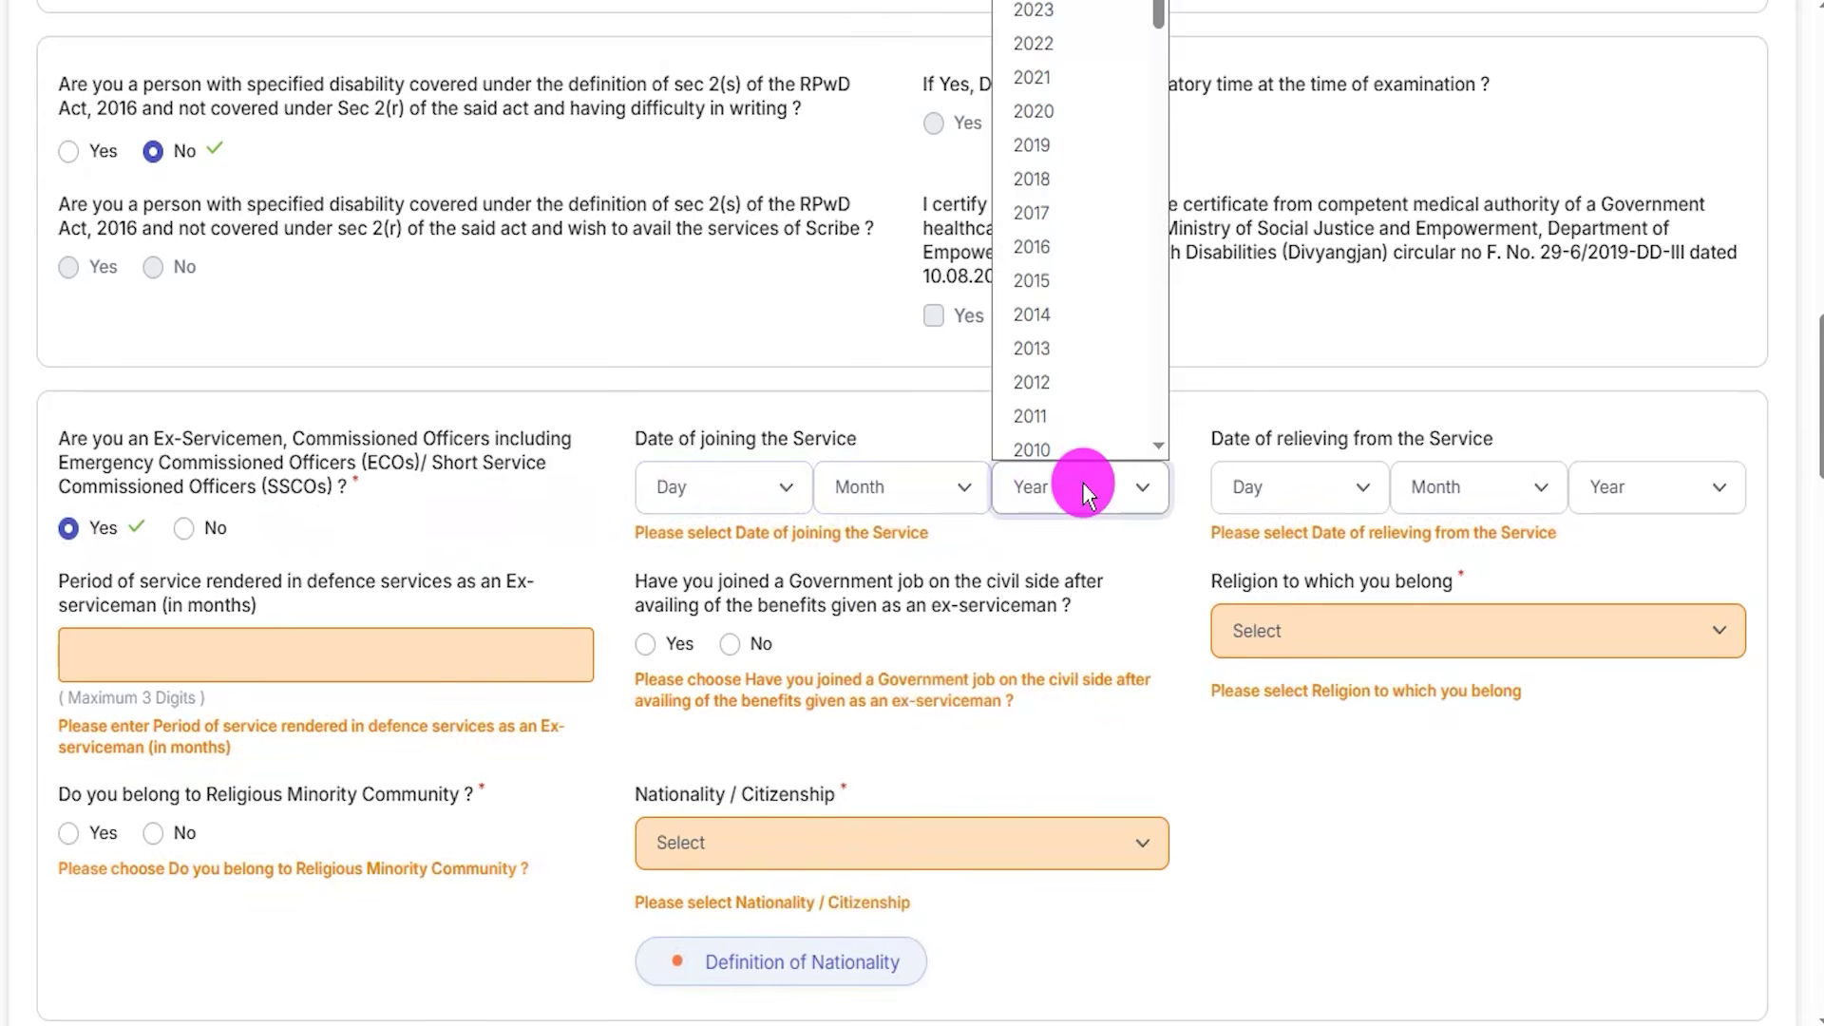
left_click(1337, 487)
left_click(1514, 488)
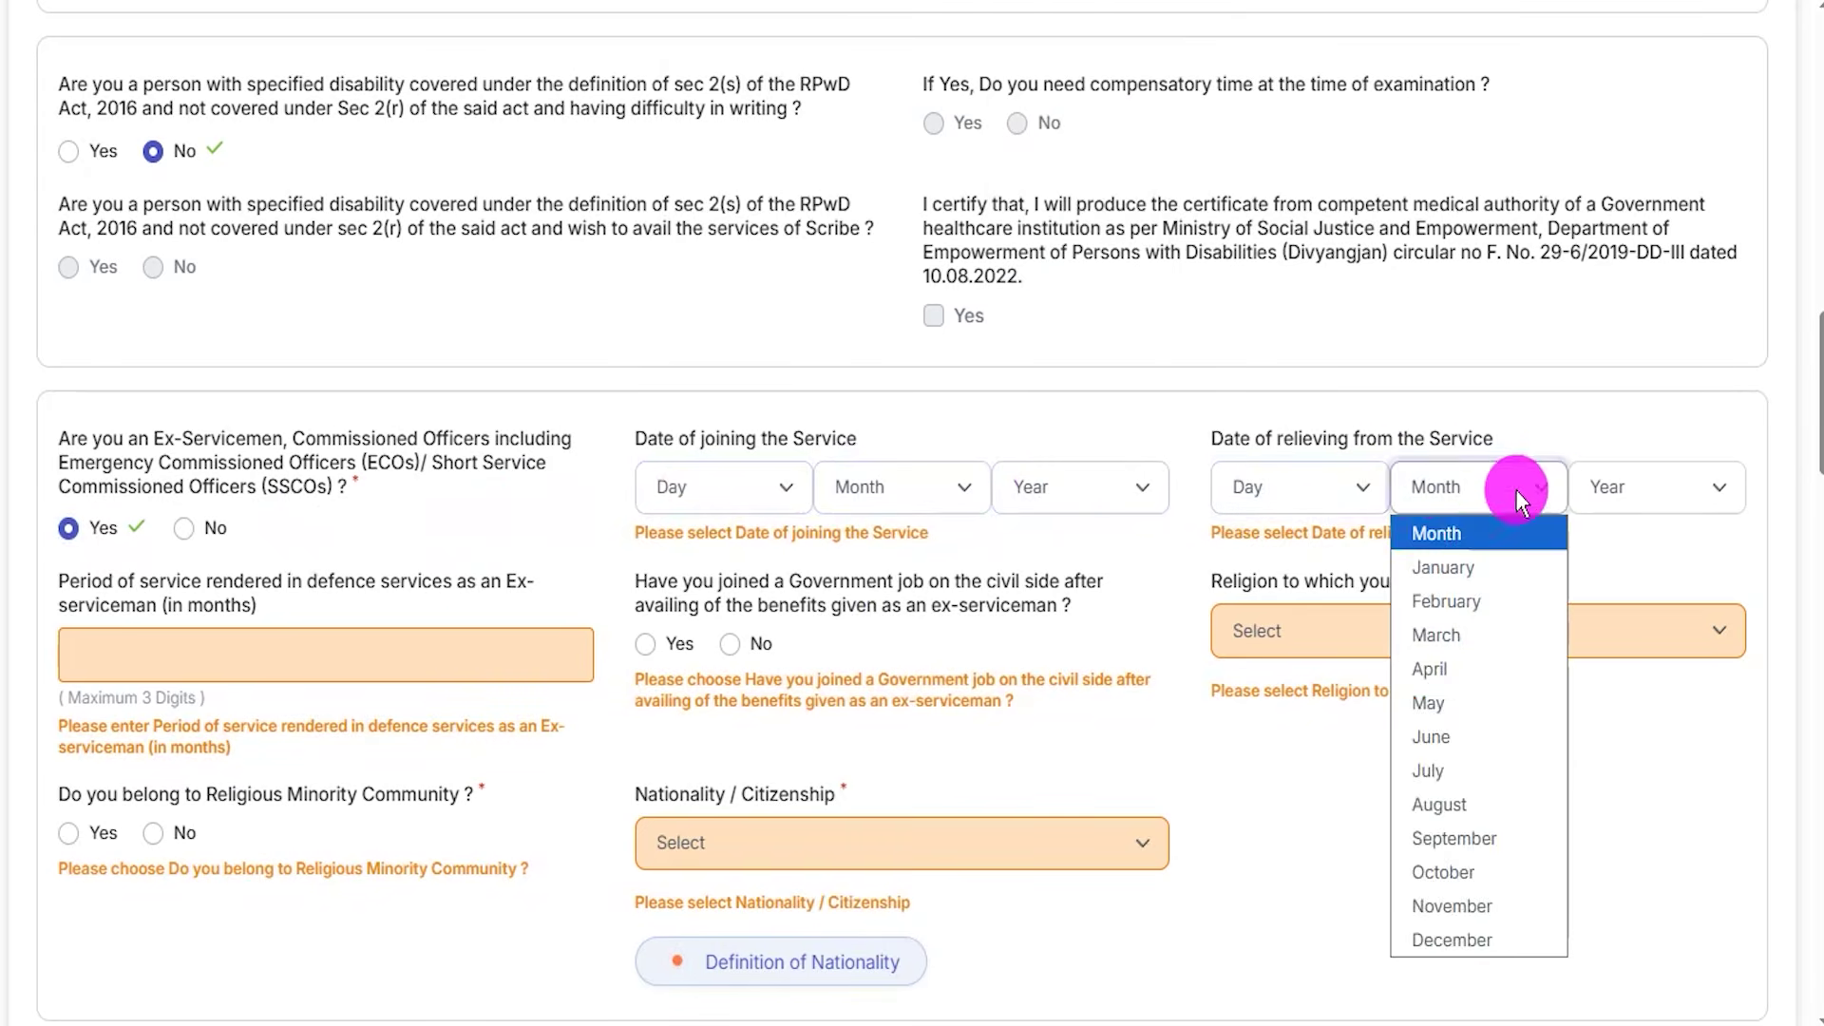
left_click(1656, 487)
left_click(225, 604)
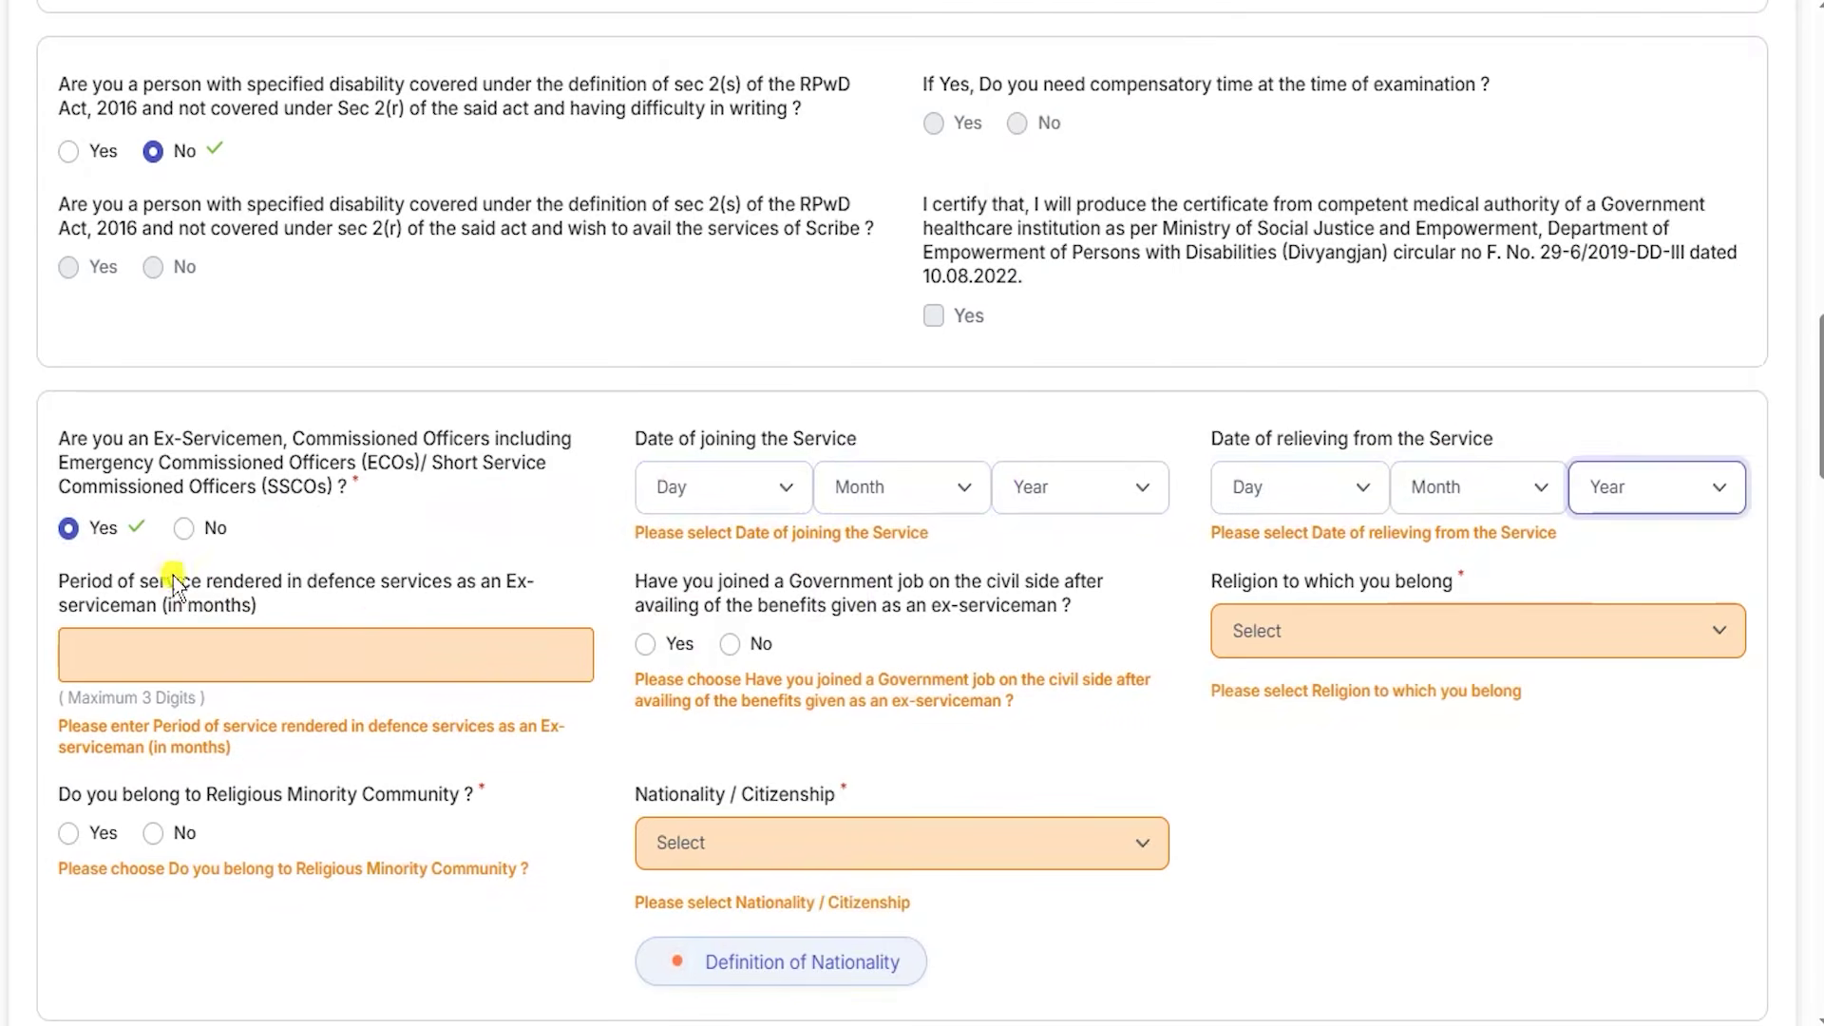
left_click(491, 644)
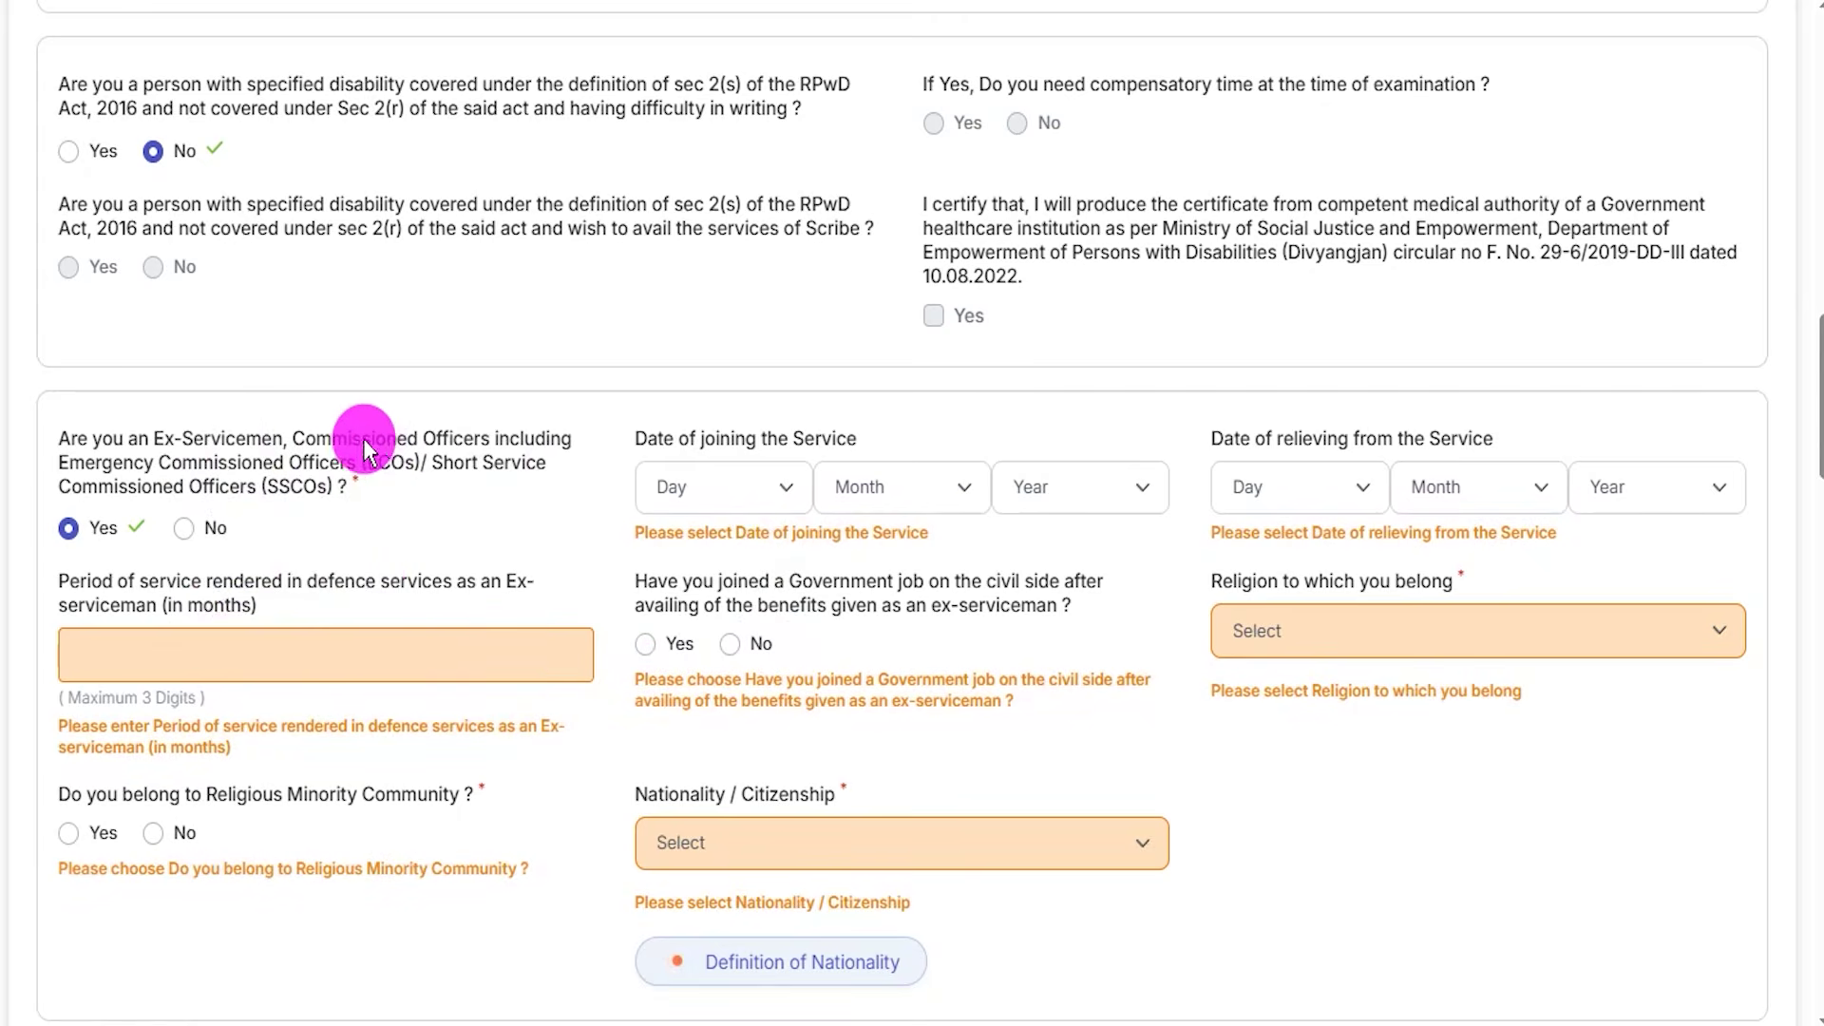
Answer No to the ex-serviceman question and set the religion to Hindu
left_click(184, 529)
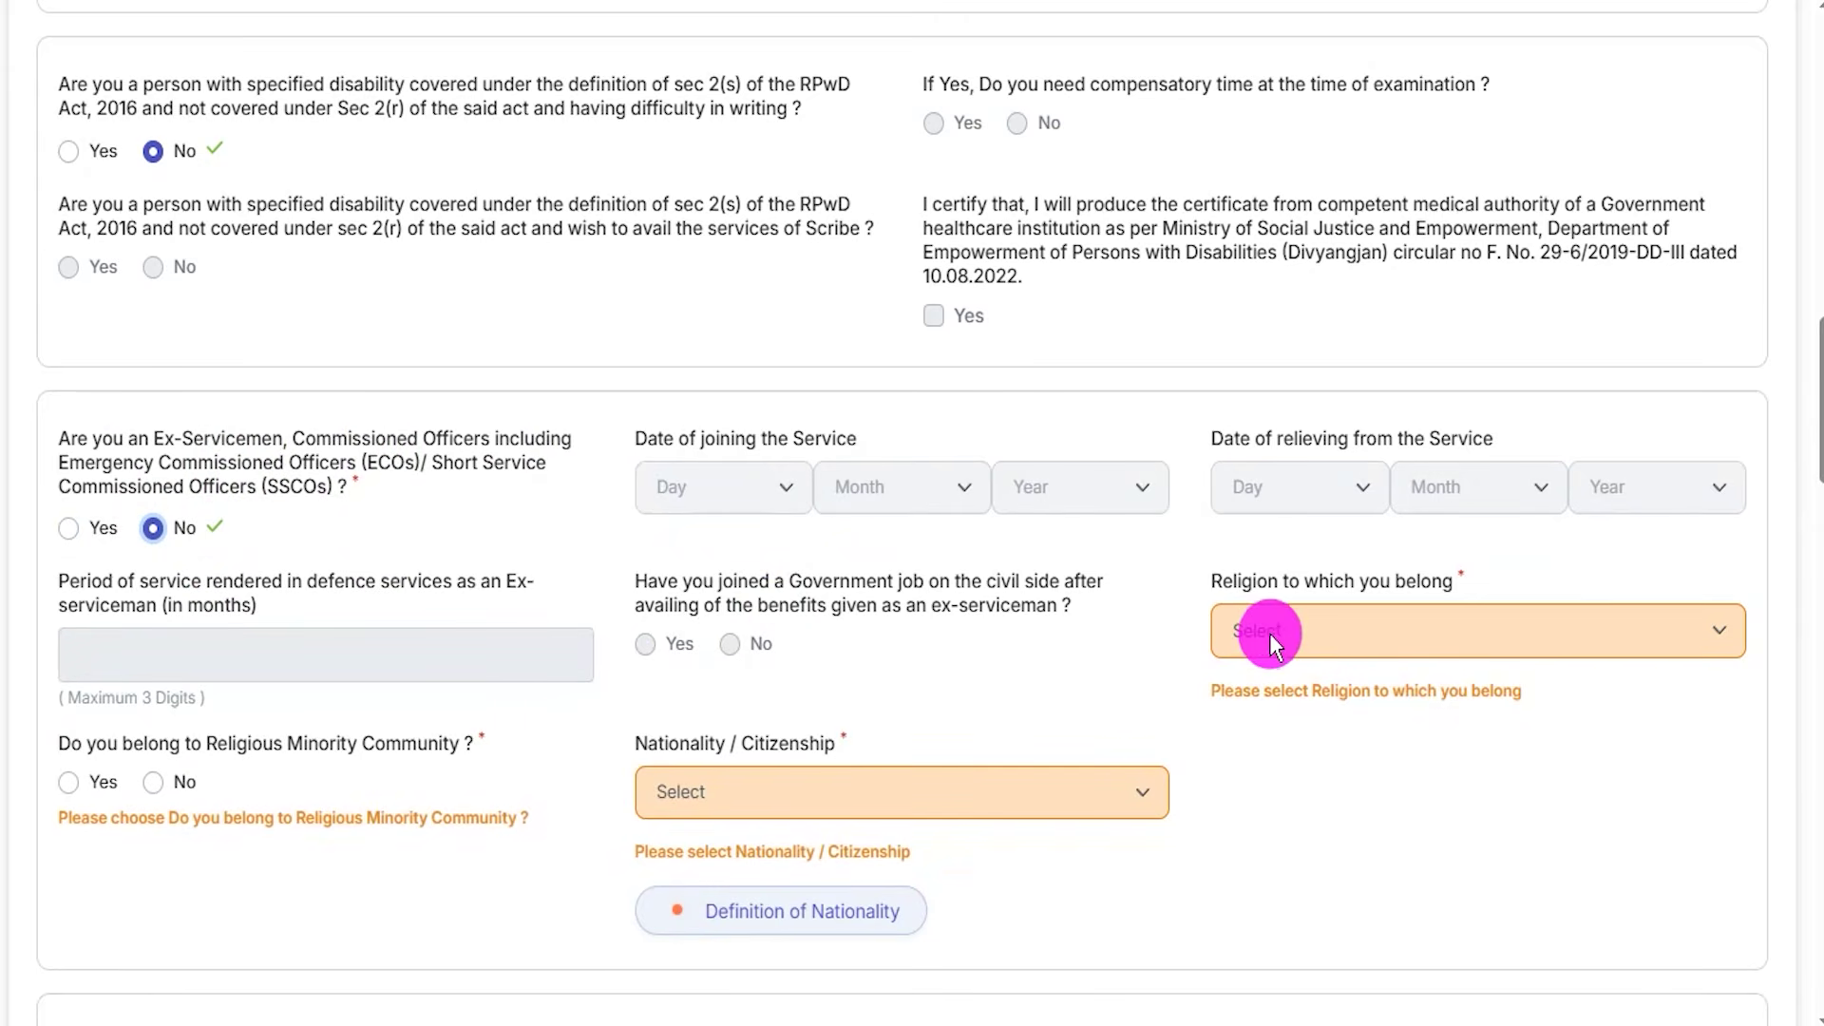
left_click(1303, 635)
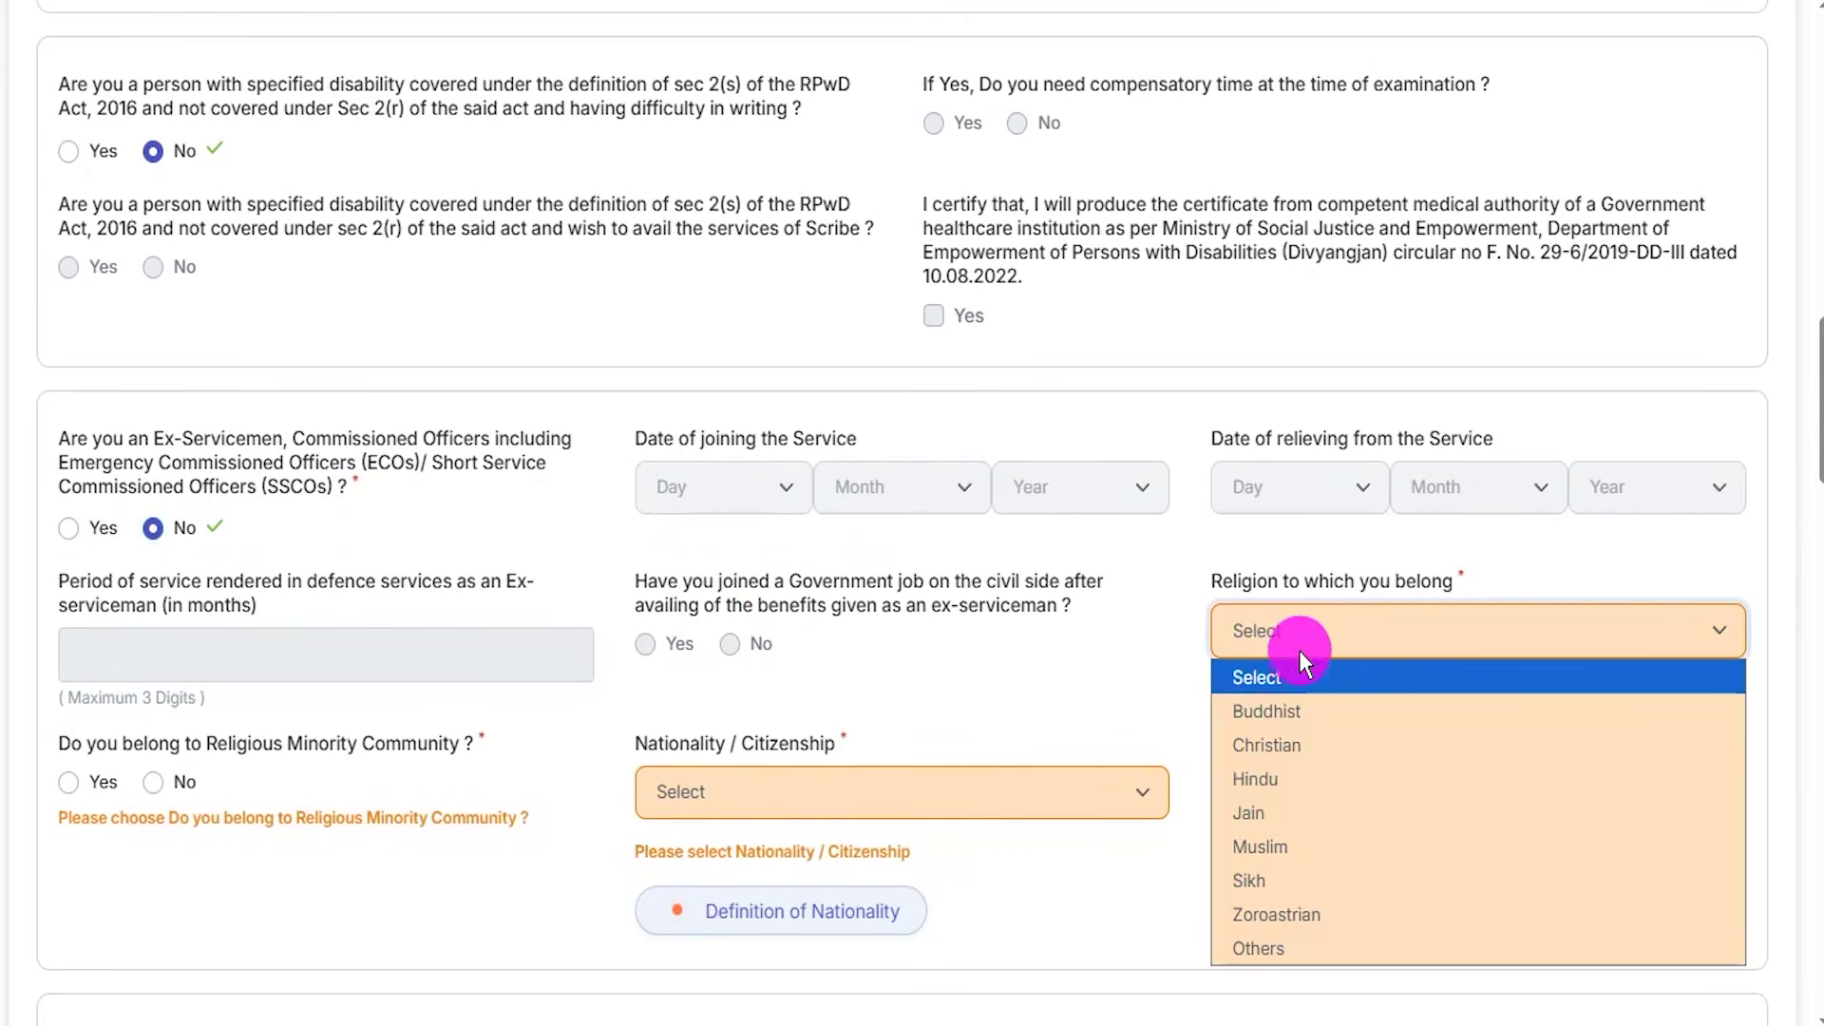
left_click(1285, 773)
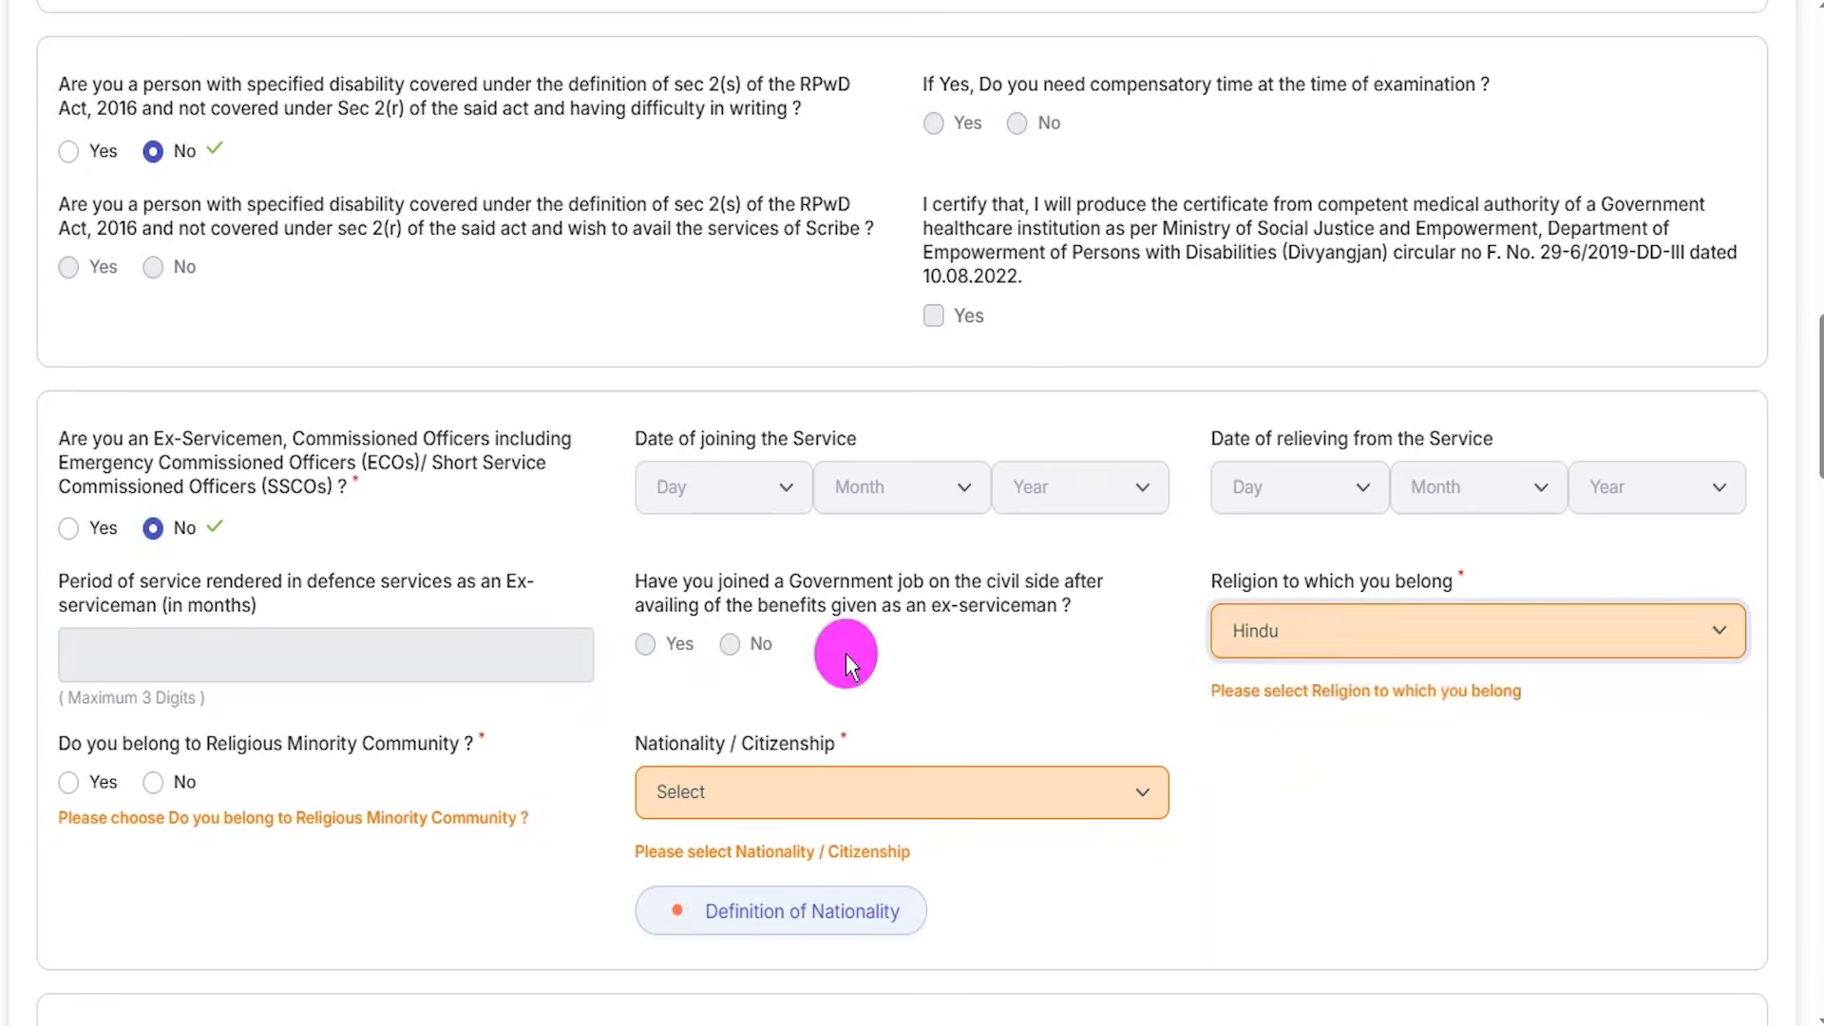
left_click(312, 739)
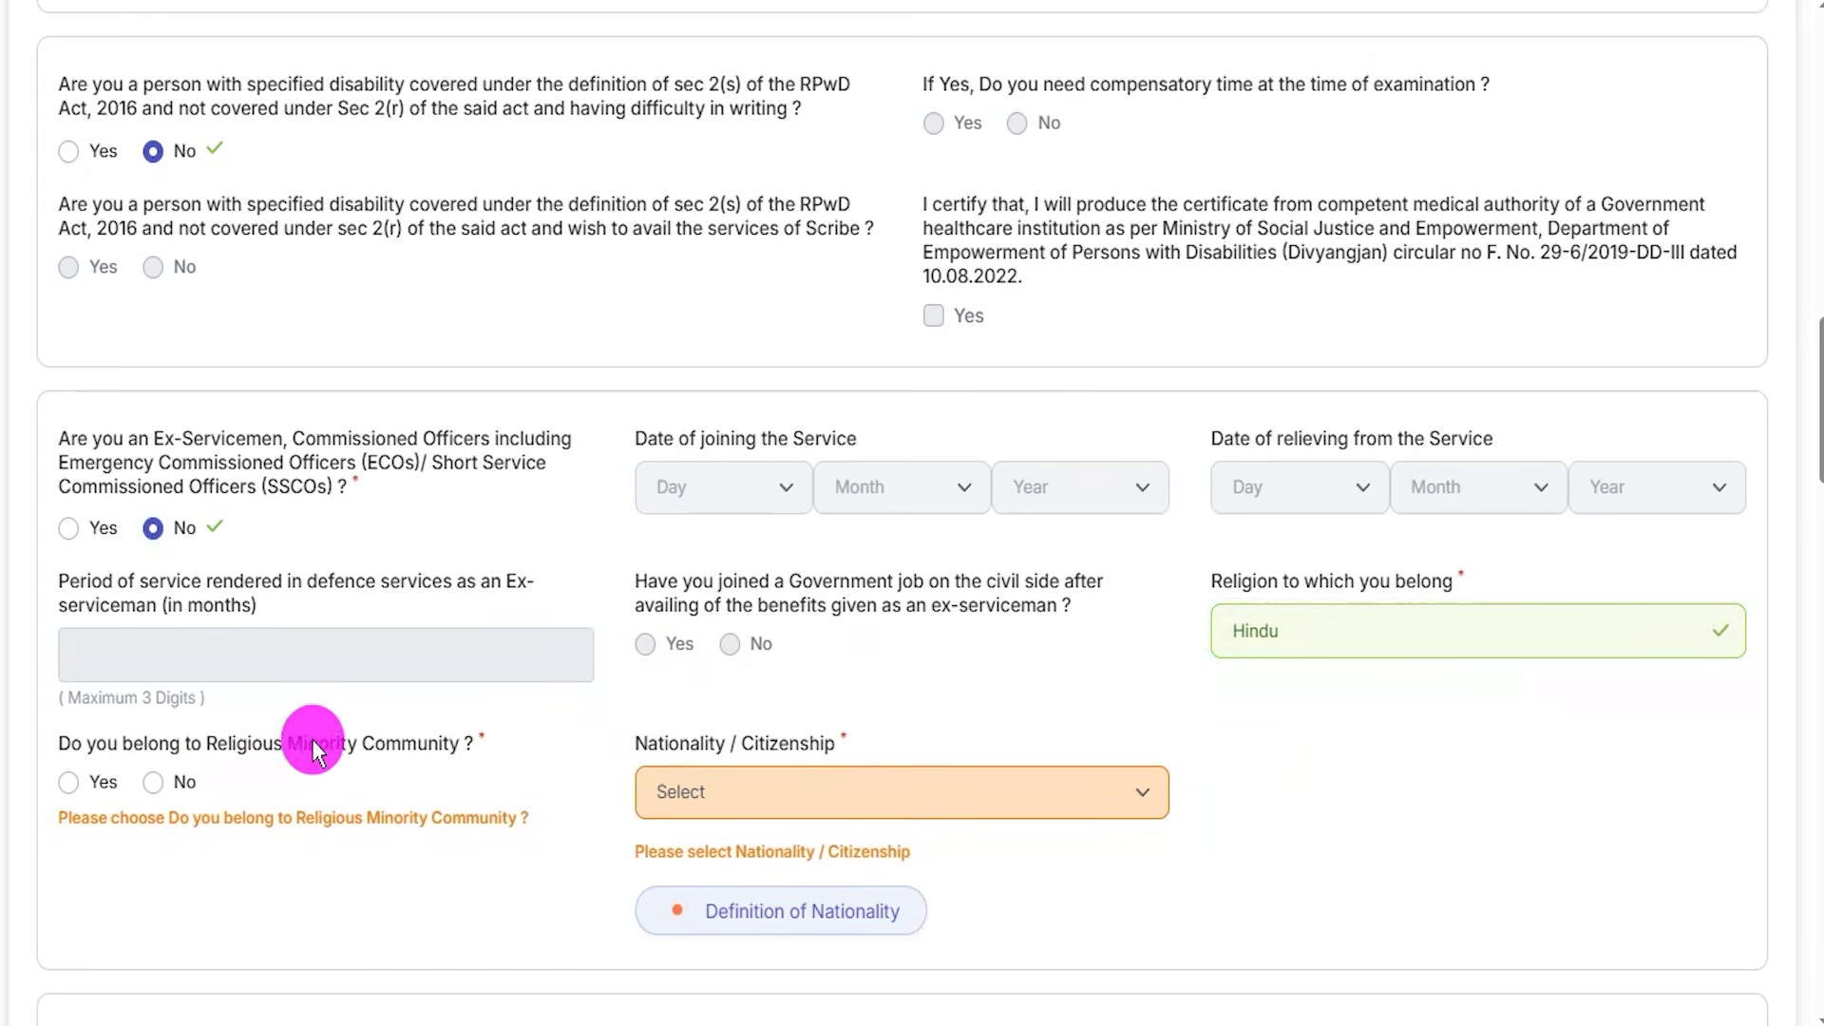
Answer No to the religious minority community question and set the nationality to Indian
left_click(69, 783)
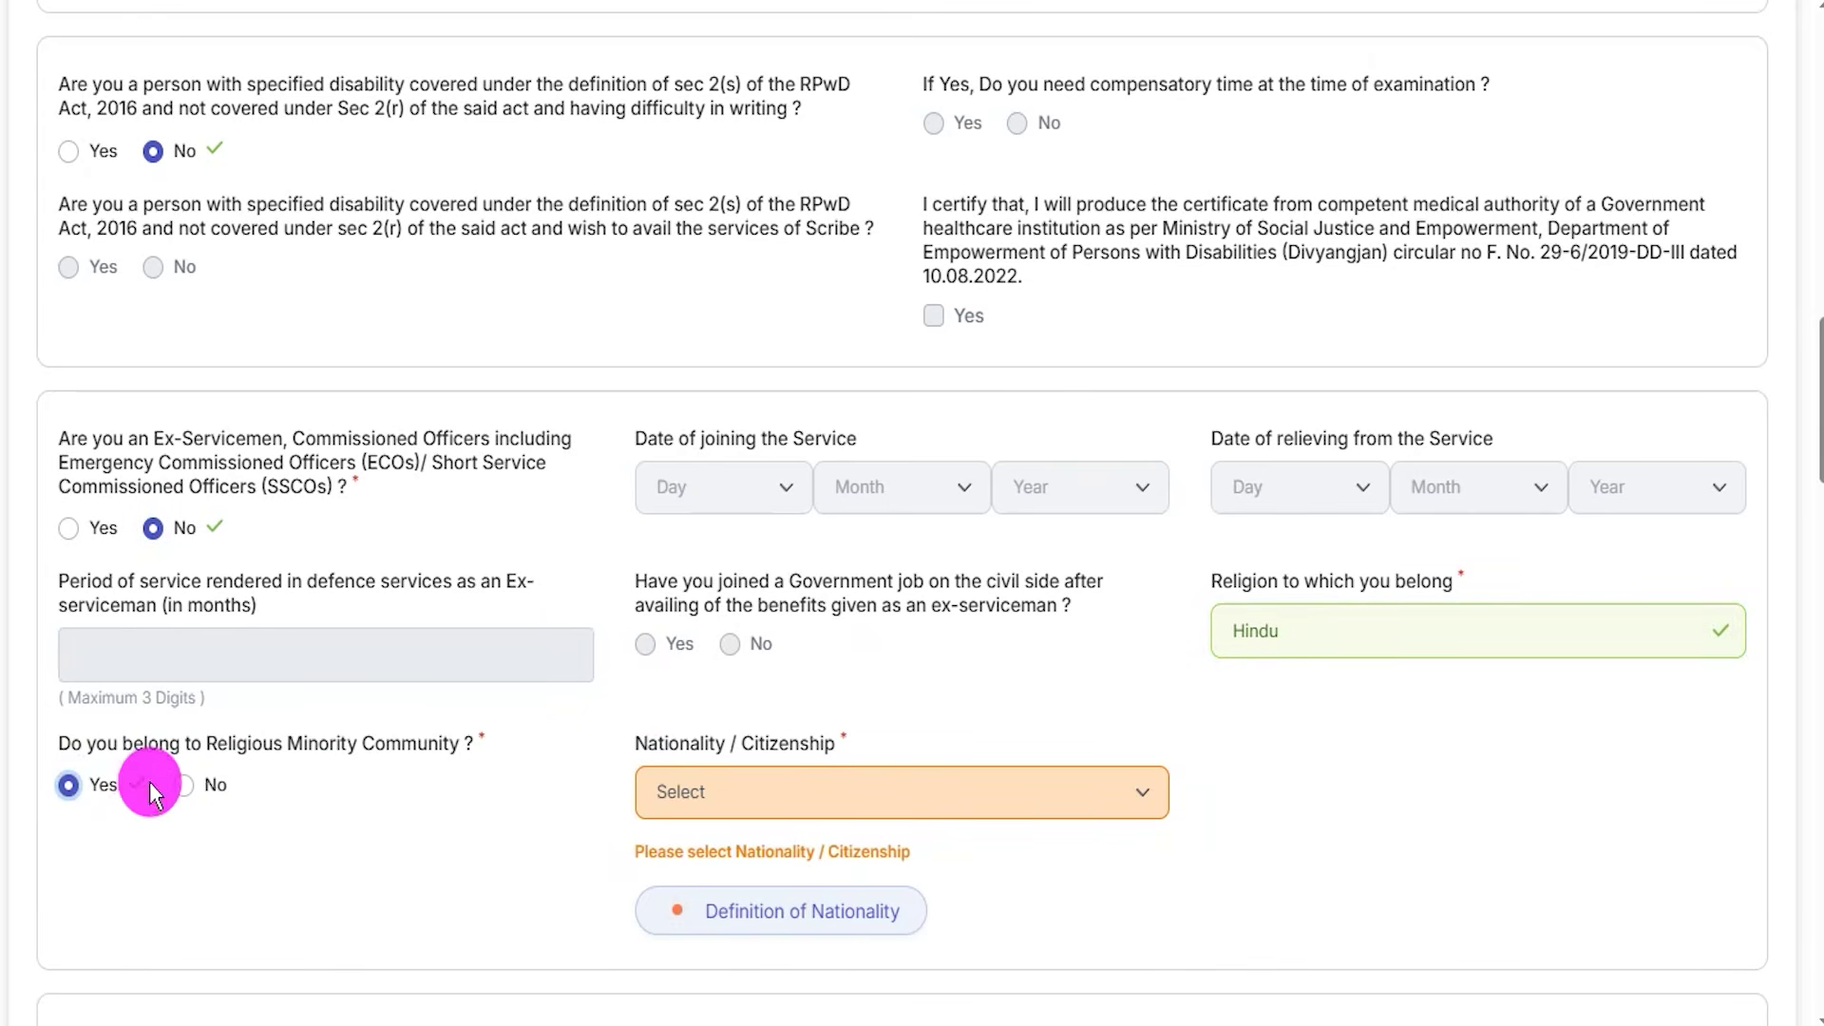
left_click(187, 793)
scroll(665, 665, "down", 5)
left_click(707, 367)
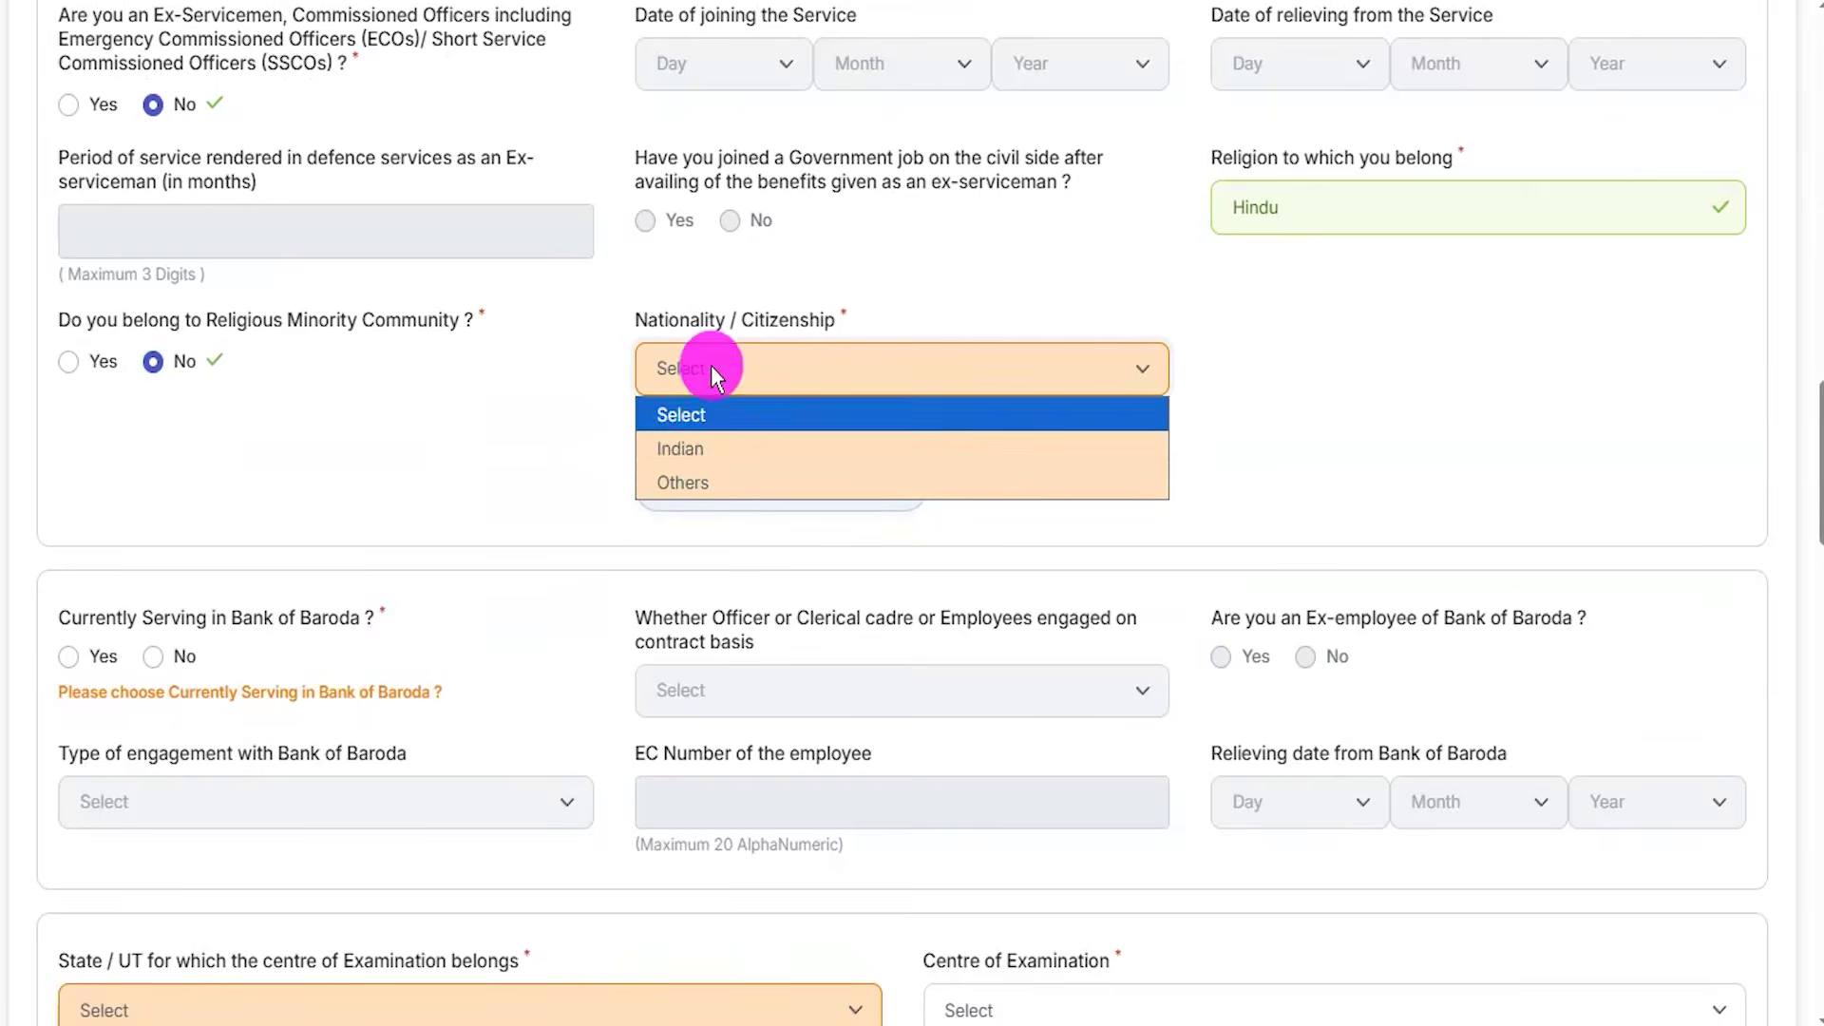
left_click(691, 448)
Answer Yes to currently serving in Bank of Baroda and look at the available cadre options
scroll(557, 437, "down", 3)
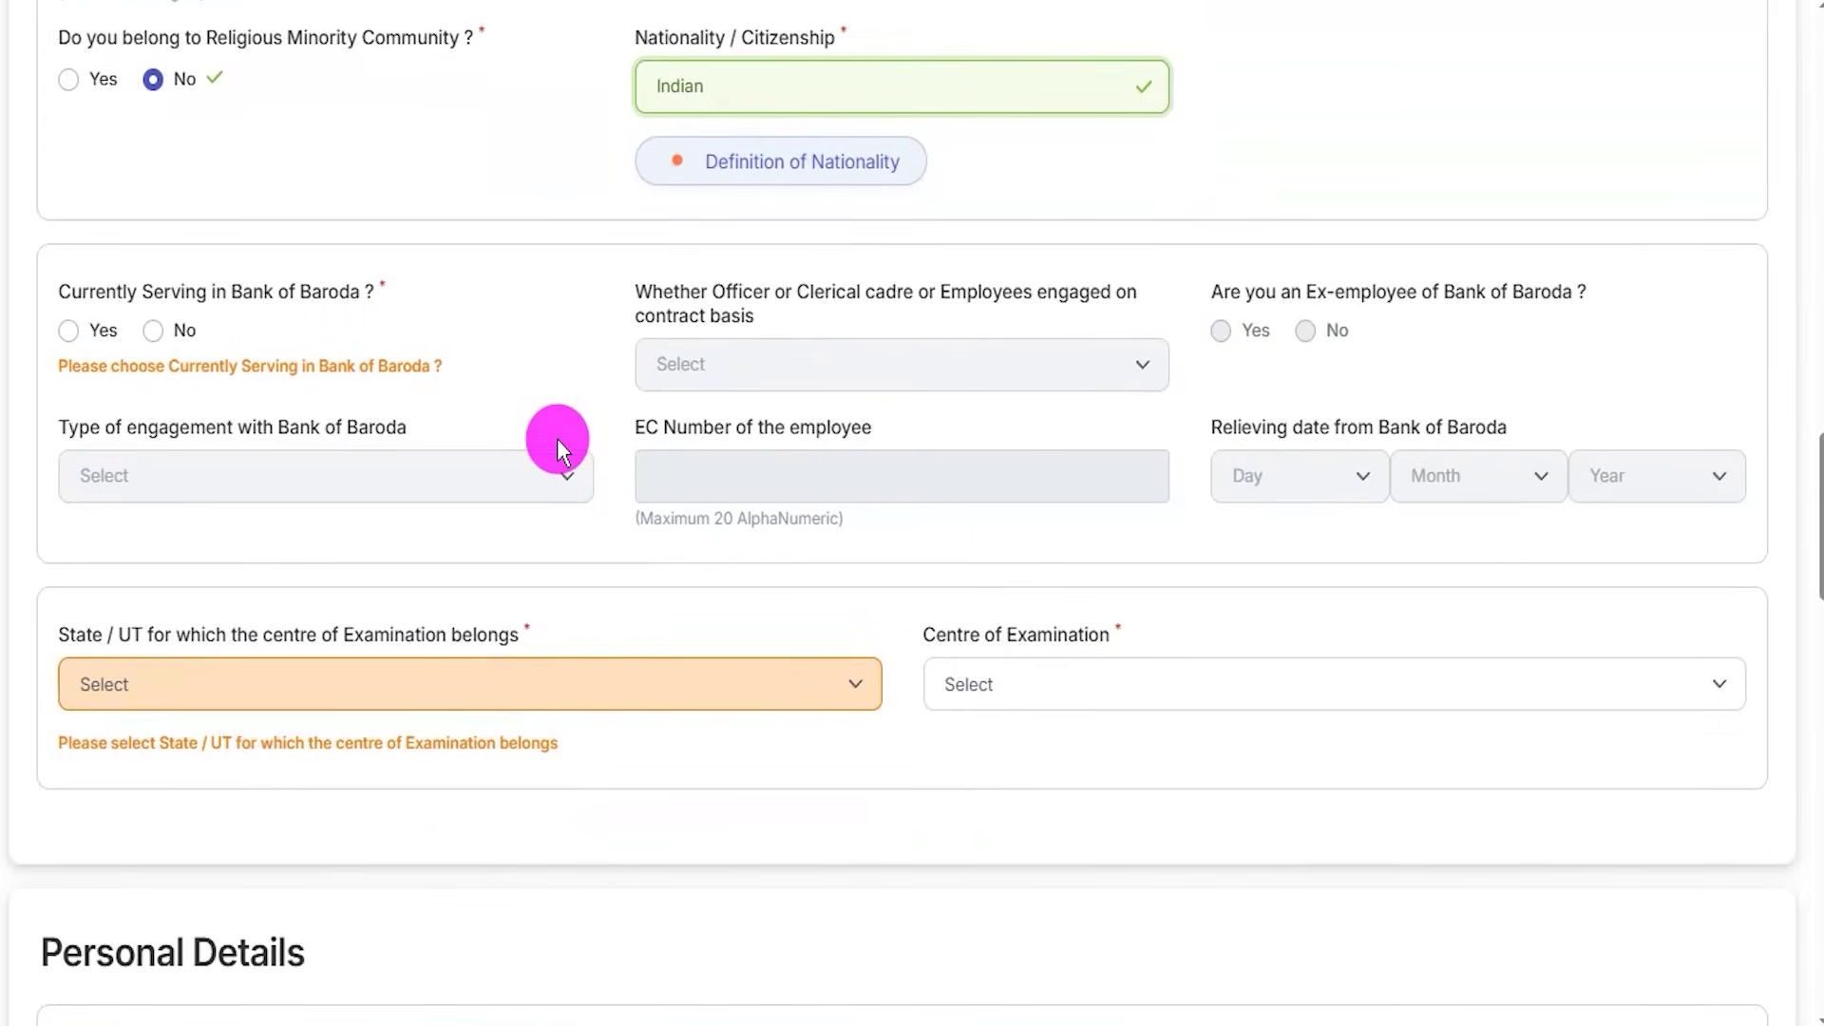
left_click(72, 332)
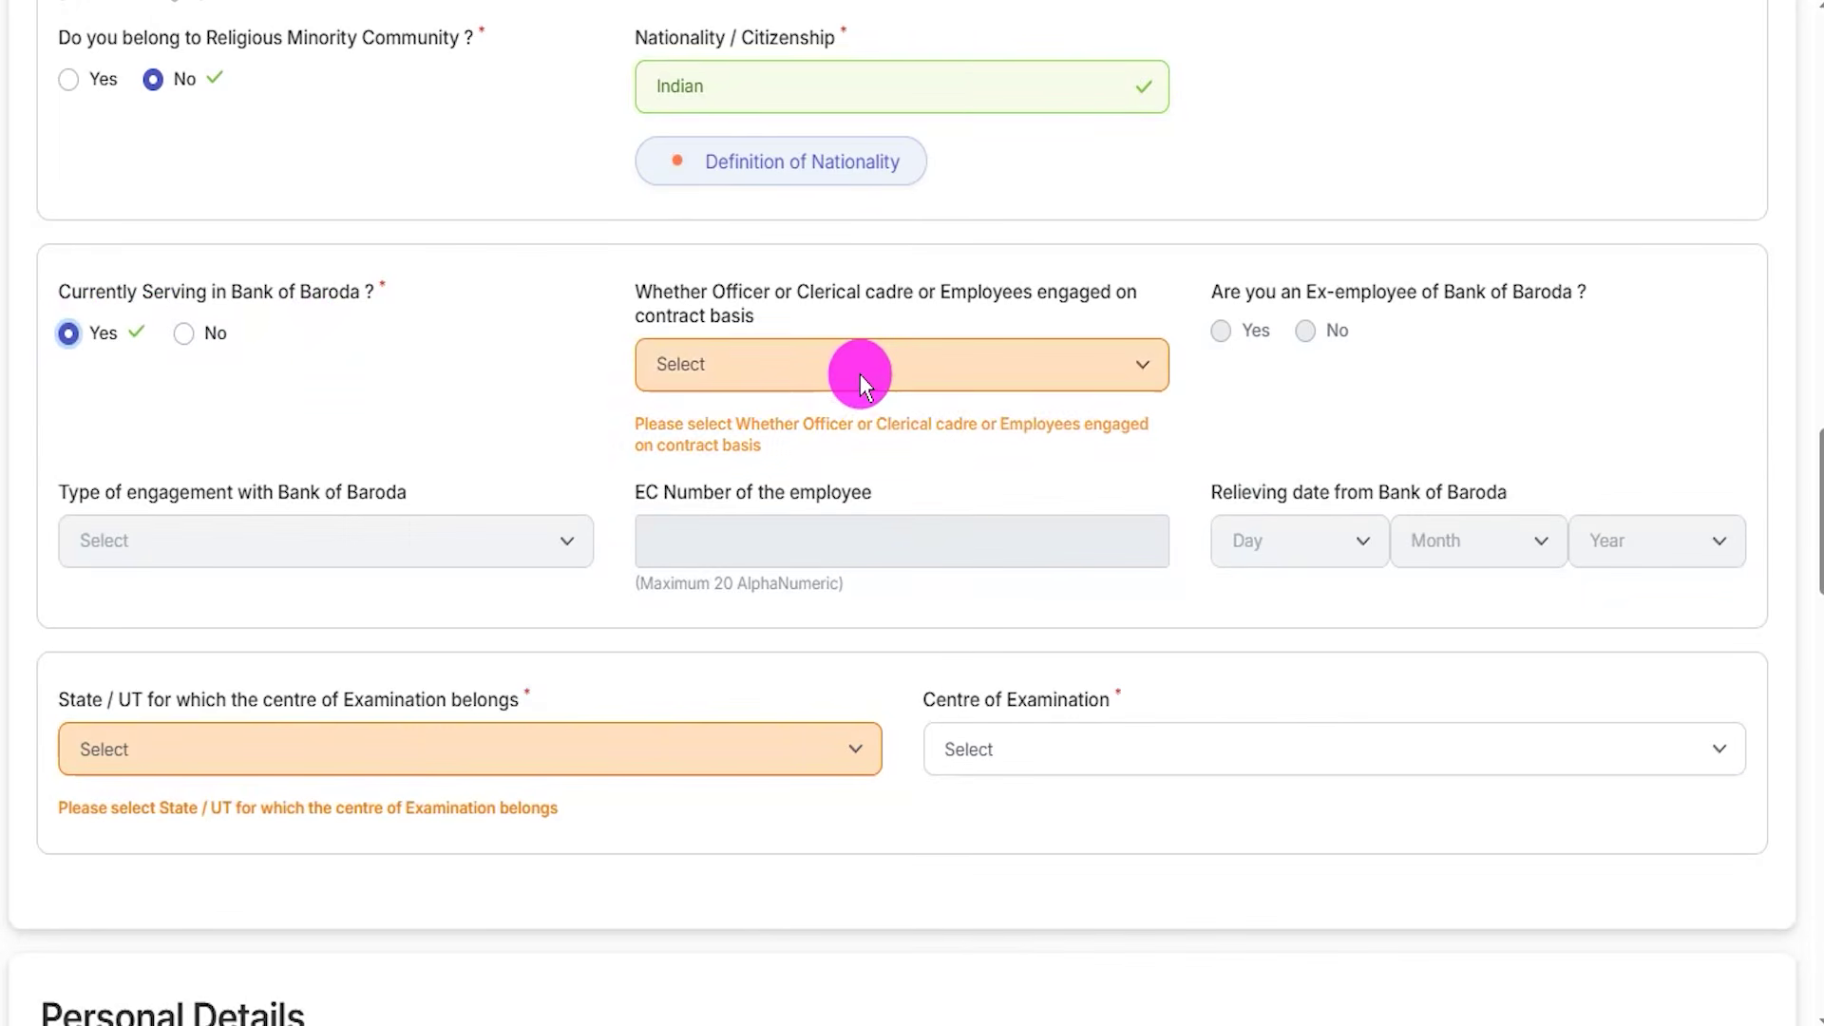
left_click(861, 373)
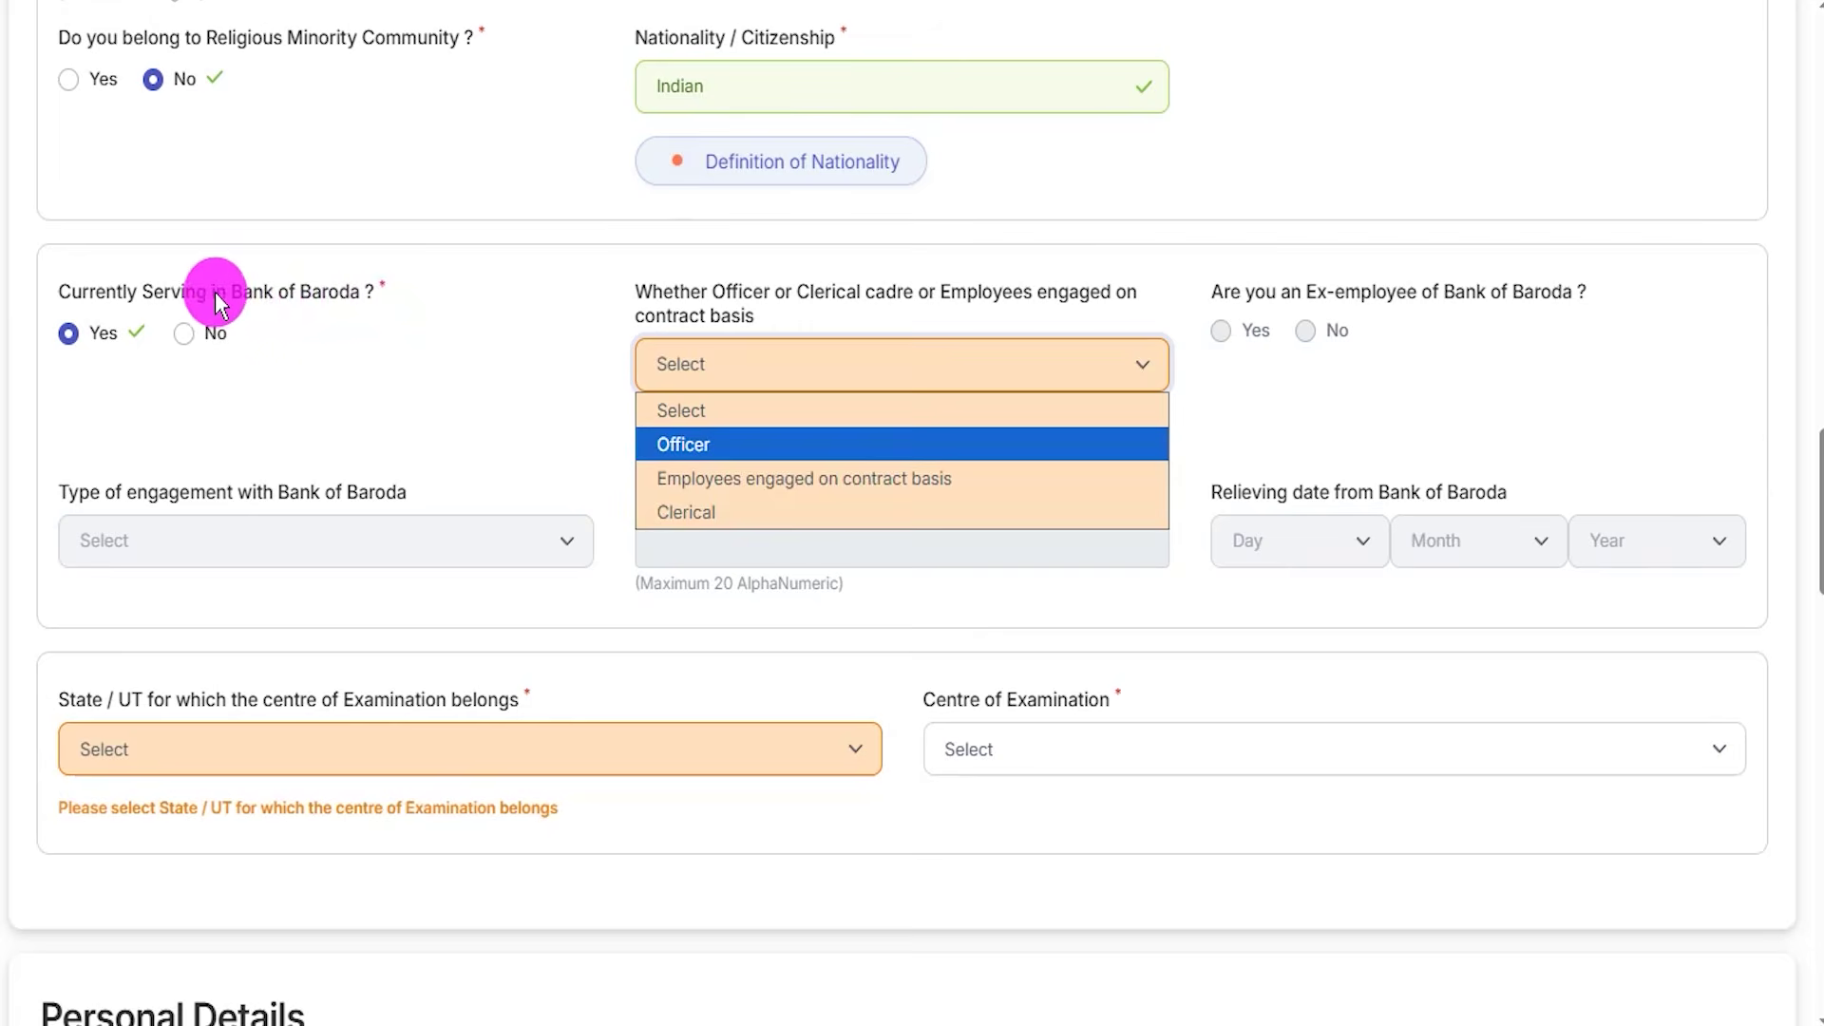
left_click(252, 293)
Answer No to both currently serving in Bank of Baroda and being an ex-employee of the bank
left_click(187, 342)
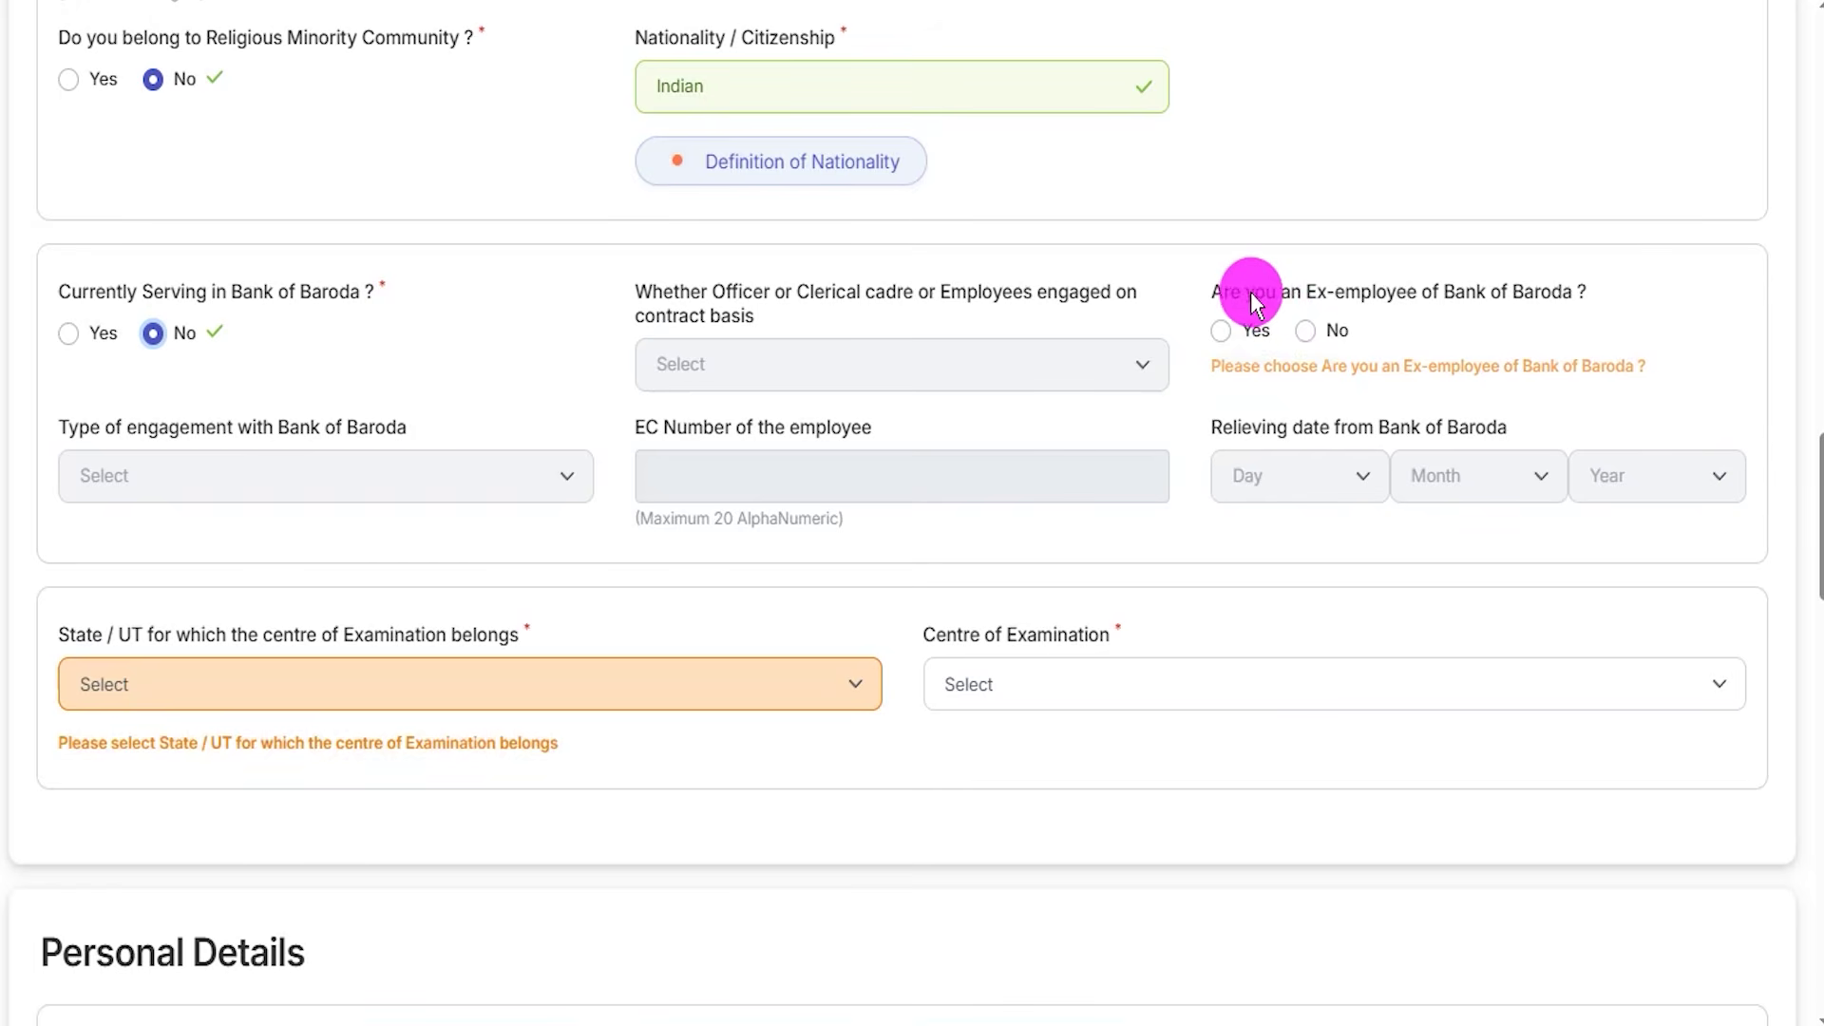
left_click(1224, 333)
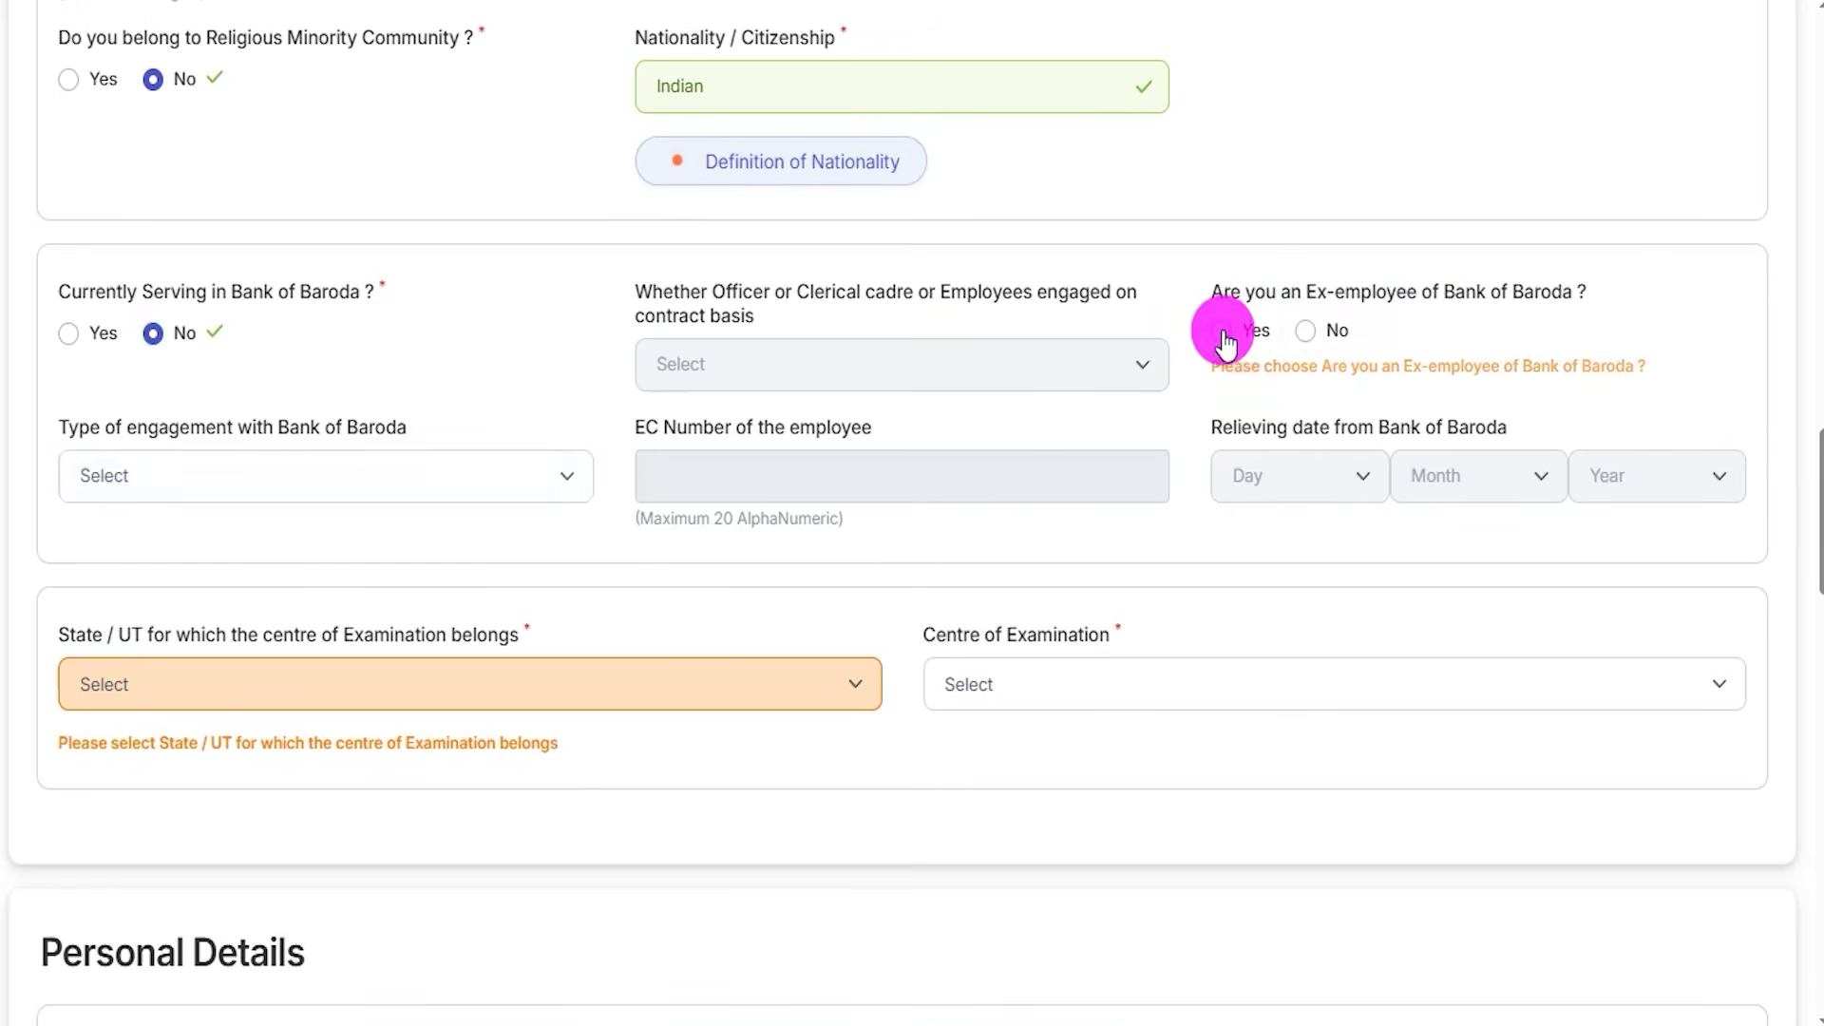
left_click(1343, 339)
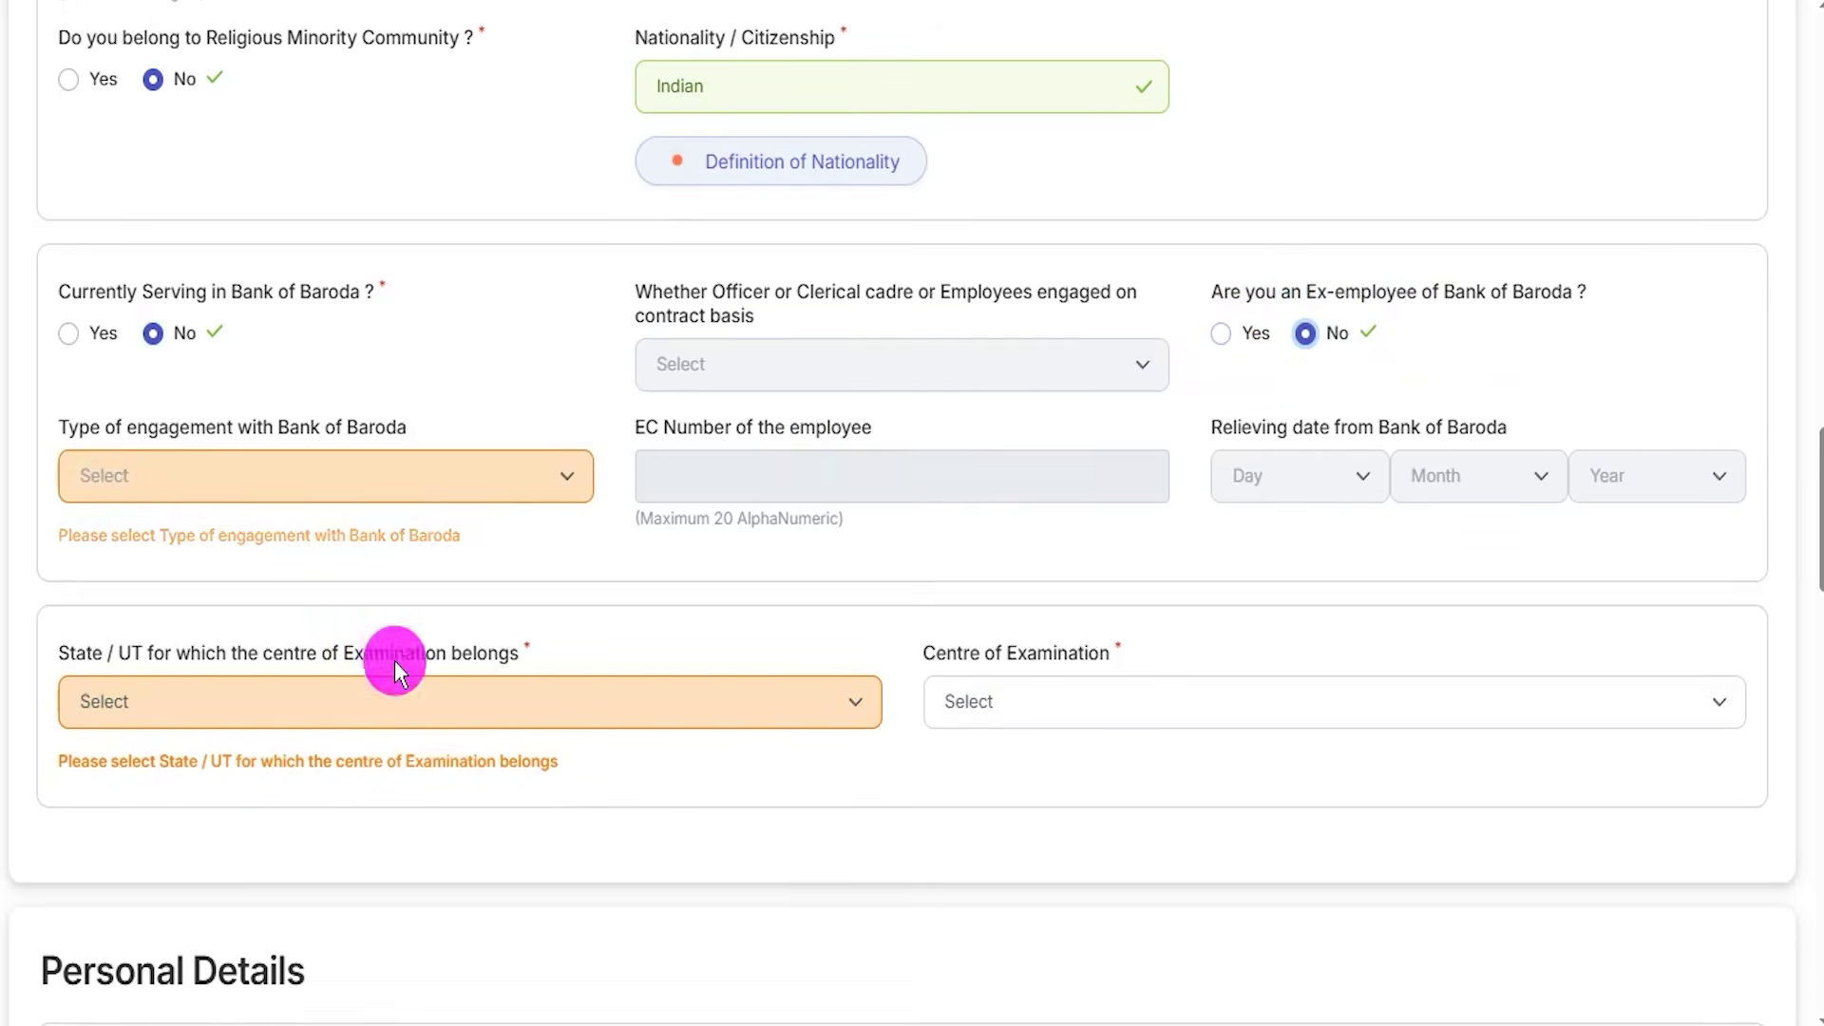
Choose Uttar Pradesh as the state of the examination centre and Meerut (UP) as the centre of examination
left_click(354, 671)
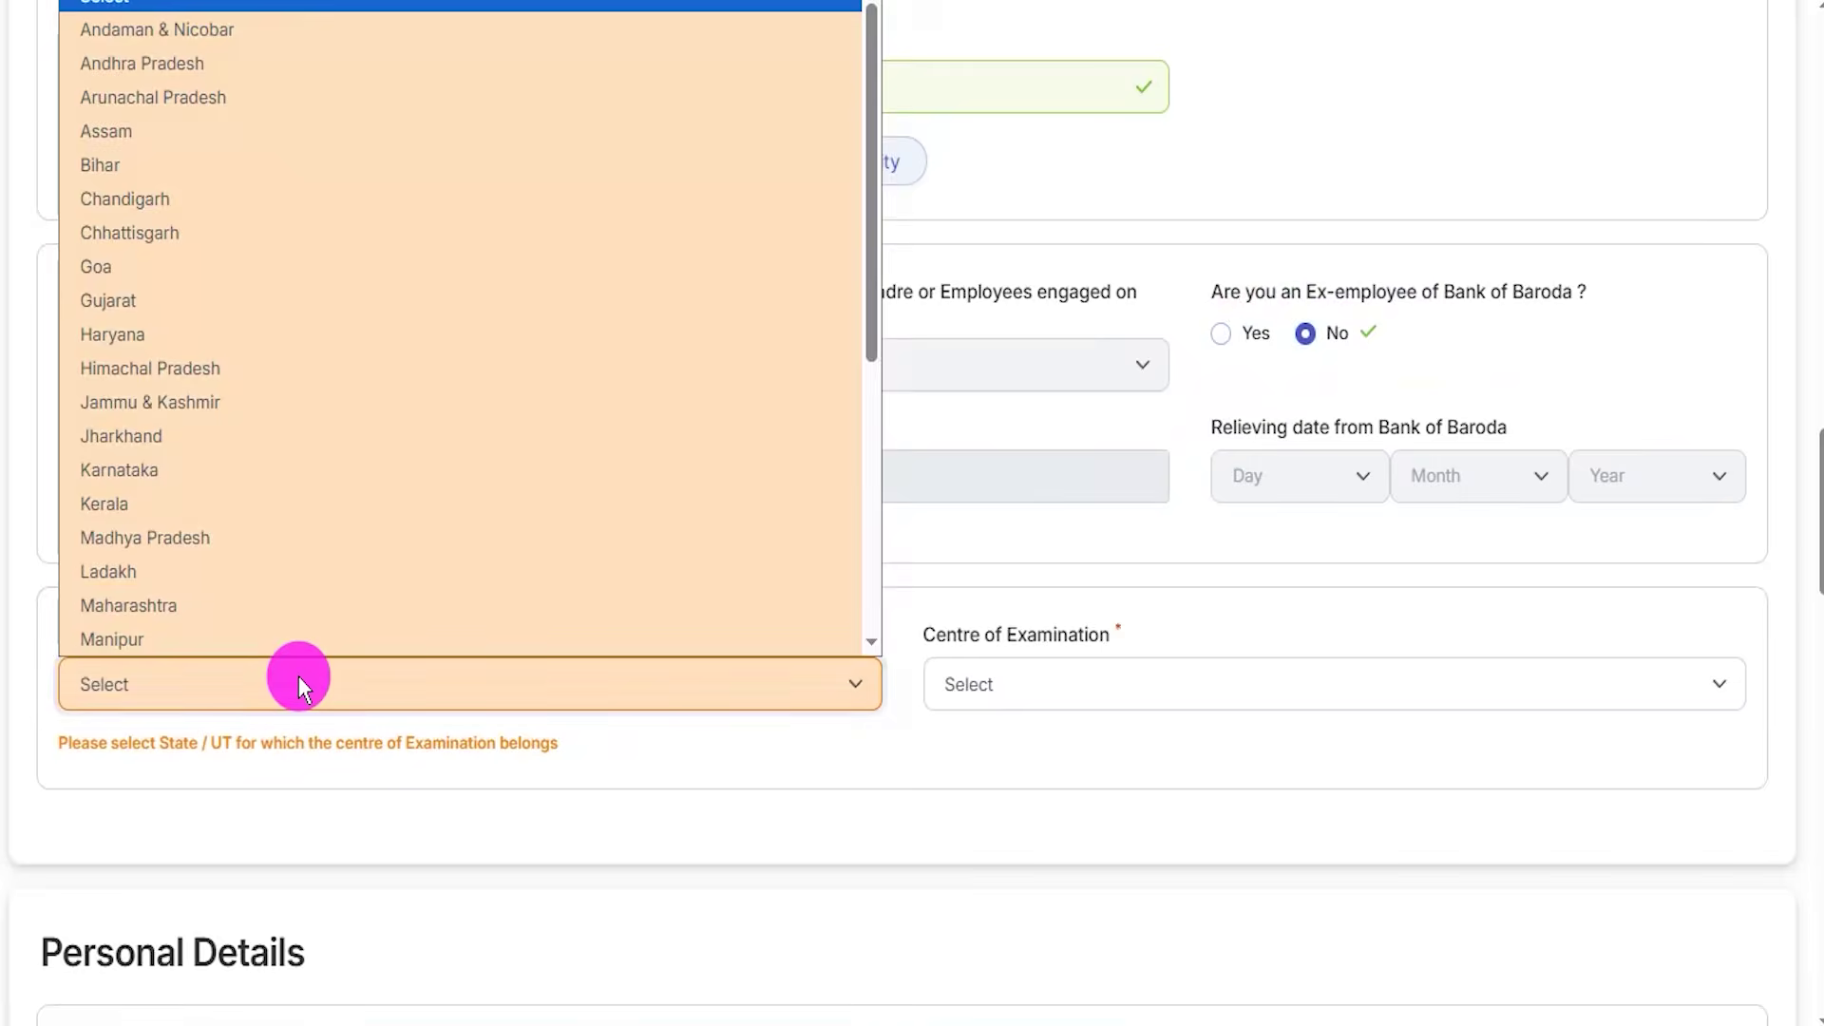
scroll(261, 532, "down", 5)
left_click(219, 573)
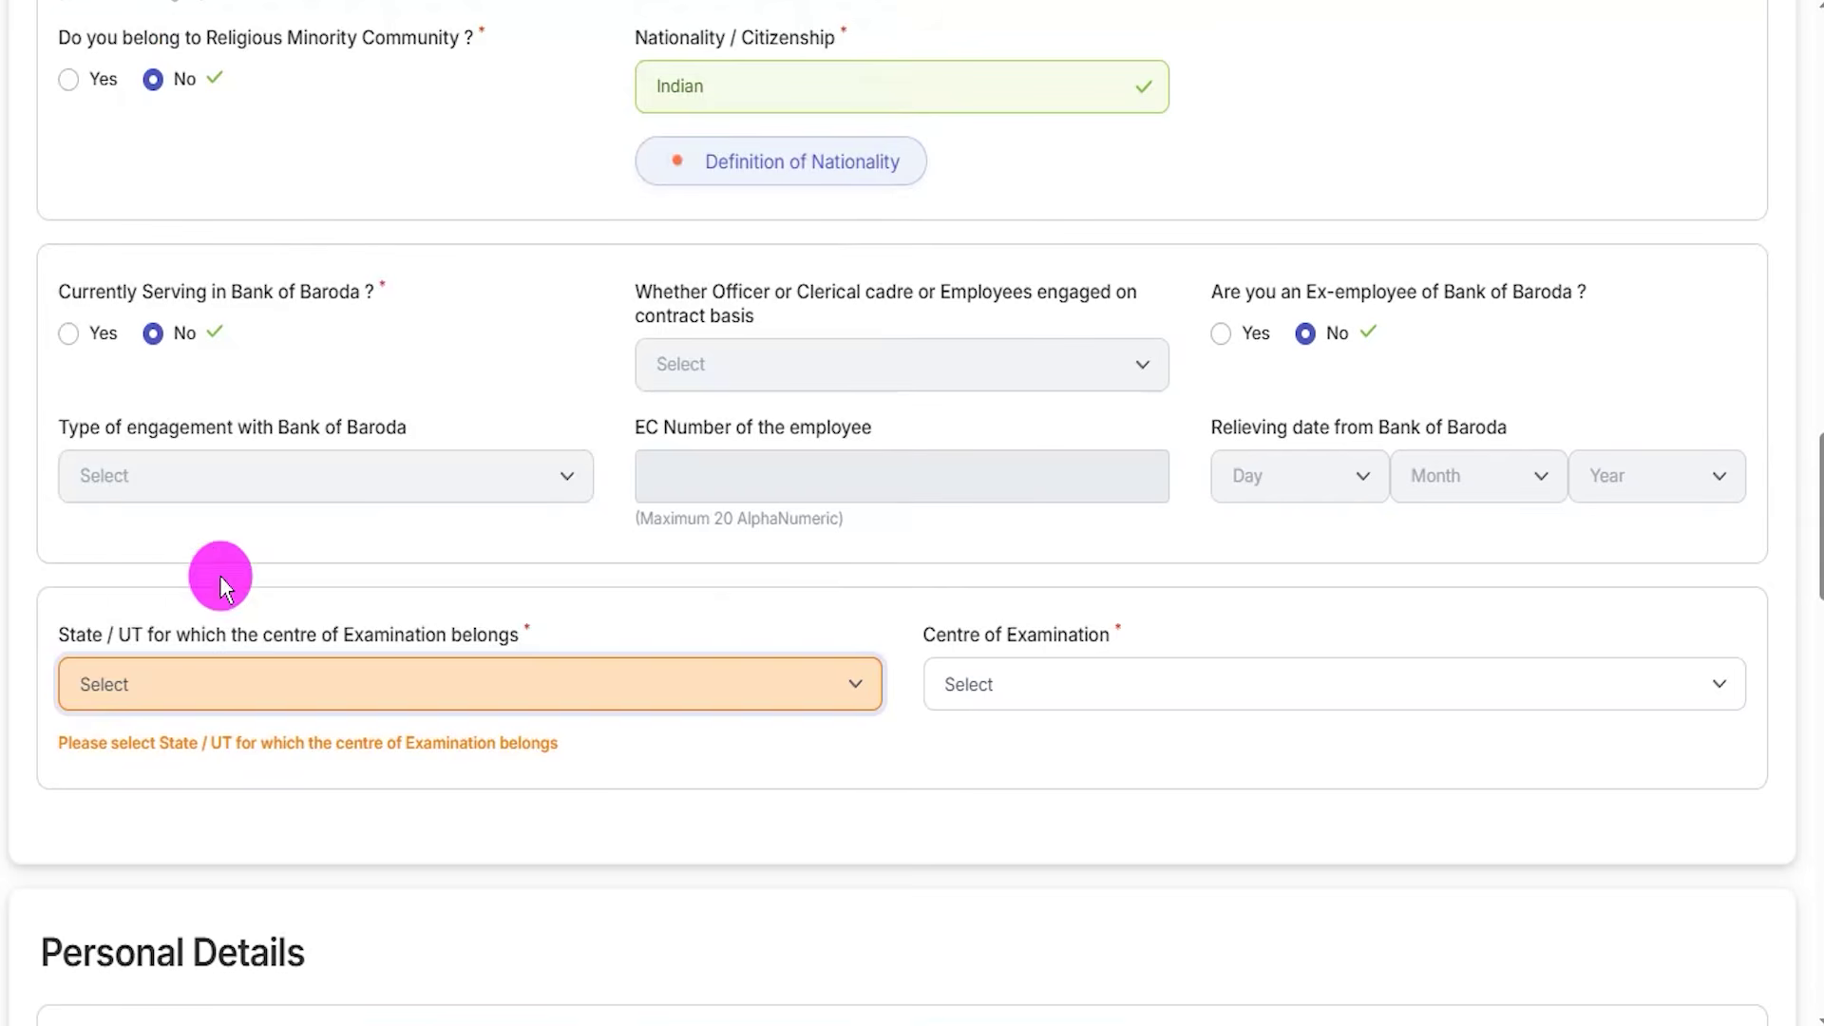
left_click(509, 669)
left_click(507, 671)
left_click(1166, 687)
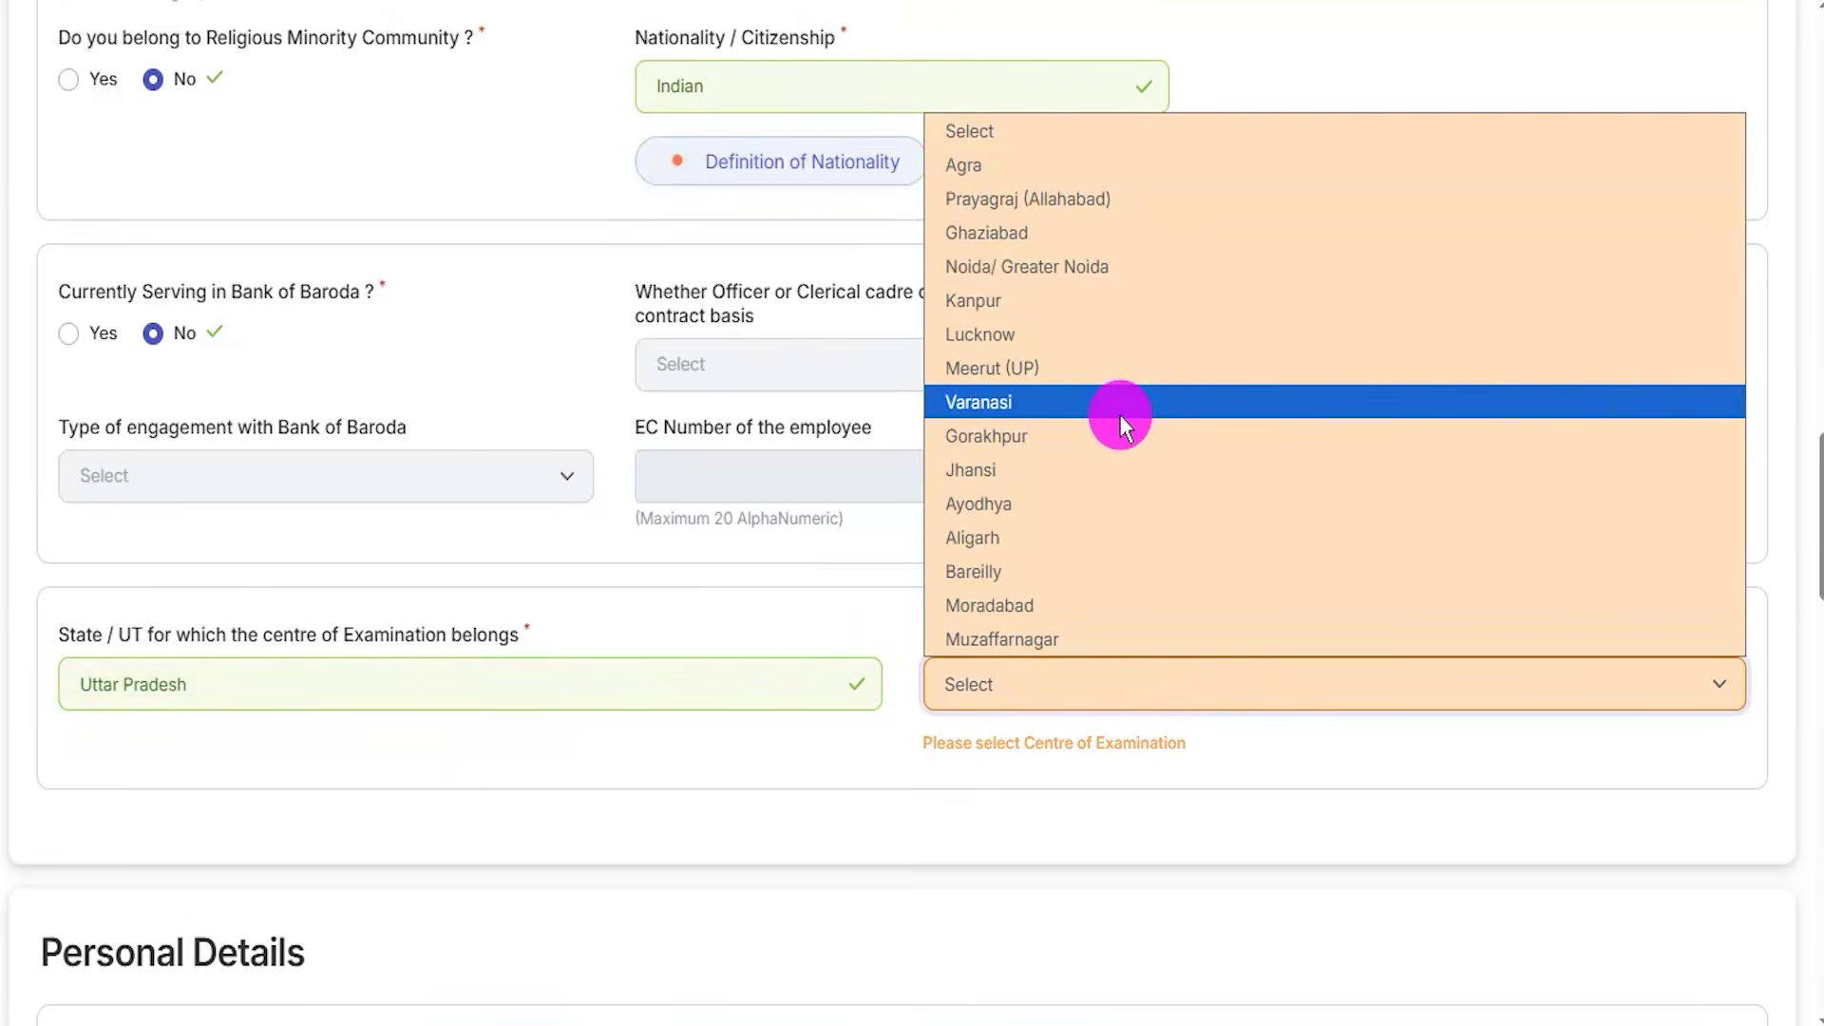
left_click(1030, 363)
Look through the day, month and year lists for the date of birth in Personal Details
scroll(522, 750, "down", 4)
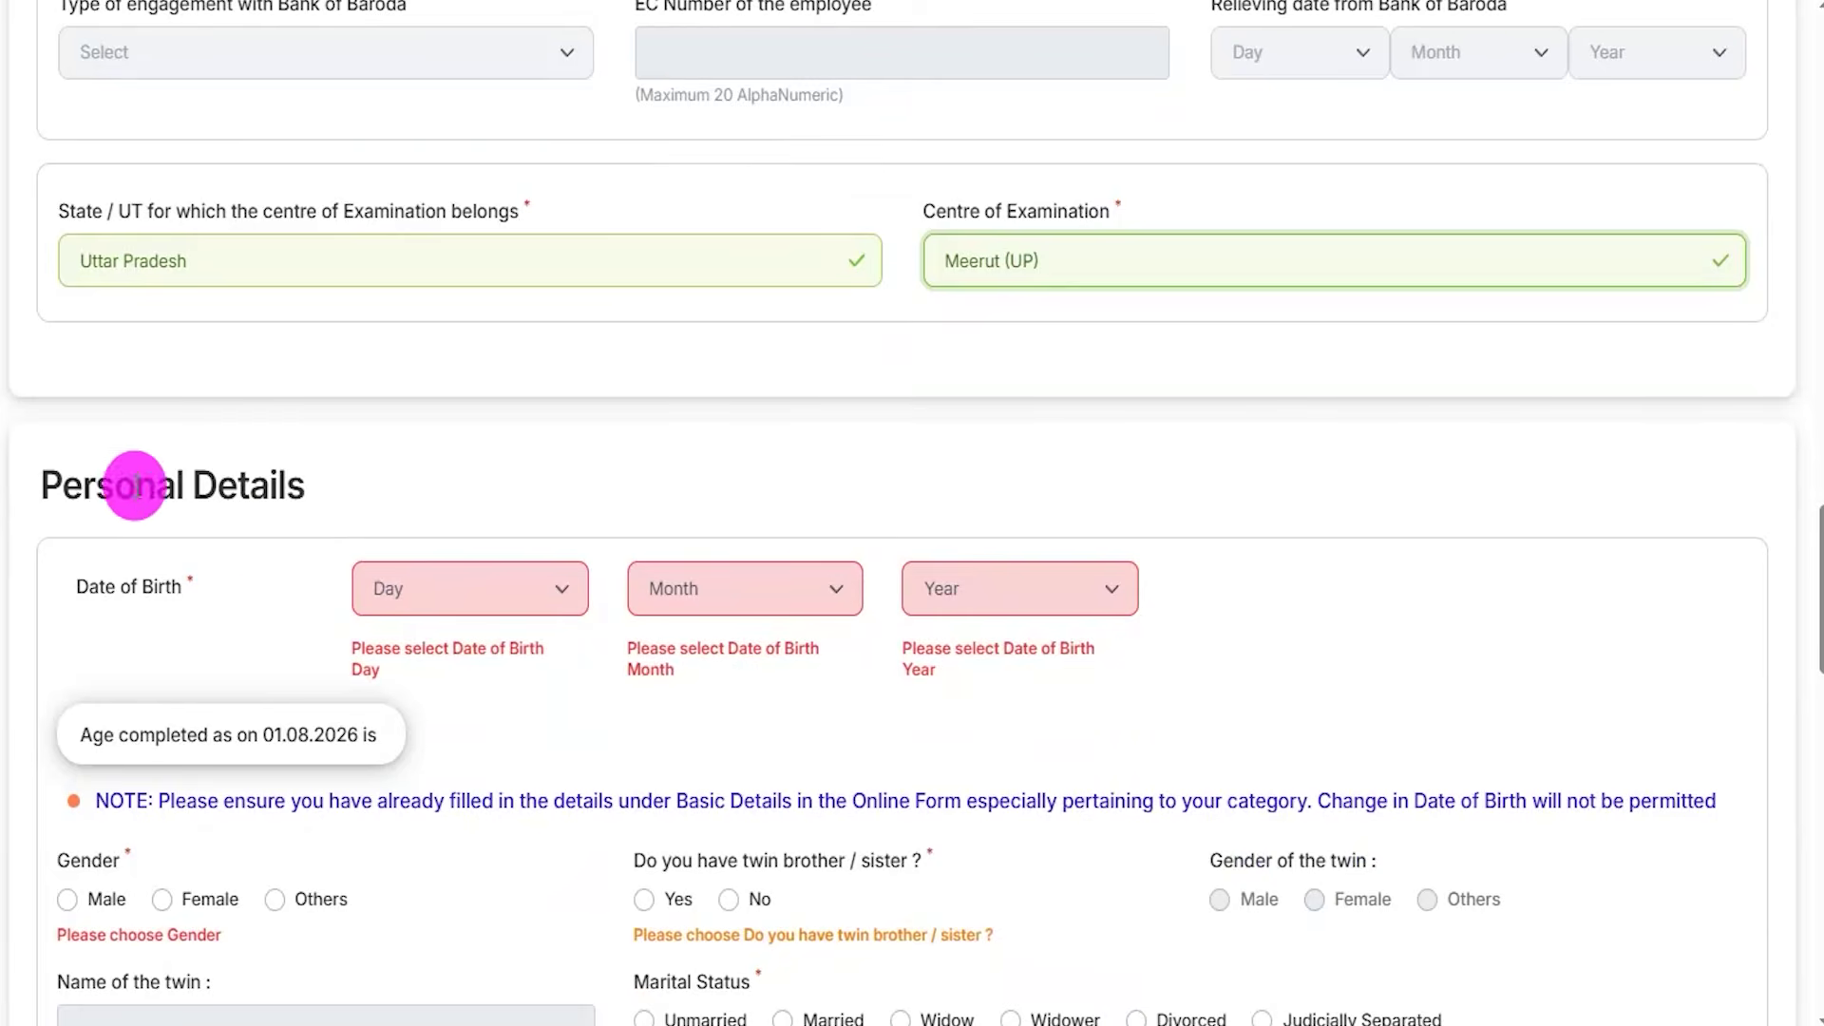
left_click(432, 589)
left_click(672, 594)
left_click(932, 591)
left_click(983, 714)
Set the gender to Male, then answer Yes to the twin question with Male as the twin's gender
scroll(983, 714, "down", 5)
left_click(66, 337)
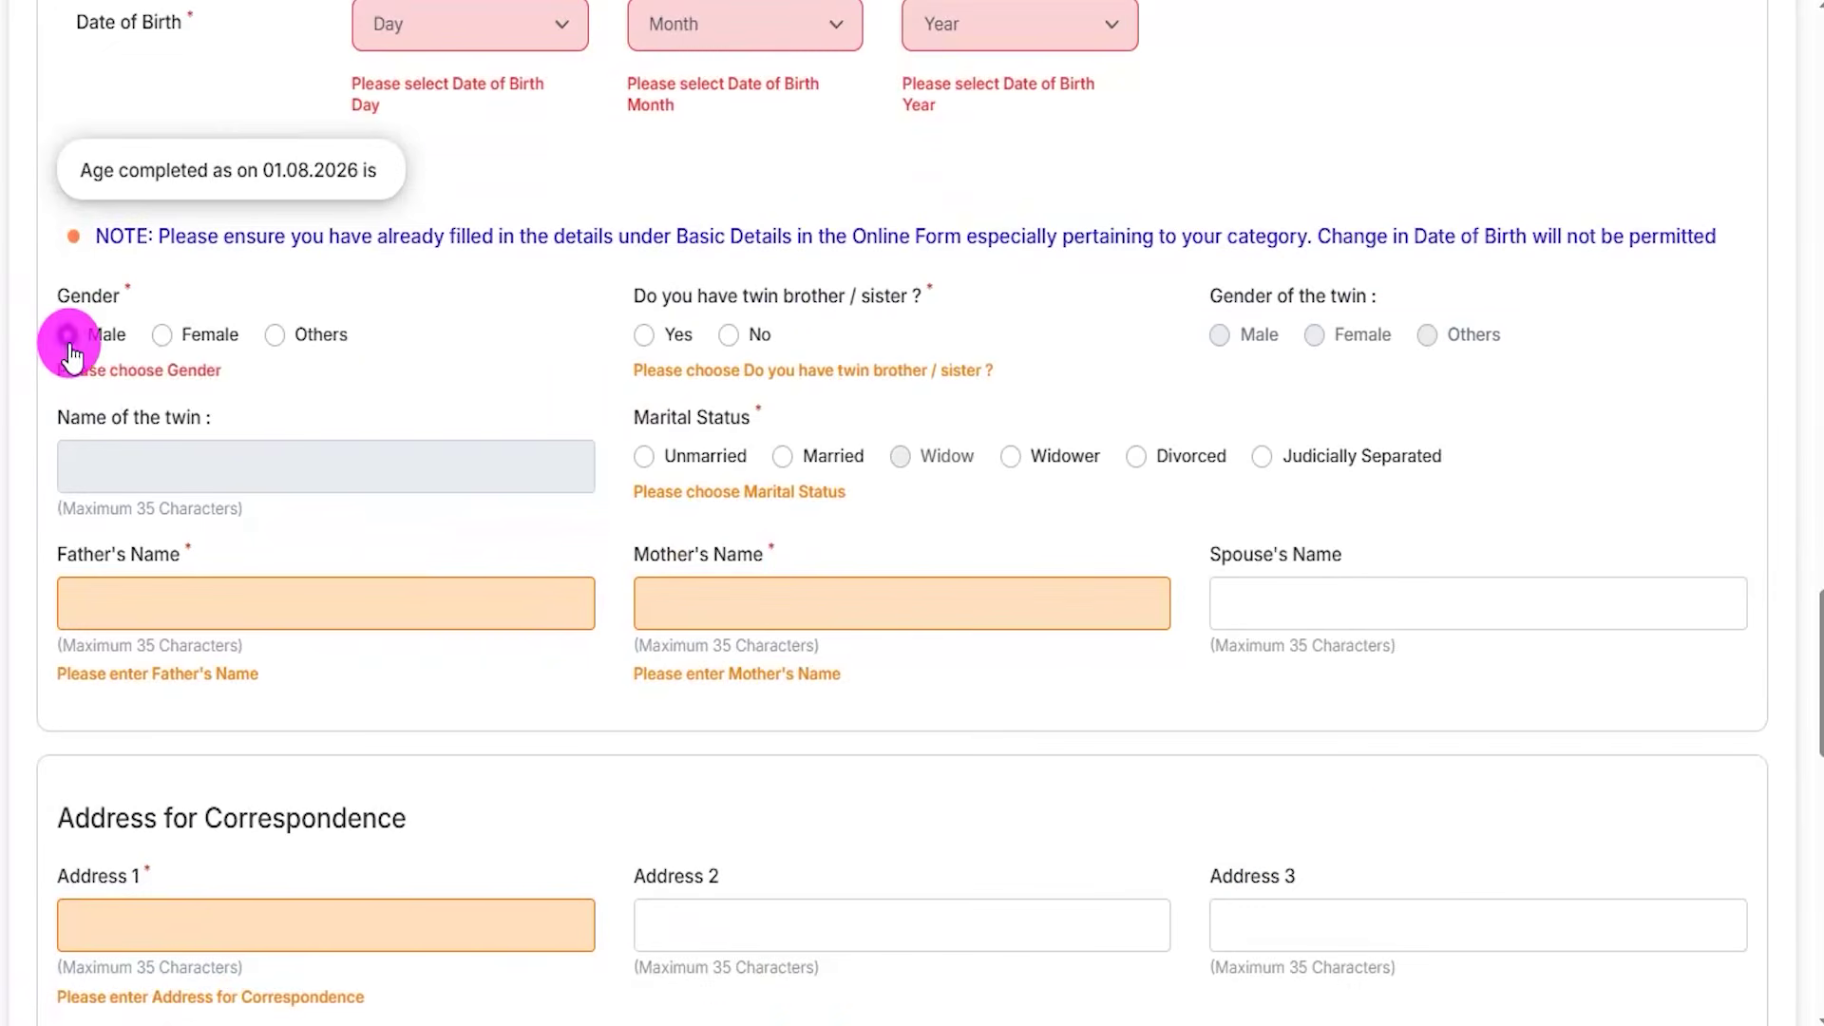
left_click(658, 334)
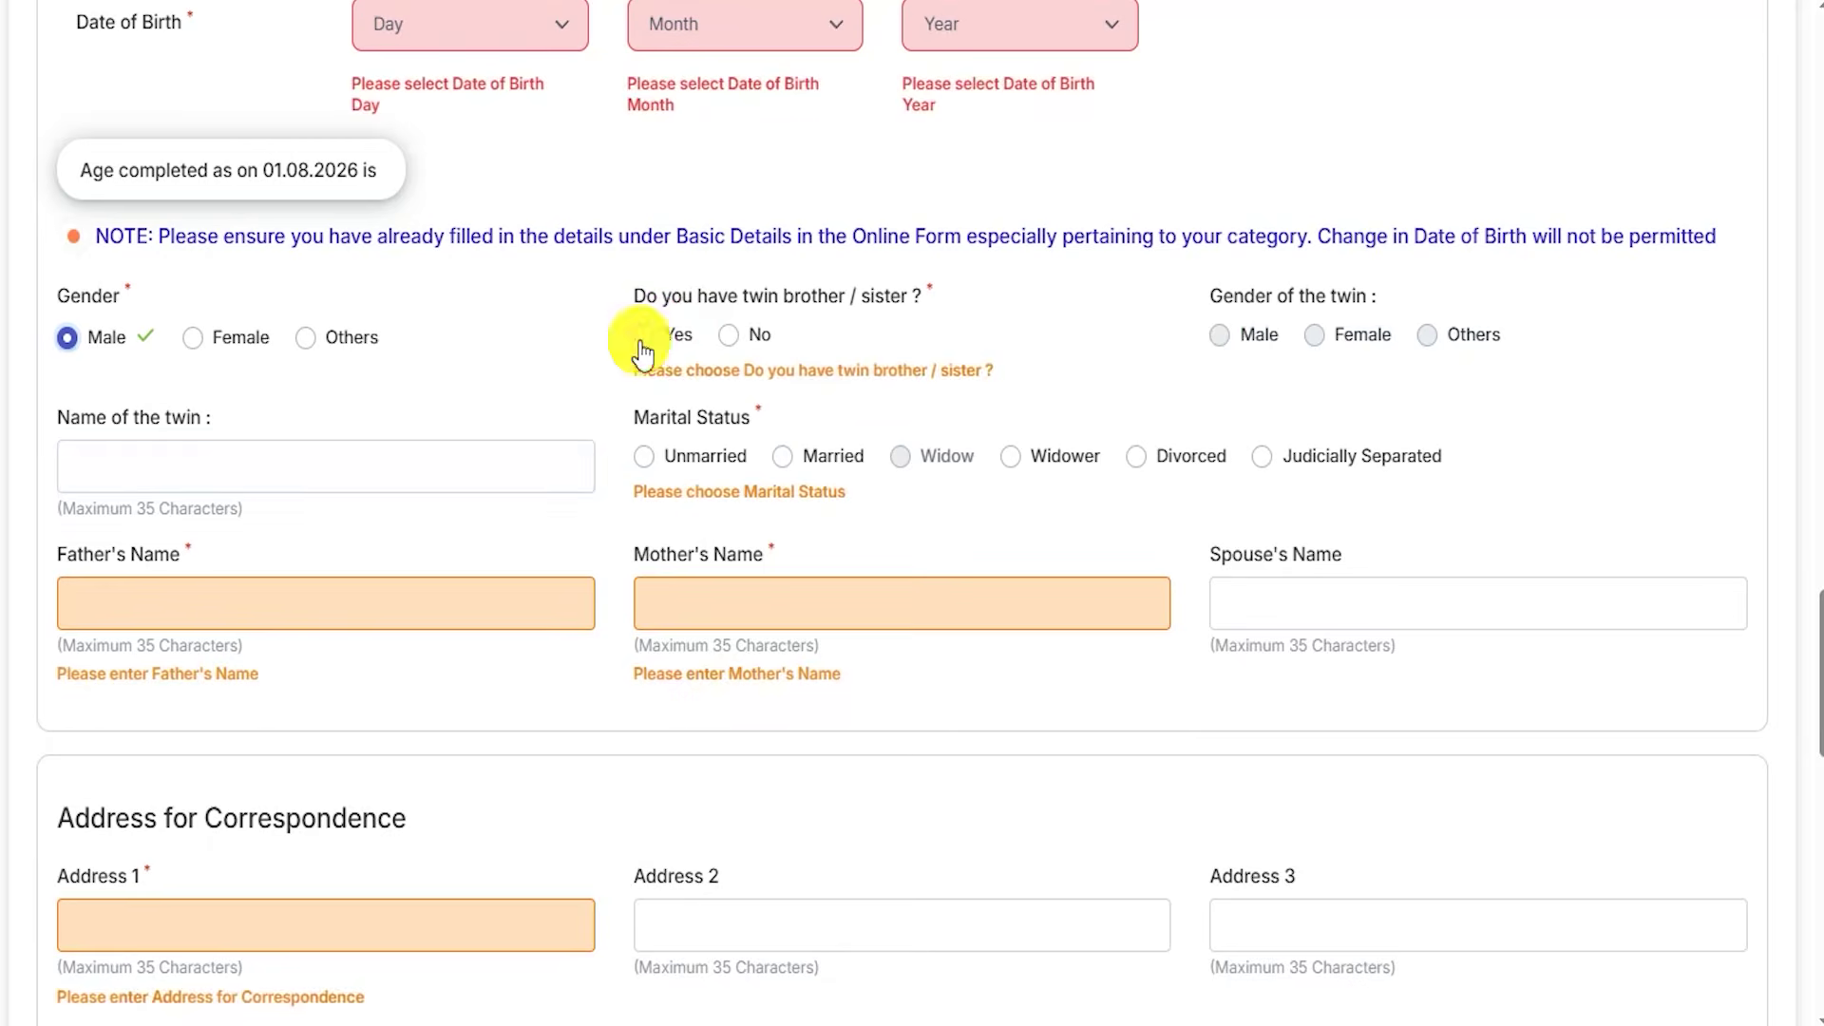
left_click(1221, 340)
left_click(150, 440)
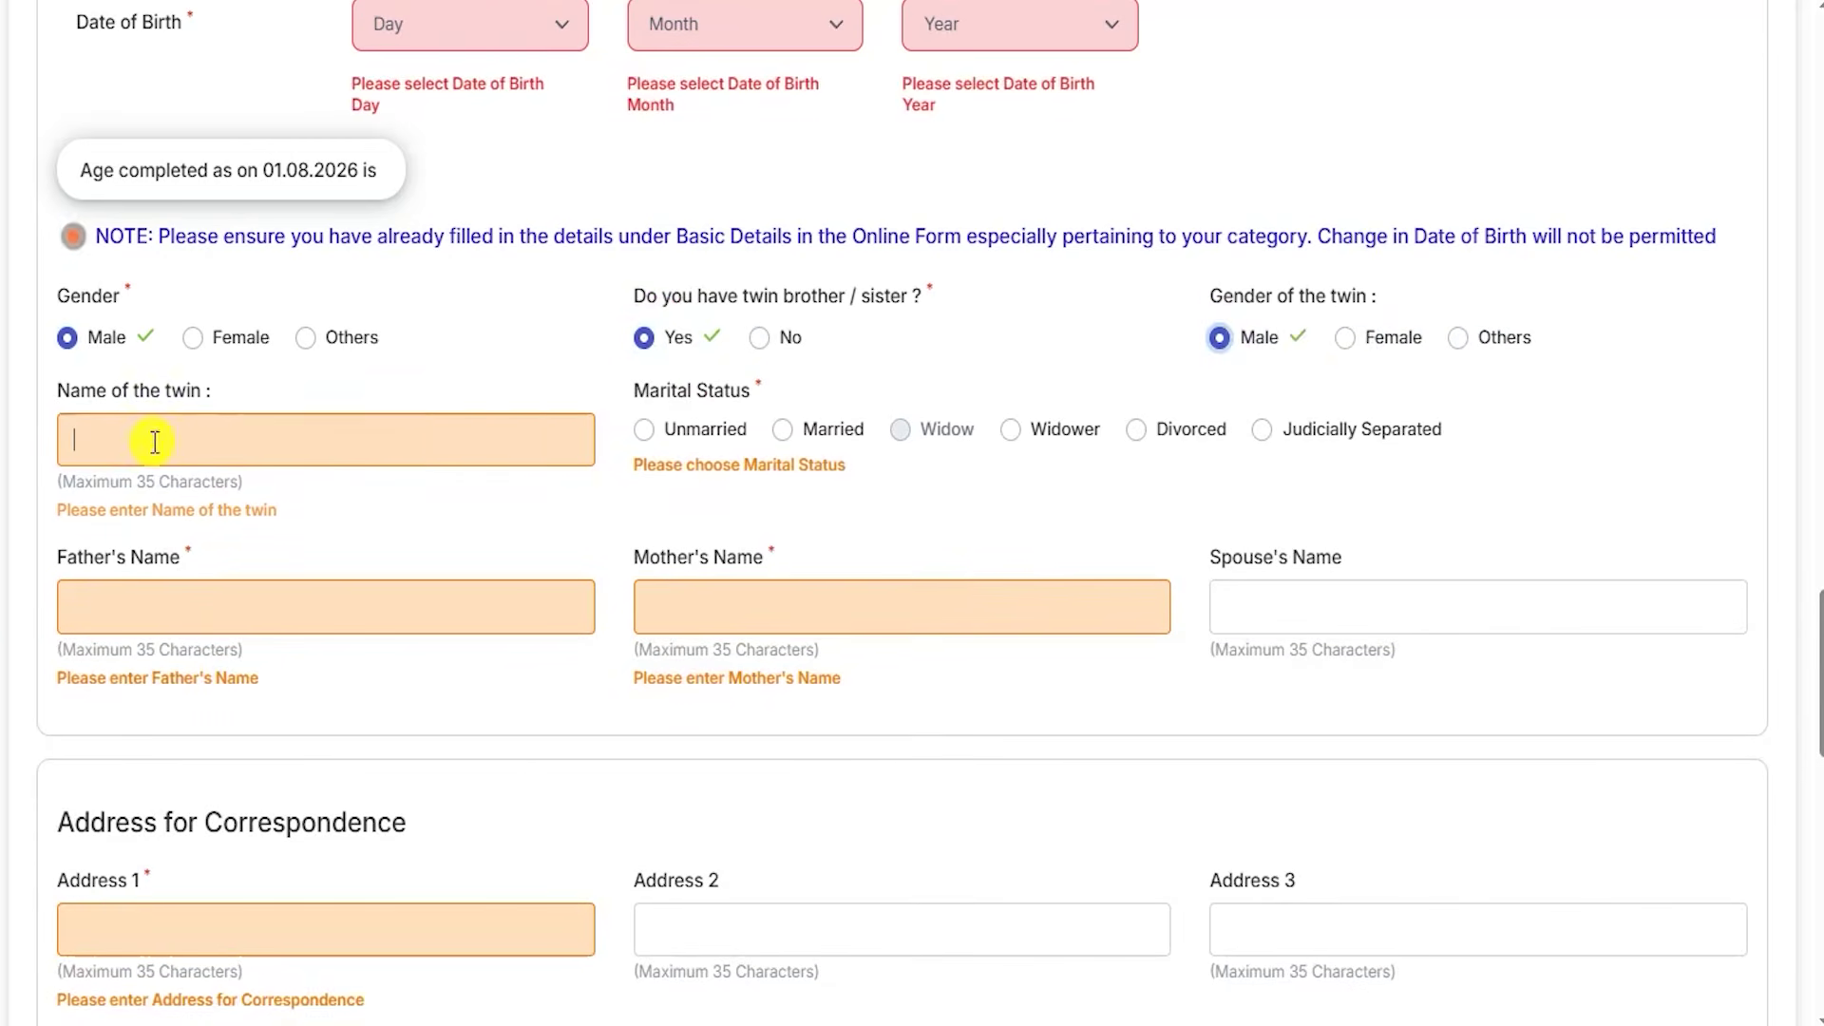
Answer No to the twin brother or sister question and set the marital status to Unmarried
left_click(755, 344)
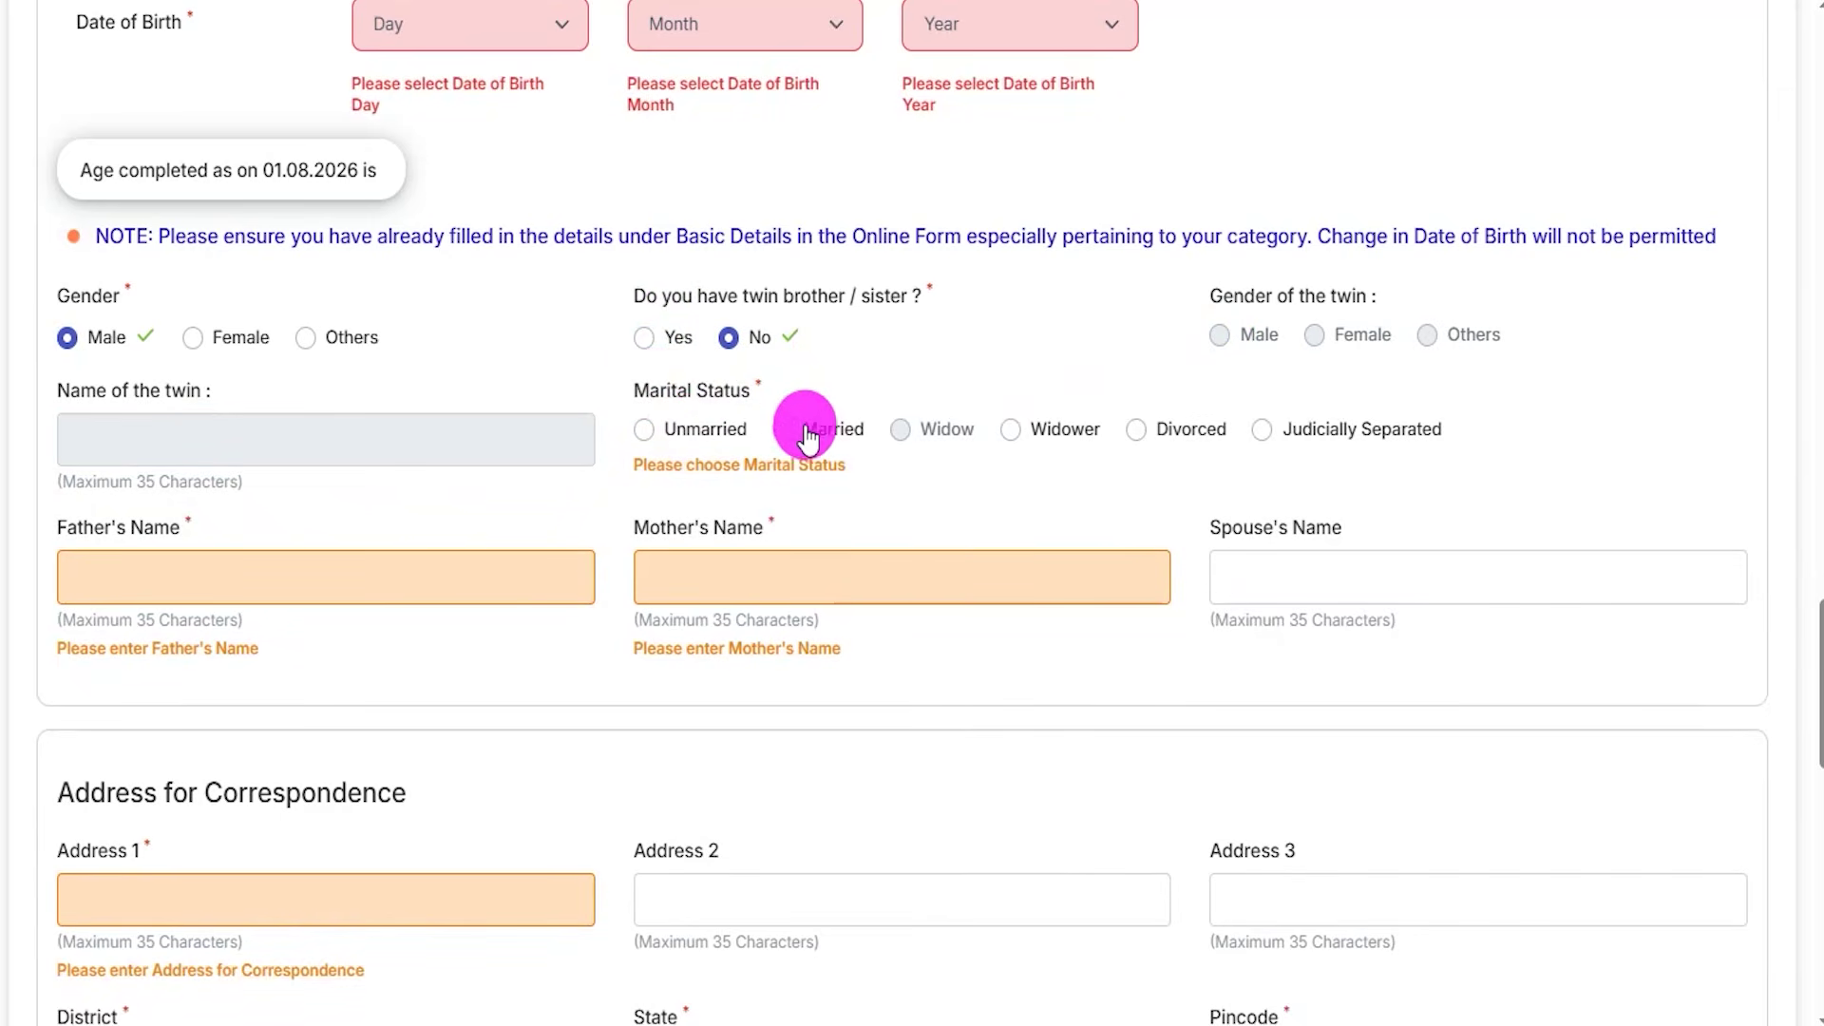
left_click(644, 434)
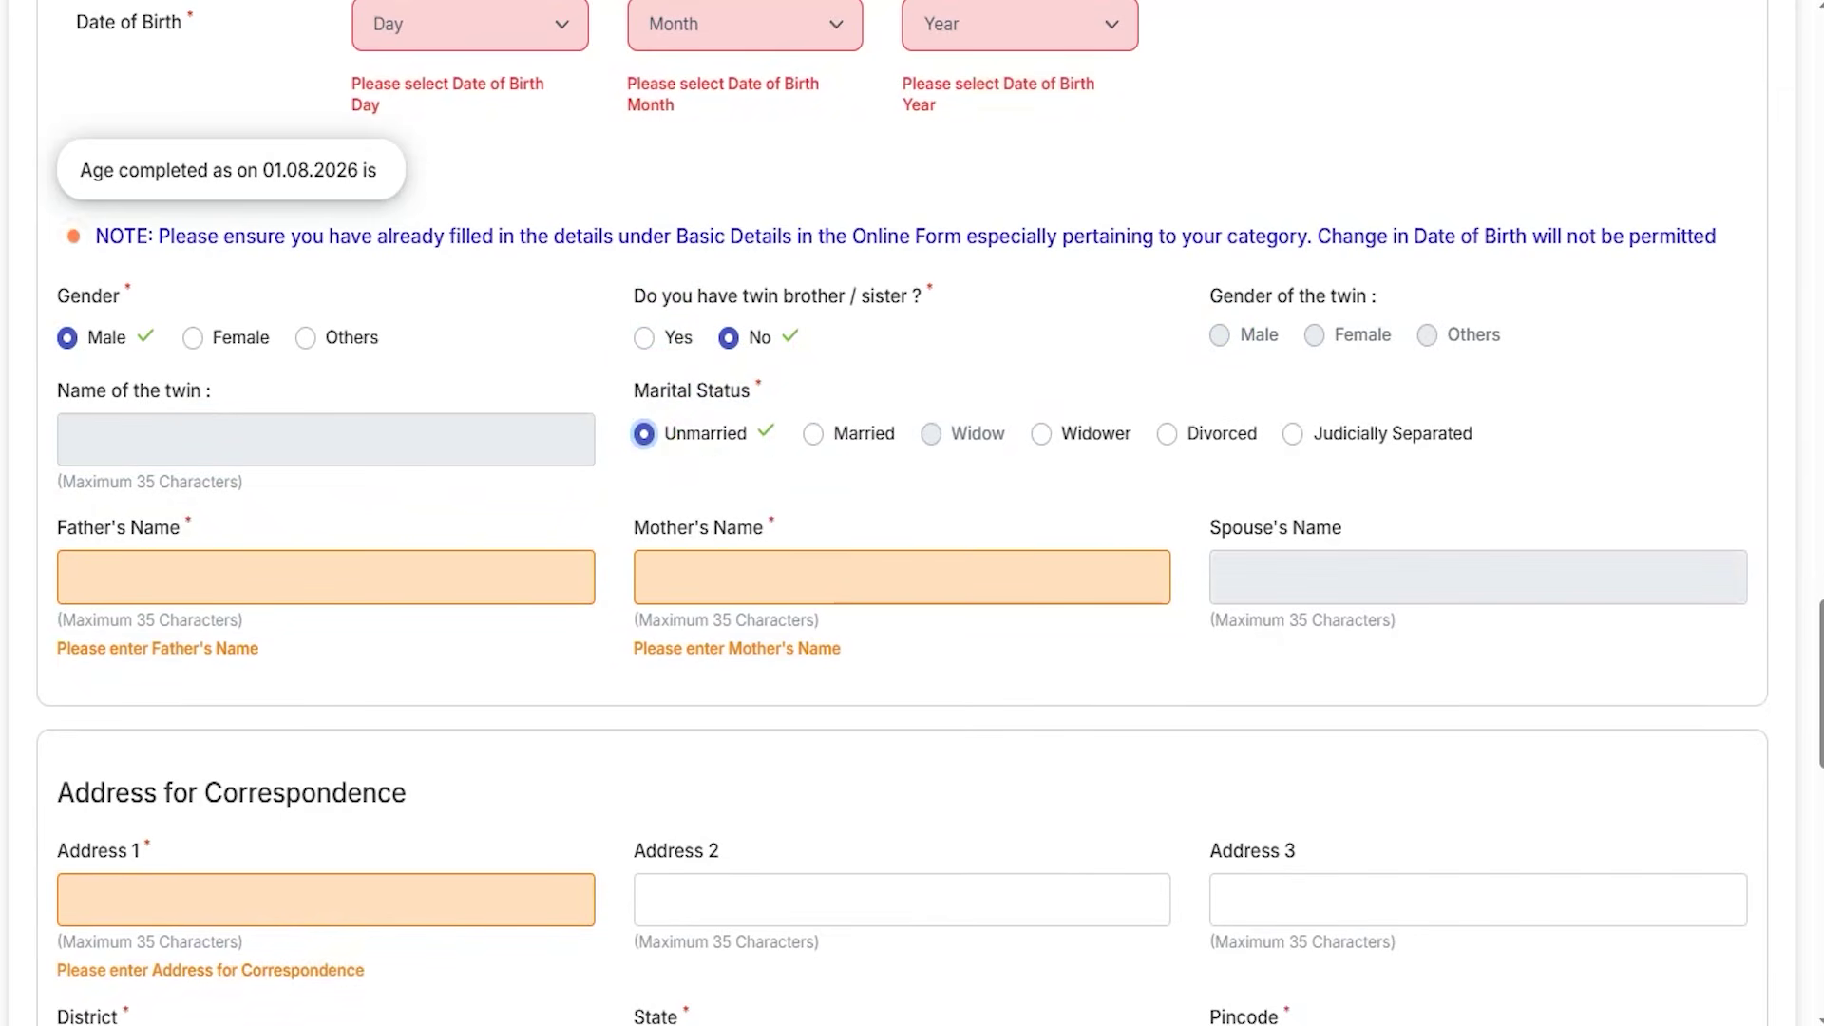
Review the father's, mother's and spouse's name fields, followed by the correspondence and permanent address sections
left_click_drag(233, 585, 342, 494)
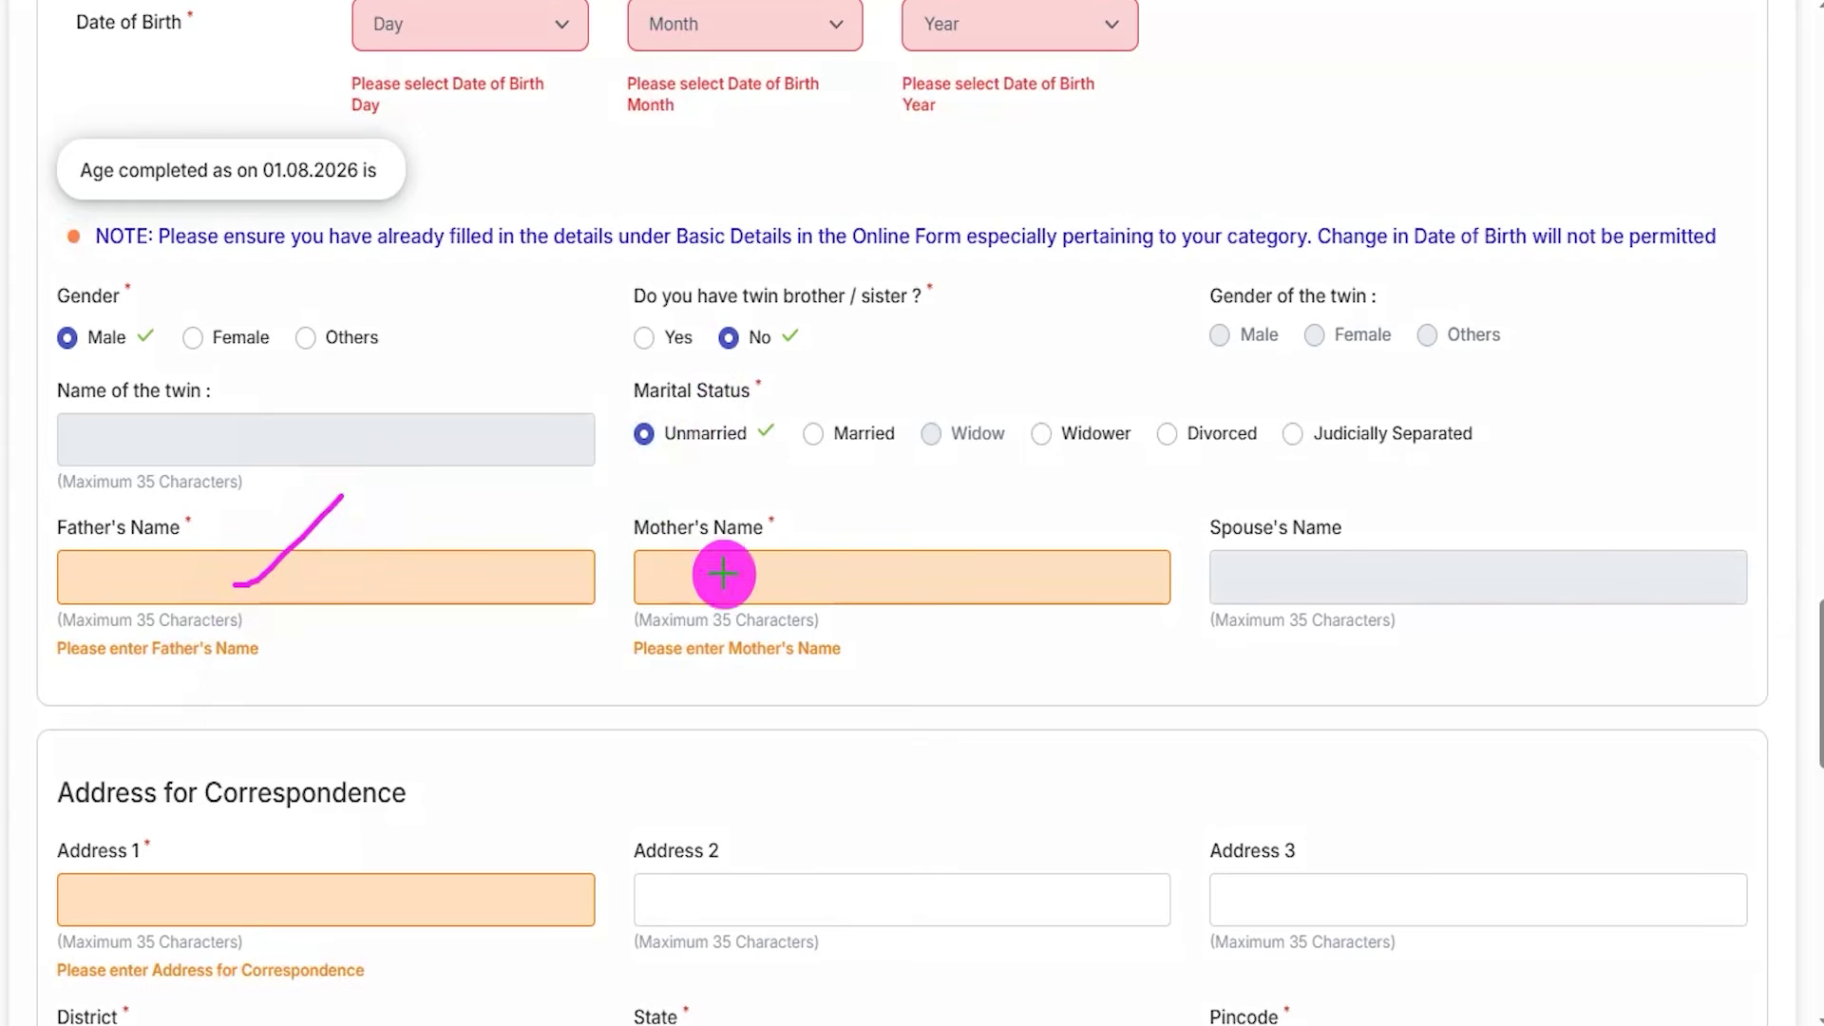
left_click_drag(730, 574, 841, 504)
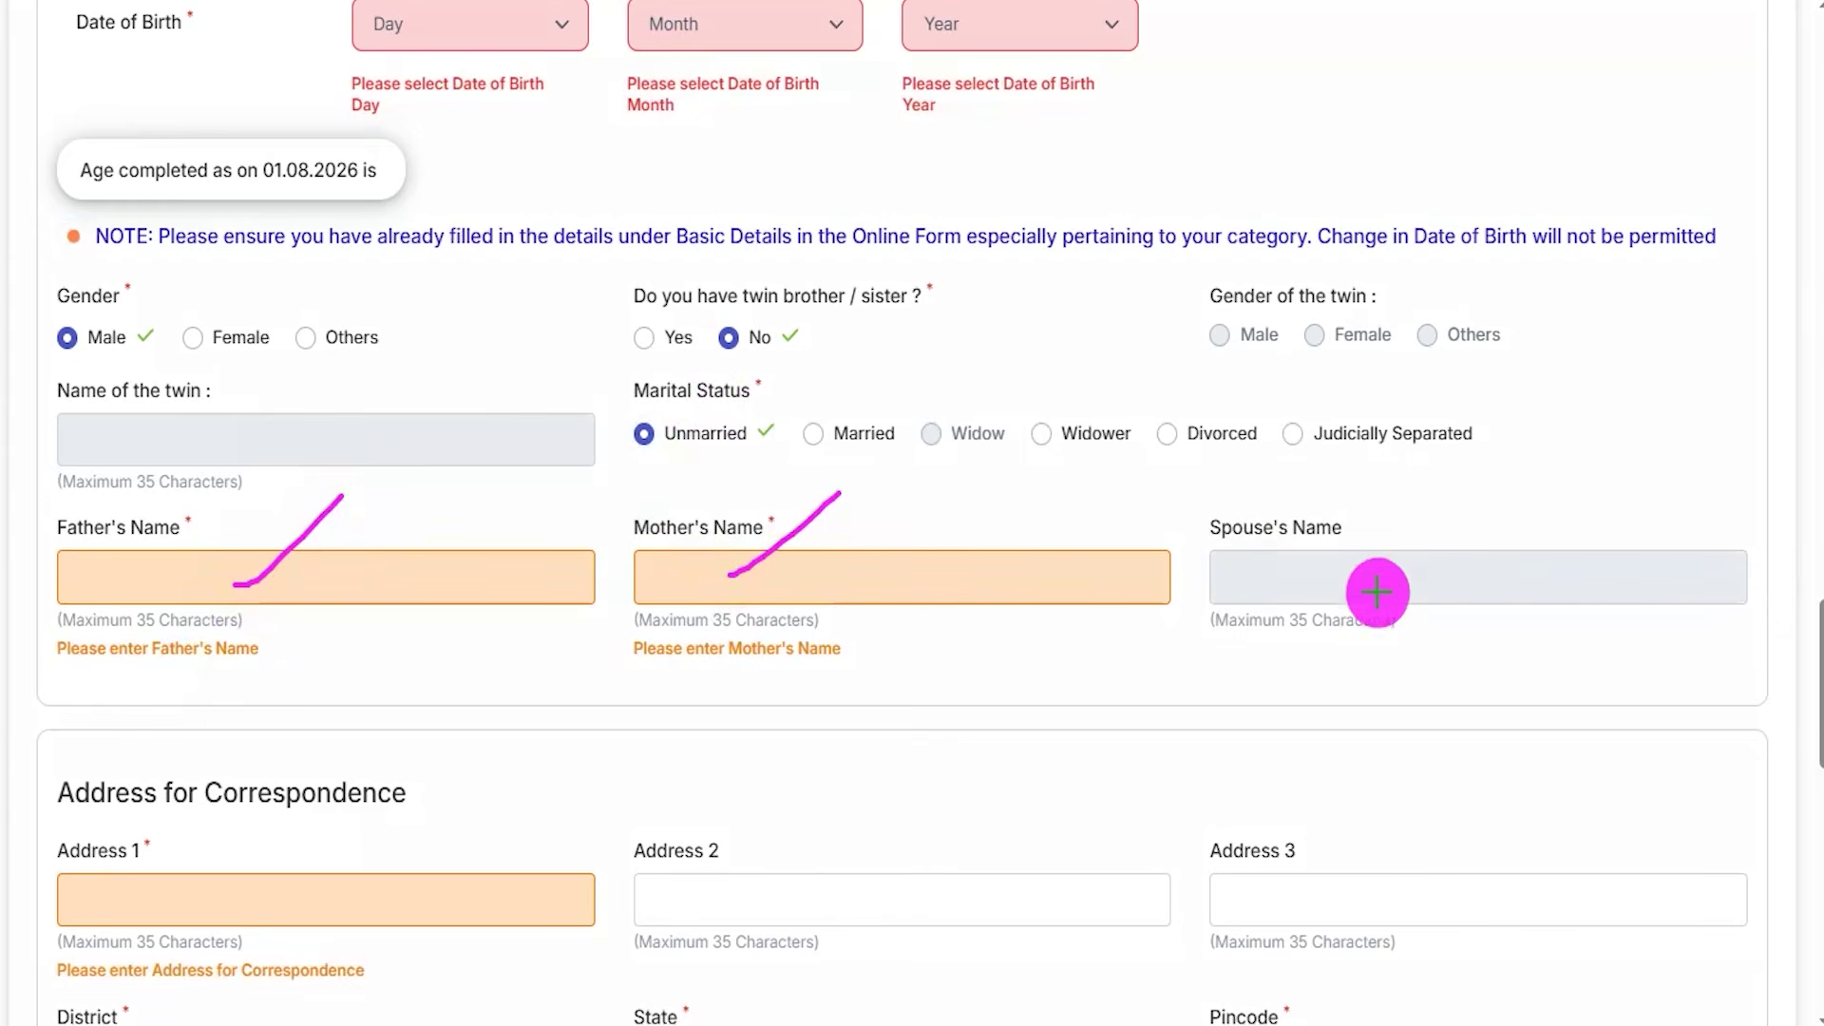
left_click_drag(1252, 580, 1353, 569)
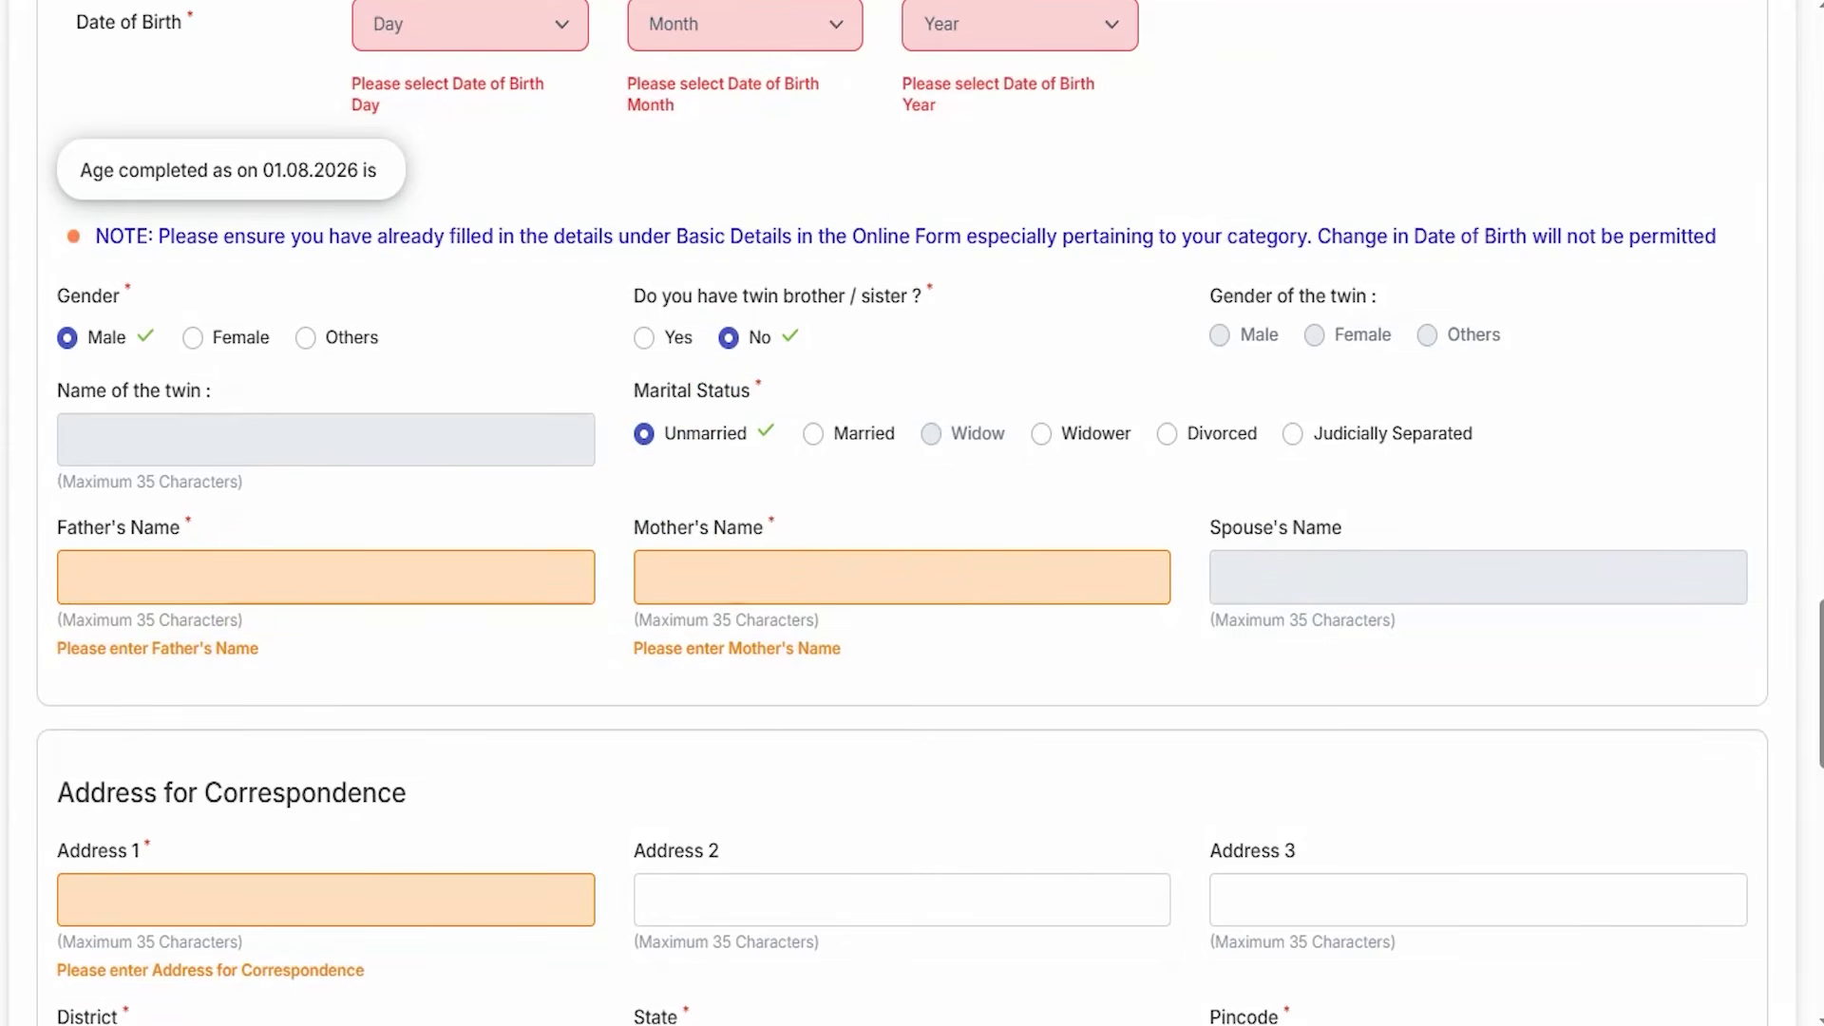
scroll(517, 624, "down", 7)
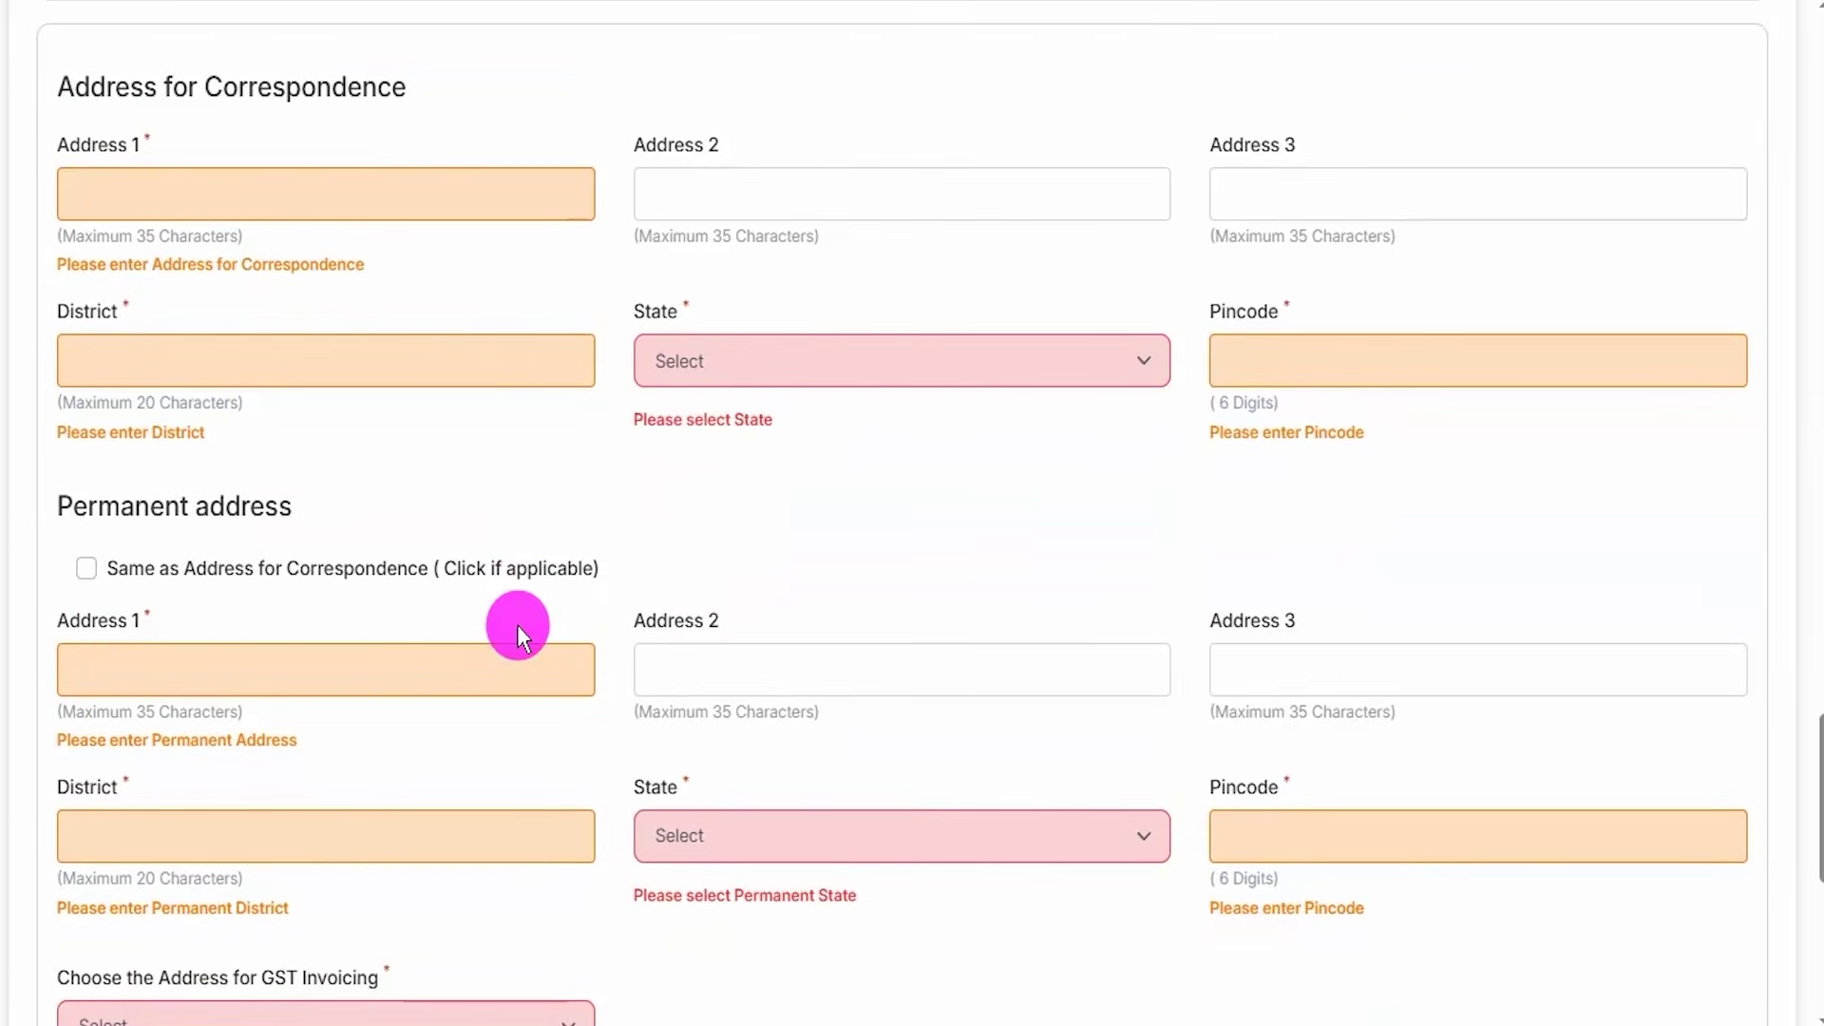
Go through the address lines, District, State and Pincode fields of both the correspondence and permanent addresses
left_click_drag(351, 196, 415, 193)
left_click_drag(743, 217, 827, 207)
left_click_drag(1289, 195, 1342, 193)
left_click_drag(394, 354, 423, 353)
left_click_drag(736, 359, 874, 361)
left_click_drag(1345, 360, 1353, 360)
left_click_drag(281, 685, 400, 684)
left_click_drag(759, 692, 949, 691)
left_click_drag(1378, 681, 1296, 684)
left_click_drag(421, 843, 588, 844)
left_click_drag(737, 836, 815, 833)
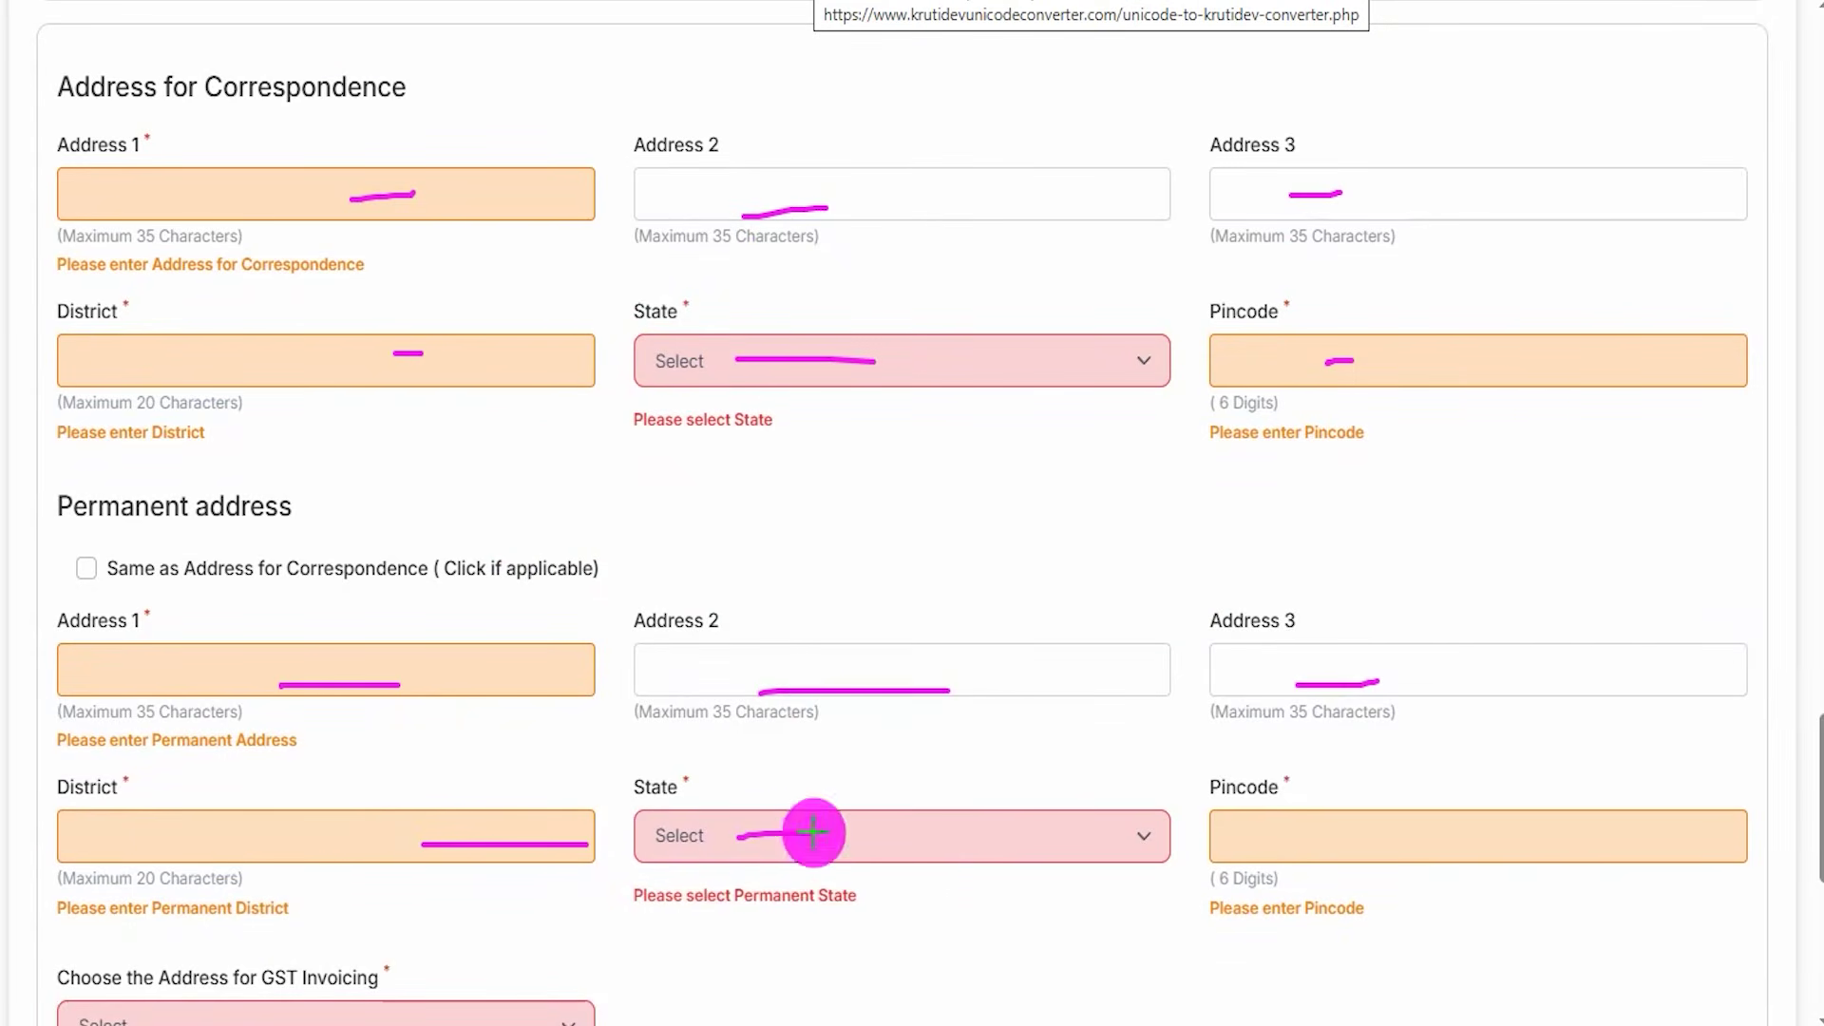
Examine the Same as Address for Correspondence option and how it relates the correspondence address to the permanent address fields
left_click_drag(290, 510, 380, 454)
left_click_drag(406, 106, 477, 45)
left_click_drag(121, 589, 391, 581)
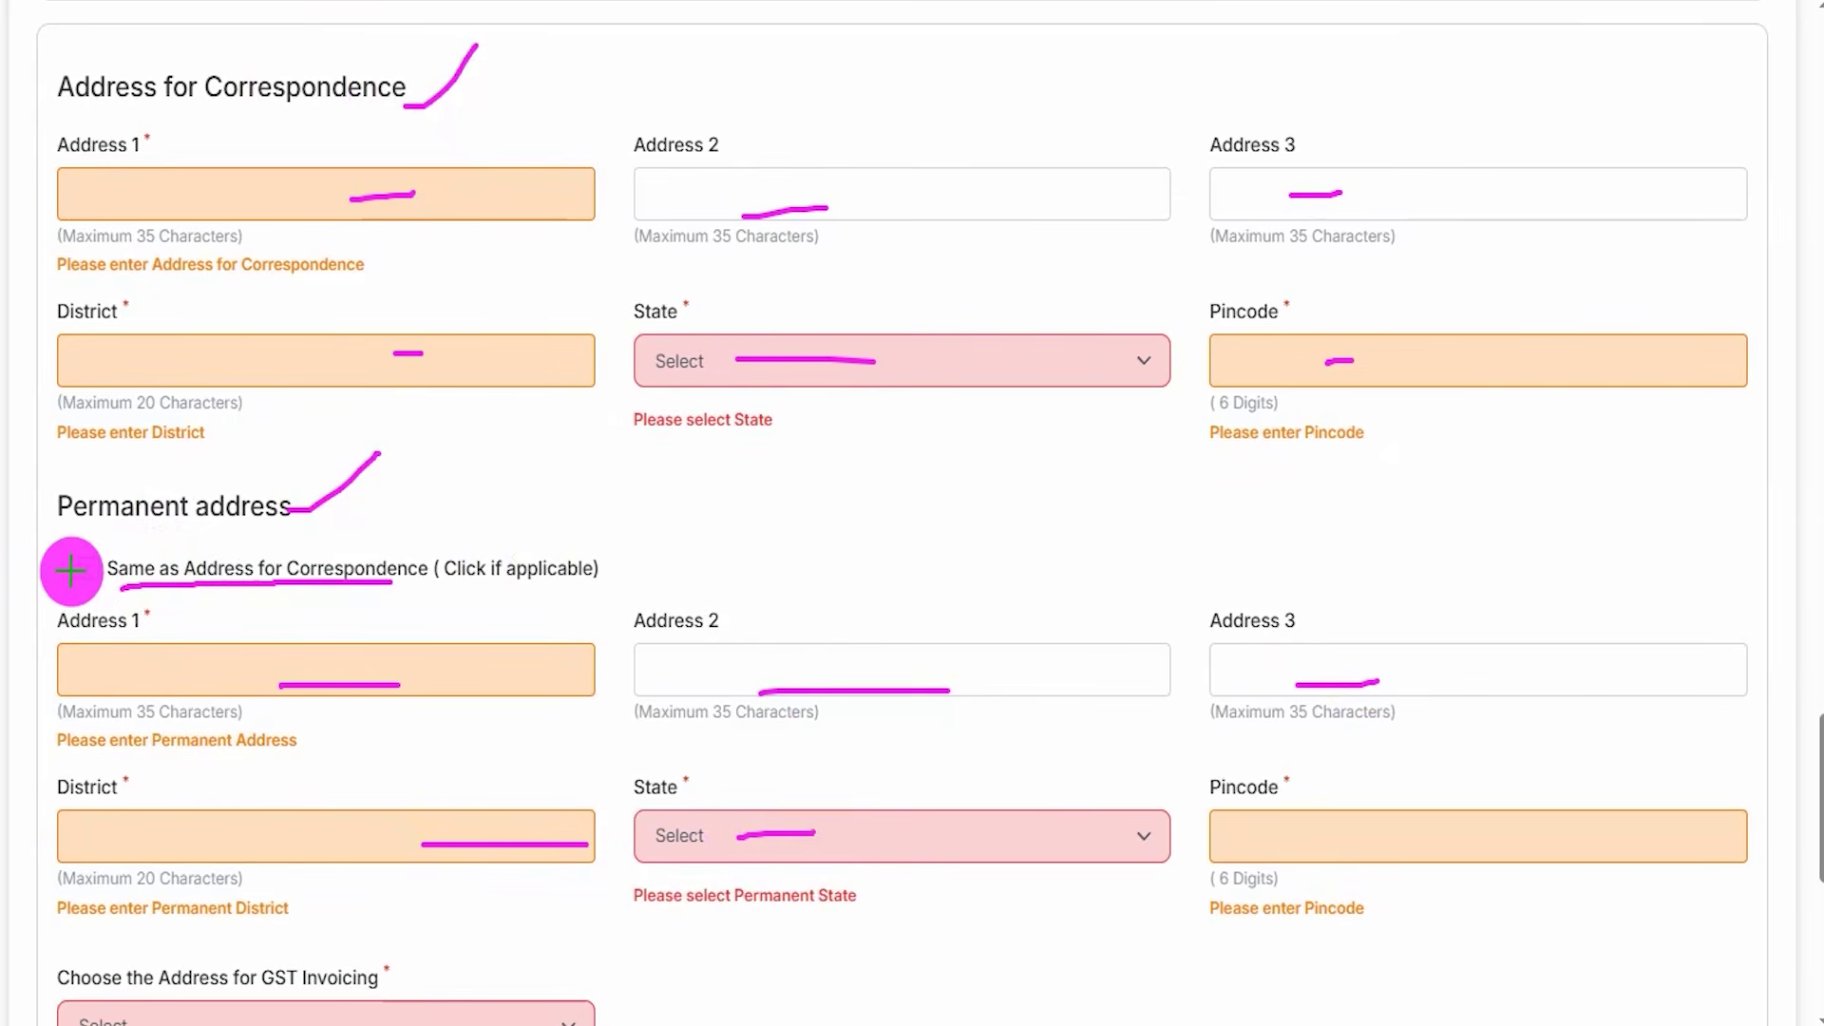
mouse_move(79, 570)
left_mouse_down()
mouse_move(135, 490)
mouse_move(283, 539)
left_mouse_up()
left_click_drag(190, 115, 317, 125)
left_click_drag(276, 832, 366, 831)
left_click_drag(658, 825, 703, 827)
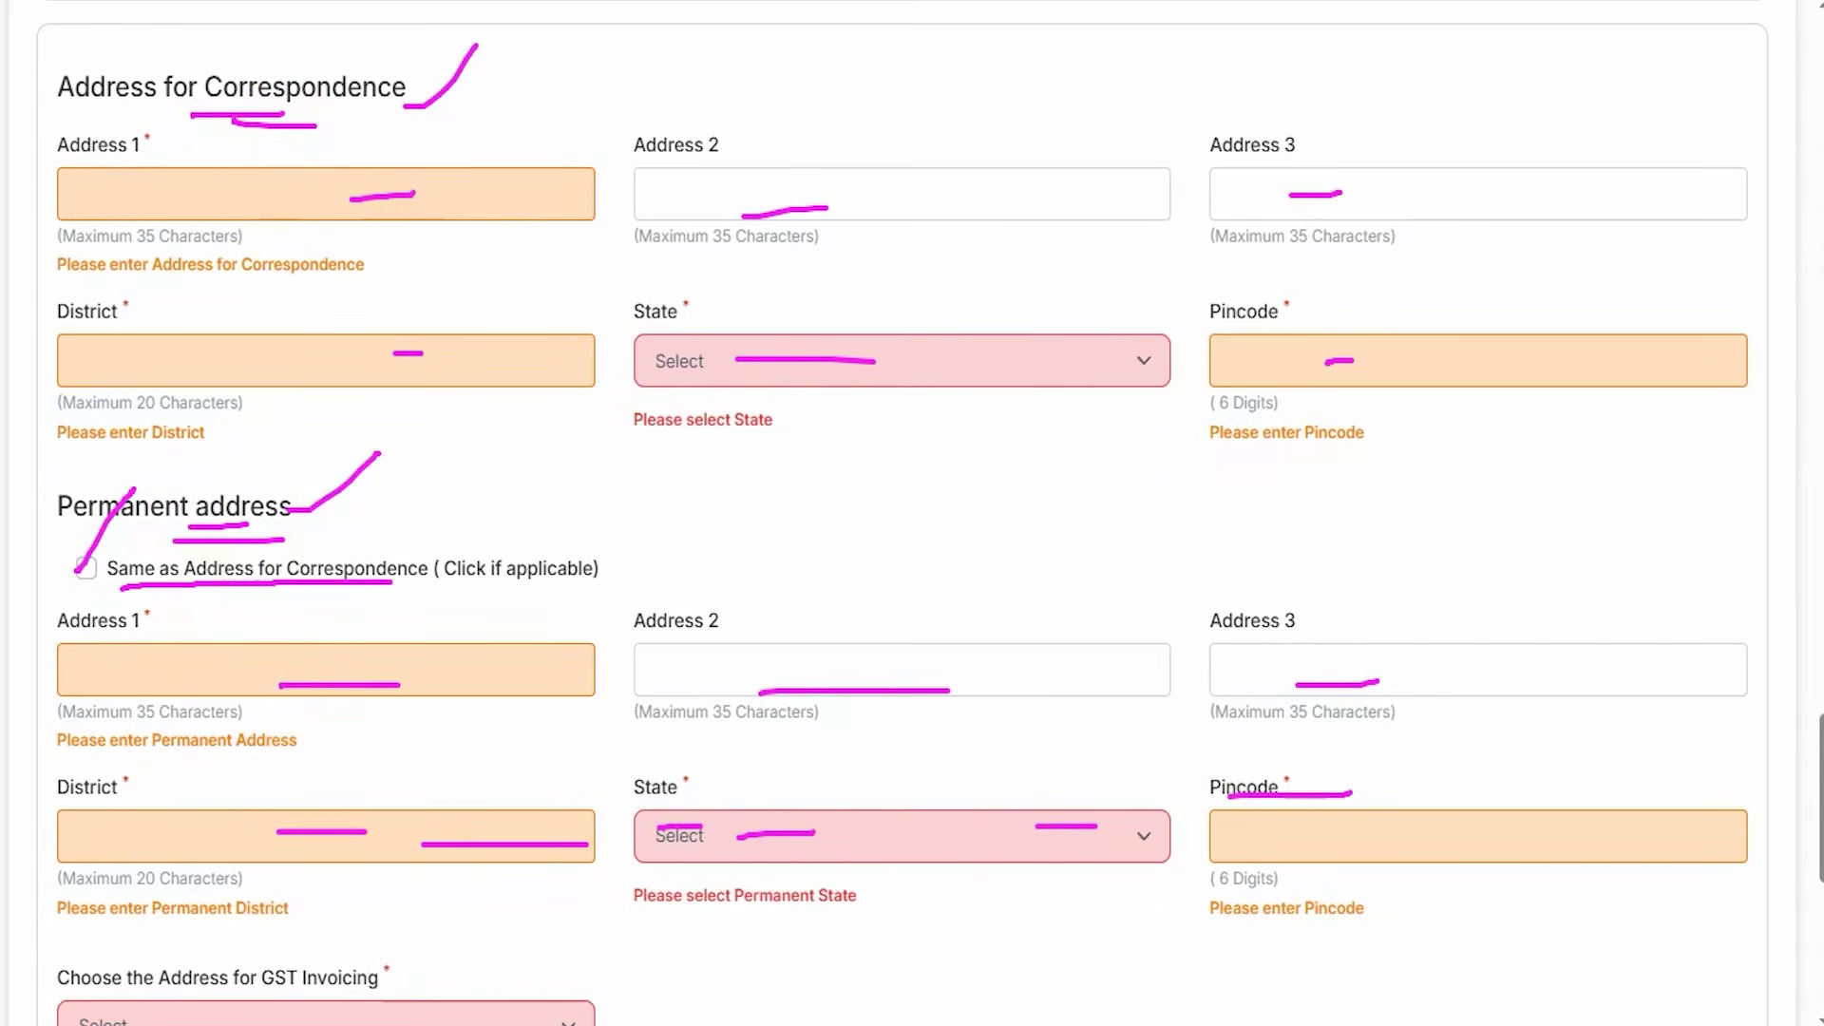
Set the address for GST invoicing to Permanent Address
scroll(630, 754, "down", 5)
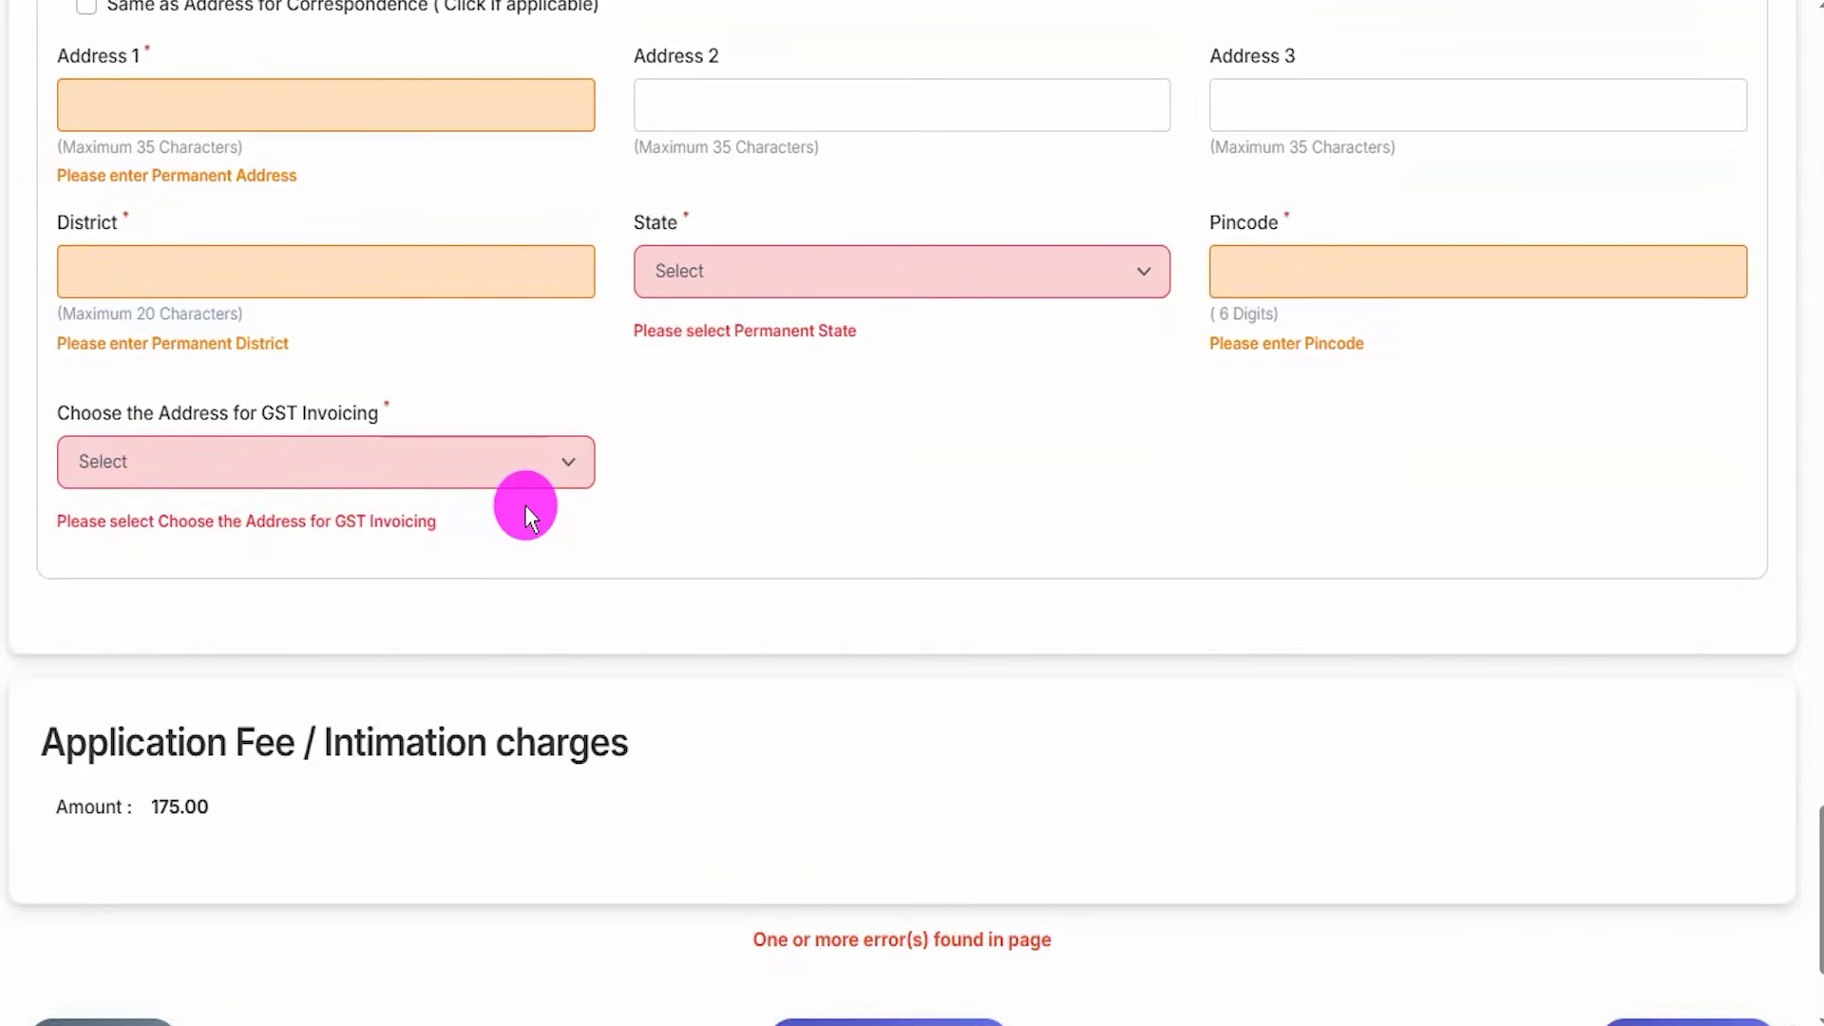
left_click(203, 461)
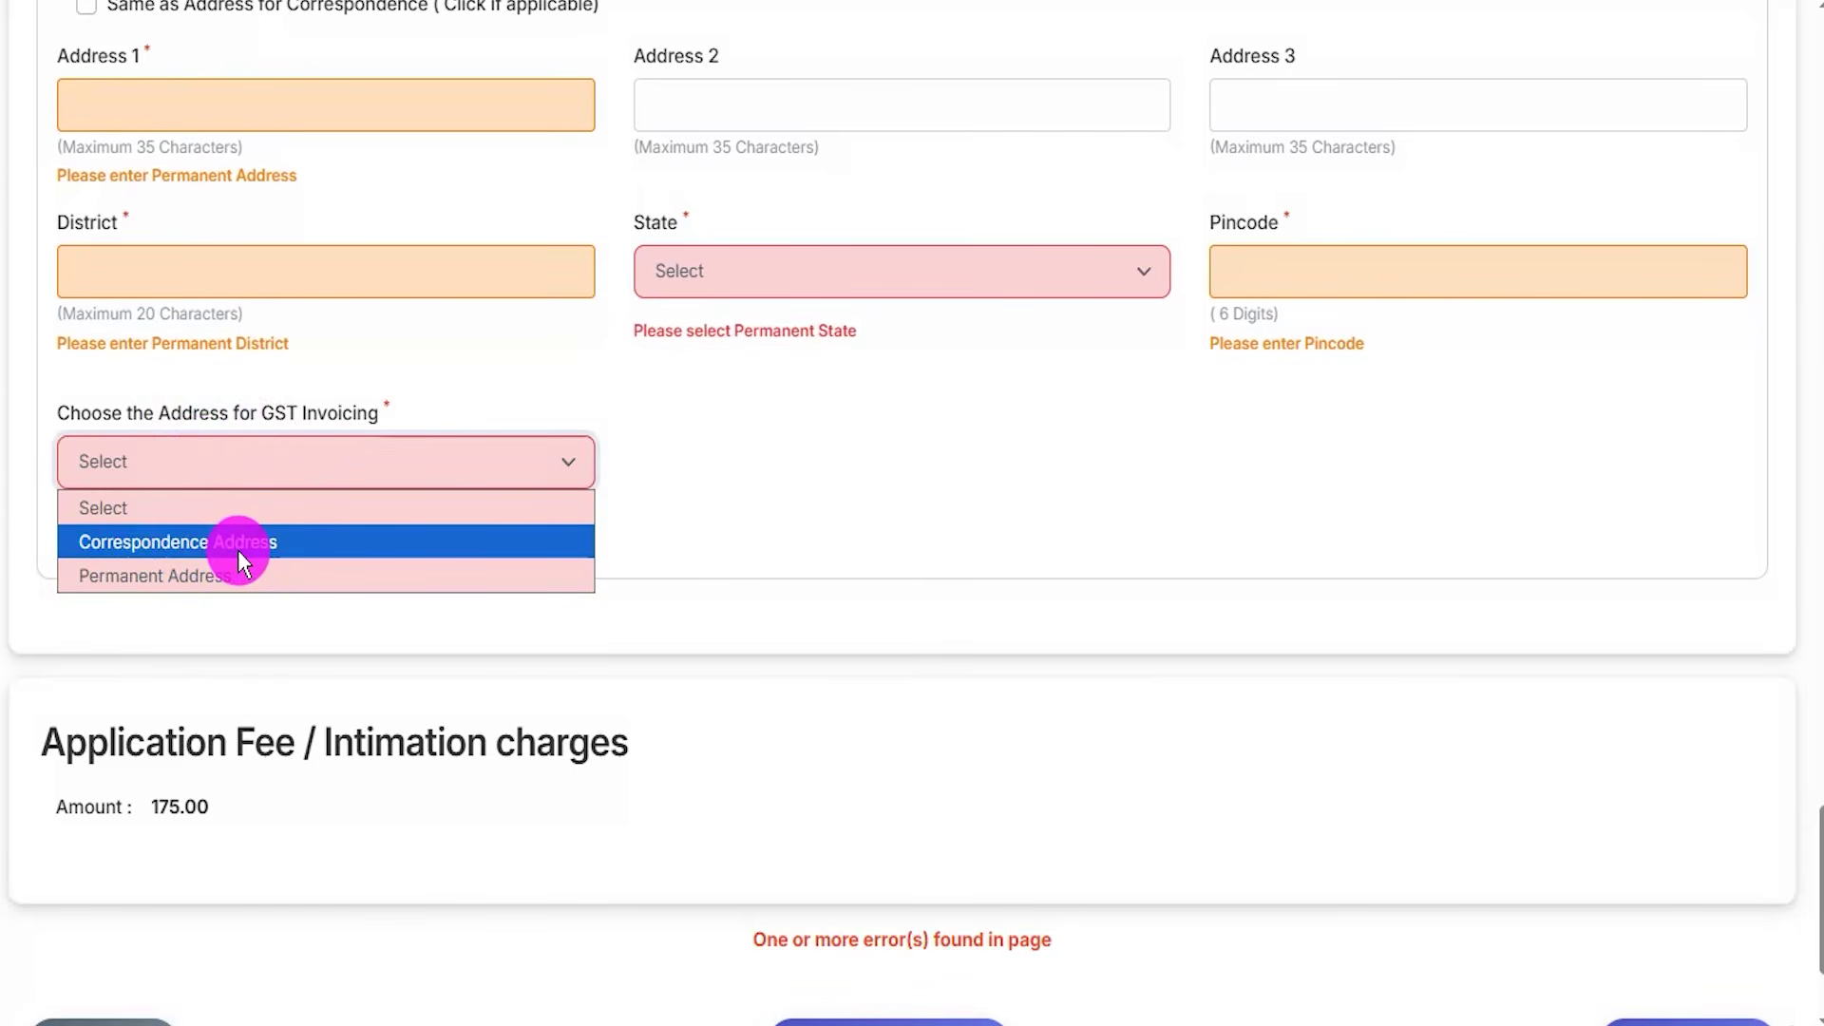
left_click(227, 576)
scroll(607, 562, "down", 2)
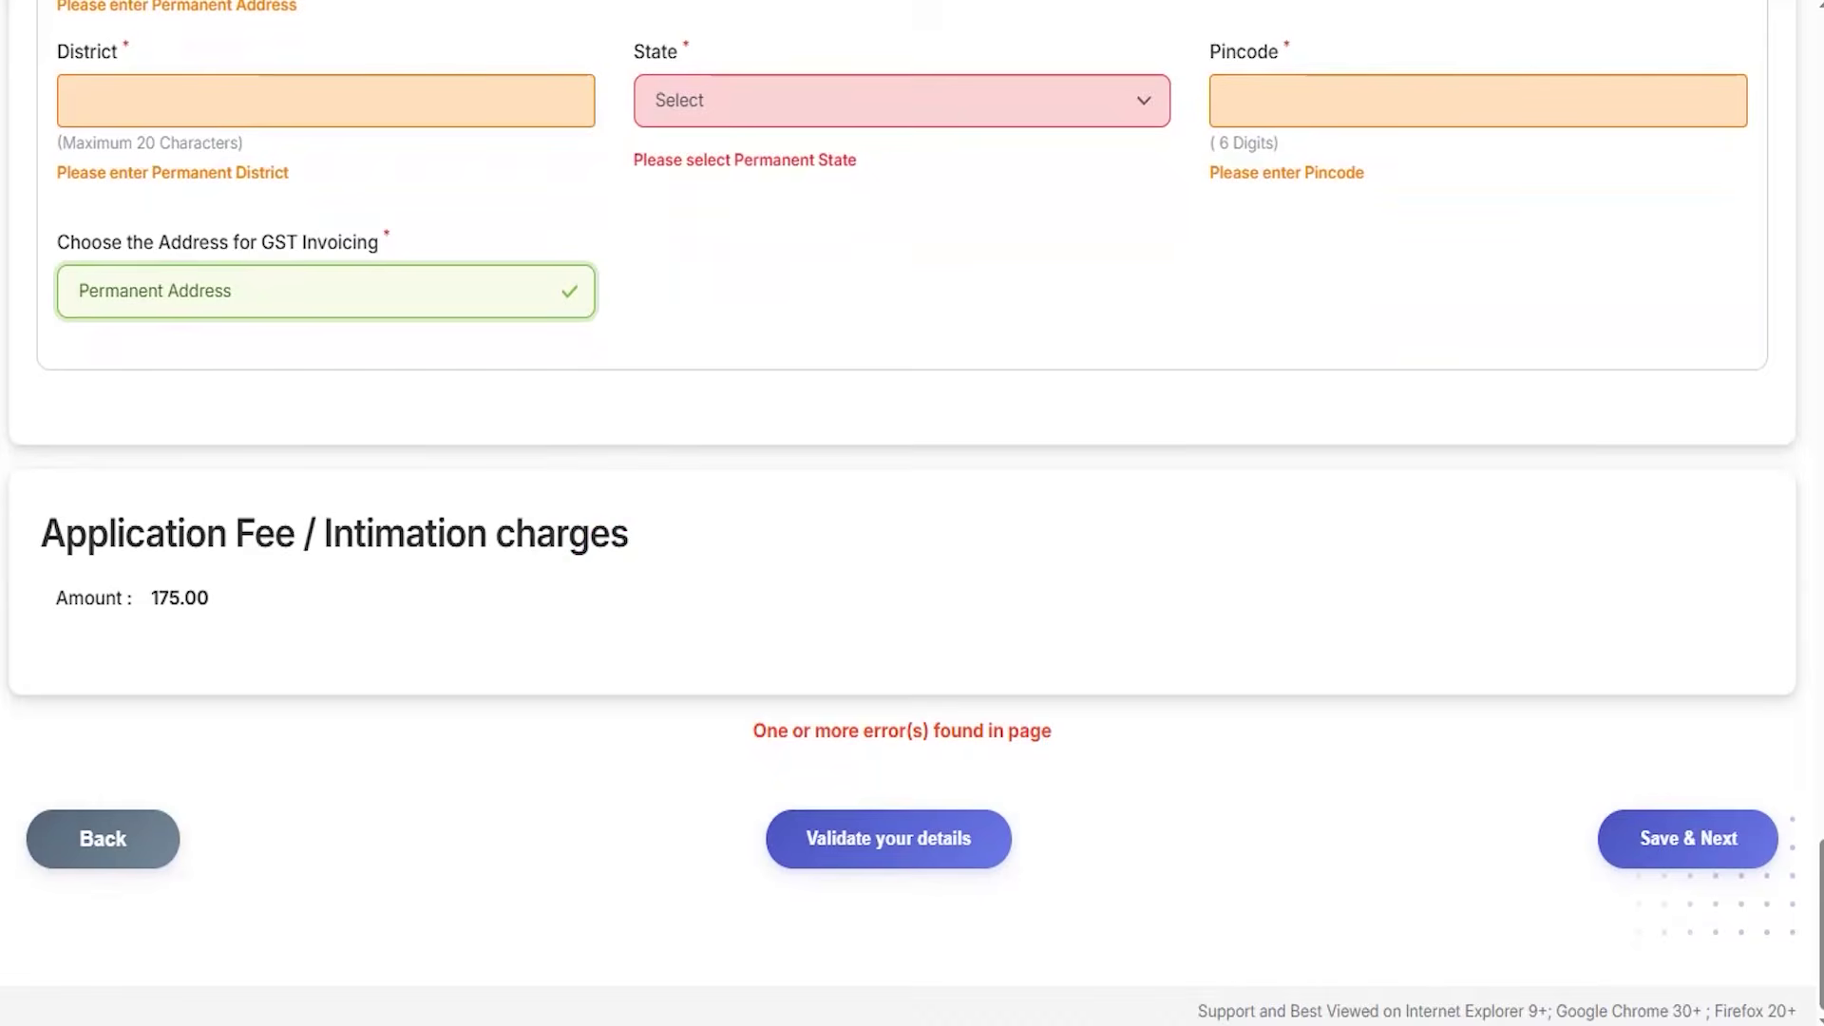
Check the application fee and the validation option, then save and continue to the Qualification / Experience / Languages section
left_click_drag(134, 572, 234, 625)
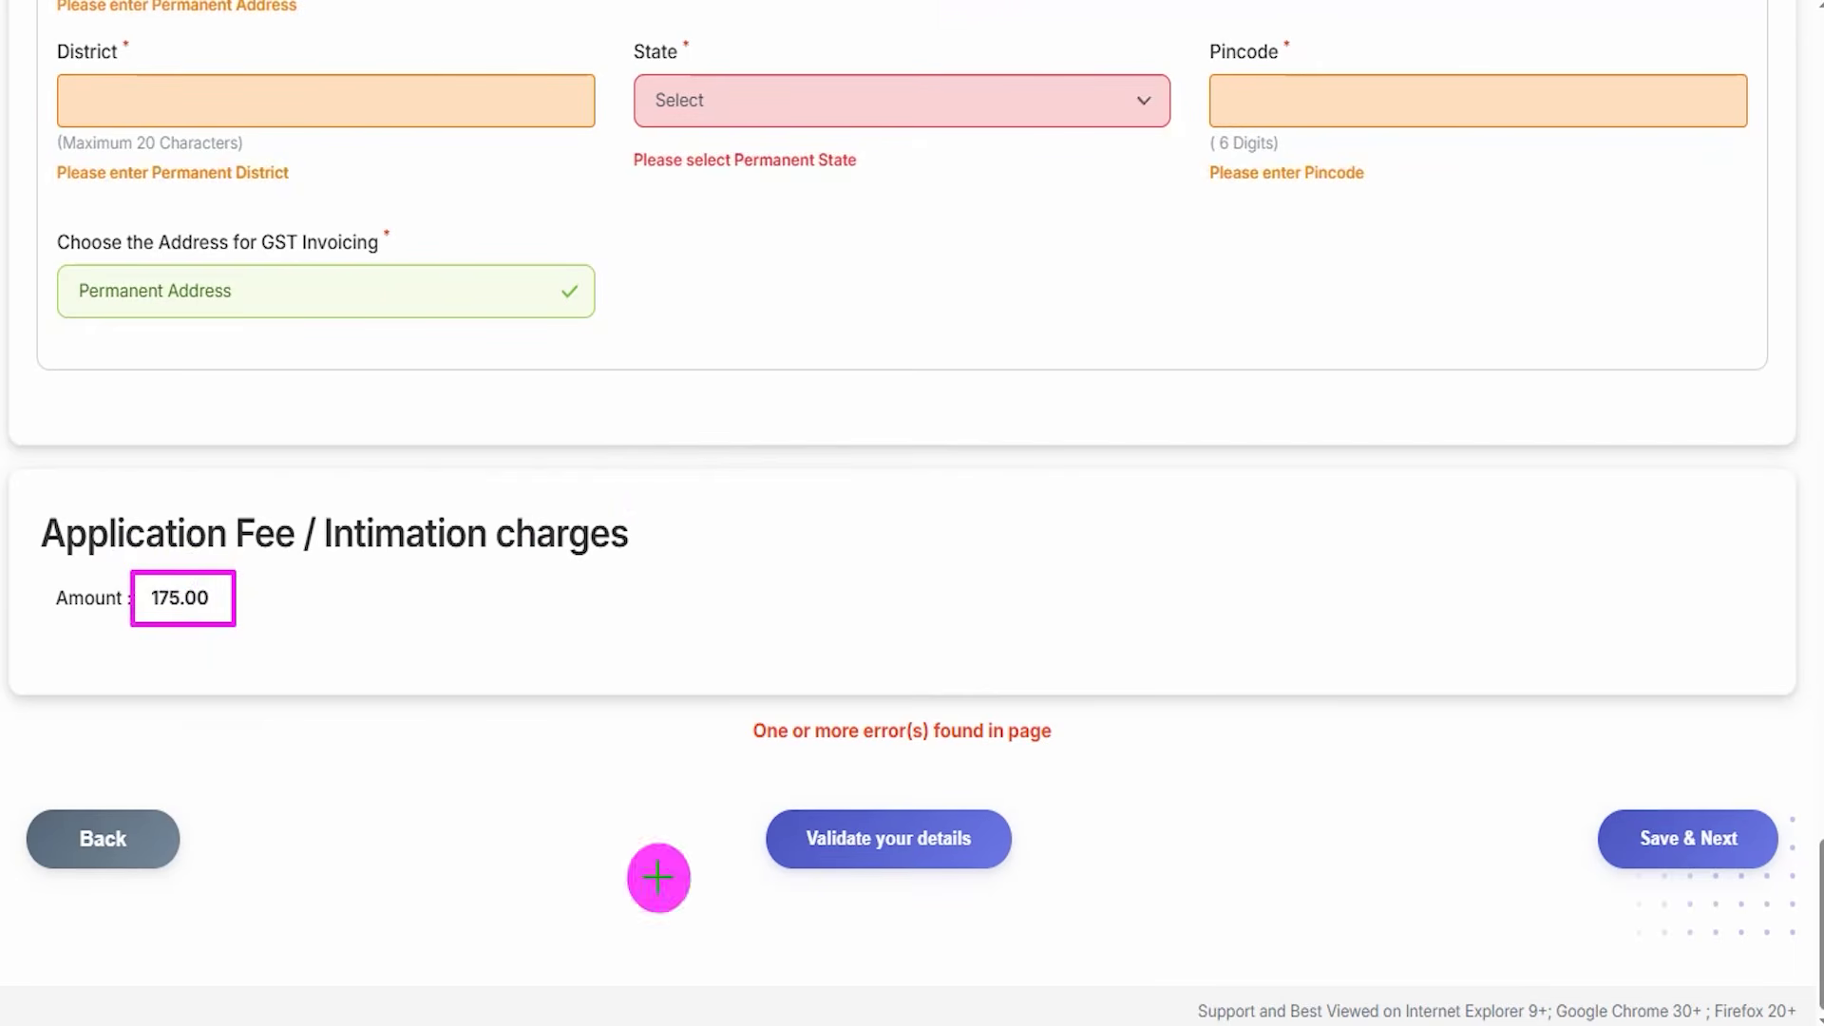
left_click_drag(982, 480, 913, 805)
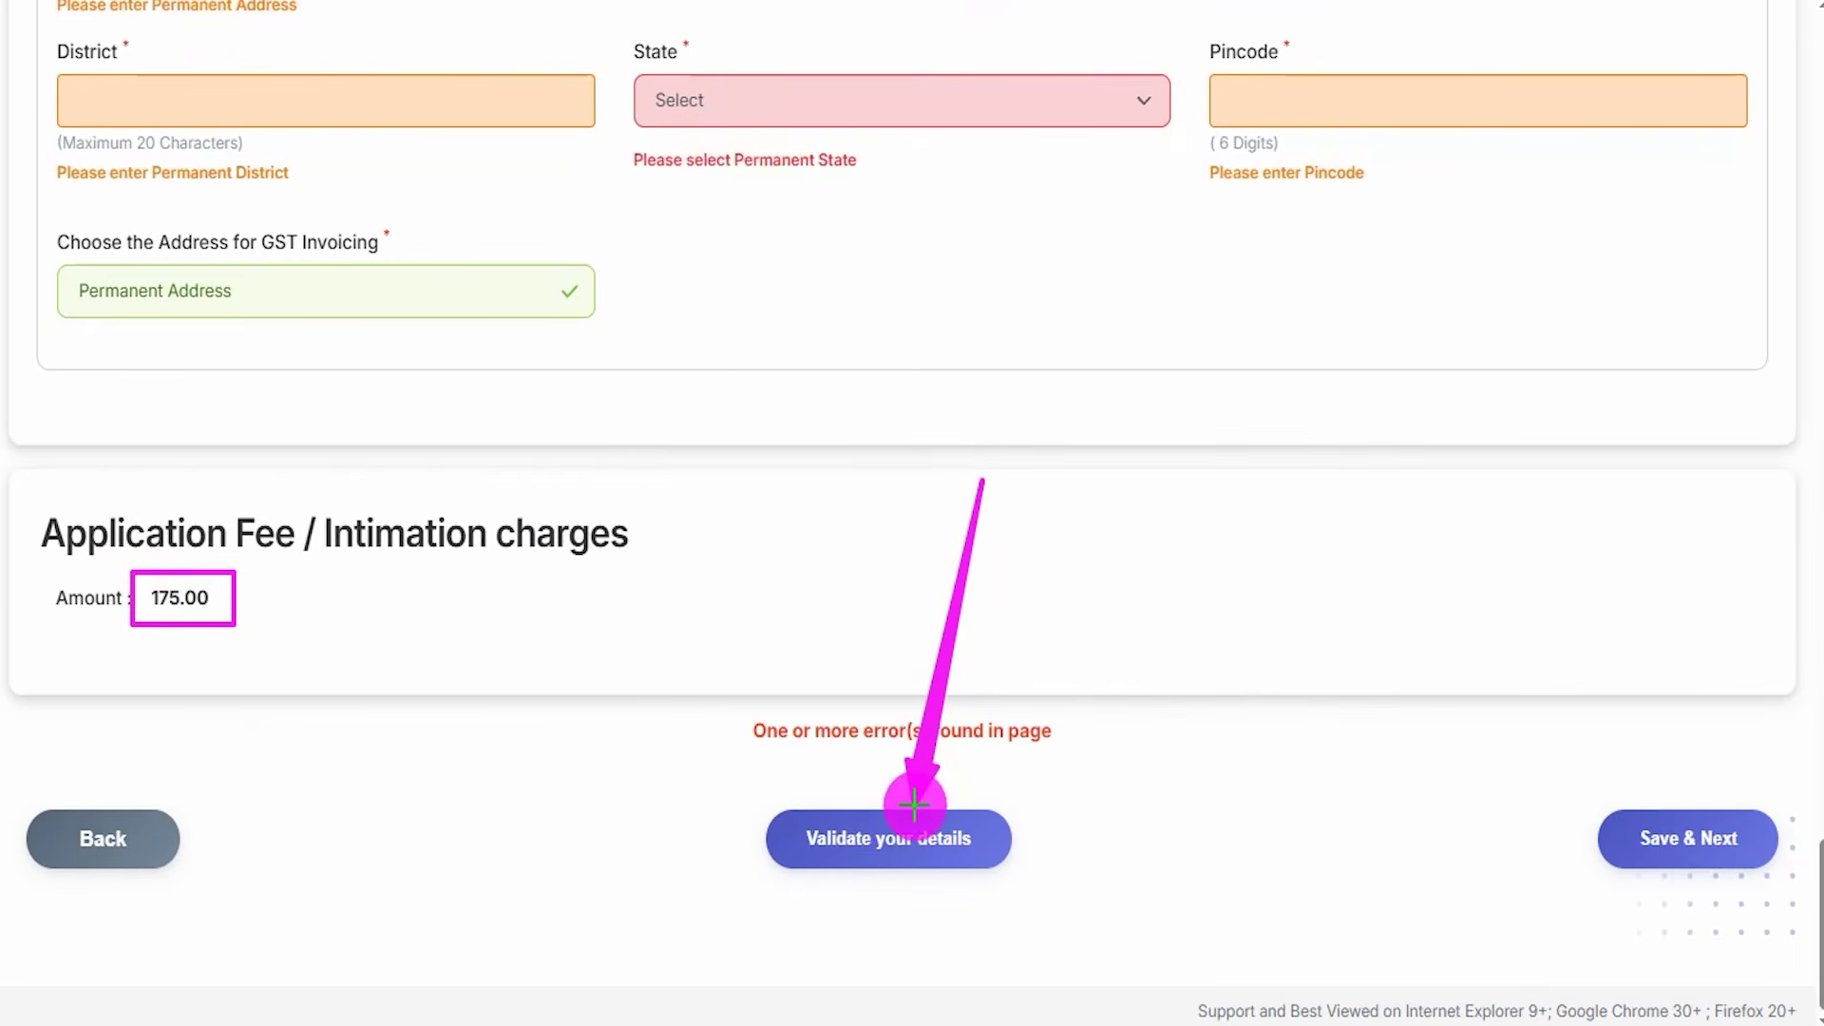
left_click_drag(1484, 543, 1612, 814)
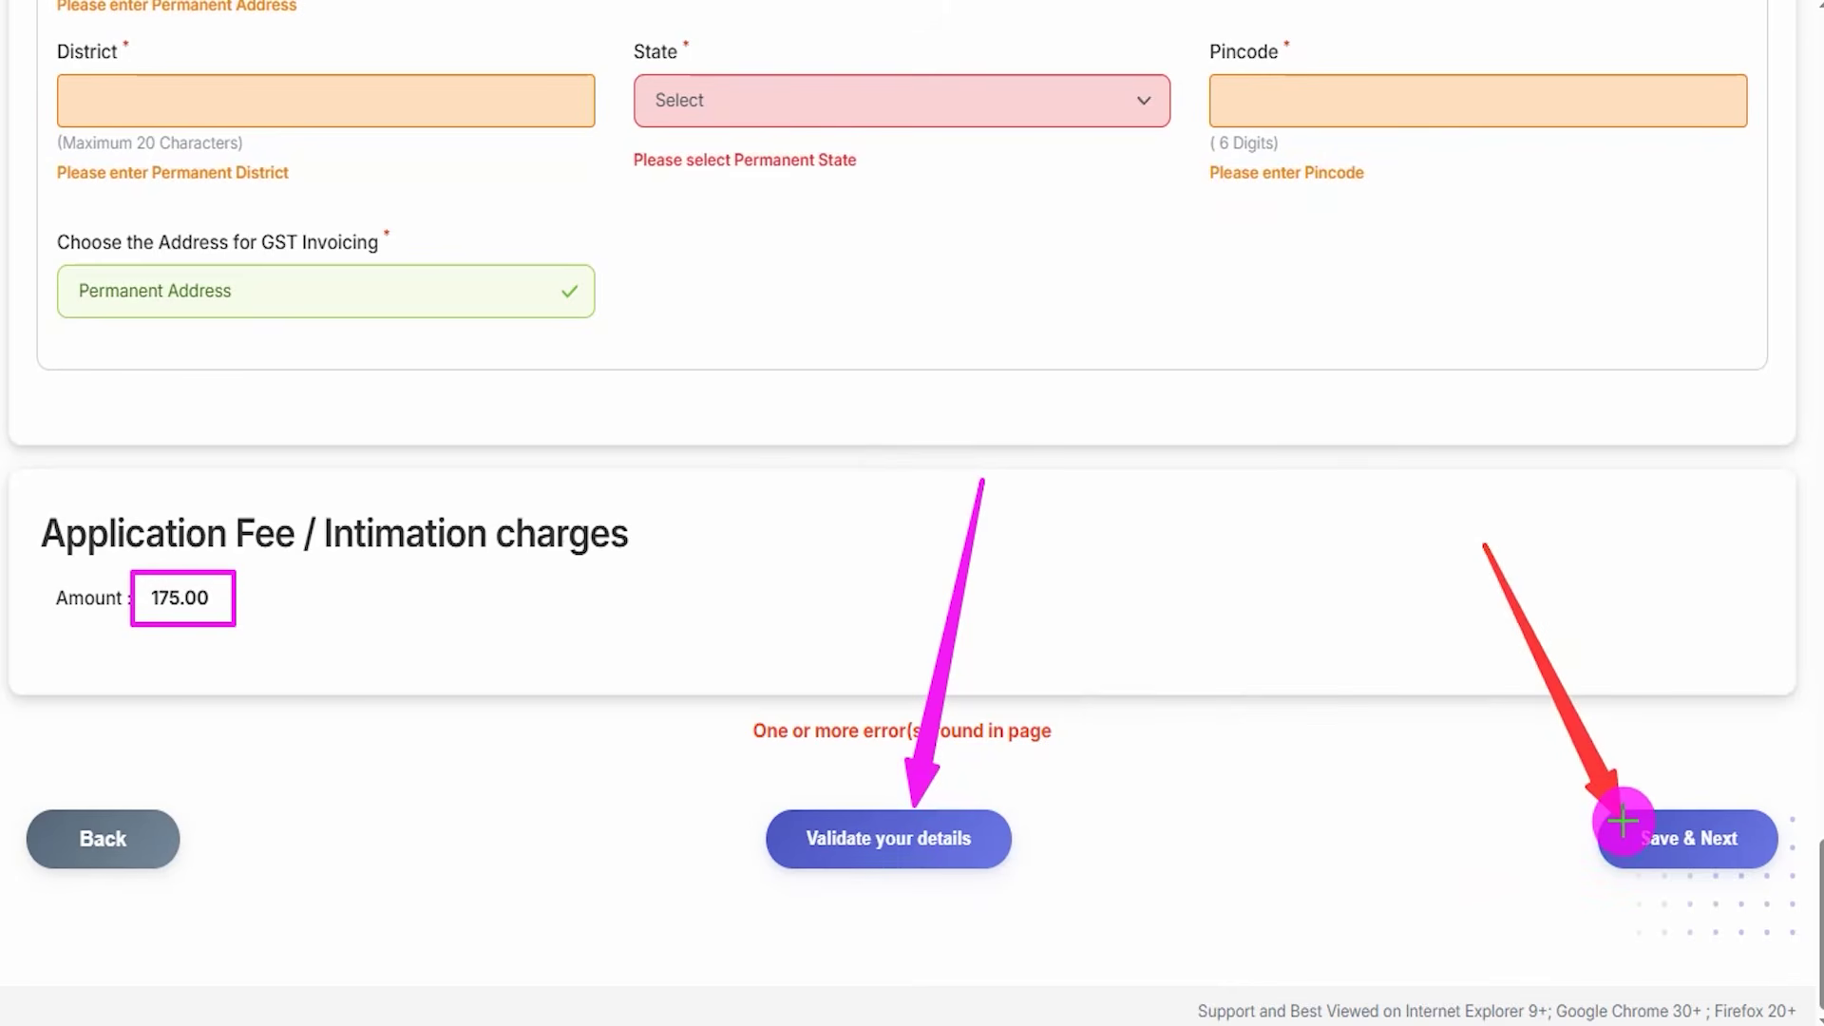
left_click(1622, 820)
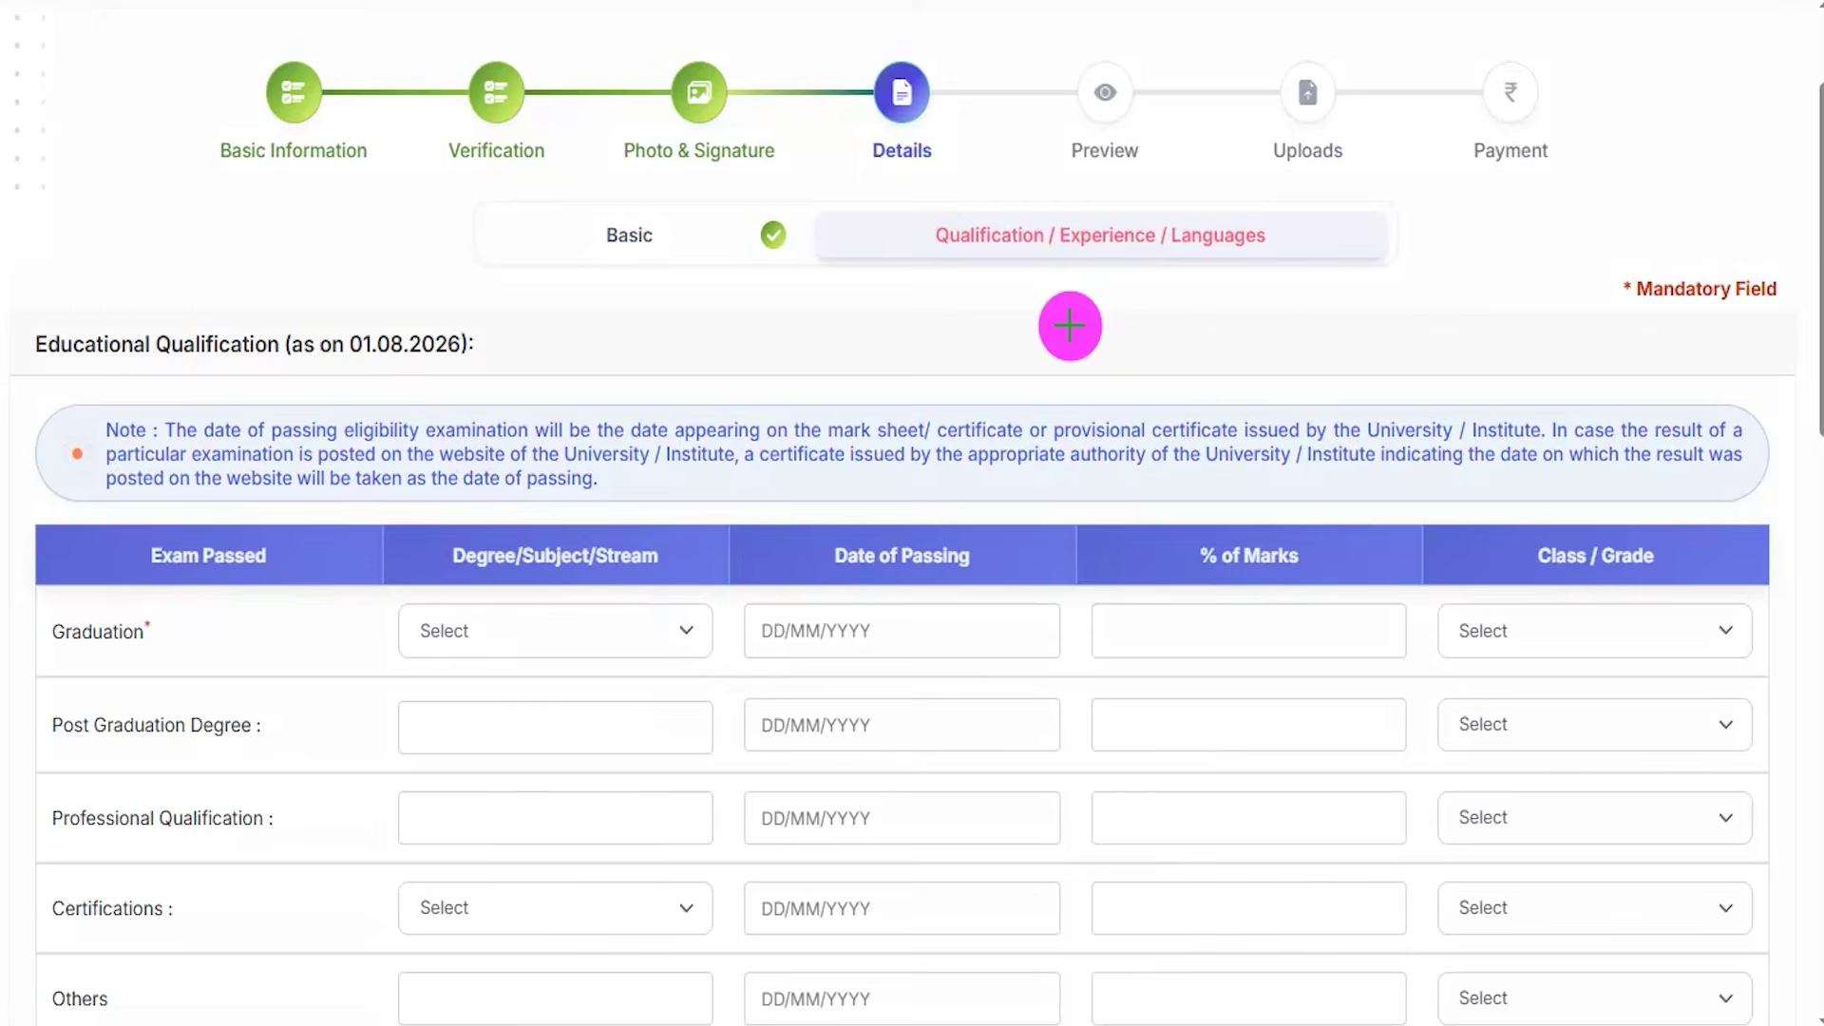
left_click_drag(937, 284, 993, 237)
left_click_drag(1061, 304, 1152, 232)
left_click_drag(1211, 298, 1285, 226)
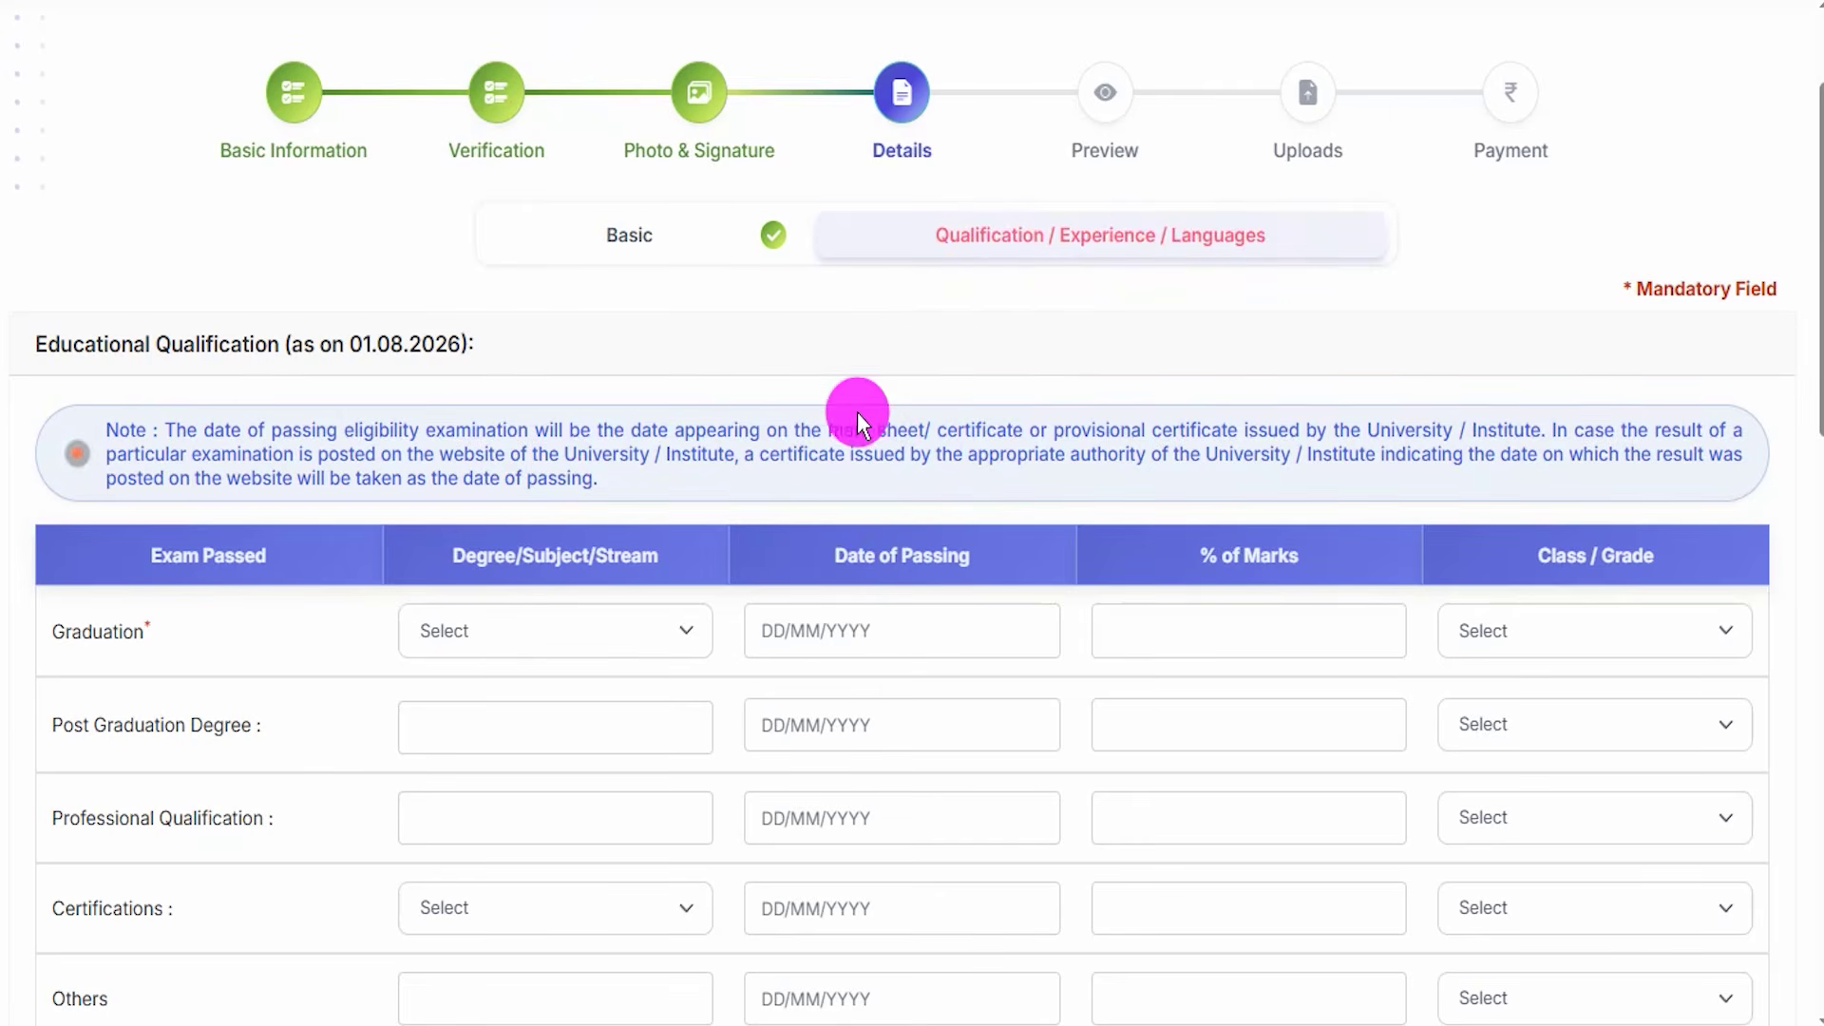
Switch to Advertisement-18-04.pdf and check the mandatory education qualification and post-qualification experience criteria
scroll(761, 499, "down", 3)
key("ctrl+Tab")
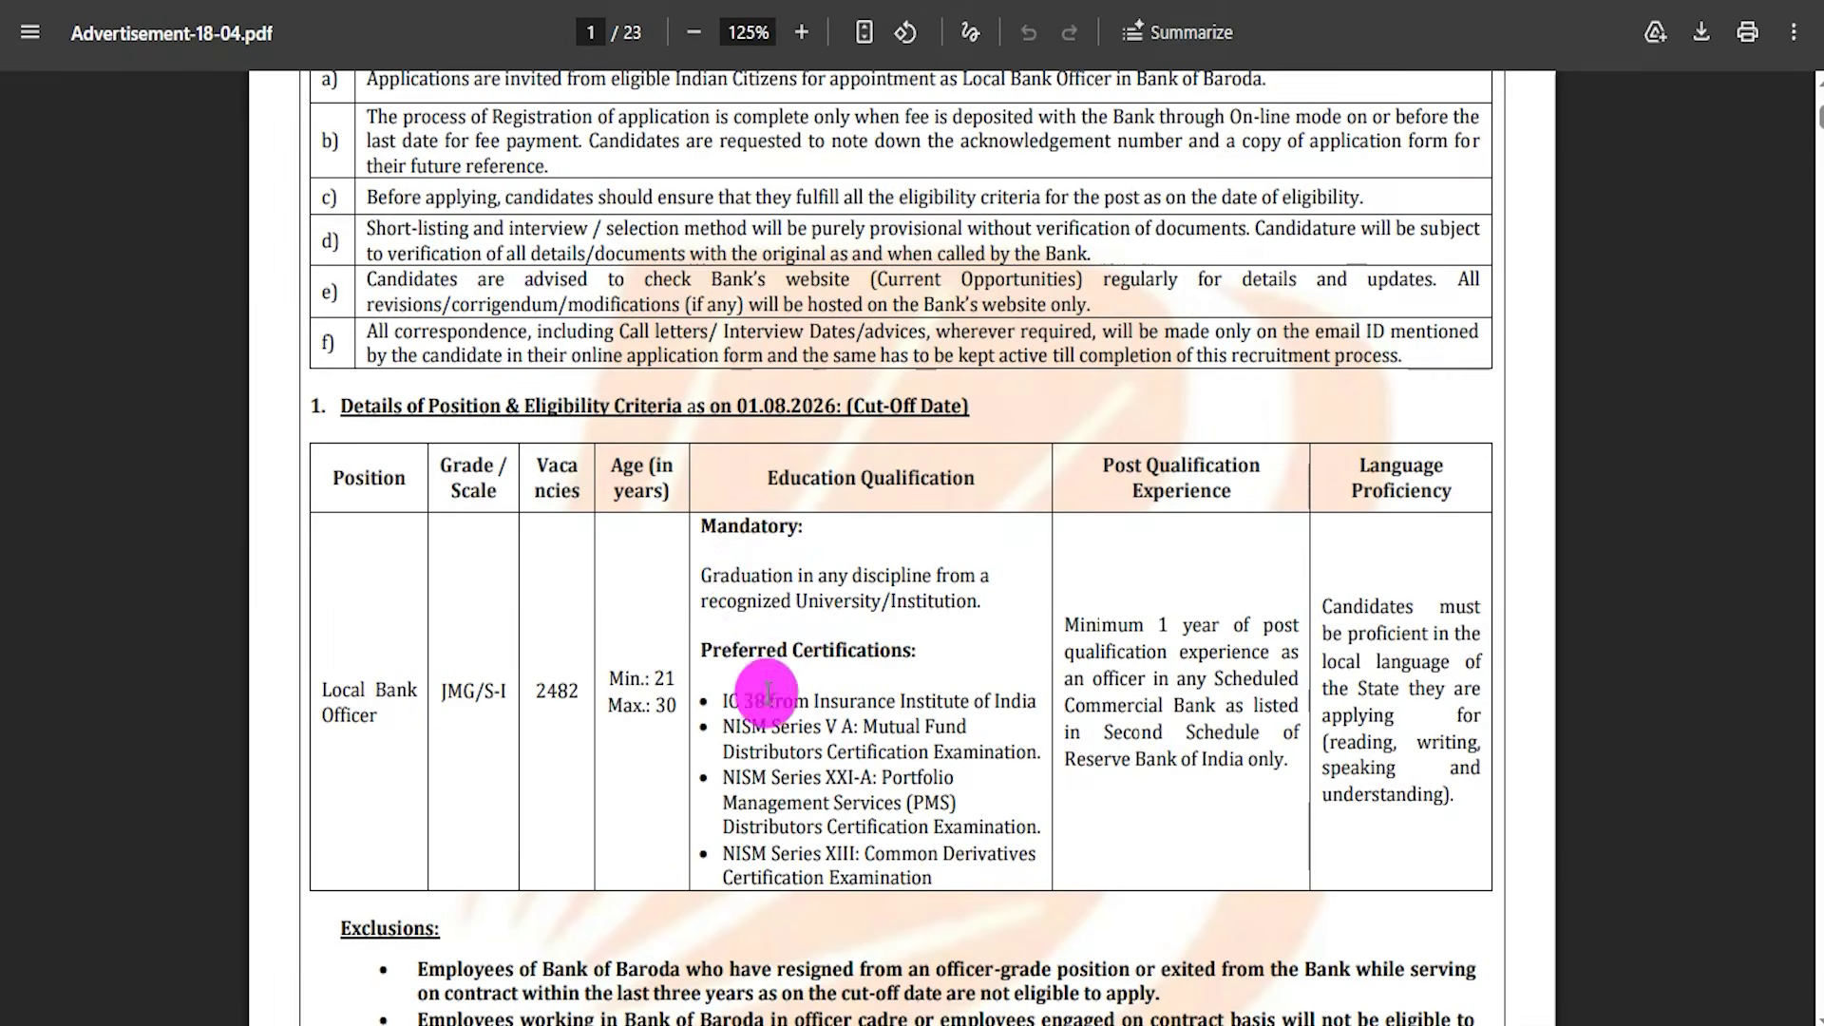
left_click_drag(711, 577, 942, 600)
left_click_drag(1084, 625, 1185, 652)
left_click(1125, 670)
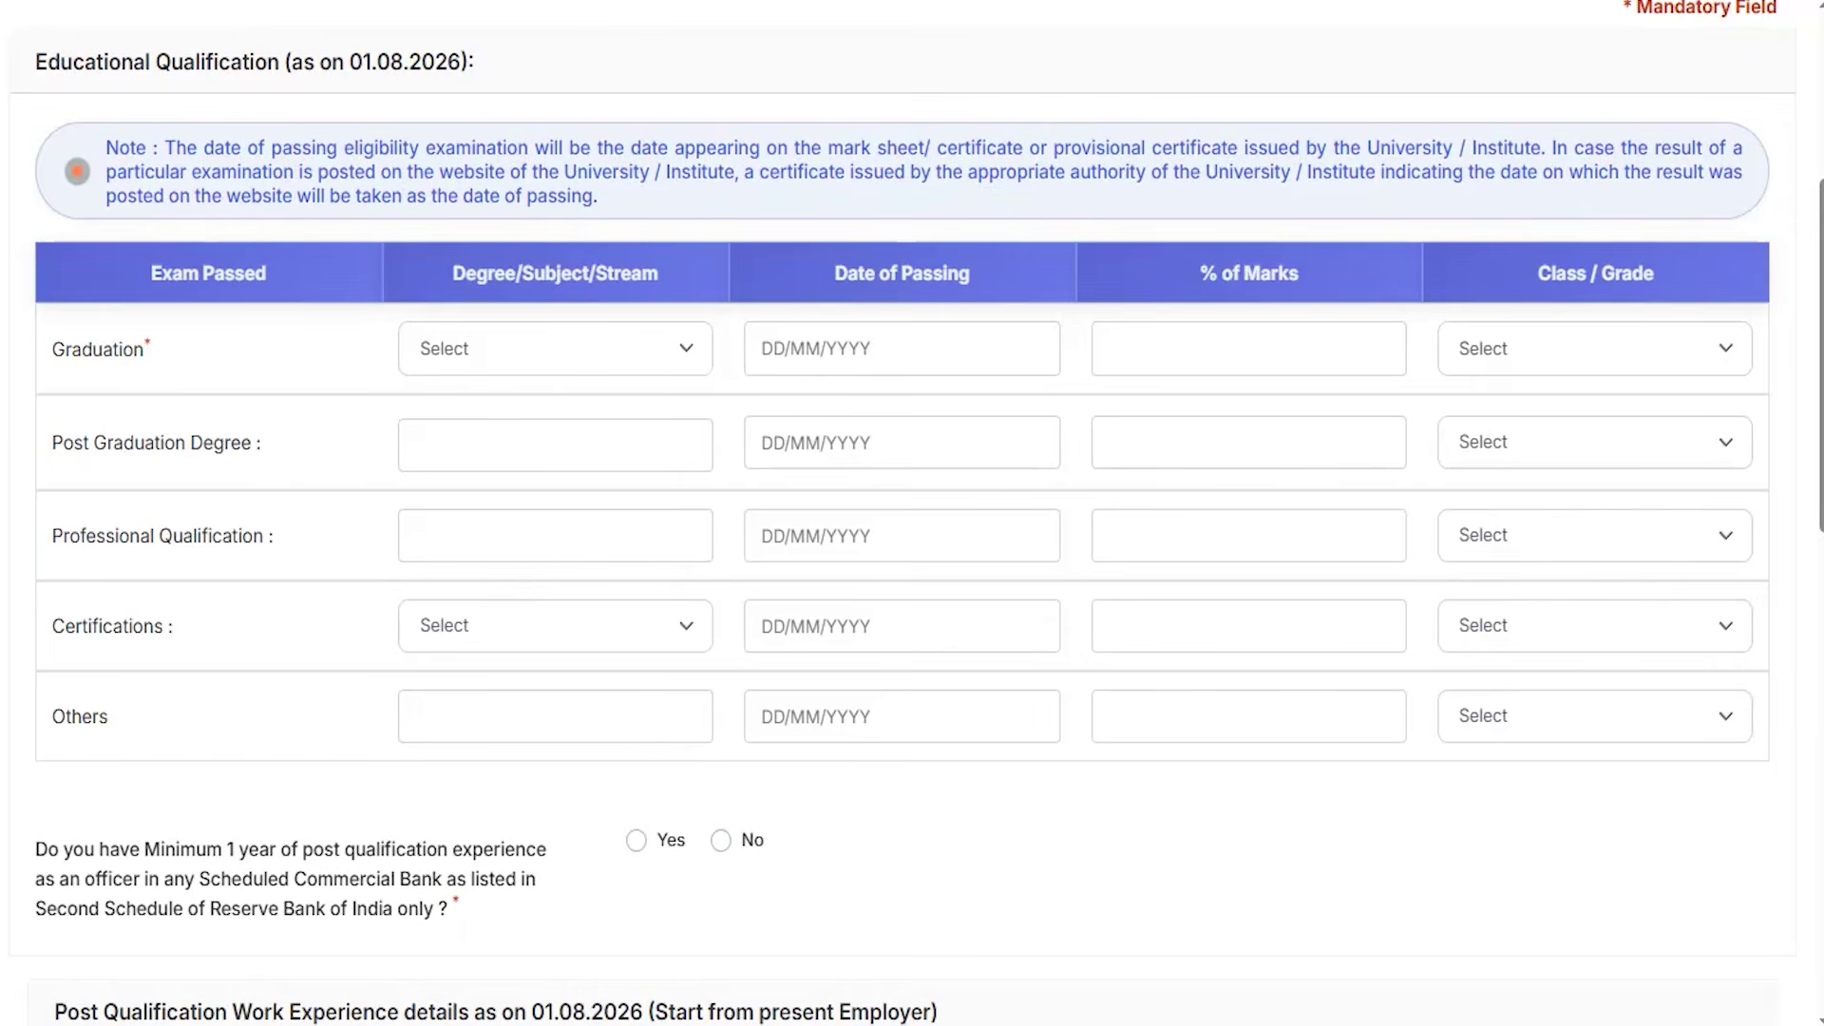
Fill in the Graduation row with Arts as the stream, 80.00 as the percentage of marks and First Class as the class
left_click(473, 344)
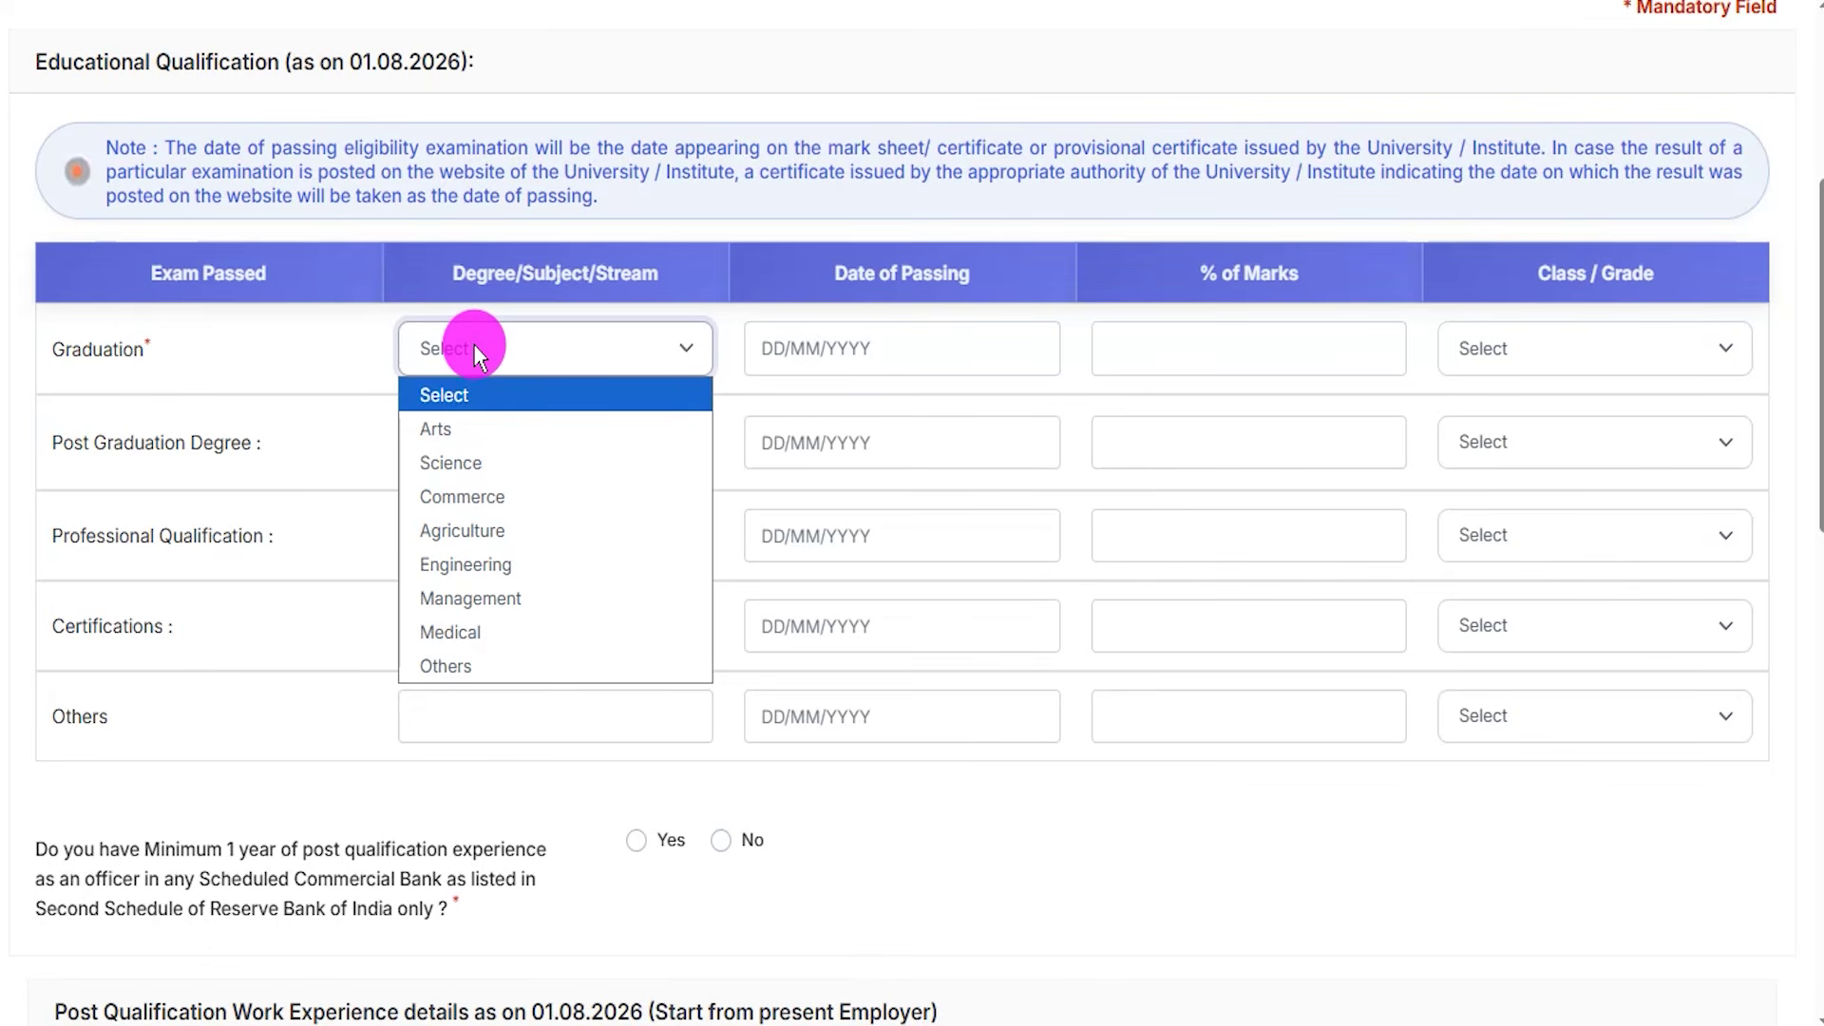
left_click(477, 428)
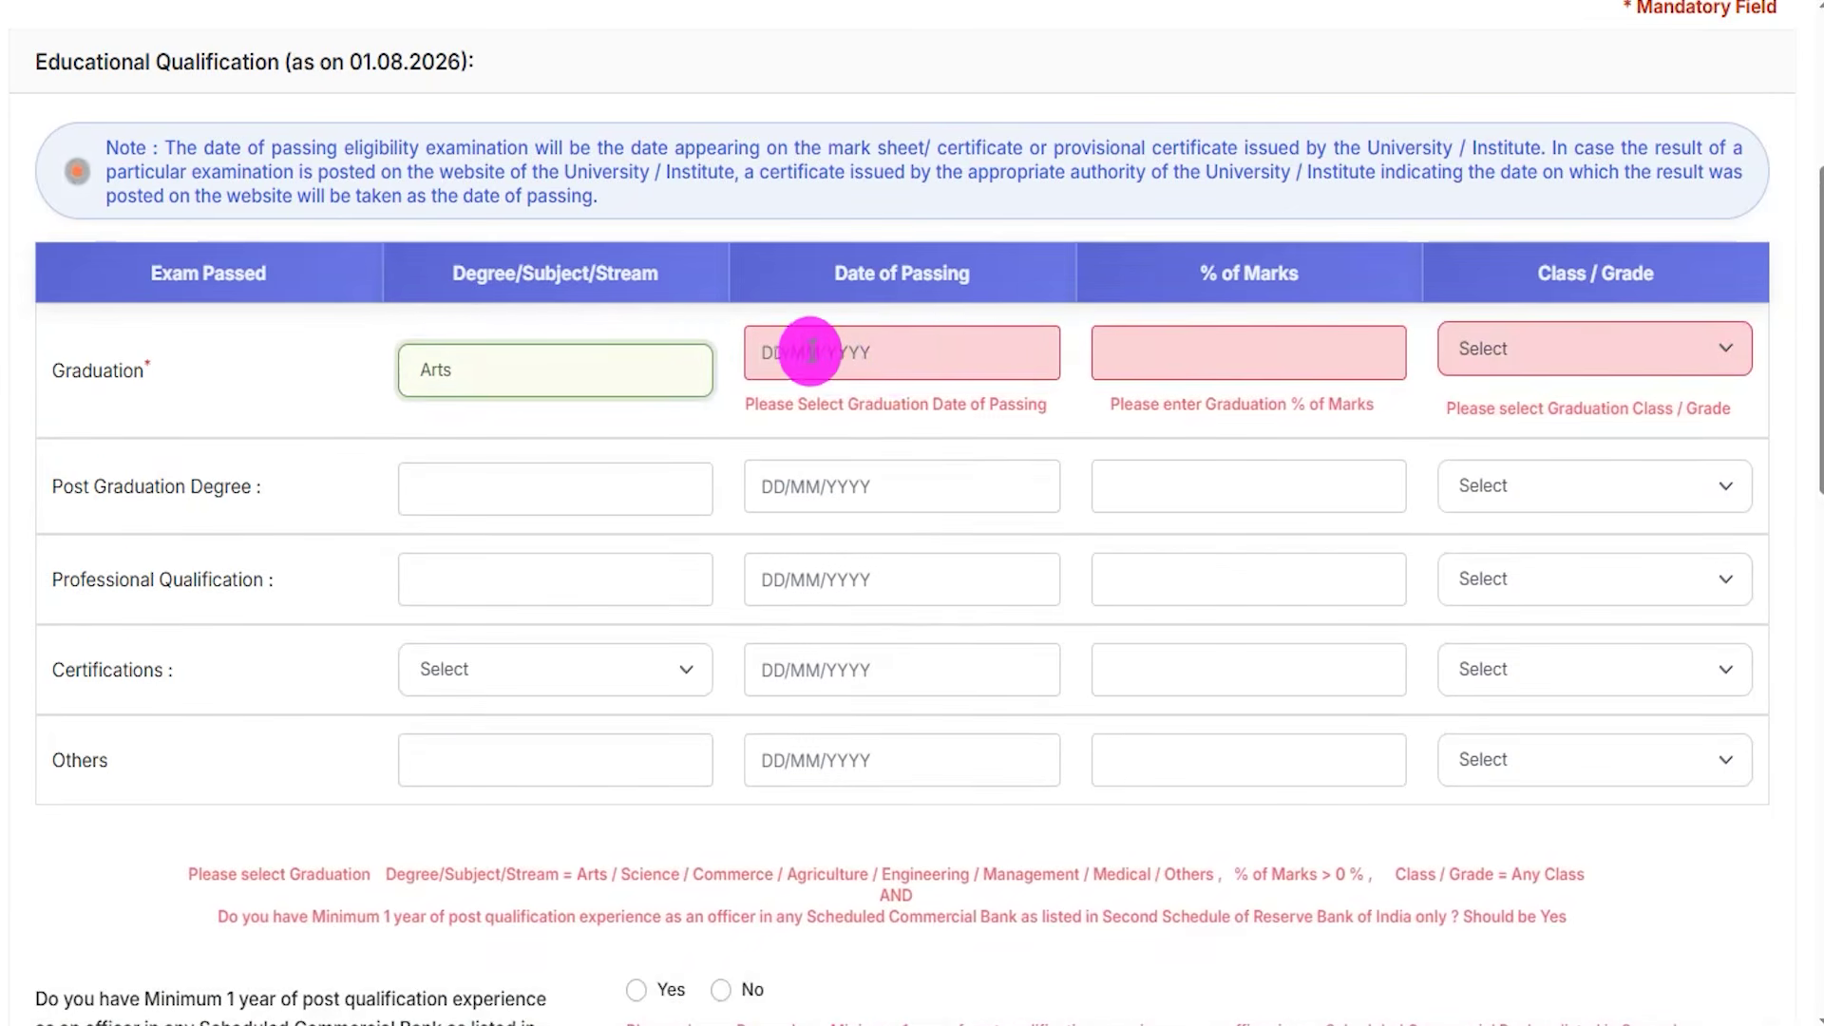
left_click(875, 351)
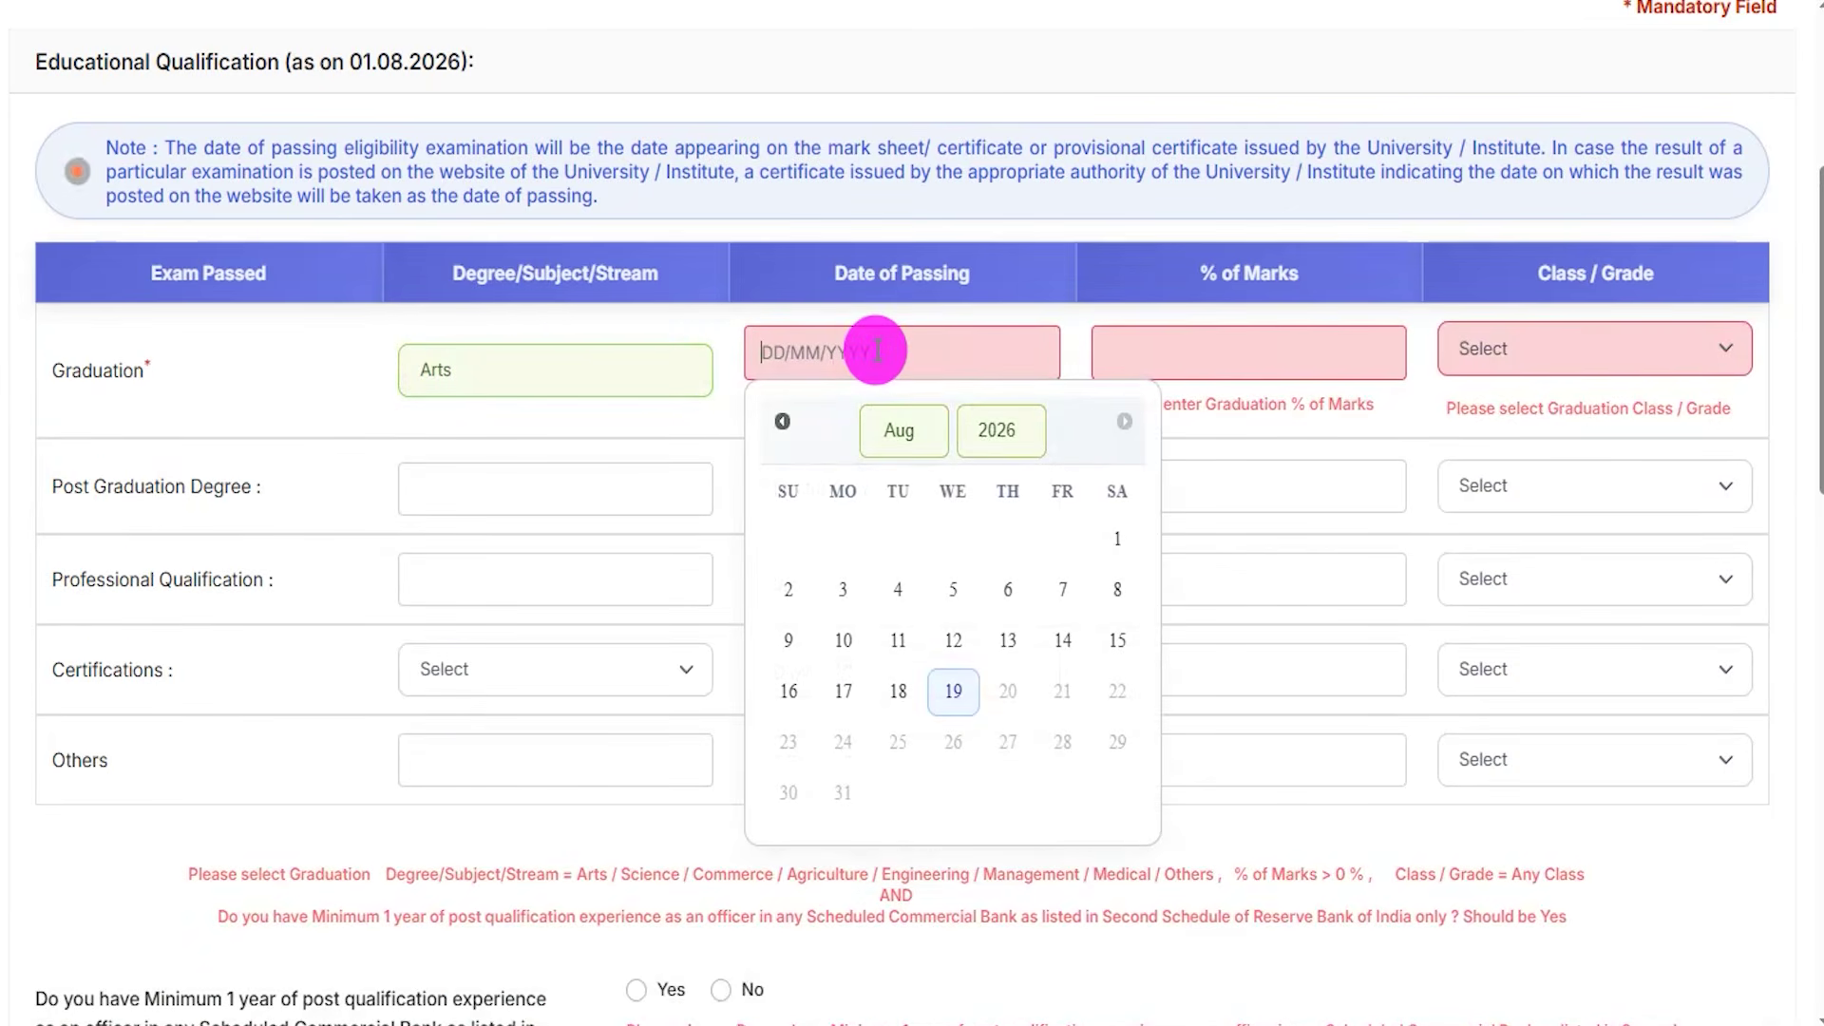
left_click(1237, 356)
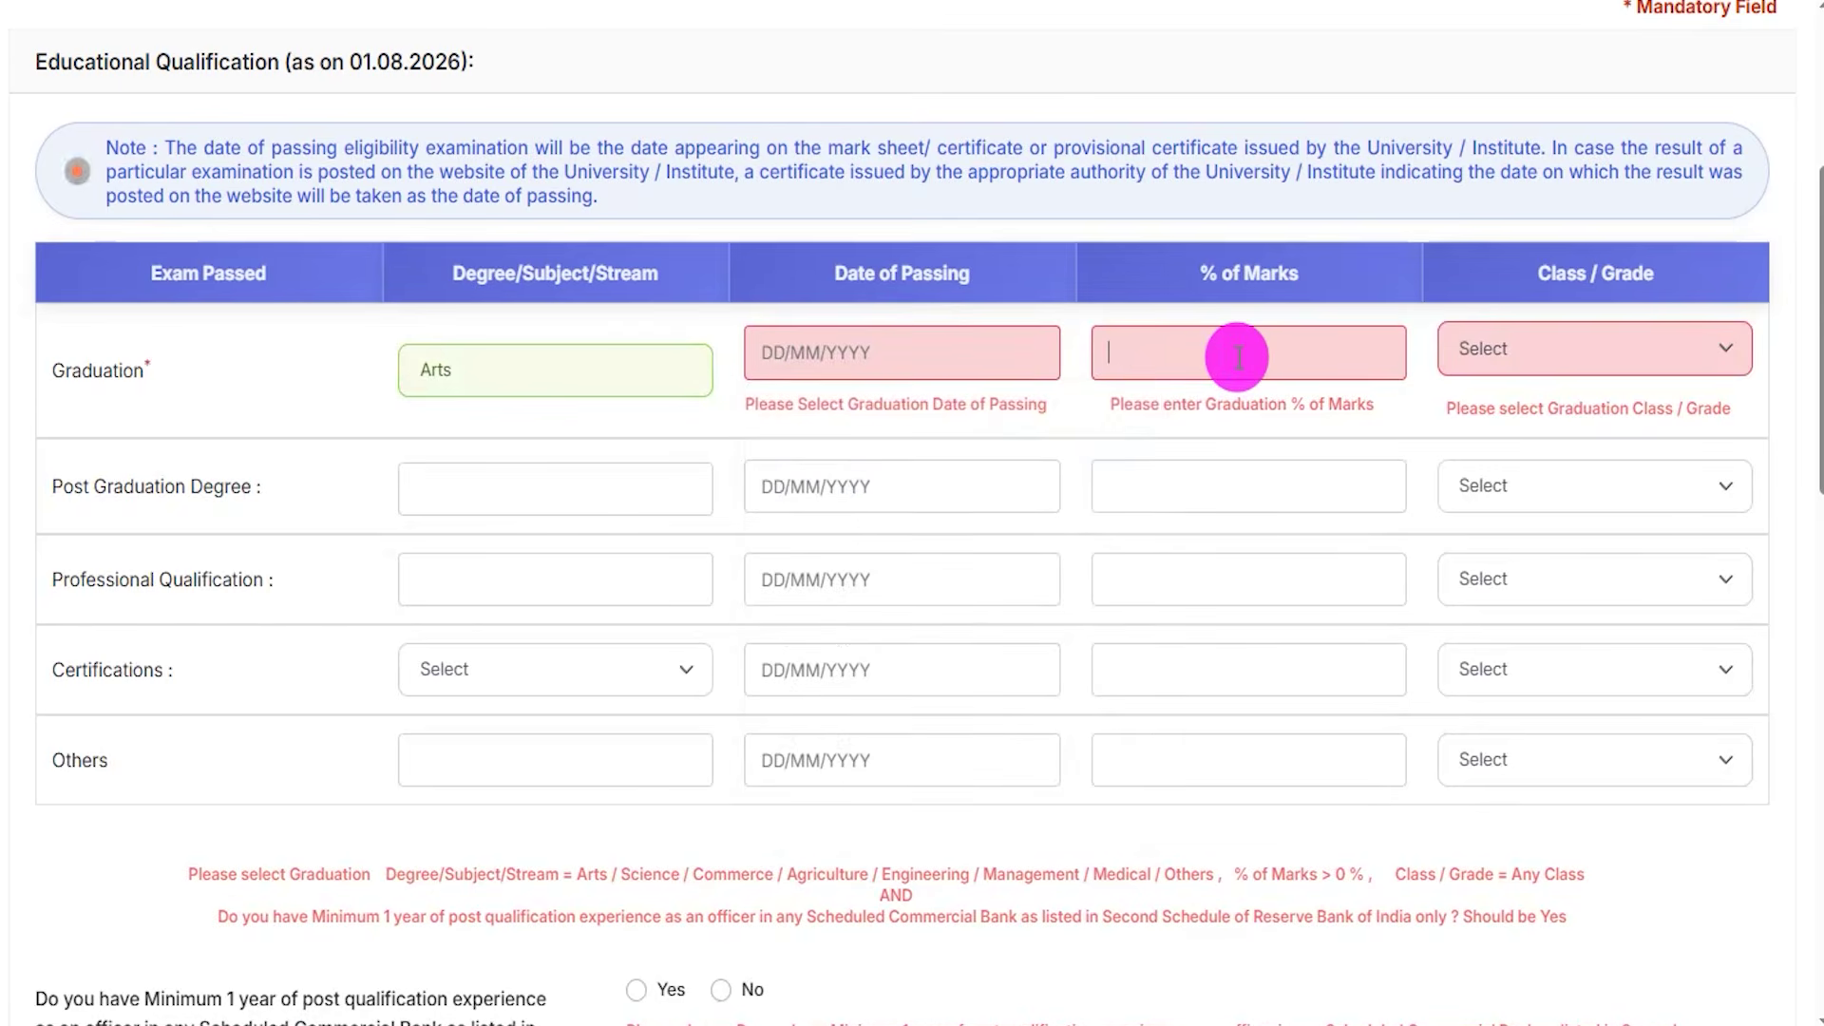
type("80.00")
left_click(1577, 353)
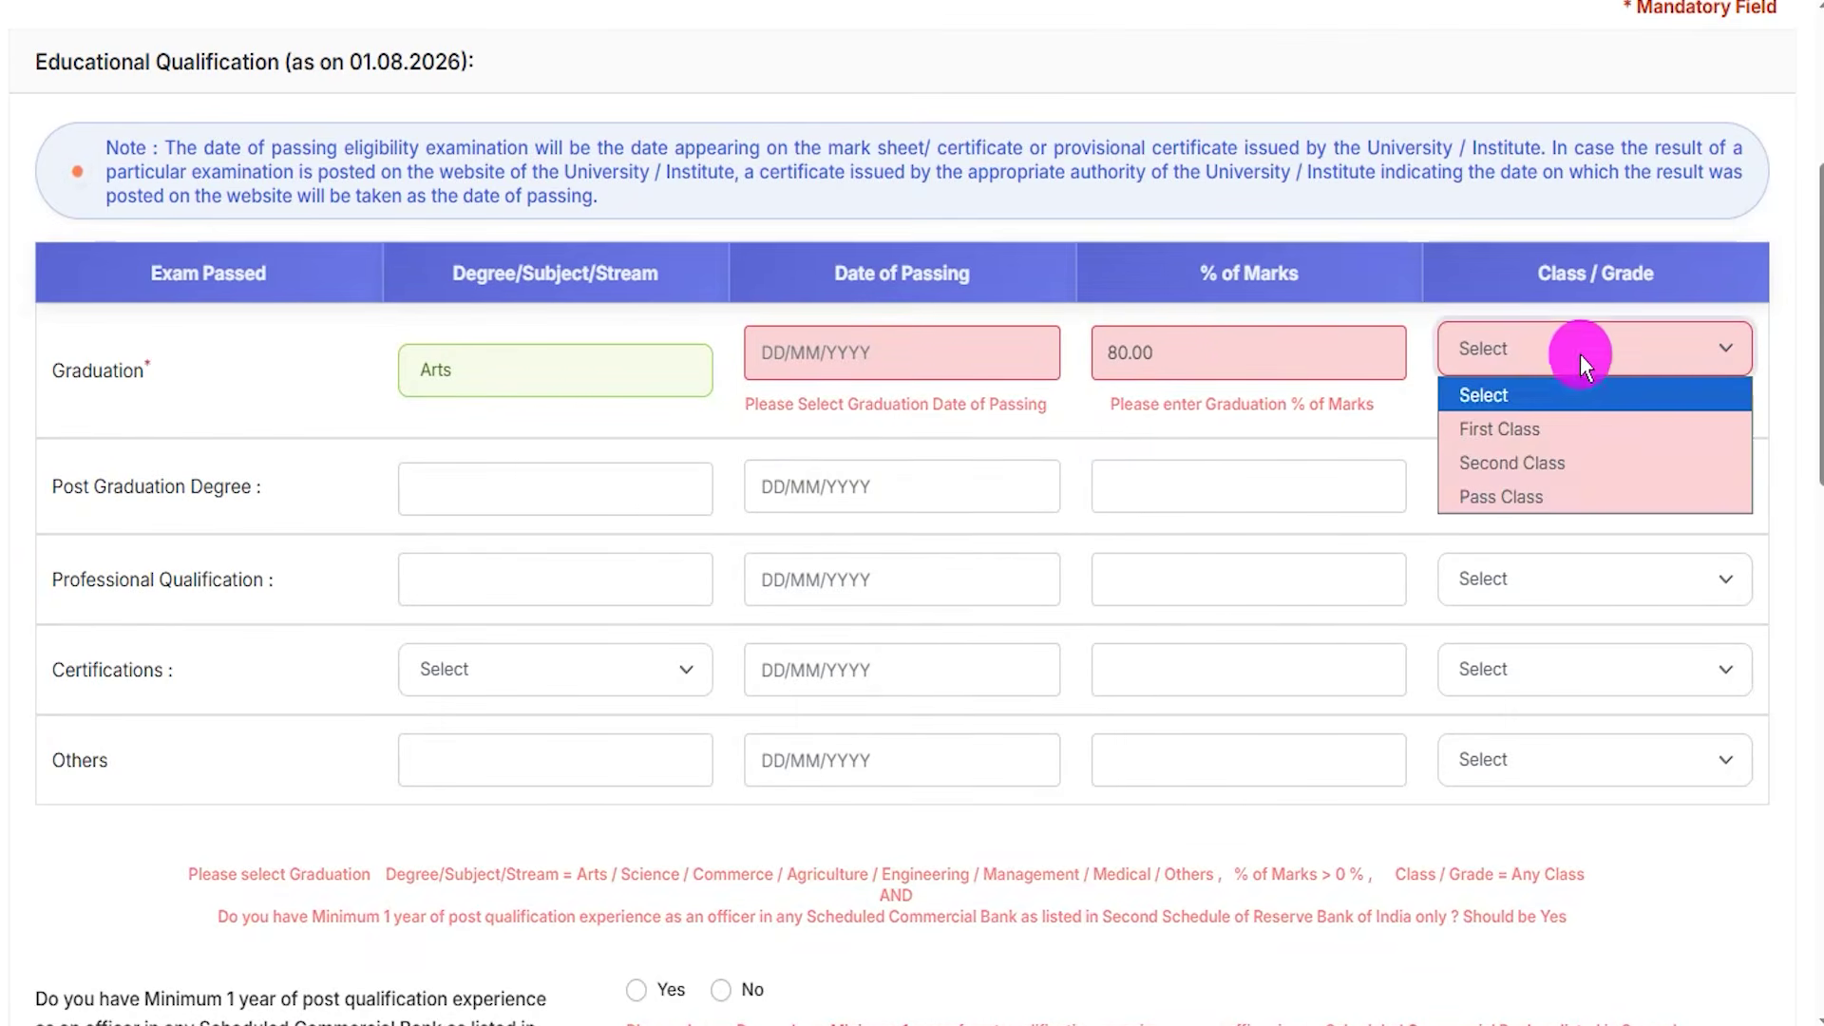
left_click(1493, 425)
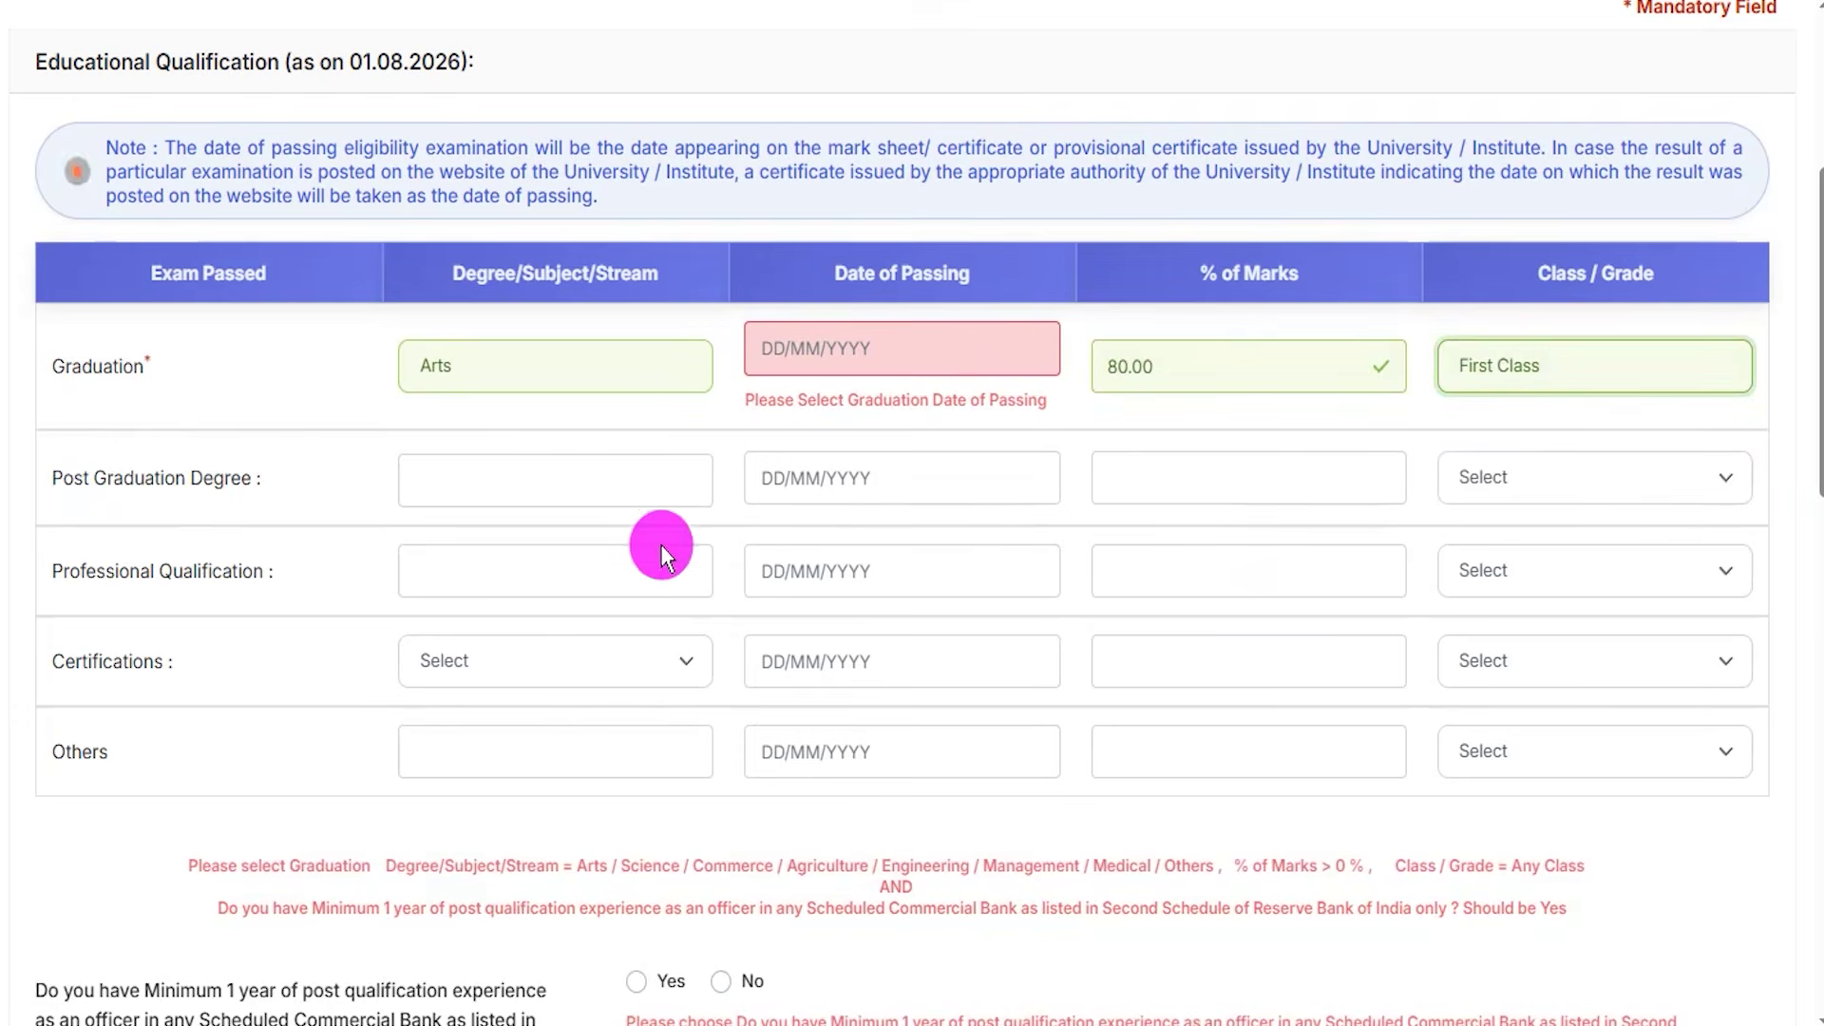
left_click(81, 371)
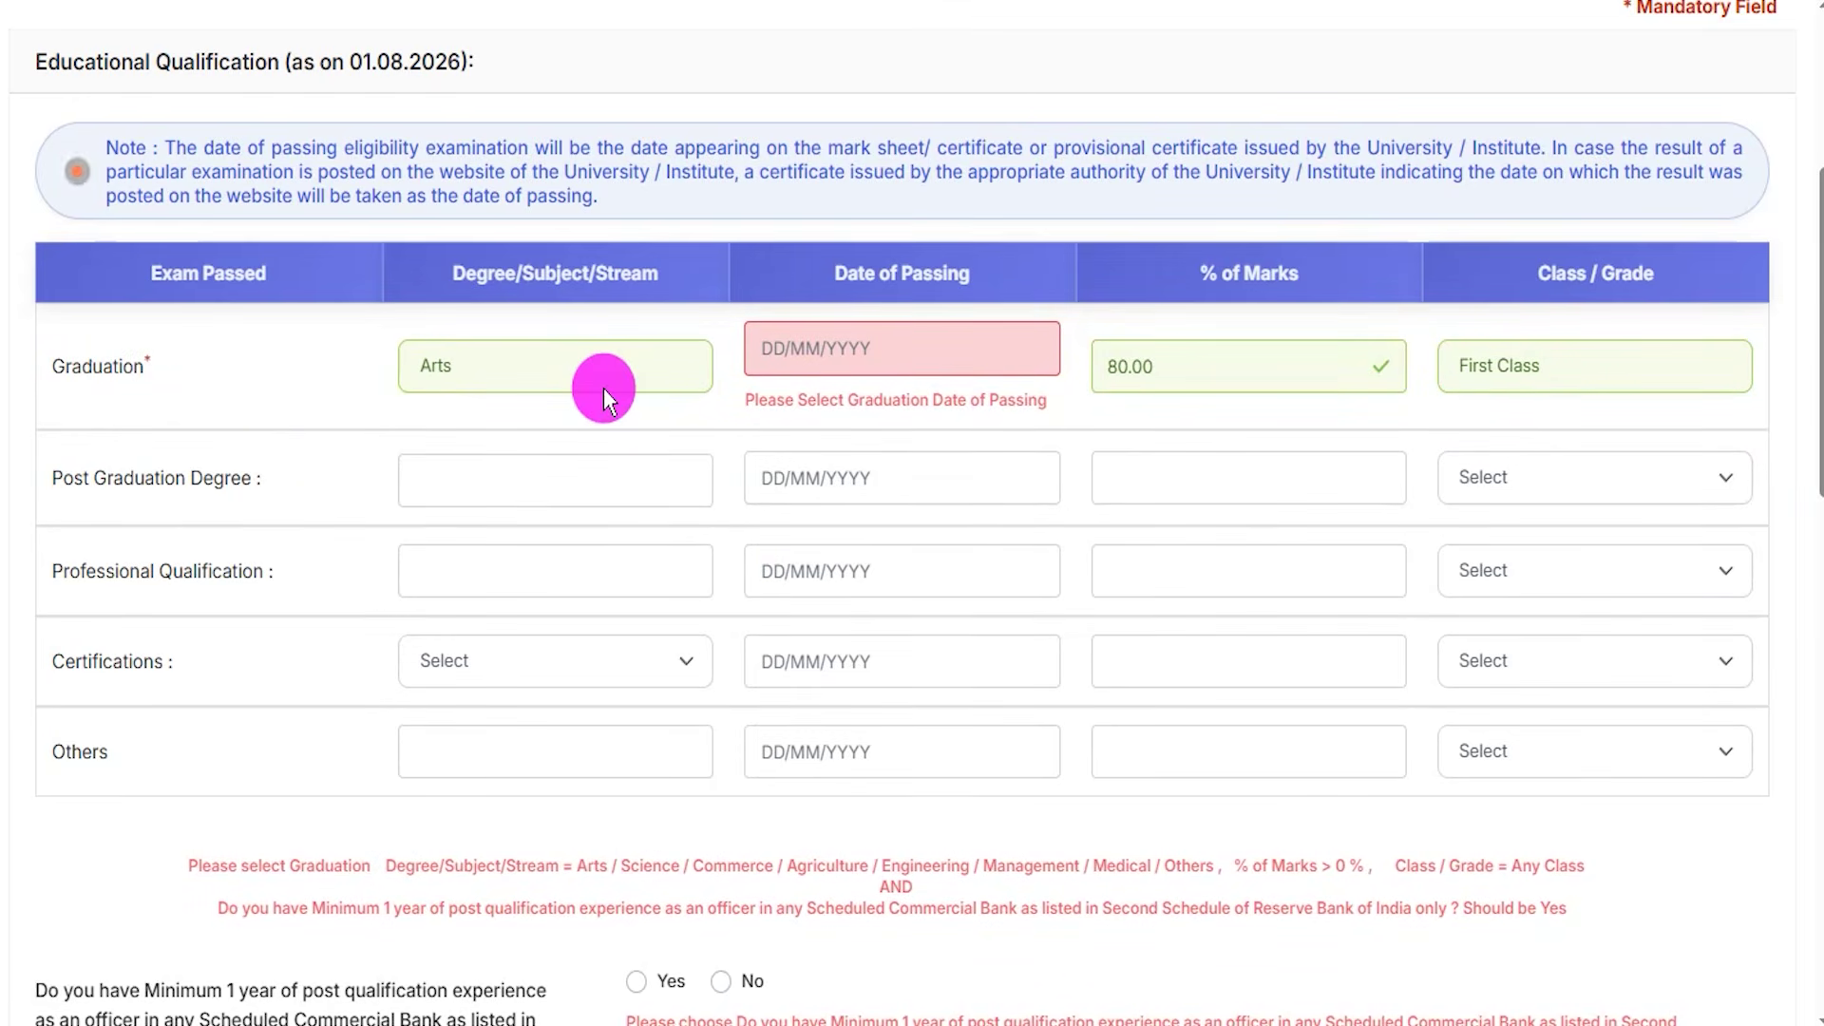
left_click(78, 469)
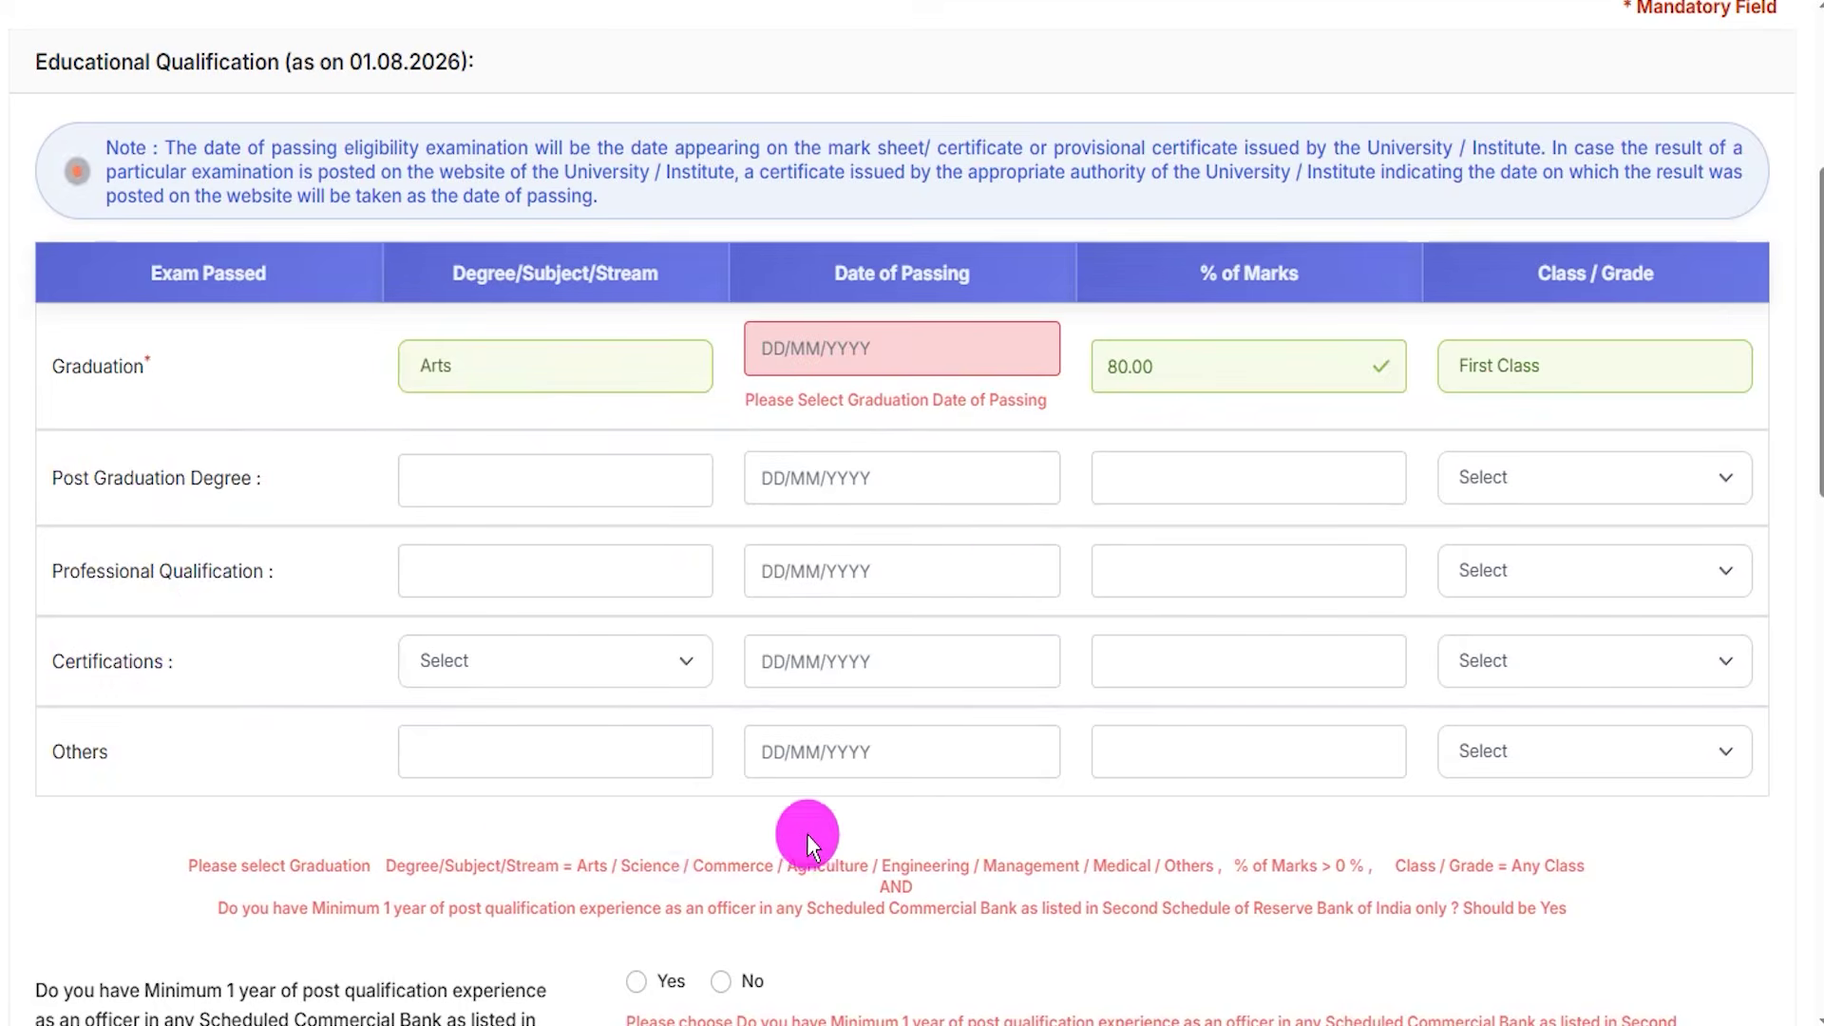
Answer Yes to the minimum one-year officer experience question and set the type of organisation to Scheduled Commercial Bank
scroll(522, 836, "down", 4)
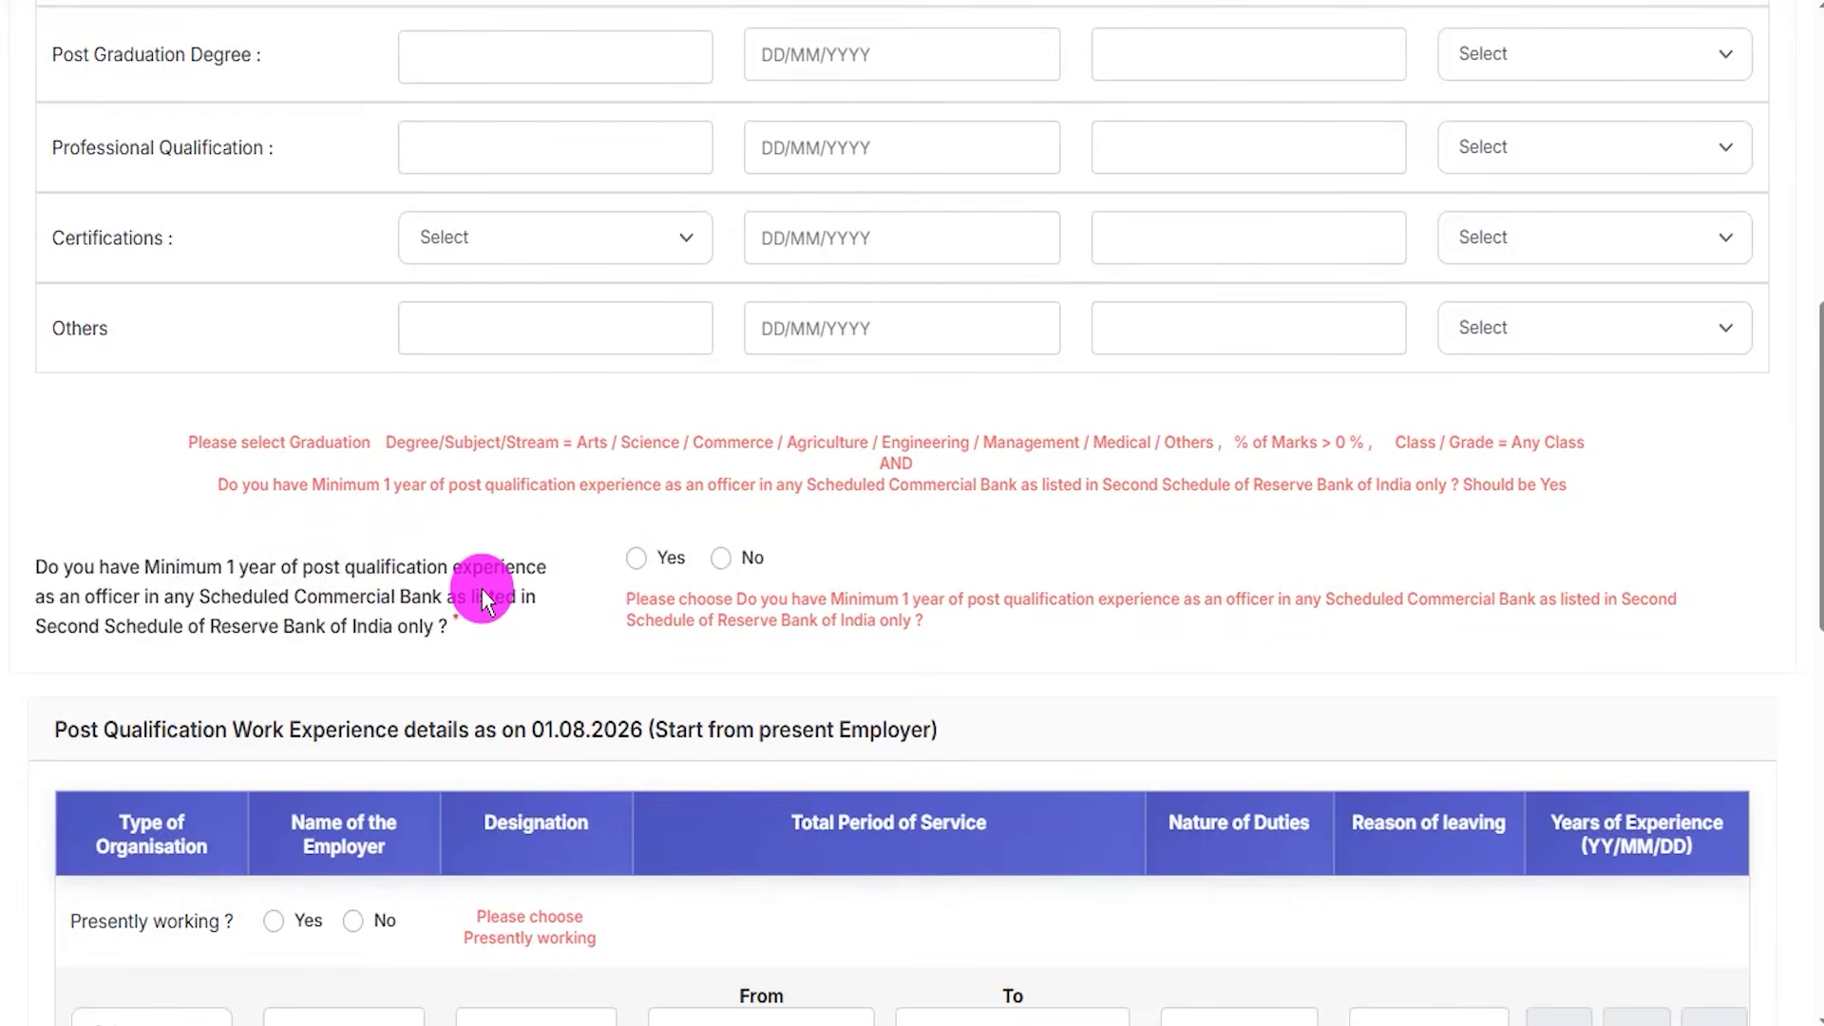
left_click(636, 558)
scroll(634, 562, "down", 5)
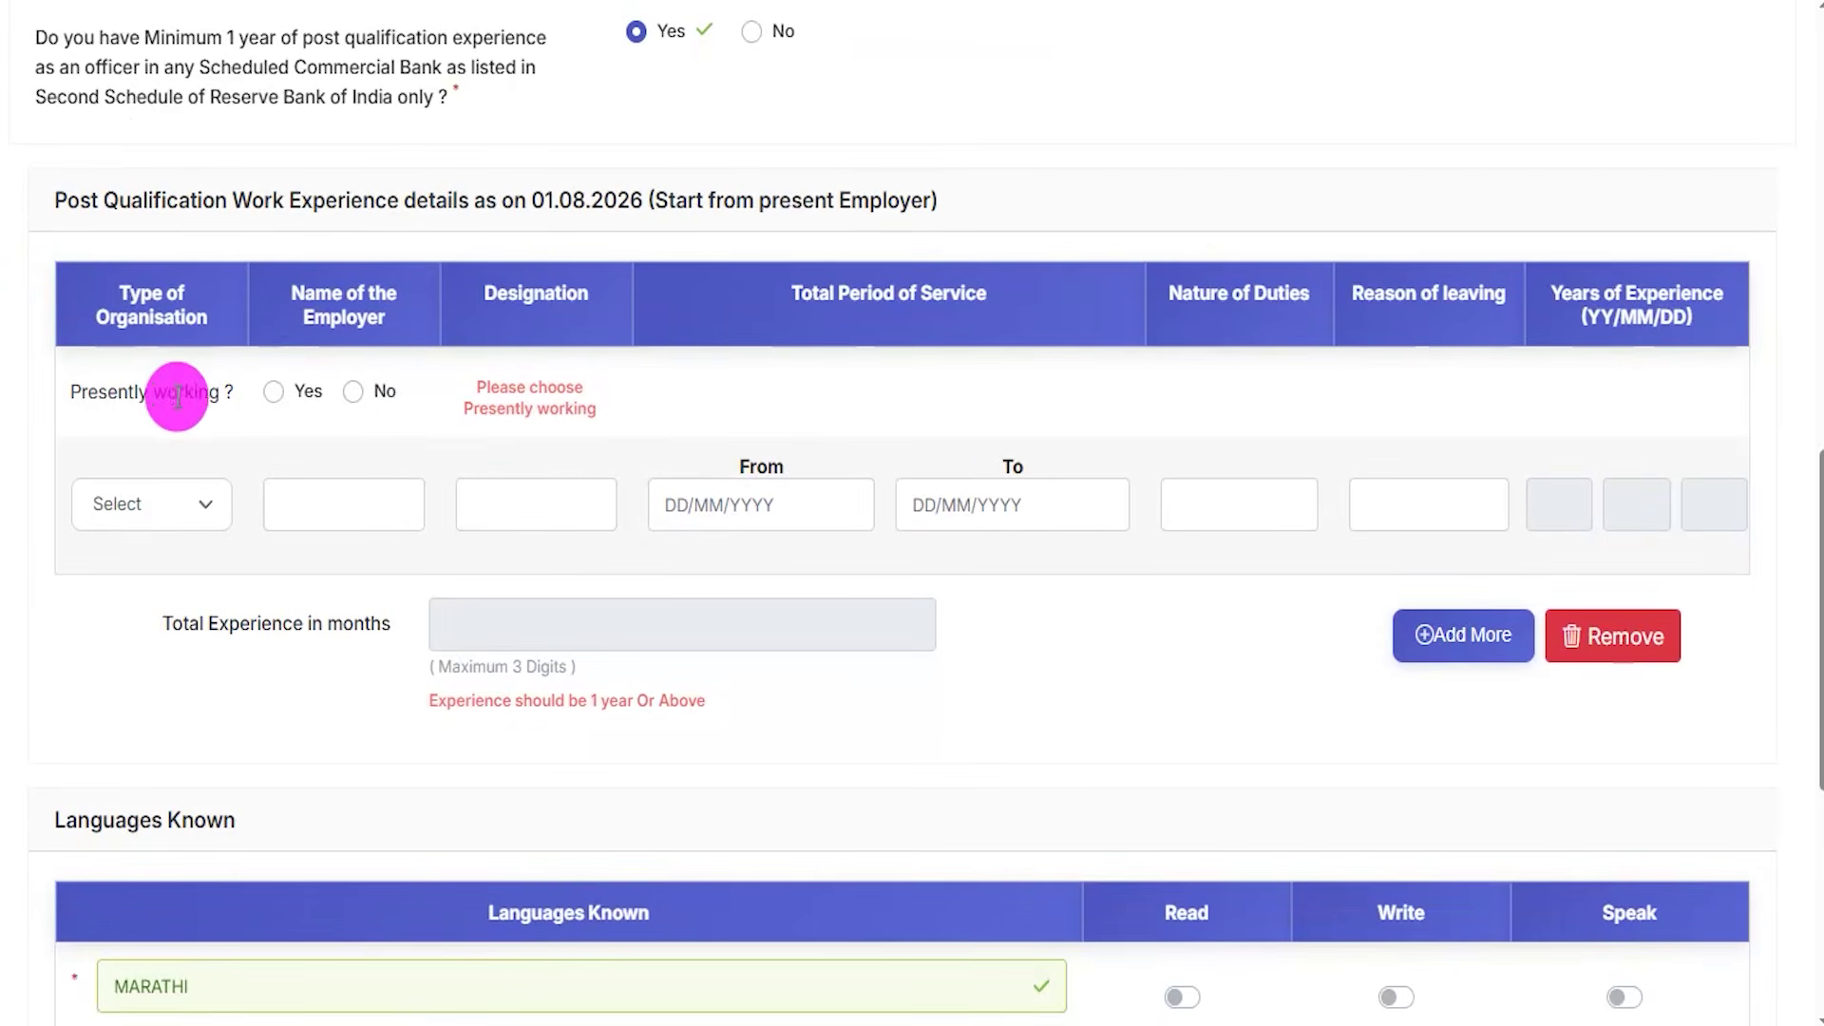
left_click(136, 500)
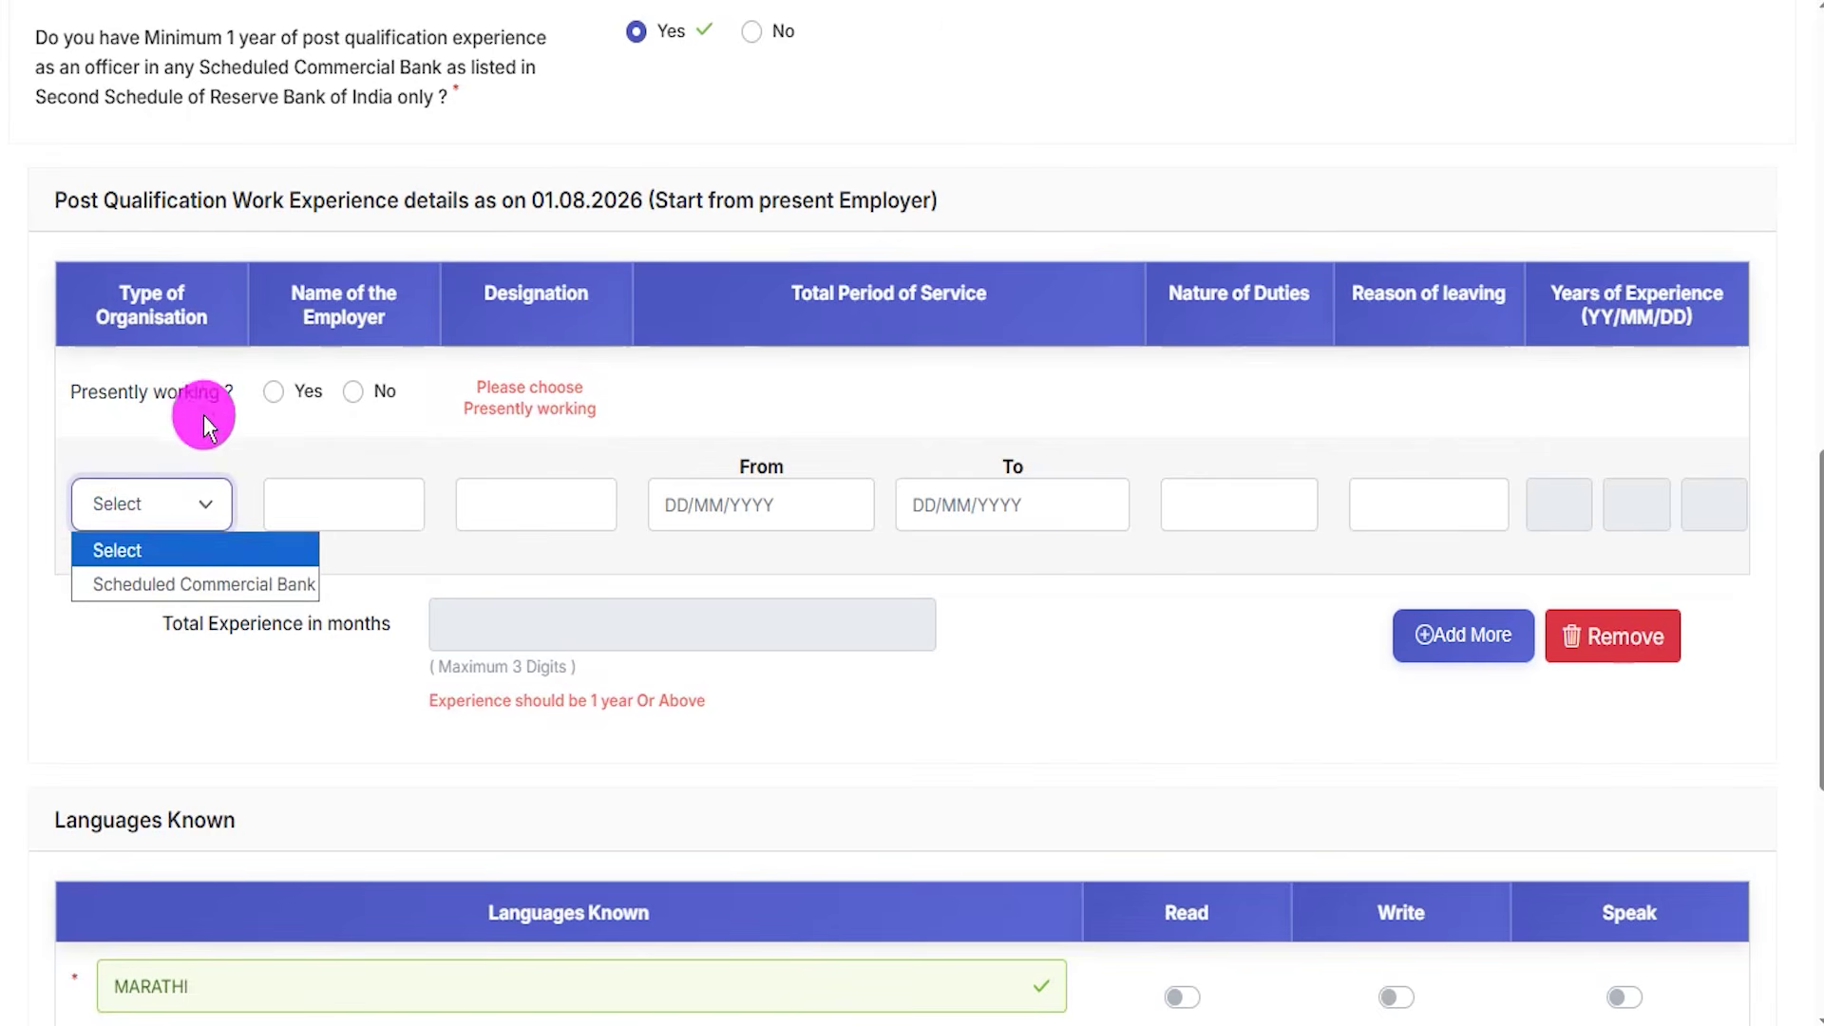
left_click(184, 399)
left_click(275, 402)
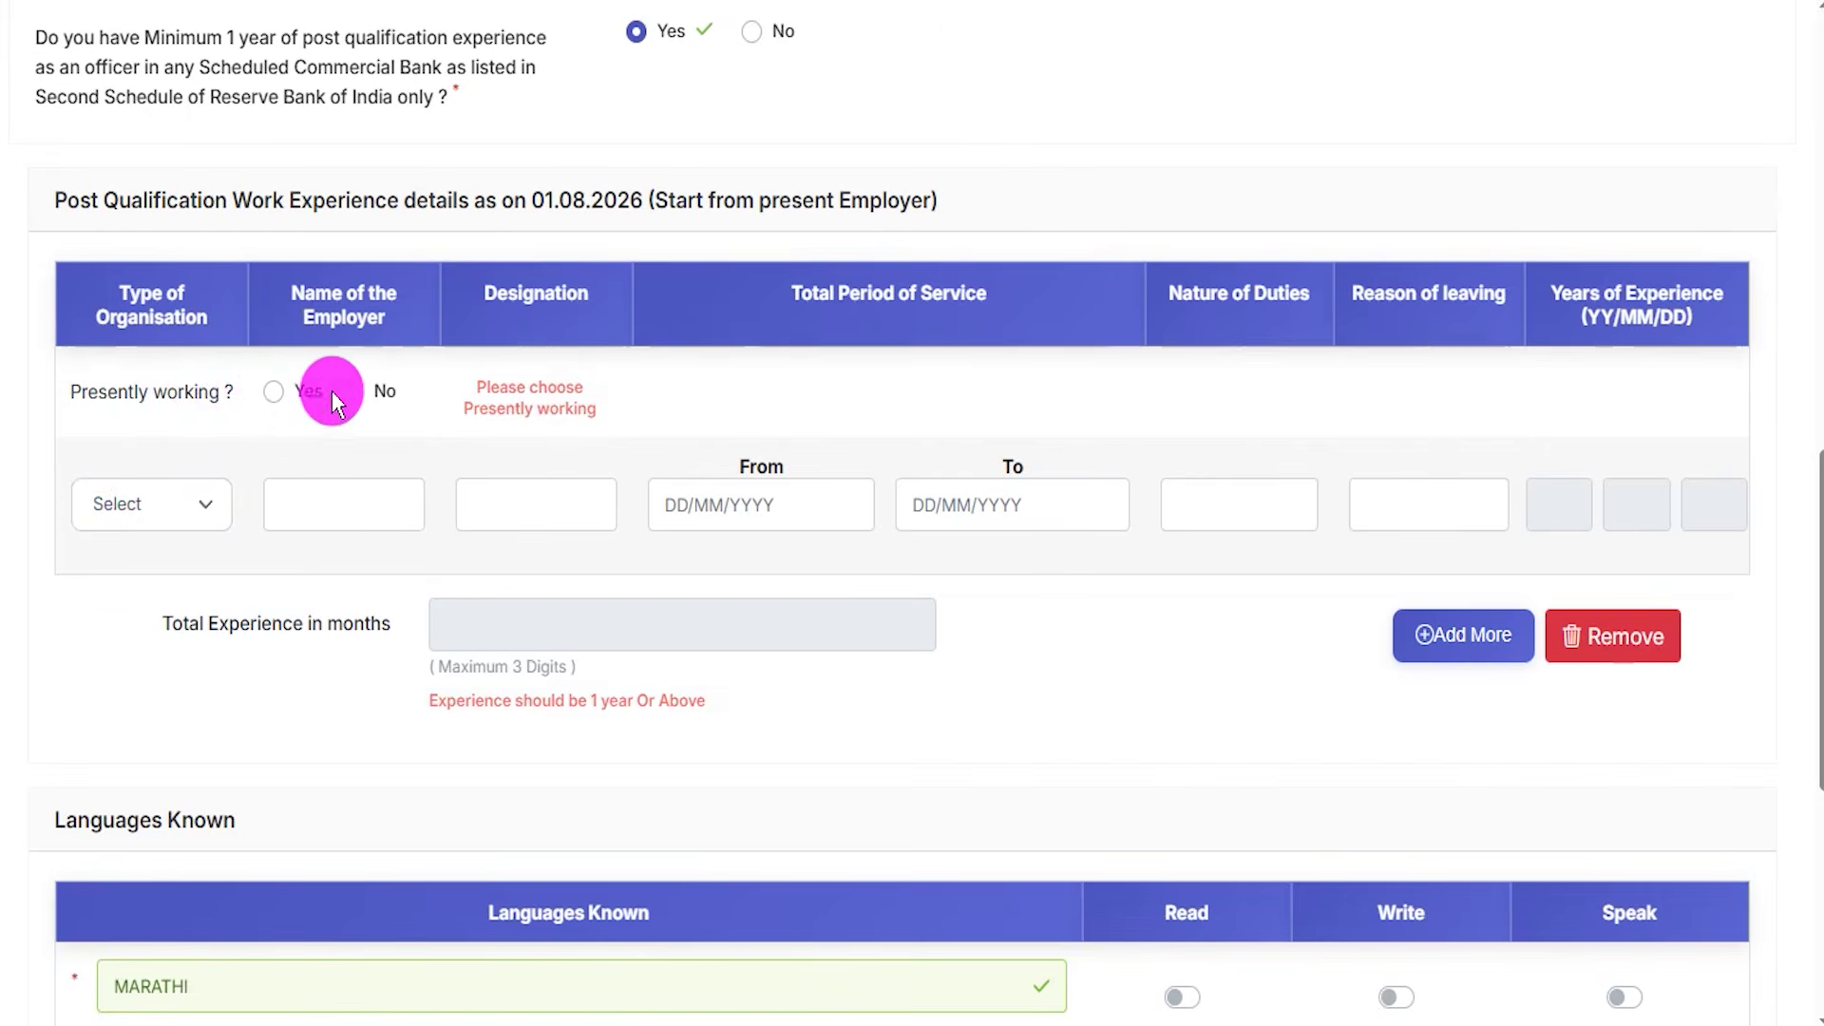
left_click(152, 505)
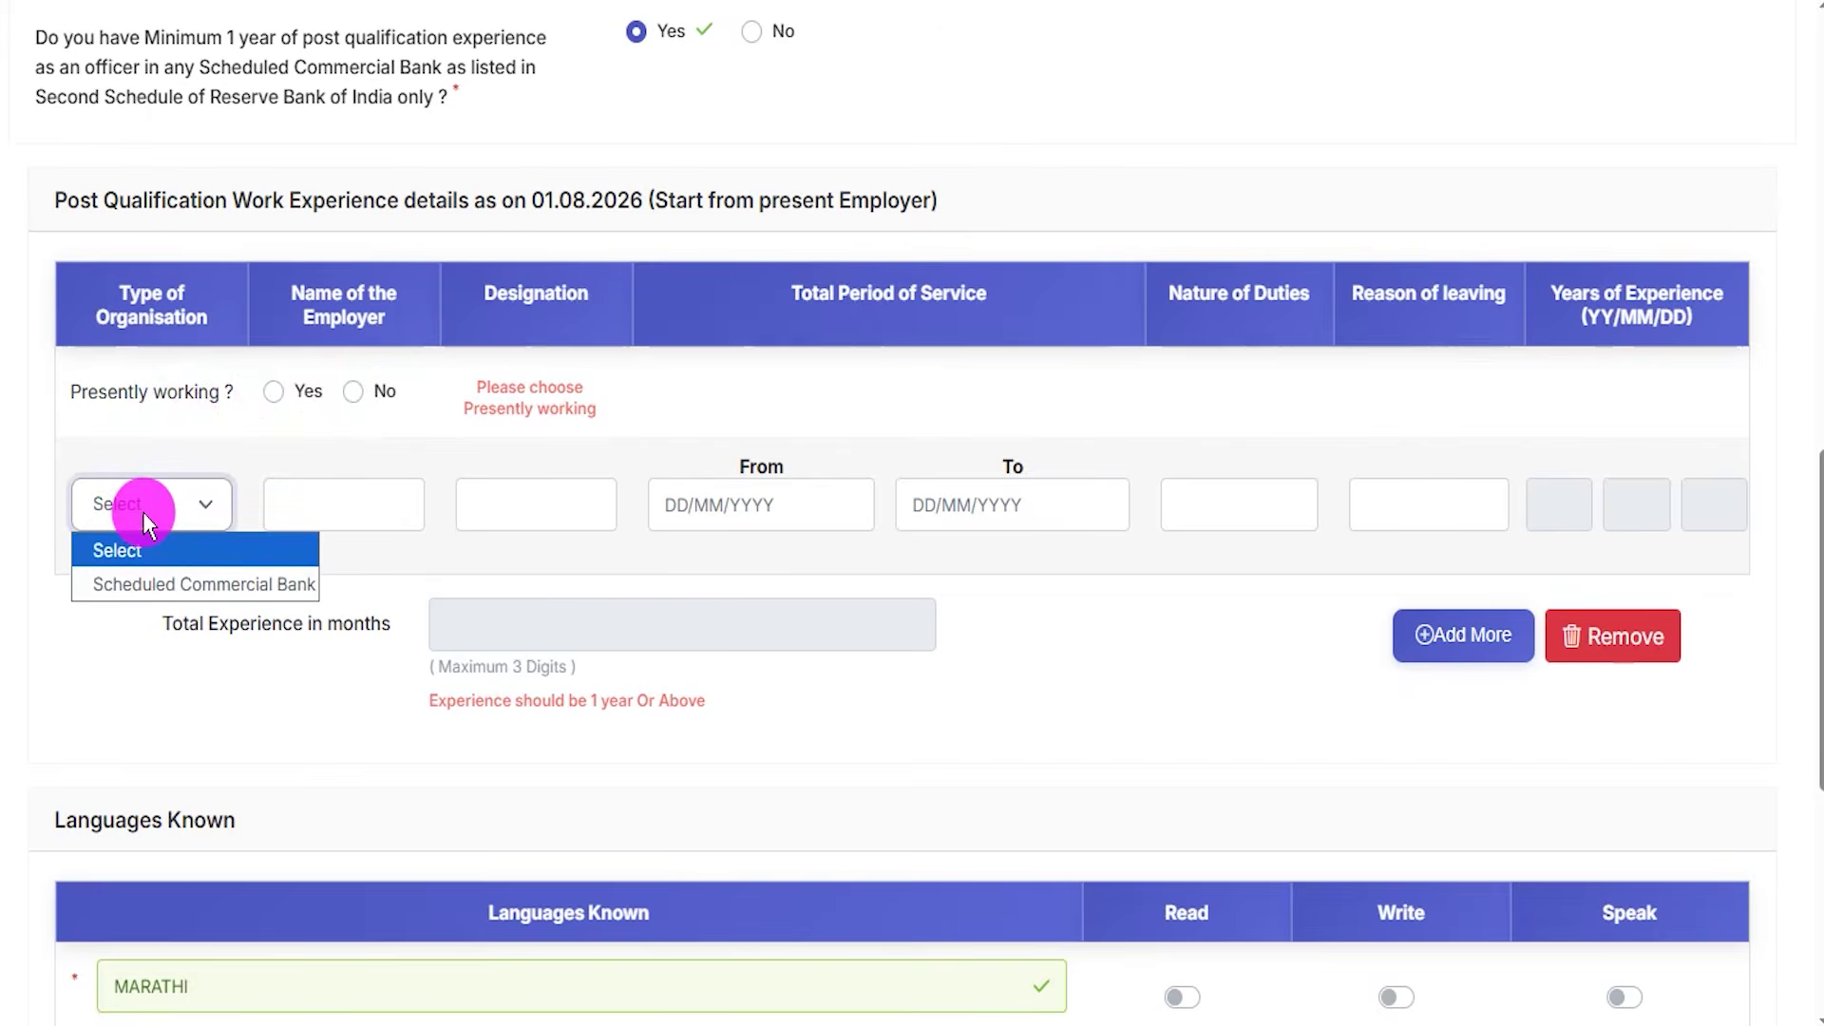
left_click(167, 583)
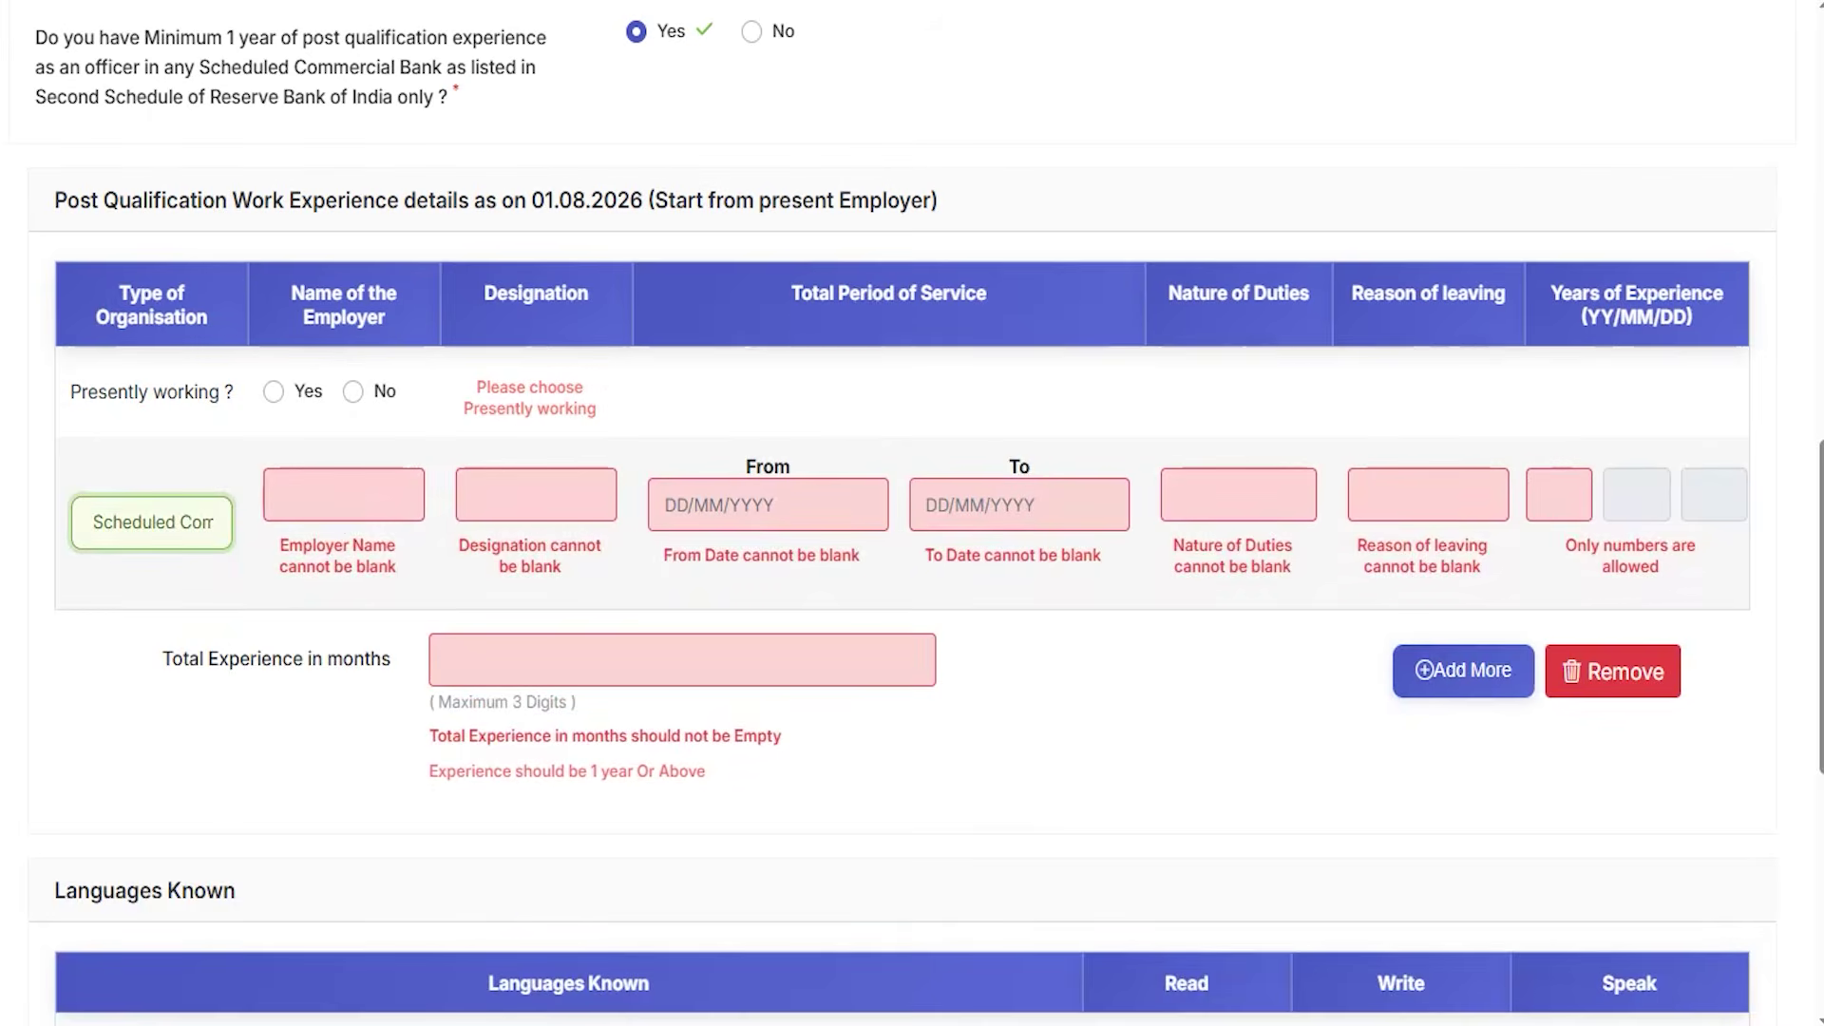
Review the employer name, designation, service period, nature of duties, reason of leaving, years of experience and total experience fields
left_click(351, 500)
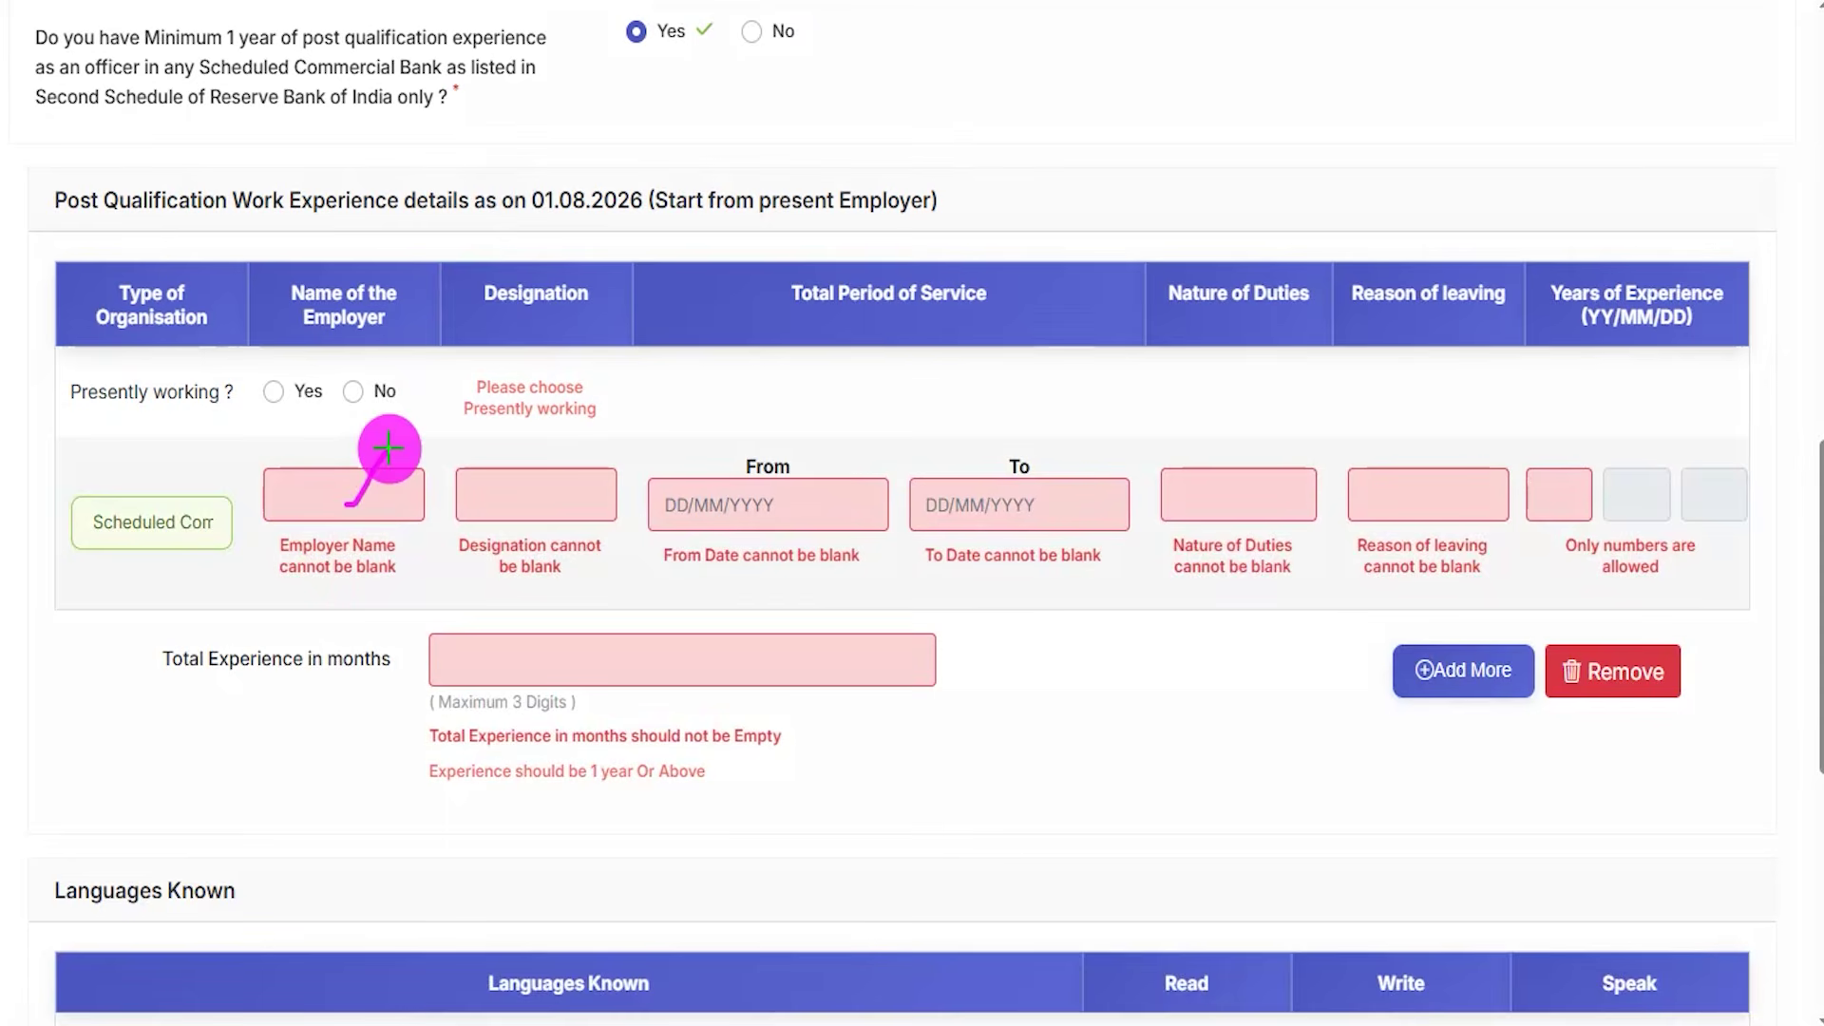
left_click(516, 496)
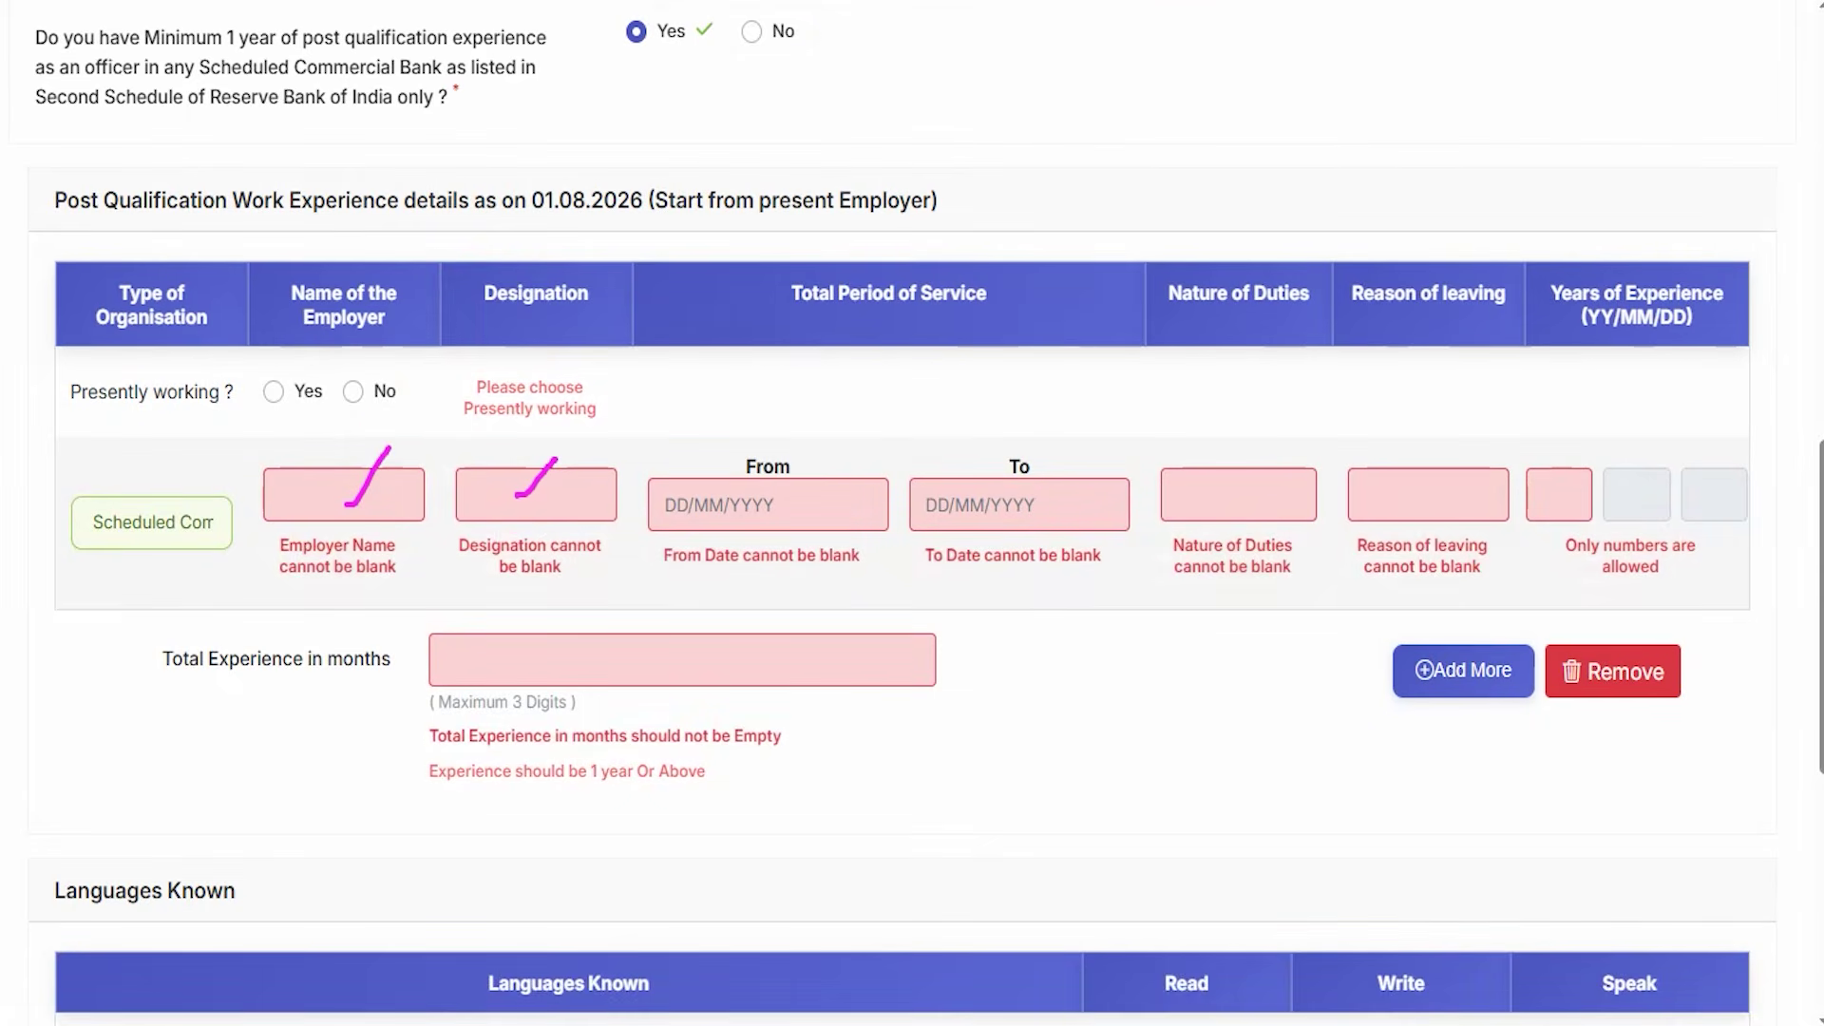
left_click(736, 513)
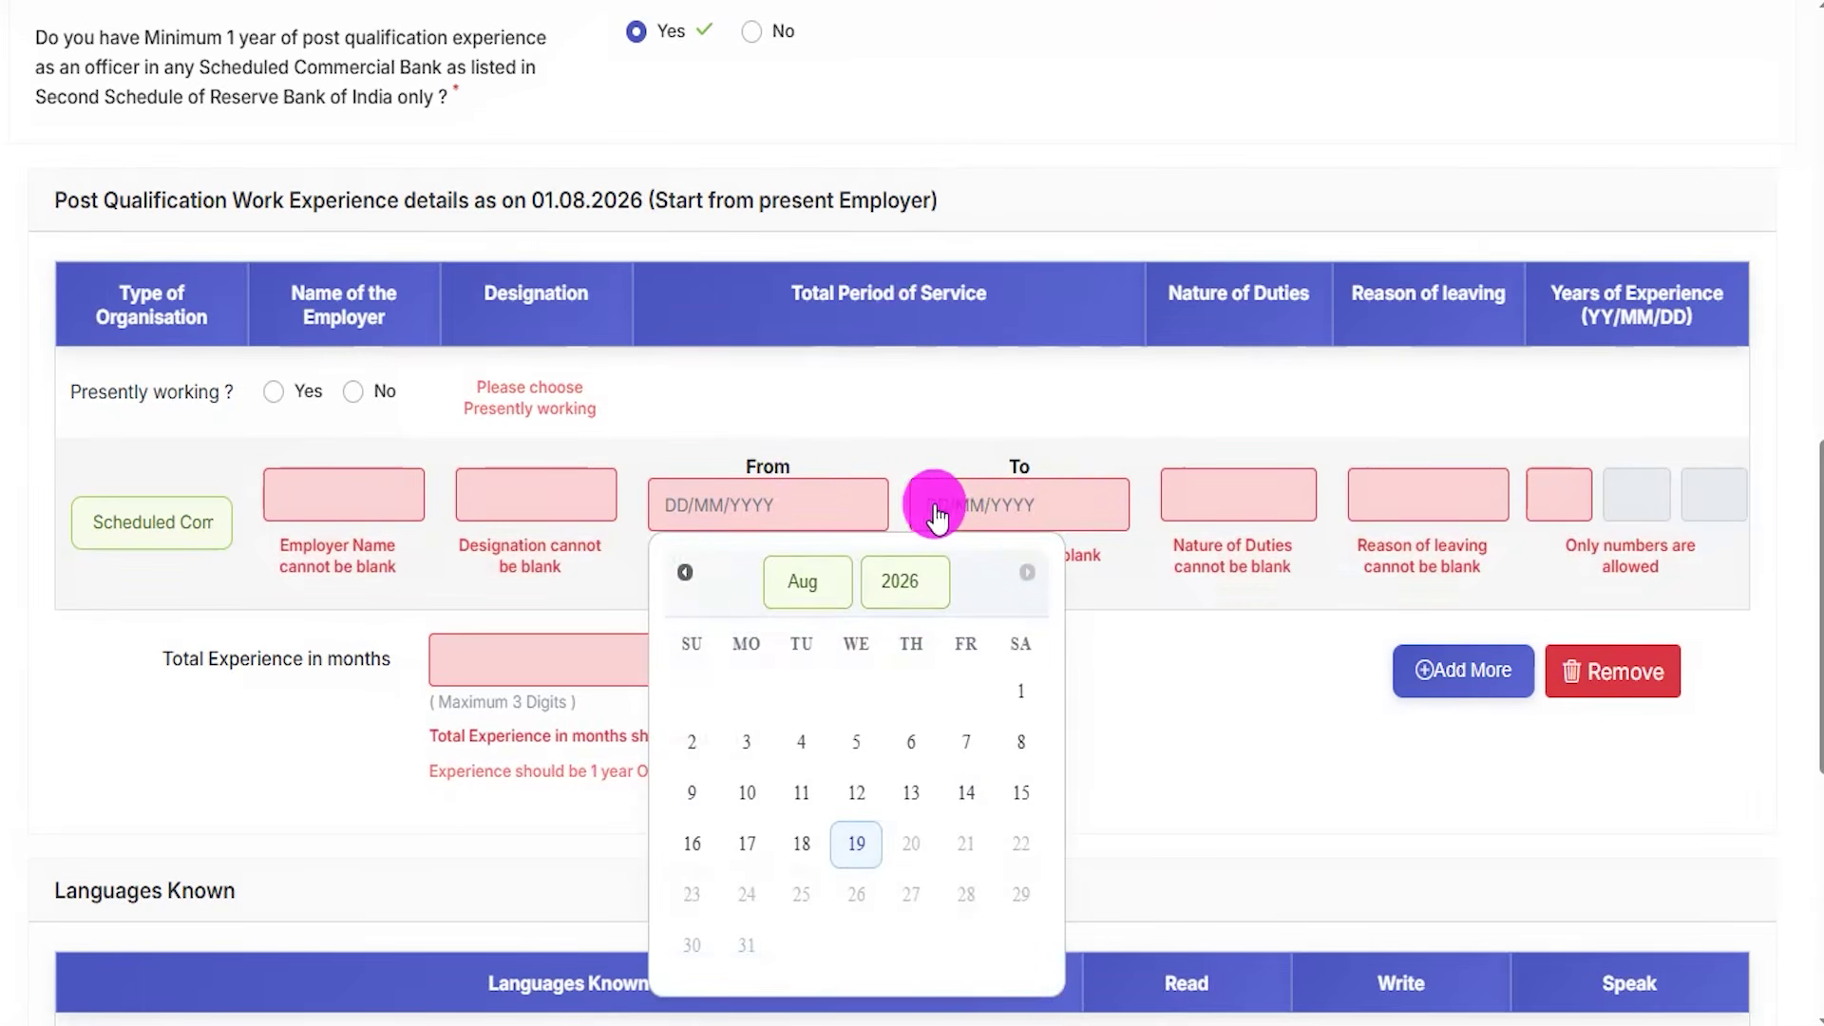
left_click(1005, 513)
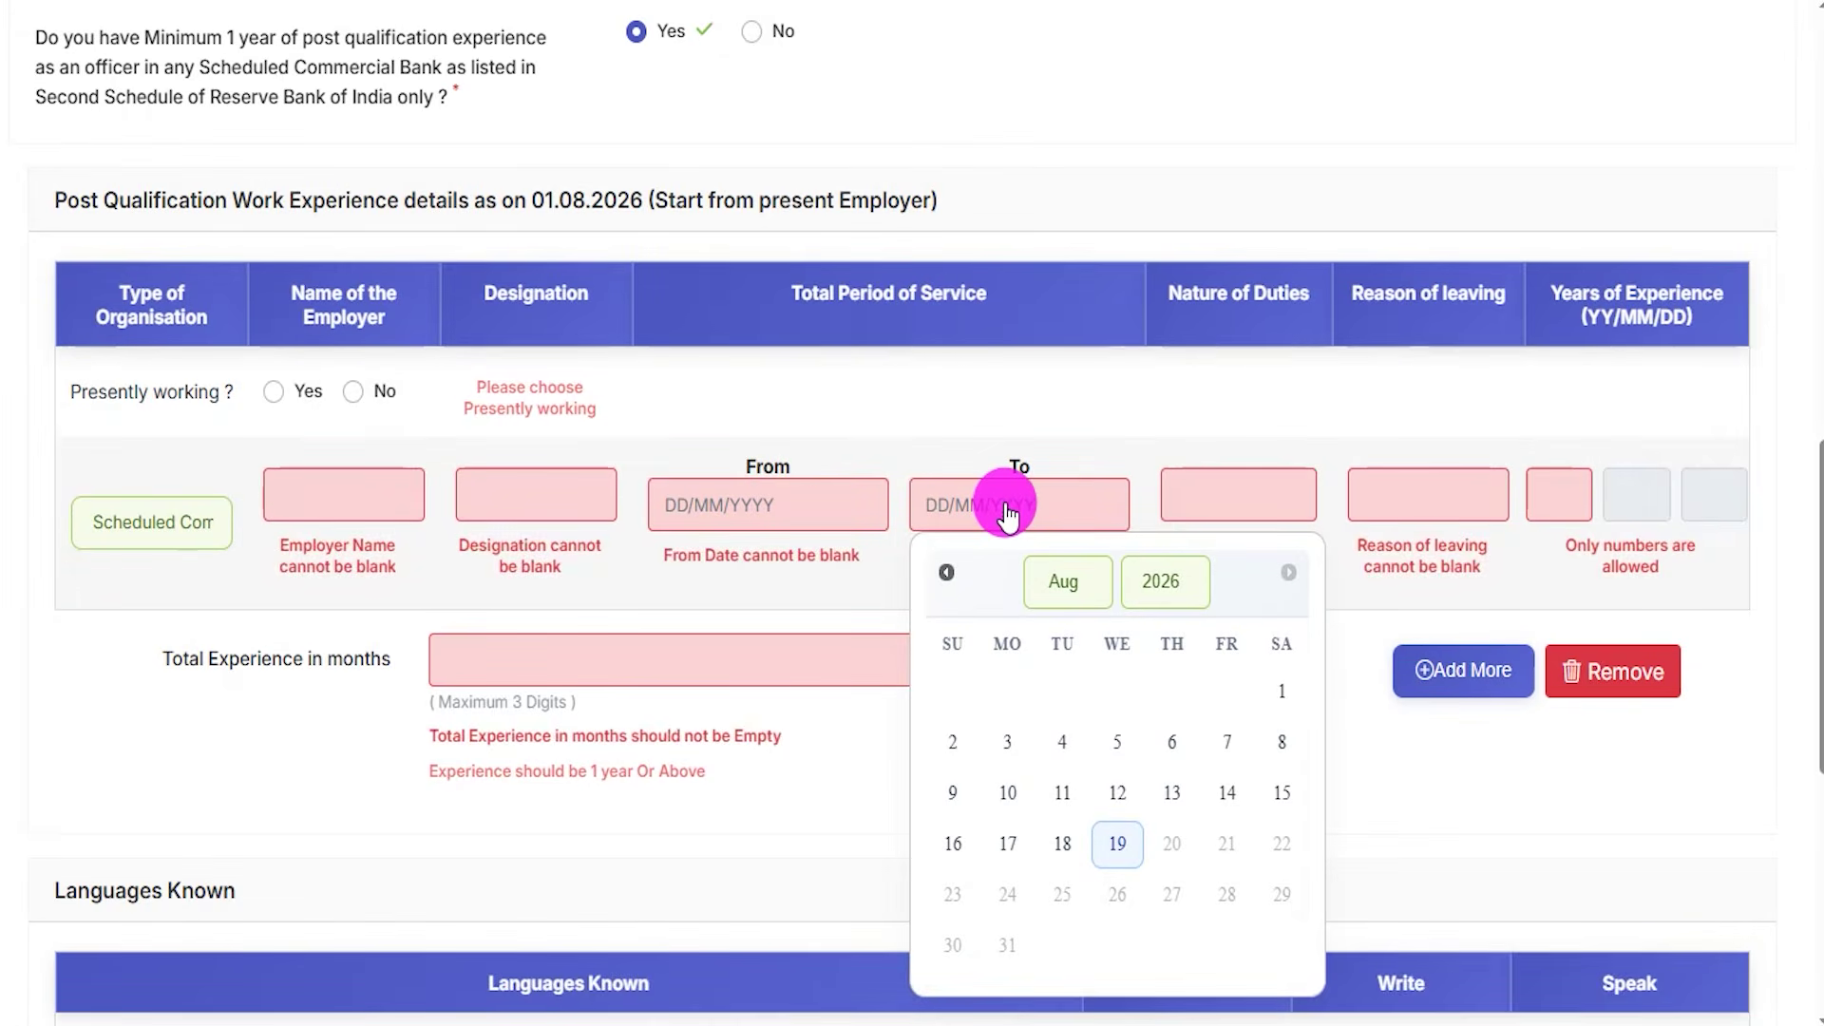
left_click(1185, 486)
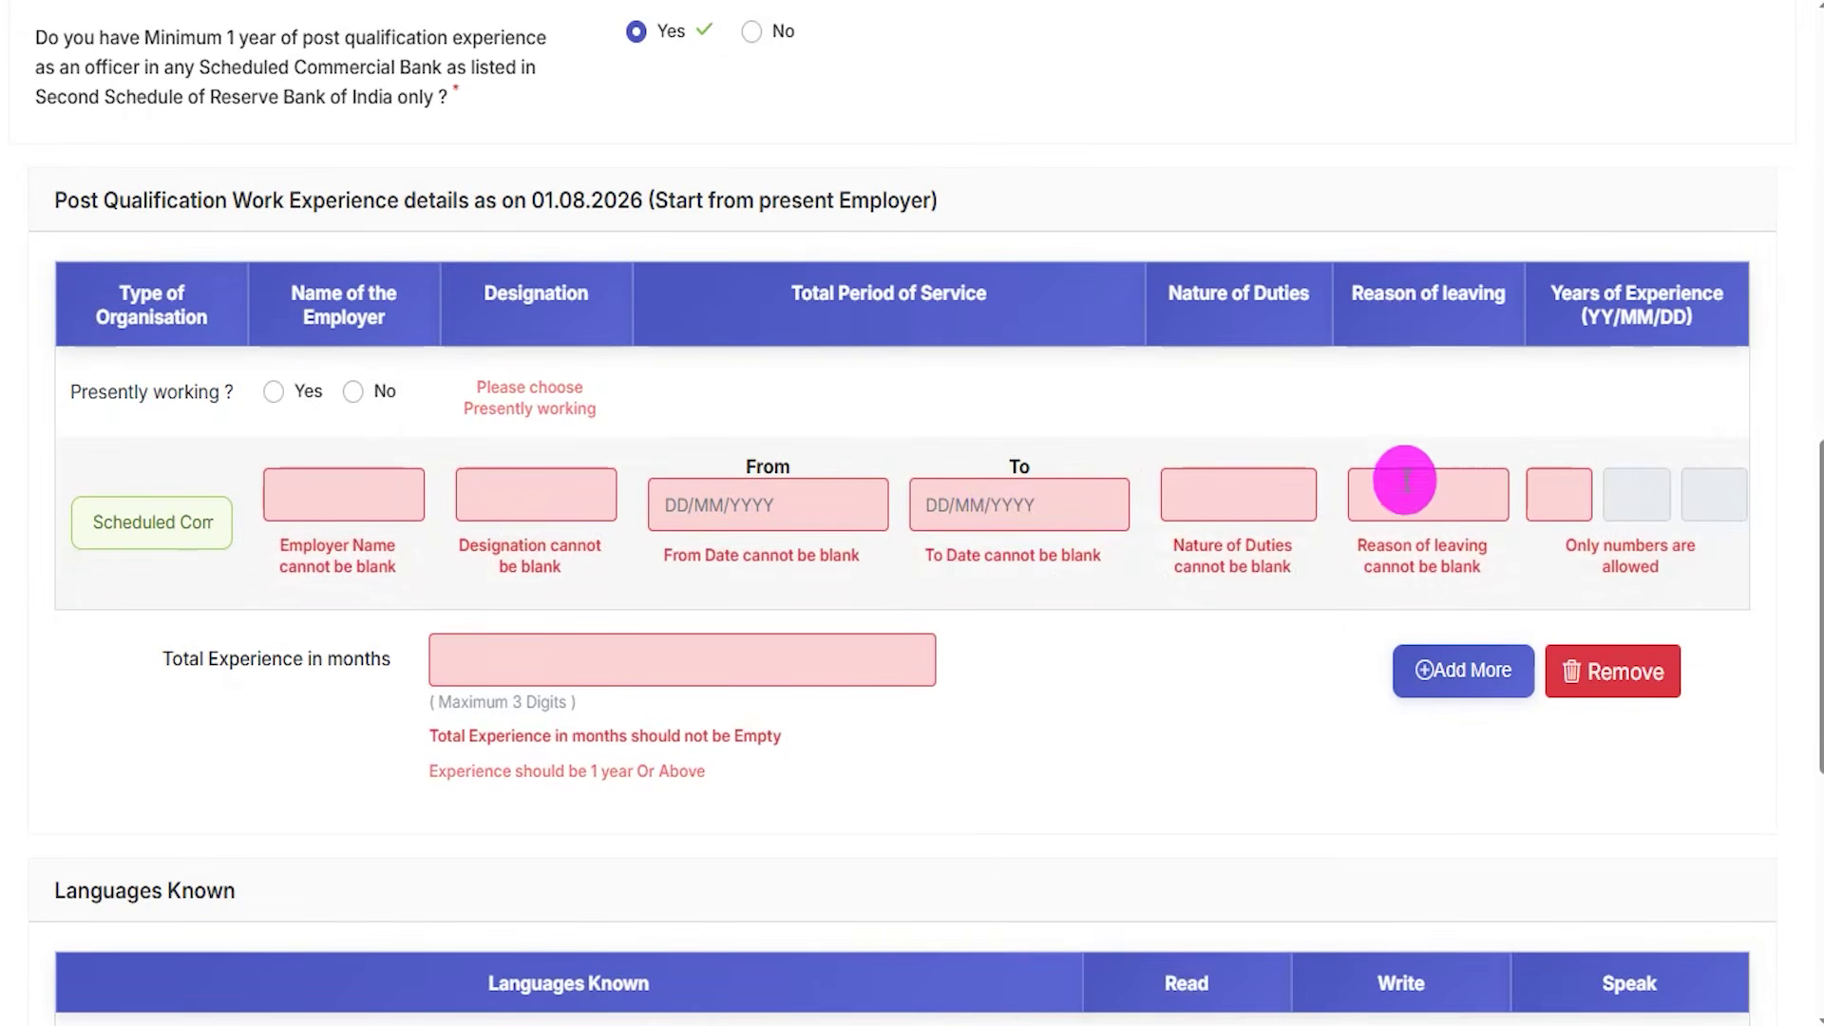
left_click(806, 538)
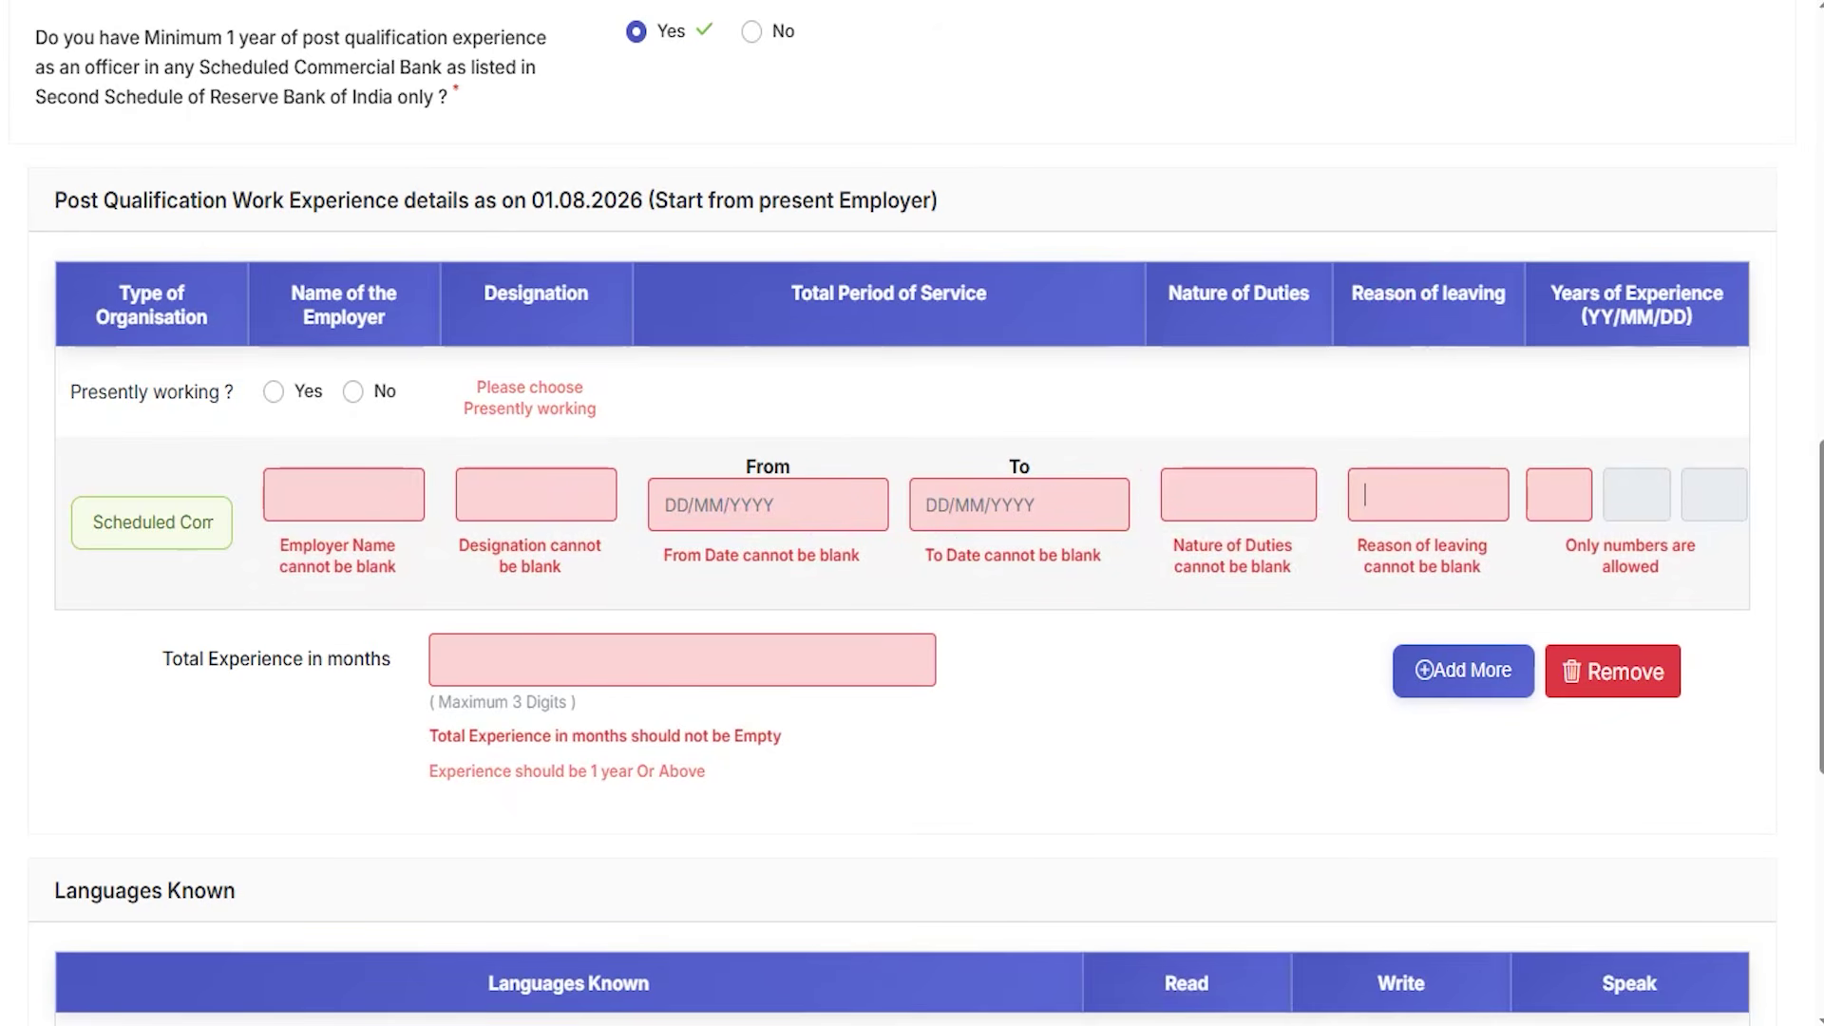
left_click_drag(1544, 505, 1582, 504)
left_click_drag(1615, 503, 1643, 503)
left_click_drag(1679, 507, 1691, 507)
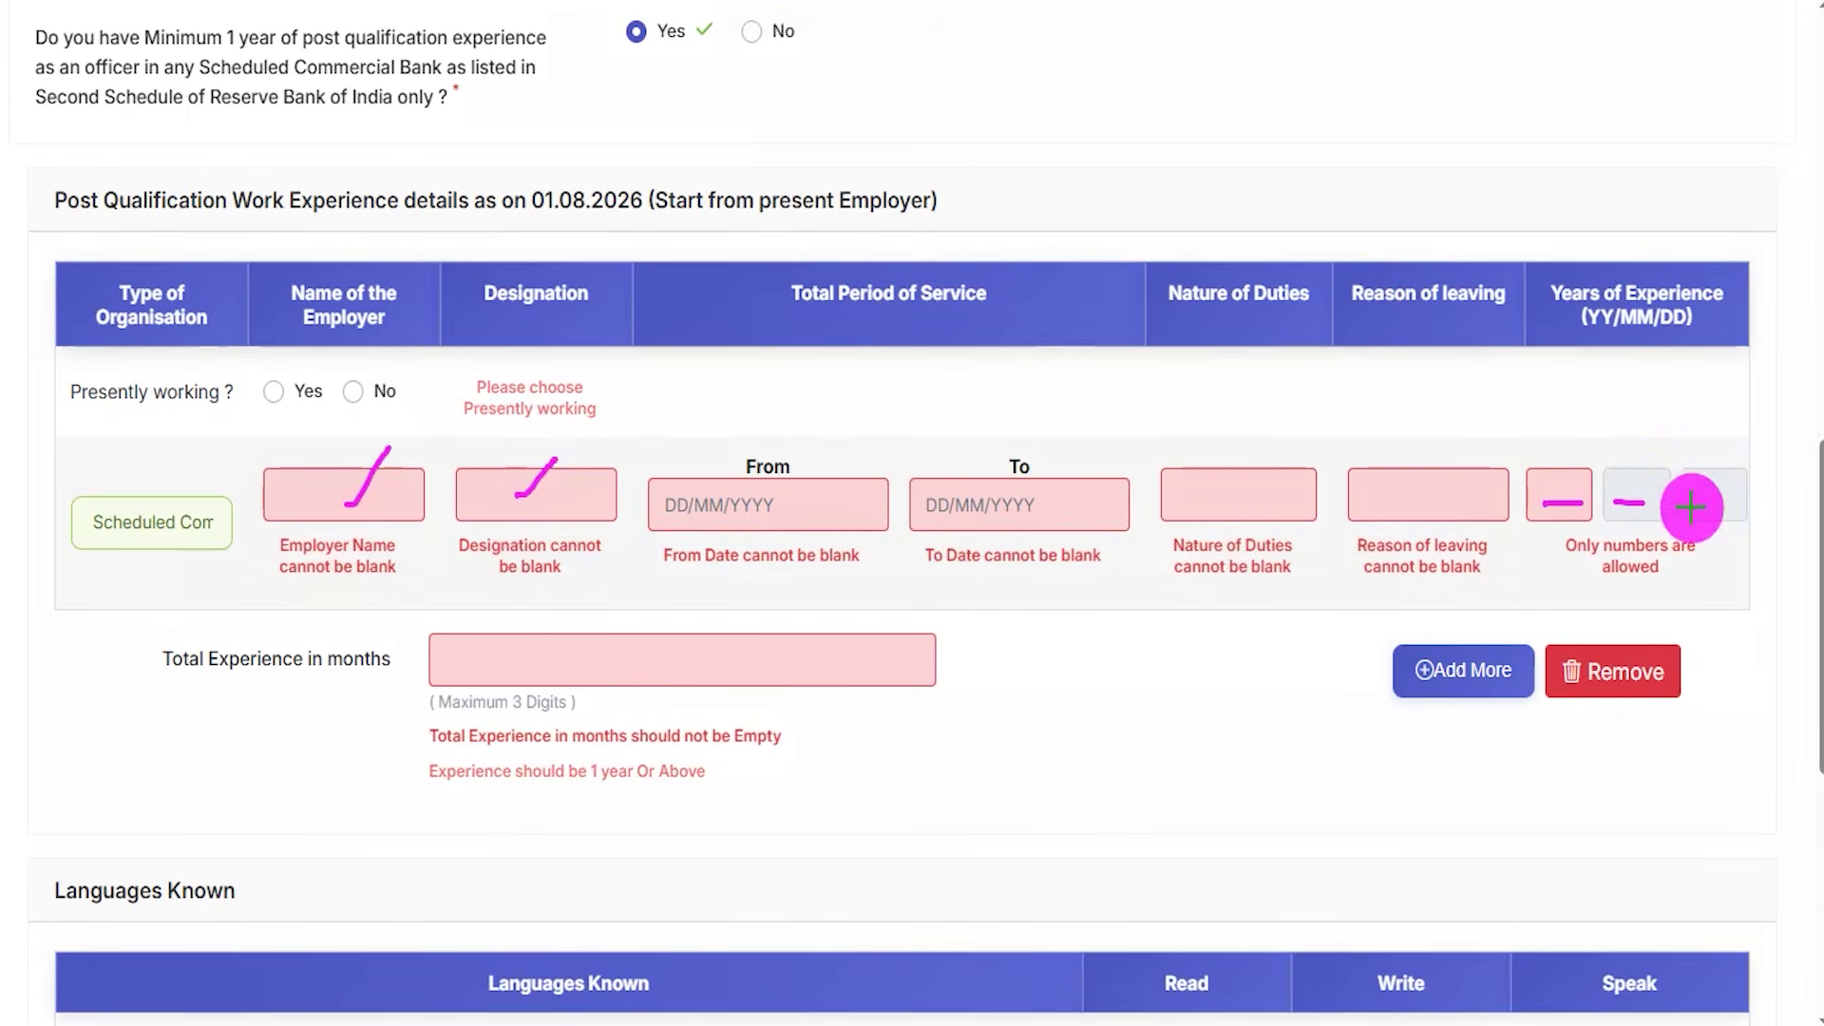
left_click_drag(542, 660, 590, 660)
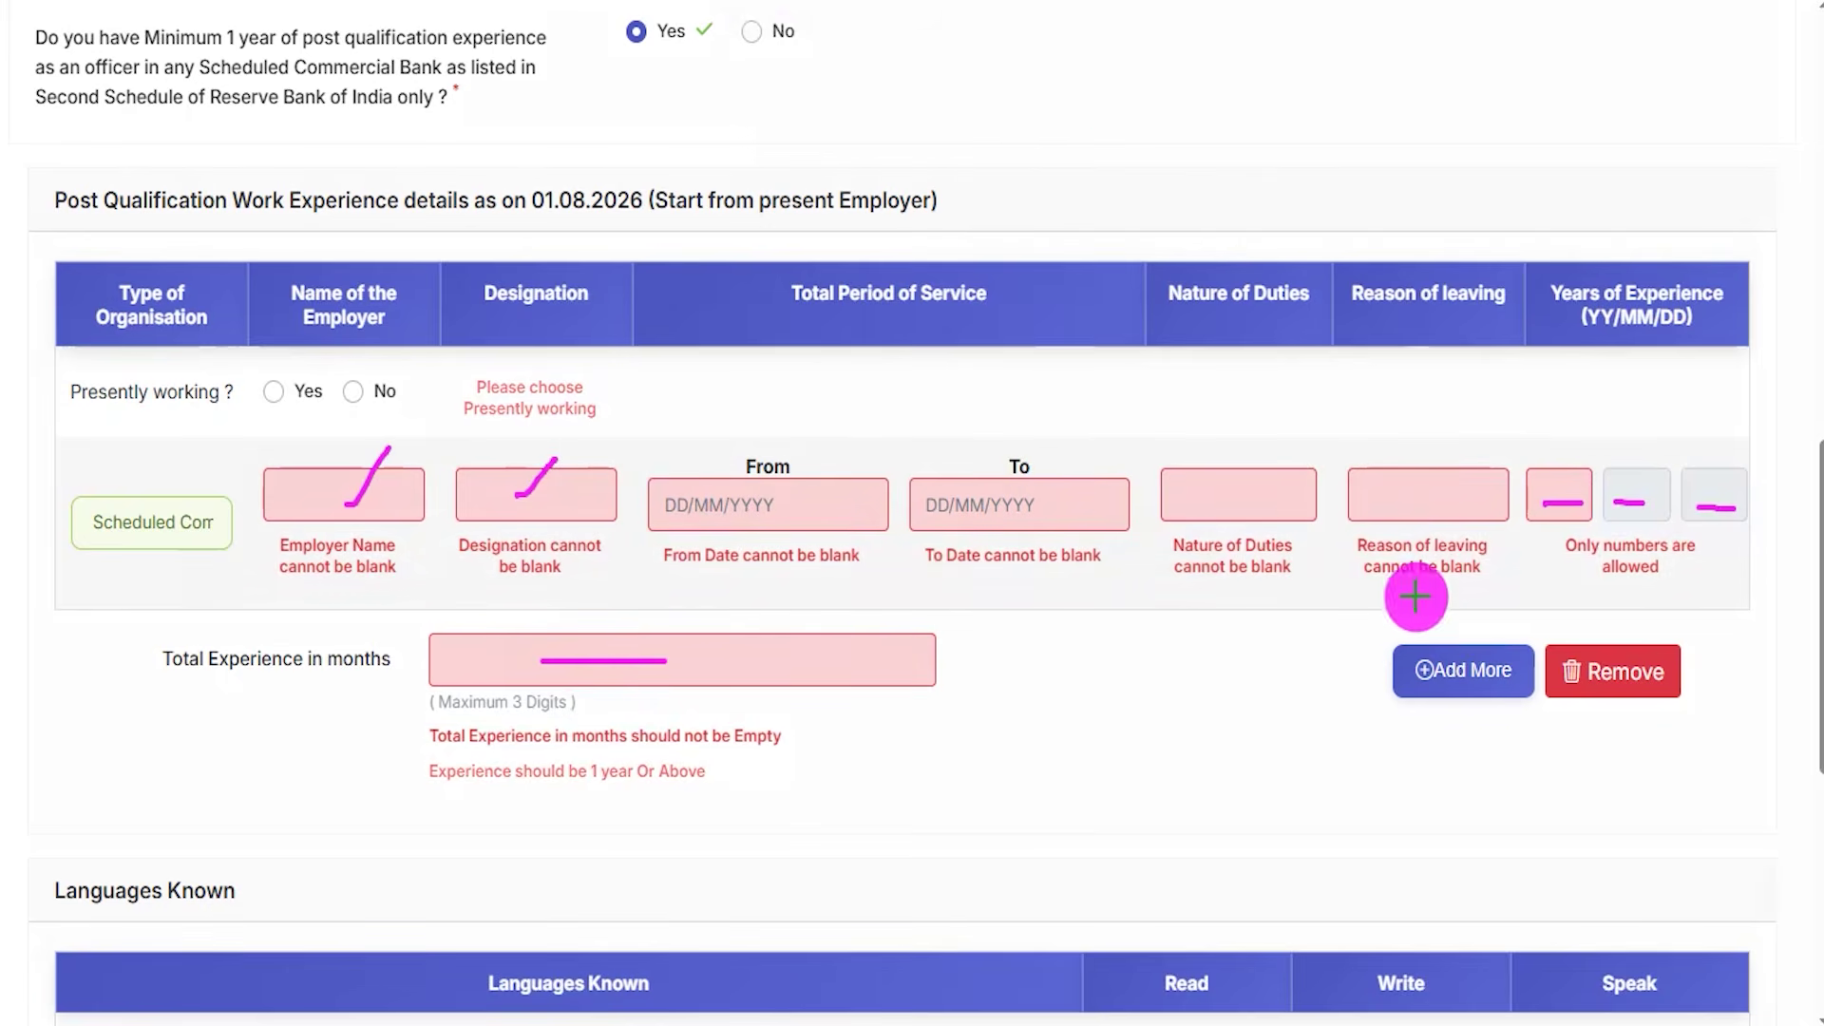
Mark Marathi as a language that can be read, written and spoken in the Languages Known table
left_click_drag(1168, 745, 1378, 680)
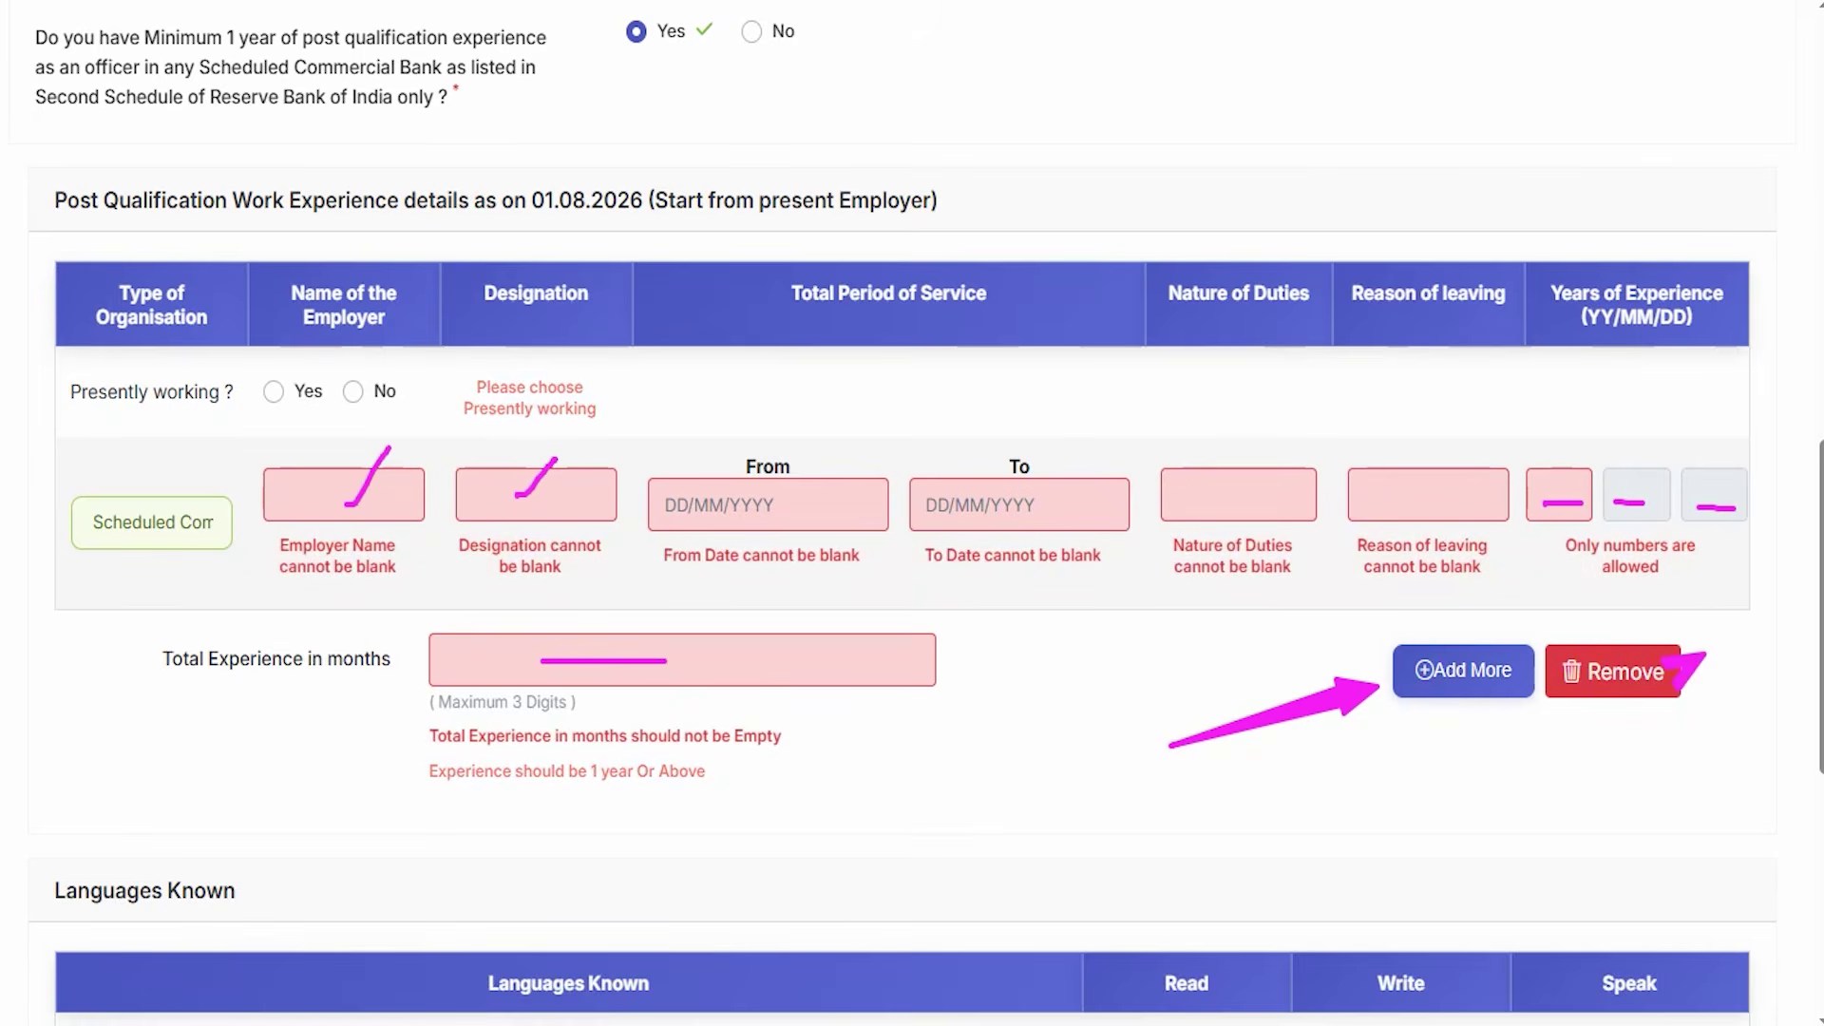
key("Escape")
scroll(589, 608, "down", 4)
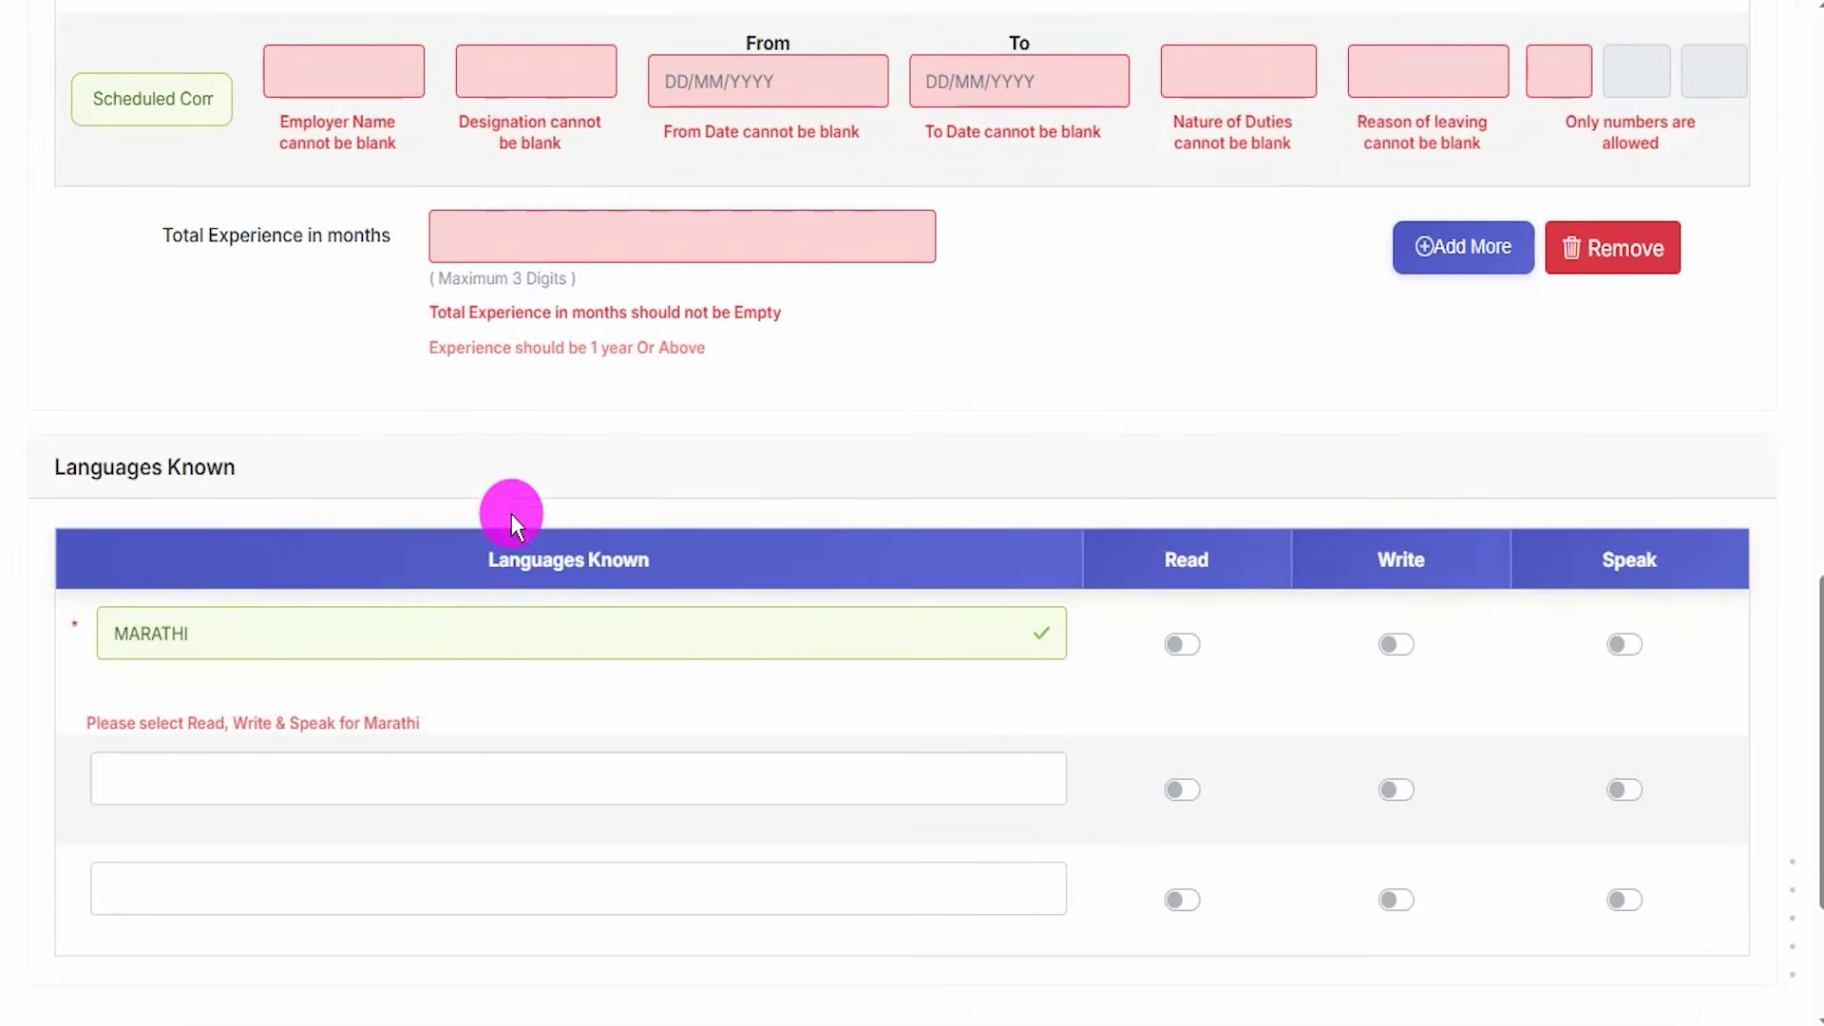
scroll(371, 461, "down", 3)
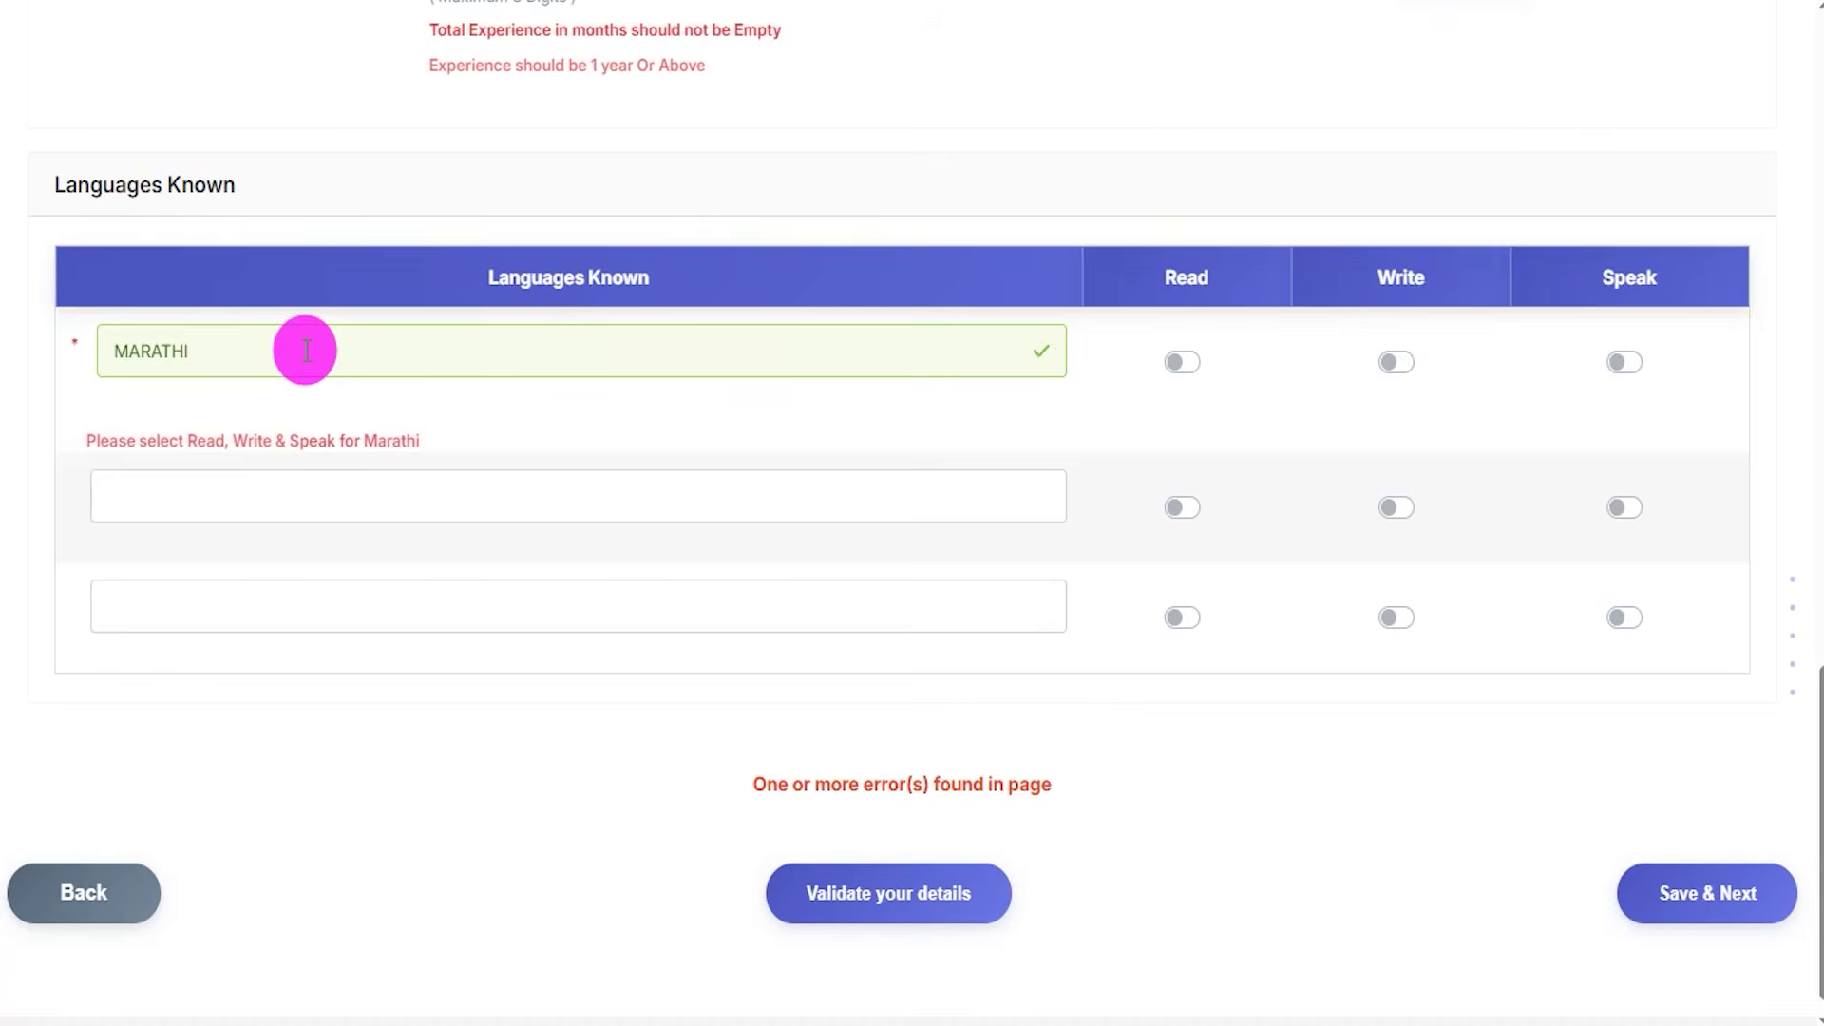
left_click(1181, 362)
left_click(1398, 365)
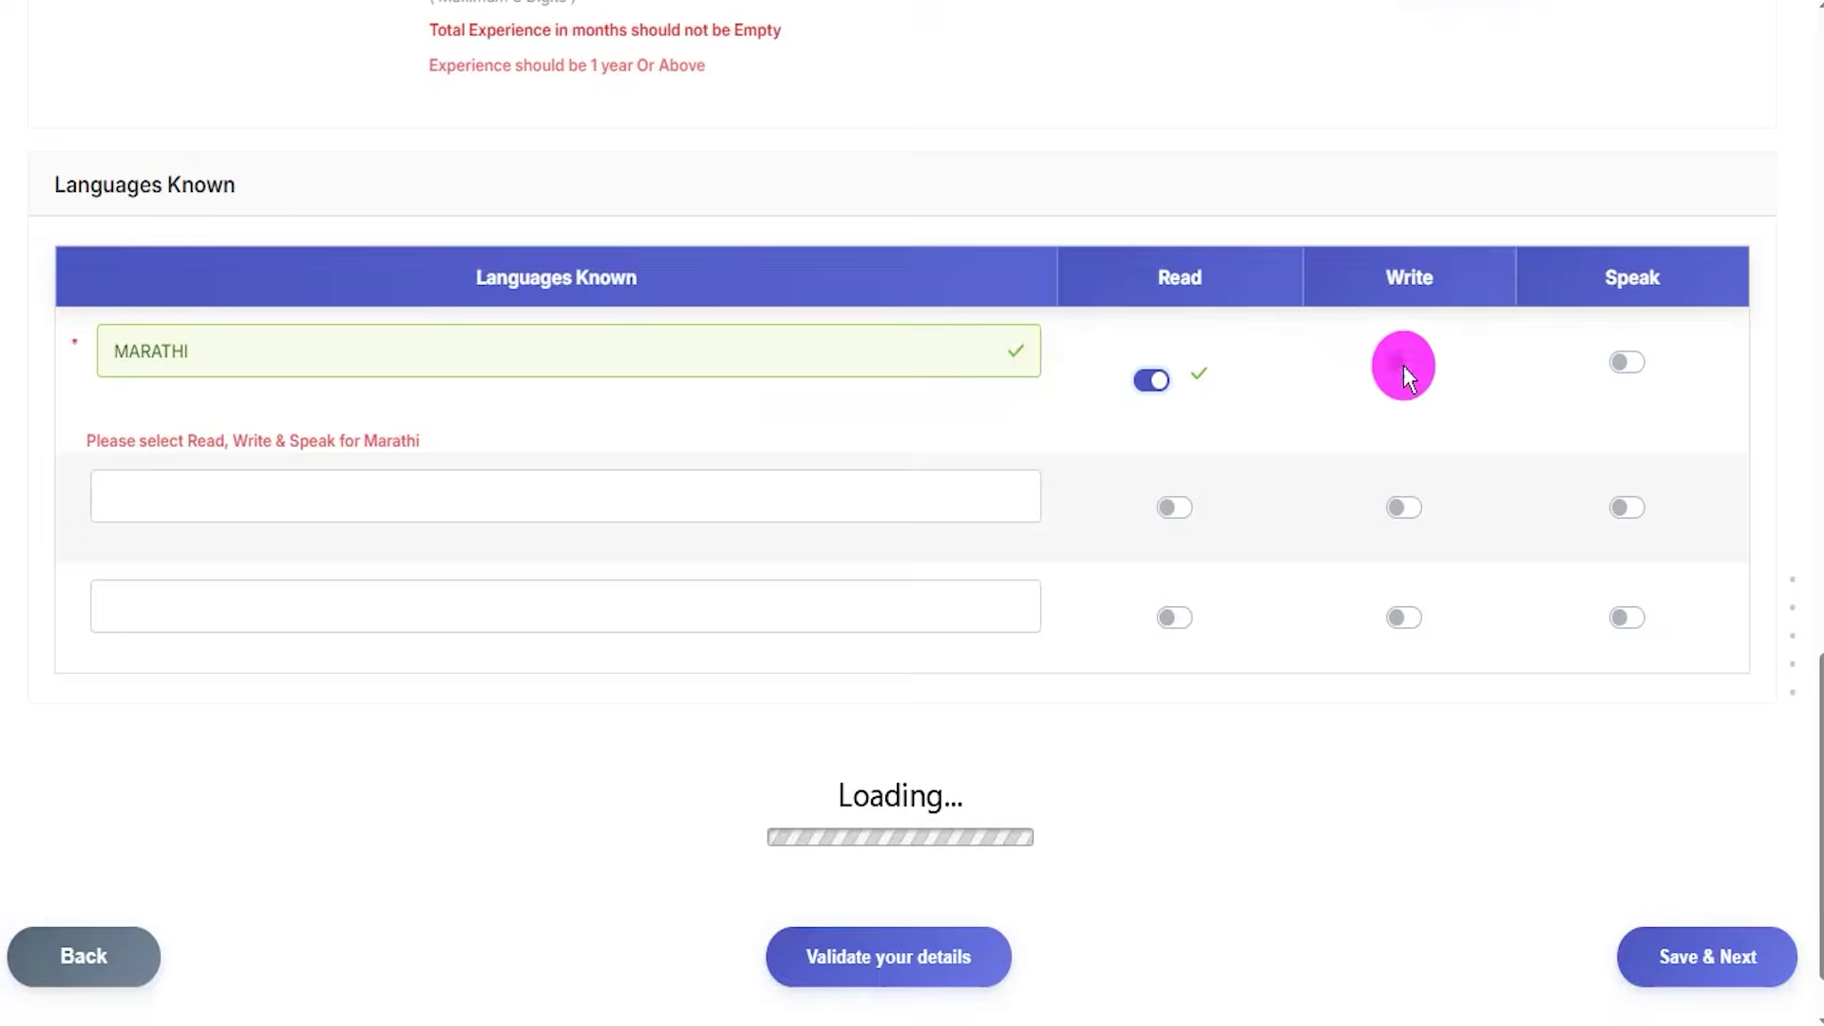
left_click(1632, 371)
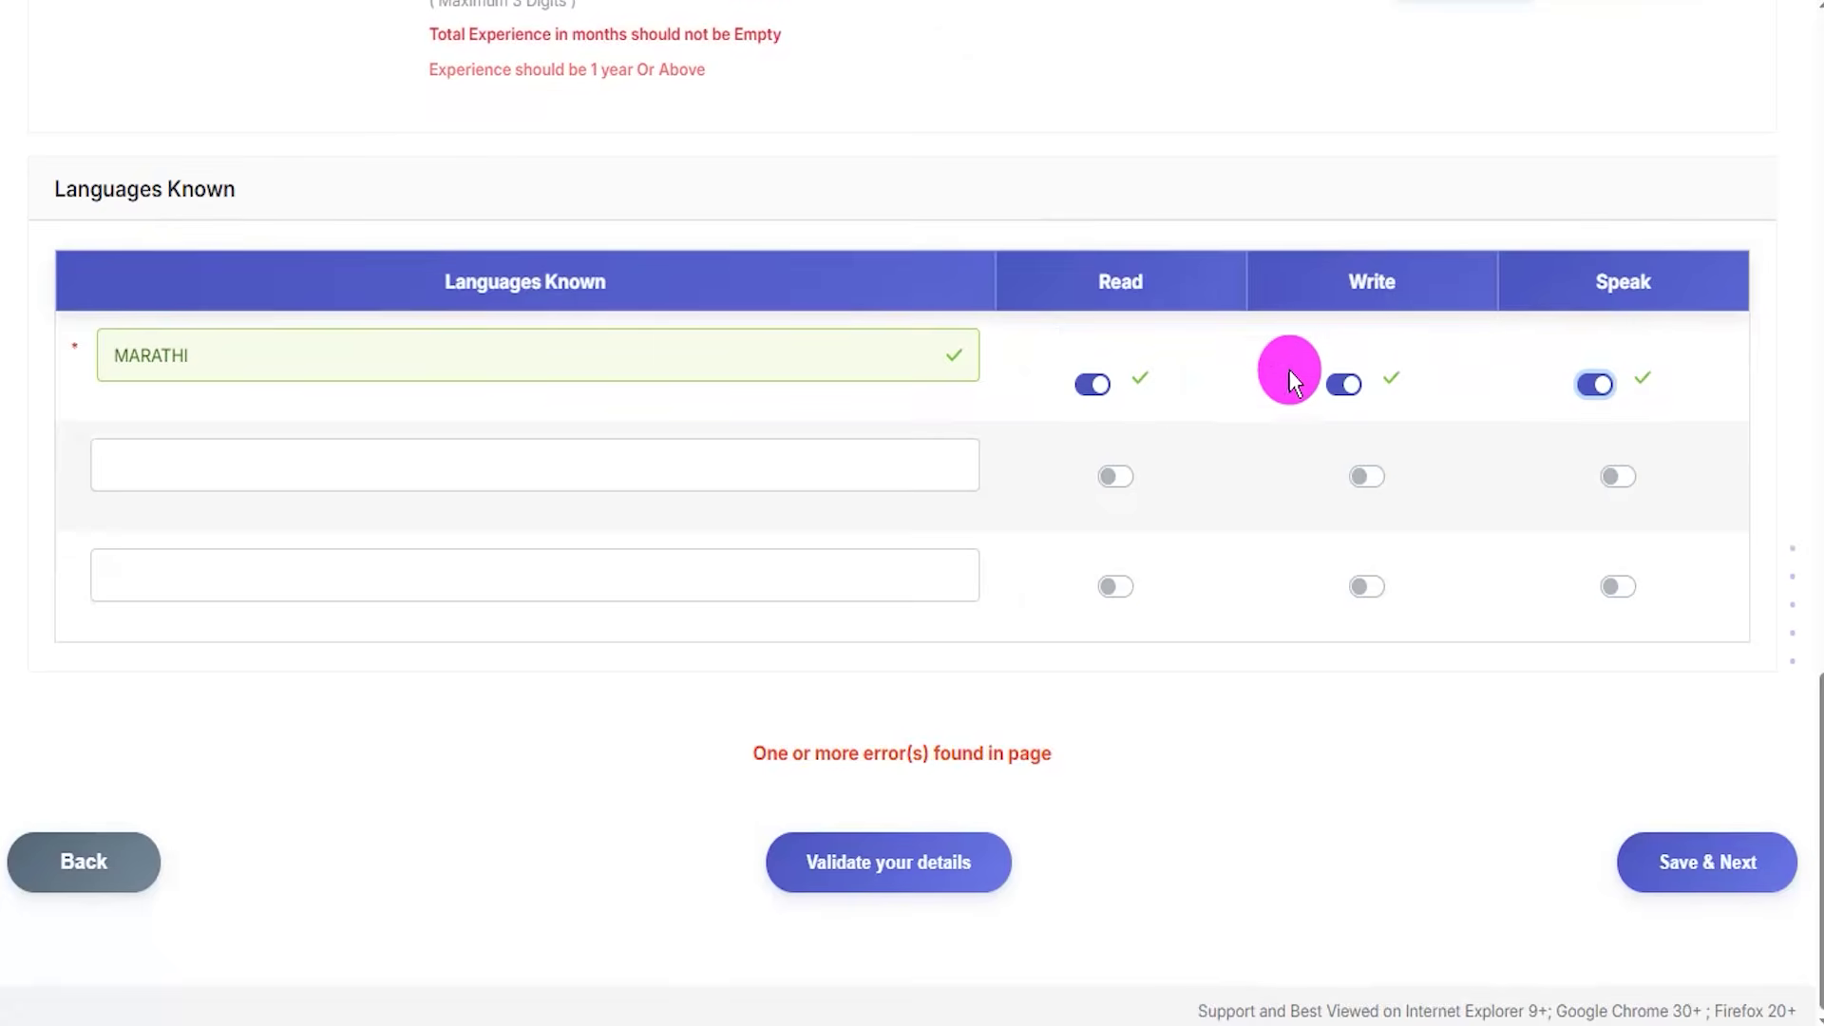
Add HINDI as the second known language and enable Read, Write and Speak for it
left_click(320, 467)
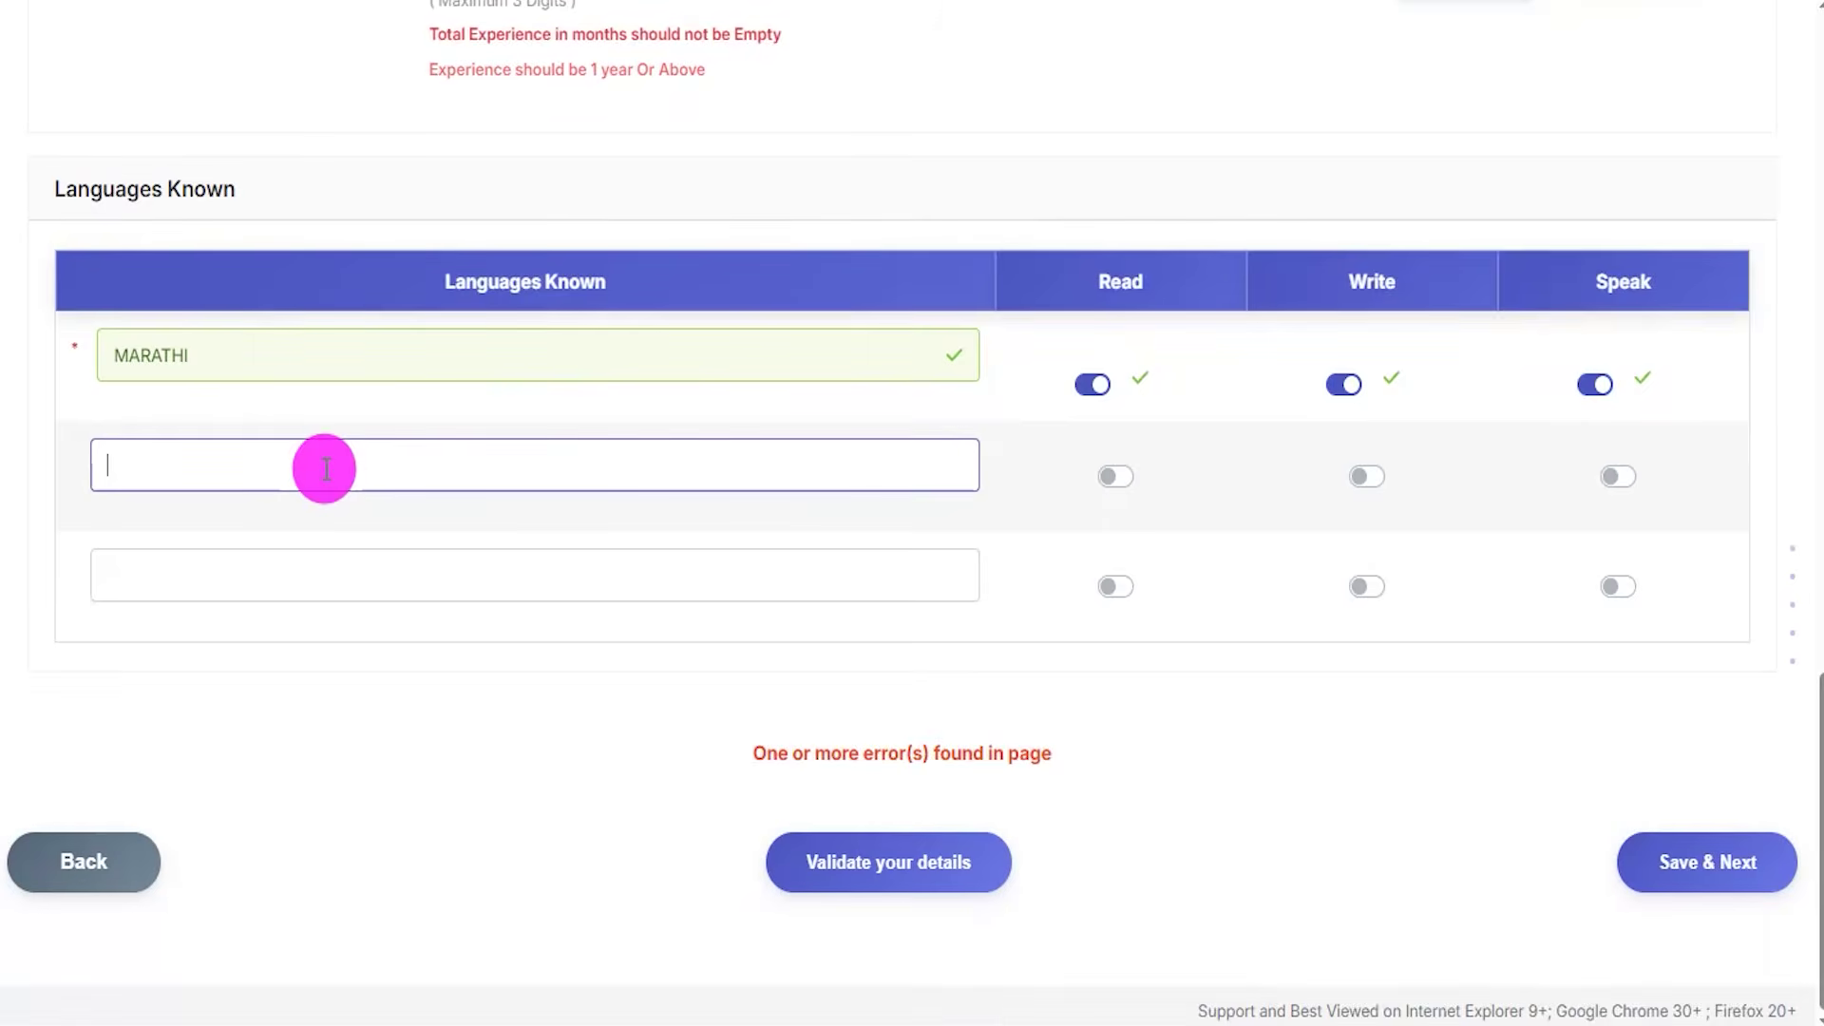
type("HINDI")
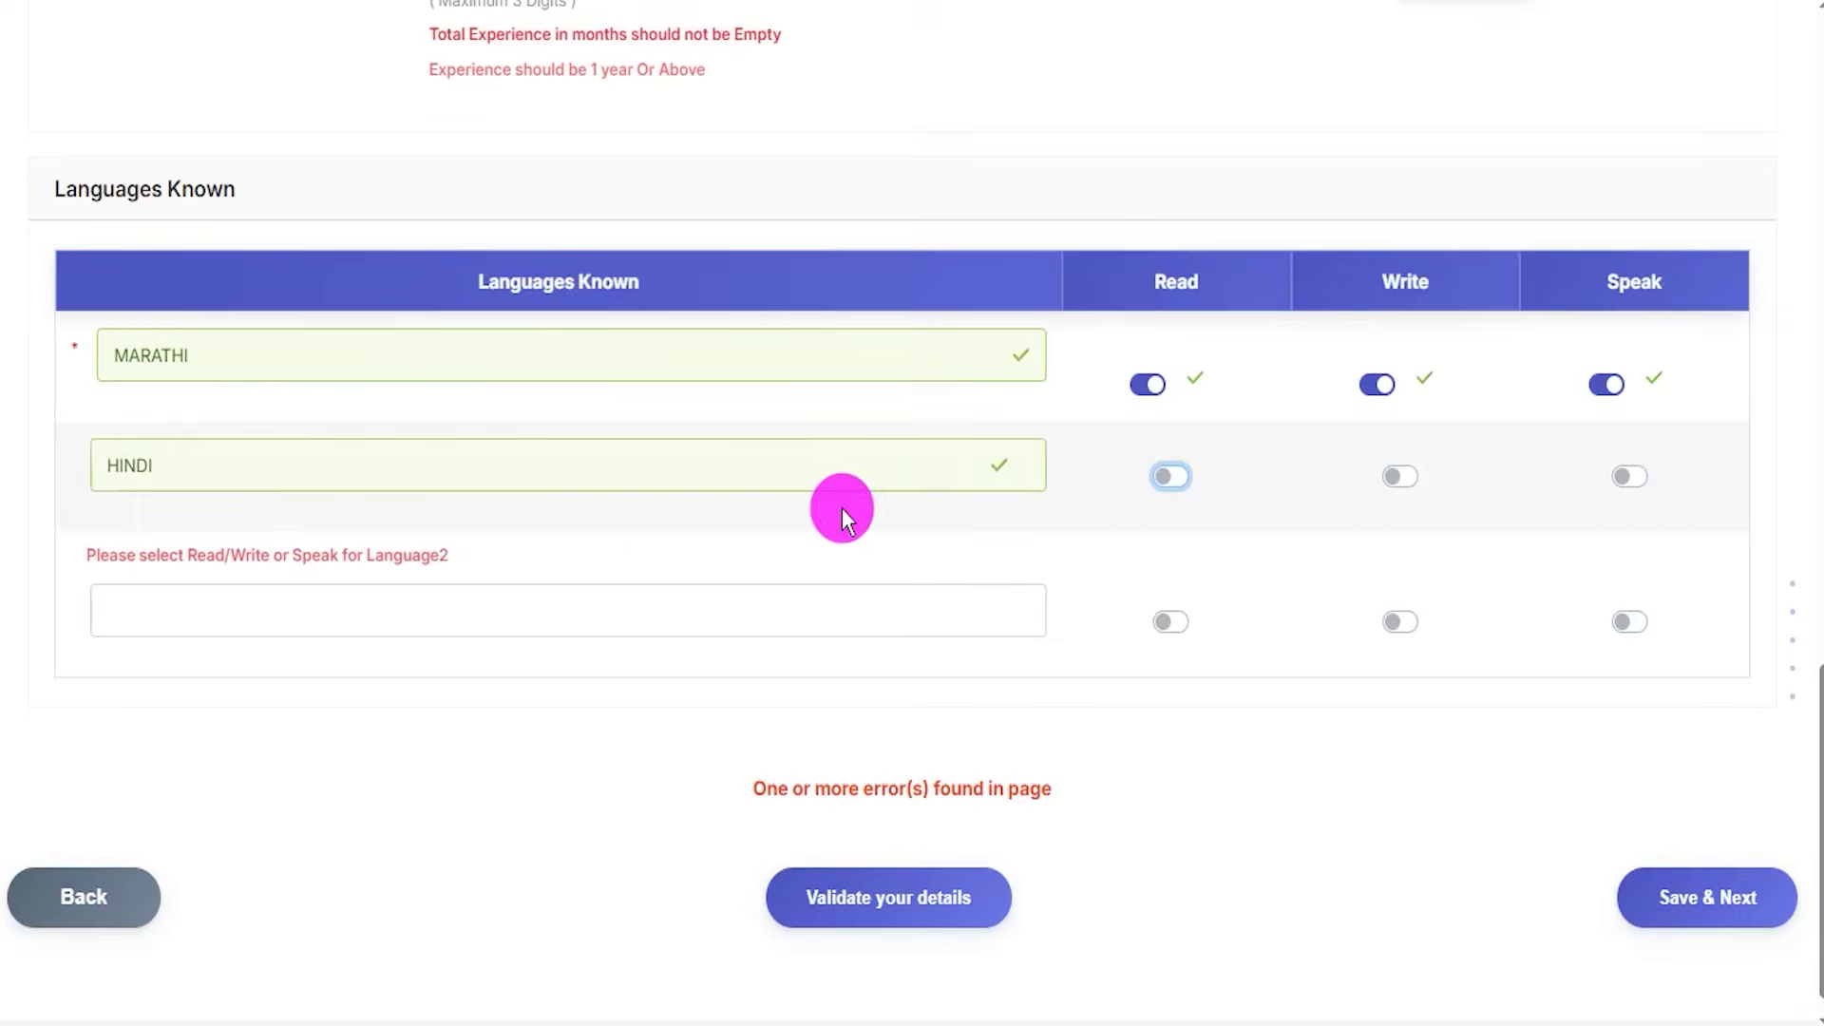
left_click(1117, 475)
left_click(1366, 475)
left_click(1615, 490)
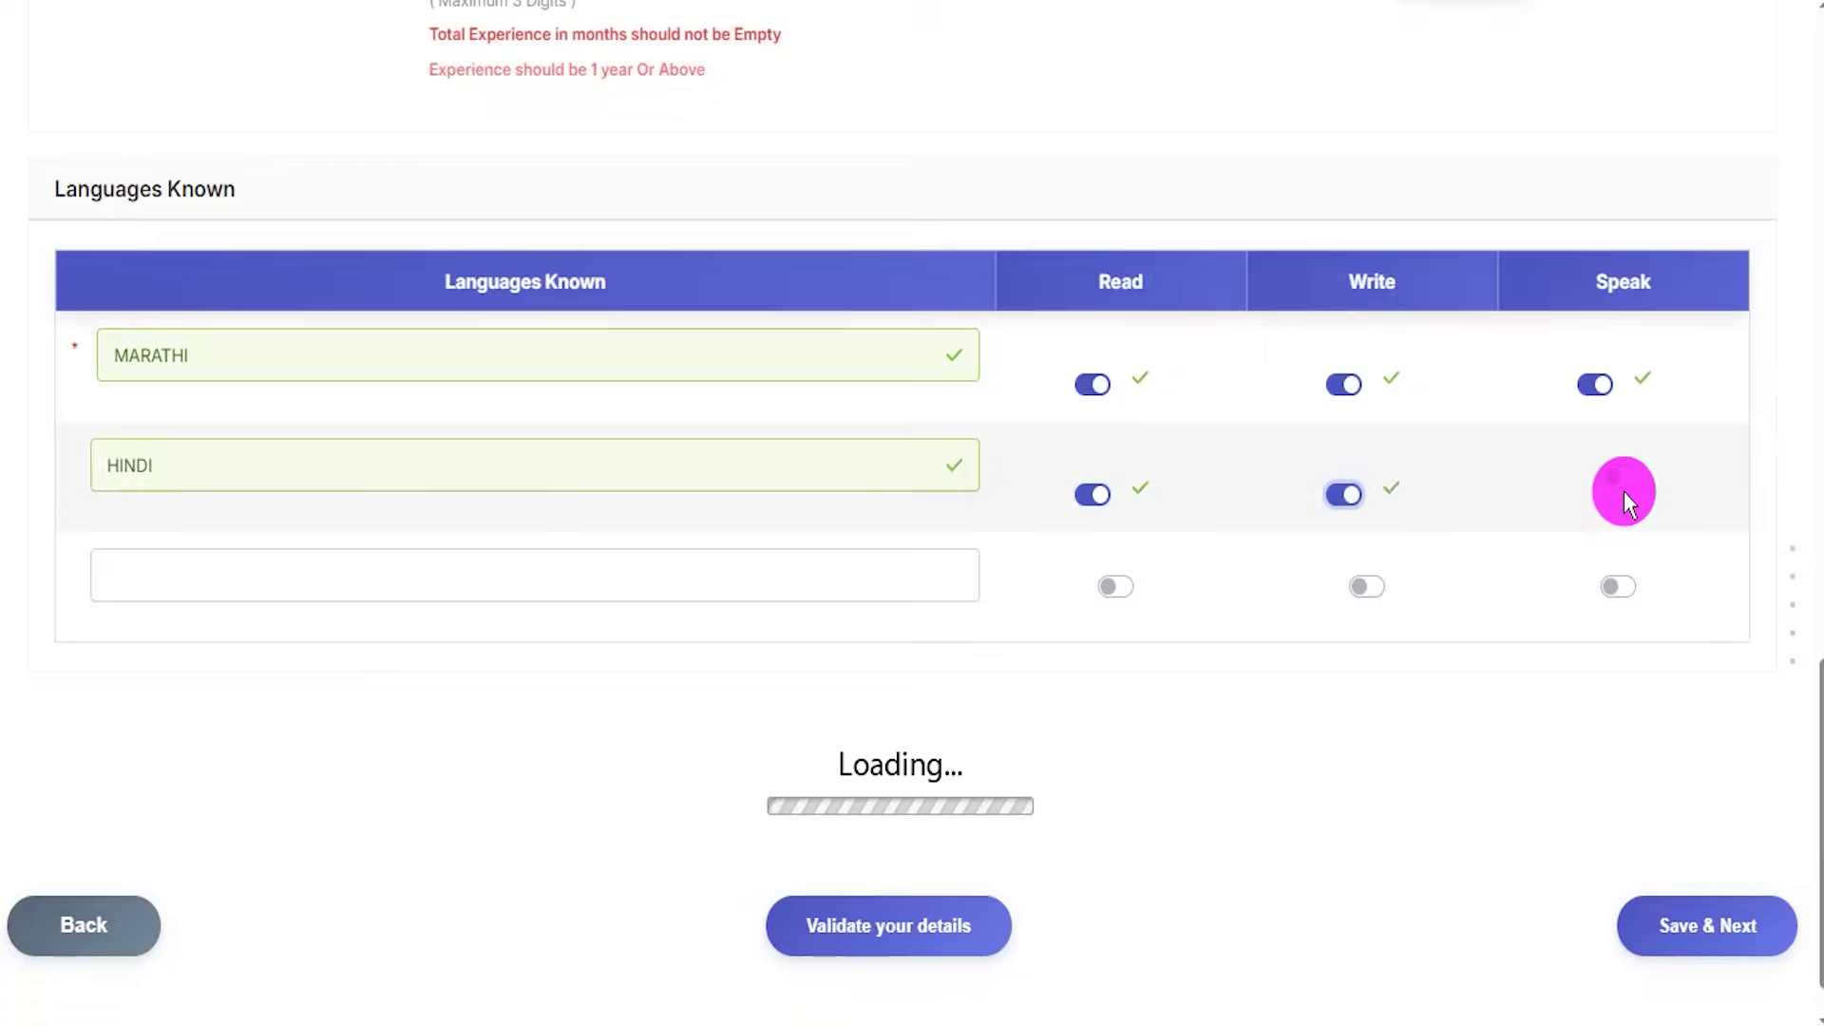
Add ENGLISH as the third known language and enable Read, Write and Speak for it
left_click(445, 595)
left_click(444, 595)
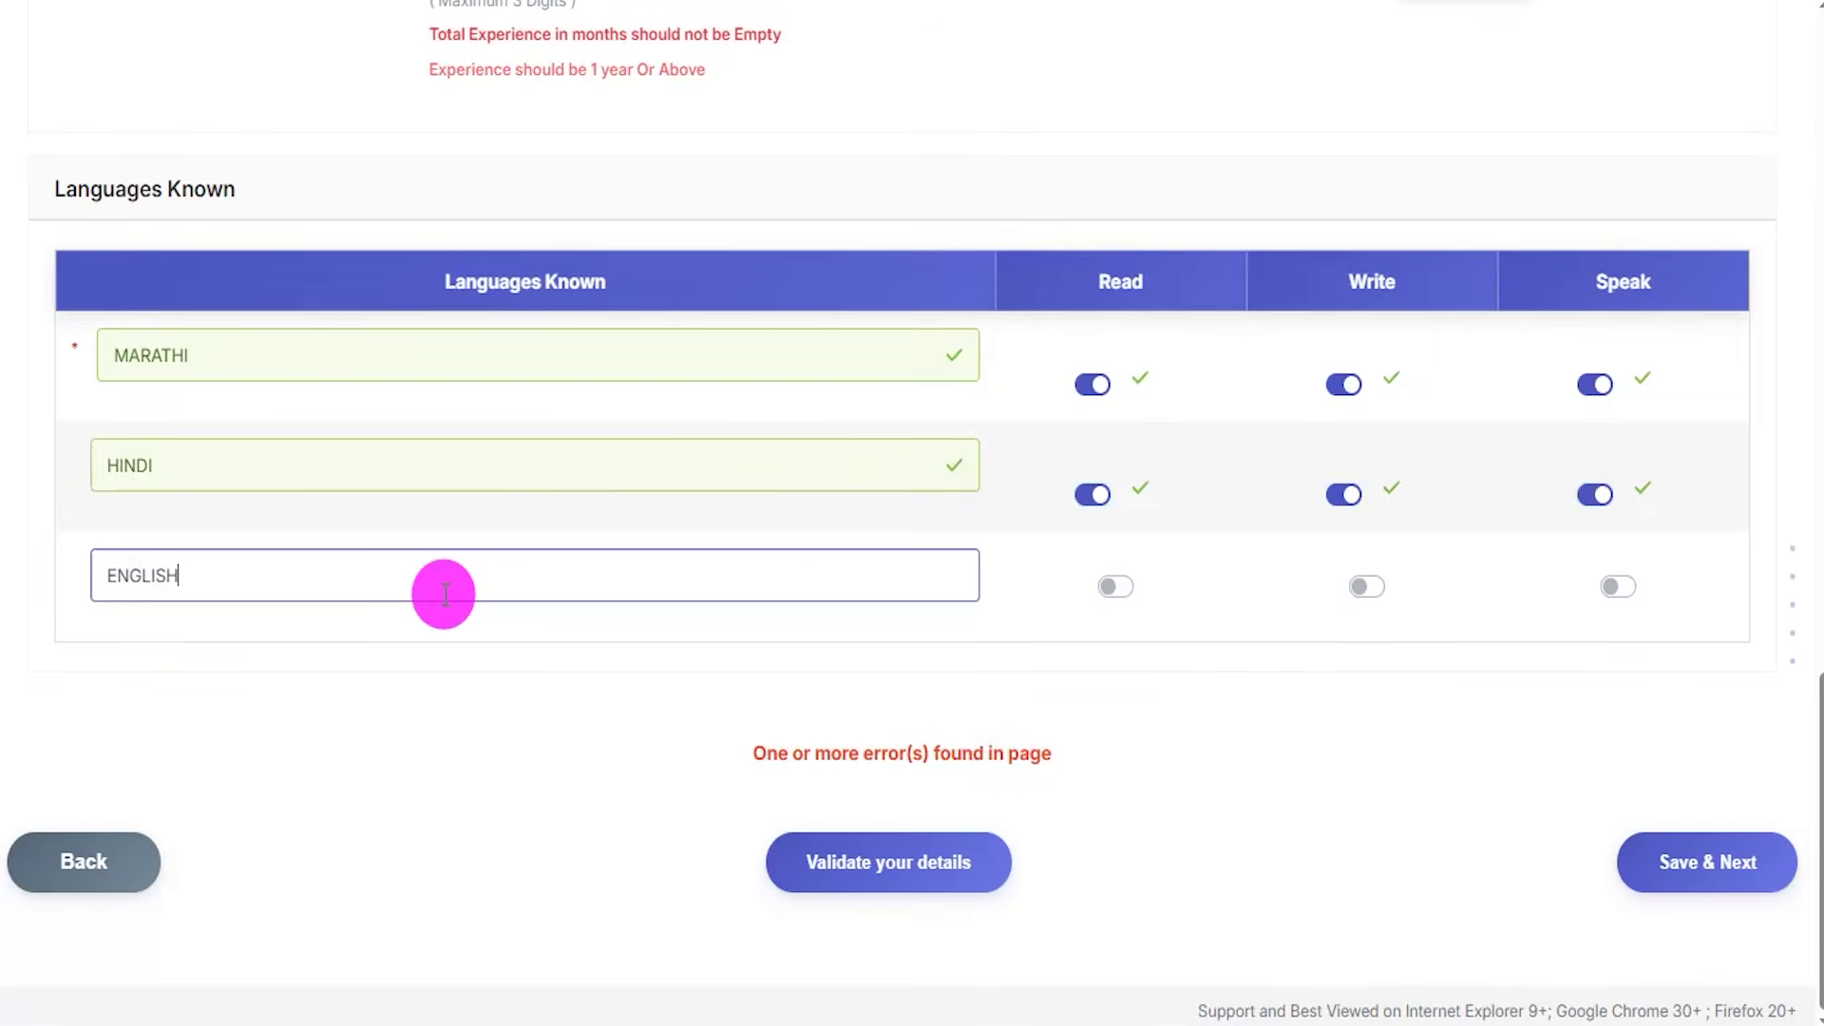
left_click(1111, 589)
left_click(1364, 589)
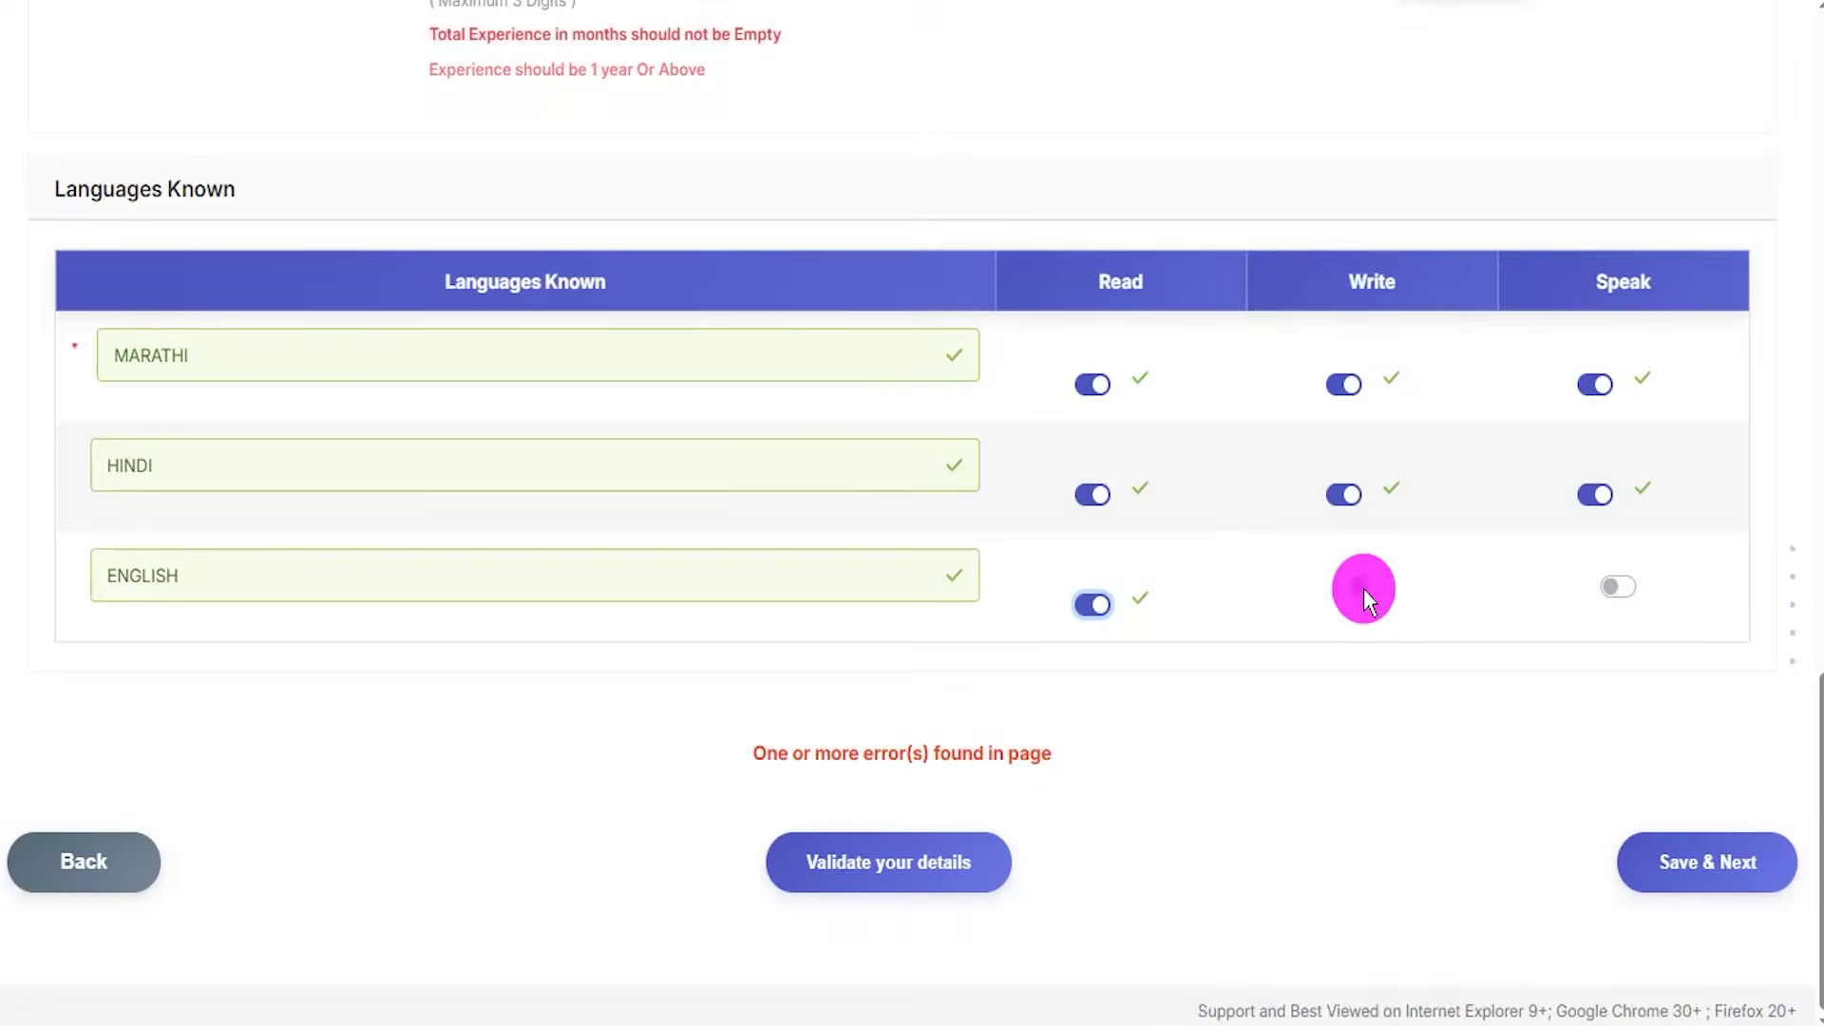
left_click(1621, 588)
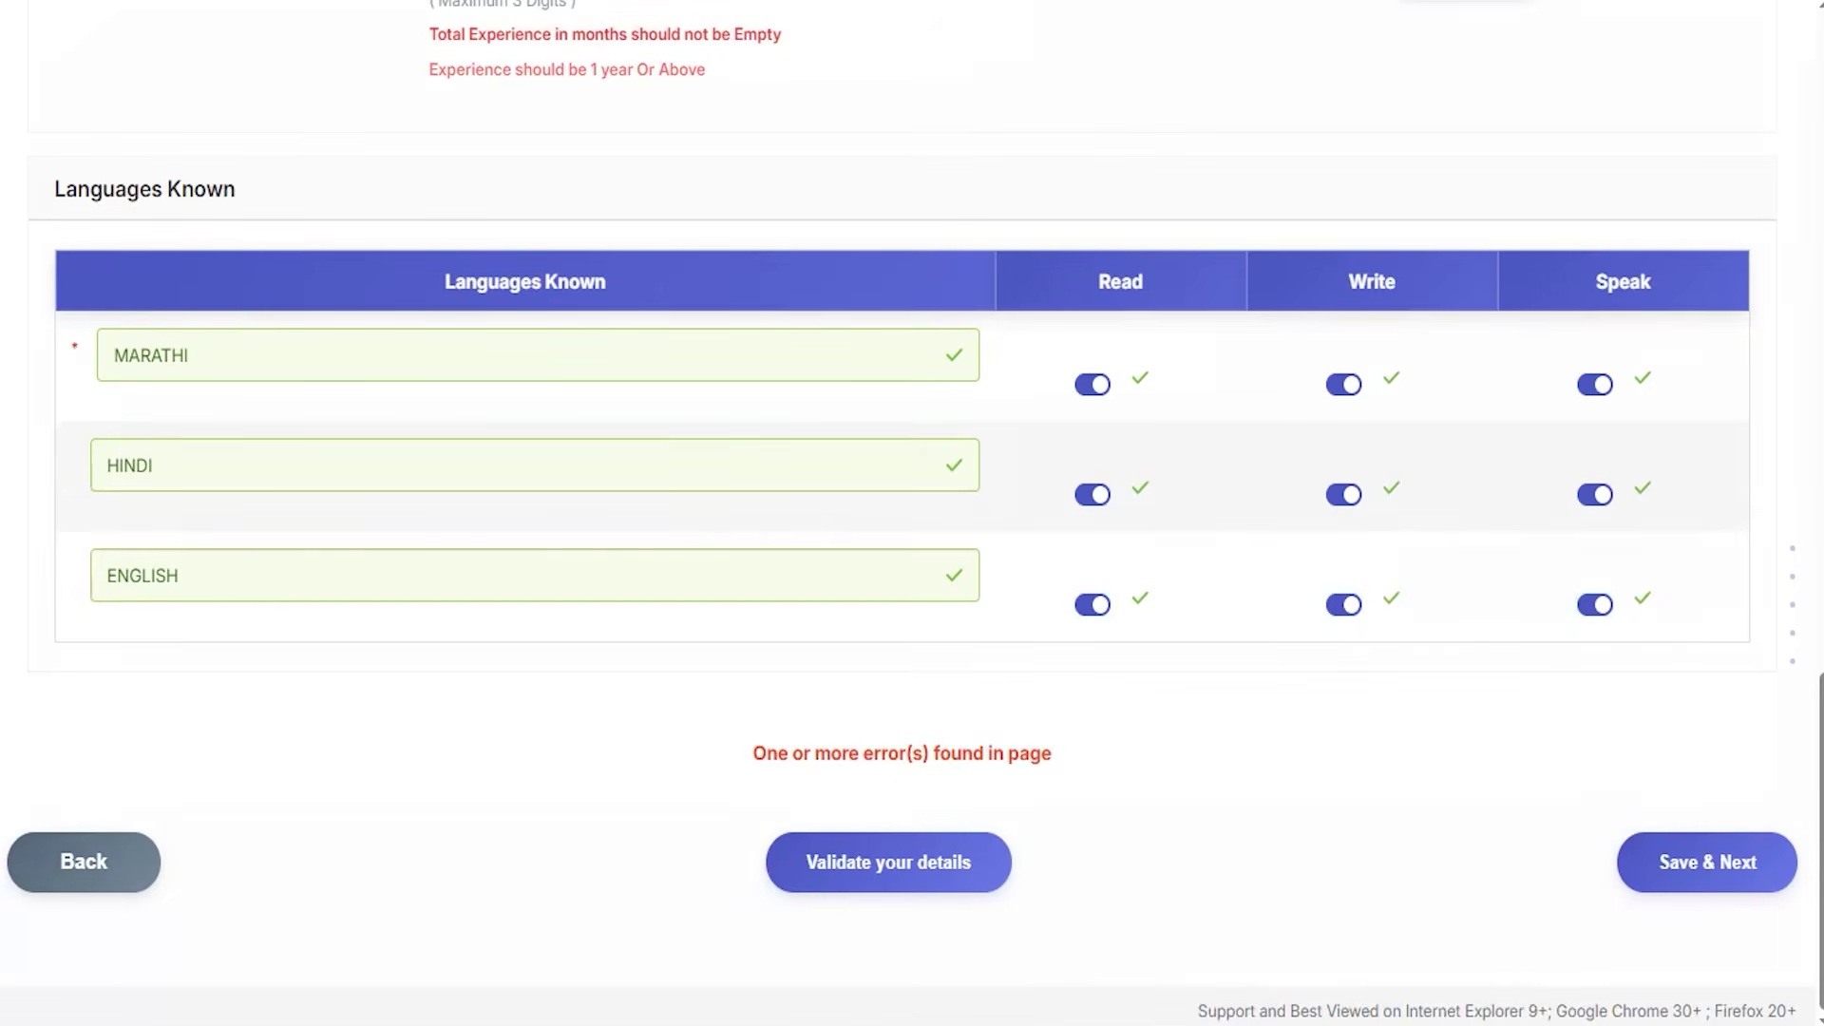
Save the details and review the declaration and the option for completing registration in the application preview
left_click_drag(485, 737, 761, 851)
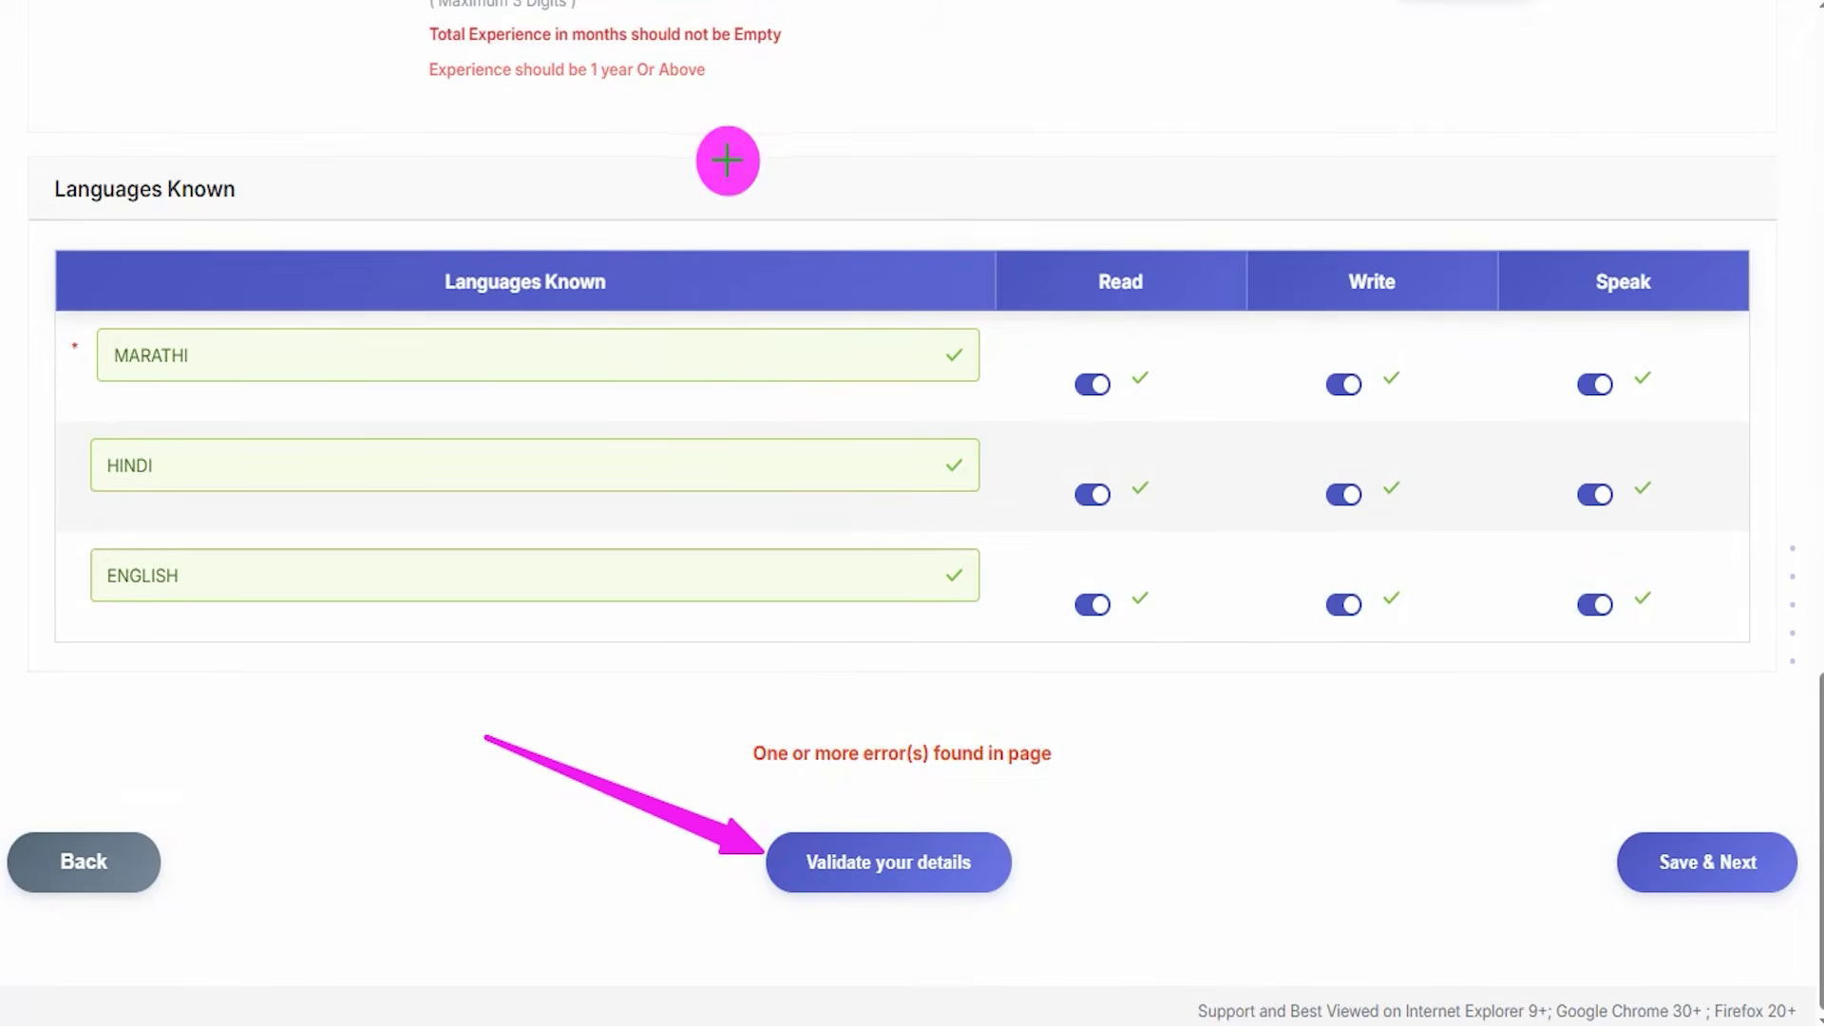
left_click_drag(1415, 675, 1632, 838)
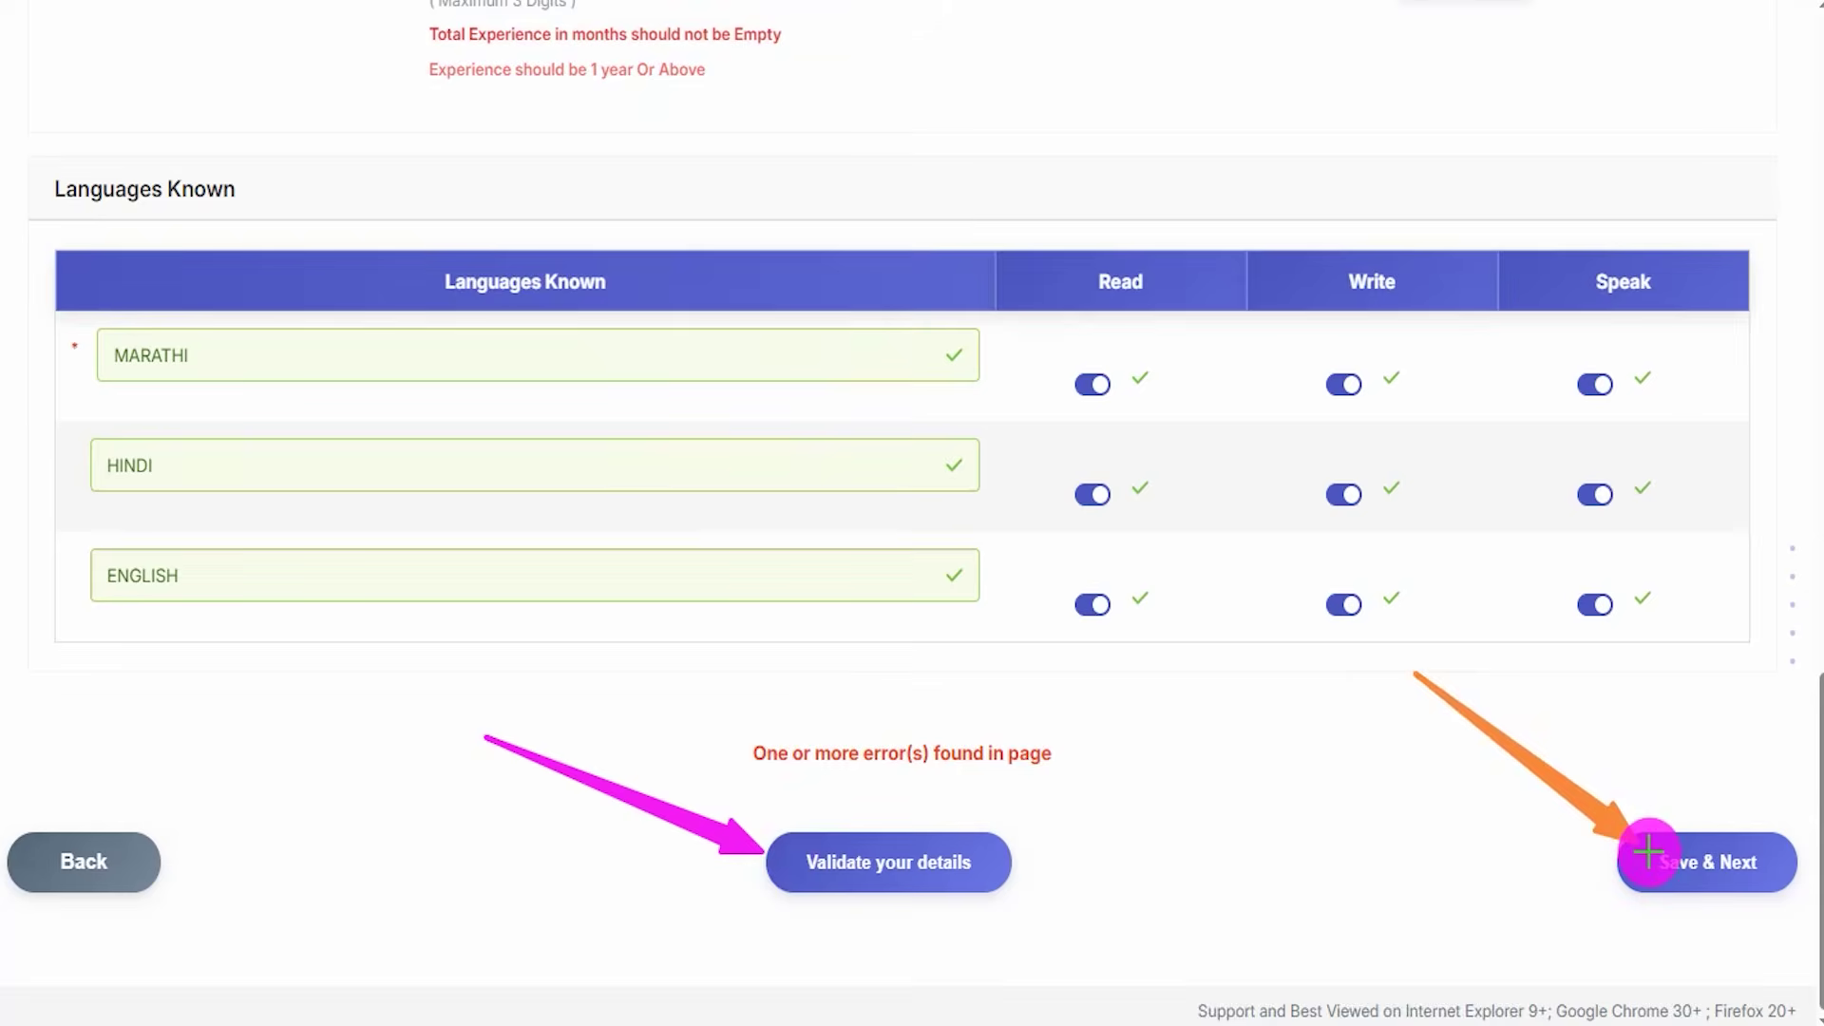
left_click(1642, 853)
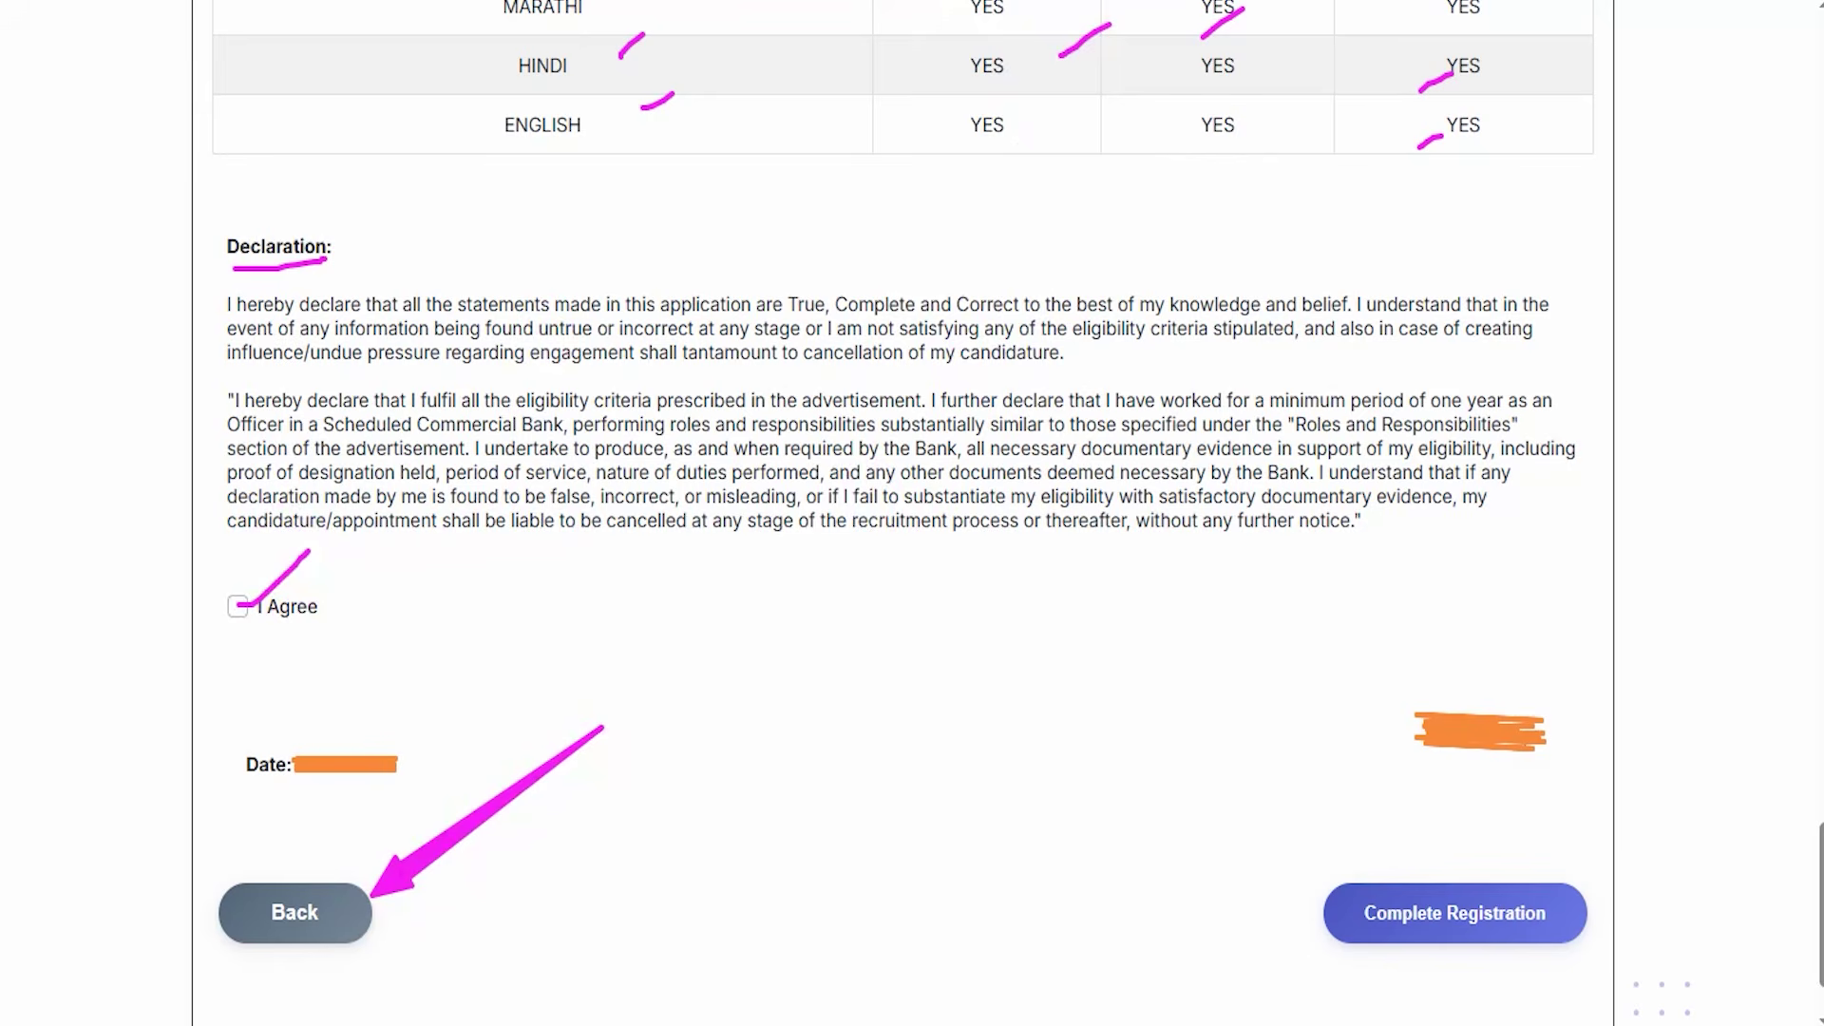
left_click_drag(1156, 669, 1336, 897)
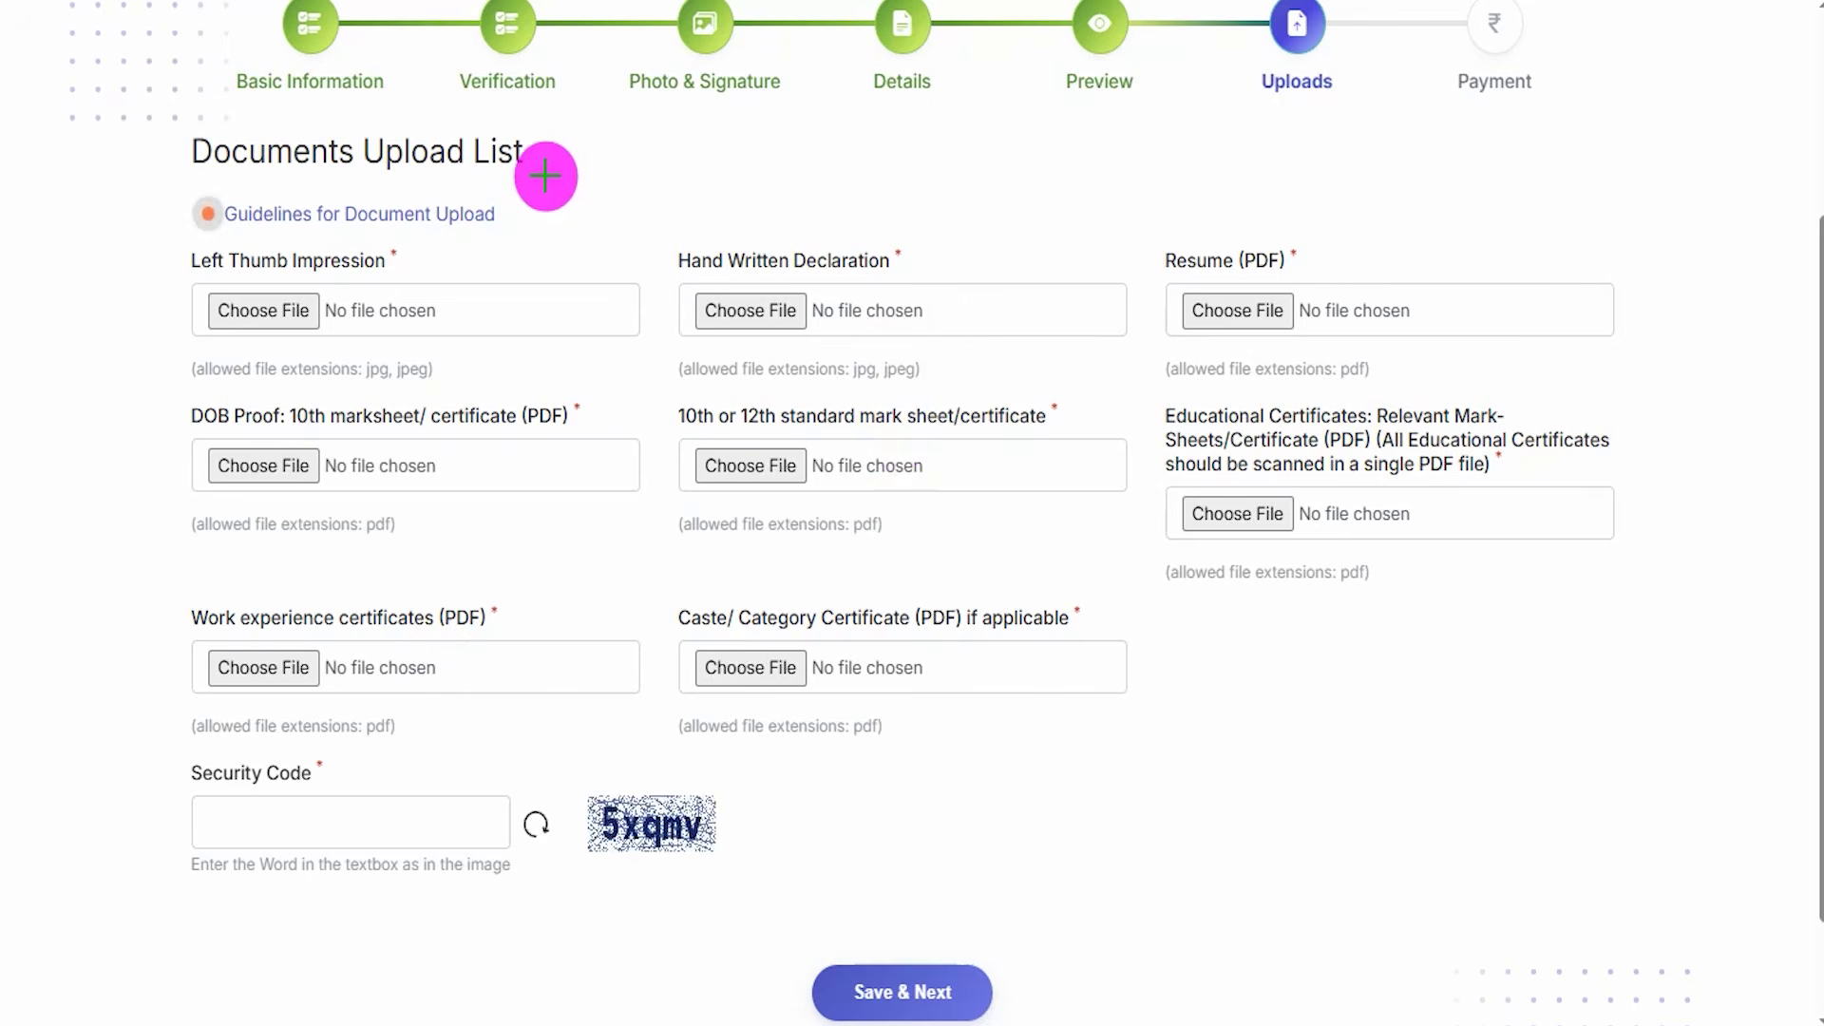
Review the Documents Upload List, from left thumb impression, declaration and resume to educational, work experience and caste certificates
left_click_drag(544, 175, 620, 91)
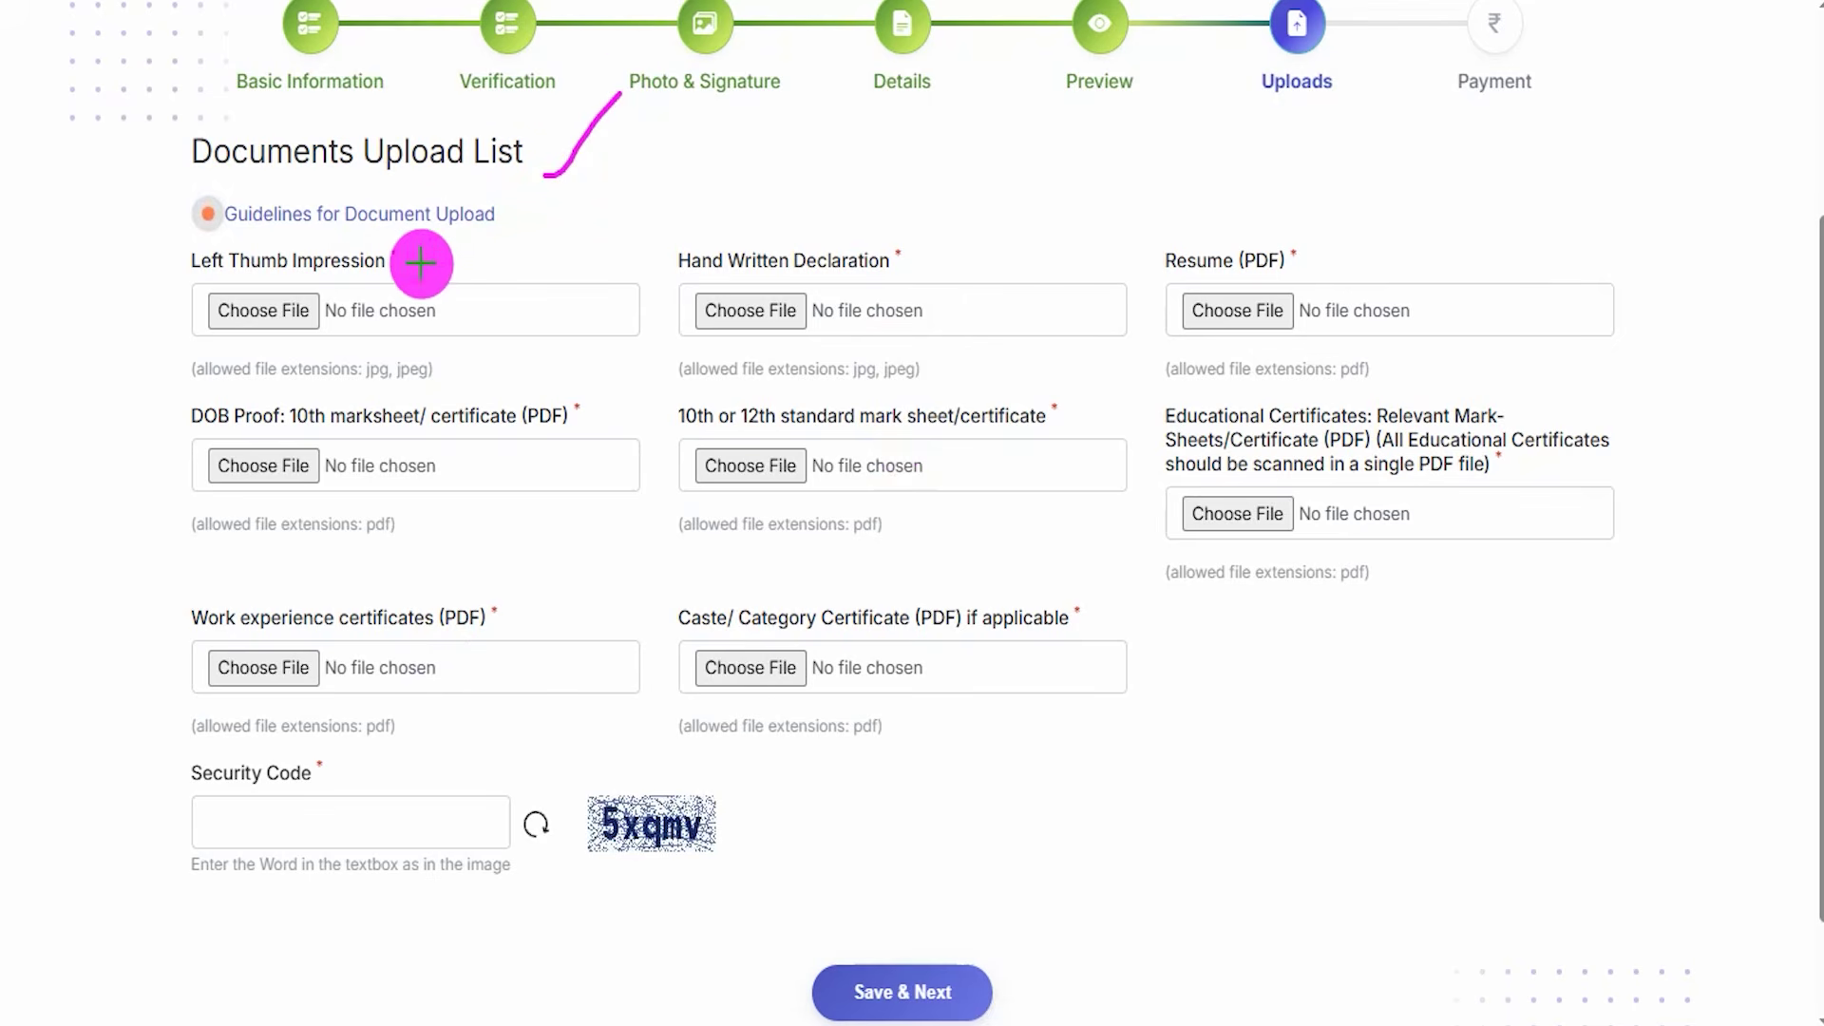
left_click_drag(403, 268, 472, 213)
left_click_drag(902, 258, 943, 224)
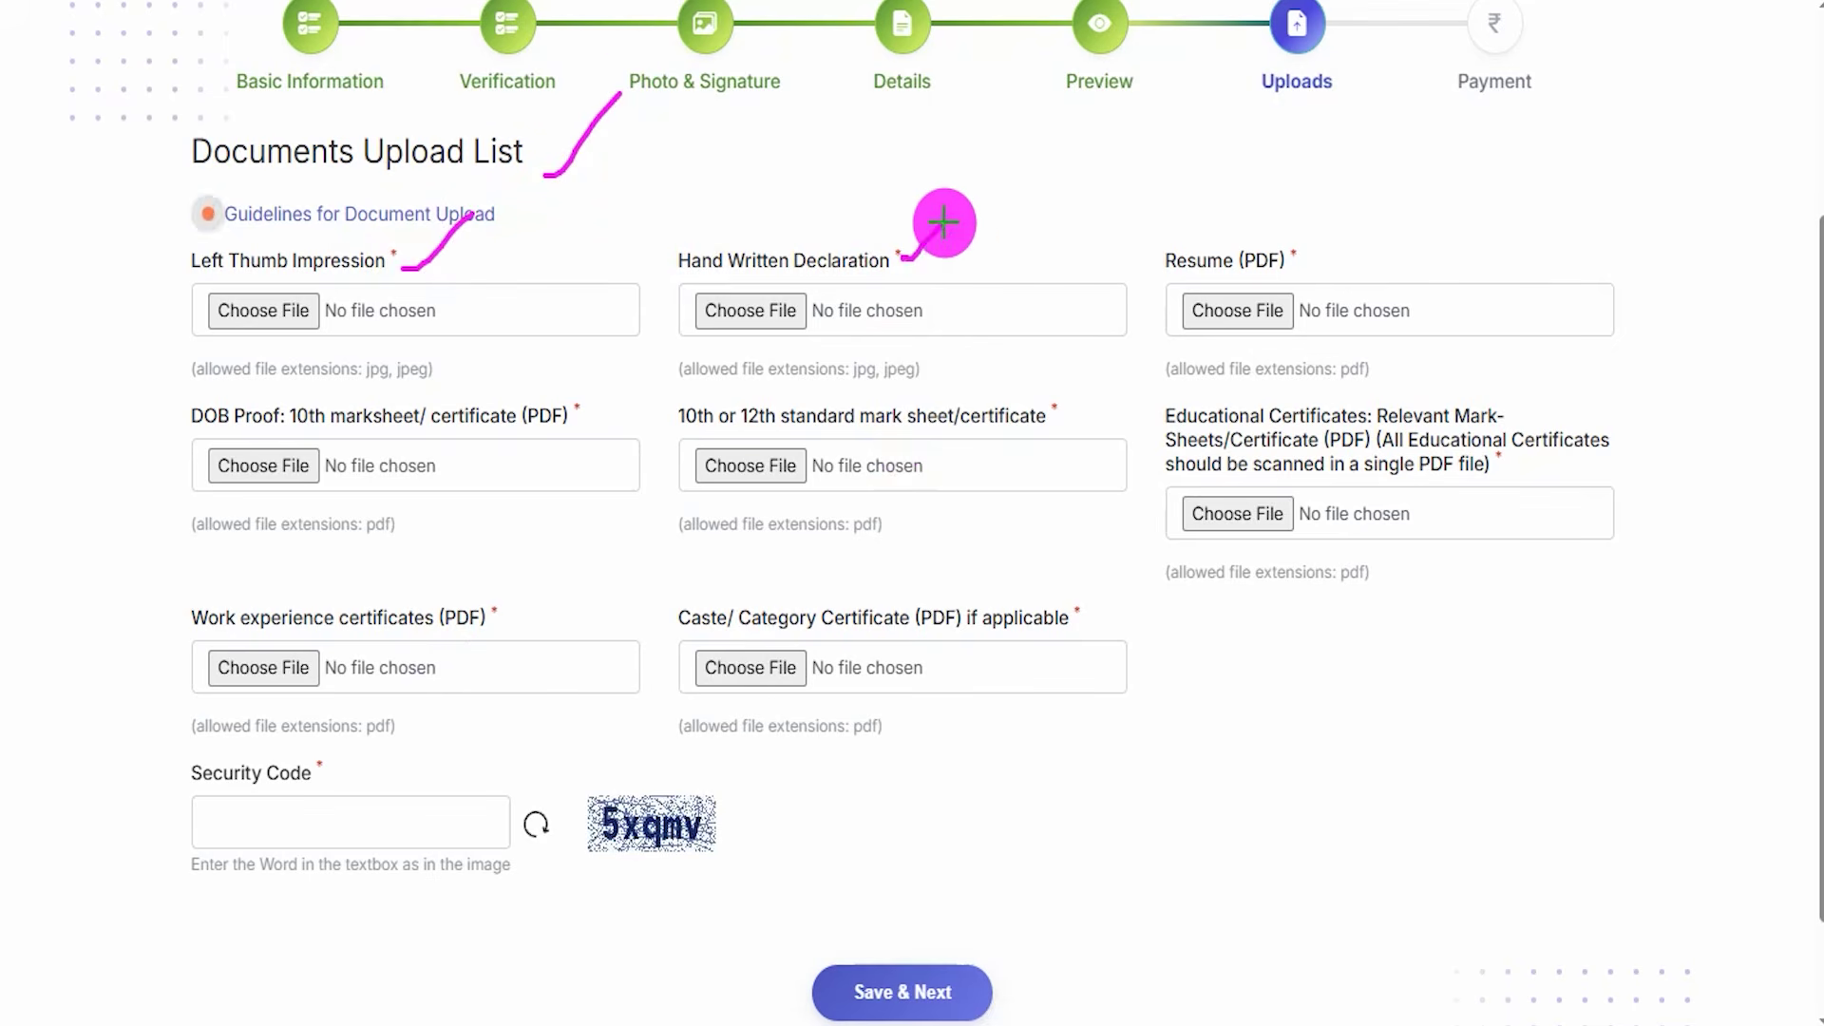
left_click_drag(1318, 262, 1370, 208)
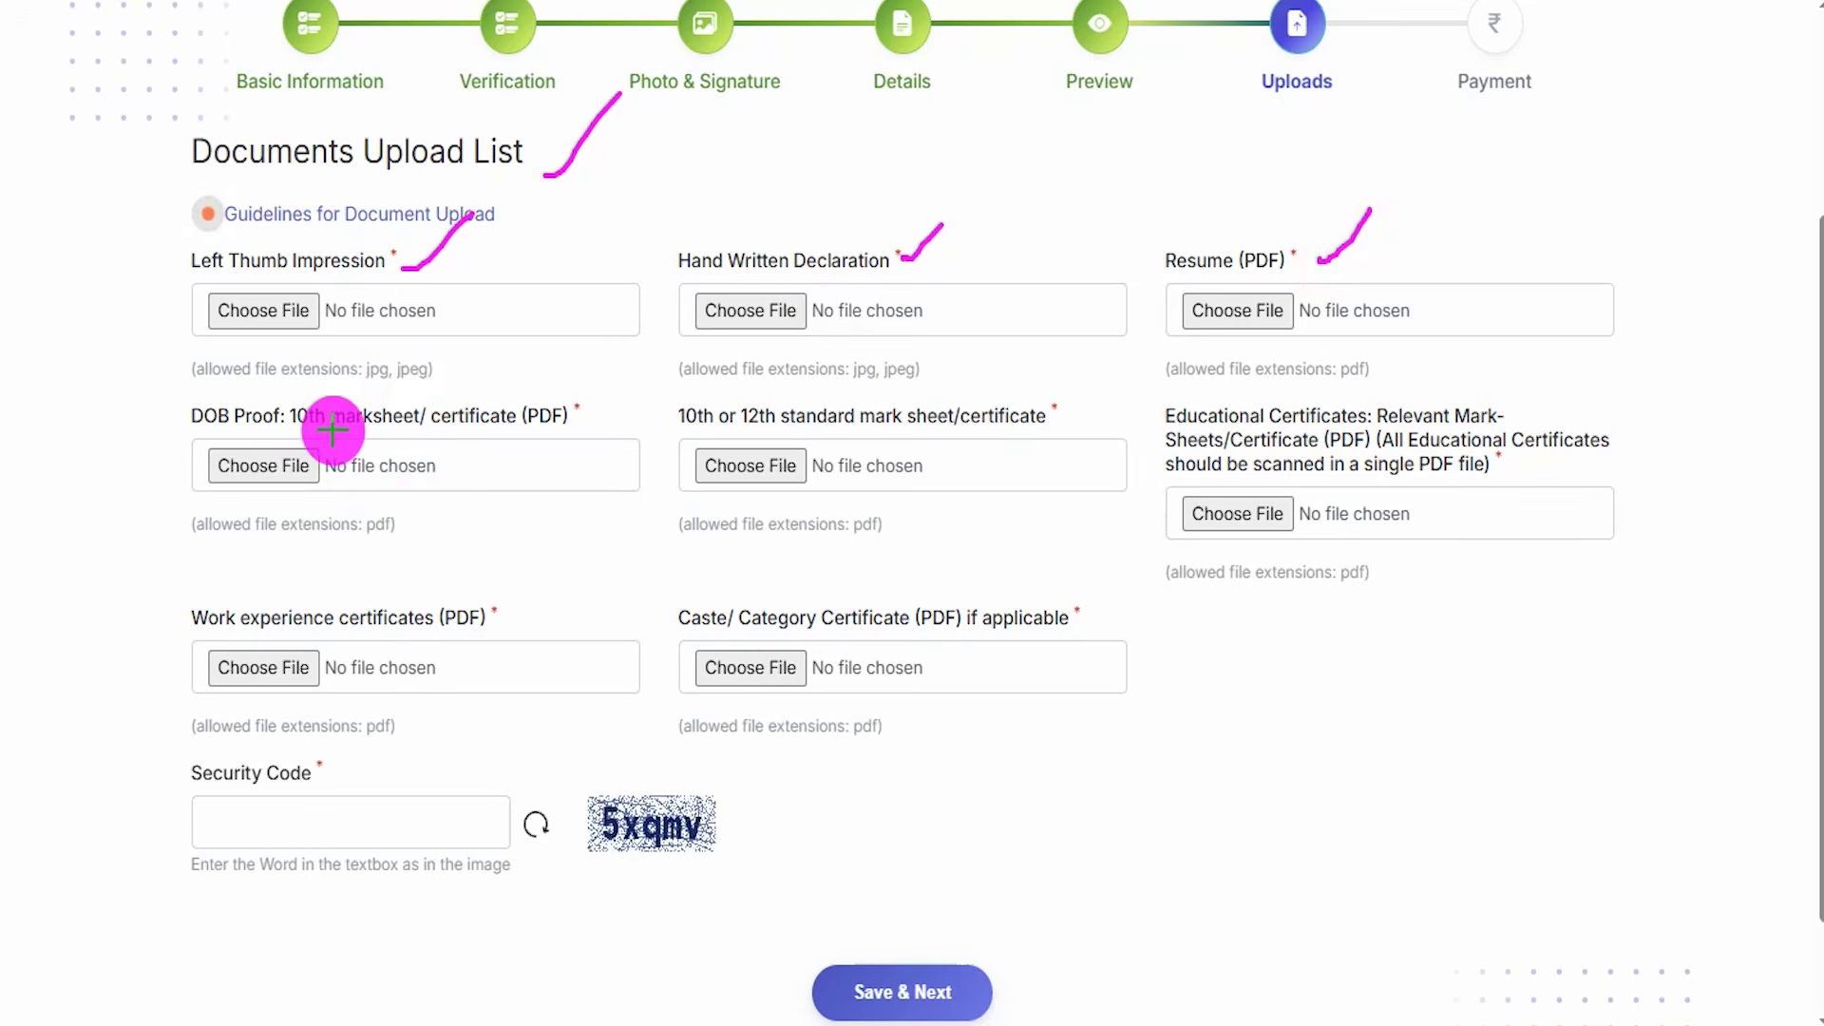
left_click_drag(453, 438, 485, 386)
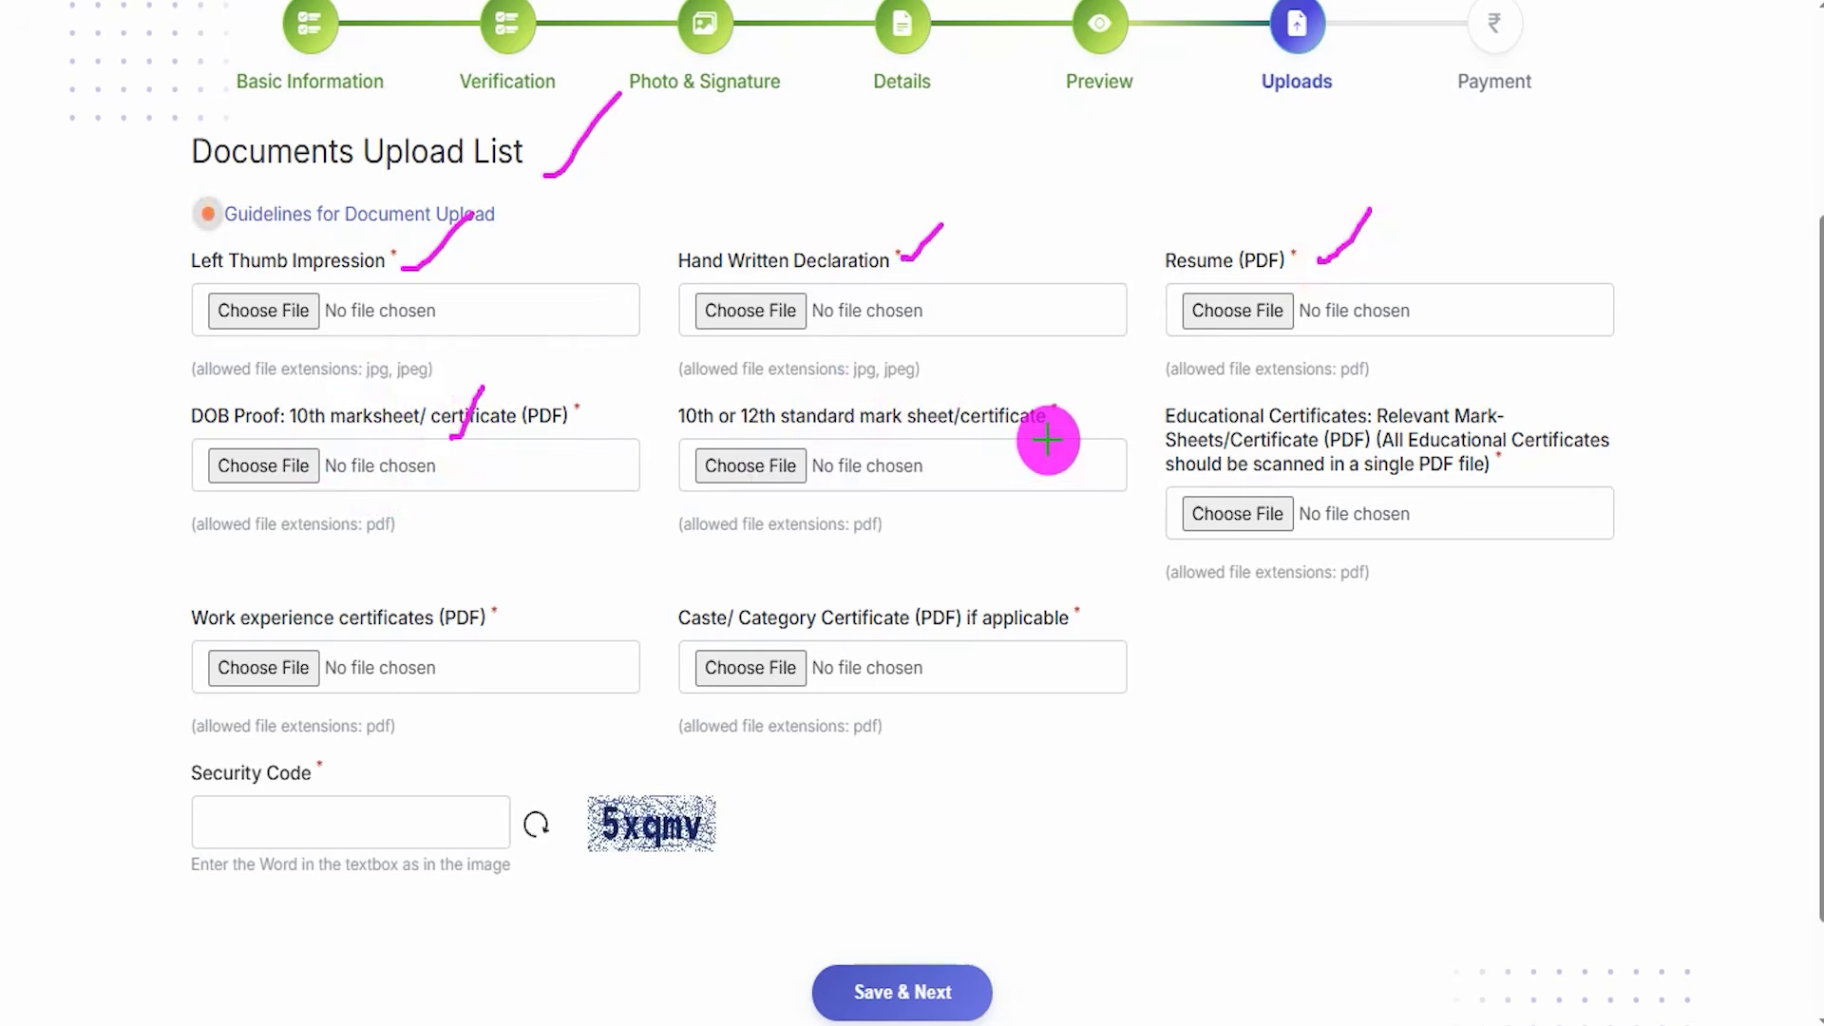
left_click_drag(1051, 420, 1111, 350)
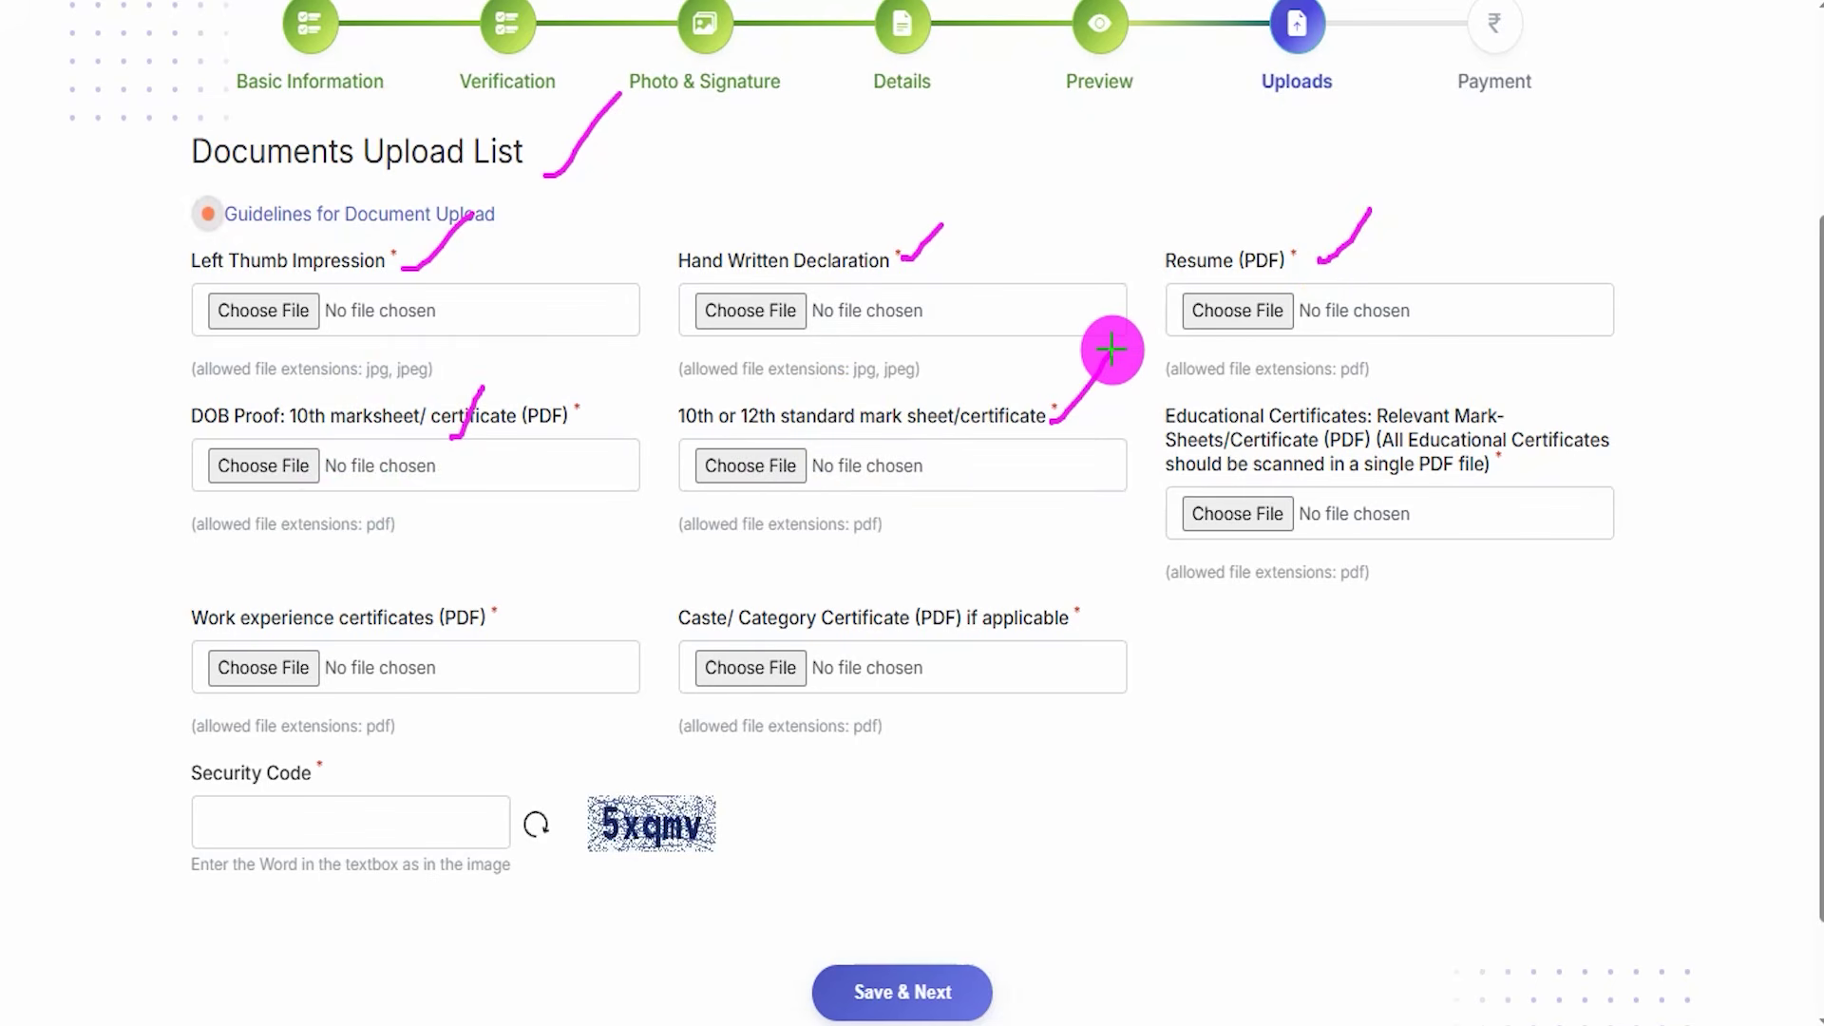
left_click_drag(1513, 418, 1584, 371)
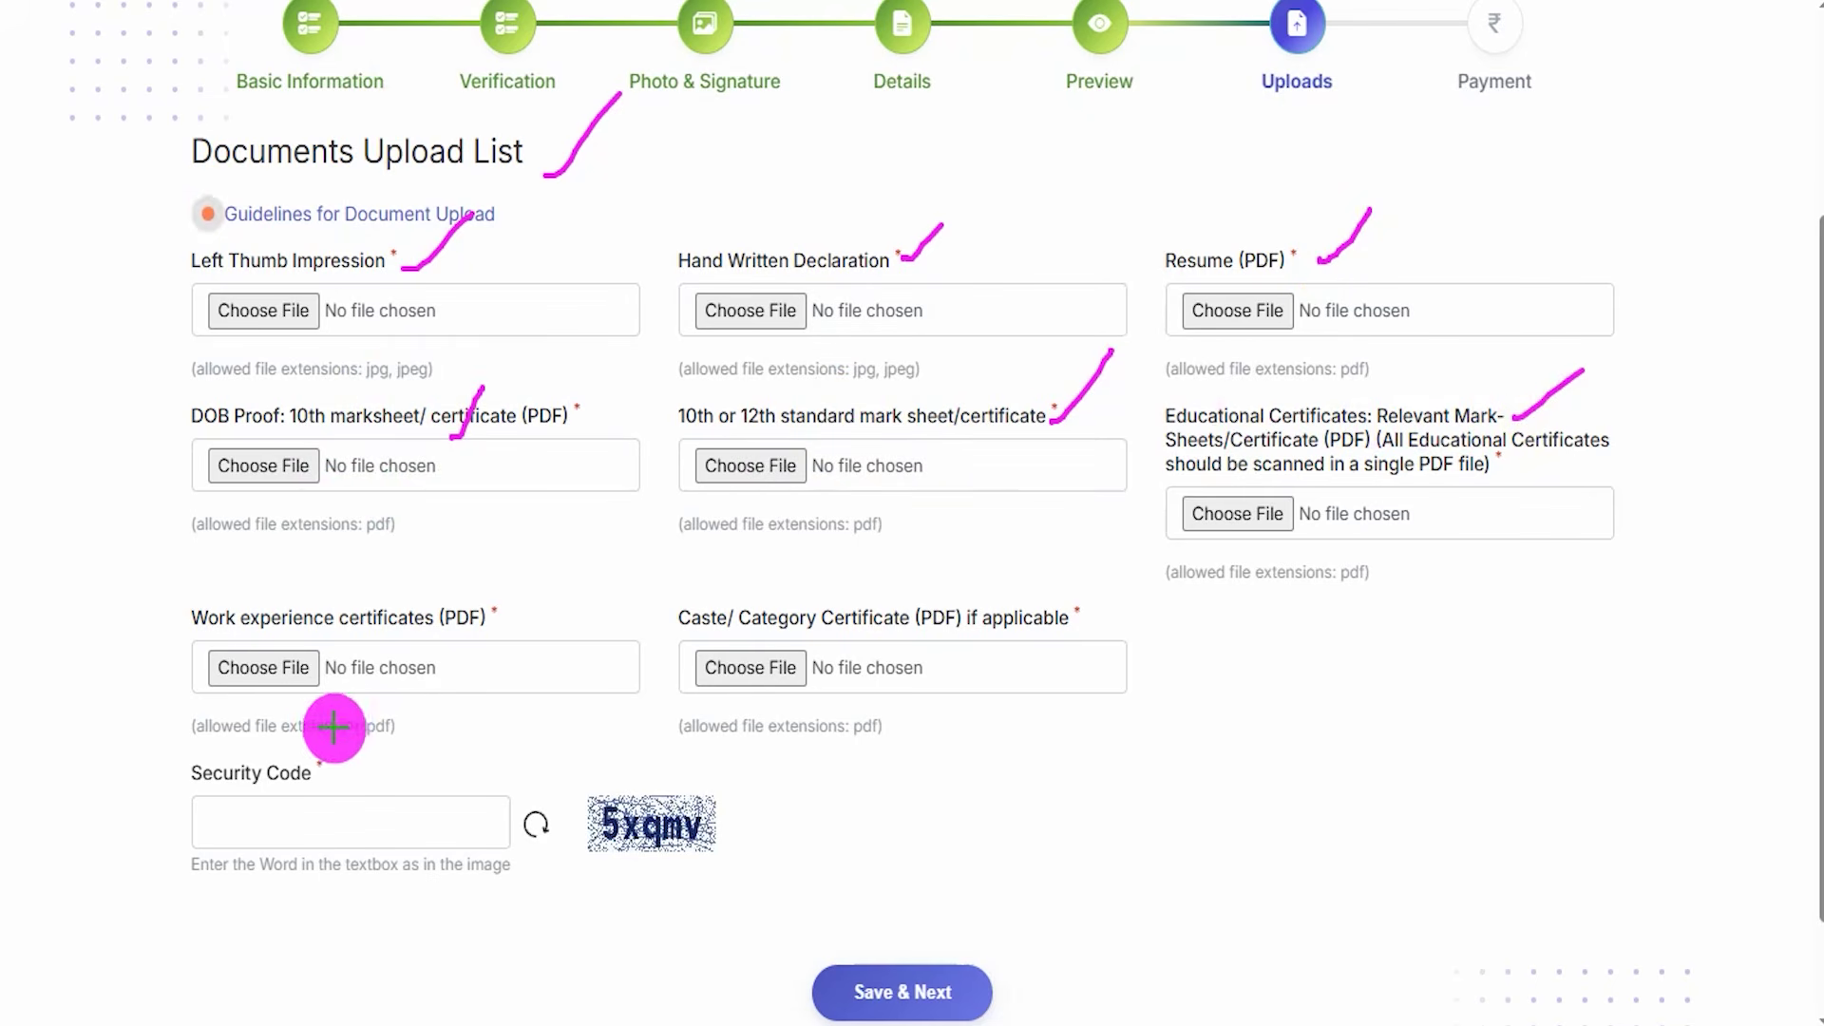
left_click_drag(315, 705, 374, 640)
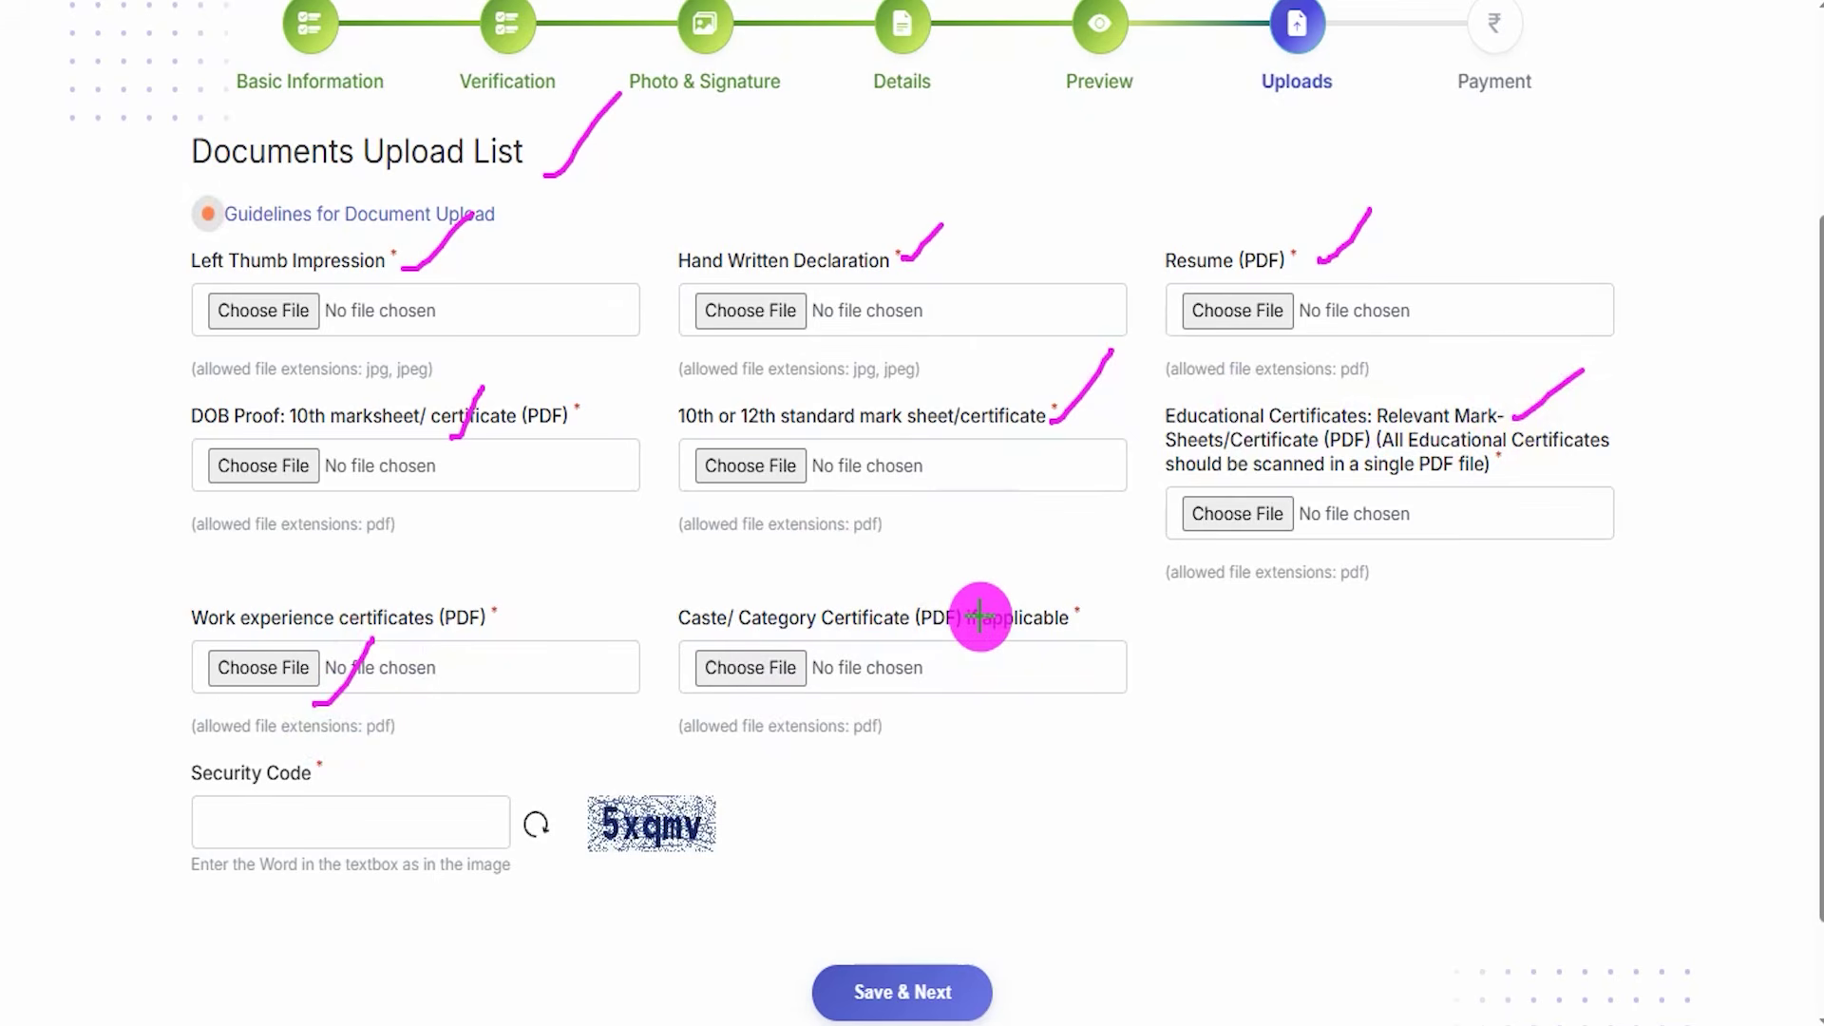
left_click_drag(1077, 619, 1118, 568)
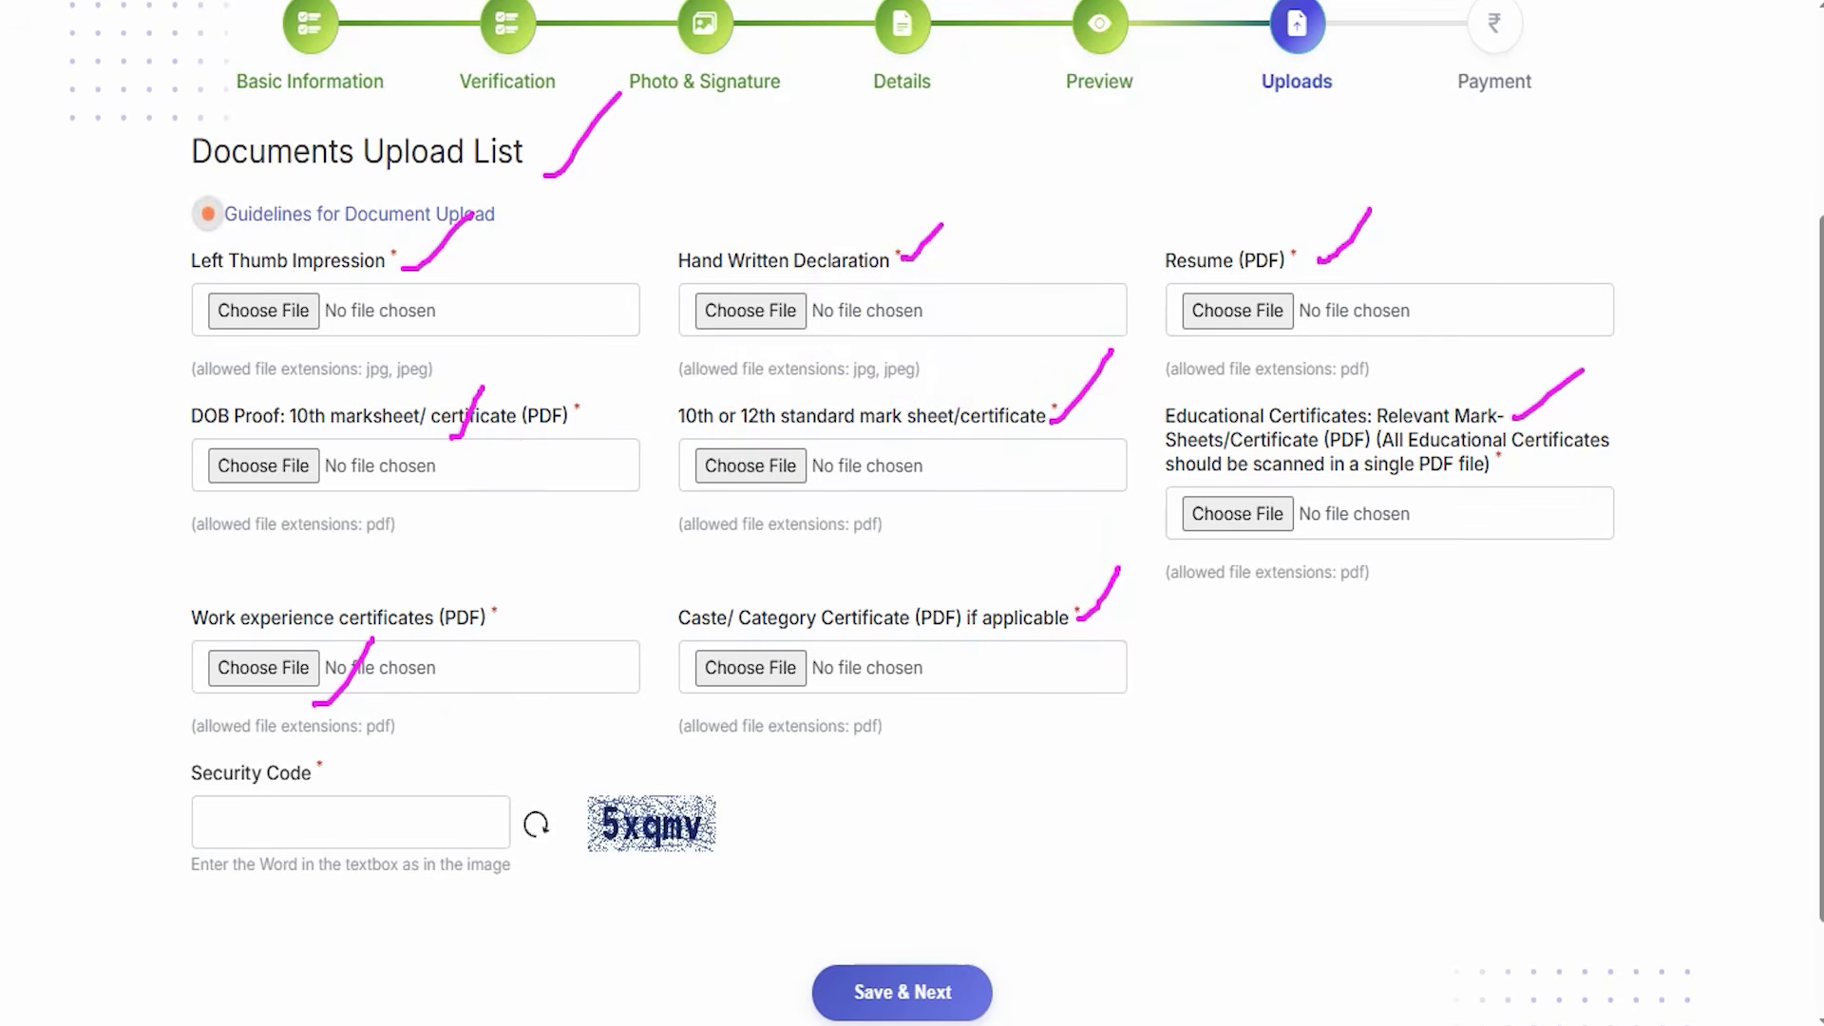
key("Escape")
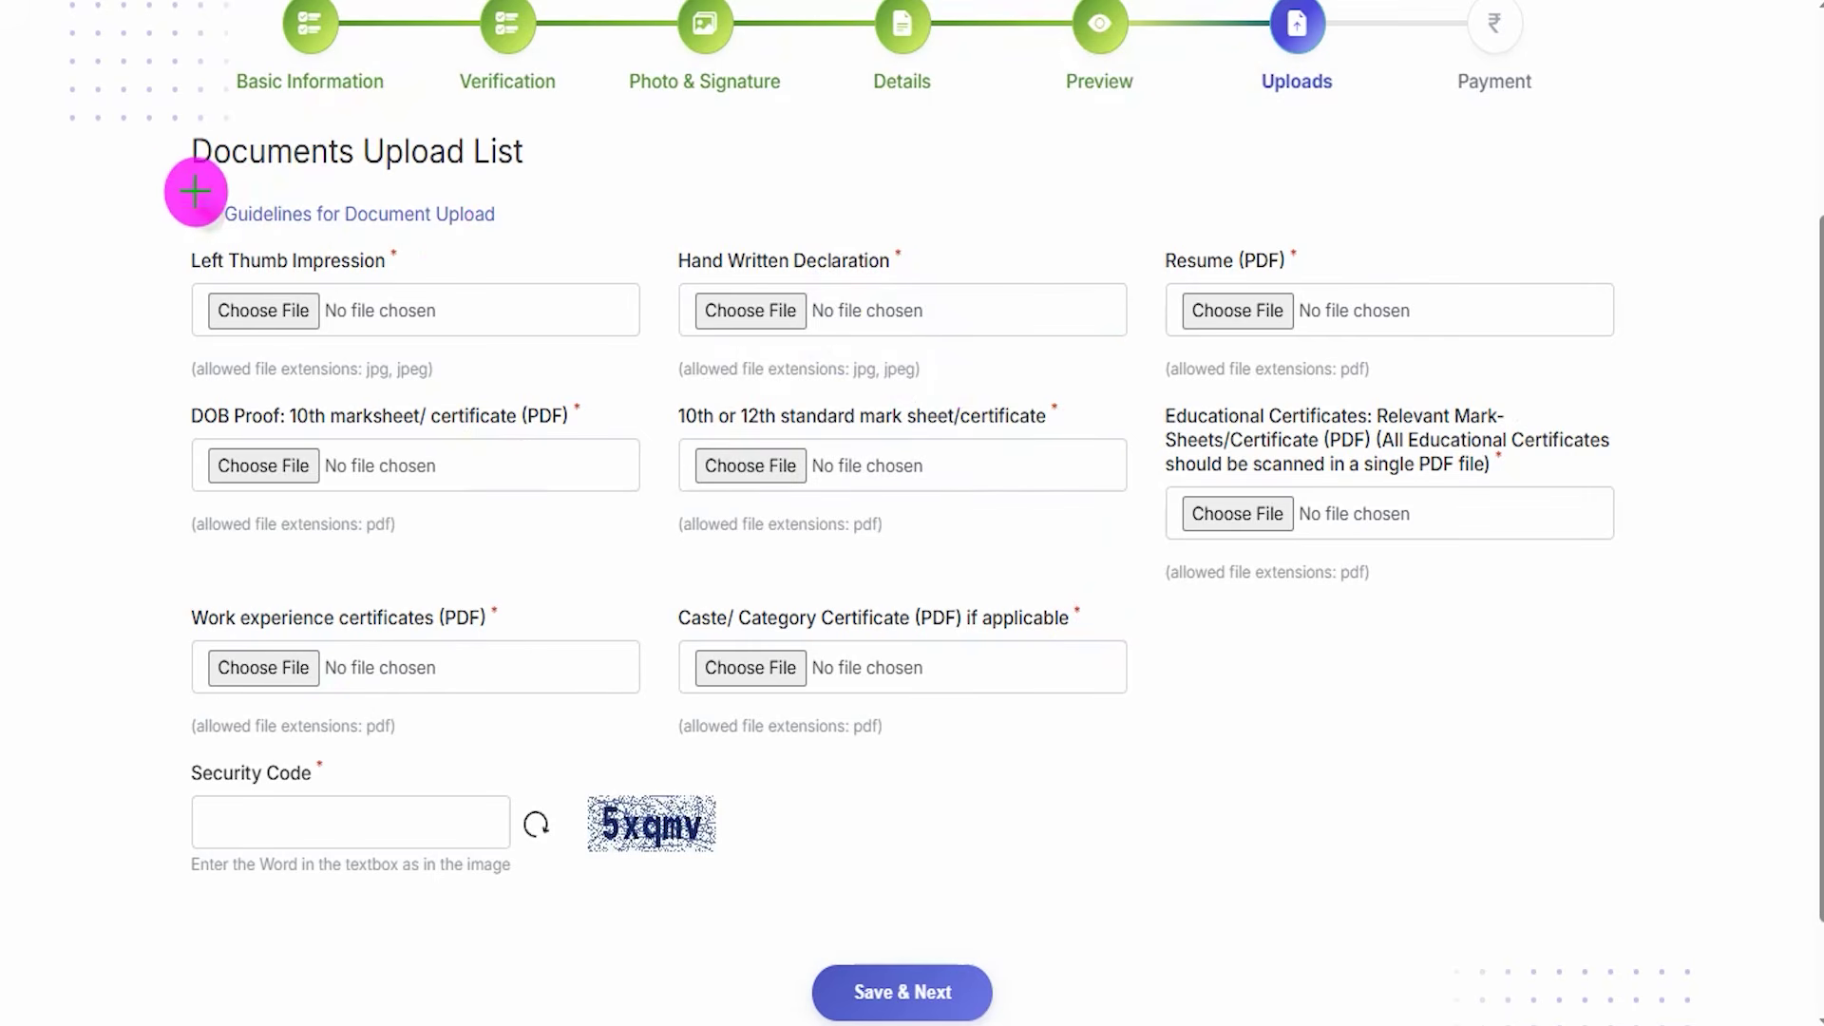
Open the document upload guidelines and check the file type, dimensions and size rules for the left thumb impression and hand-written declaration
left_click_drag(181, 182, 522, 237)
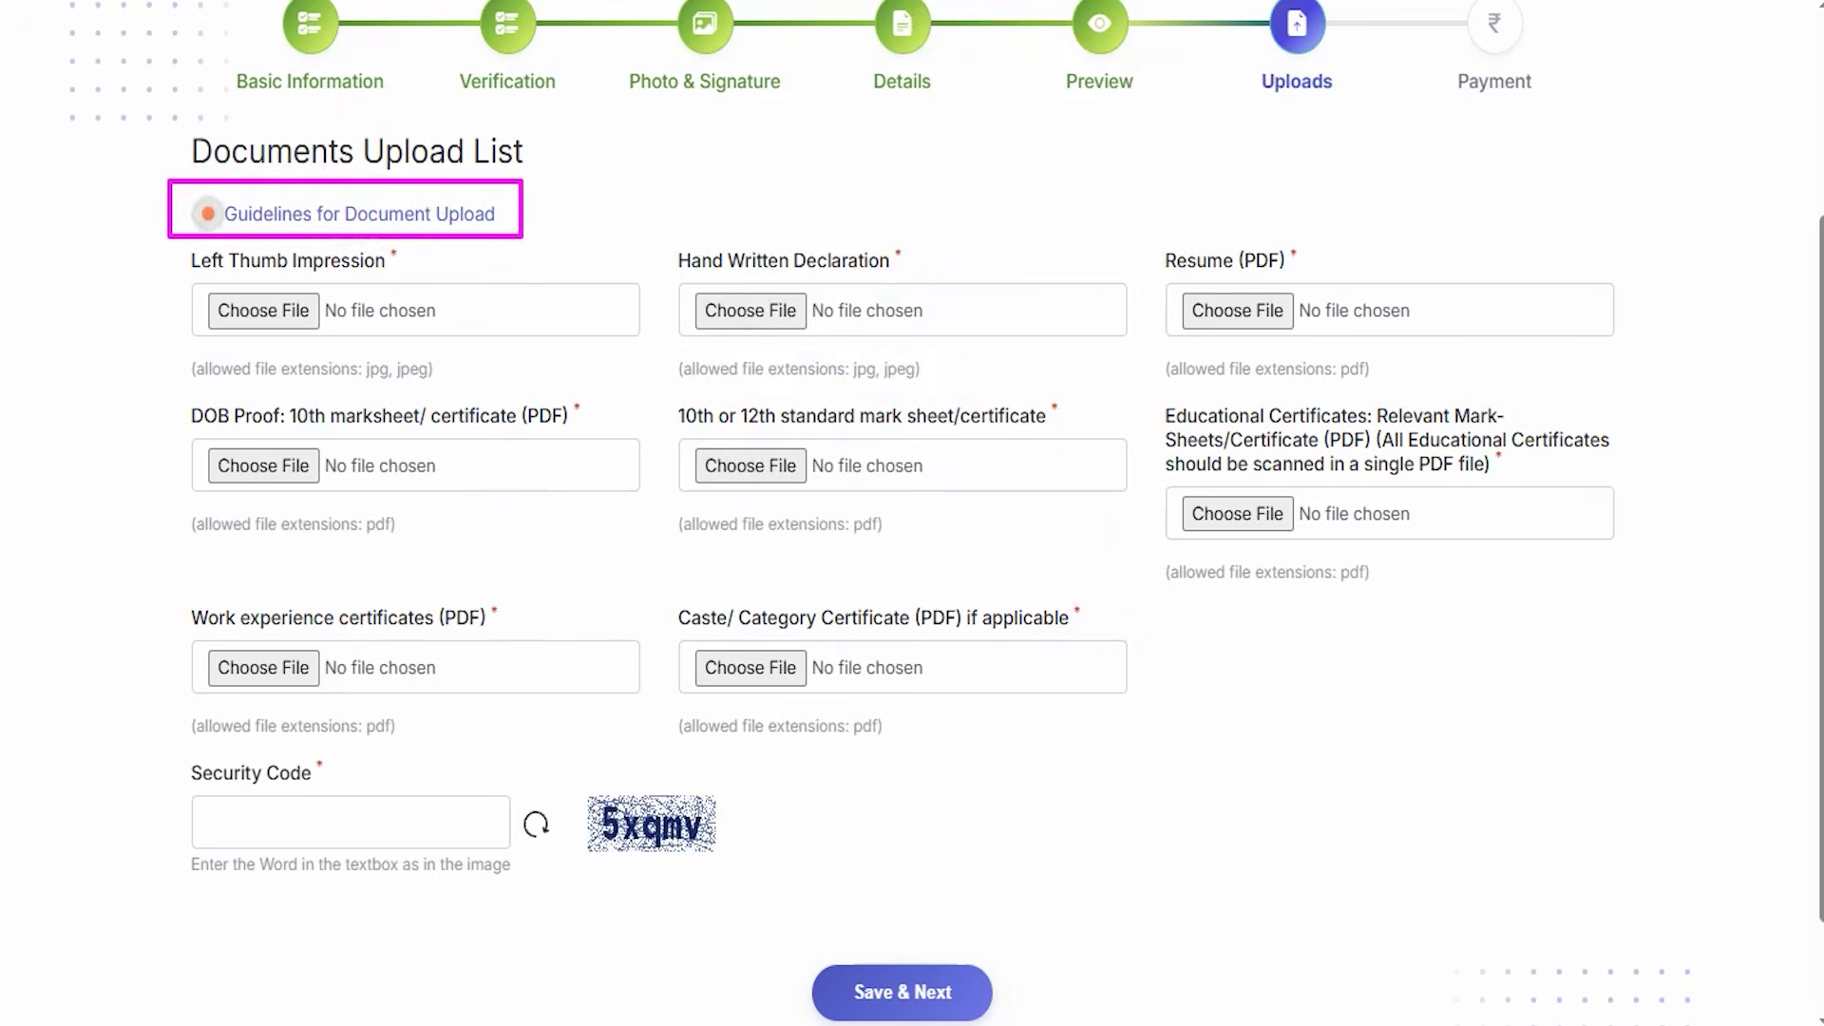
key("Escape")
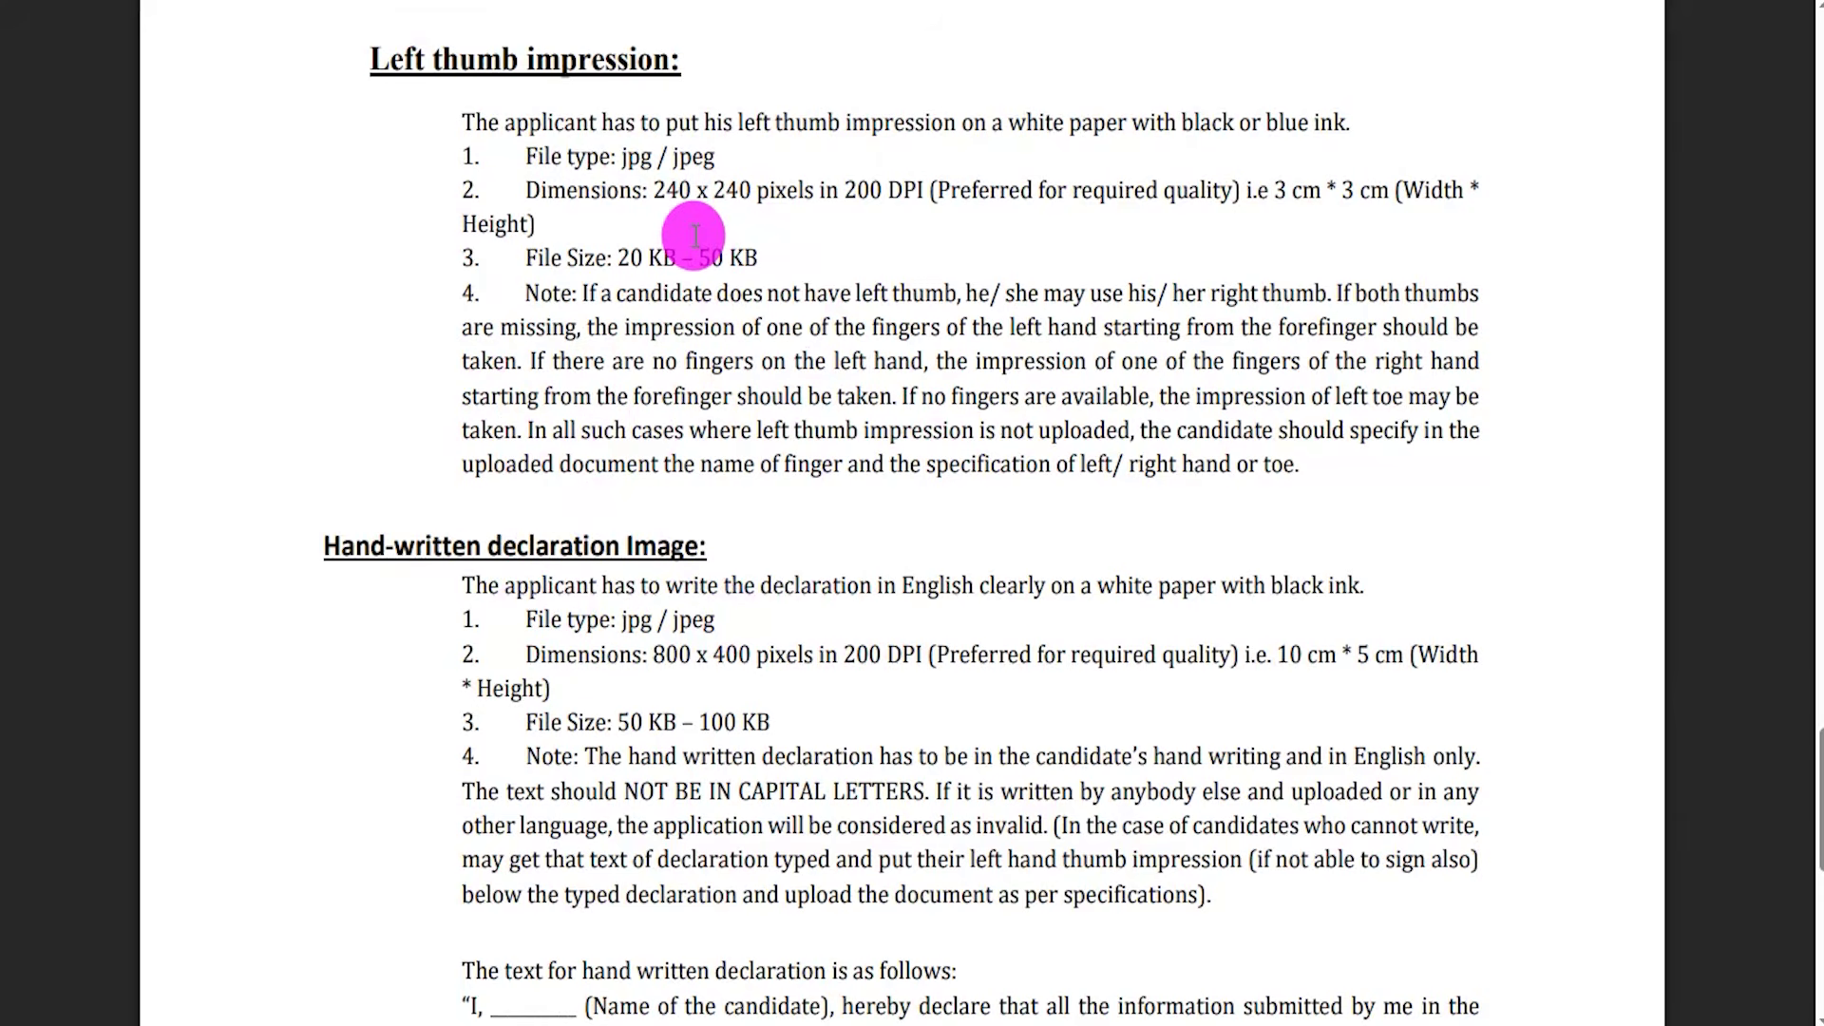
left_click_drag(654, 190, 748, 190)
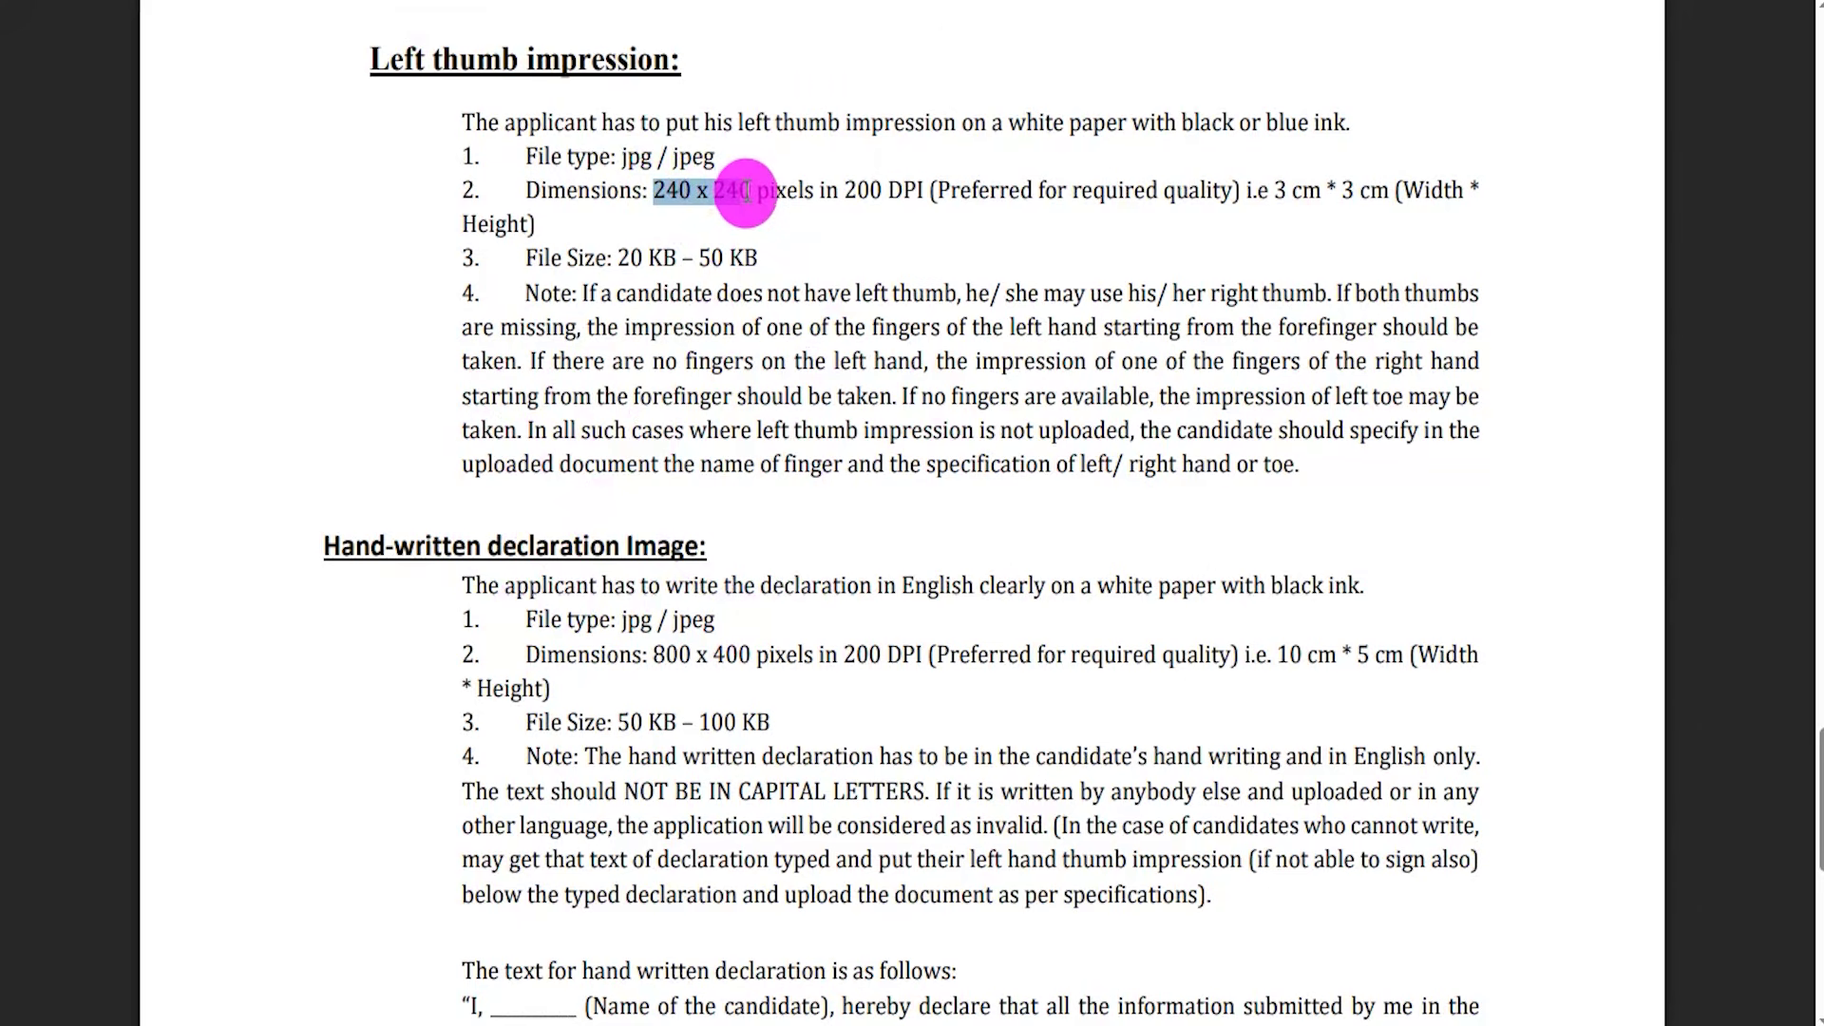
left_click_drag(618, 259, 755, 257)
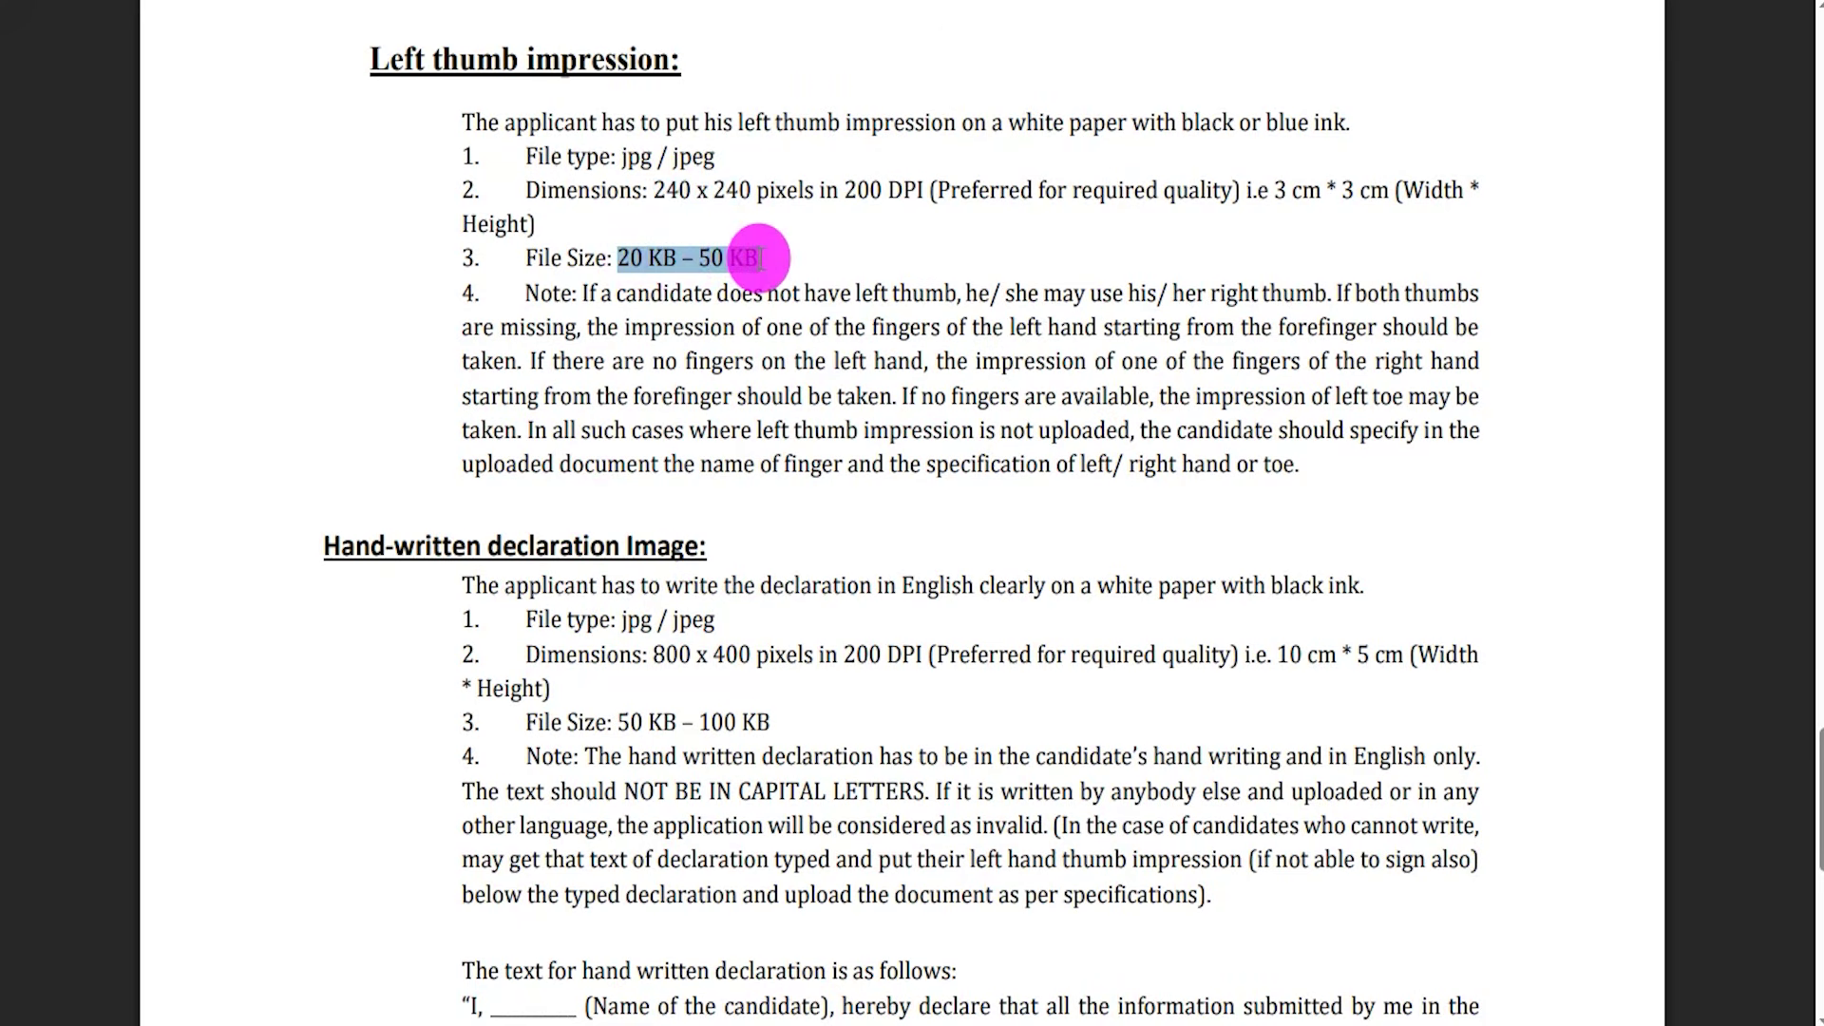
left_click_drag(622, 156, 722, 159)
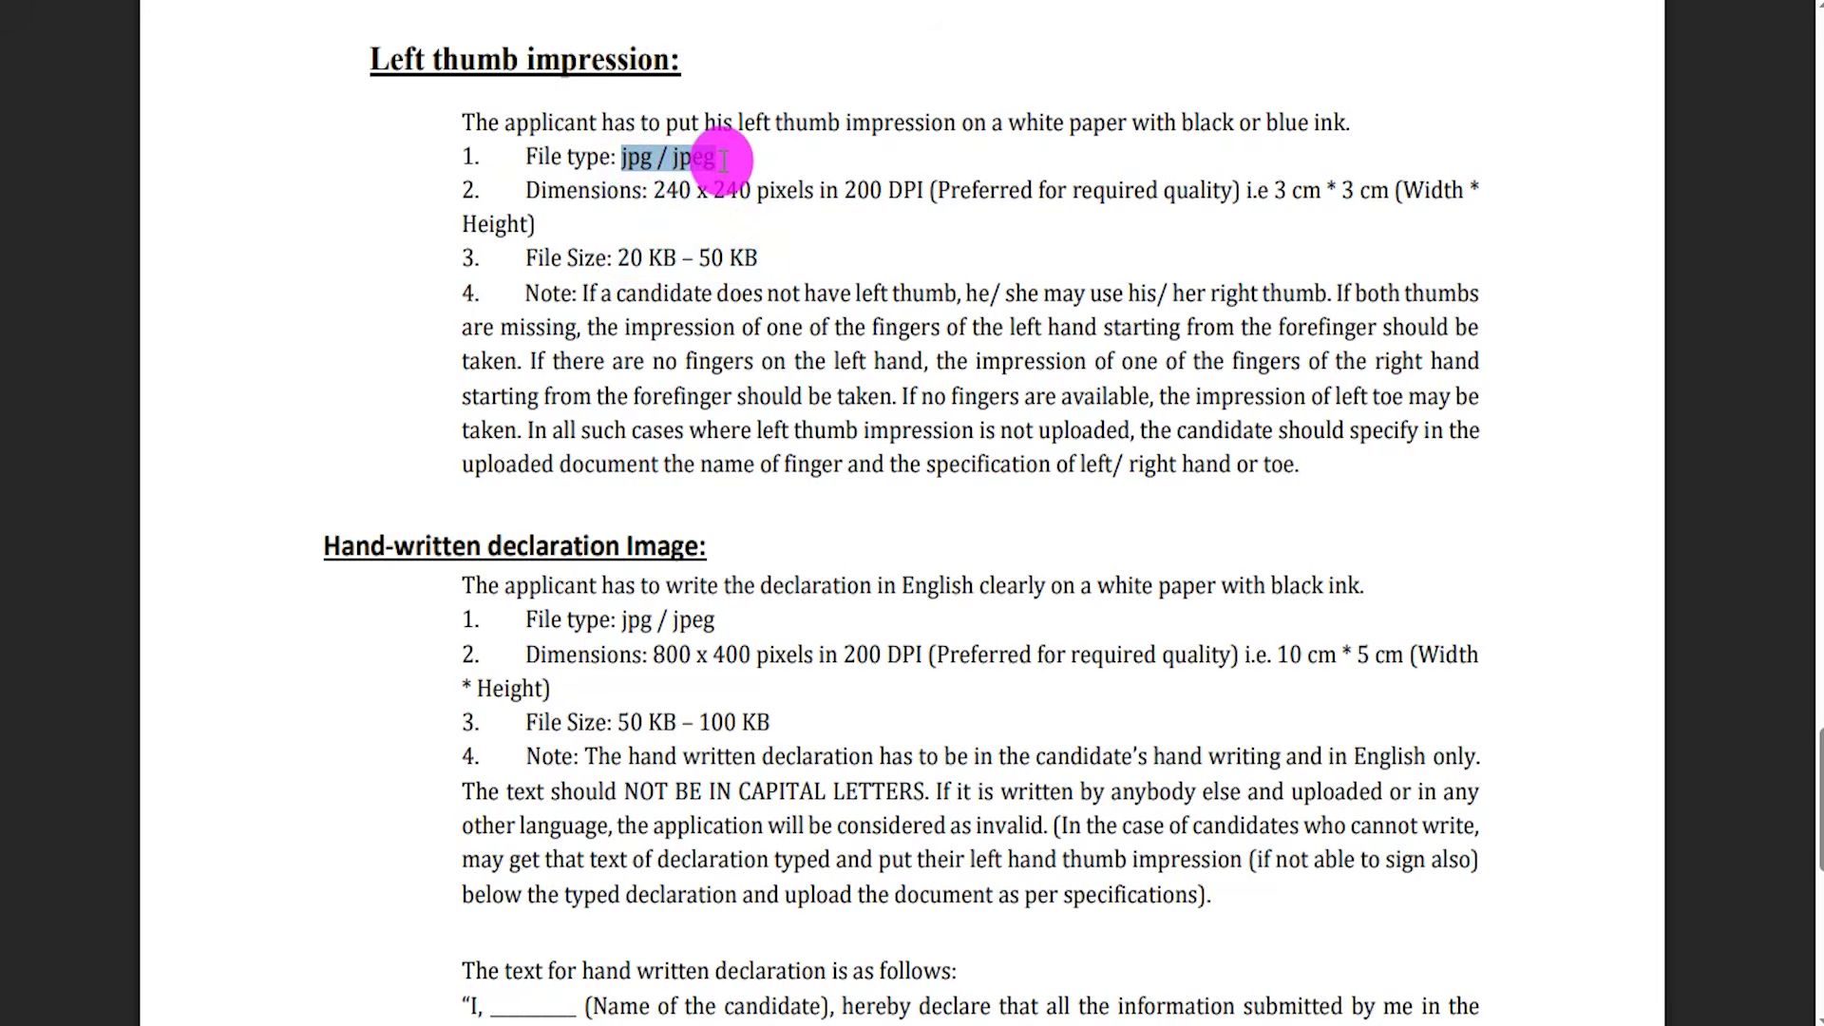
left_click_drag(370, 547, 622, 546)
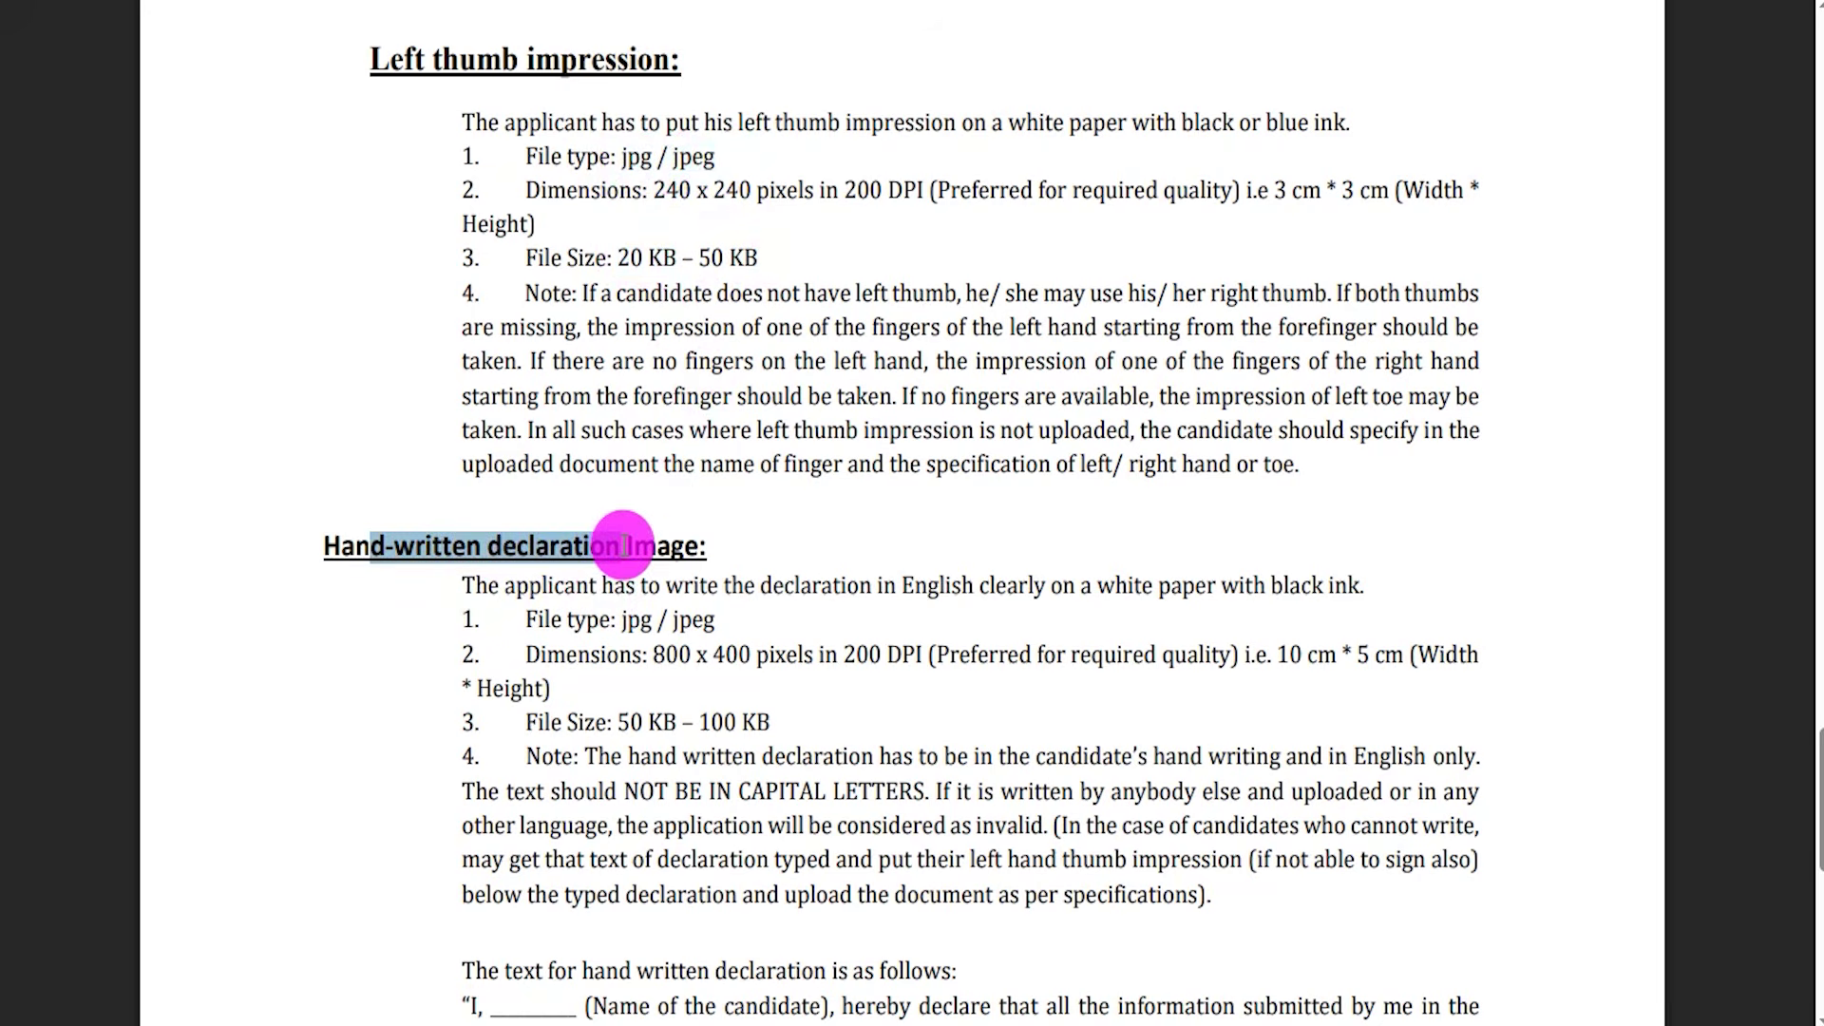
left_click_drag(621, 620, 742, 654)
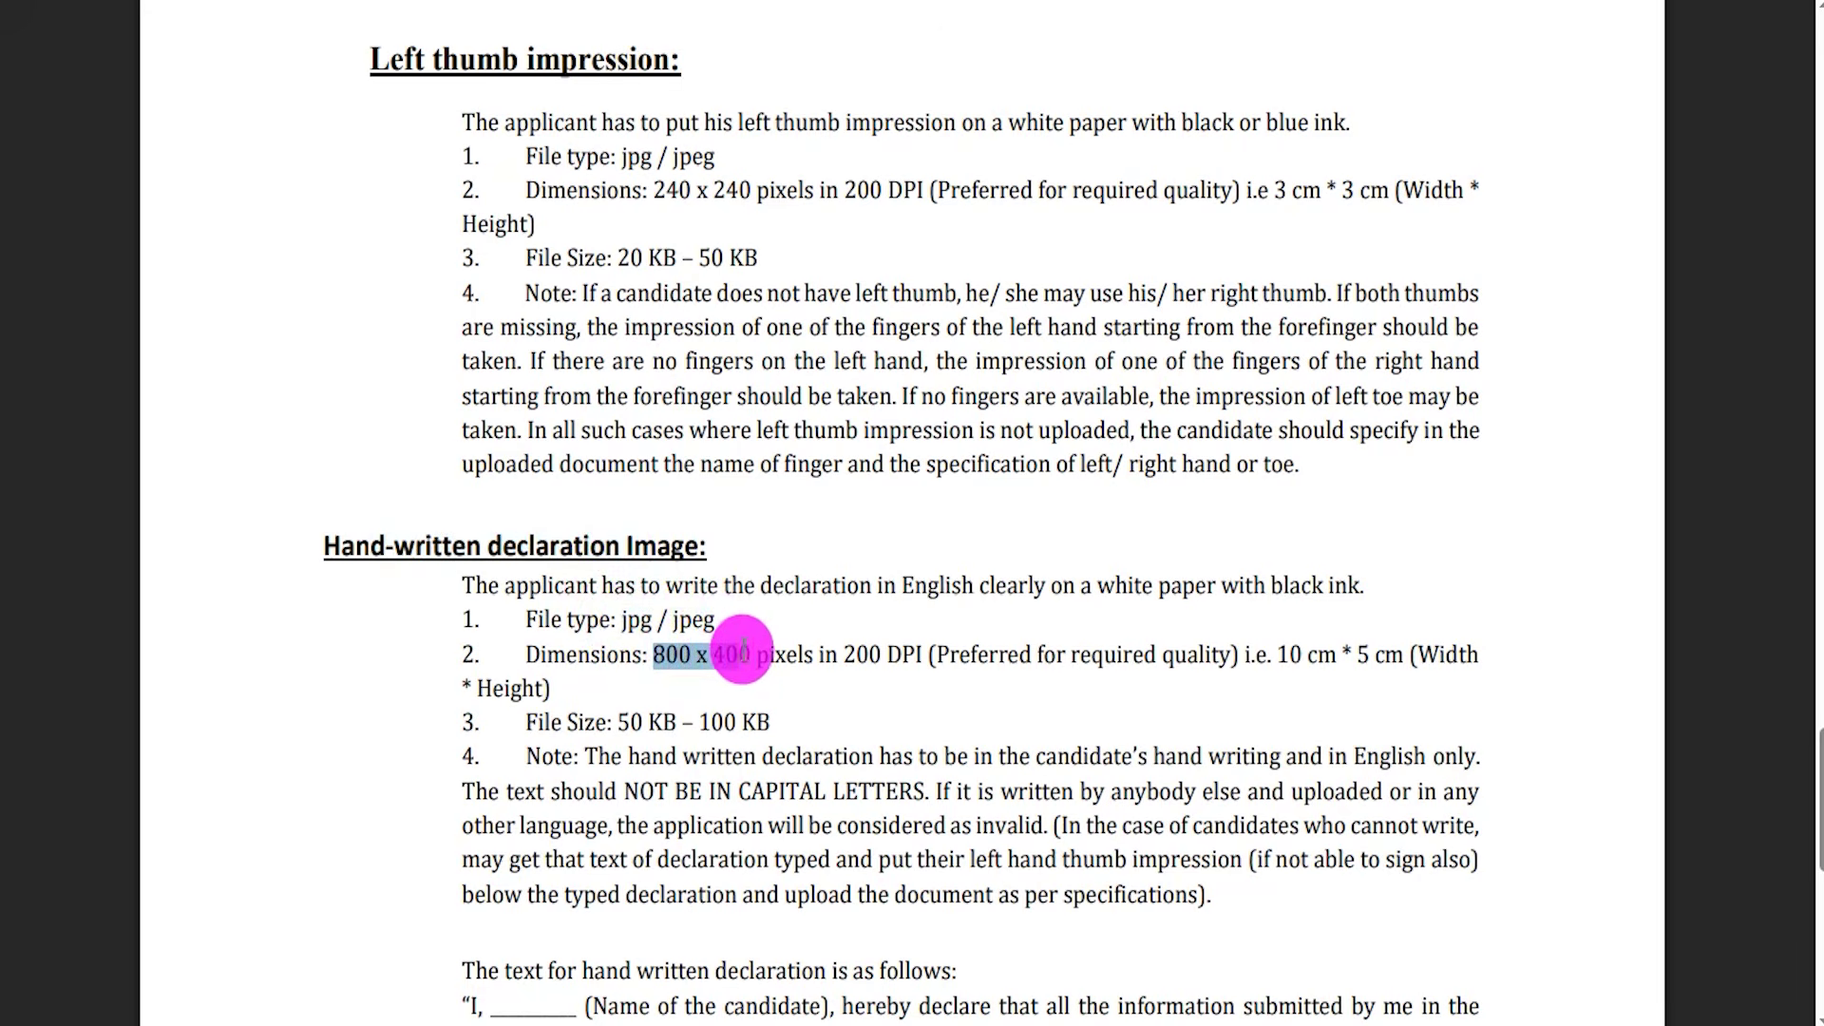
left_click_drag(615, 722, 760, 719)
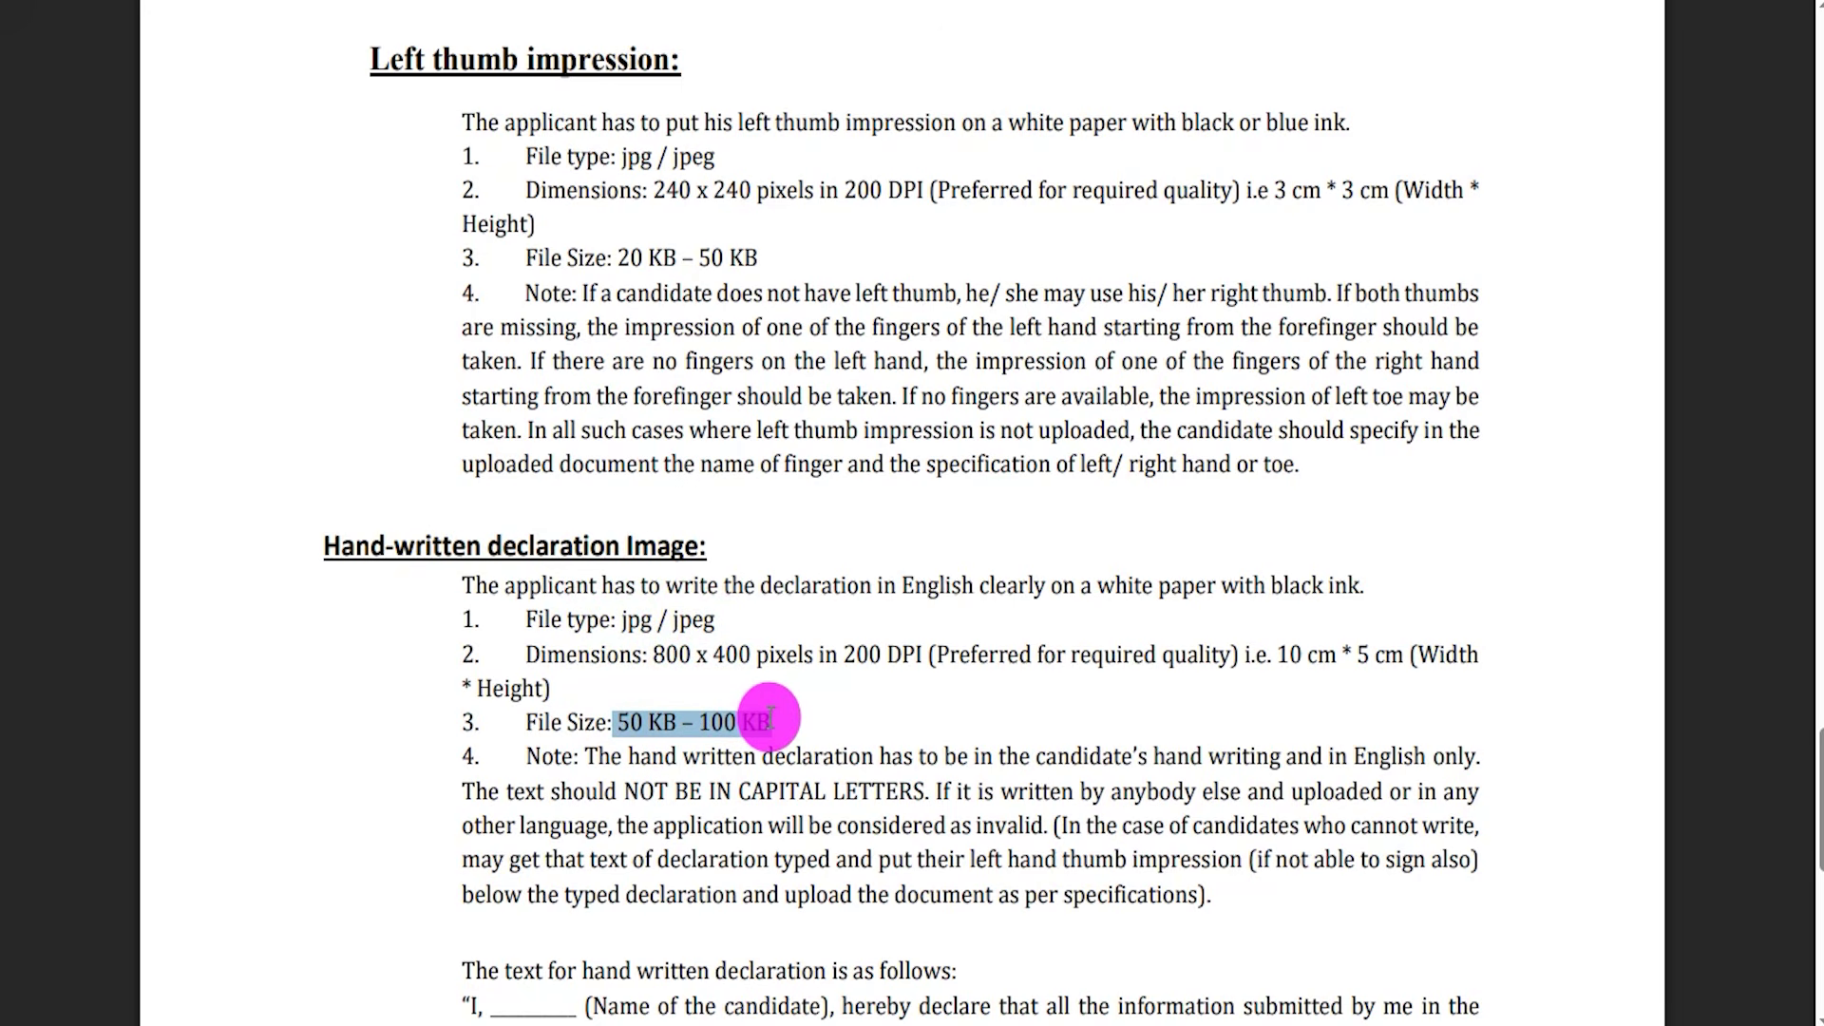